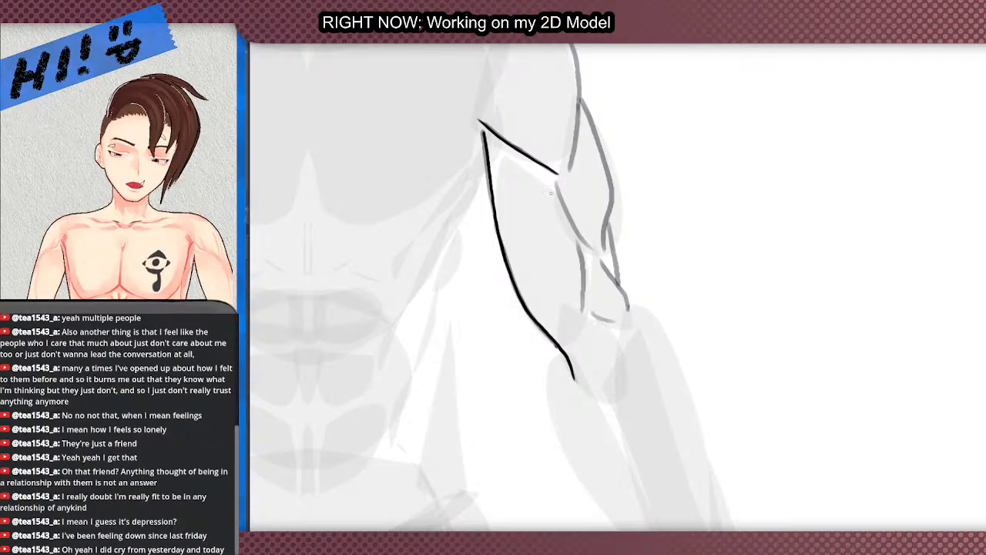
# Step: Ink the muscle contours and short elbow crease of the right-hand upper arm over the grey sketch
pyautogui.moveTo(576, 244); pyautogui.dragTo(584, 314)
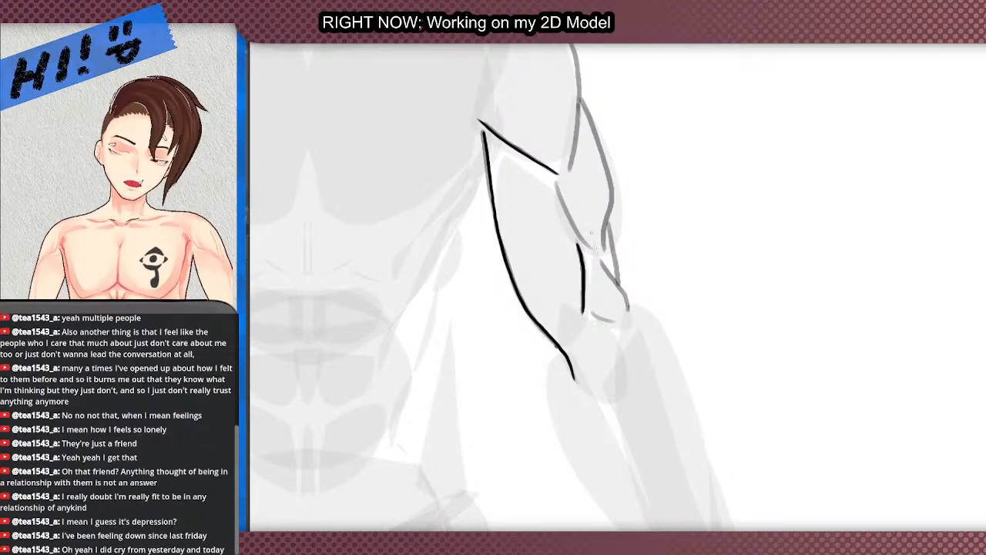
pyautogui.moveTo(592, 250); pyautogui.dragTo(557, 177)
pyautogui.moveTo(581, 102)
pyautogui.mouseDown()
pyautogui.moveTo(612, 189)
pyautogui.moveTo(602, 253)
pyautogui.mouseUp()
pyautogui.moveTo(606, 219)
pyautogui.mouseDown()
pyautogui.moveTo(618, 282)
pyautogui.moveTo(609, 271)
pyautogui.moveTo(629, 313)
pyautogui.moveTo(594, 321)
pyautogui.mouseUp()
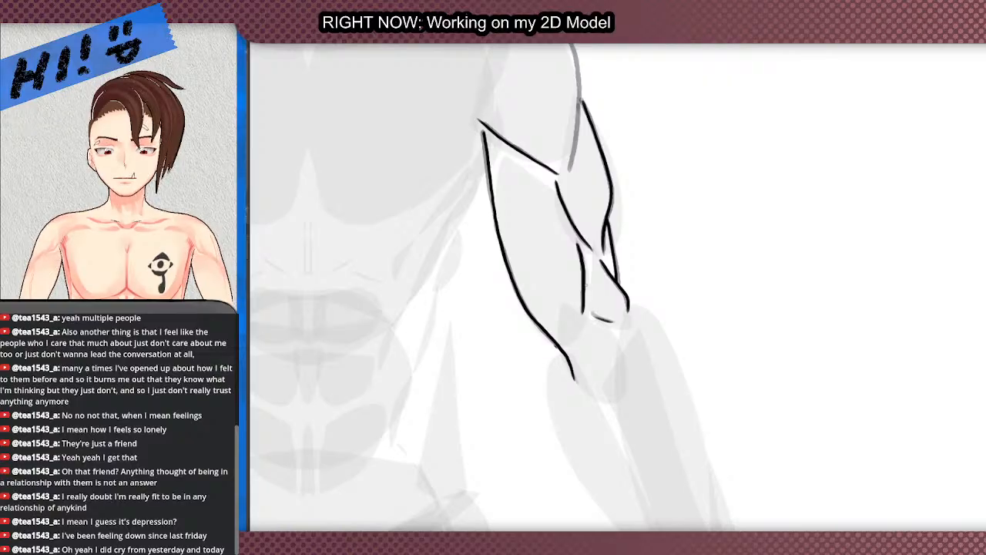
pyautogui.scroll(-2, 614, 319)
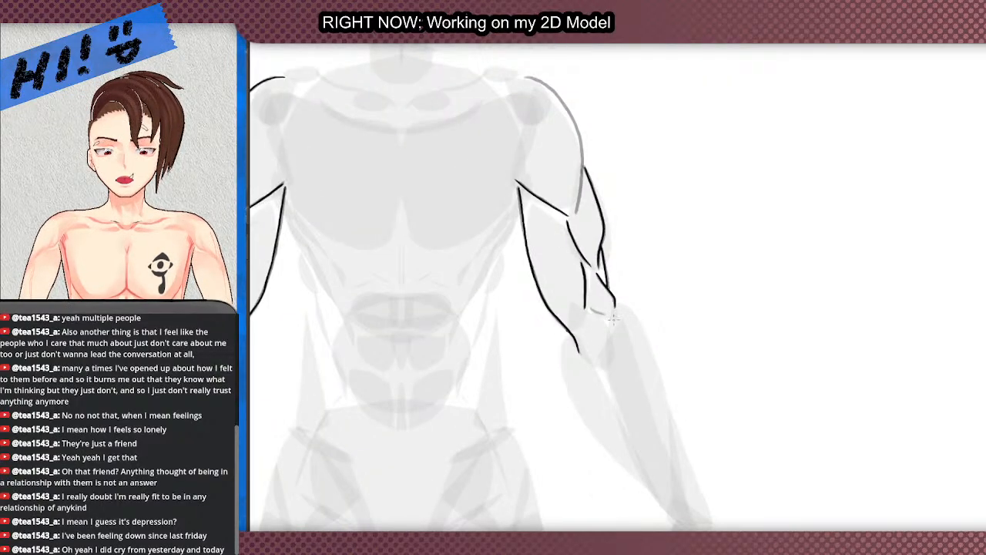
pyautogui.scroll(2, 598, 309)
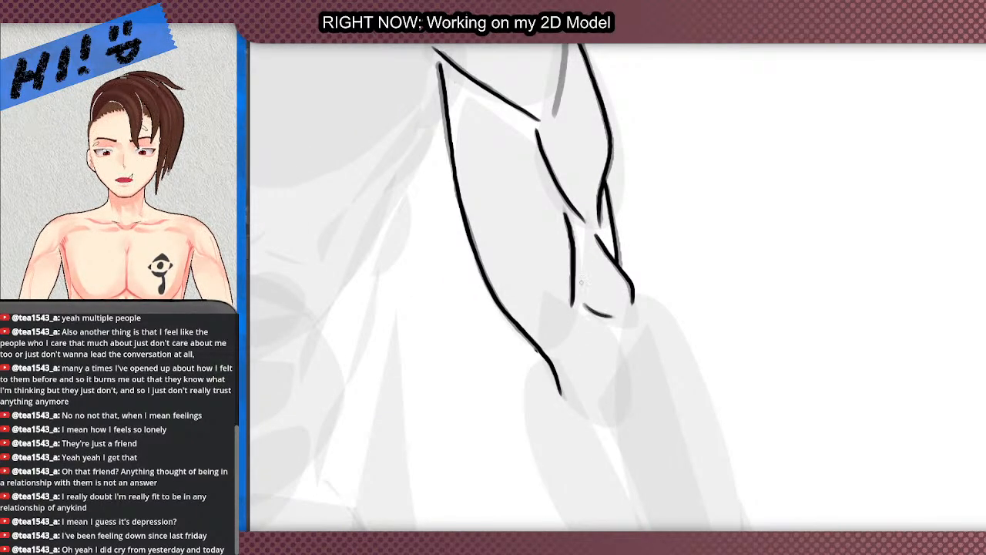
pyautogui.scroll(-1, 580, 331)
pyautogui.scroll(-1, 541, 299)
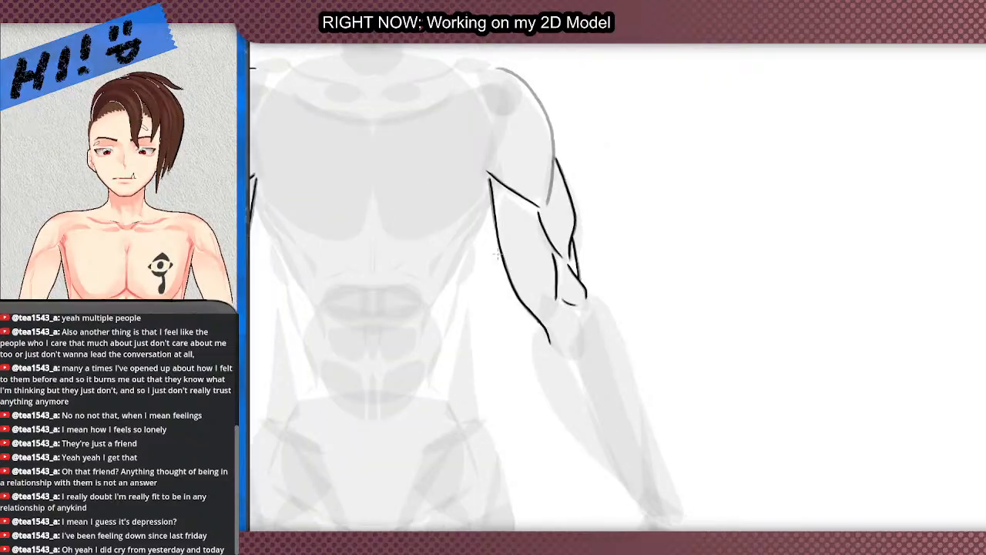
pyautogui.scroll(2, 504, 248)
pyautogui.scroll(-2, 503, 254)
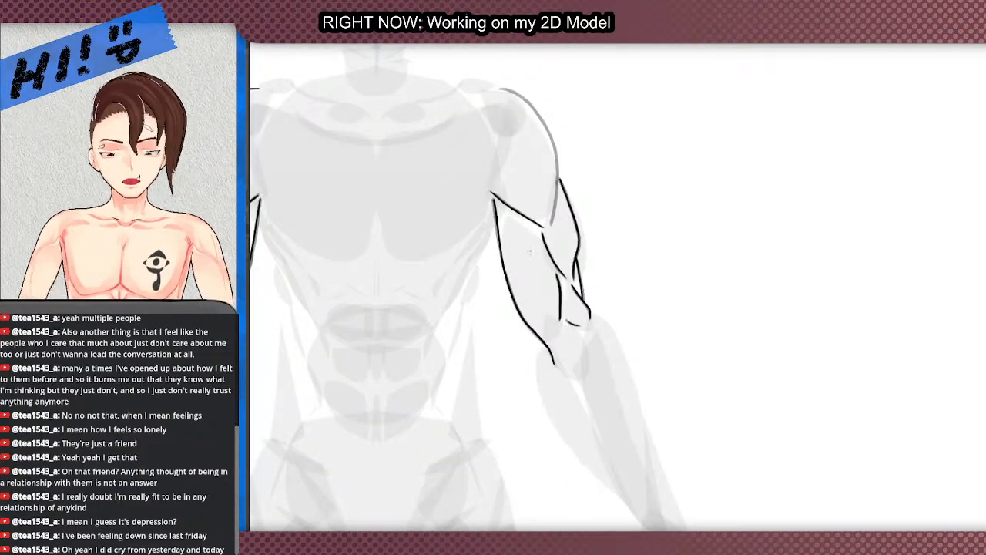
# Step: Ink the rounded shoulder contour of the right-hand arm from the collarbone down to the biceps, undoing unsatisfactory strokes
pyautogui.scroll(2, 503, 254)
pyautogui.scroll(2, 494, 82)
pyautogui.moveTo(481, 87)
pyautogui.mouseDown()
pyautogui.moveTo(555, 113)
pyautogui.moveTo(587, 143)
pyautogui.moveTo(625, 216)
pyautogui.mouseUp()
pyautogui.hotkey('ctrl', 'z')
pyautogui.moveTo(477, 86); pyautogui.dragTo(569, 133)
pyautogui.hotkey('ctrl', 'z')
pyautogui.moveTo(478, 87)
pyautogui.mouseDown()
pyautogui.moveTo(517, 91)
pyautogui.moveTo(550, 110)
pyautogui.moveTo(514, 94)
pyautogui.moveTo(559, 121)
pyautogui.moveTo(609, 172)
pyautogui.moveTo(637, 225)
pyautogui.moveTo(659, 352)
pyautogui.moveTo(636, 499)
pyautogui.mouseUp()
pyautogui.hotkey('ctrl', 'z')
pyautogui.scroll(-5, 457, 128)
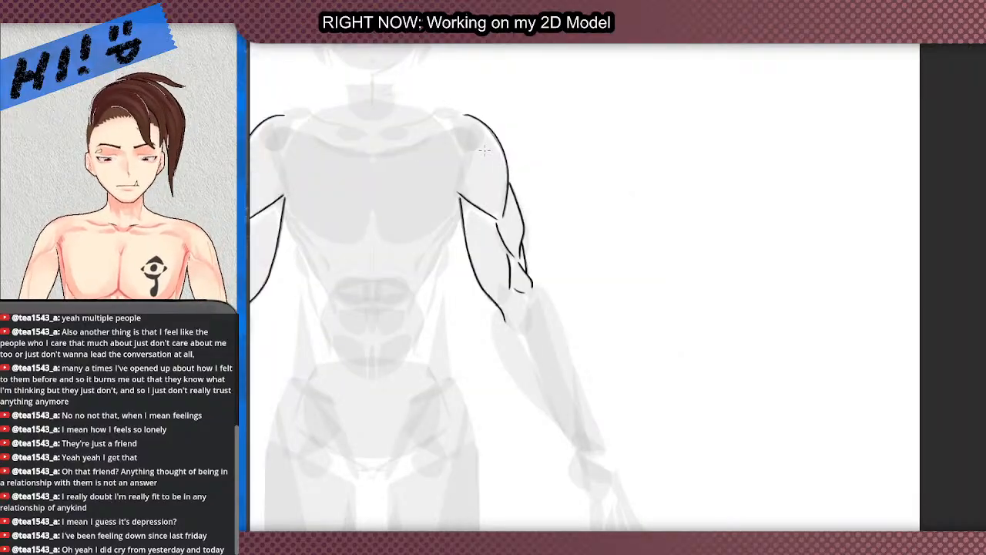
# Step: Ink the rounded elbow end that closes the outline of the right-hand upper arm
pyautogui.scroll(5, 379, 140)
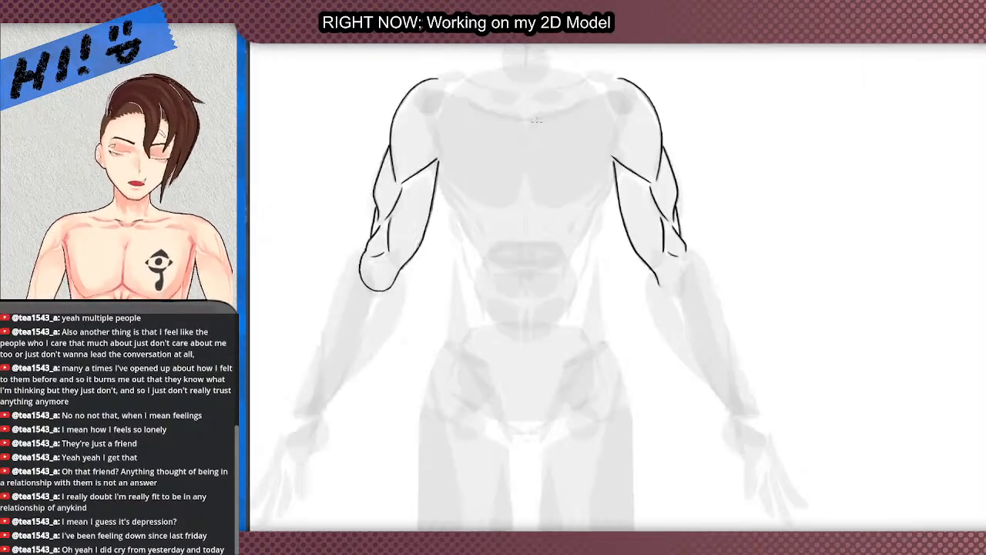
pyautogui.scroll(2, 734, 295)
pyautogui.scroll(1, 707, 207)
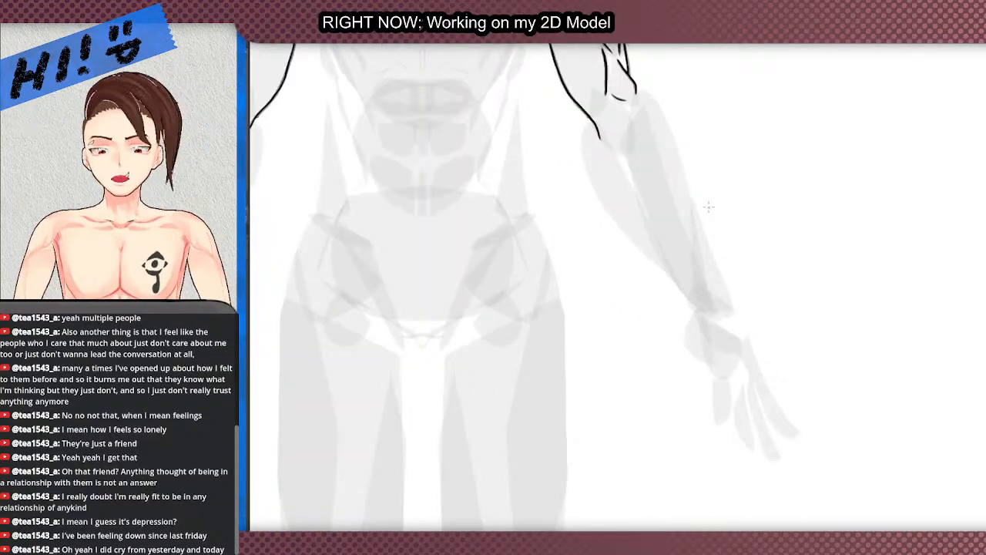
pyautogui.scroll(-1, 479, 239)
pyautogui.scroll(-3, 502, 180)
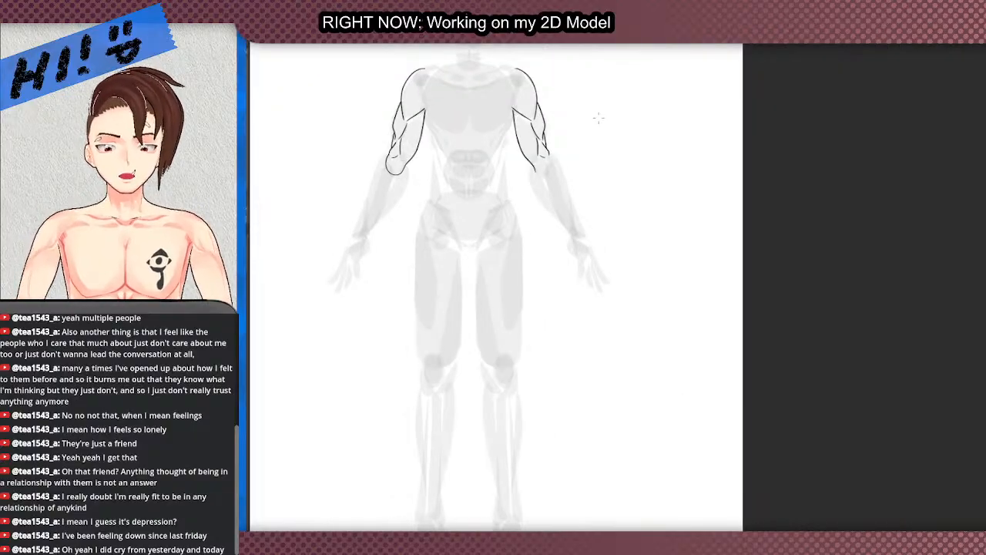
pyautogui.scroll(5, 547, 154)
pyautogui.moveTo(435, 268)
pyautogui.mouseDown()
pyautogui.moveTo(496, 266)
pyautogui.moveTo(508, 246)
pyautogui.moveTo(507, 171)
pyautogui.moveTo(515, 219)
pyautogui.moveTo(503, 252)
pyautogui.moveTo(459, 274)
pyautogui.moveTo(436, 267)
pyautogui.moveTo(478, 273)
pyautogui.moveTo(500, 258)
pyautogui.moveTo(513, 212)
pyautogui.moveTo(503, 155)
pyautogui.moveTo(512, 206)
pyautogui.moveTo(505, 251)
pyautogui.moveTo(487, 268)
pyautogui.moveTo(438, 271)
pyautogui.mouseUp()
pyautogui.hotkey('ctrl', 'z')
pyautogui.hotkey('ctrl', 'z')
pyautogui.hotkey('ctrl', 'z')
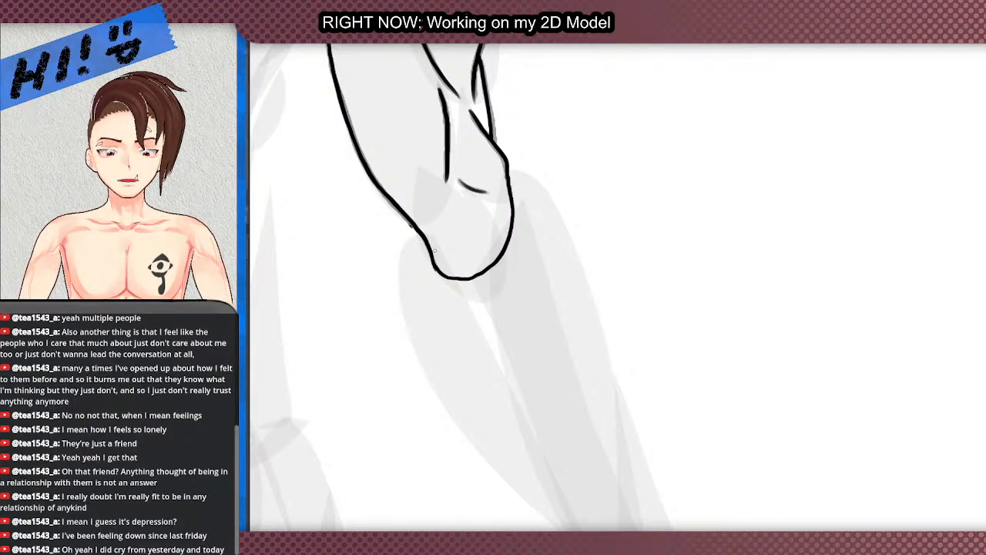
# Step: Delete the line art of the right-hand upper arm and clear the selection
pyautogui.scroll(-1, 438, 252)
pyautogui.scroll(-3, 456, 246)
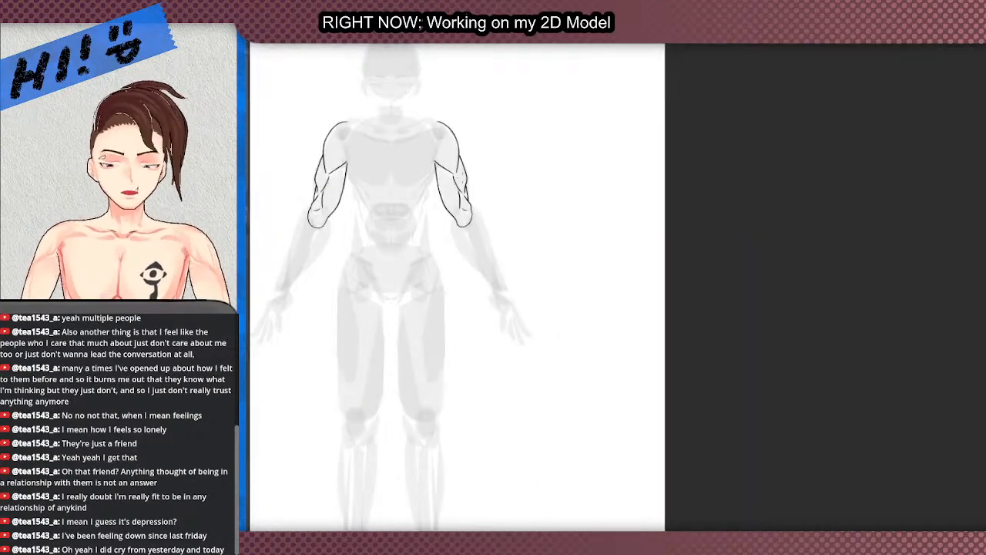
pyautogui.scroll(3, 363, 177)
pyautogui.scroll(-3, 416, 199)
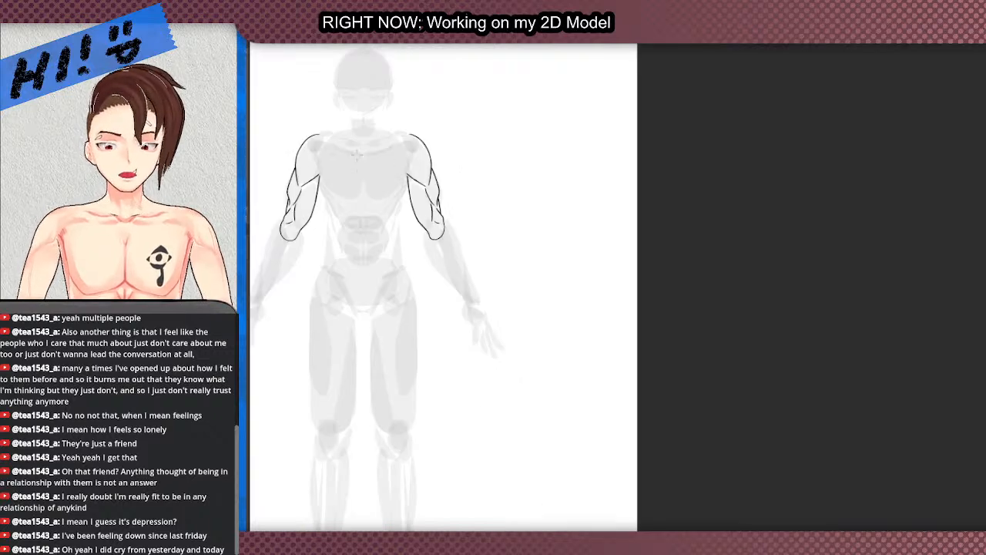
pyautogui.scroll(3, 291, 175)
pyautogui.scroll(-4, 283, 131)
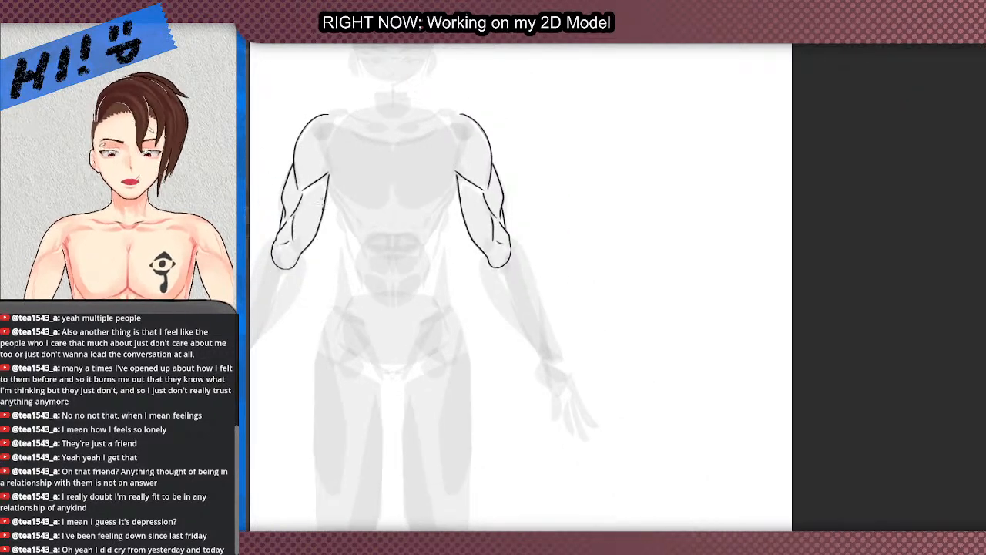
pyautogui.scroll(2, 295, 135)
pyautogui.moveTo(404, 103); pyautogui.dragTo(554, 307)
pyautogui.press('Delete')
pyautogui.hotkey('ctrl', 'd')
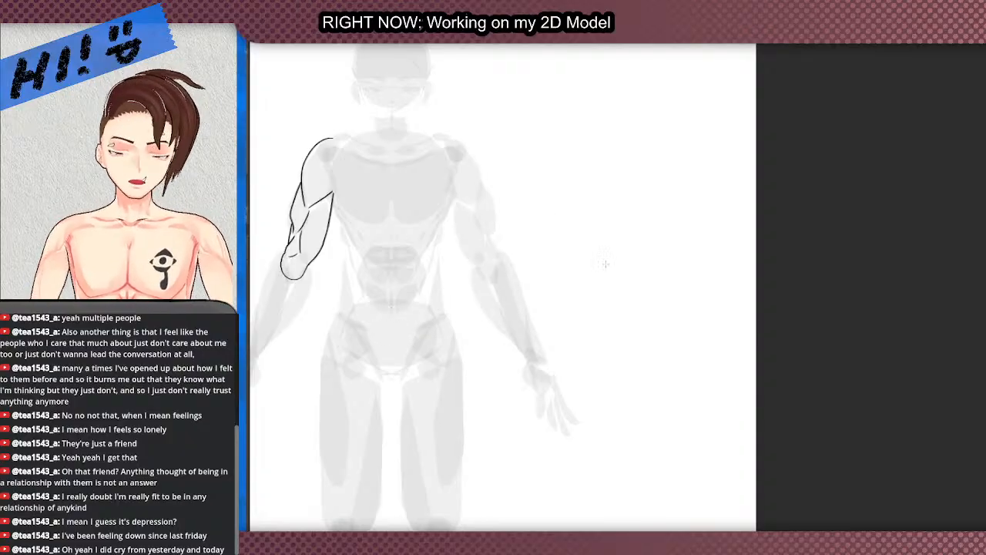
# Step: Duplicate the left-hand upper arm's line art, mirror it horizontally onto the right-hand arm up to the body's centre line, and apply the transformation
pyautogui.scroll(-1, 494, 277)
pyautogui.moveTo(394, 124); pyautogui.dragTo(526, 333)
pyautogui.hotkey('ctrl', 'c')
pyautogui.hotkey('ctrl', 'v')
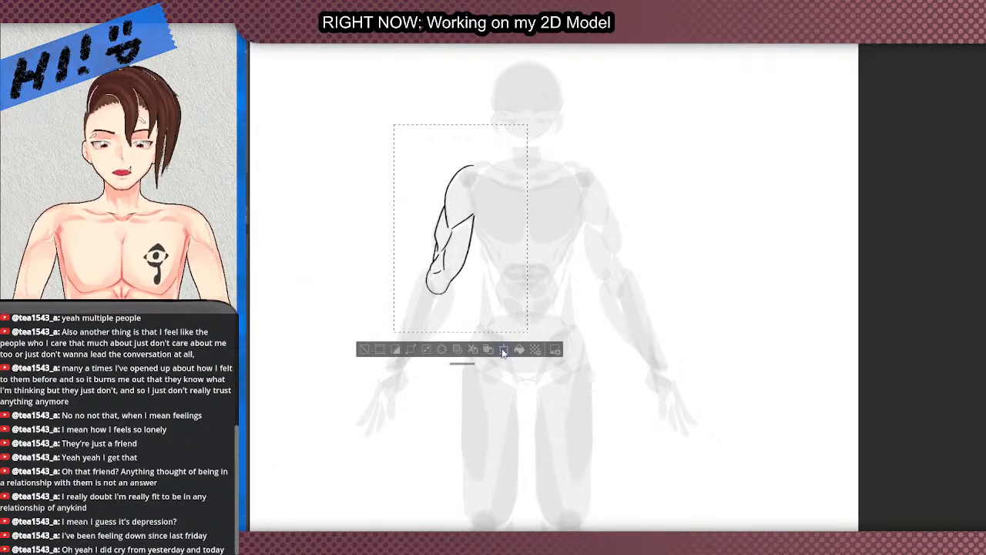
pyautogui.click(502, 350)
pyautogui.moveTo(461, 228); pyautogui.dragTo(594, 228)
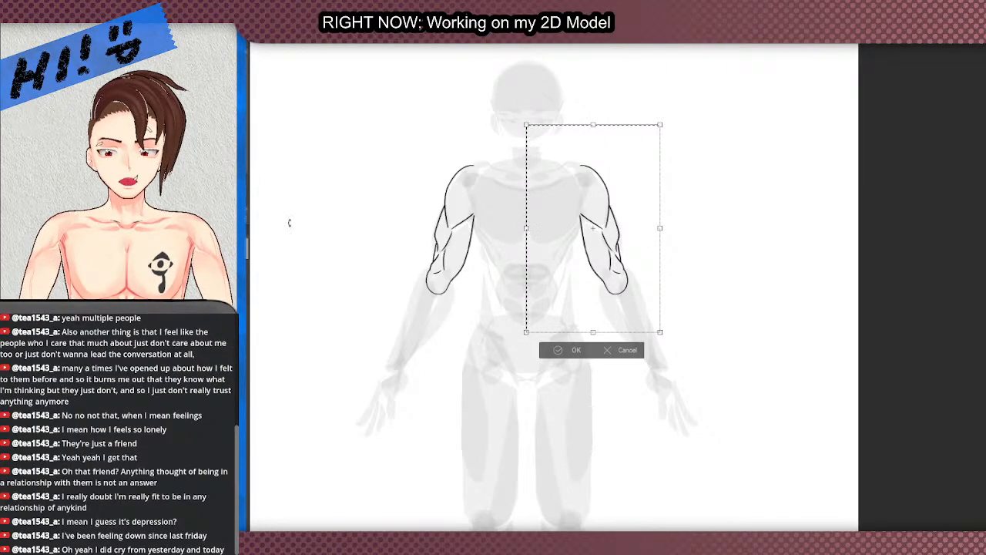
pyautogui.scroll(5, 562, 225)
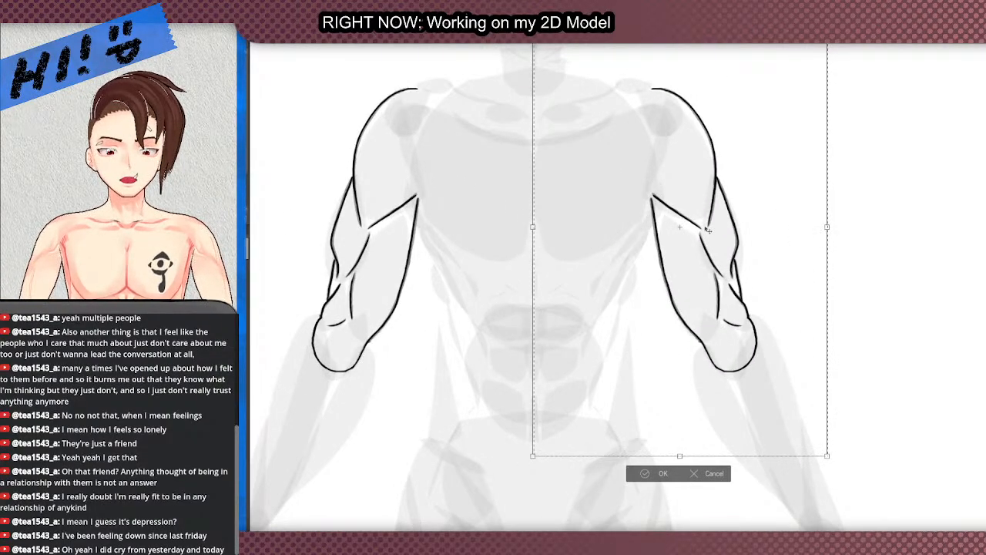
pyautogui.scroll(-3, 663, 324)
pyautogui.click(675, 388)
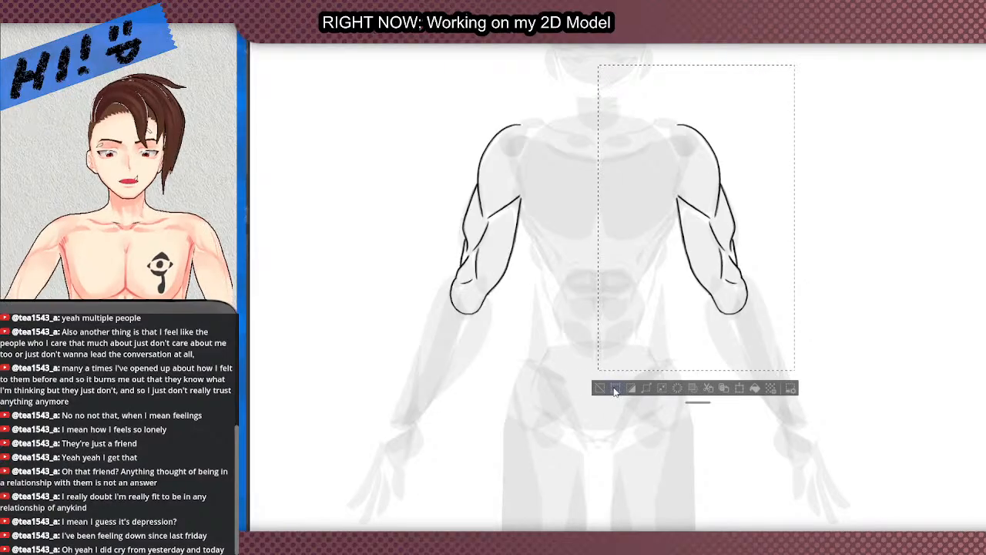
pyautogui.scroll(-3, 659, 390)
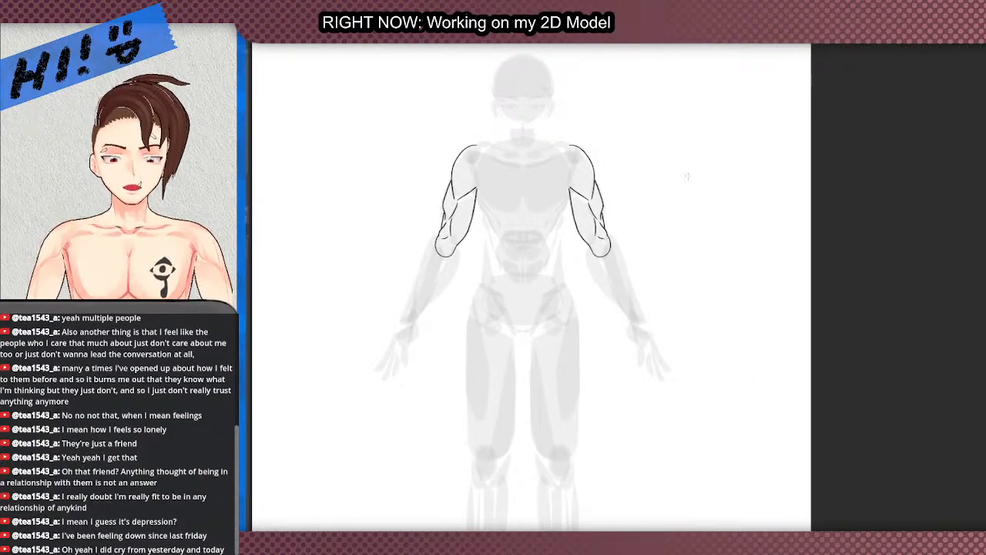
pyautogui.scroll(-1, 694, 179)
pyautogui.scroll(-1, 739, 183)
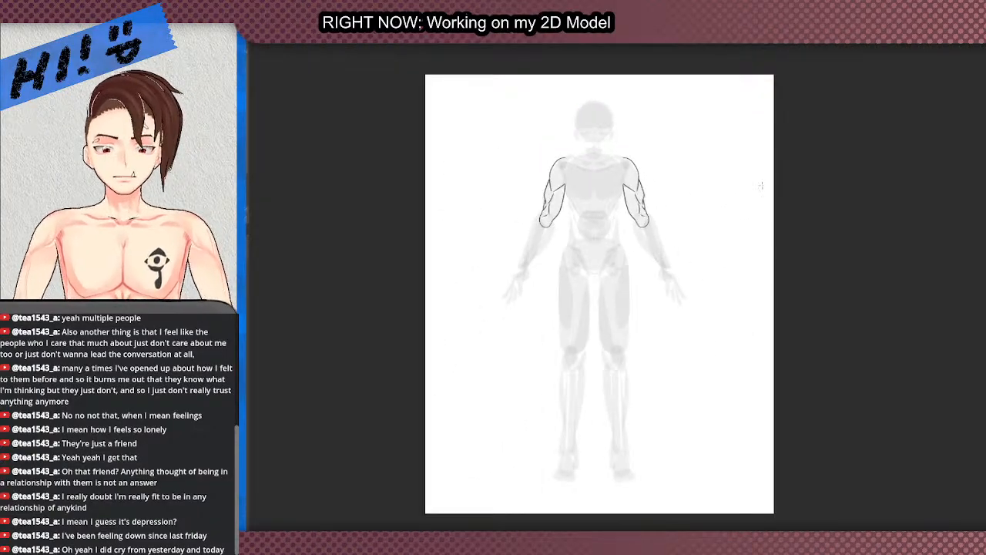
# Step: Show the forearm outlines together with both inked upper arms and check how they line up
pyautogui.scroll(1, 731, 177)
pyautogui.hotkey('ctrl', 'z')
pyautogui.hotkey('ctrl', 'z')
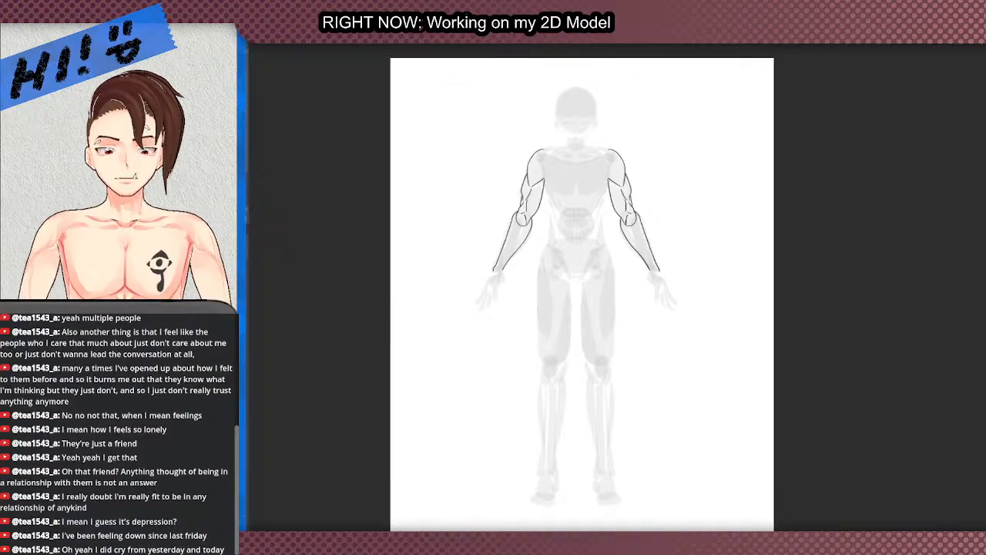
pyautogui.scroll(3, 582, 231)
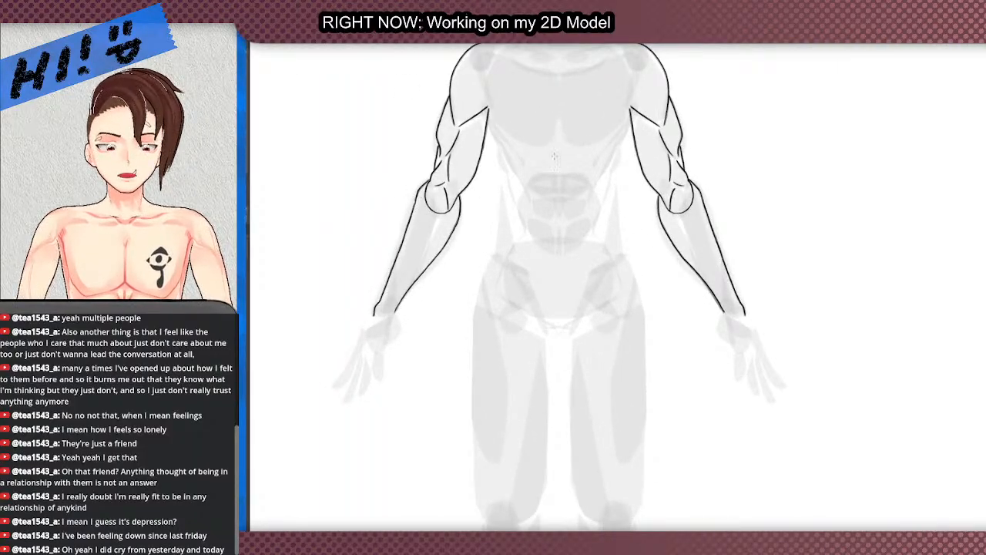
pyautogui.scroll(-2, 592, 185)
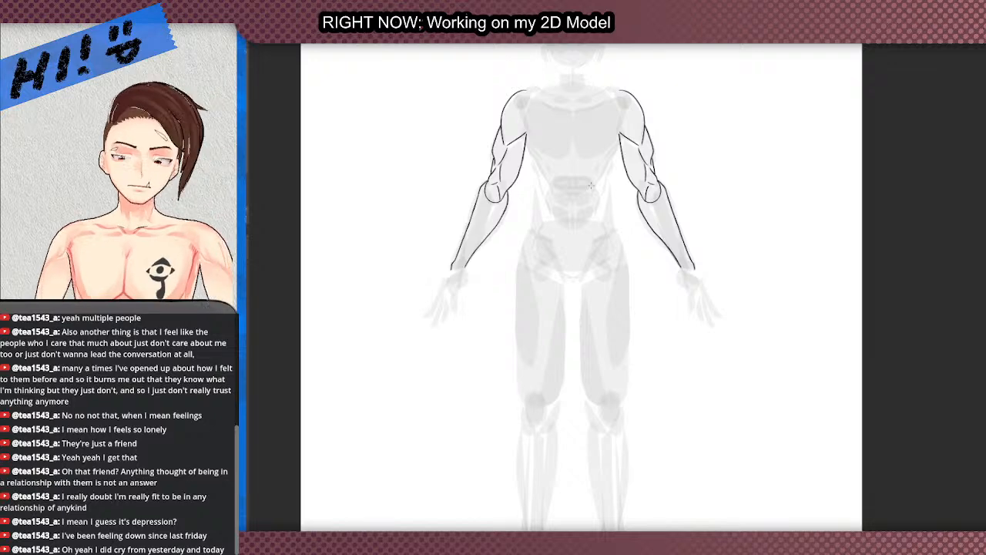
pyautogui.scroll(-2, 592, 186)
pyautogui.scroll(1, 470, 159)
# Step: Hide the upper-arm line art and leave only the faded forearm outlines visible for tracing
pyautogui.hotkey('ctrl', 'z')
pyautogui.hotkey('ctrl', 'z')
pyautogui.hotkey('ctrl', 'shift', 'z')
pyautogui.hotkey('ctrl', 'z')
pyautogui.hotkey('ctrl', 'z')
pyautogui.hotkey('ctrl', 'shift', 'z')
pyautogui.scroll(5, 545, 191)
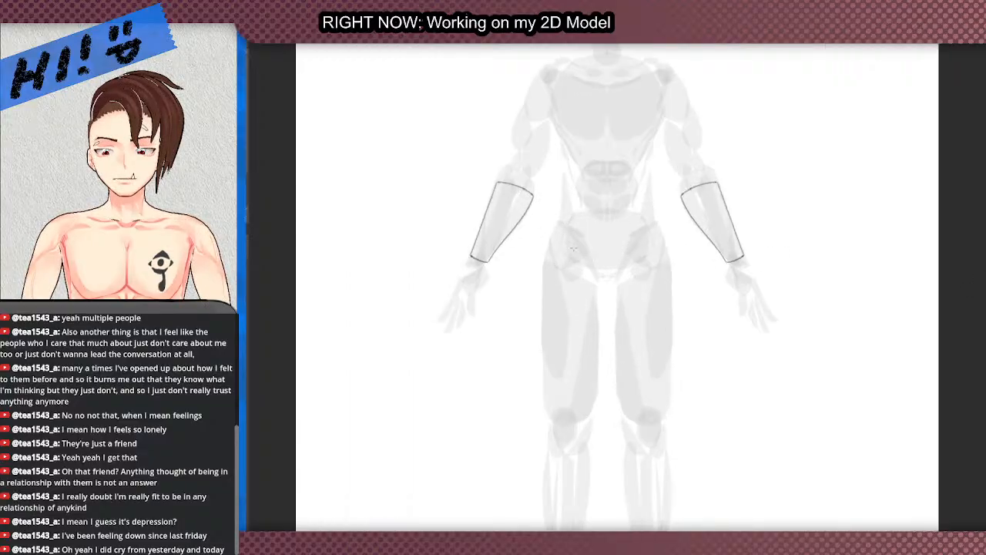
pyautogui.scroll(3, 545, 191)
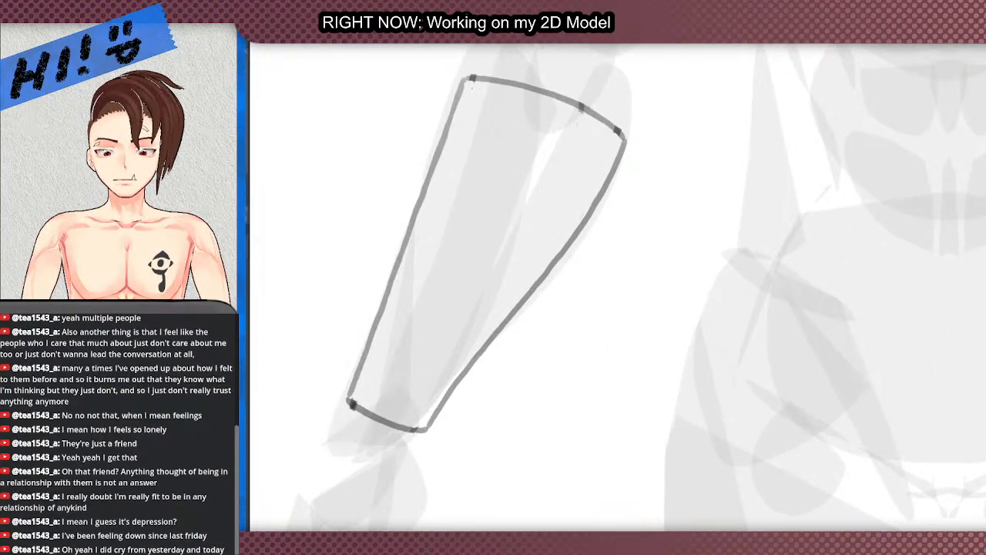
# Step: Ink the curved body-side edge of the left-hand forearm from the elbow down to the wrist
pyautogui.scroll(-1, 435, 342)
pyautogui.scroll(1, 433, 341)
pyautogui.scroll(1, 350, 396)
pyautogui.moveTo(348, 402); pyautogui.dragTo(388, 284)
pyautogui.hotkey('ctrl', 'z')
pyautogui.scroll(-1, 355, 381)
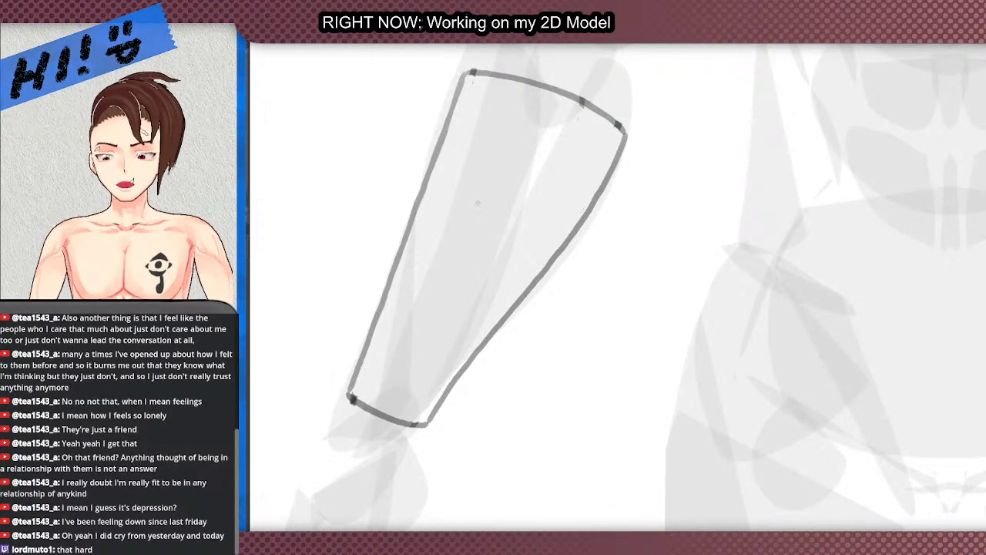
pyautogui.moveTo(626, 134)
pyautogui.mouseDown()
pyautogui.moveTo(568, 242)
pyautogui.moveTo(428, 421)
pyautogui.mouseUp()
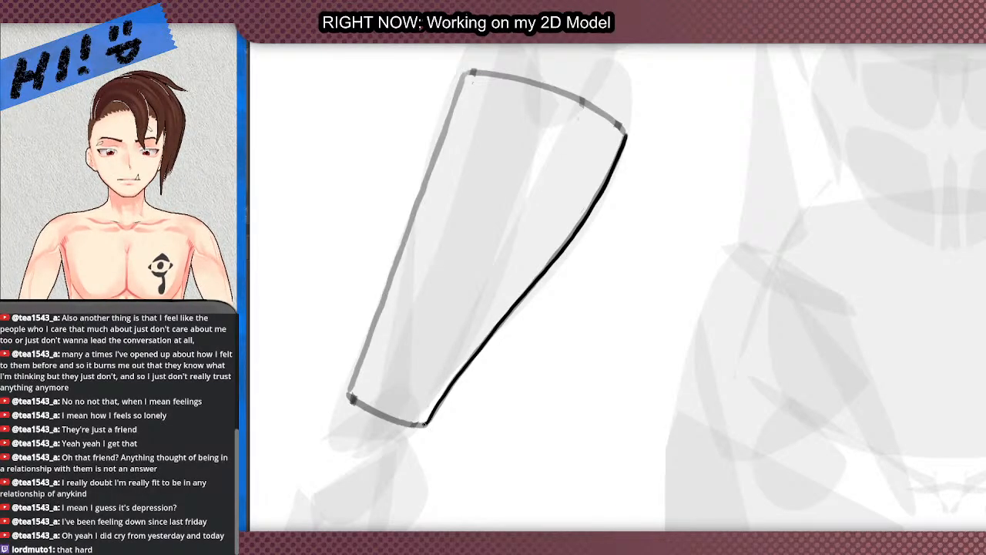
pyautogui.scroll(1, 430, 391)
pyautogui.moveTo(313, 403)
pyautogui.mouseDown()
pyautogui.moveTo(308, 391)
pyautogui.moveTo(407, 142)
pyautogui.mouseUp()
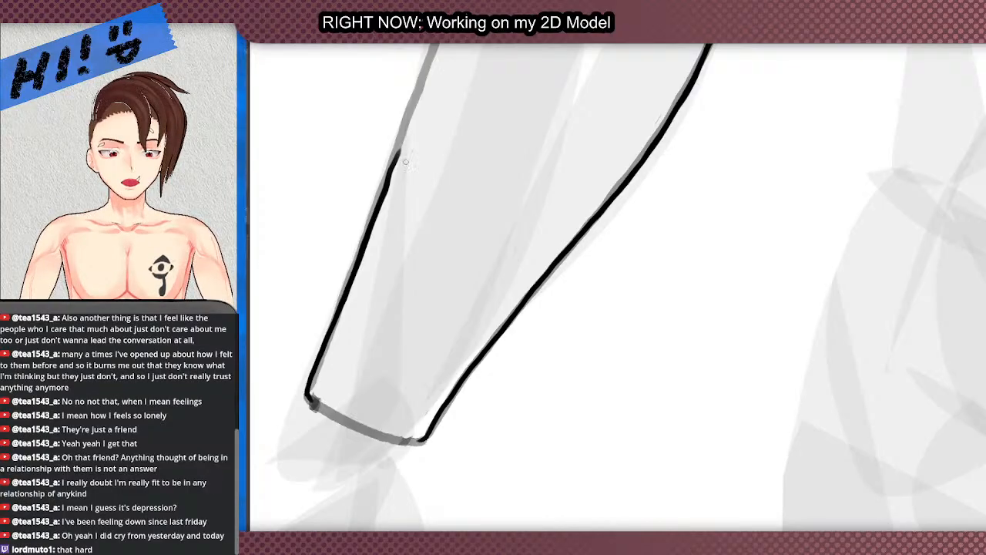
pyautogui.scroll(-1, 352, 366)
pyautogui.hotkey('ctrl', 'z')
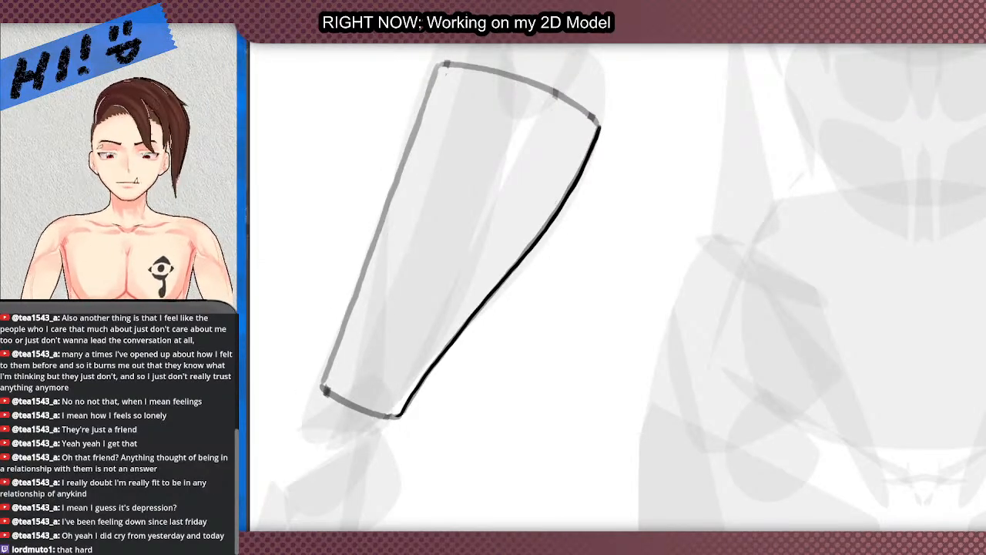
# Step: Rotate the canvas and ink the curved elbow-end and wrist-end edges of the left-hand forearm
pyautogui.moveTo(432, 385); pyautogui.dragTo(515, 84)
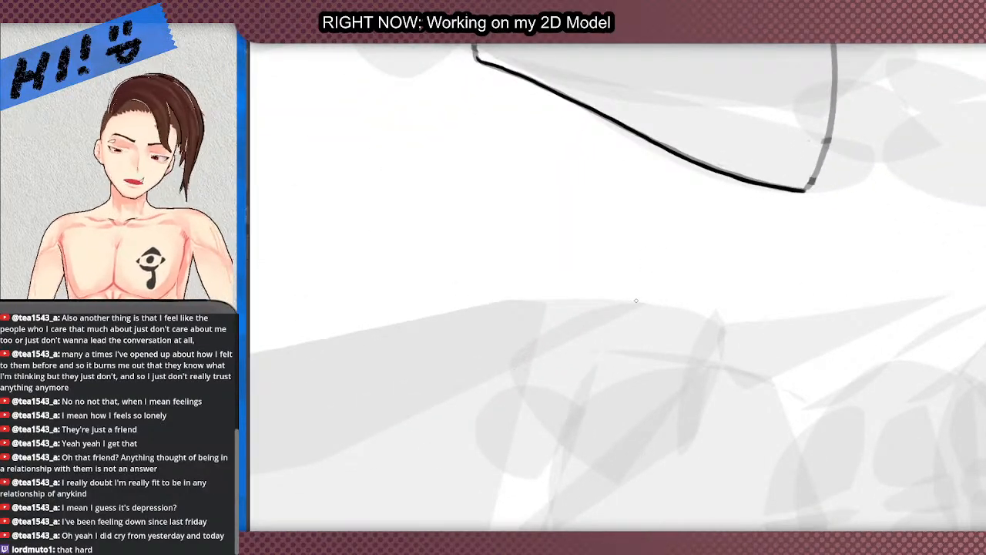
pyautogui.scroll(2, 637, 303)
pyautogui.scroll(-3, 659, 294)
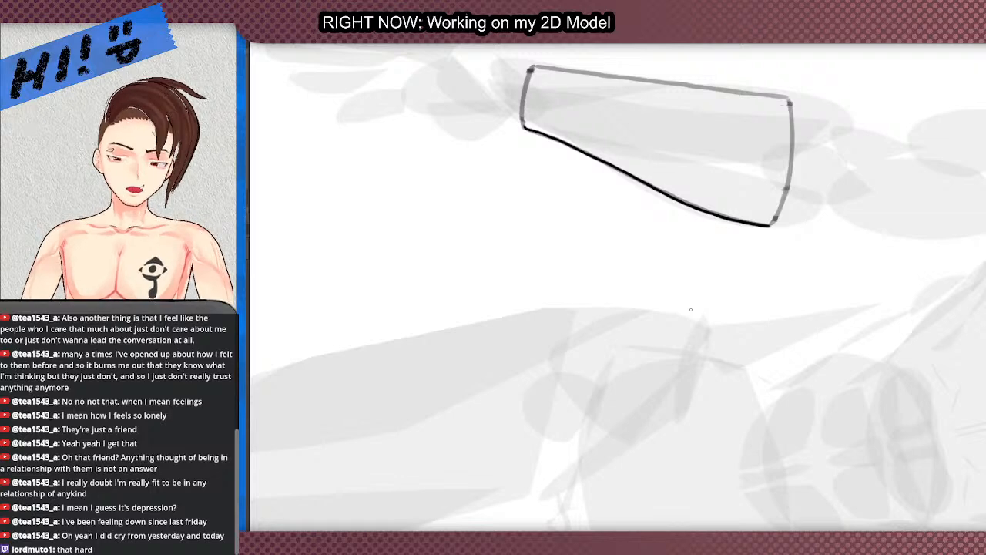
pyautogui.scroll(1, 806, 54)
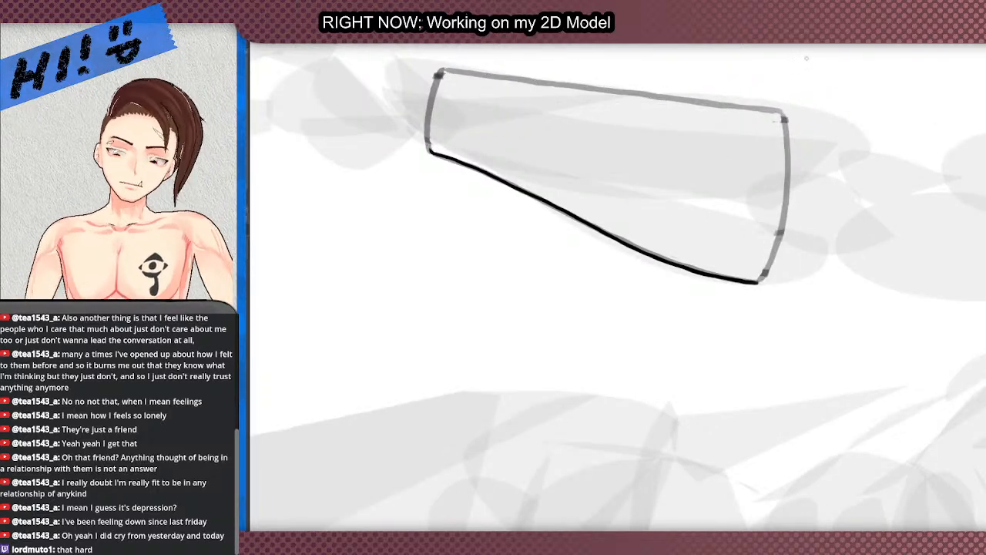
pyautogui.moveTo(759, 282)
pyautogui.mouseDown()
pyautogui.moveTo(787, 192)
pyautogui.moveTo(784, 117)
pyautogui.mouseUp()
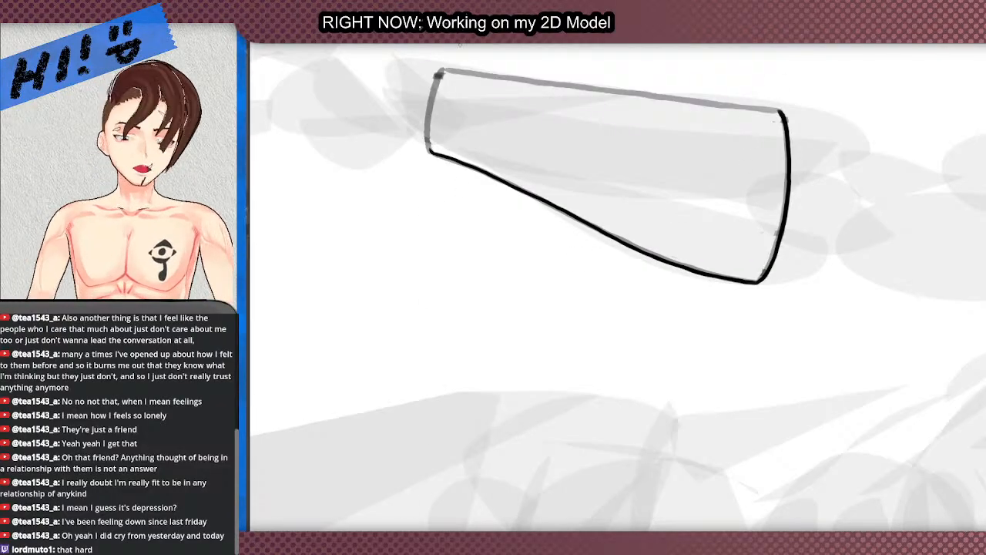
pyautogui.moveTo(430, 153); pyautogui.dragTo(441, 72)
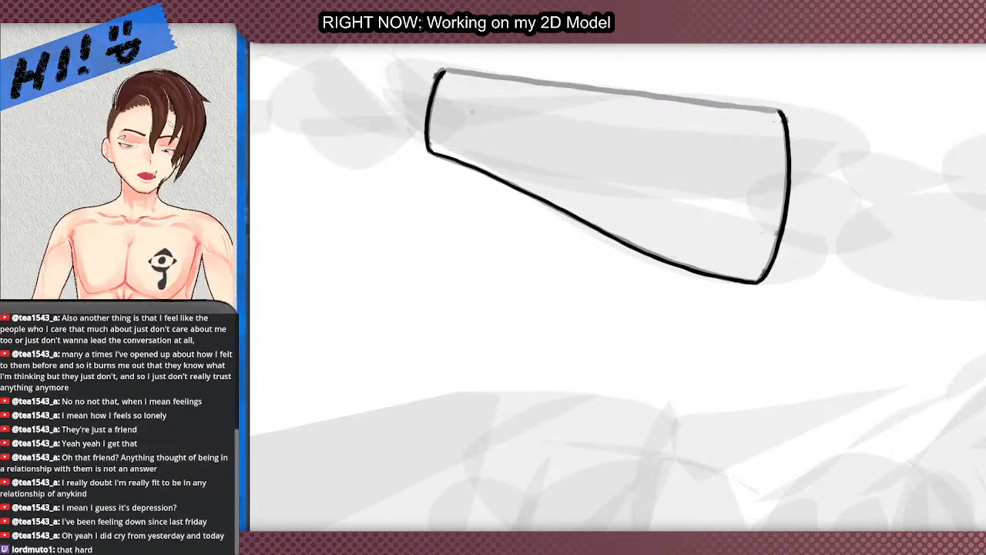
# Step: Turn the canvas back upright and ink the straight outer edge of the left-hand forearm from elbow to wrist
pyautogui.moveTo(456, 82); pyautogui.dragTo(415, 439)
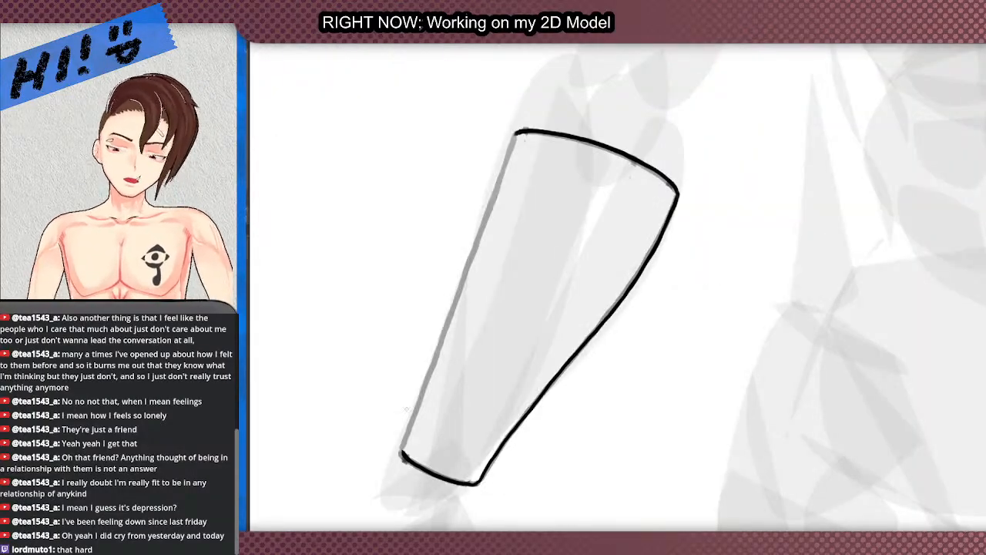
pyautogui.scroll(-2, 391, 281)
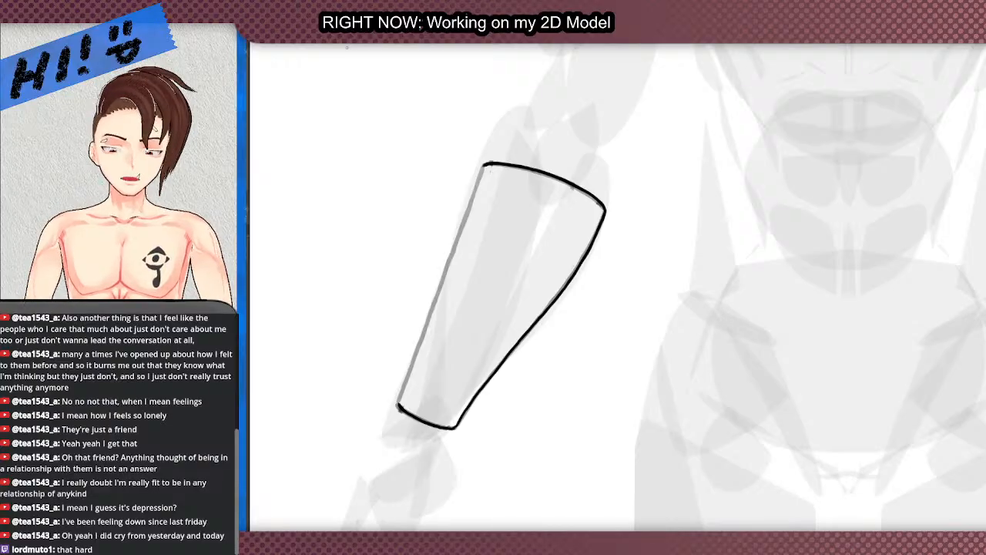
pyautogui.scroll(-2, 413, 239)
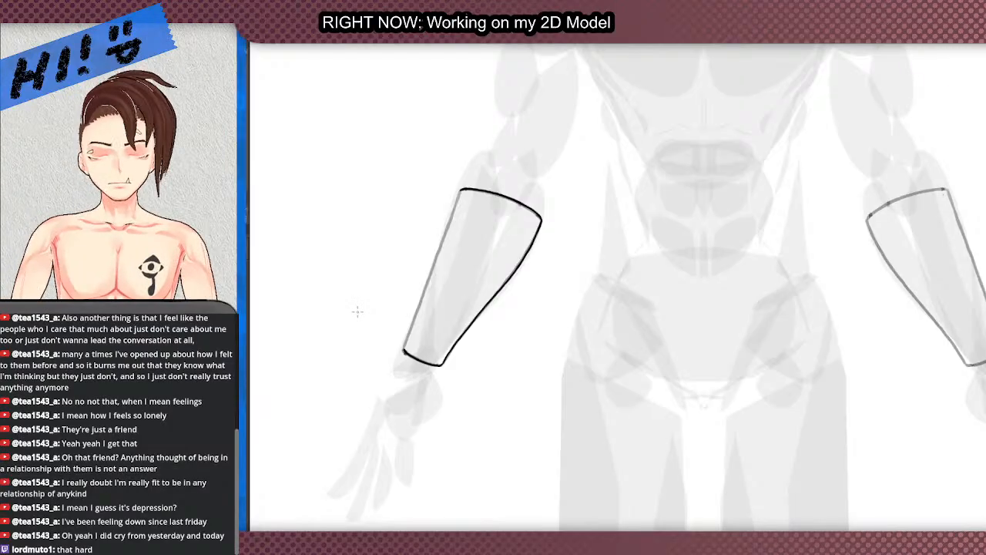
pyautogui.scroll(2, 356, 305)
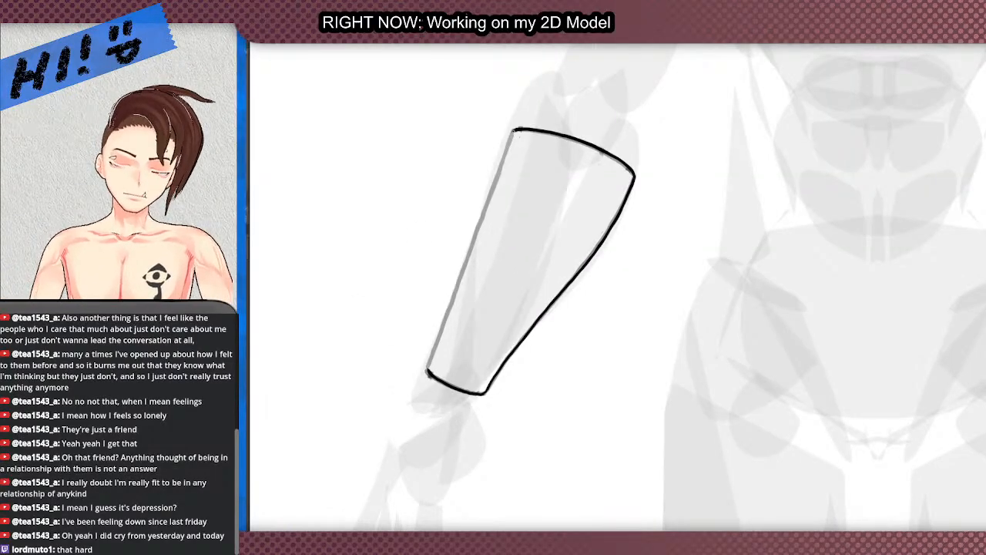
pyautogui.moveTo(510, 134); pyautogui.dragTo(427, 368)
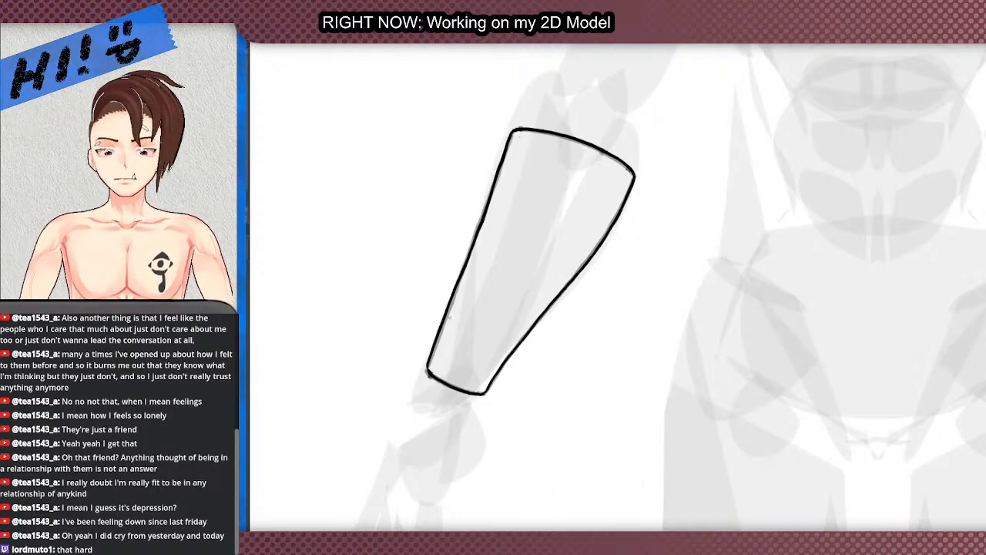
pyautogui.scroll(-2, 450, 317)
pyautogui.scroll(-1, 456, 210)
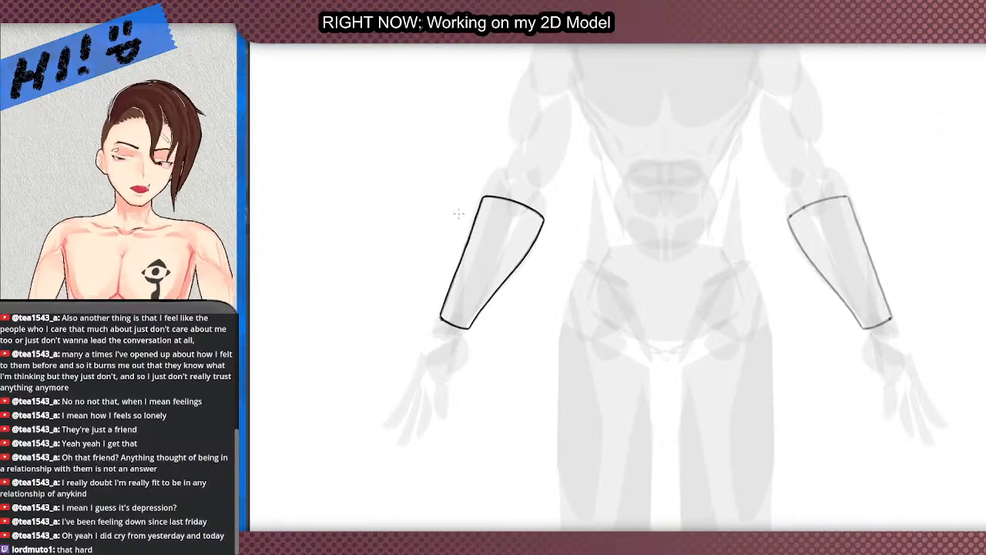
# Step: Ink the straight outer edge of the right-hand forearm from elbow to wrist, redoing the first stroke
pyautogui.scroll(-3, 460, 216)
pyautogui.scroll(6, 547, 218)
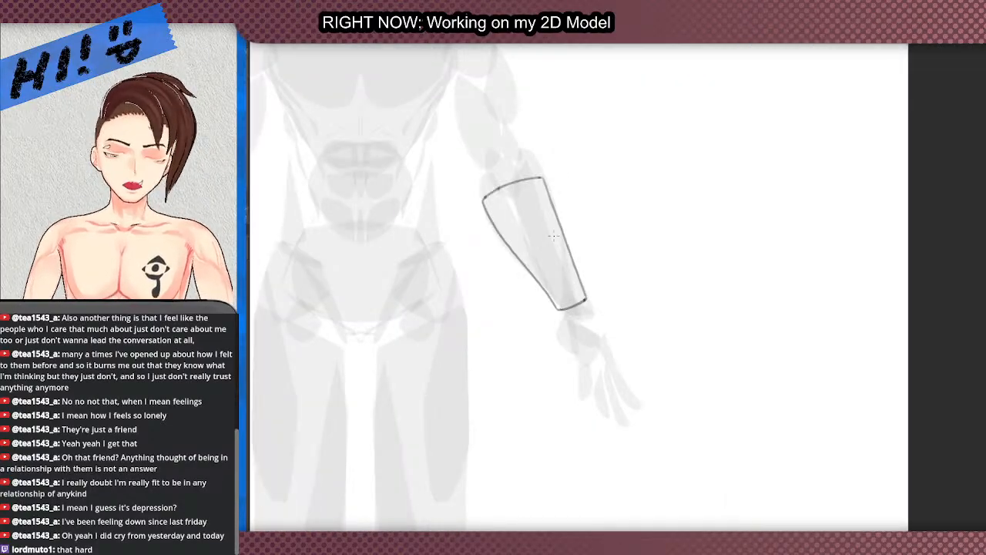
pyautogui.scroll(2, 547, 218)
pyautogui.moveTo(537, 130); pyautogui.dragTo(609, 333)
pyautogui.hotkey('ctrl', 'z')
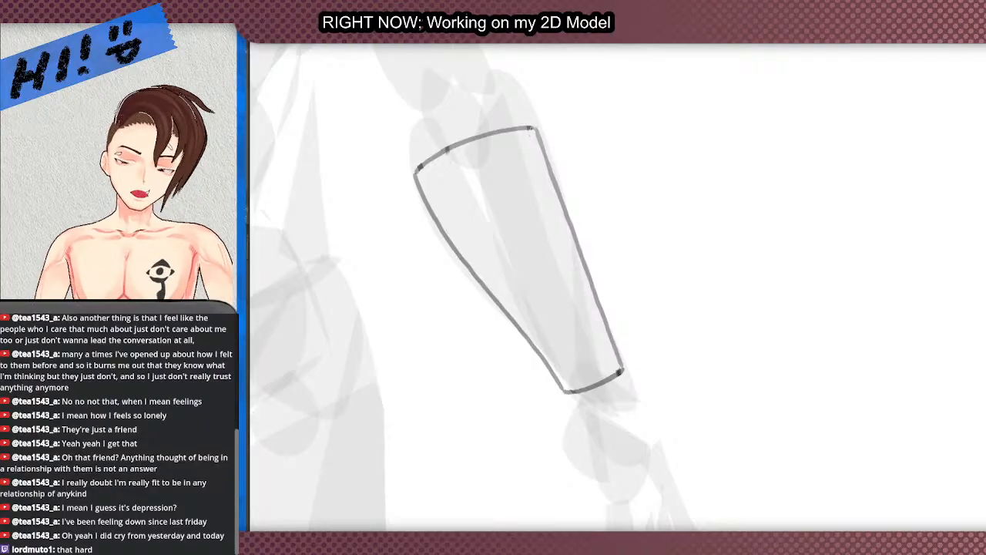
pyautogui.moveTo(536, 130); pyautogui.dragTo(619, 360)
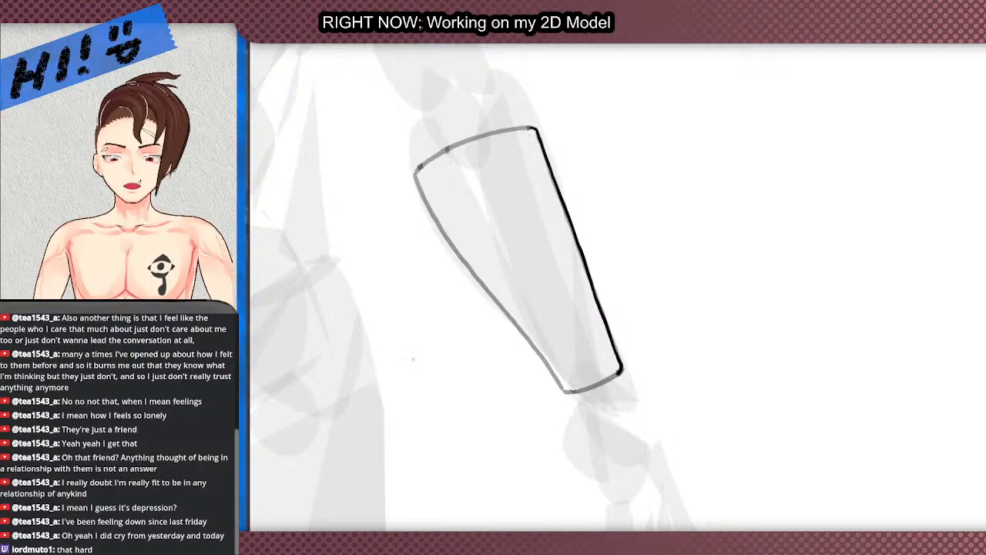
# Step: Rotate the canvas, ink the curved elbow-end edge of the right-hand forearm, and turn the canvas back upright
pyautogui.moveTo(422, 170); pyautogui.dragTo(393, 396)
pyautogui.scroll(2, 379, 402)
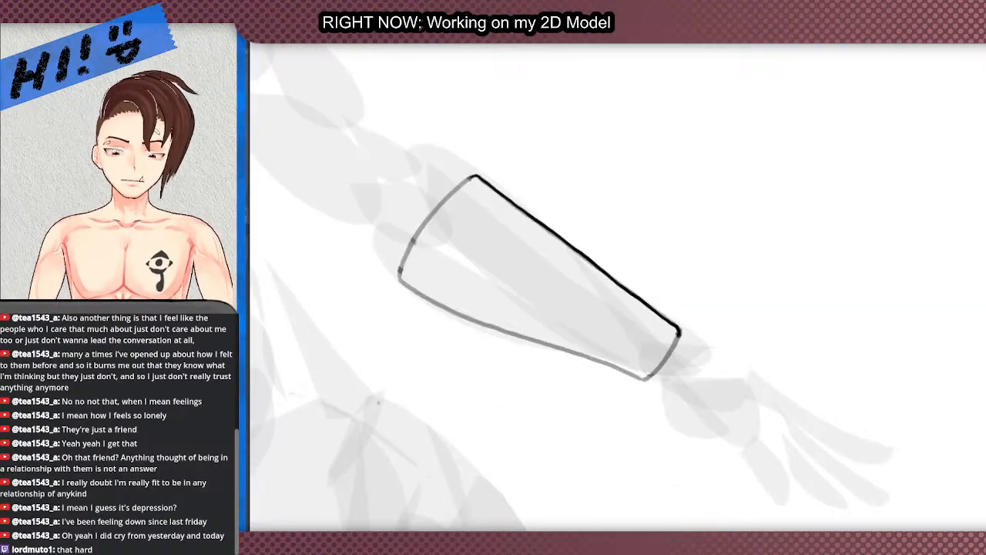
pyautogui.moveTo(475, 176)
pyautogui.mouseDown()
pyautogui.moveTo(430, 218)
pyautogui.moveTo(399, 278)
pyautogui.mouseUp()
pyautogui.hotkey('ctrl', 'z')
pyautogui.moveTo(475, 176)
pyautogui.mouseDown()
pyautogui.moveTo(436, 210)
pyautogui.moveTo(399, 274)
pyautogui.mouseUp()
pyautogui.moveTo(467, 362); pyautogui.dragTo(460, 244)
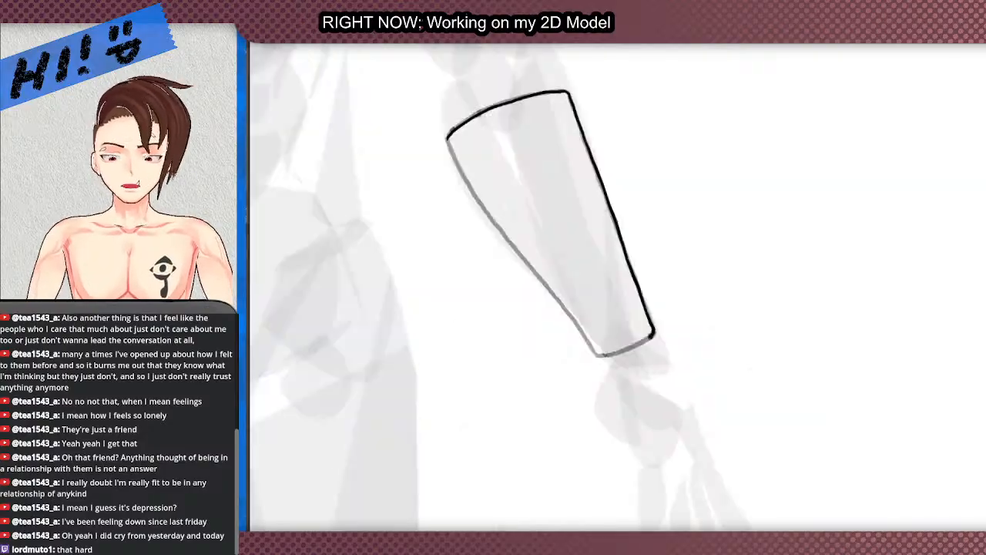
pyautogui.scroll(2, 470, 199)
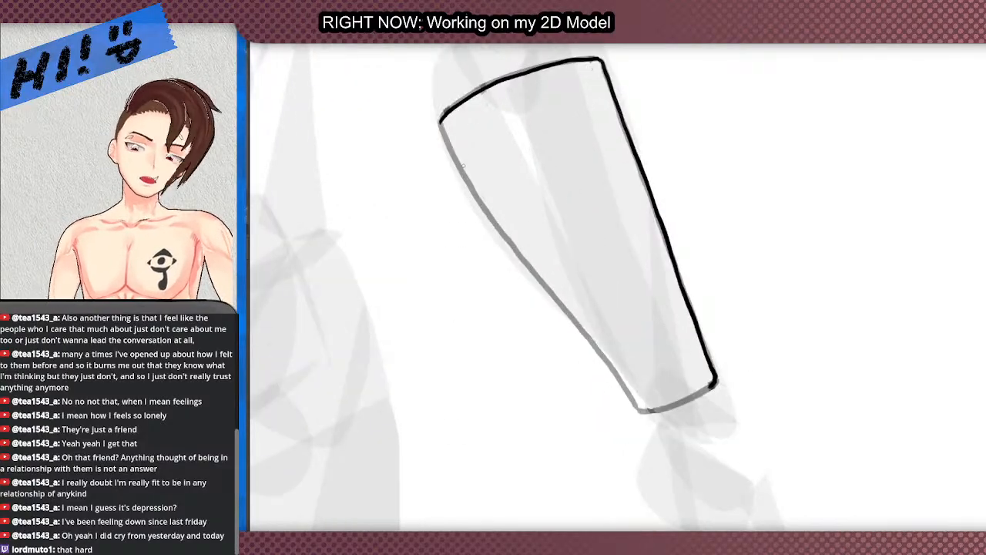
pyautogui.moveTo(439, 123); pyautogui.dragTo(468, 187)
pyautogui.hotkey('ctrl', 'z')
pyautogui.moveTo(439, 122); pyautogui.dragTo(494, 227)
pyautogui.hotkey('ctrl', 'z')
# Step: Ink the curved body-side edge of the right-hand forearm and close the outline along the wrist-end edge
pyautogui.moveTo(439, 123)
pyautogui.mouseDown()
pyautogui.moveTo(500, 229)
pyautogui.moveTo(636, 410)
pyautogui.moveTo(715, 384)
pyautogui.mouseUp()
pyautogui.hotkey('ctrl', 'z')
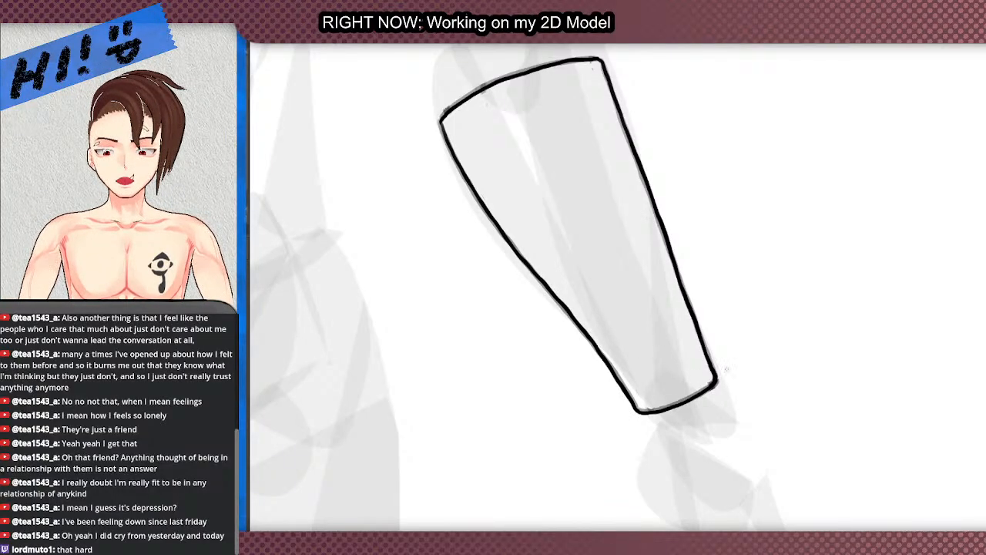
pyautogui.hotkey('ctrl', 'z')
pyautogui.moveTo(637, 410); pyautogui.dragTo(715, 384)
pyautogui.scroll(-6, 500, 236)
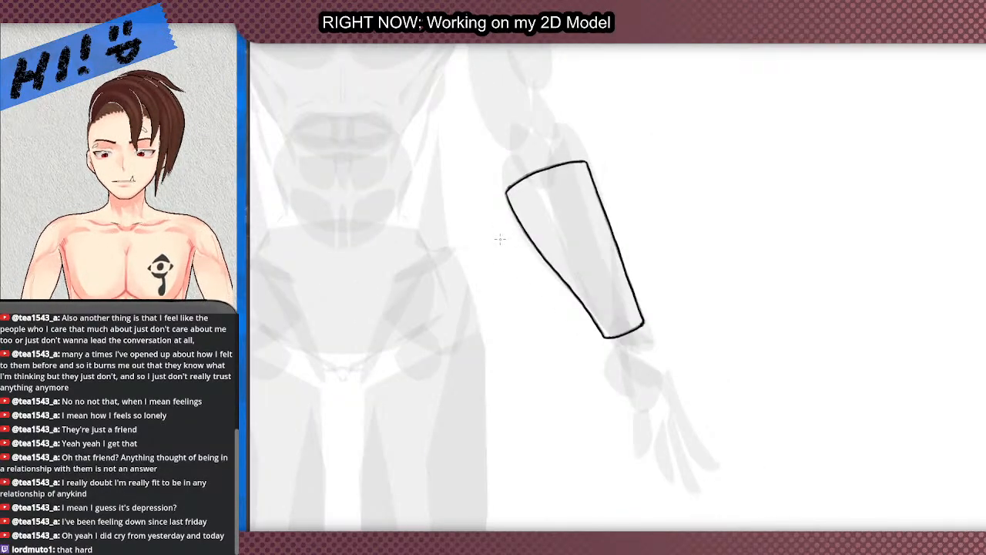
# Step: Replace the closed forearm outlines on view with the open forearm line art that has elbow crease lines
pyautogui.scroll(3, 366, 160)
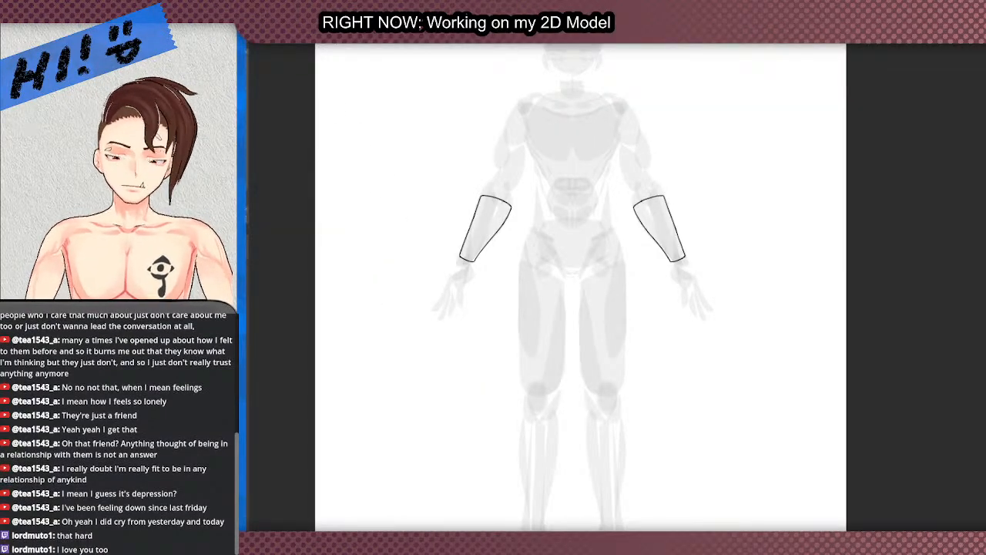
pyautogui.scroll(-3, 390, 248)
pyautogui.scroll(3, 432, 162)
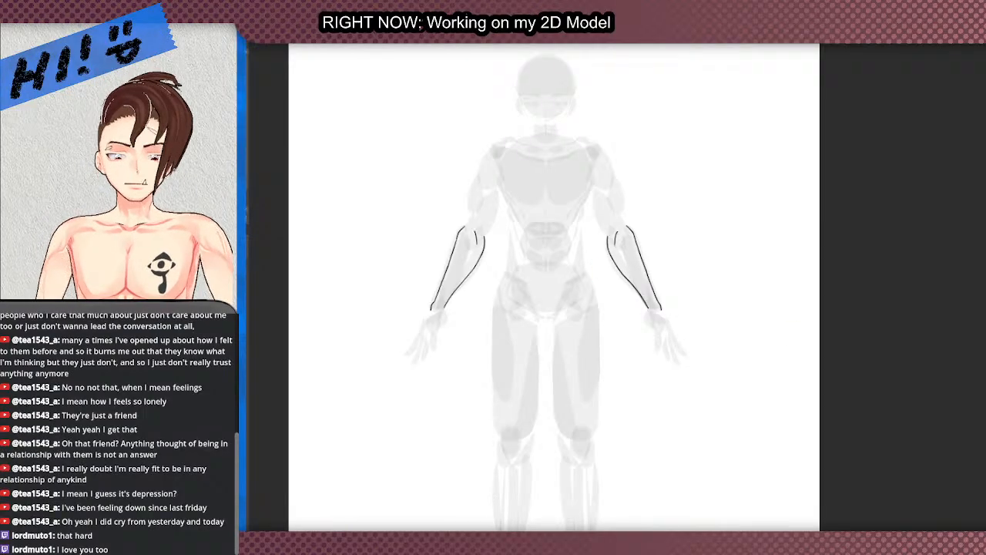
# Step: Show the inked hands and erase the rounded line crossing the wrist of the left-hand hand
pyautogui.scroll(5, 397, 334)
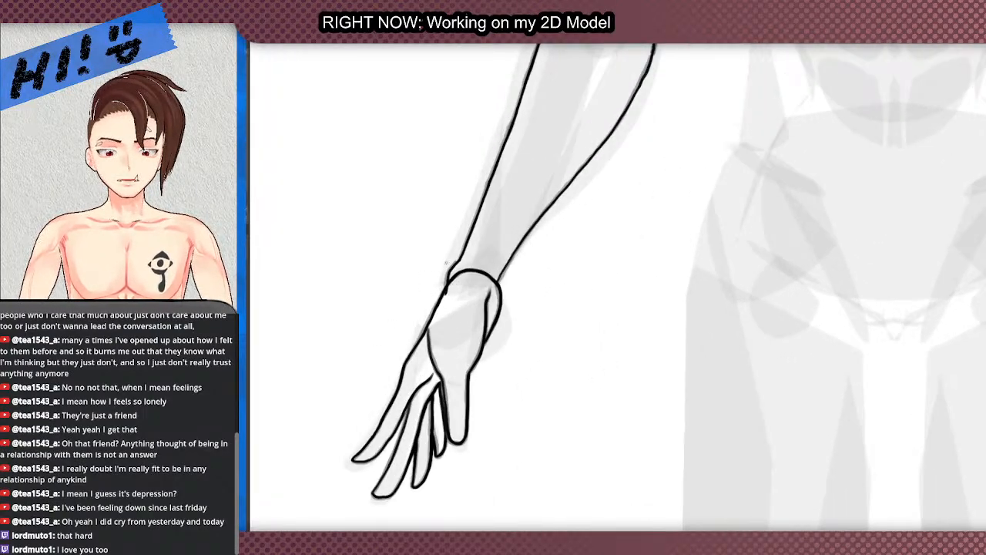
pyautogui.scroll(1, 579, 212)
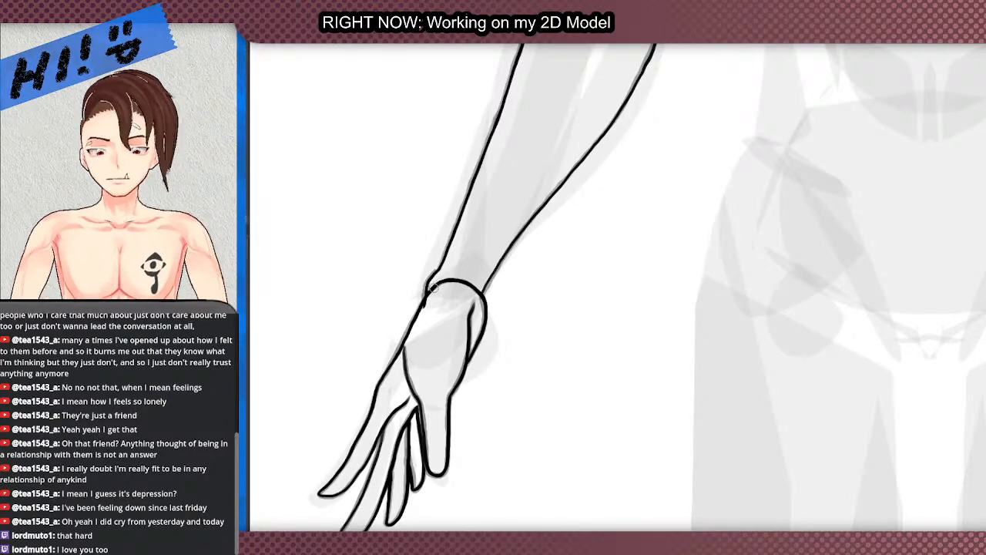
pyautogui.moveTo(434, 294)
pyautogui.mouseDown()
pyautogui.moveTo(464, 276)
pyautogui.moveTo(472, 293)
pyautogui.moveTo(480, 289)
pyautogui.mouseUp()
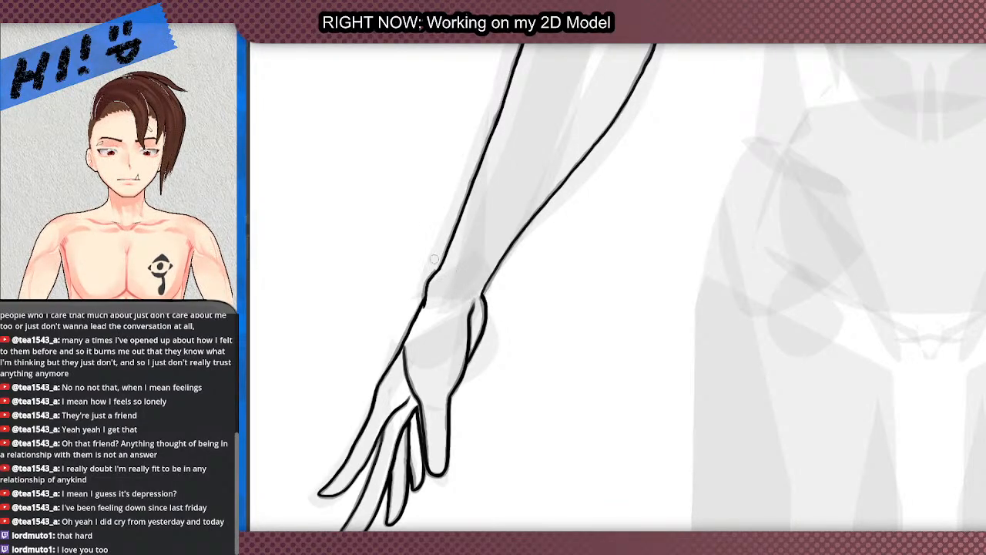
pyautogui.scroll(-5, 444, 239)
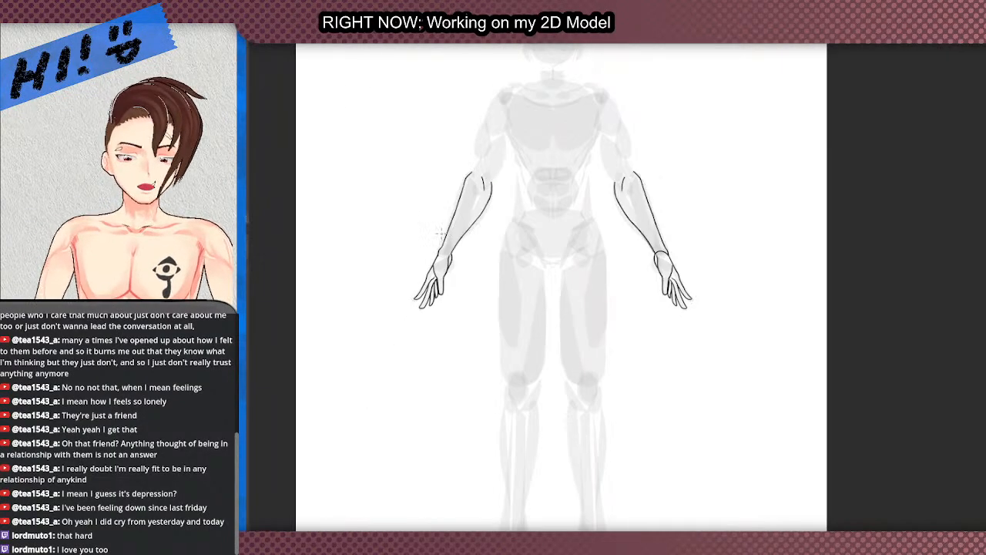
# Step: Erase the matching rounded line crossing the wrist of the right-hand hand
pyautogui.scroll(5, 715, 271)
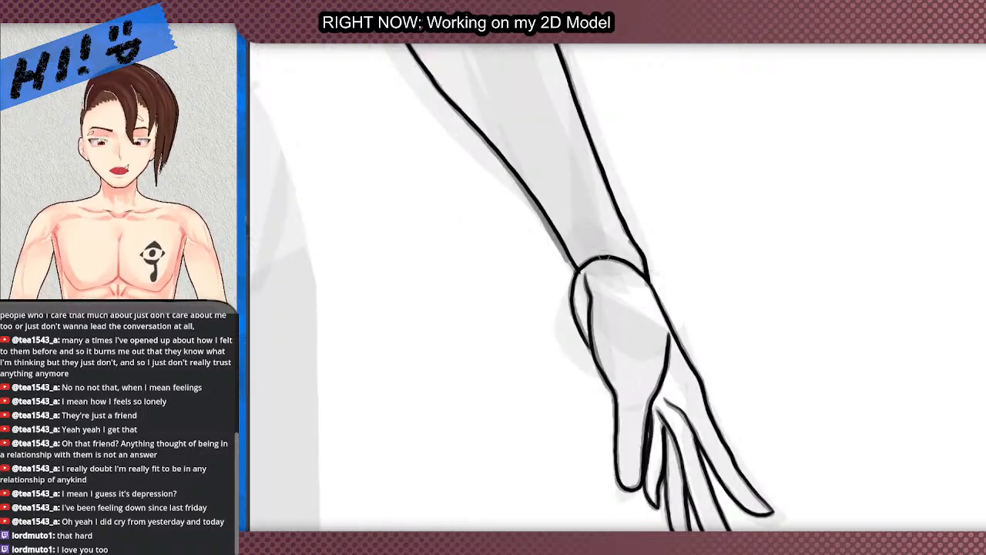
pyautogui.moveTo(576, 269)
pyautogui.mouseDown()
pyautogui.moveTo(613, 252)
pyautogui.moveTo(636, 262)
pyautogui.moveTo(638, 275)
pyautogui.moveTo(621, 243)
pyautogui.moveTo(641, 258)
pyautogui.mouseUp()
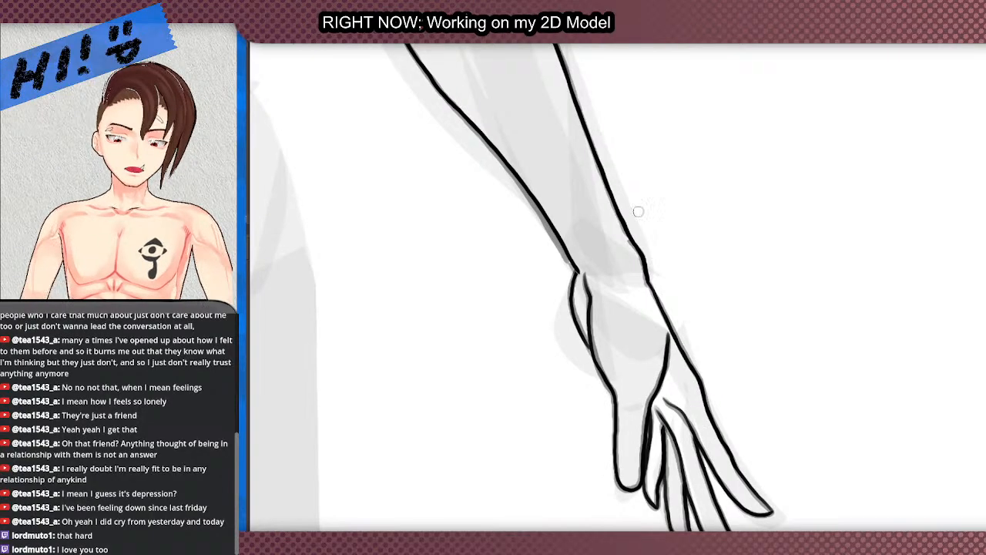
pyautogui.scroll(-2, 642, 210)
pyautogui.scroll(-5, 512, 261)
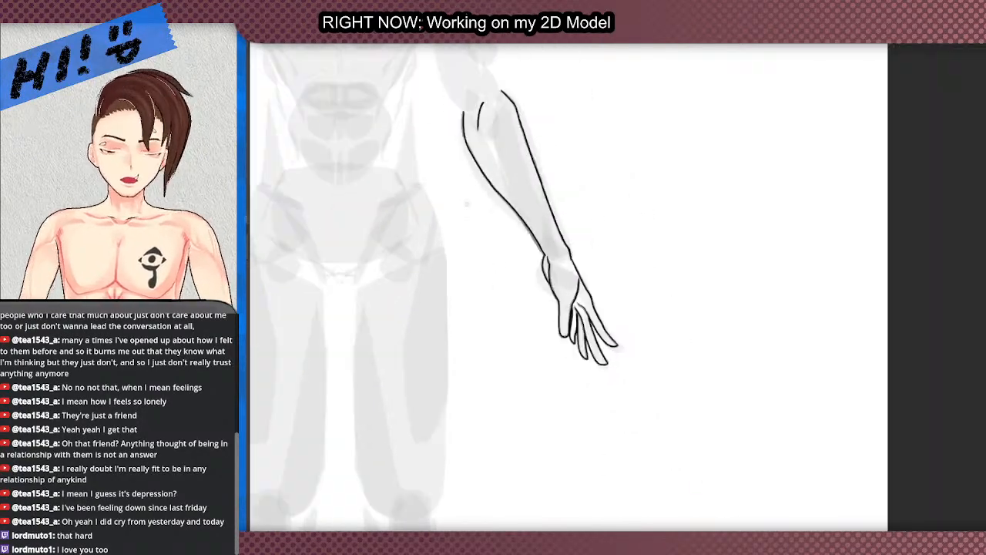
# Step: Check both arms with the hands attached and leave only the forearm line art visible
pyautogui.scroll(-2, 349, 171)
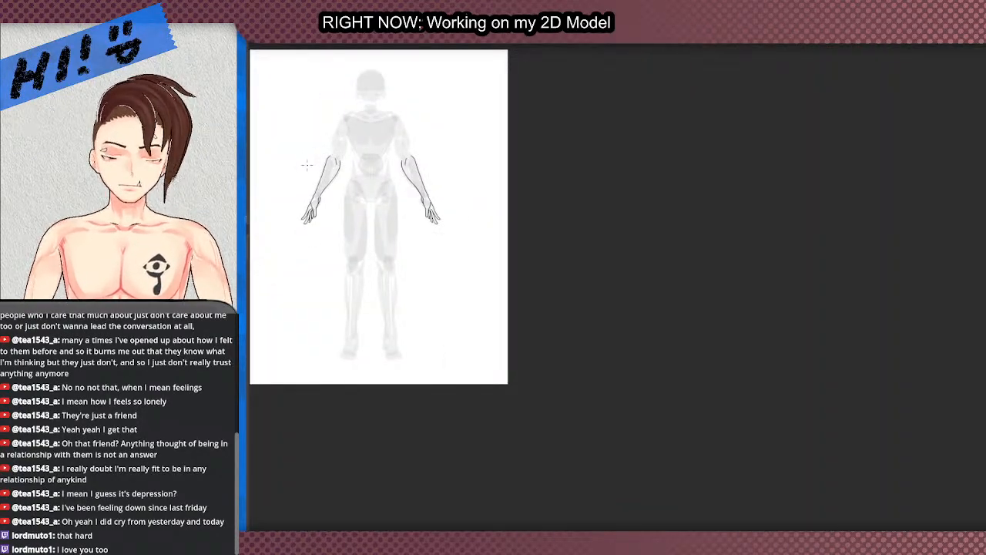
pyautogui.scroll(5, 307, 182)
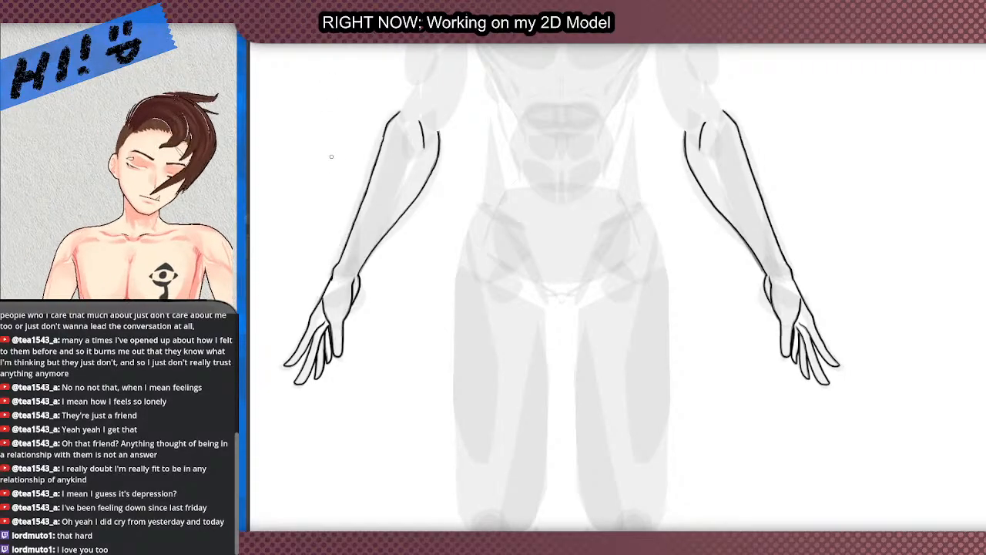
pyautogui.press('Delete')
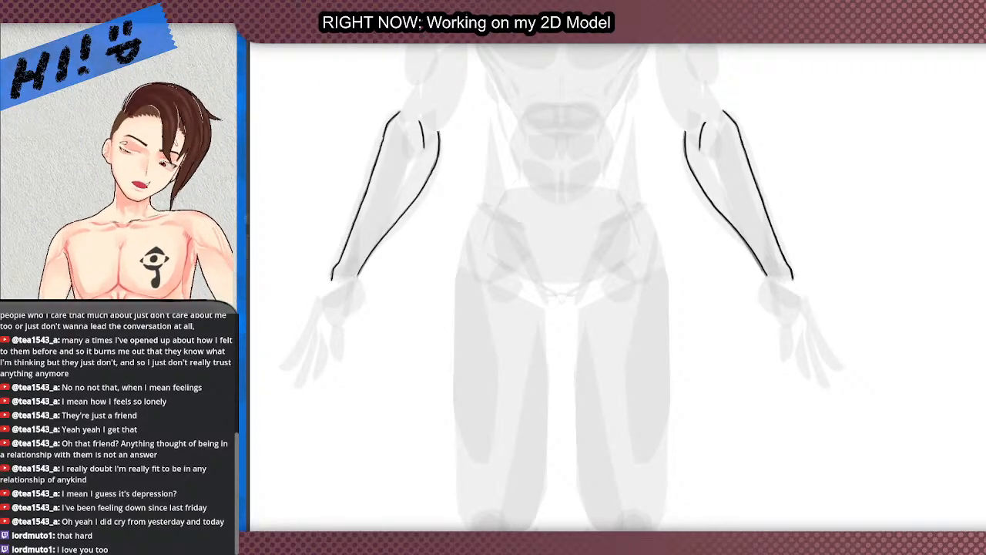
pyautogui.hotkey('ctrl', 'z')
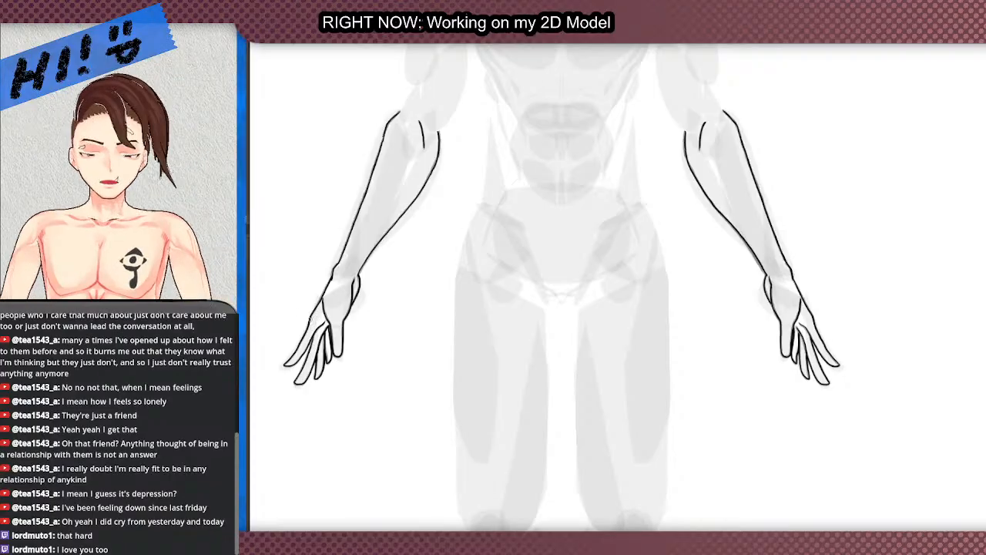
pyautogui.hotkey('ctrl', 'shift', 'z')
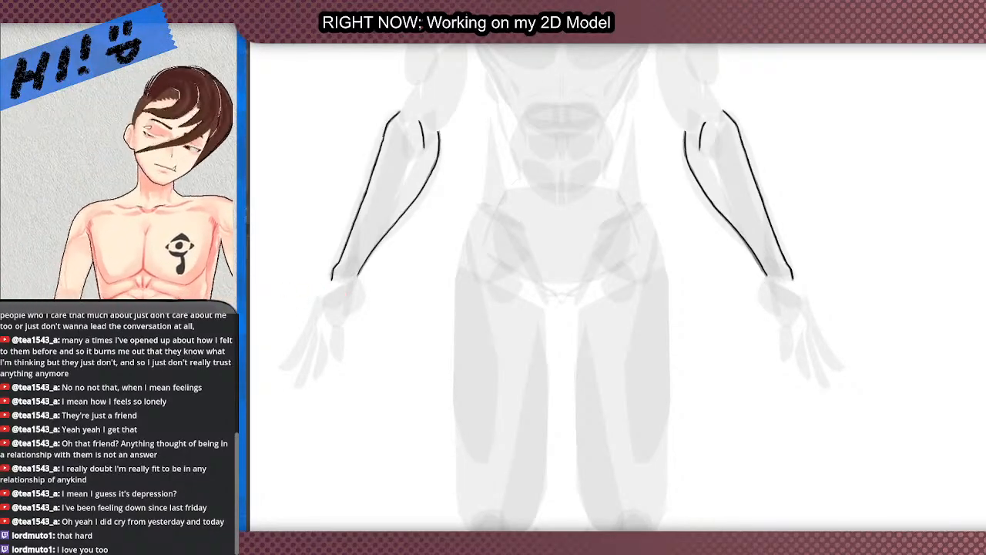
pyautogui.scroll(3, 323, 270)
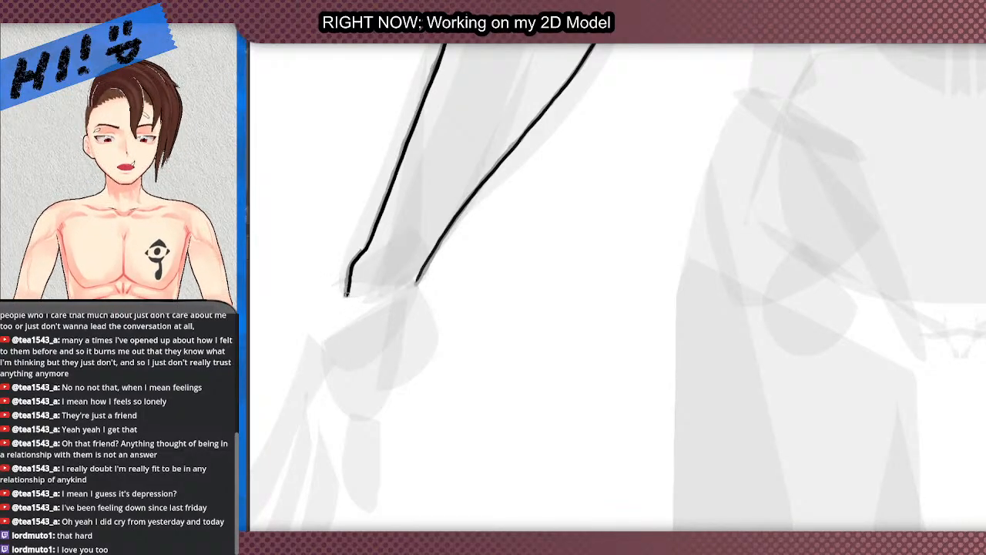
pyautogui.moveTo(348, 303)
pyautogui.mouseDown()
pyautogui.moveTo(386, 314)
pyautogui.moveTo(418, 275)
pyautogui.moveTo(408, 310)
pyautogui.moveTo(372, 346)
pyautogui.moveTo(328, 341)
pyautogui.moveTo(311, 308)
pyautogui.moveTo(326, 287)
pyautogui.mouseUp()
pyautogui.hotkey('ctrl', 'z')
pyautogui.scroll(1, 413, 279)
pyautogui.moveTo(424, 274)
pyautogui.mouseDown()
pyautogui.moveTo(399, 326)
pyautogui.moveTo(380, 341)
pyautogui.moveTo(349, 338)
pyautogui.mouseUp()
pyautogui.hotkey('ctrl', 'z')
pyautogui.scroll(1, 316, 304)
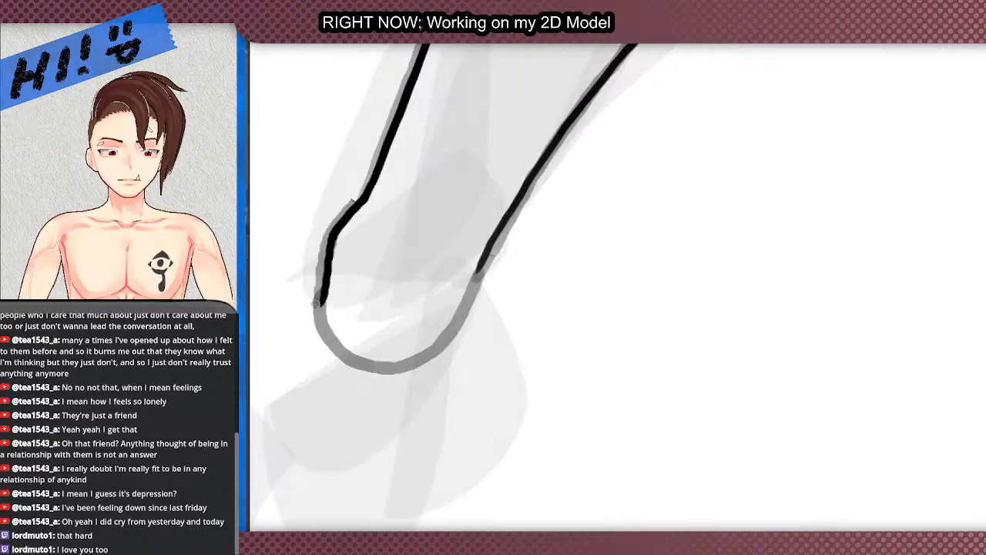
pyautogui.moveTo(321, 303)
pyautogui.mouseDown()
pyautogui.moveTo(365, 363)
pyautogui.moveTo(430, 361)
pyautogui.moveTo(456, 334)
pyautogui.moveTo(485, 255)
pyautogui.moveTo(446, 338)
pyautogui.moveTo(392, 370)
pyautogui.moveTo(356, 361)
pyautogui.moveTo(339, 343)
pyautogui.moveTo(323, 292)
pyautogui.mouseUp()
pyautogui.hotkey('ctrl', 'z')
pyautogui.hotkey('ctrl', 'z')
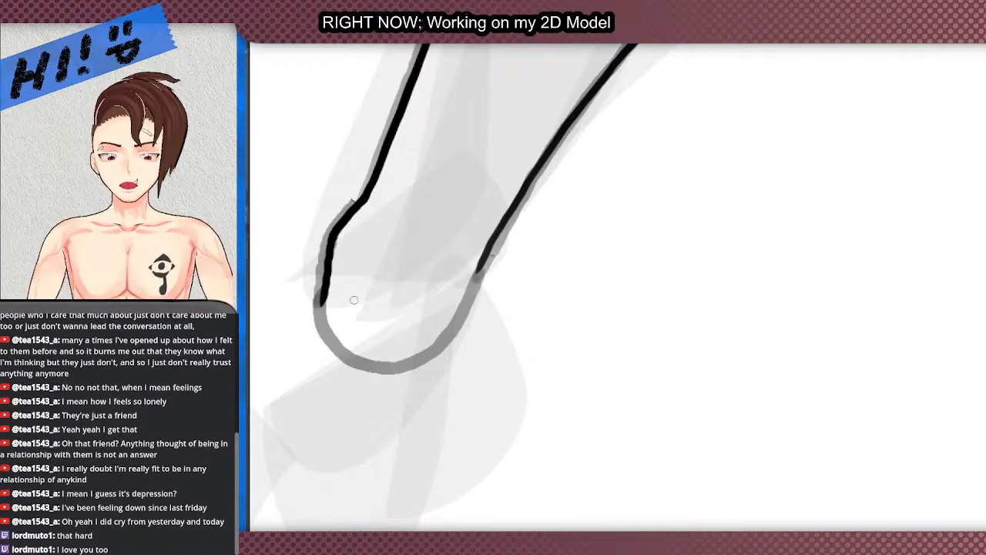
# Step: Ink a rounded wrist end on the left-hand forearm, joining its outer and body-side edges along the grey guide
pyautogui.moveTo(373, 364)
pyautogui.mouseDown()
pyautogui.moveTo(331, 339)
pyautogui.moveTo(323, 297)
pyautogui.mouseUp()
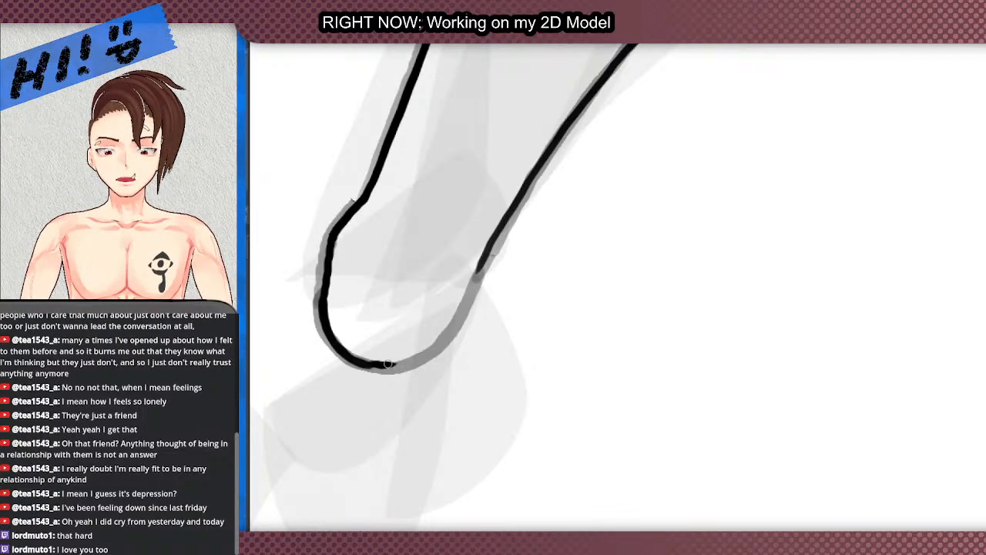
pyautogui.moveTo(371, 367)
pyautogui.mouseDown()
pyautogui.moveTo(403, 368)
pyautogui.moveTo(441, 350)
pyautogui.moveTo(484, 262)
pyautogui.mouseUp()
pyautogui.scroll(-3, 482, 264)
pyautogui.scroll(1, 444, 245)
pyautogui.scroll(-6, 445, 244)
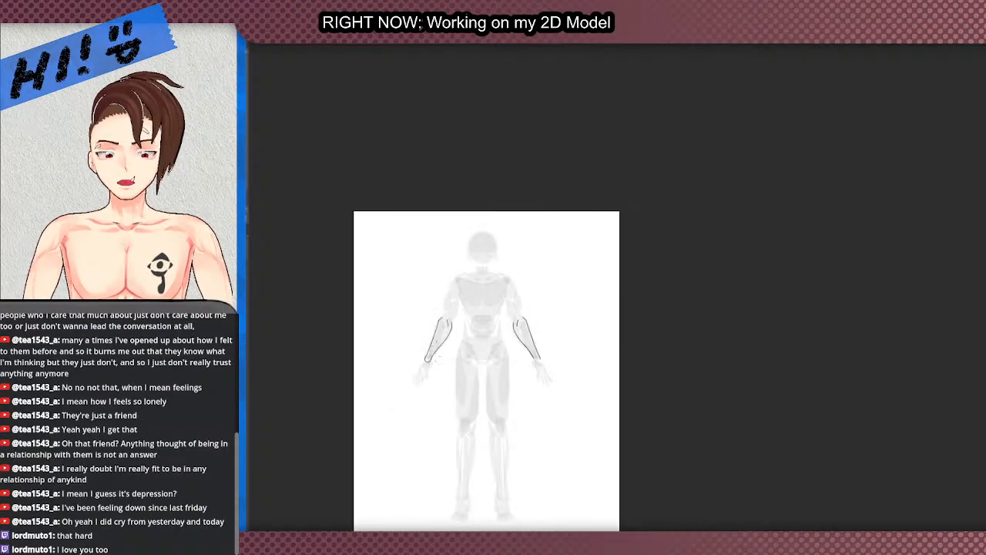
# Step: Select a rectangular area around the right-hand forearm and delete its line art
pyautogui.scroll(1, 437, 406)
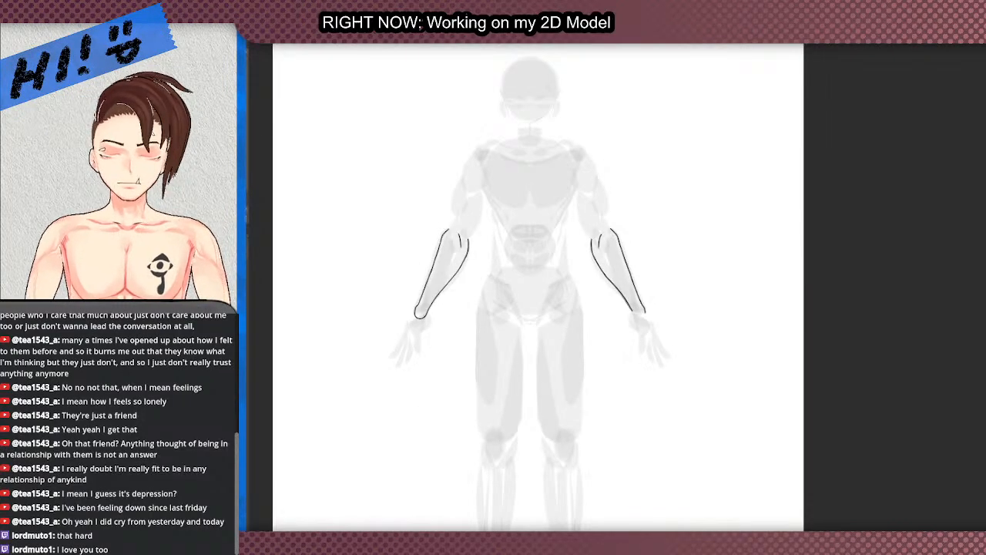
pyautogui.moveTo(560, 185); pyautogui.dragTo(719, 407)
pyautogui.press('Delete')
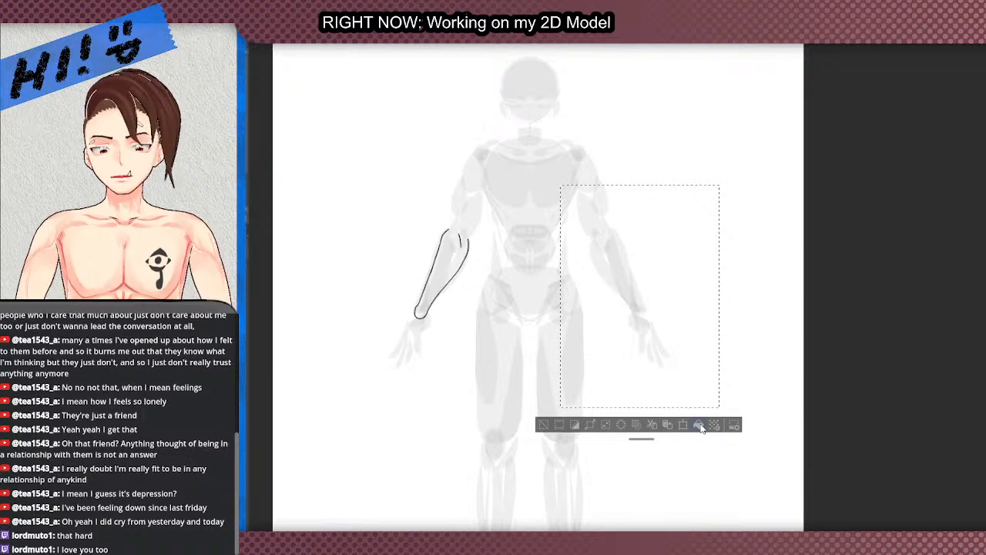
# Step: Select a rectangular area around the left-hand forearm line art and make a horizontally mirrored copy of it
pyautogui.hotkey('ctrl', 'd')
pyautogui.scroll(1, 385, 301)
pyautogui.moveTo(388, 161); pyautogui.dragTo(525, 338)
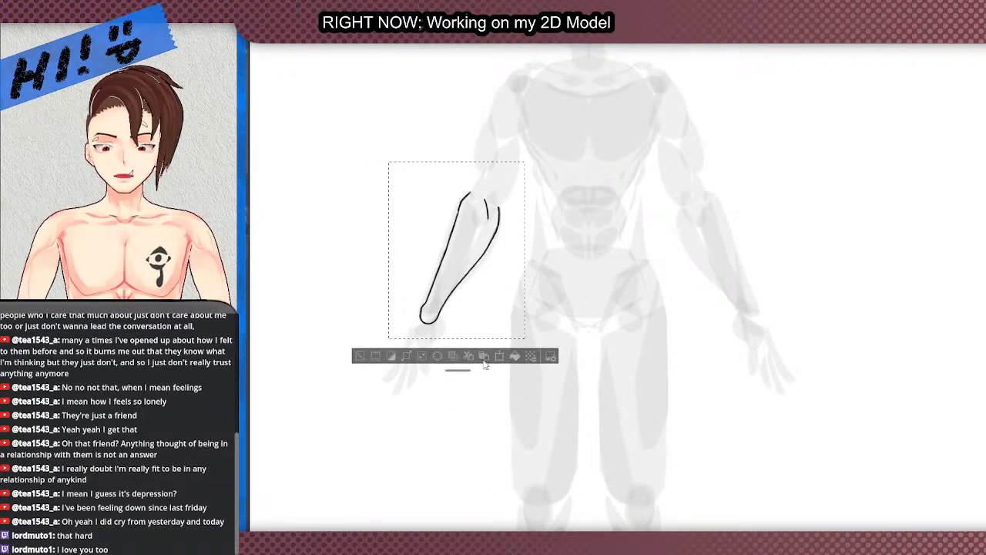
pyautogui.click(500, 357)
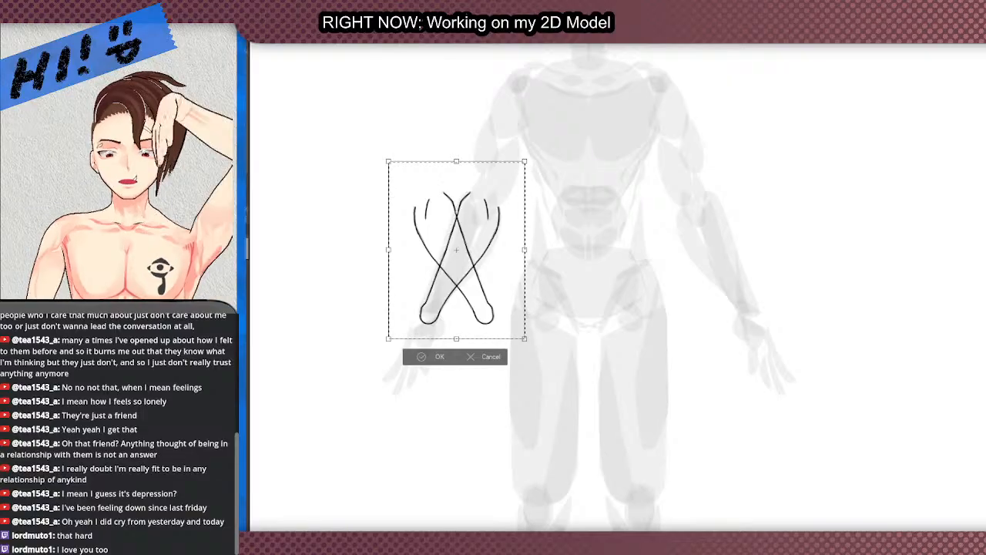
# Step: Shift the mirrored forearm copy horizontally across the body onto the right-hand forearm guide and apply the transform
pyautogui.press('Right')
pyautogui.press('Right')
pyautogui.press('Right')
pyautogui.press('Right')
pyautogui.press('Right')
pyautogui.press('Right')
pyautogui.press('Right')
pyautogui.press('Right')
pyautogui.press('Right')
pyautogui.press('Right')
pyautogui.press('Right')
pyautogui.press('Right')
pyautogui.press('Right')
pyautogui.press('Right')
pyautogui.press('Right')
pyautogui.press('Right')
pyautogui.press('Right')
pyautogui.press('Right')
pyautogui.press('Right')
pyautogui.press('Right')
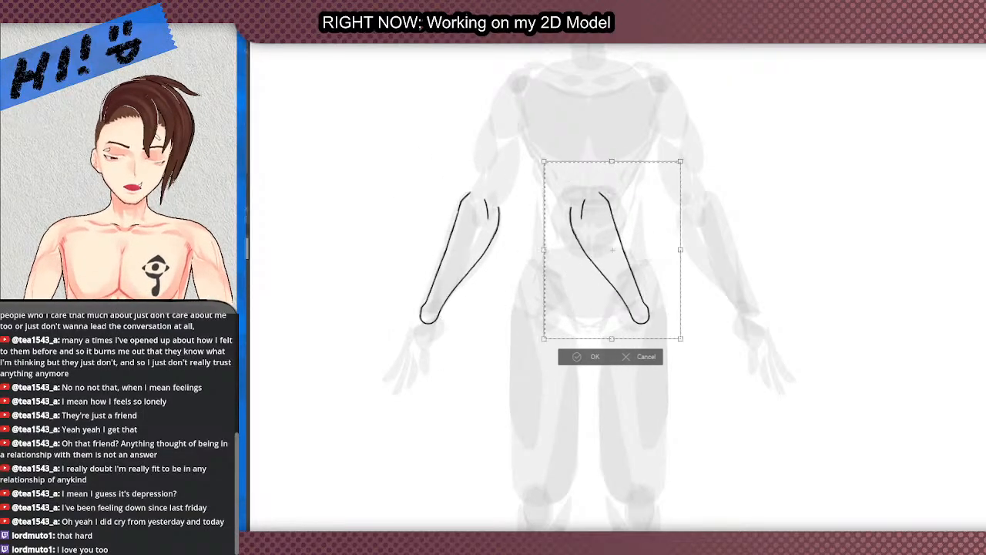
pyautogui.press('Right')
pyautogui.press('Right')
pyautogui.press('Right')
pyautogui.press('Right')
pyautogui.press('Right')
pyautogui.press('Right')
pyautogui.press('Right')
pyautogui.press('Left')
pyautogui.press('Left')
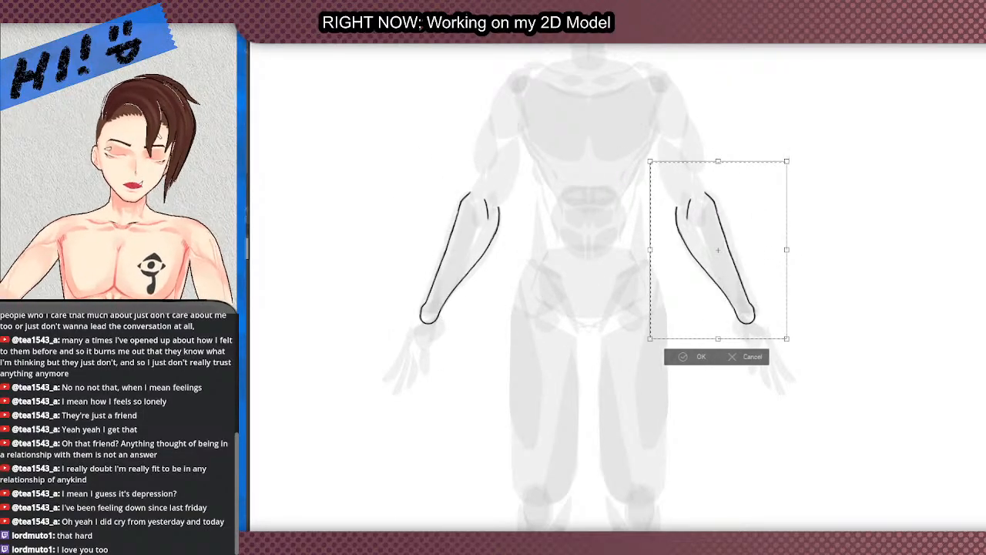
pyautogui.press('Right')
pyautogui.press('Left')
pyautogui.press('Right')
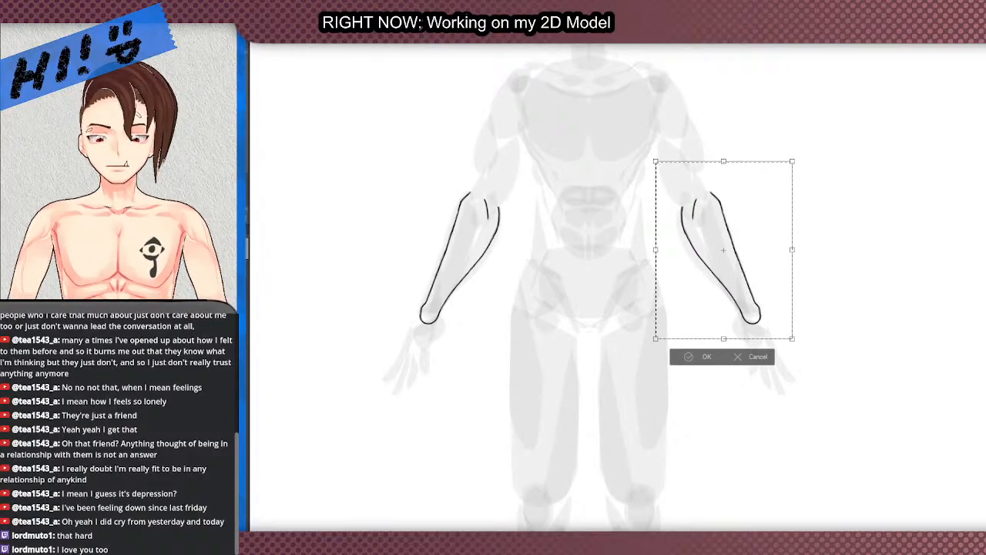
pyautogui.press('Left')
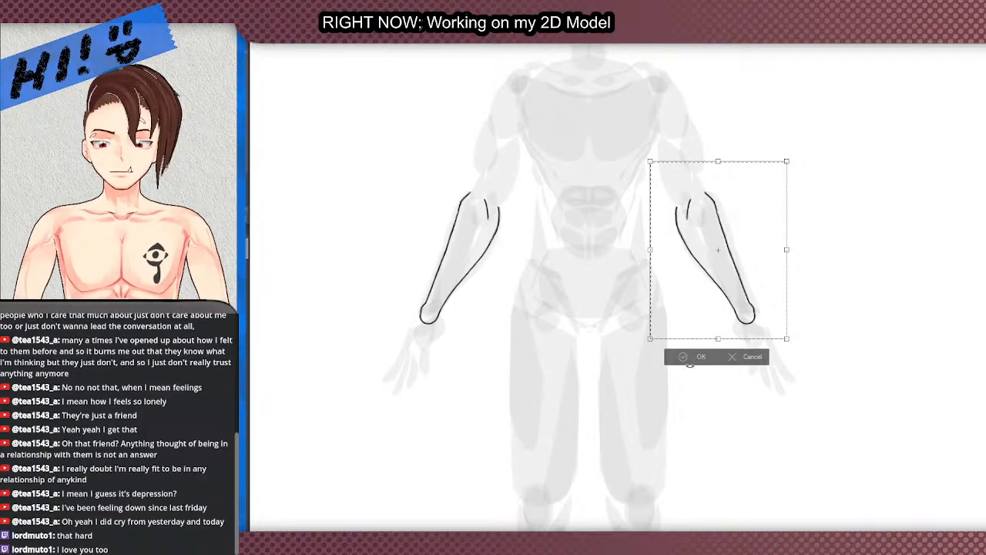
pyautogui.click(694, 358)
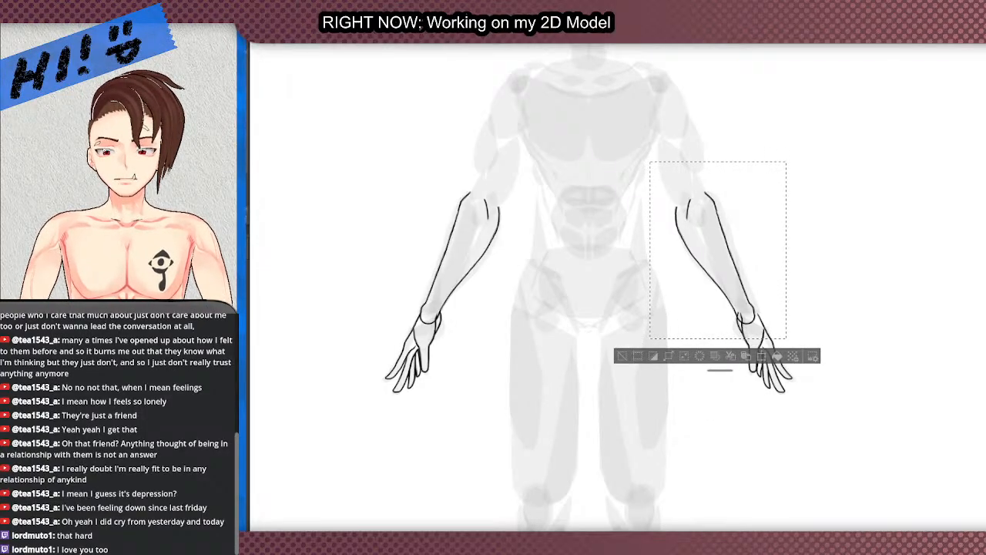
# Step: Nudge the right-hand forearm line art slightly outward so its wrist end lines up with the inked hand
pyautogui.click(761, 356)
pyautogui.press('Right')
pyautogui.press('Left')
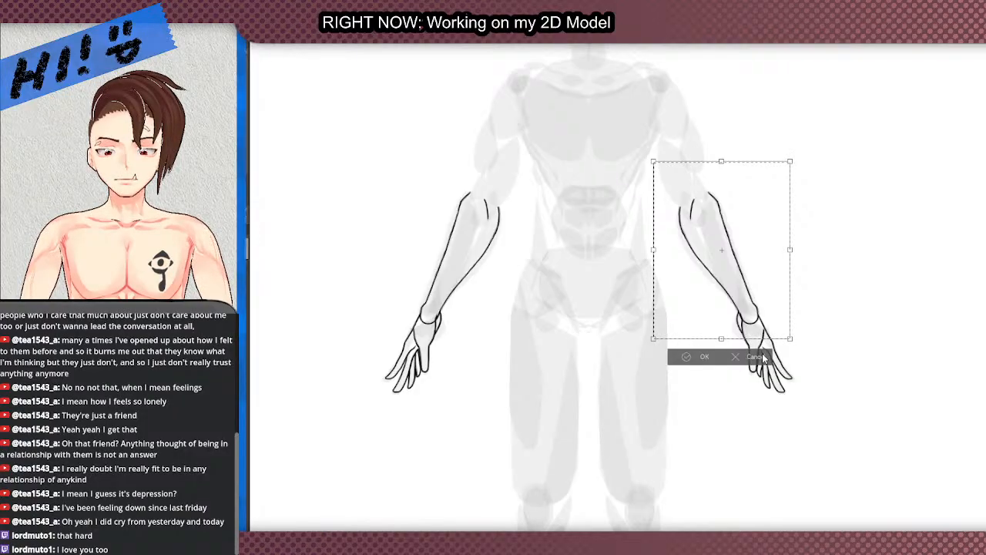
pyautogui.scroll(5, 763, 359)
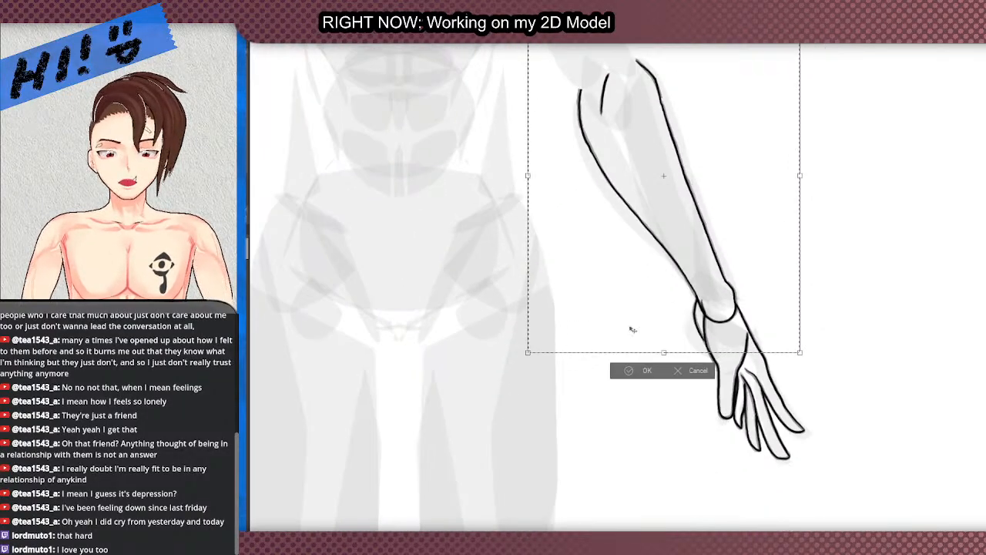
pyautogui.click(631, 371)
pyautogui.hotkey('ctrl', '0')
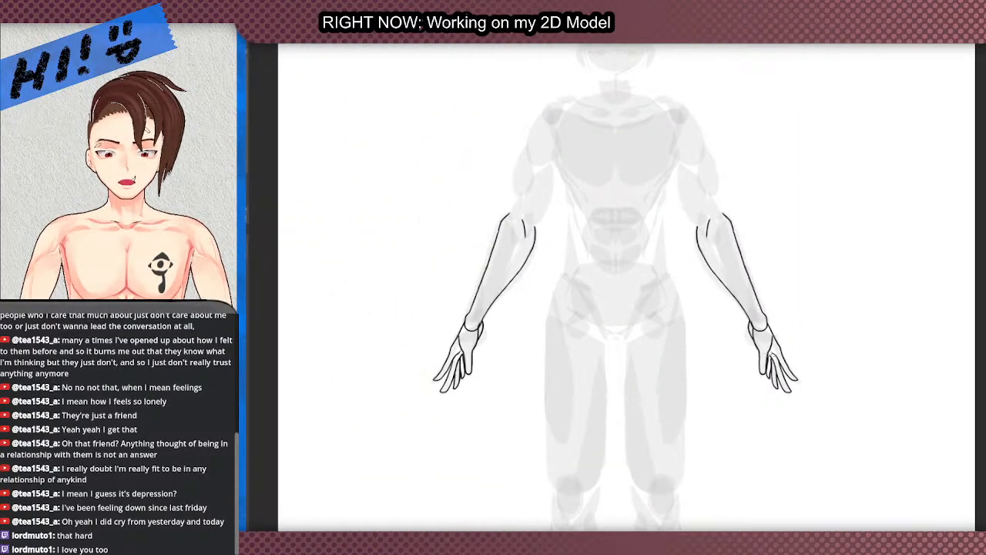
# Step: Hide the forearm, hand and bracer line art and show the faded waist and skirt sketch
pyautogui.scroll(2, 889, 344)
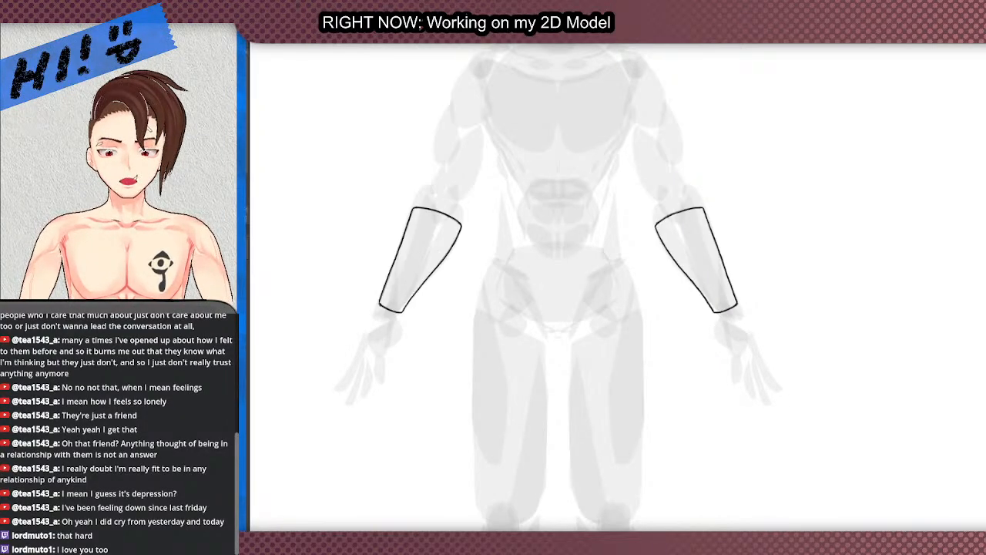
pyautogui.scroll(-5, 832, 278)
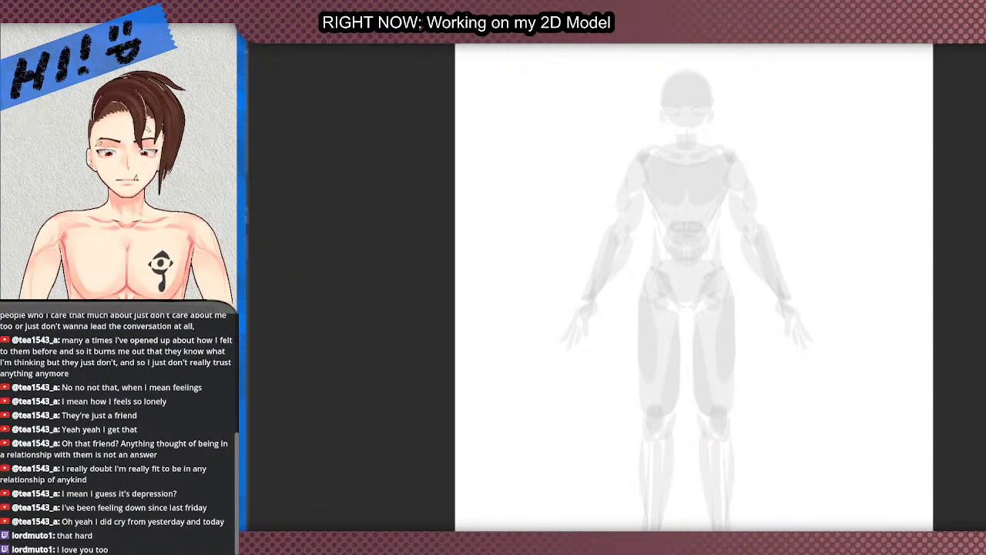
pyautogui.scroll(-2, 749, 327)
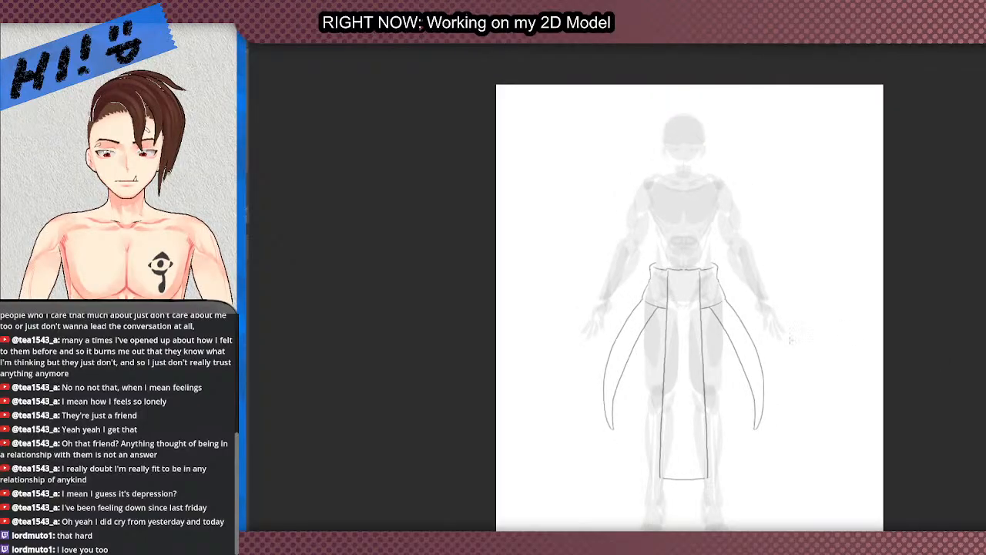
# Step: Examine the skirt sketch over the body guide, including its waistband, hip panels, curved side tails and front panel
pyautogui.scroll(2, 749, 328)
pyautogui.scroll(3, 712, 340)
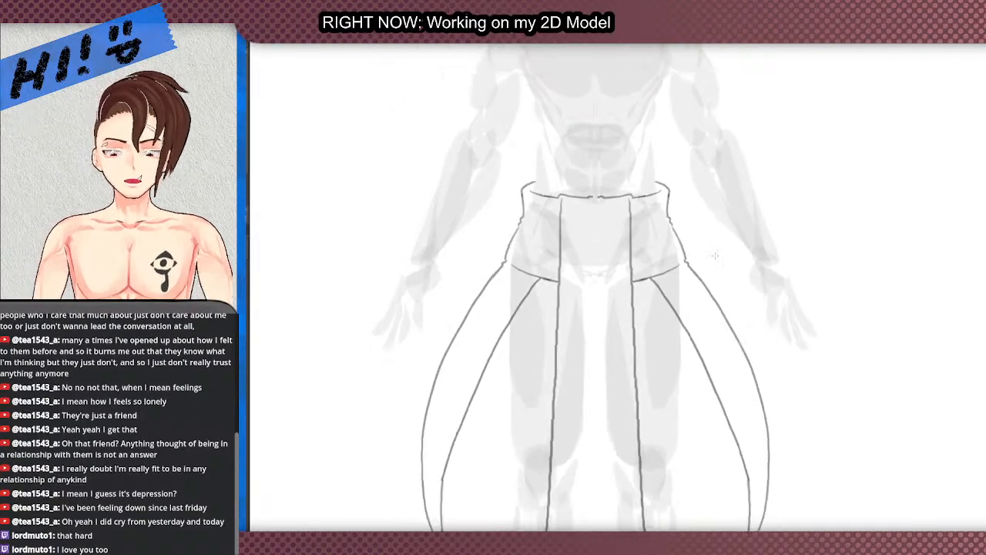
pyautogui.scroll(-3, 540, 248)
pyautogui.scroll(3, 395, 286)
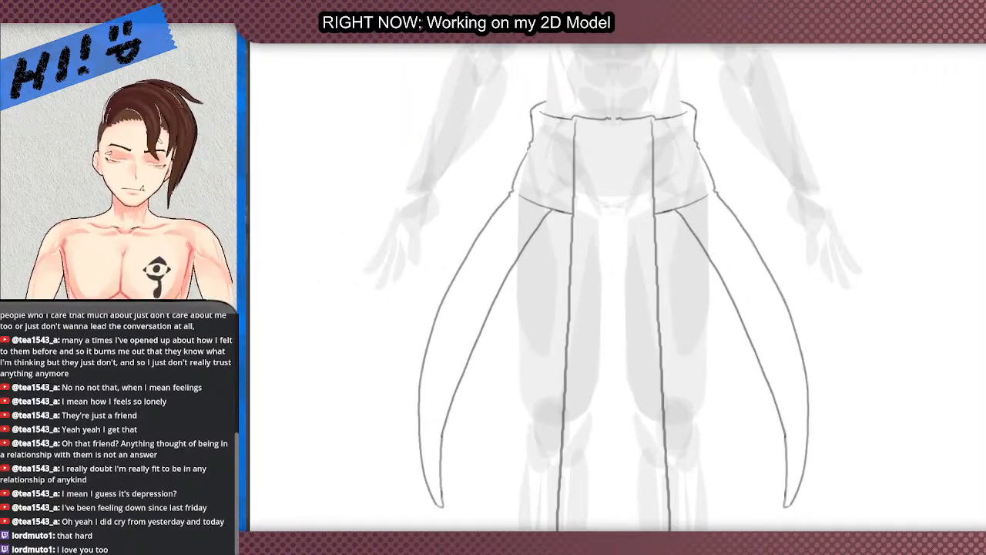
pyautogui.scroll(-2, 571, 277)
pyautogui.scroll(2, 632, 266)
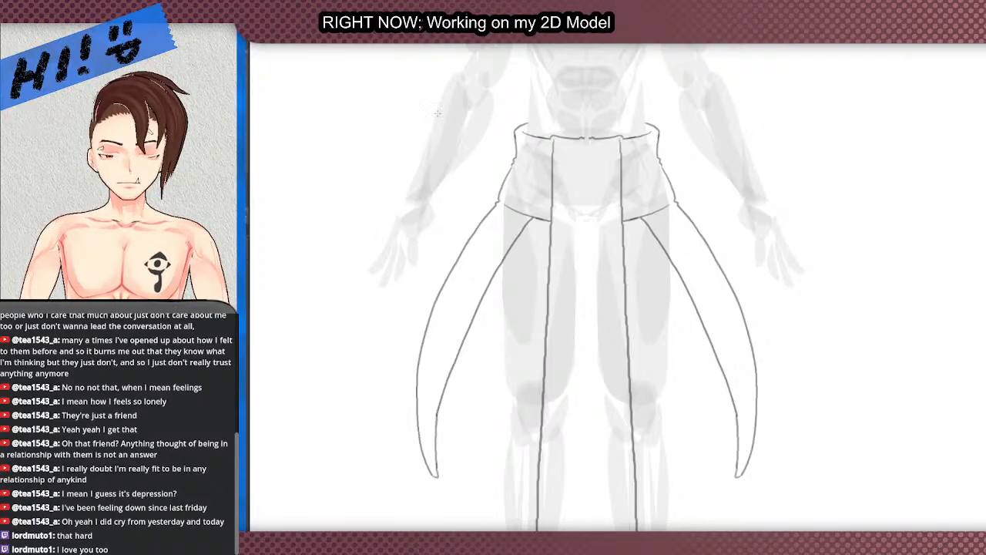
pyautogui.scroll(-2, 605, 193)
pyautogui.scroll(3, 628, 202)
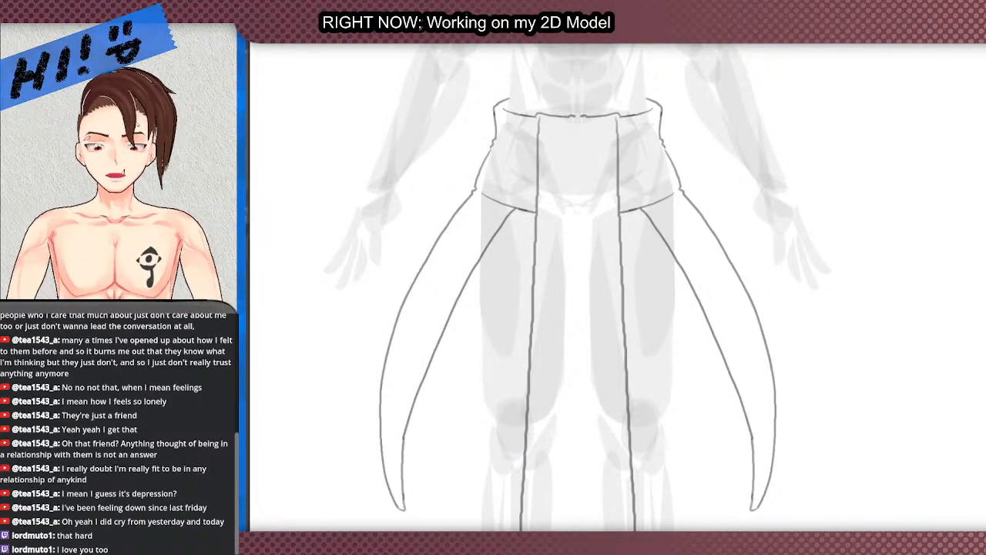
pyautogui.scroll(-3, 663, 282)
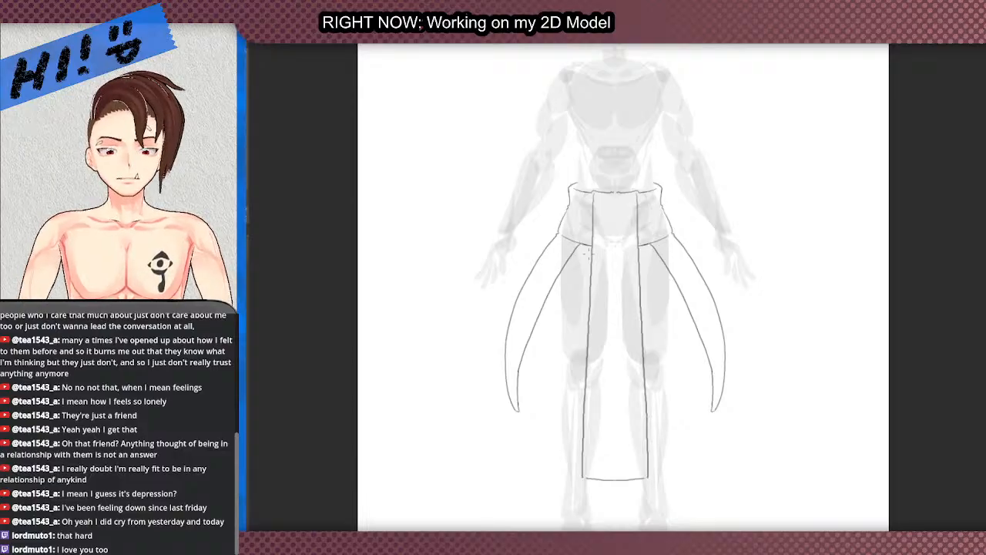
pyautogui.scroll(5, 585, 251)
pyautogui.scroll(-3, 421, 160)
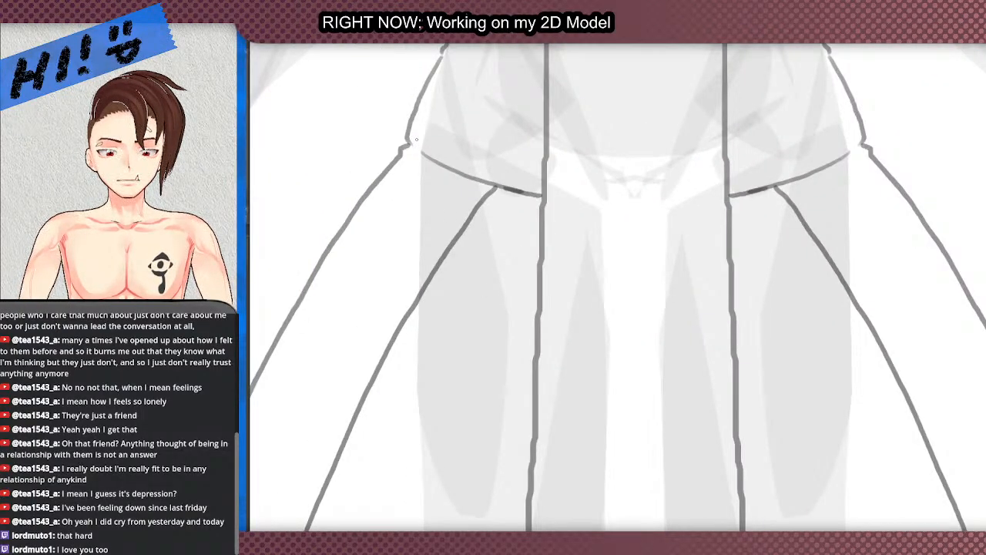
# Step: Try to ink the outer edge of the left-hand side tail, starting at the hip notch and following the sketch down
pyautogui.scroll(2, 416, 139)
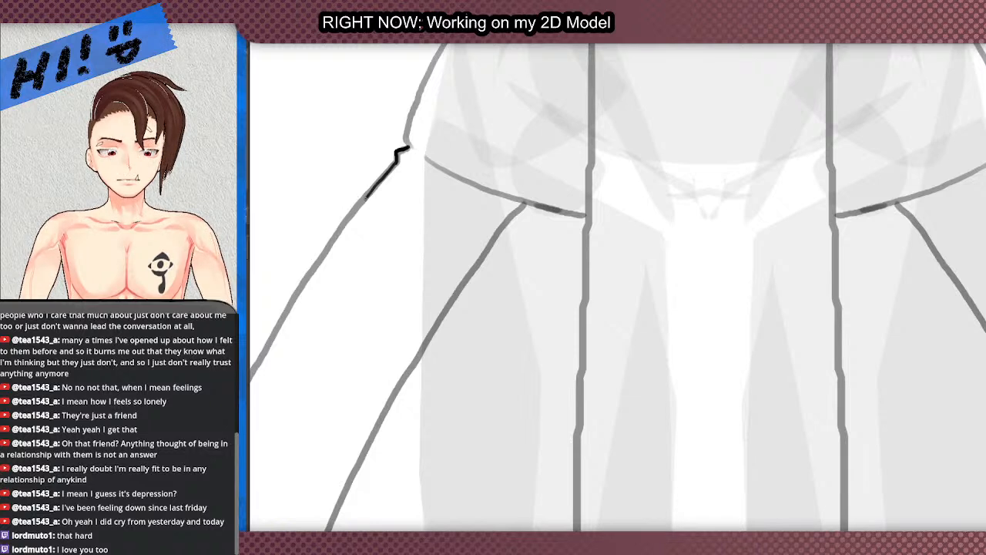
pyautogui.moveTo(342, 229); pyautogui.dragTo(334, 239)
pyautogui.hotkey('ctrl', 'z')
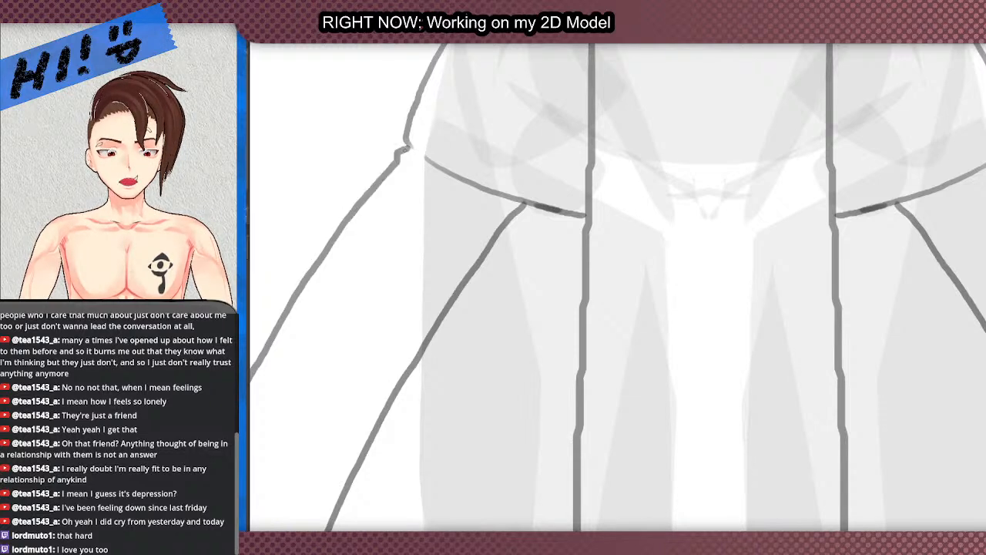
pyautogui.moveTo(399, 156)
pyautogui.mouseDown()
pyautogui.moveTo(295, 295)
pyautogui.moveTo(251, 397)
pyautogui.mouseUp()
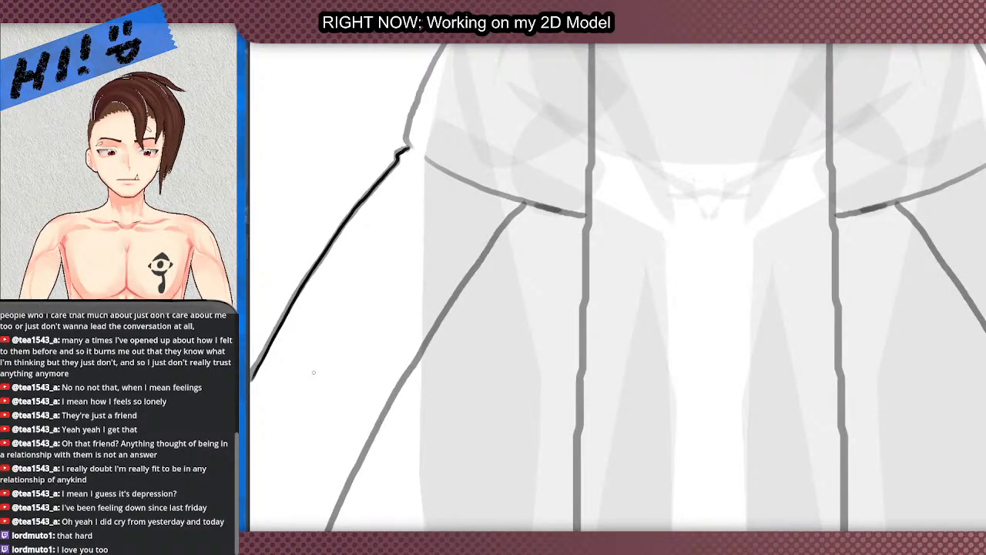
pyautogui.scroll(-1, 361, 266)
pyautogui.scroll(1, 385, 212)
pyautogui.scroll(-1, 385, 239)
pyautogui.scroll(1, 382, 215)
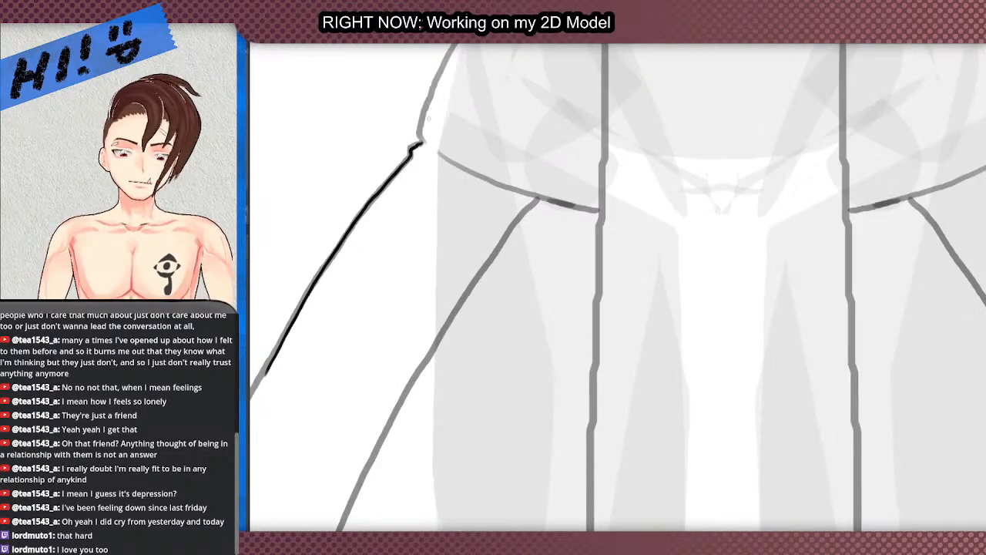
pyautogui.scroll(-1, 408, 244)
pyautogui.scroll(-1, 377, 255)
pyautogui.scroll(-1, 370, 224)
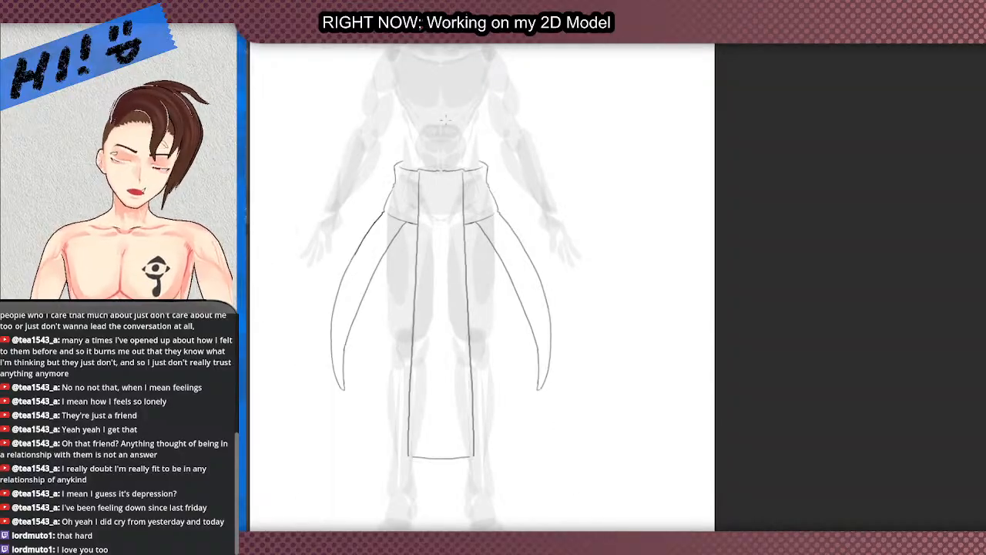
# Step: Try to ink the left-hand hip panel's outer edge from its lower corner up to the waistband
pyautogui.scroll(1, 397, 160)
pyautogui.scroll(1, 399, 165)
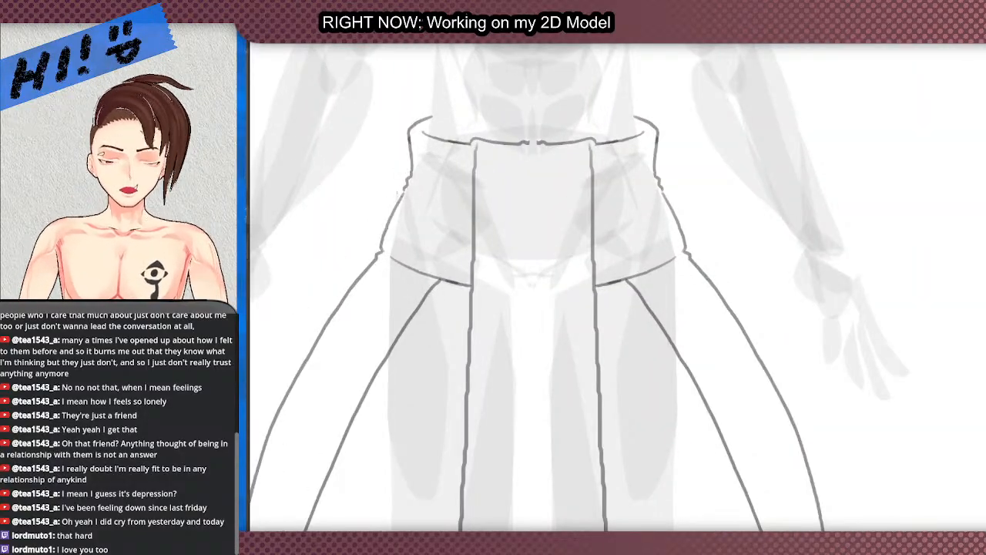
pyautogui.scroll(2, 399, 218)
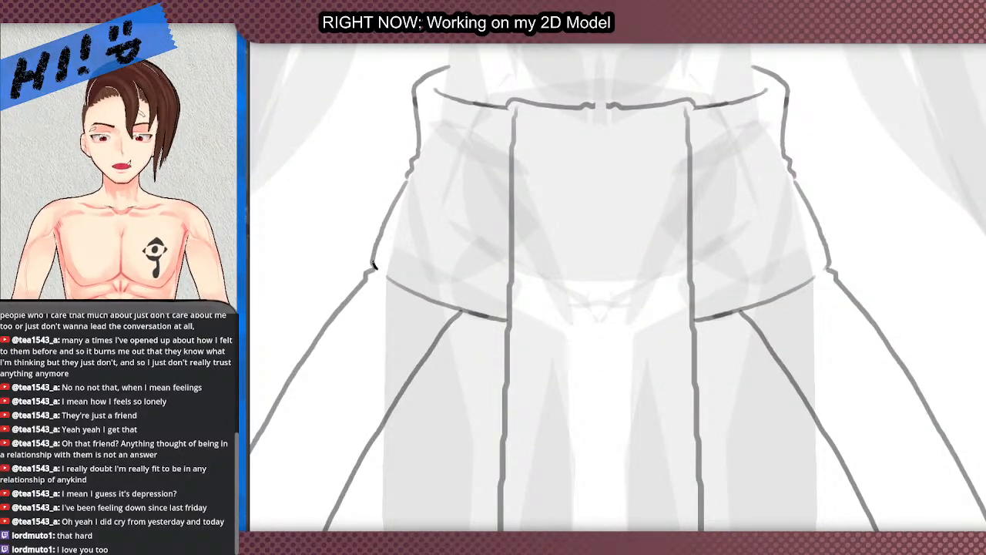
pyautogui.moveTo(374, 246); pyautogui.dragTo(404, 190)
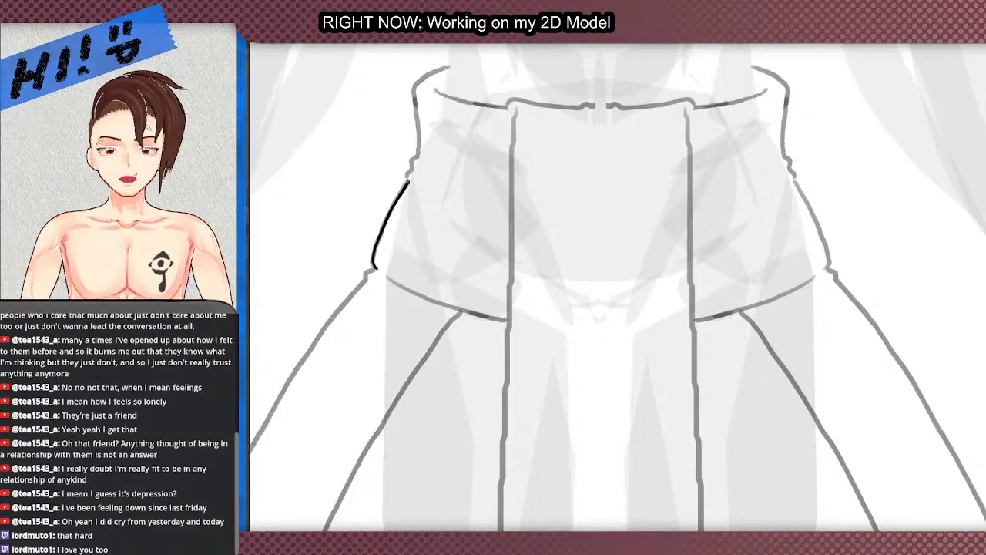
pyautogui.moveTo(420, 143); pyautogui.dragTo(410, 80)
pyautogui.scroll(-2, 407, 119)
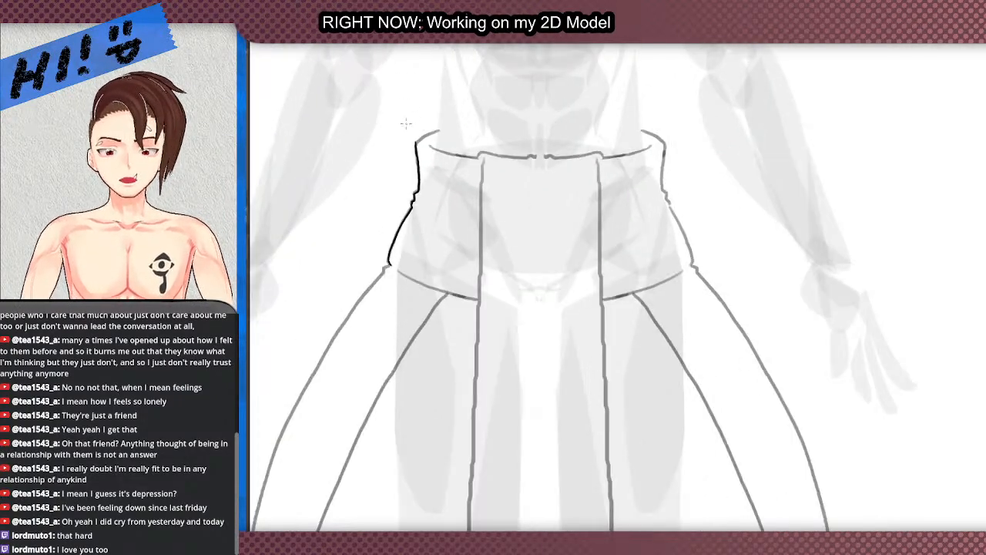
# Step: Ink the left-hand hip panel's outer edge from the flared waistband tip, over the small notches, to the lower corner
pyautogui.scroll(3, 406, 120)
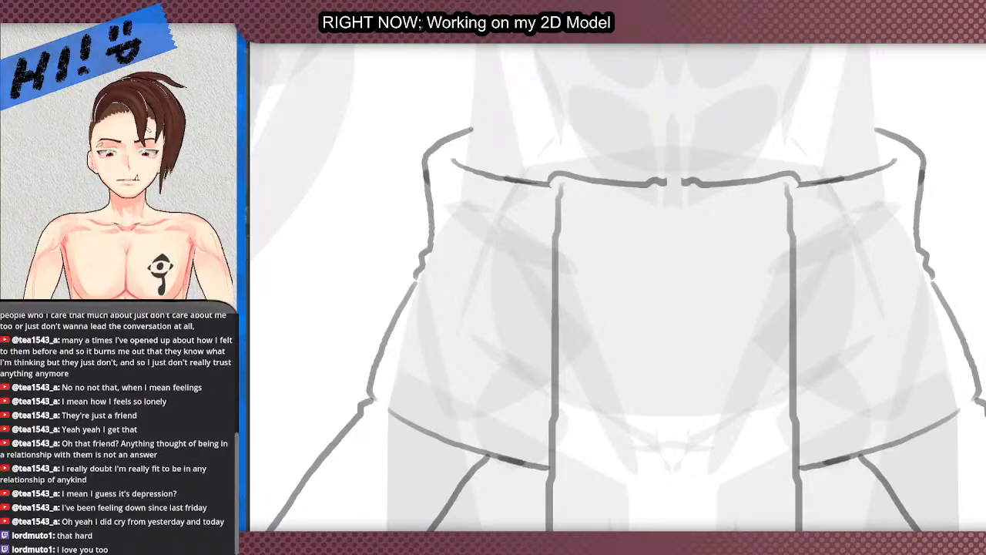
pyautogui.moveTo(472, 128)
pyautogui.mouseDown()
pyautogui.moveTo(443, 140)
pyautogui.moveTo(424, 166)
pyautogui.moveTo(431, 248)
pyautogui.mouseUp()
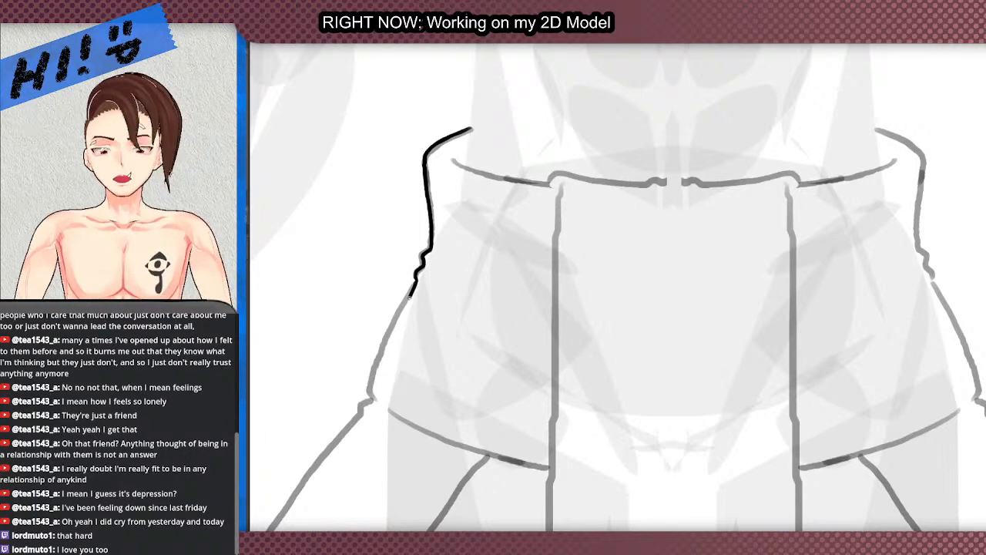
pyautogui.scroll(2, 389, 336)
pyautogui.moveTo(425, 264)
pyautogui.mouseDown()
pyautogui.moveTo(359, 399)
pyautogui.moveTo(362, 417)
pyautogui.moveTo(399, 314)
pyautogui.moveTo(361, 414)
pyautogui.mouseUp()
pyautogui.scroll(-2, 368, 388)
pyautogui.hotkey('ctrl', 'z')
pyautogui.moveTo(363, 159)
pyautogui.mouseDown()
pyautogui.moveTo(382, 452)
pyautogui.moveTo(398, 476)
pyautogui.mouseUp()
pyautogui.scroll(2, 398, 475)
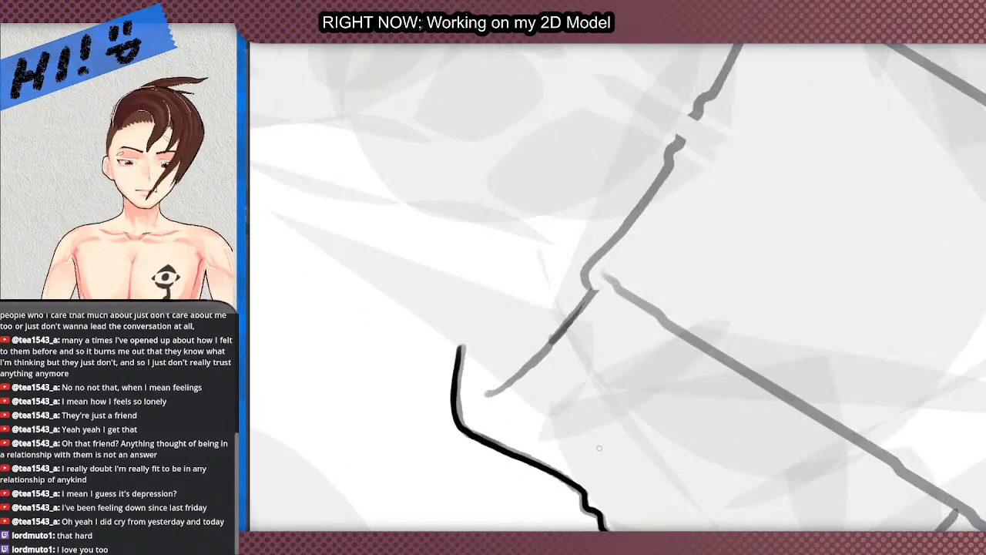
# Step: Ink the curved lower hem of the left-hand hip panel from its outer corner to the front panel's edge
pyautogui.scroll(-2, 598, 440)
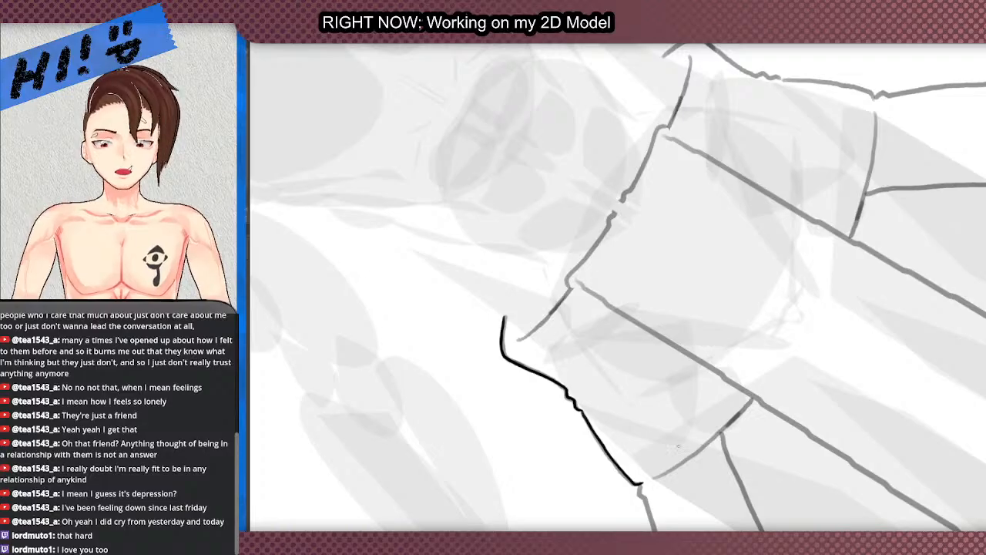
pyautogui.scroll(3, 670, 412)
pyautogui.moveTo(610, 486)
pyautogui.mouseDown()
pyautogui.moveTo(718, 420)
pyautogui.moveTo(812, 325)
pyautogui.mouseUp()
pyautogui.scroll(-4, 580, 407)
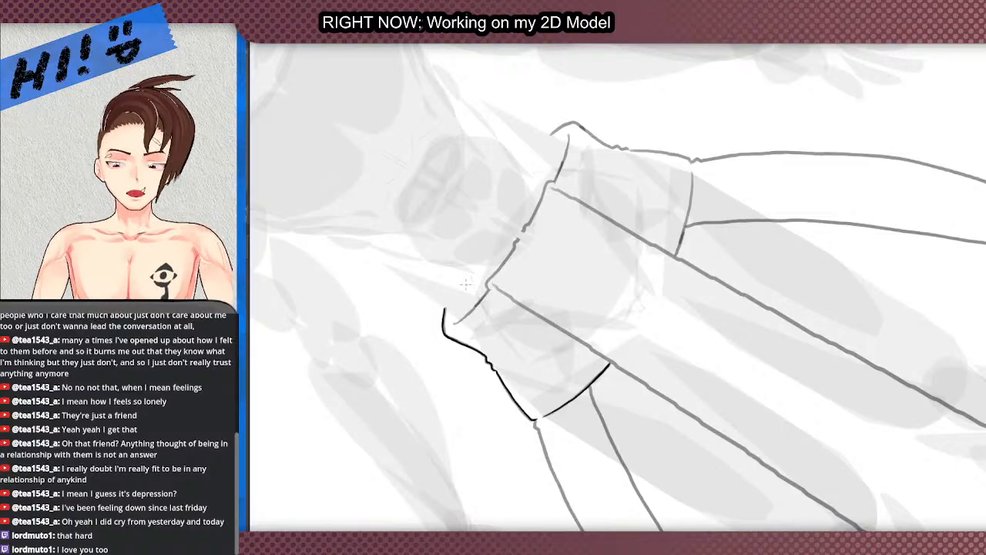
# Step: Ink the curved upper waistline of the left-hand hip panel from the front panel's corner out toward the flared tip
pyautogui.scroll(2, 466, 284)
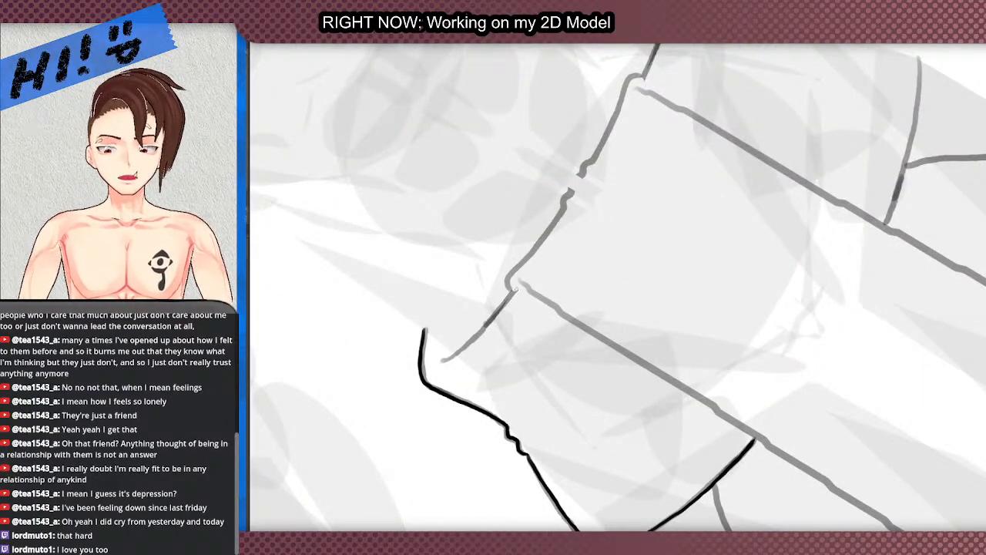
pyautogui.moveTo(518, 288); pyautogui.dragTo(494, 319)
pyautogui.hotkey('ctrl', 'z')
pyautogui.moveTo(514, 287); pyautogui.dragTo(453, 357)
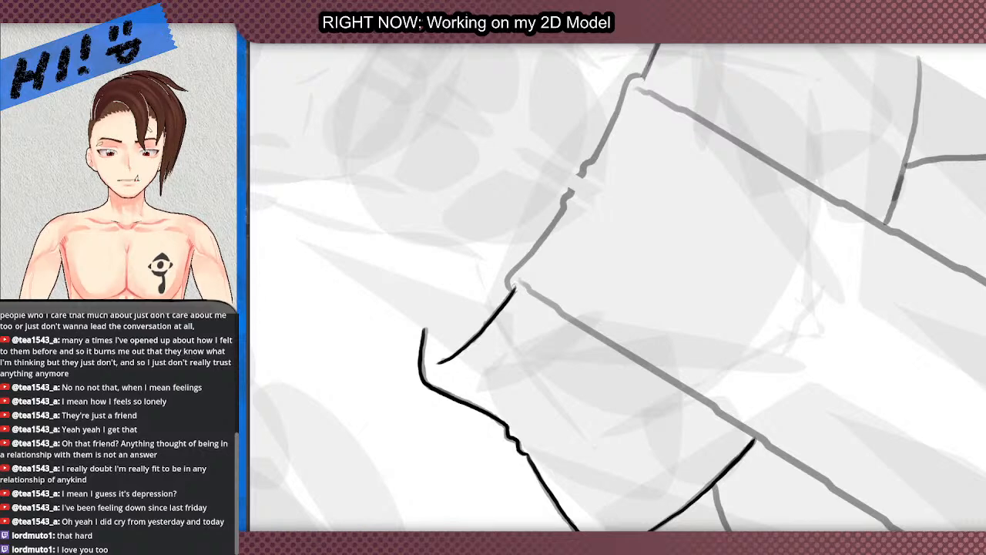
# Step: Finish the inner end of the left-hand waistline and ink the right-hand hip panel's curved lower hem from the front panel's edge outward
pyautogui.moveTo(518, 285); pyautogui.dragTo(509, 298)
pyautogui.scroll(-1, 498, 312)
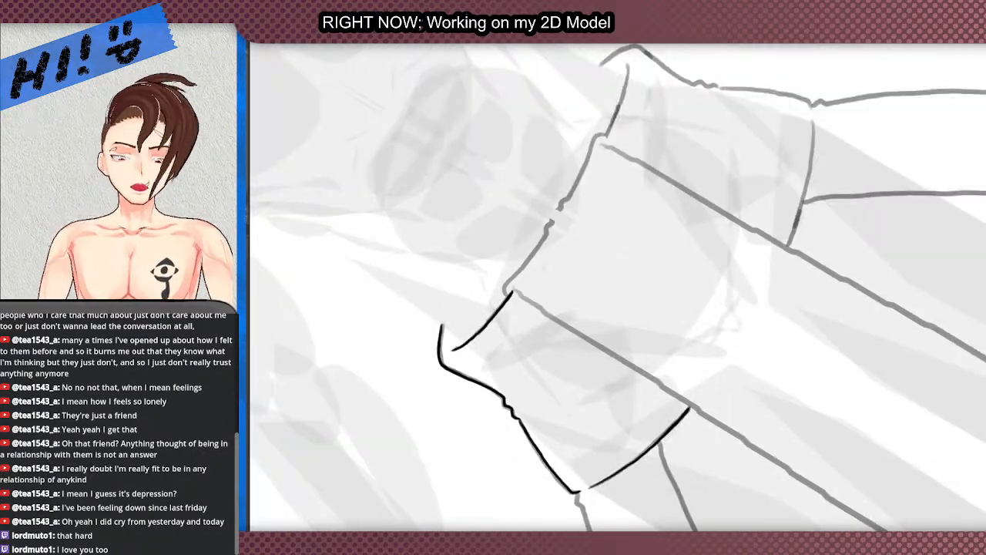
pyautogui.scroll(-1, 769, 211)
pyautogui.scroll(3, 678, 177)
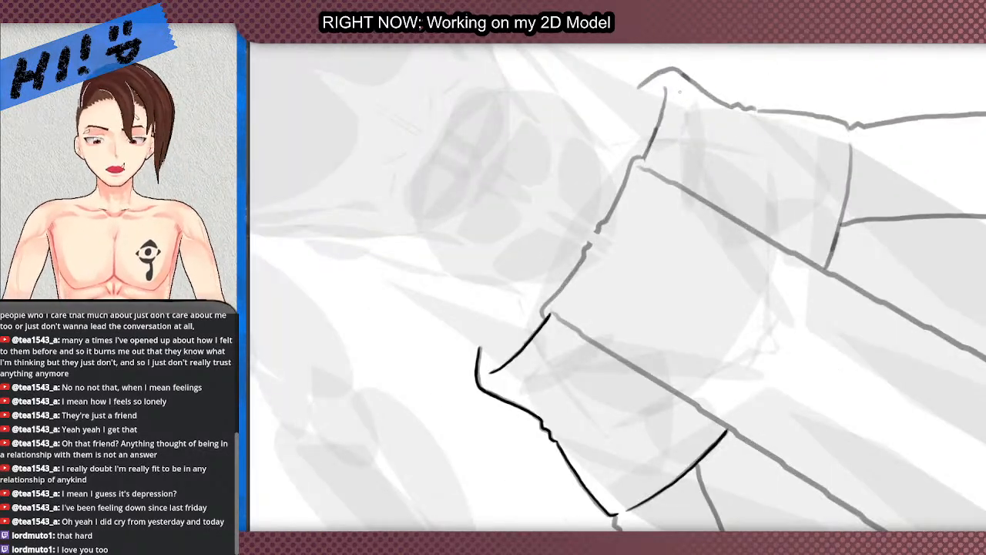
pyautogui.scroll(2, 772, 215)
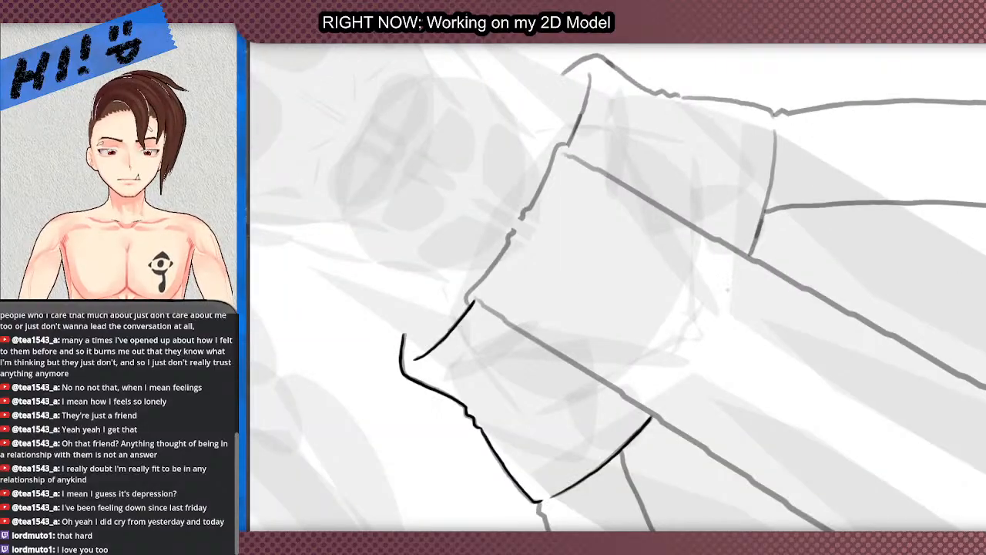
pyautogui.moveTo(743, 269)
pyautogui.mouseDown()
pyautogui.moveTo(772, 170)
pyautogui.moveTo(777, 91)
pyautogui.mouseUp()
pyautogui.hotkey('ctrl', 'z')
pyautogui.moveTo(741, 270)
pyautogui.mouseDown()
pyautogui.moveTo(768, 183)
pyautogui.moveTo(776, 95)
pyautogui.mouseUp()
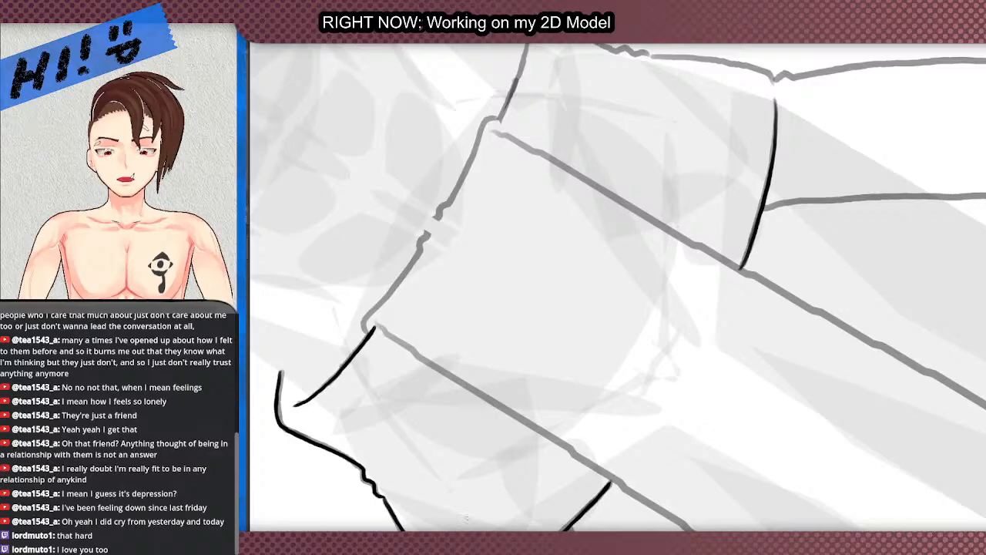
# Step: Ink the right-hand hip panel's outer edge from the flared waistband tip, over the small notches, to the lower corner
pyautogui.press('5')
pyautogui.scroll(2, 455, 341)
pyautogui.scroll(-1, 431, 254)
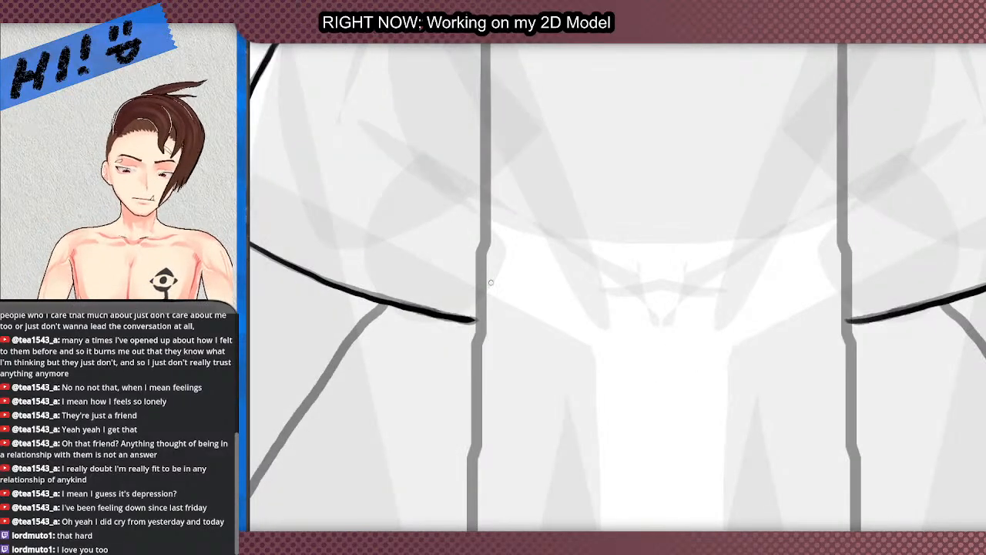
pyautogui.scroll(-2, 490, 282)
pyautogui.scroll(-1, 561, 224)
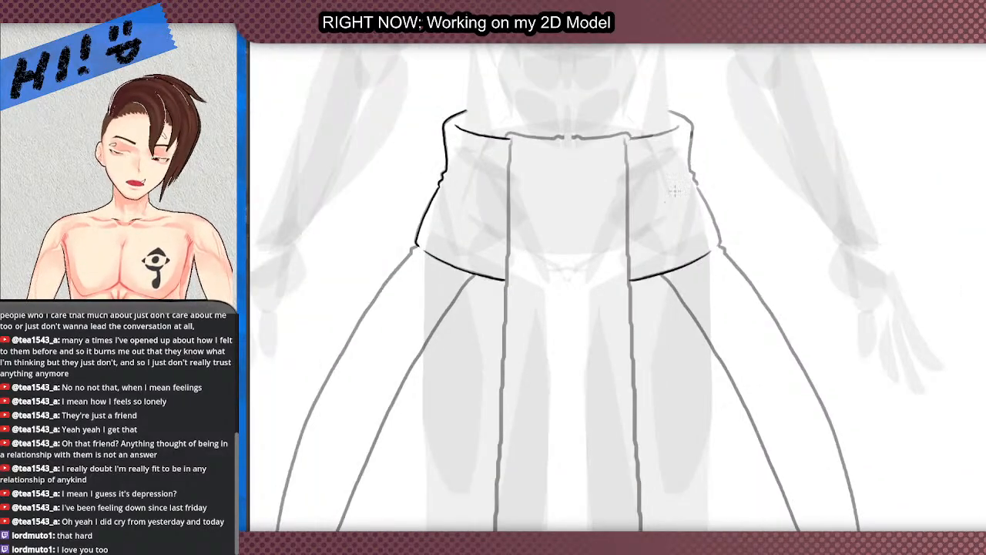
pyautogui.scroll(1, 765, 124)
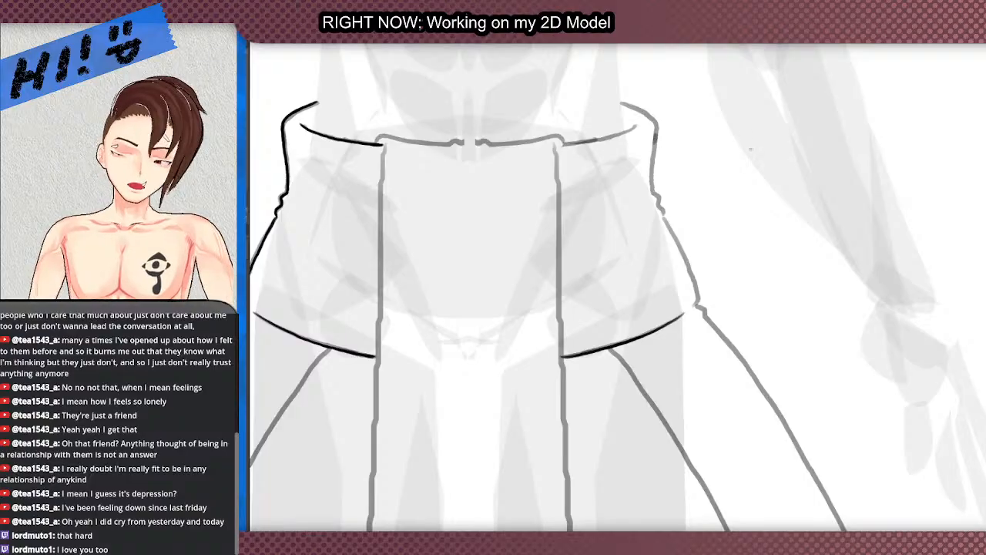
pyautogui.scroll(1, 750, 158)
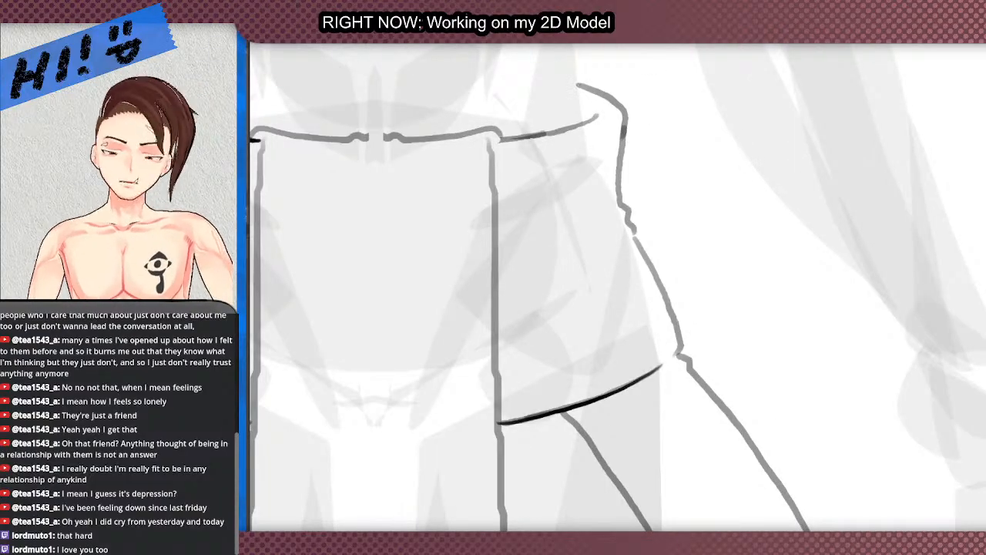
pyautogui.moveTo(599, 93)
pyautogui.mouseDown()
pyautogui.moveTo(626, 124)
pyautogui.moveTo(617, 202)
pyautogui.mouseUp()
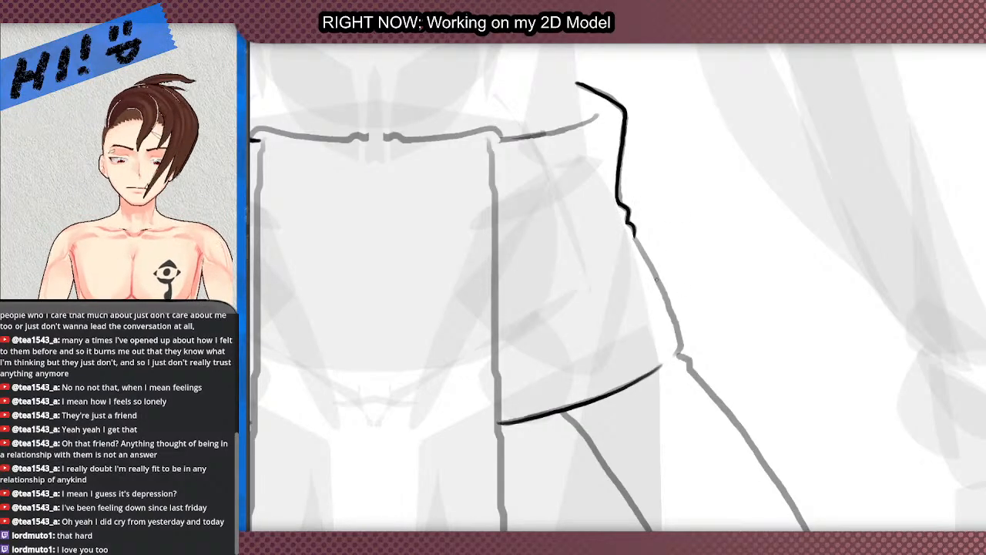
pyautogui.moveTo(633, 237); pyautogui.dragTo(681, 353)
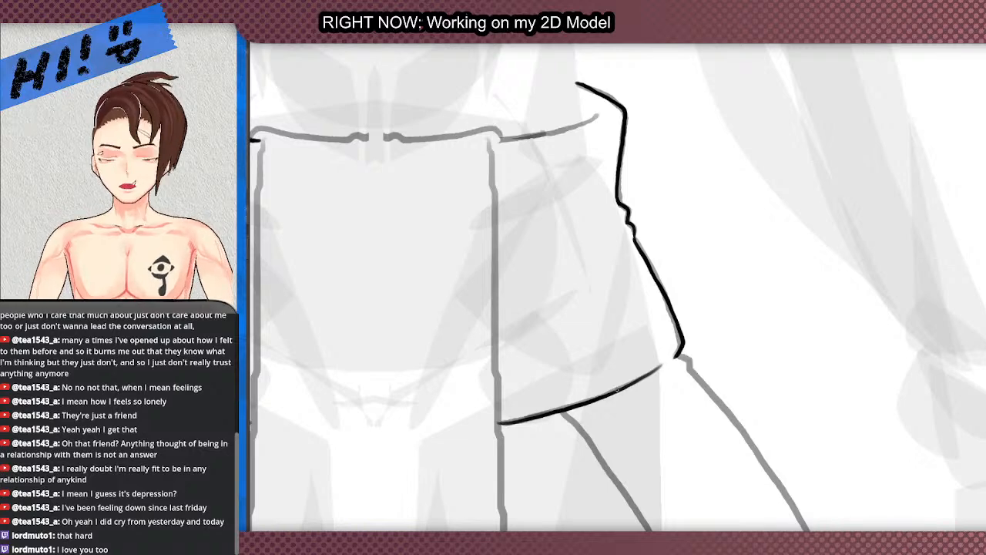
# Step: Ink the curved upper waistline of the right-hand hip panel from the front panel's corner out toward the flared tip
pyautogui.scroll(-1, 616, 390)
pyautogui.scroll(1, 572, 195)
pyautogui.scroll(1, 548, 130)
pyautogui.scroll(1, 610, 236)
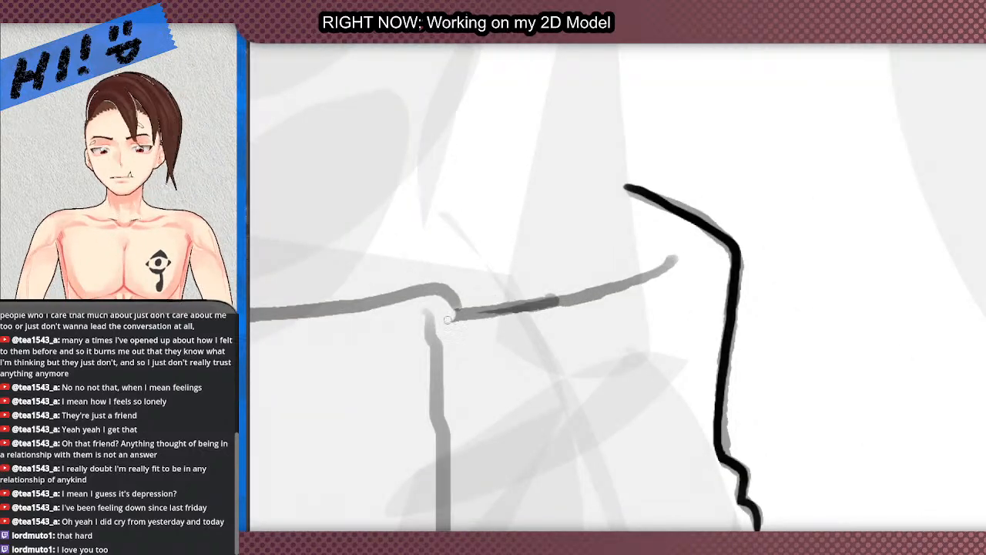
pyautogui.moveTo(432, 321)
pyautogui.mouseDown()
pyautogui.moveTo(544, 306)
pyautogui.moveTo(674, 260)
pyautogui.mouseUp()
pyautogui.scroll(-4, 534, 250)
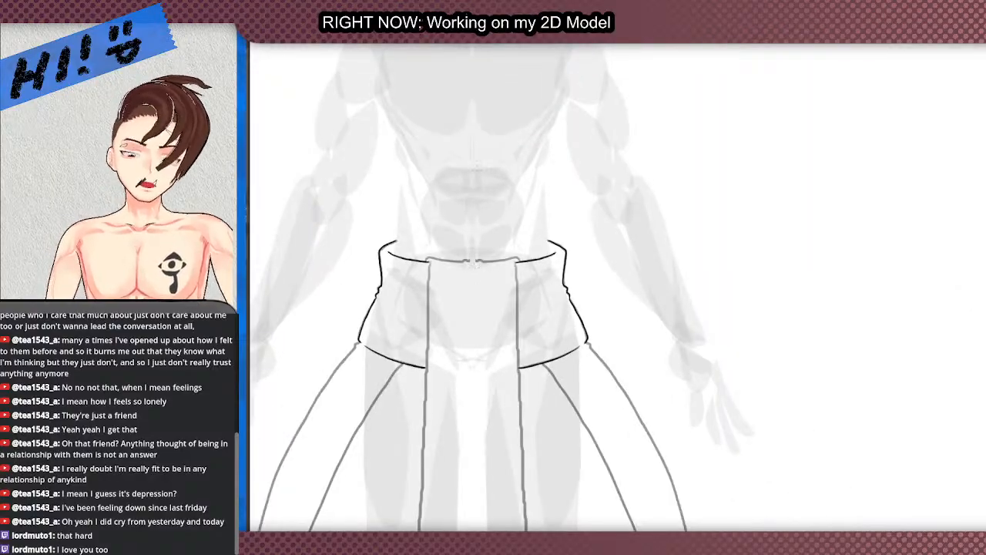
# Step: Ink the waistline across the top of the front panel, joining the two hip panels in one continuous curve
pyautogui.scroll(-4, 443, 272)
pyautogui.scroll(4, 395, 224)
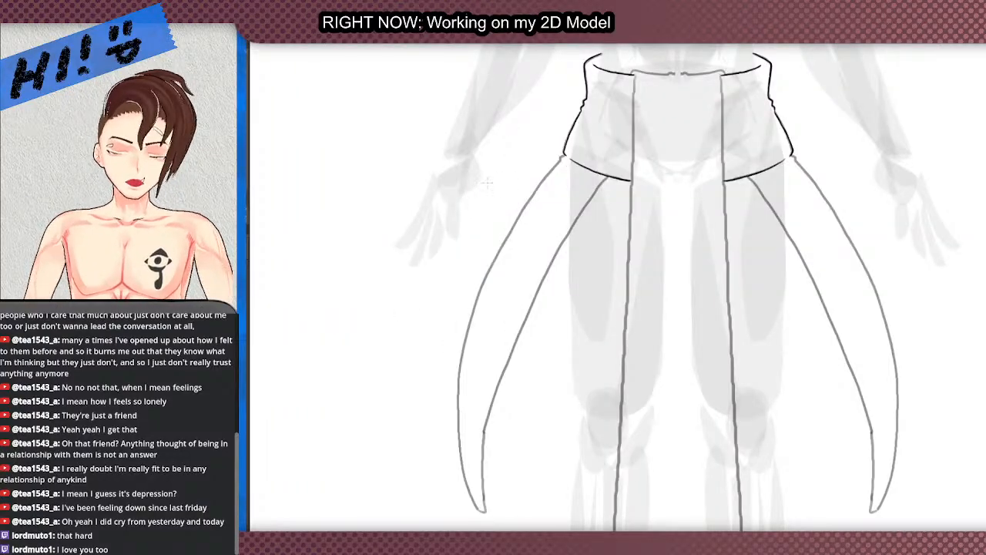
pyautogui.scroll(2, 586, 191)
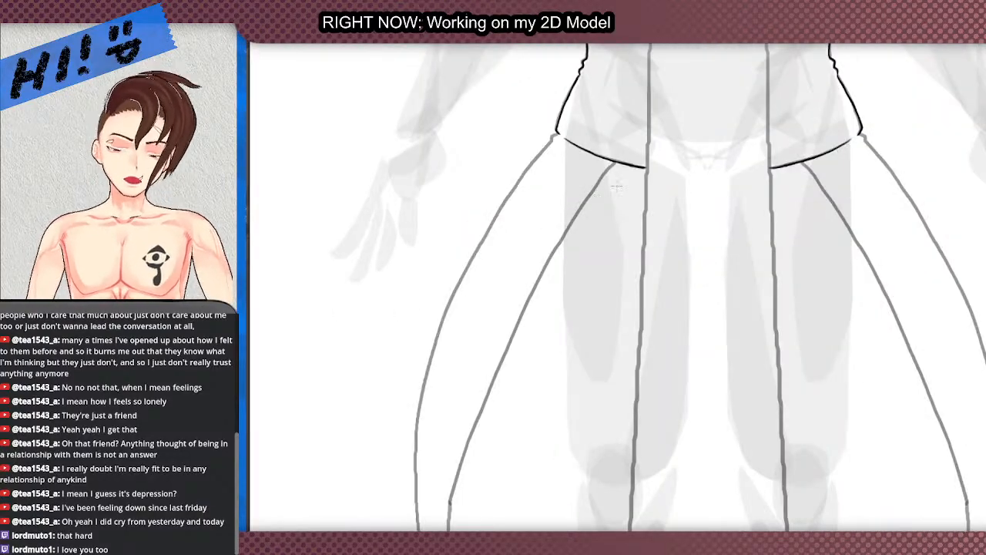
pyautogui.scroll(-1, 516, 194)
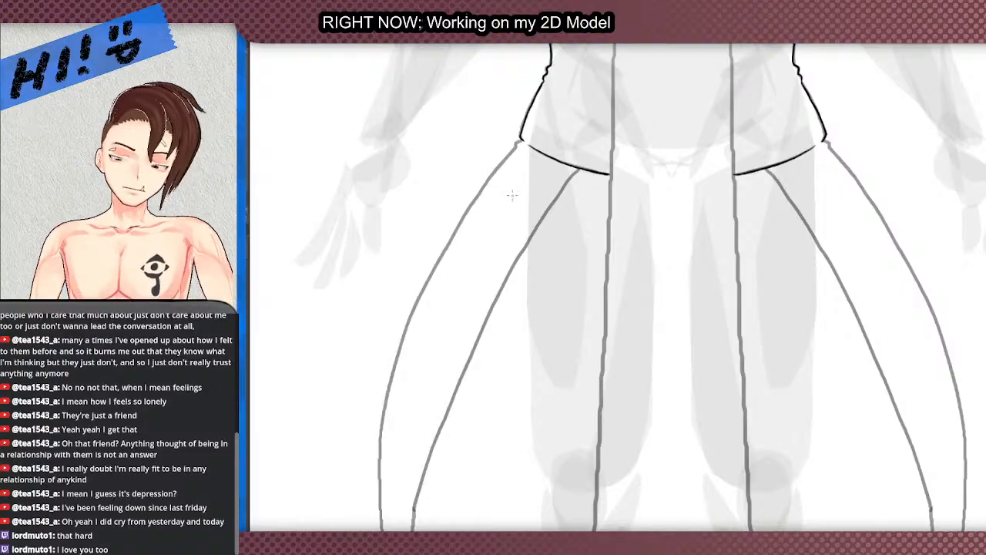
pyautogui.scroll(-3, 512, 194)
pyautogui.scroll(3, 541, 182)
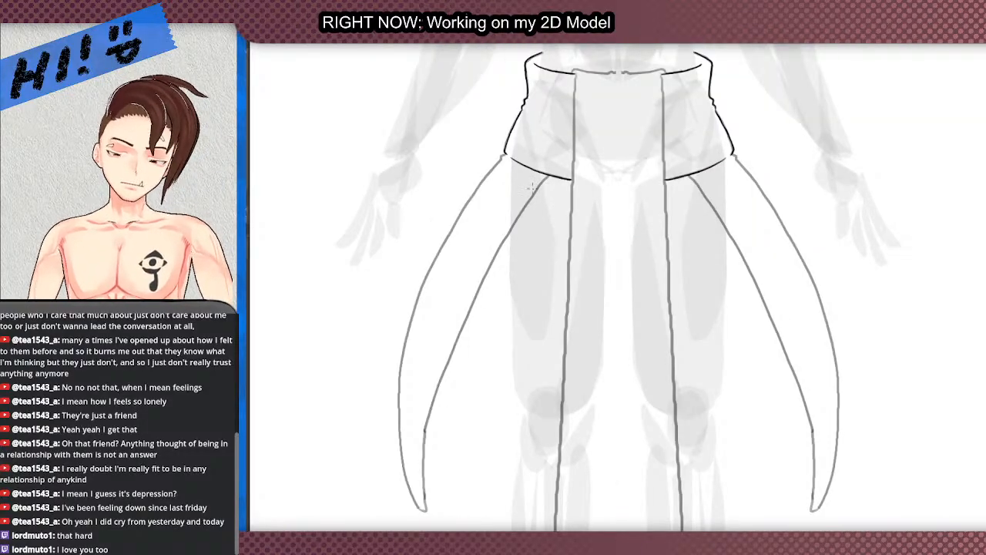
pyautogui.moveTo(608, 116); pyautogui.dragTo(442, 360)
pyautogui.scroll(1, 442, 360)
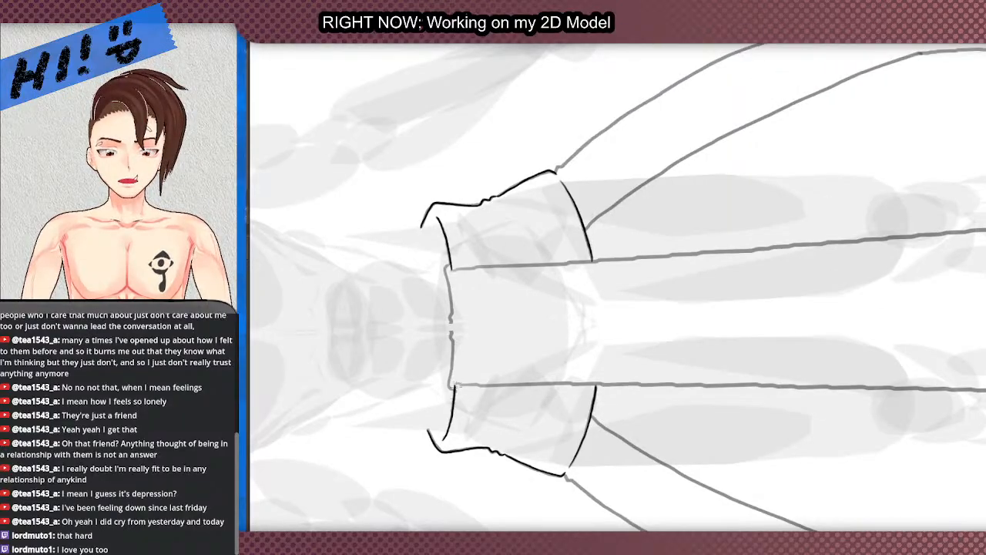
pyautogui.scroll(2, 458, 369)
pyautogui.moveTo(451, 408); pyautogui.dragTo(444, 176)
pyautogui.scroll(-3, 424, 162)
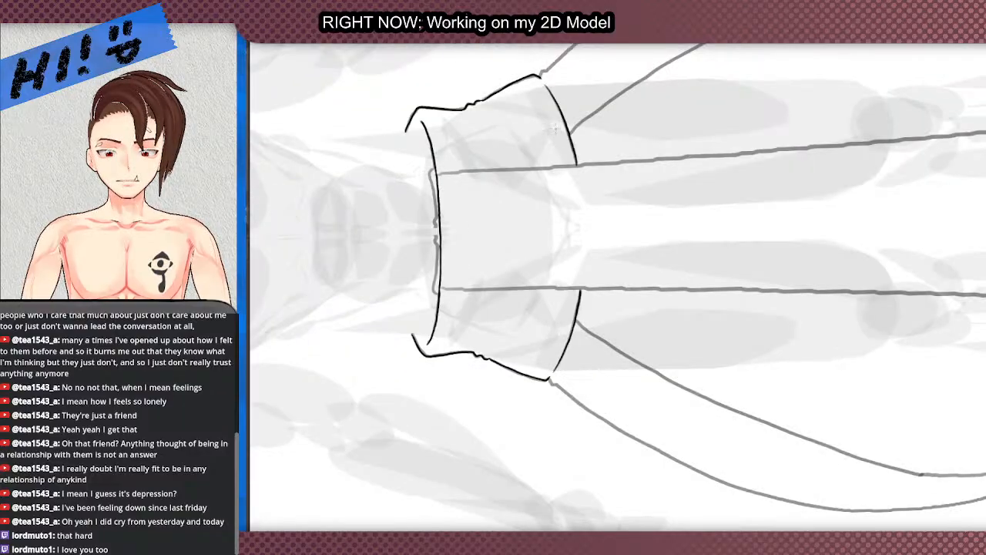
# Step: Ink the lower hem curve across the front panel, connecting the hems of both hip panels
pyautogui.scroll(2, 425, 162)
pyautogui.moveTo(578, 160); pyautogui.dragTo(584, 235)
pyautogui.hotkey('ctrl', 'z')
pyautogui.moveTo(582, 327); pyautogui.dragTo(576, 135)
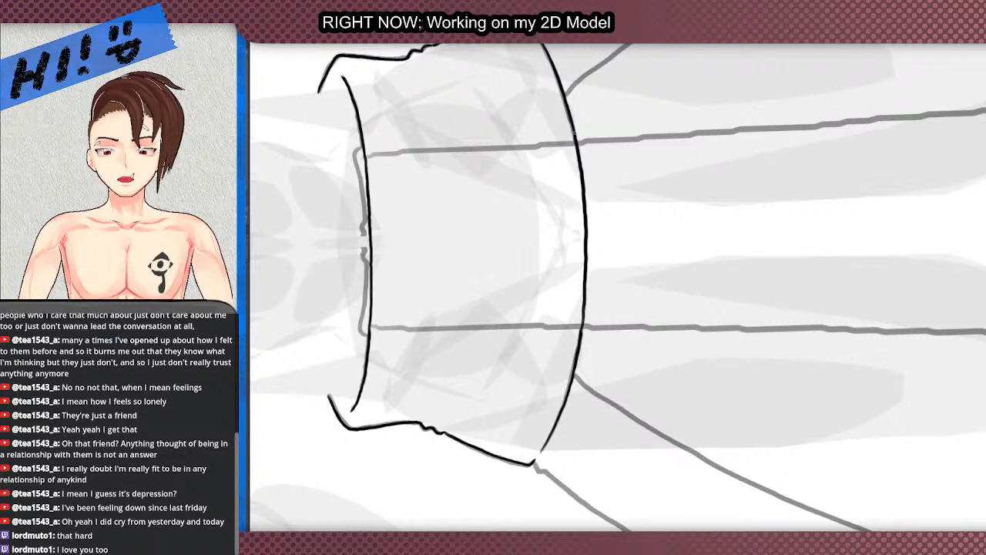
pyautogui.scroll(-2, 565, 183)
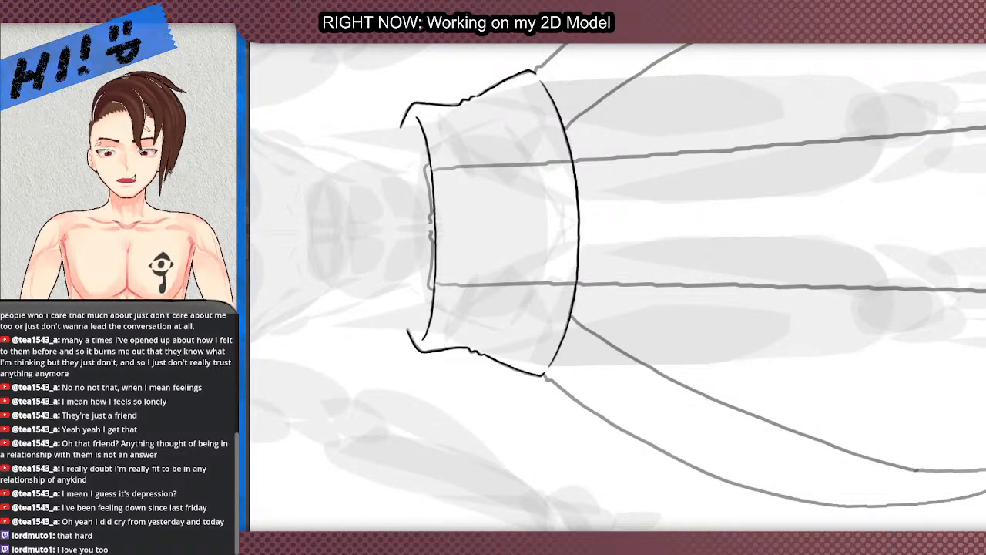
pyautogui.press('5')
pyautogui.scroll(-2, 486, 279)
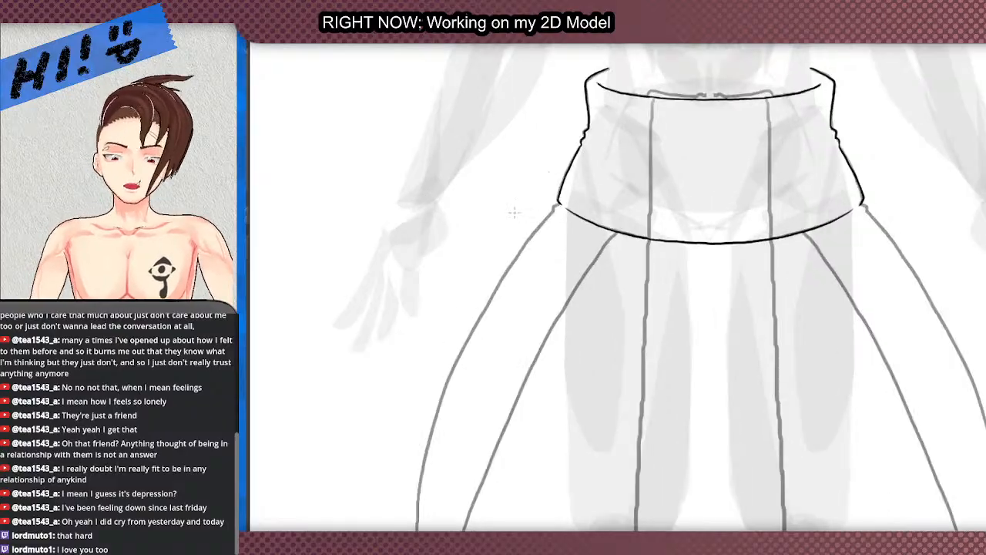
# Step: Ink the front panel's raised upper rim just above the waistline, with rounded corners and small notches at the centre
pyautogui.scroll(3, 728, 148)
pyautogui.scroll(3, 561, 138)
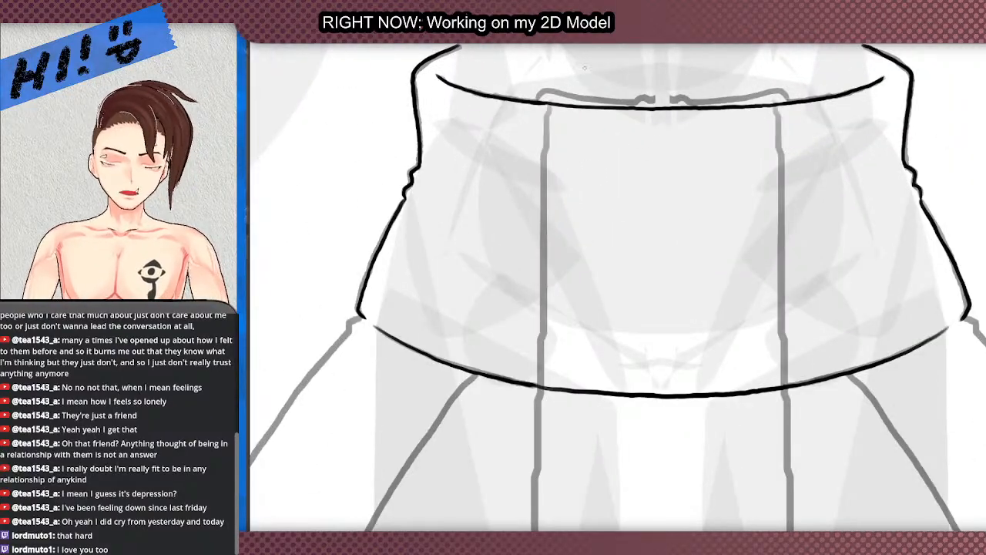
pyautogui.scroll(2, 538, 119)
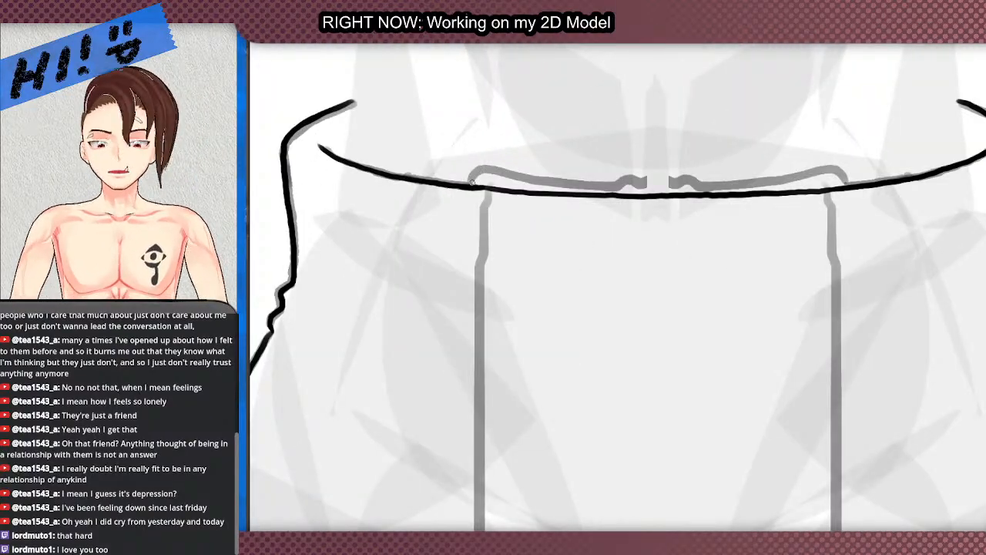
pyautogui.moveTo(467, 185)
pyautogui.mouseDown()
pyautogui.moveTo(481, 168)
pyautogui.moveTo(450, 328)
pyautogui.moveTo(541, 466)
pyautogui.moveTo(559, 328)
pyautogui.mouseUp()
pyautogui.hotkey('ctrl', 'z')
pyautogui.moveTo(538, 467); pyautogui.dragTo(552, 398)
pyautogui.hotkey('ctrl', 'z')
pyautogui.moveTo(538, 467)
pyautogui.mouseDown()
pyautogui.moveTo(560, 347)
pyautogui.moveTo(562, 212)
pyautogui.moveTo(548, 117)
pyautogui.moveTo(567, 91)
pyautogui.mouseUp()
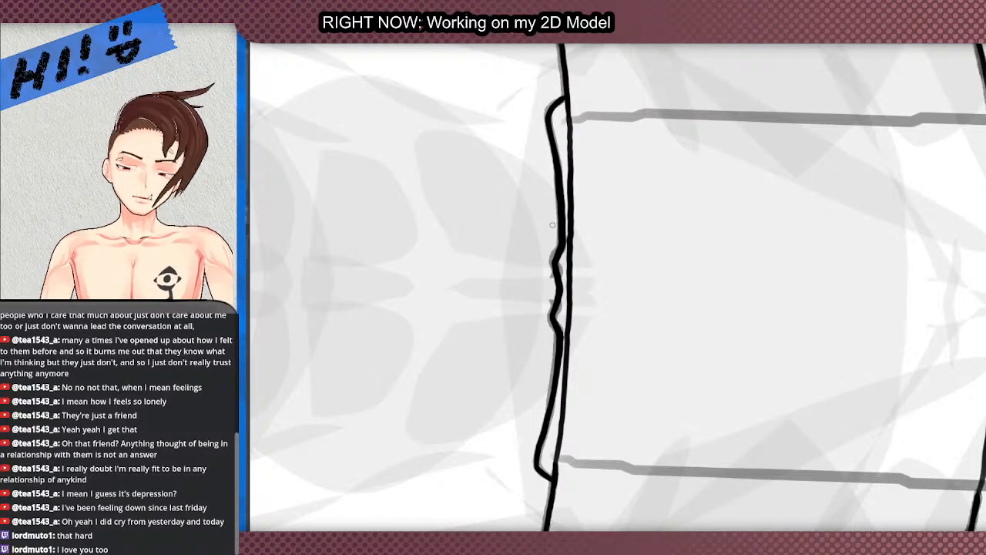
pyautogui.scroll(-2, 553, 224)
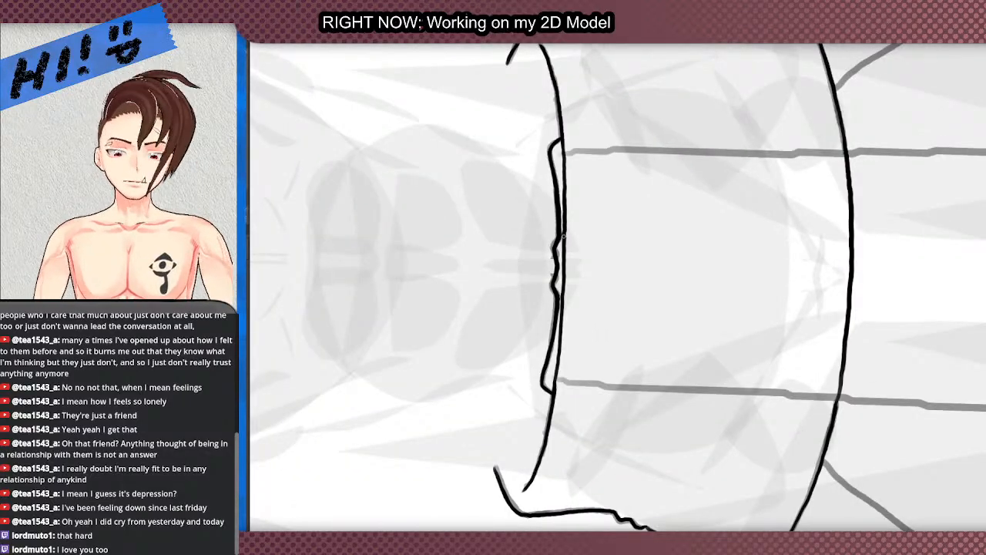
pyautogui.scroll(-1, 564, 241)
pyautogui.scroll(-1, 564, 243)
pyautogui.scroll(1, 563, 244)
pyautogui.press('5')
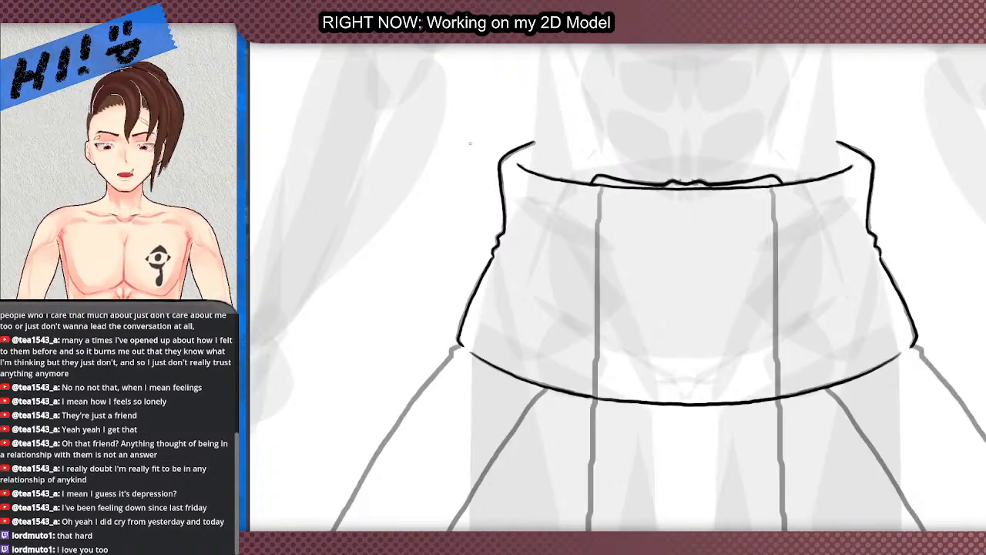
# Step: Ink the front panel's left-hand side edge from the waistline straight down to just past the hip panel's hem
pyautogui.scroll(-2, 470, 142)
pyautogui.scroll(-3, 491, 56)
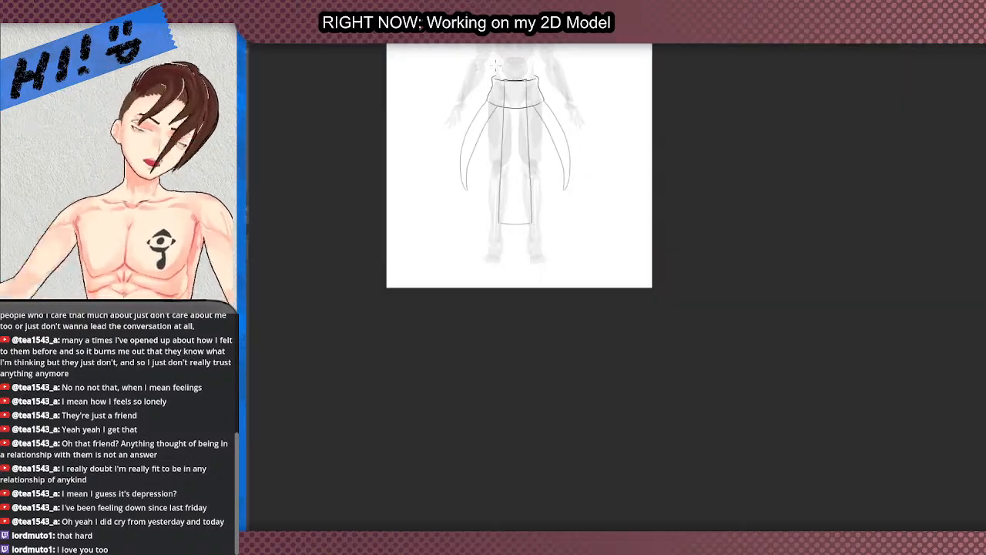
pyautogui.scroll(2, 505, 68)
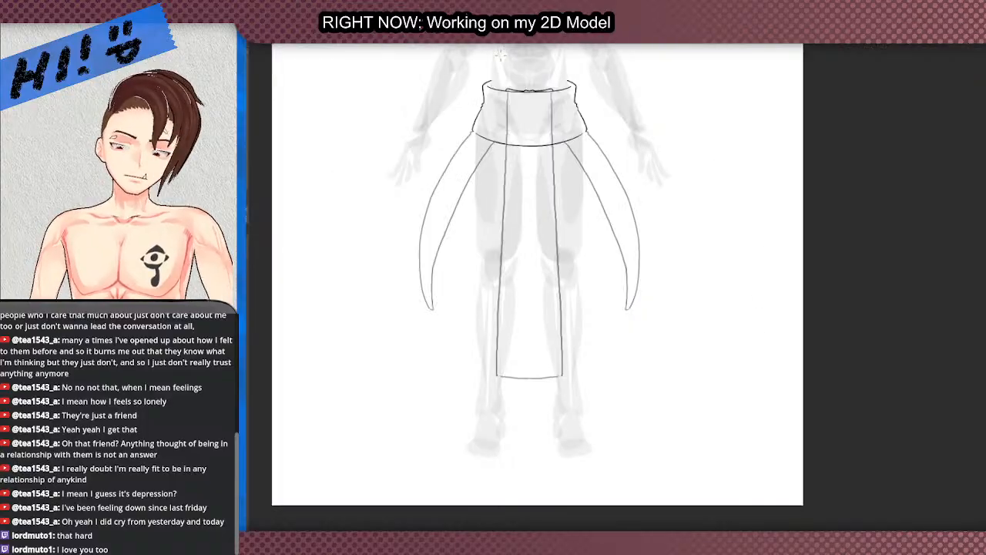
pyautogui.scroll(4, 499, 54)
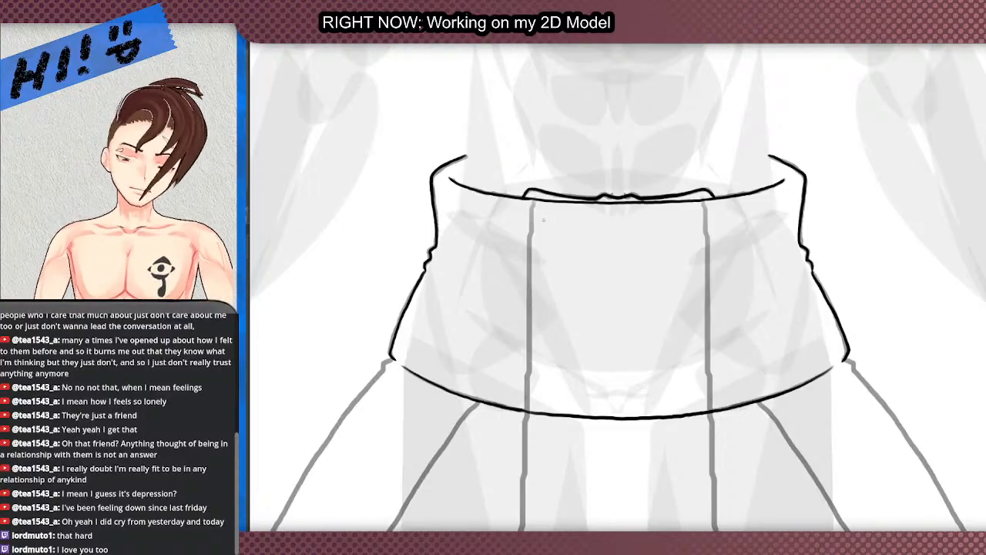
pyautogui.scroll(2, 542, 226)
pyautogui.scroll(-2, 420, 73)
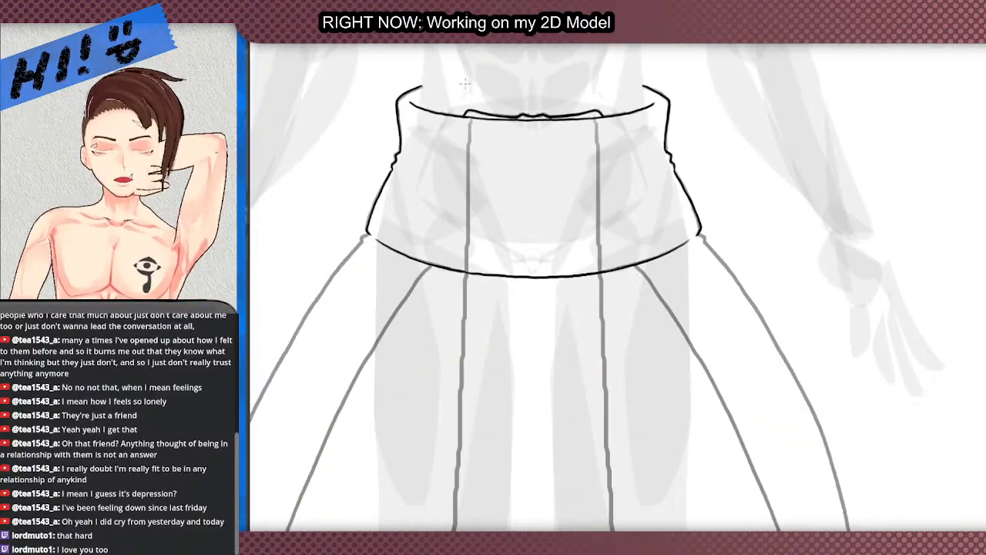
pyautogui.scroll(2, 463, 135)
pyautogui.moveTo(463, 136); pyautogui.dragTo(451, 530)
pyautogui.scroll(-3, 395, 196)
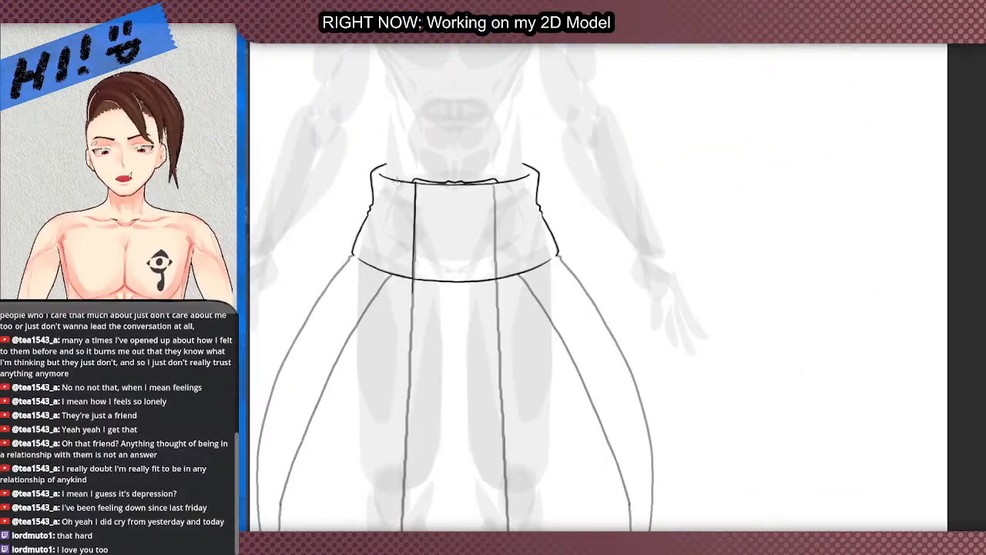
pyautogui.scroll(-3, 395, 178)
pyautogui.scroll(2, 402, 362)
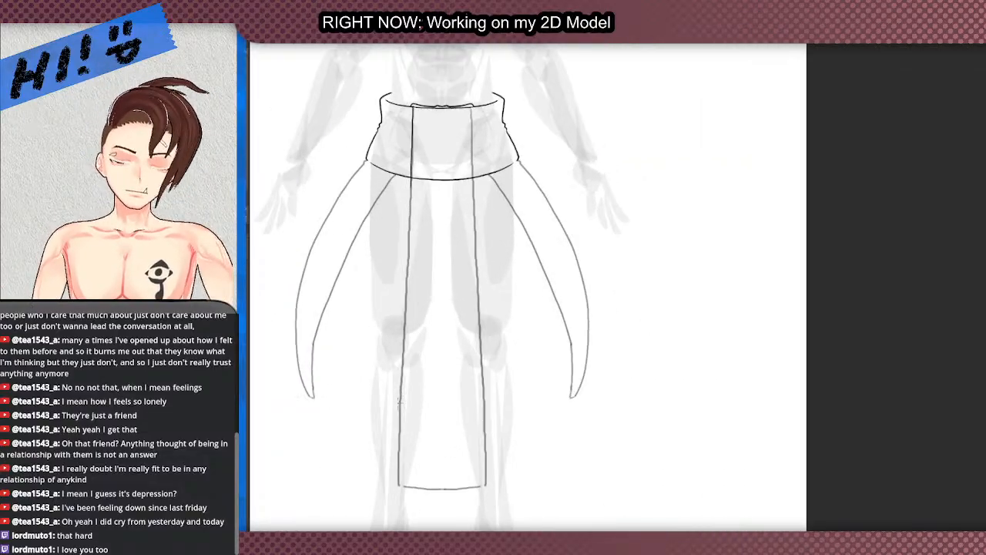
pyautogui.scroll(2, 402, 362)
pyautogui.scroll(4, 419, 164)
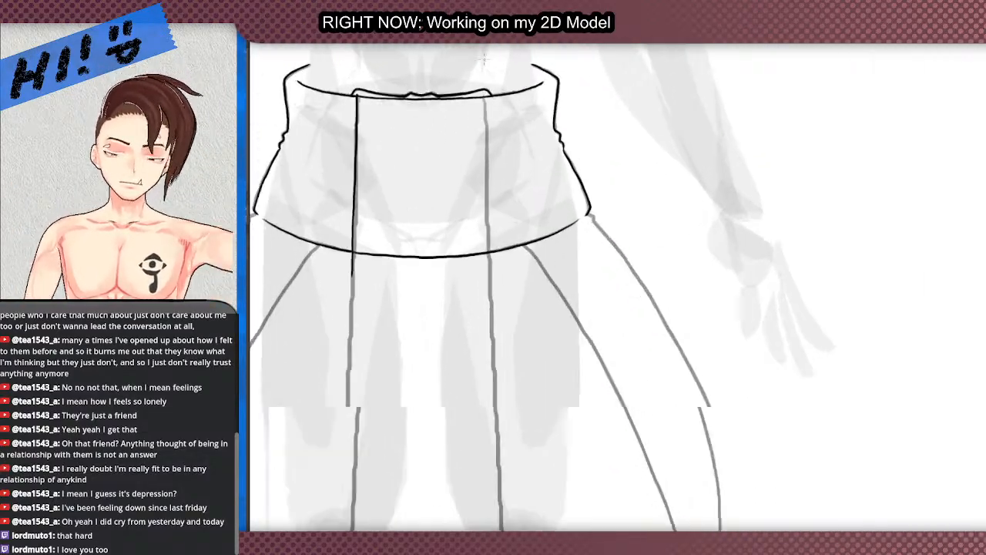
pyautogui.scroll(-2, 456, 190)
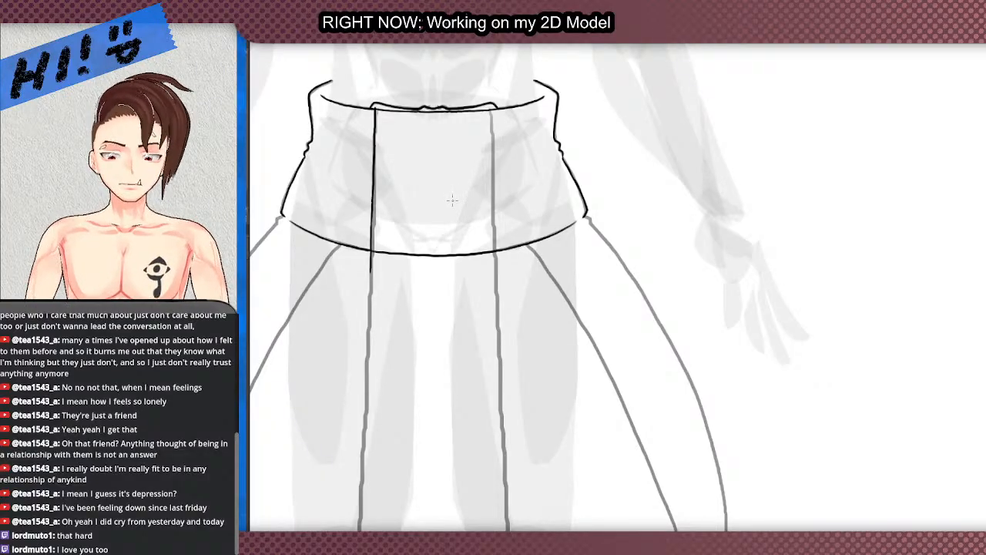
pyautogui.scroll(3, 453, 202)
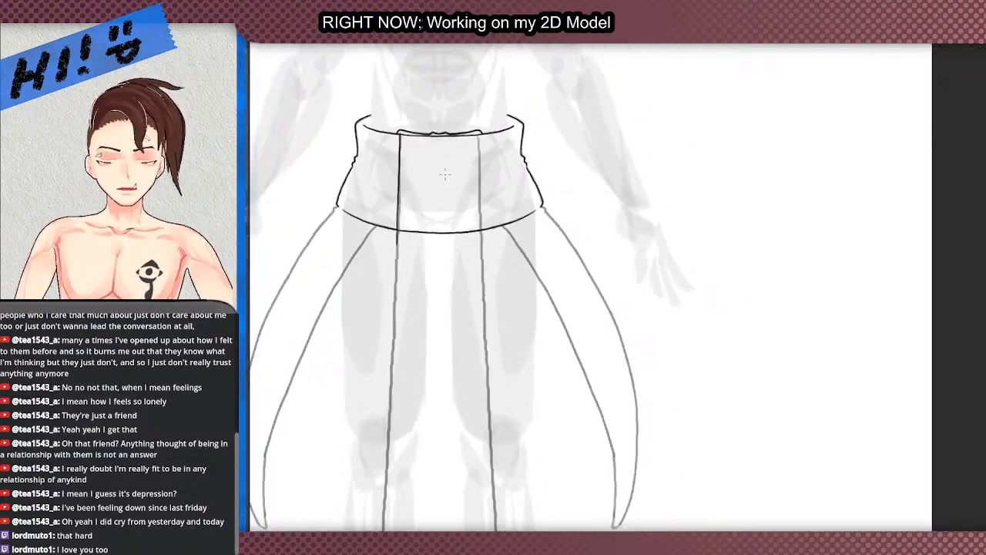
# Step: Try to ink the front panel's right-hand side edge downward from the waistline
pyautogui.scroll(-2, 417, 77)
pyautogui.scroll(4, 416, 58)
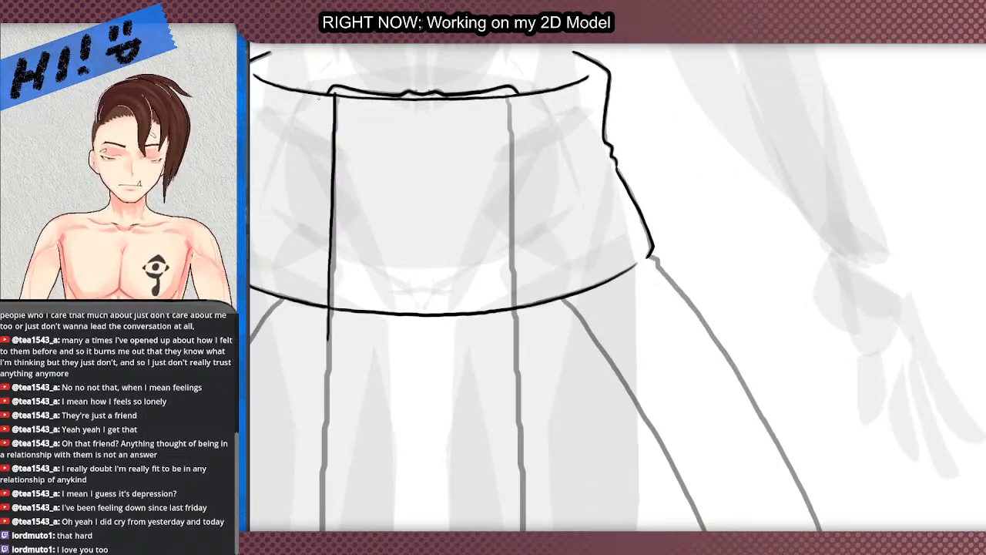
pyautogui.moveTo(552, 102)
pyautogui.mouseDown()
pyautogui.moveTo(559, 176)
pyautogui.moveTo(561, 202)
pyautogui.mouseUp()
pyautogui.scroll(-1, 460, 70)
pyautogui.hotkey('ctrl', 'z')
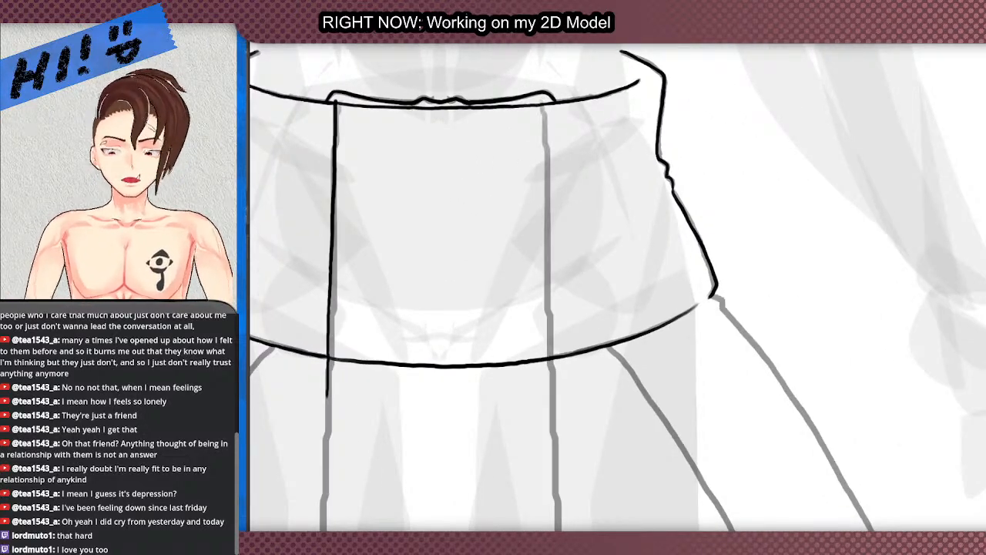
# Step: Try to extend the front panel's left-hand side edge from below the hip hem down along the thigh
pyautogui.scroll(-4, 416, 96)
pyautogui.scroll(4, 347, 207)
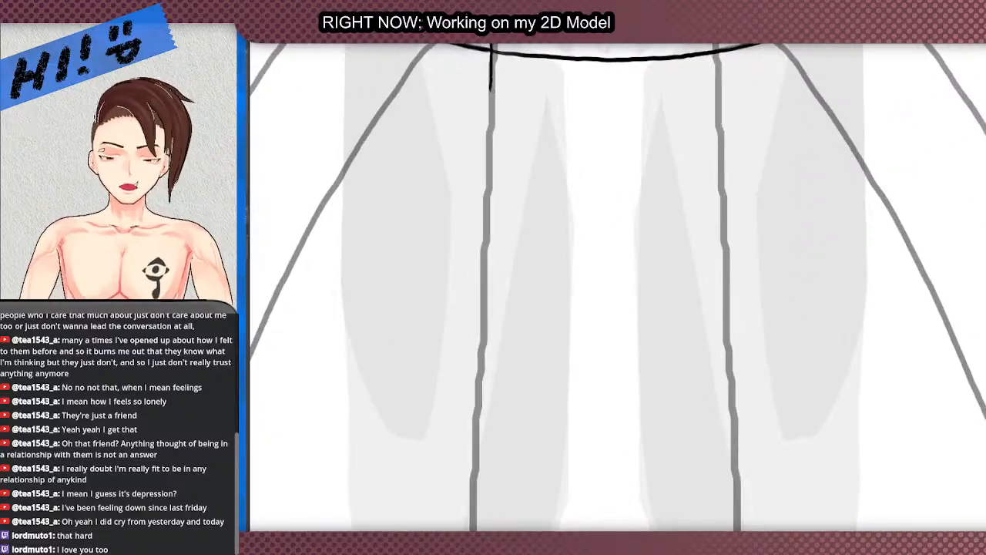
pyautogui.moveTo(491, 89); pyautogui.dragTo(476, 440)
pyautogui.scroll(-3, 476, 439)
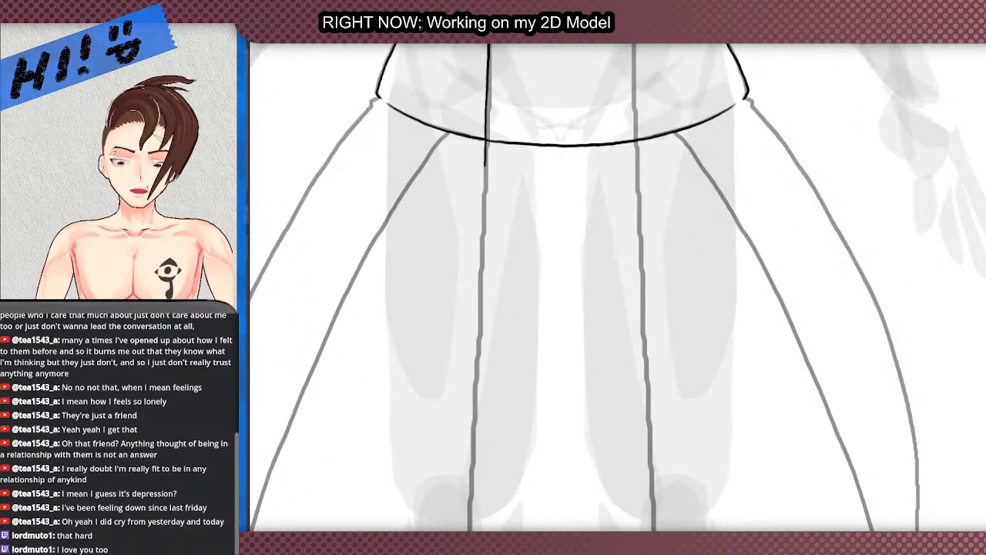
# Step: Ink the front panel's bottom hem as one gently bowed curve connecting the lower ends of both sketched side edges
pyautogui.scroll(2, 412, 176)
pyautogui.scroll(-3, 412, 175)
pyautogui.scroll(4, 539, 401)
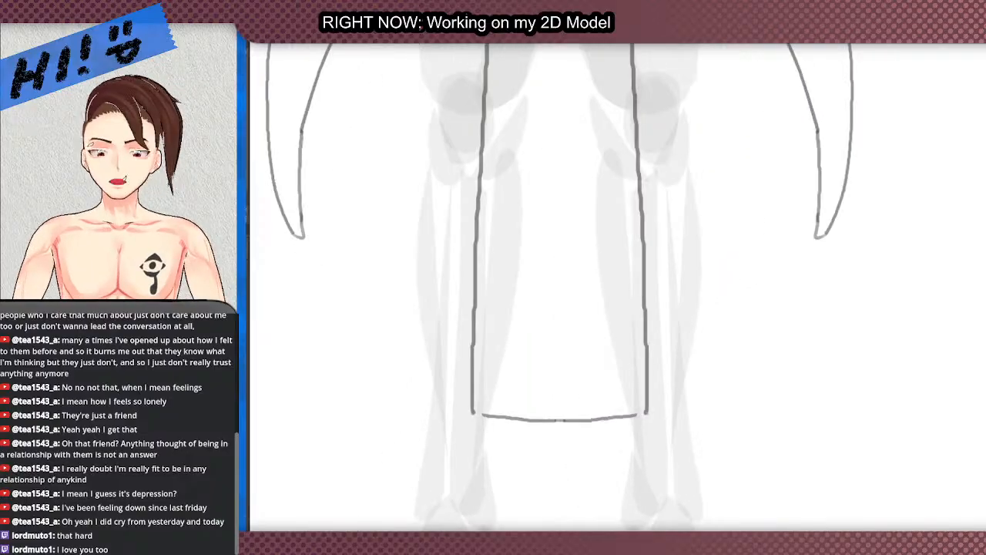
pyautogui.moveTo(543, 407)
pyautogui.mouseDown()
pyautogui.moveTo(669, 449)
pyautogui.moveTo(732, 434)
pyautogui.moveTo(770, 410)
pyautogui.mouseUp()
pyautogui.press('-')
pyautogui.press('-')
pyautogui.scroll(-3, 407, 176)
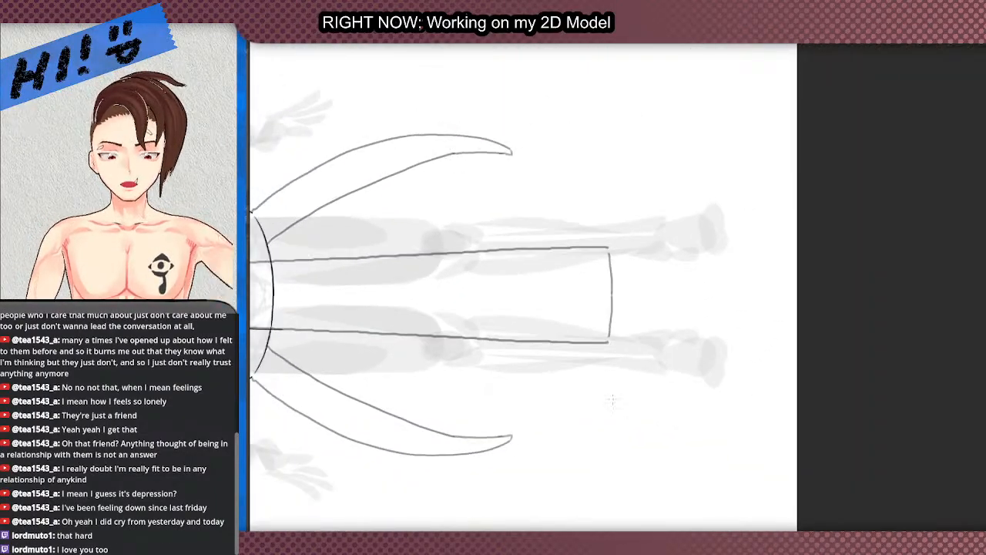
pyautogui.scroll(3, 632, 323)
pyautogui.scroll(2, 631, 312)
pyautogui.moveTo(550, 130)
pyautogui.mouseDown()
pyautogui.moveTo(564, 272)
pyautogui.moveTo(549, 419)
pyautogui.mouseUp()
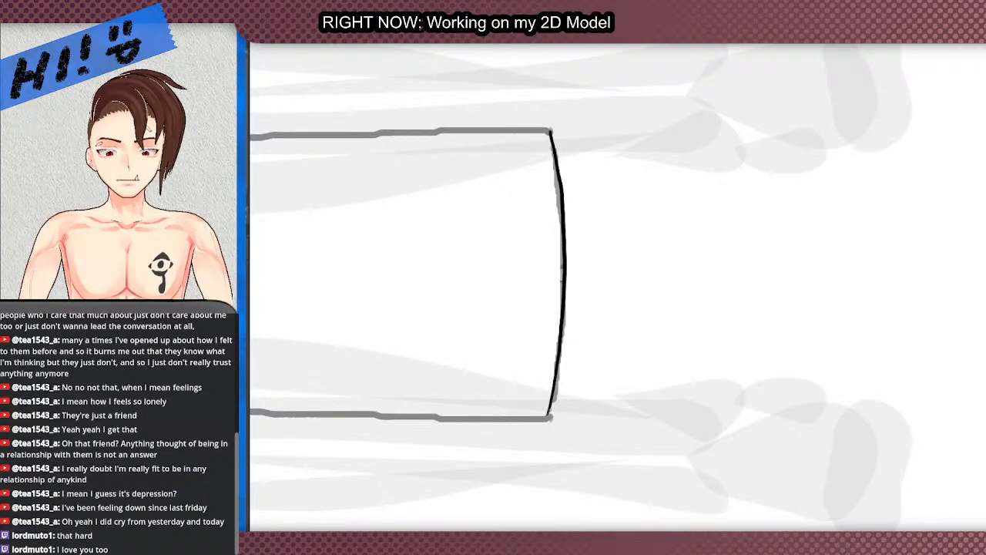
pyautogui.hotkey('ctrl', 'z')
pyautogui.moveTo(550, 131)
pyautogui.mouseDown()
pyautogui.moveTo(565, 233)
pyautogui.moveTo(554, 398)
pyautogui.mouseUp()
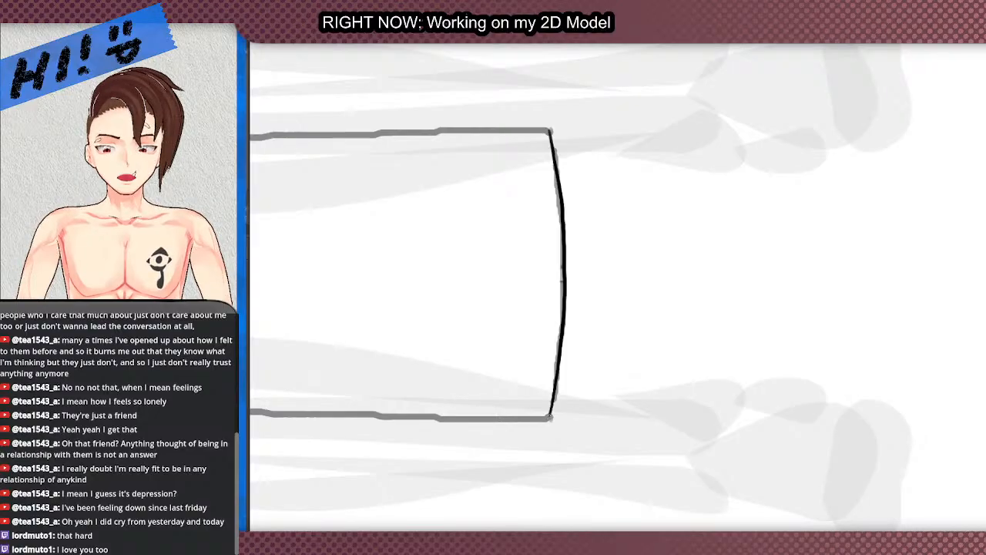
pyautogui.scroll(-5, 527, 219)
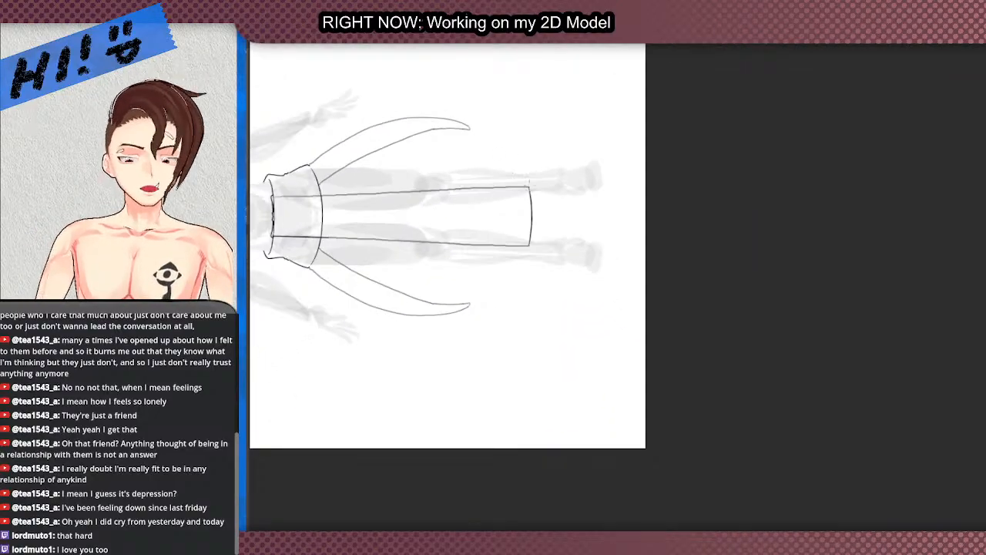
pyautogui.scroll(1, 529, 180)
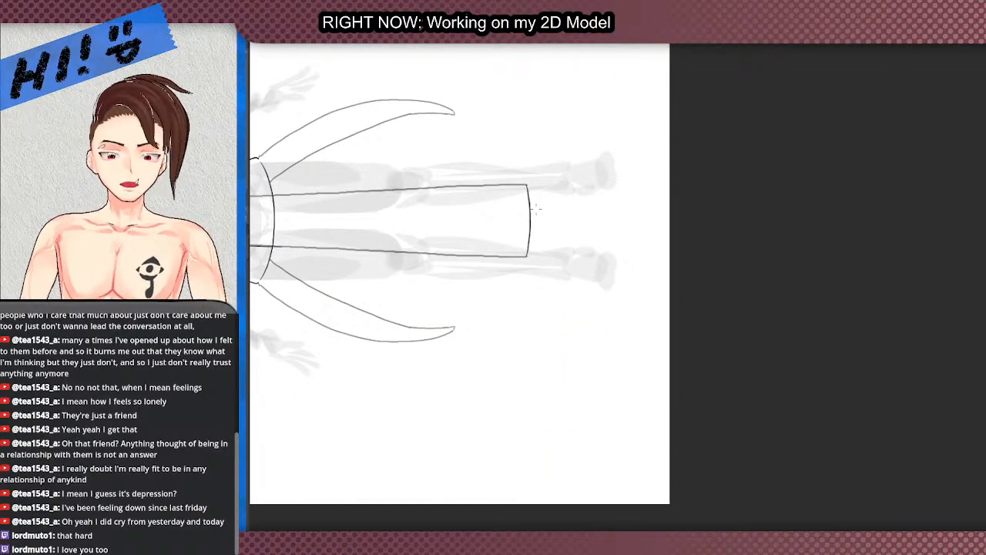
pyautogui.scroll(2, 536, 209)
pyautogui.scroll(-3, 537, 209)
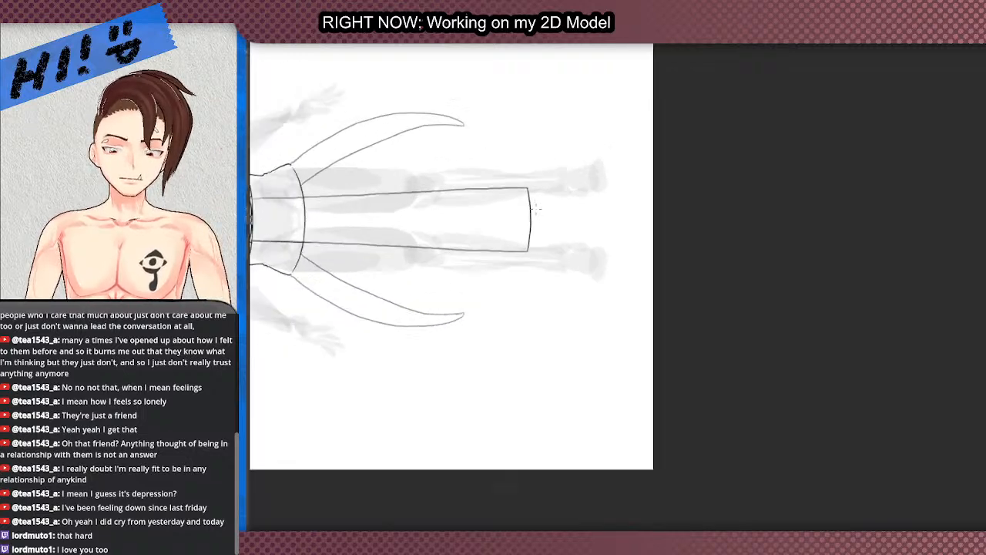
pyautogui.scroll(2, 536, 208)
pyautogui.scroll(-1, 536, 208)
pyautogui.scroll(3, 535, 209)
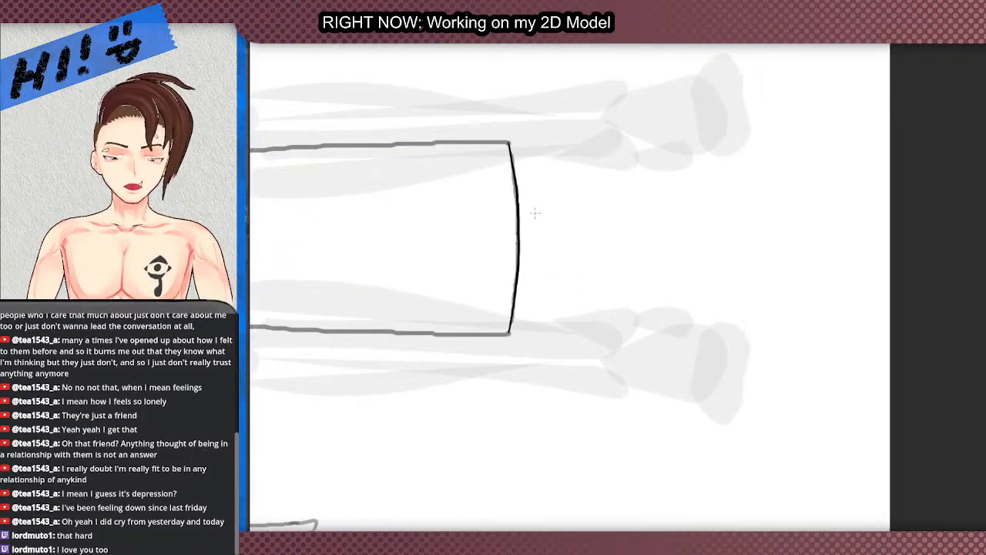
# Step: Ink the front panel's right-hand side edge from the waistline straight down to just past the hip hem, redoing the stroke until clean
pyautogui.press('5')
pyautogui.scroll(-4, 535, 202)
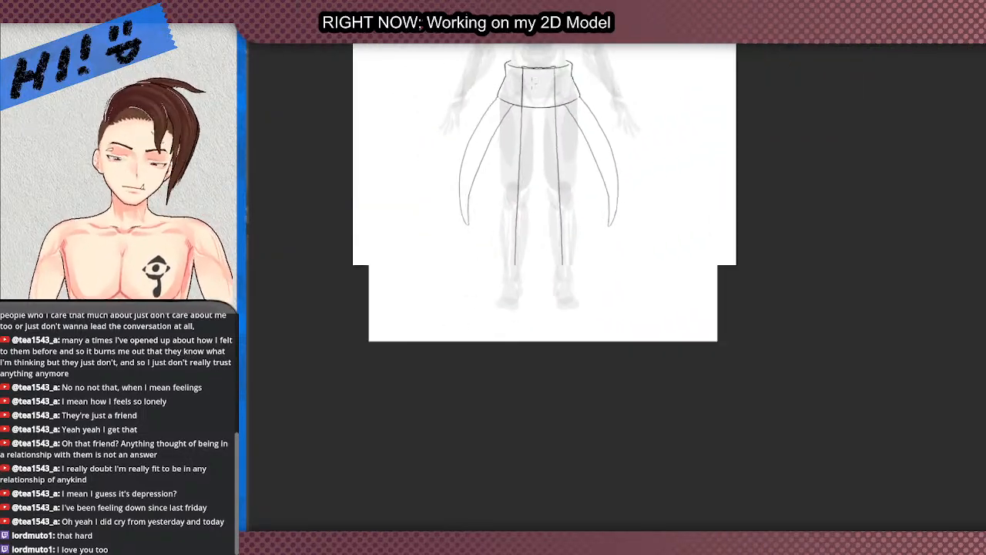
pyautogui.scroll(3, 527, 104)
pyautogui.scroll(5, 521, 115)
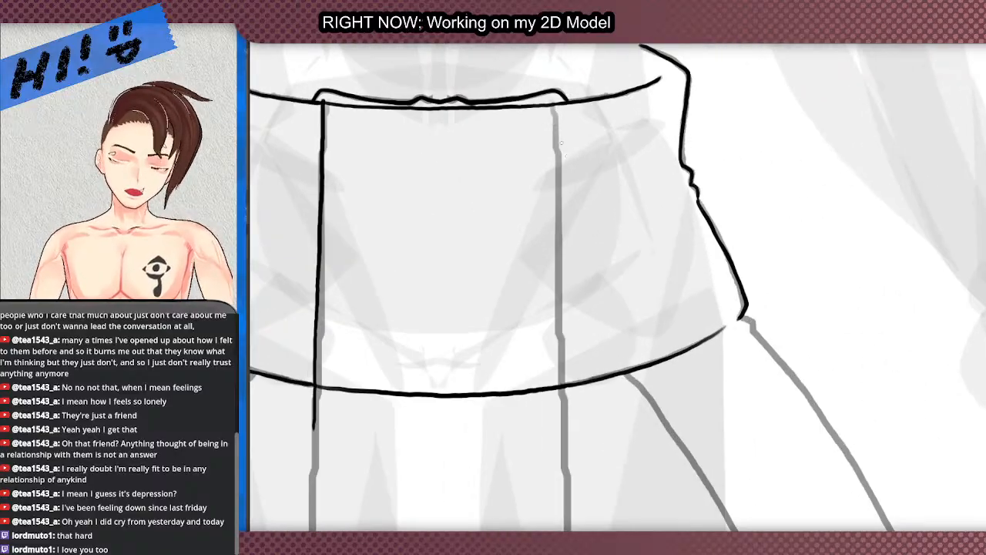
pyautogui.scroll(1, 519, 69)
pyautogui.moveTo(555, 106); pyautogui.dragTo(561, 202)
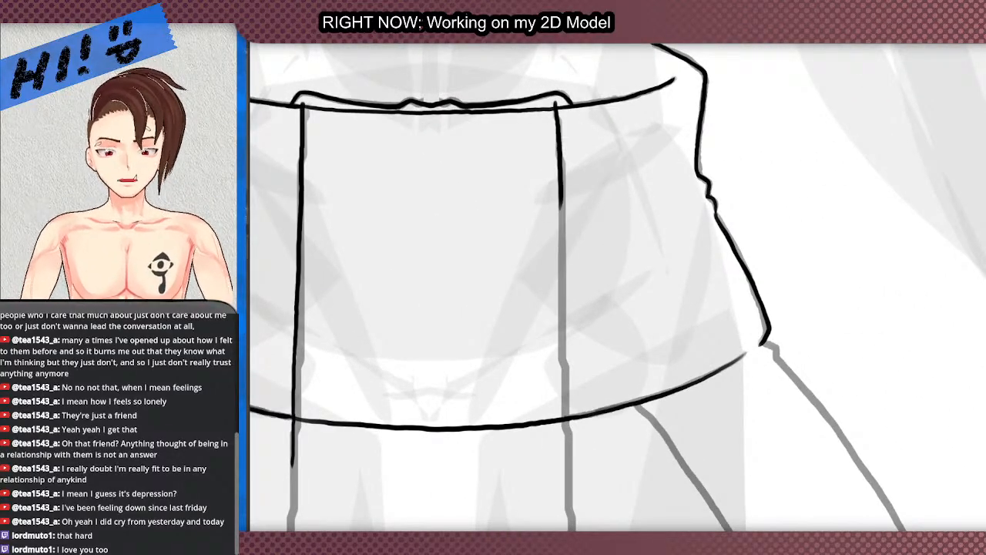
pyautogui.hotkey('ctrl', 'z')
pyautogui.moveTo(556, 102); pyautogui.dragTo(568, 347)
pyautogui.hotkey('ctrl', 'z')
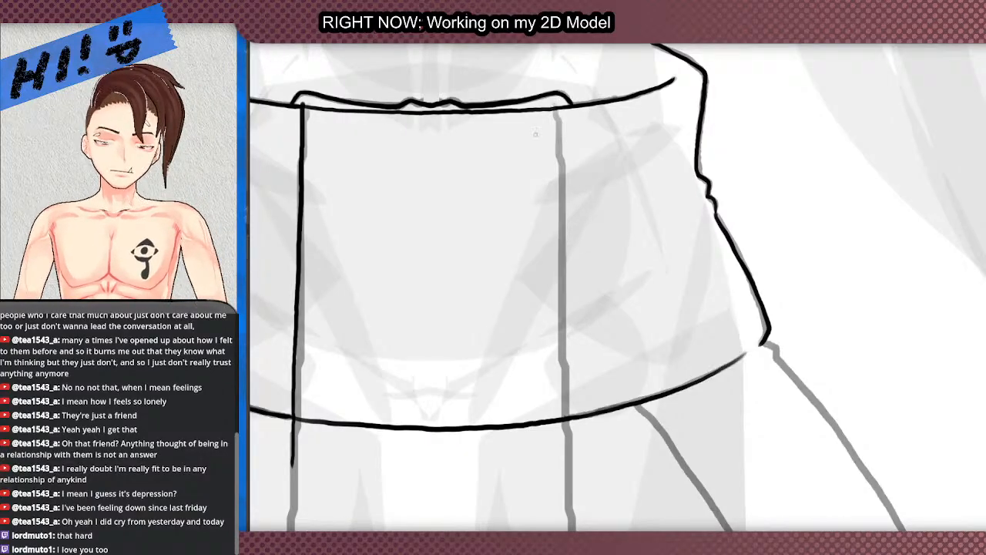
pyautogui.moveTo(557, 101); pyautogui.dragTo(561, 217)
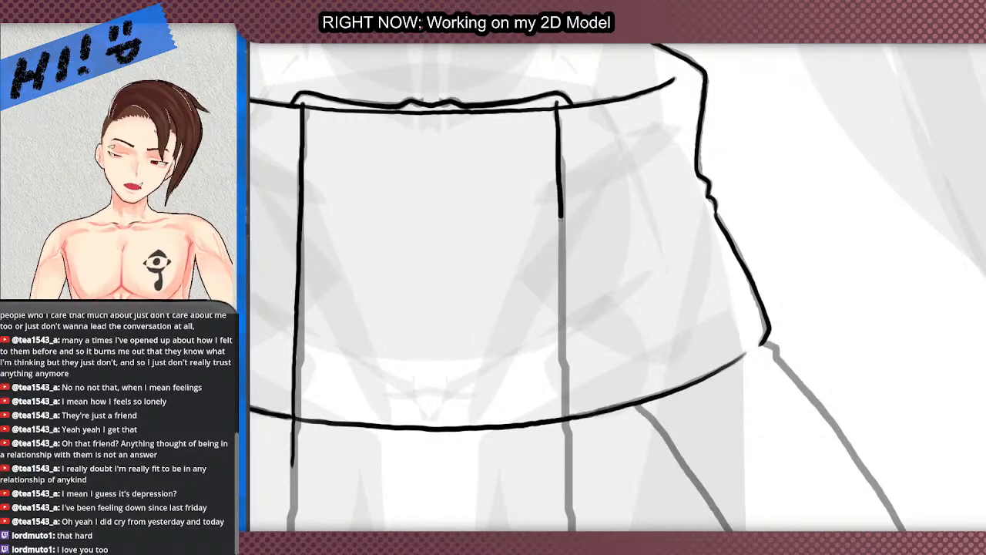
pyautogui.hotkey('ctrl', 'z')
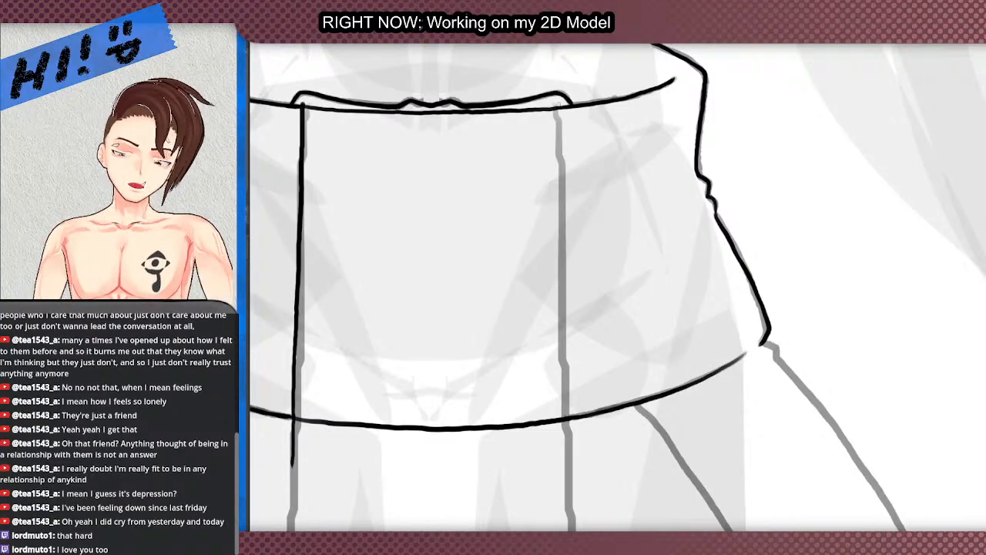
pyautogui.moveTo(556, 106); pyautogui.dragTo(571, 521)
# Step: Extend the front panel's inked left-hand side edge along the sketch from the hip hem down to below the knee
pyautogui.scroll(-4, 504, 100)
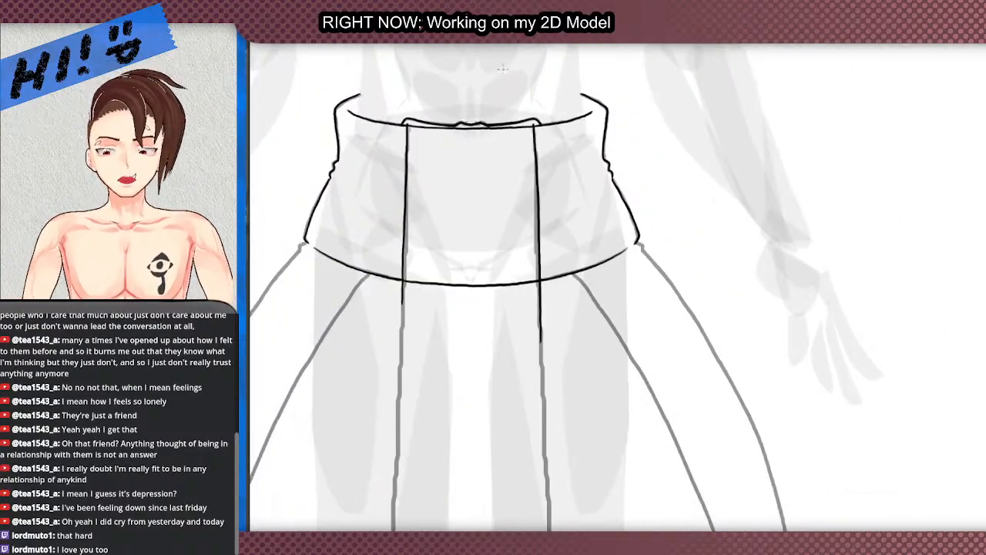
pyautogui.scroll(4, 443, 216)
pyautogui.moveTo(478, 101); pyautogui.dragTo(460, 522)
pyautogui.scroll(-4, 472, 501)
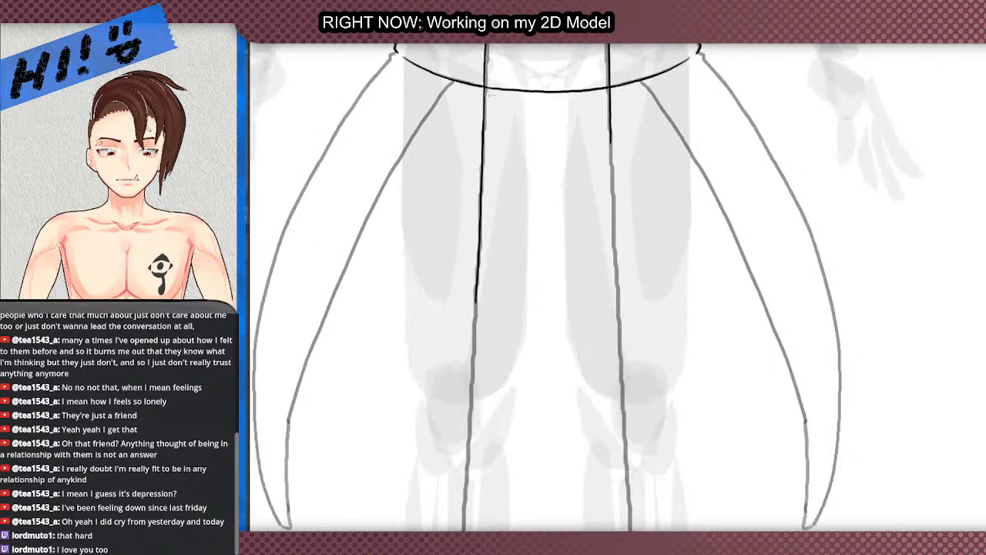
pyautogui.scroll(5, 500, 219)
pyautogui.moveTo(515, 77); pyautogui.dragTo(490, 531)
pyautogui.scroll(-3, 501, 389)
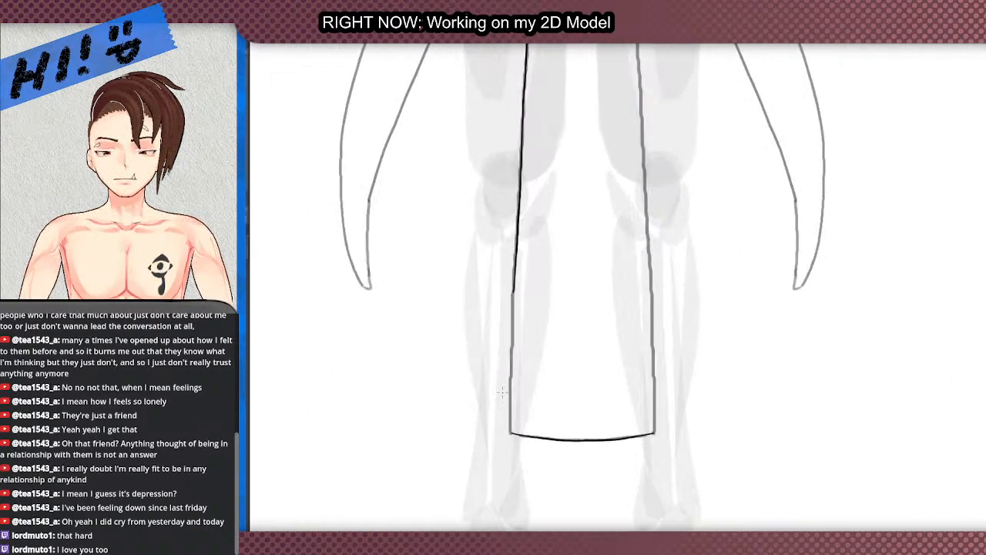
# Step: Finish the front panel's left-hand side edge from below the knee down to the corner of the bottom hem
pyautogui.scroll(3, 505, 391)
pyautogui.scroll(-2, 462, 187)
pyautogui.scroll(2, 463, 193)
pyautogui.scroll(-3, 539, 264)
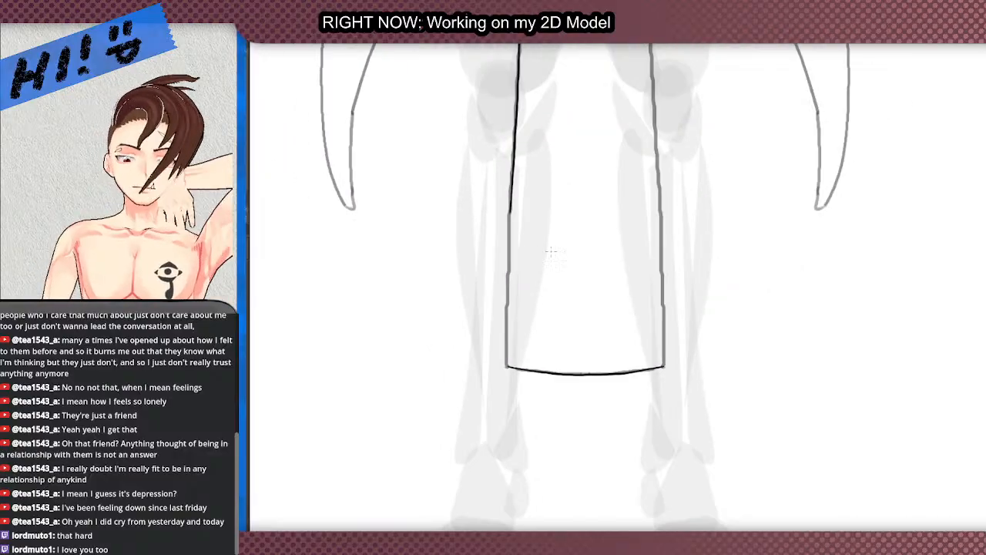
pyautogui.scroll(4, 545, 263)
pyautogui.scroll(4, 470, 236)
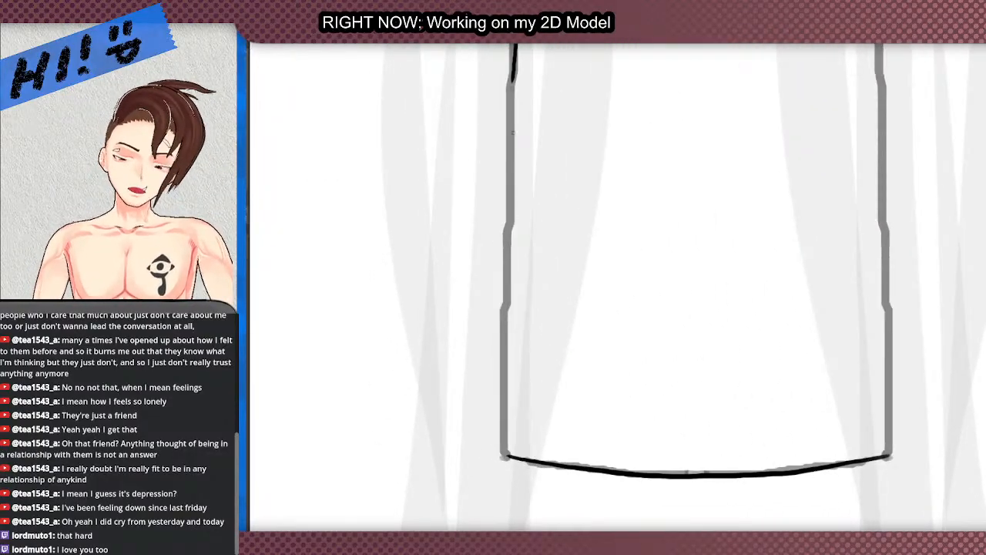
pyautogui.moveTo(510, 87); pyautogui.dragTo(504, 158)
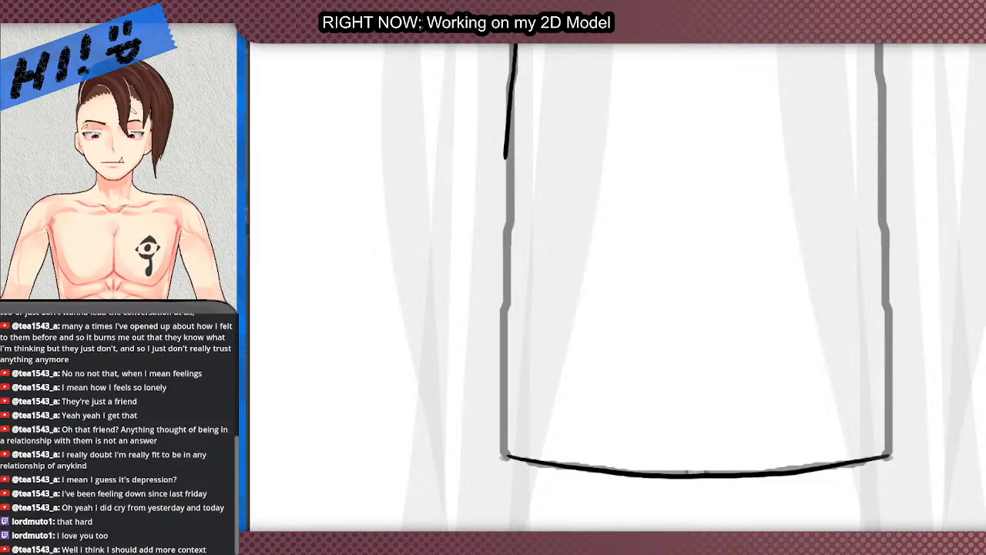
pyautogui.hotkey('ctrl', 'z')
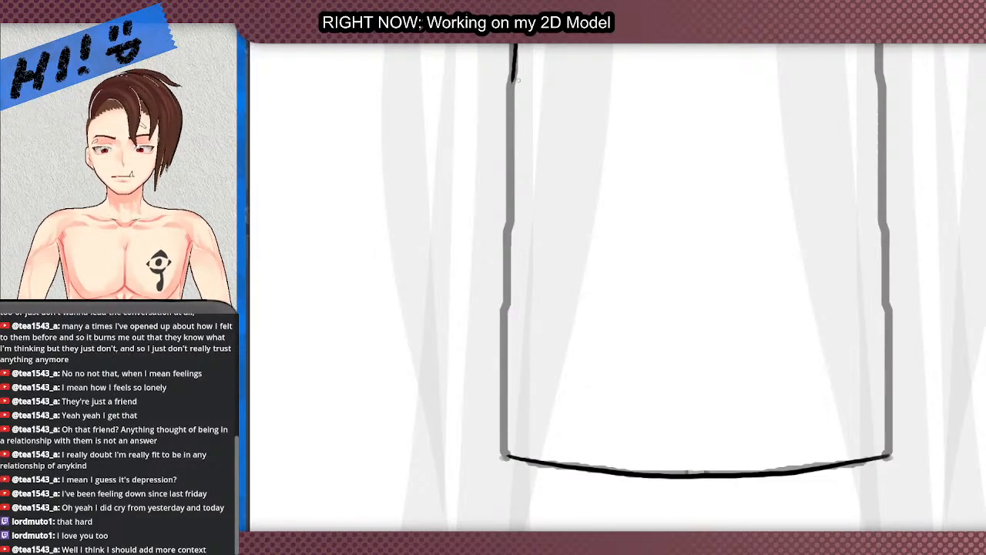
pyautogui.moveTo(514, 92); pyautogui.dragTo(504, 452)
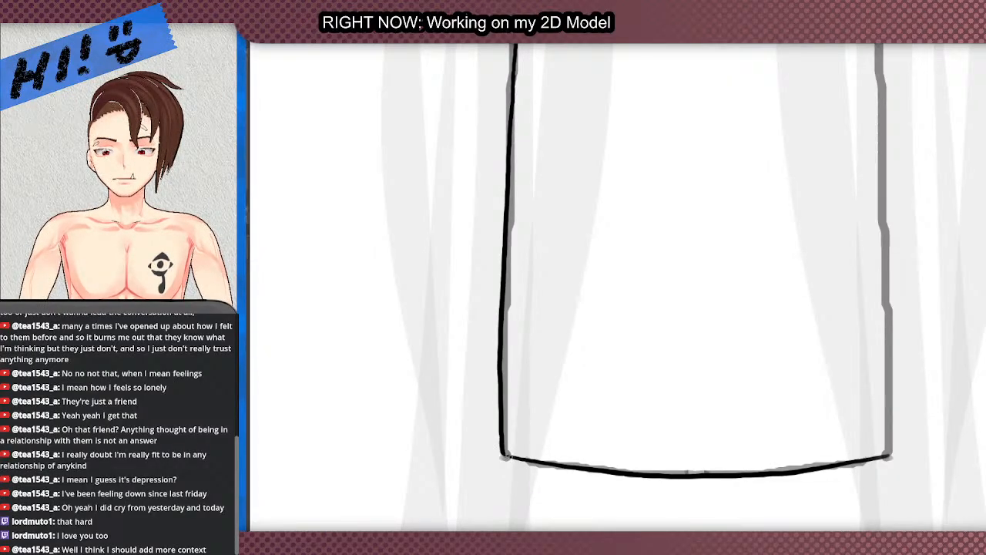
# Step: Extend the front panel's inked right-hand side edge from just below the hip hem down to the knee
pyautogui.scroll(-6, 431, 370)
pyautogui.scroll(2, 415, 119)
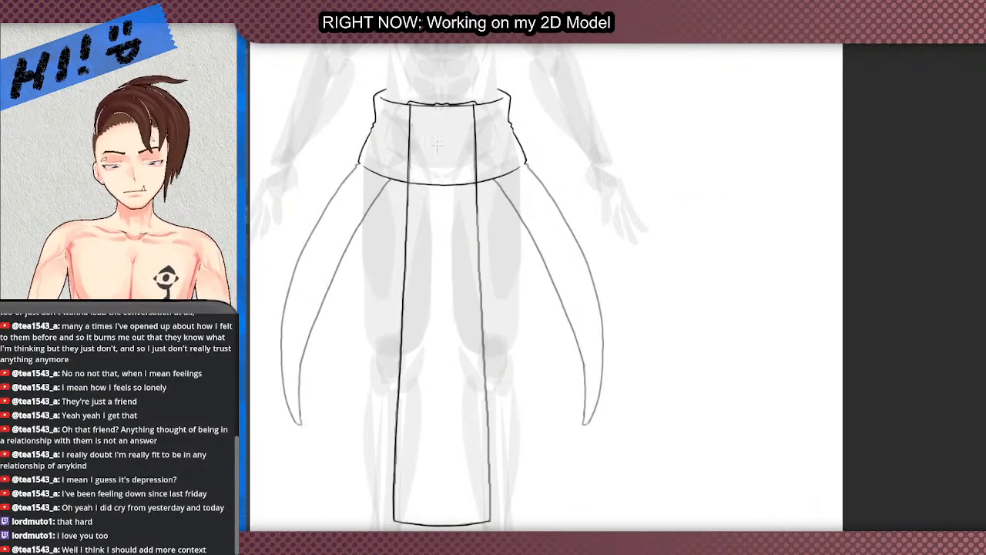
pyautogui.scroll(4, 412, 119)
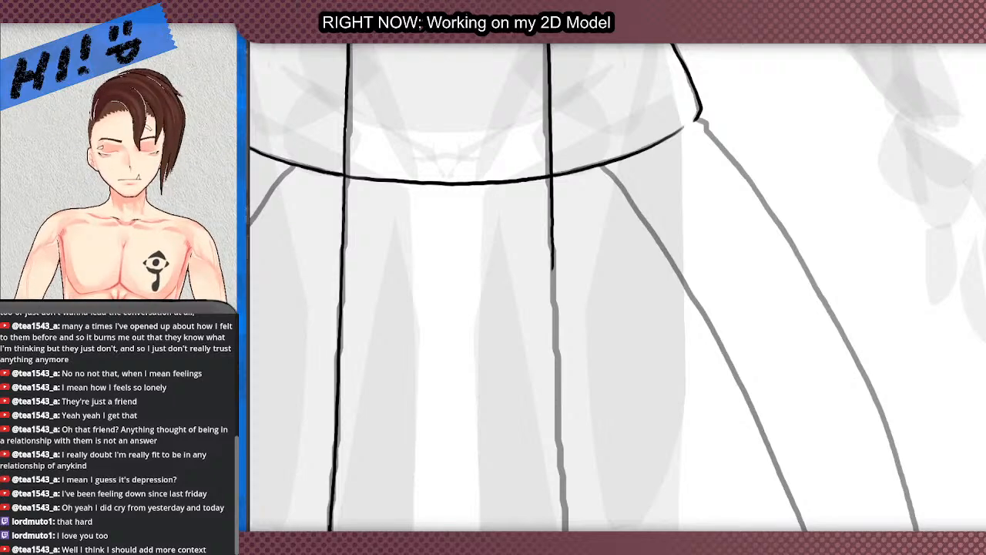
pyautogui.scroll(-3, 540, 231)
pyautogui.scroll(5, 505, 121)
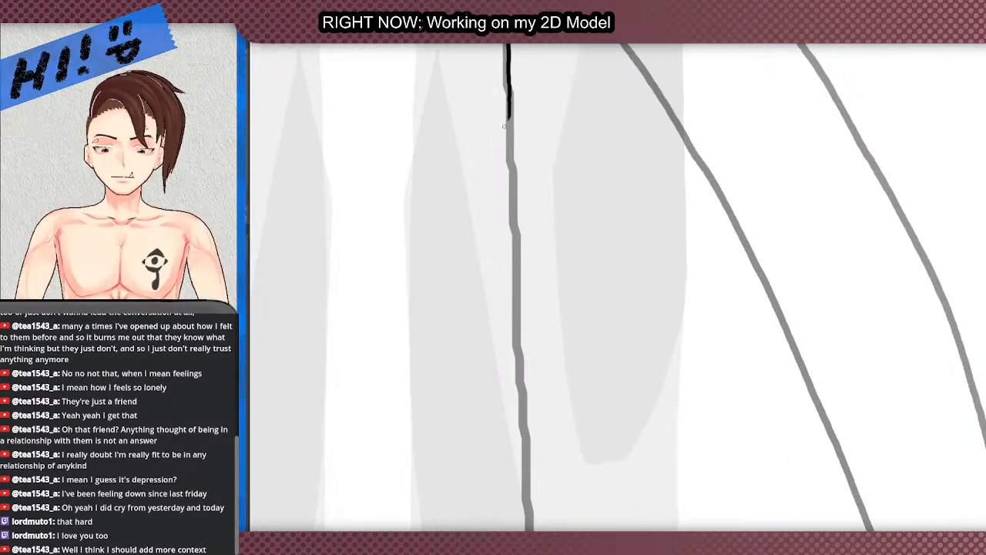
pyautogui.scroll(-3, 506, 120)
pyautogui.scroll(1, 508, 143)
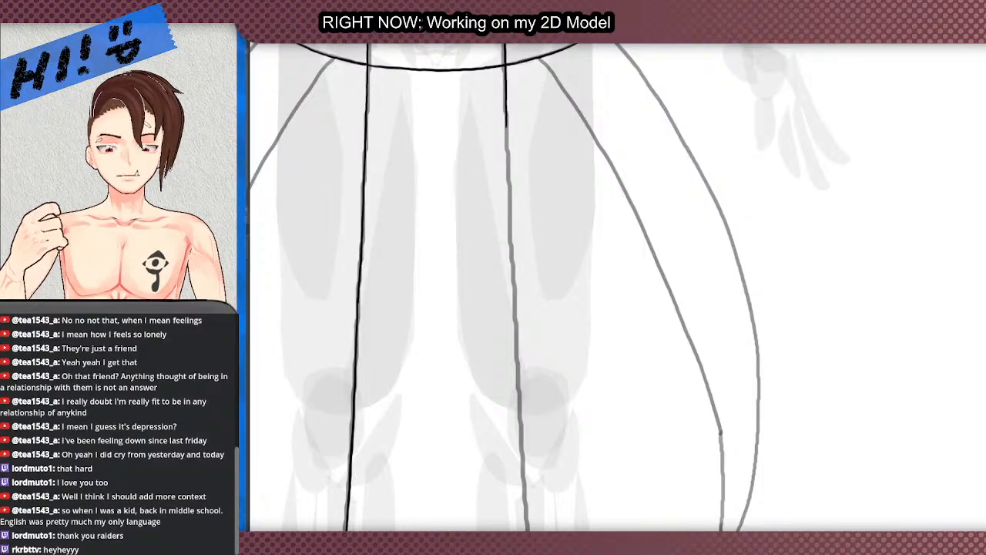
pyautogui.scroll(-5, 460, 236)
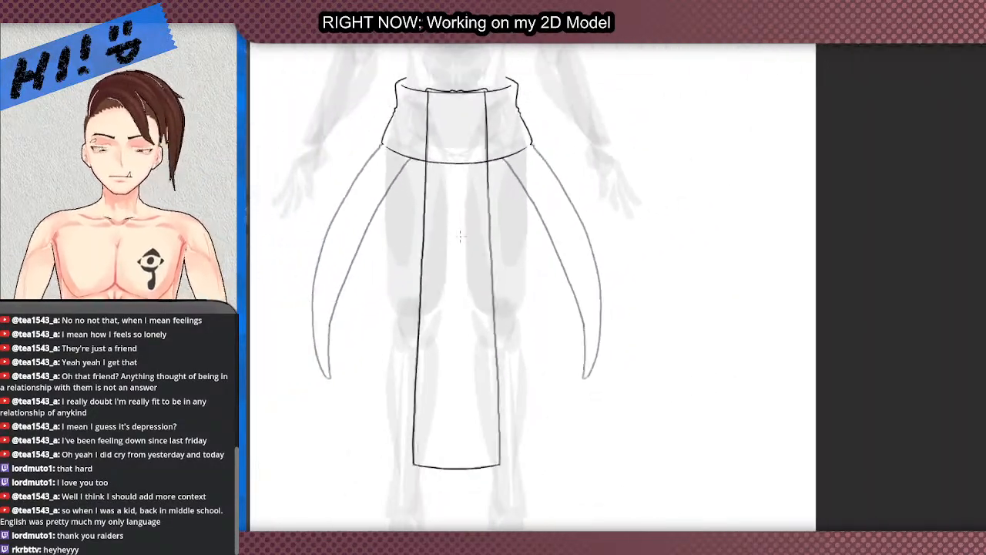
pyautogui.scroll(6, 460, 236)
pyautogui.moveTo(476, 175); pyautogui.dragTo(495, 518)
pyautogui.scroll(-5, 487, 115)
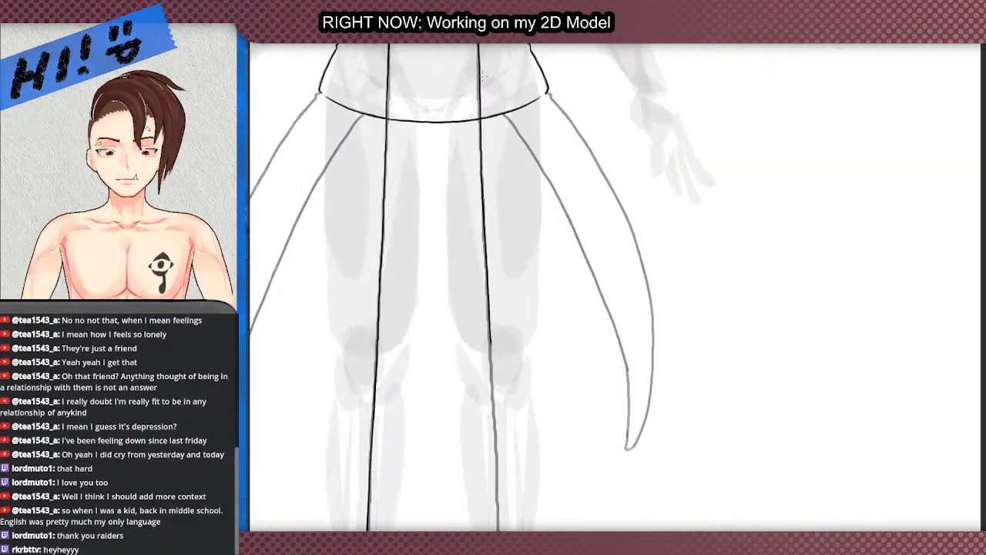
# Step: Try to continue the front panel's right-hand side edge from the knee down along the shin
pyautogui.scroll(5, 479, 336)
pyautogui.moveTo(478, 198); pyautogui.dragTo(498, 525)
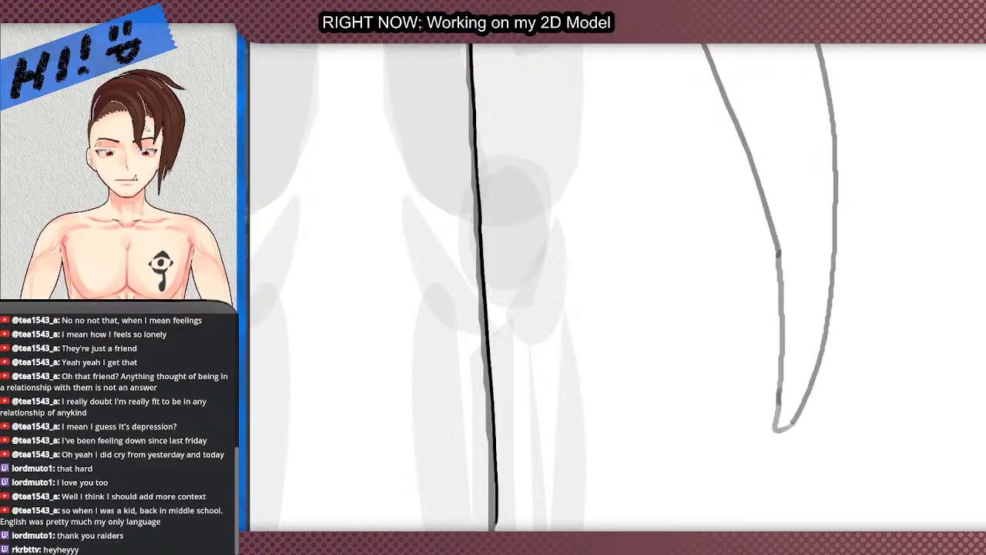
pyautogui.scroll(-4, 481, 189)
pyautogui.scroll(2, 472, 231)
pyautogui.scroll(-3, 475, 255)
pyautogui.scroll(-1, 475, 258)
pyautogui.scroll(5, 467, 262)
pyautogui.hotkey('ctrl', 'z')
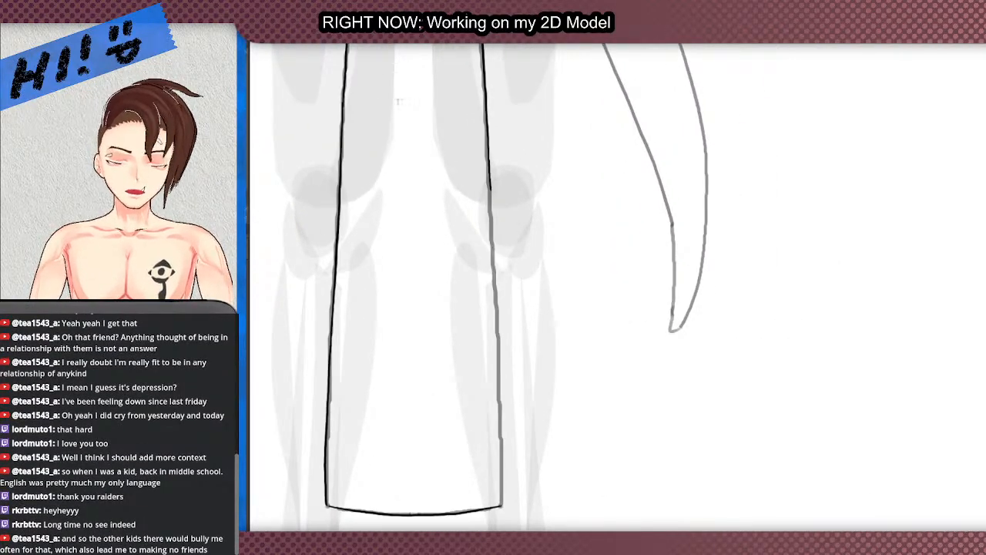
pyautogui.scroll(-3, 447, 232)
pyautogui.scroll(5, 409, 412)
pyautogui.scroll(-3, 402, 432)
pyautogui.scroll(2, 385, 442)
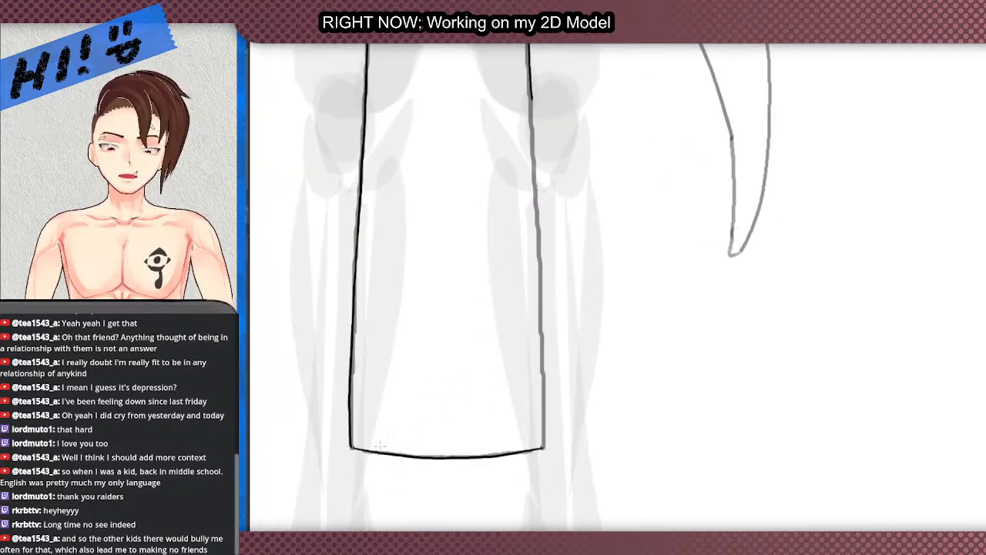
pyautogui.scroll(2, 384, 444)
pyautogui.scroll(-1, 367, 463)
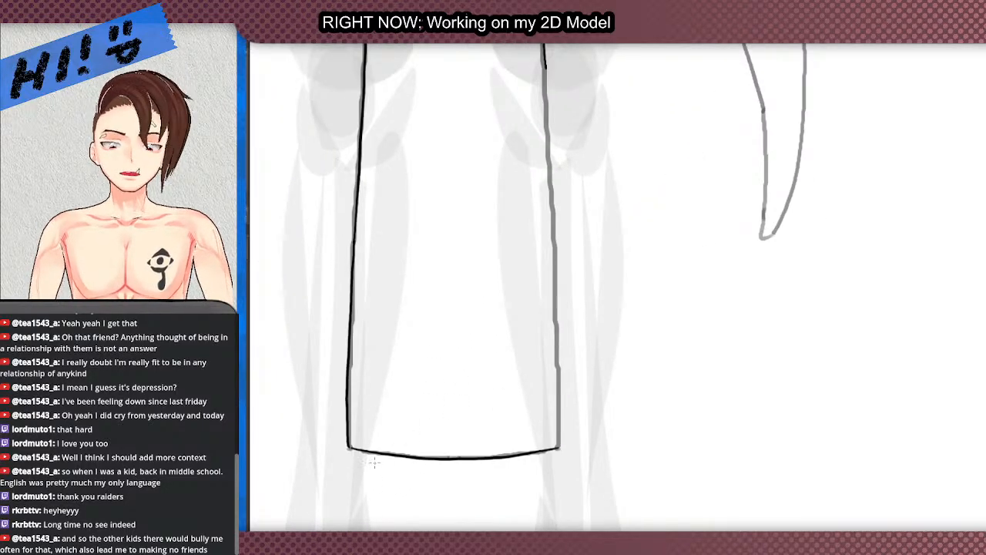
pyautogui.scroll(-3, 385, 457)
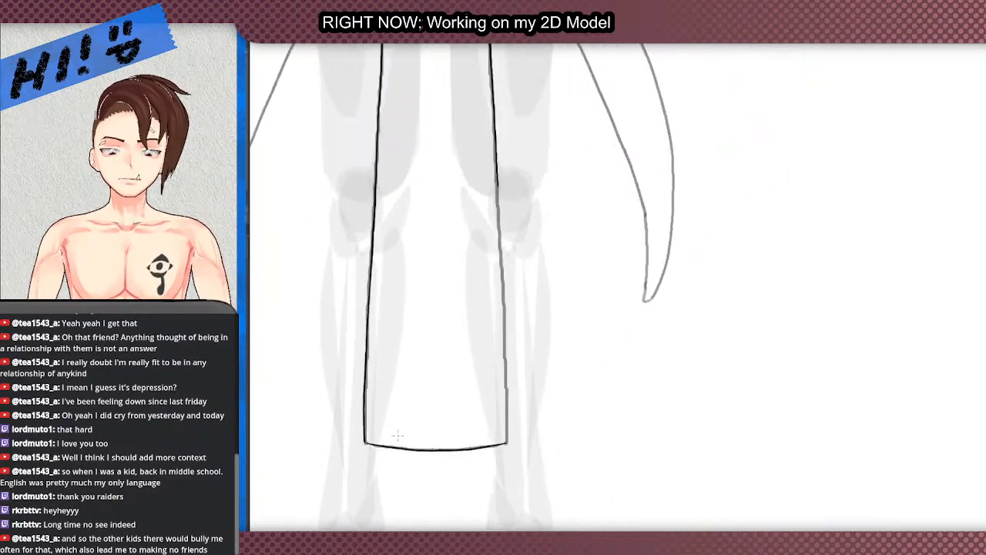
pyautogui.scroll(3, 396, 435)
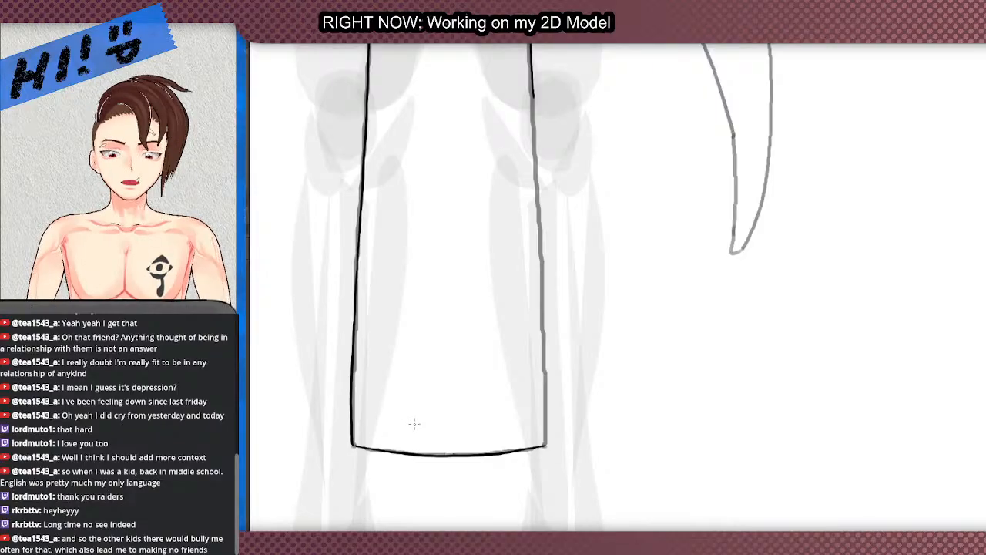
pyautogui.scroll(-2, 414, 424)
pyautogui.scroll(3, 421, 421)
pyautogui.scroll(-2, 423, 425)
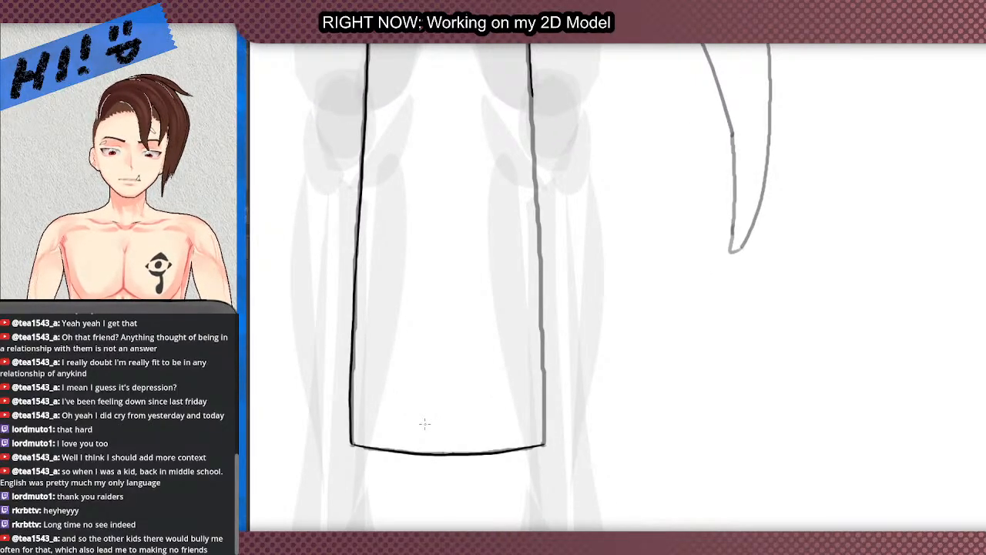
pyautogui.scroll(-3, 425, 423)
pyautogui.scroll(2, 490, 270)
pyautogui.scroll(-3, 479, 247)
pyautogui.scroll(3, 491, 353)
pyautogui.scroll(-6, 491, 352)
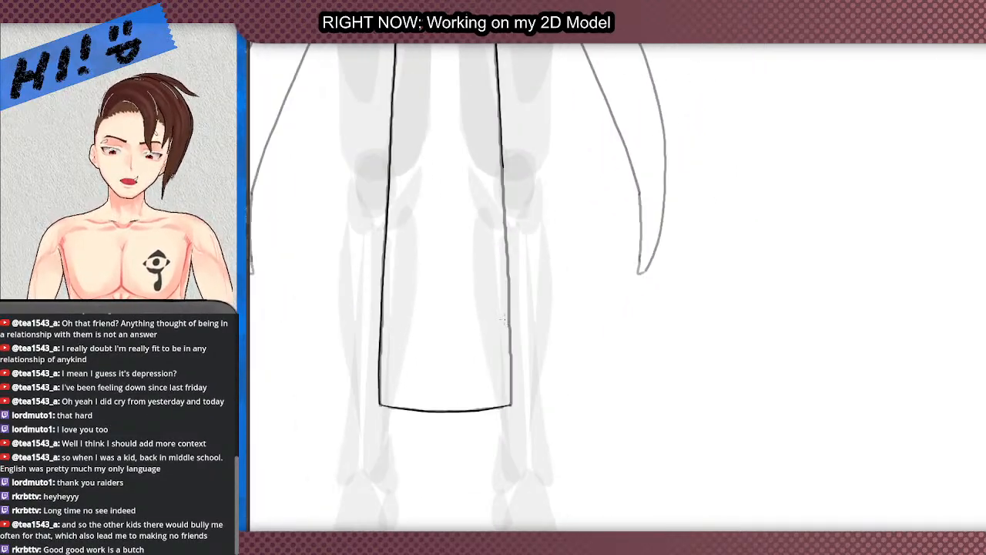
pyautogui.scroll(-3, 478, 372)
pyautogui.scroll(8, 497, 340)
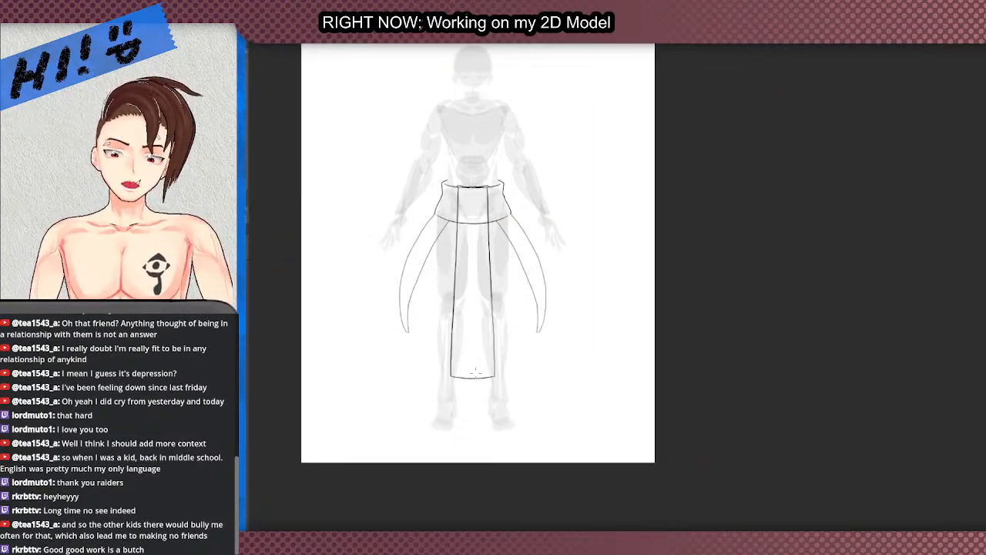
pyautogui.scroll(4, 512, 378)
pyautogui.scroll(-5, 512, 378)
pyautogui.scroll(5, 484, 420)
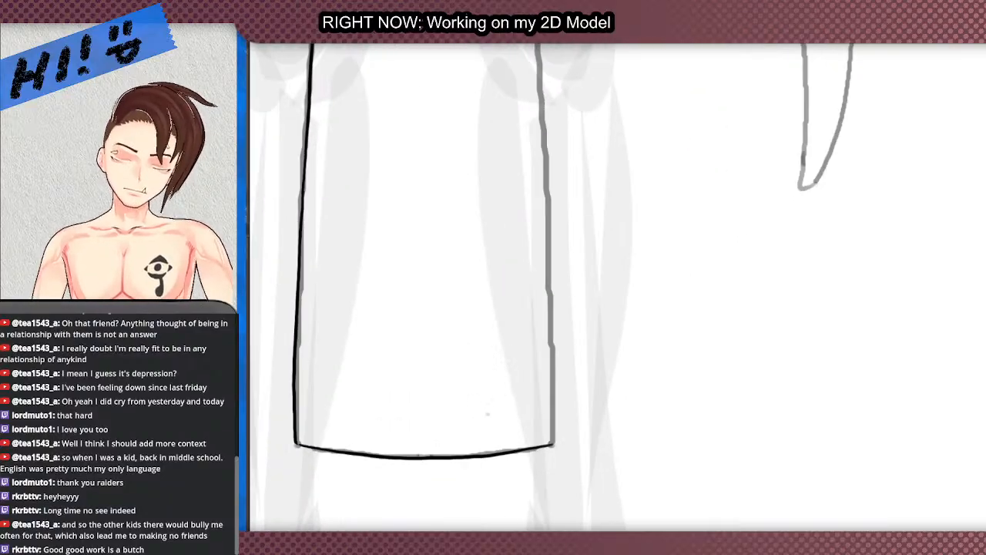
# Step: Ink the front panel's right-hand side edge from the knee down to the corner of the bottom hem
pyautogui.scroll(-3, 515, 339)
pyautogui.scroll(2, 527, 231)
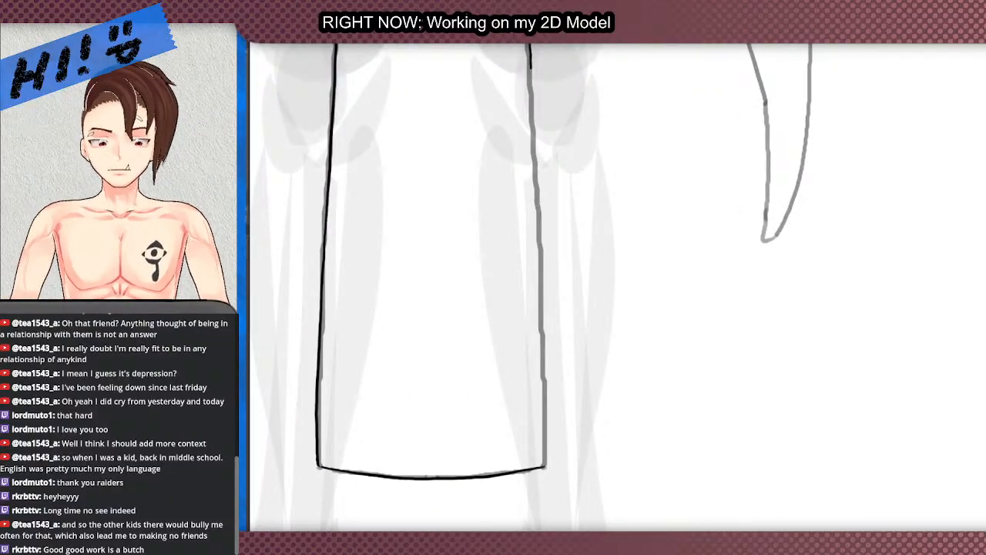
pyautogui.moveTo(531, 107); pyautogui.dragTo(545, 461)
pyautogui.scroll(-5, 436, 307)
pyautogui.scroll(-3, 407, 227)
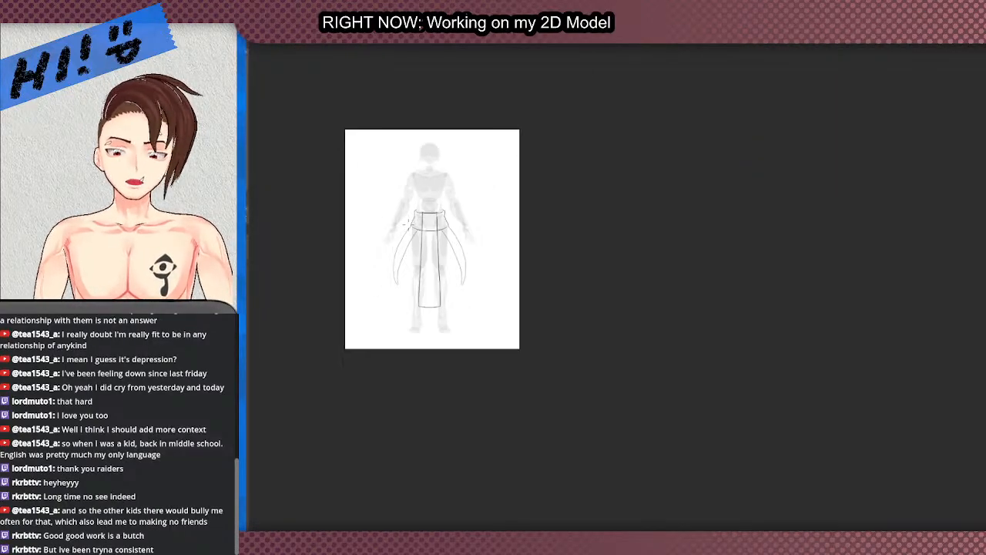
pyautogui.scroll(5, 398, 229)
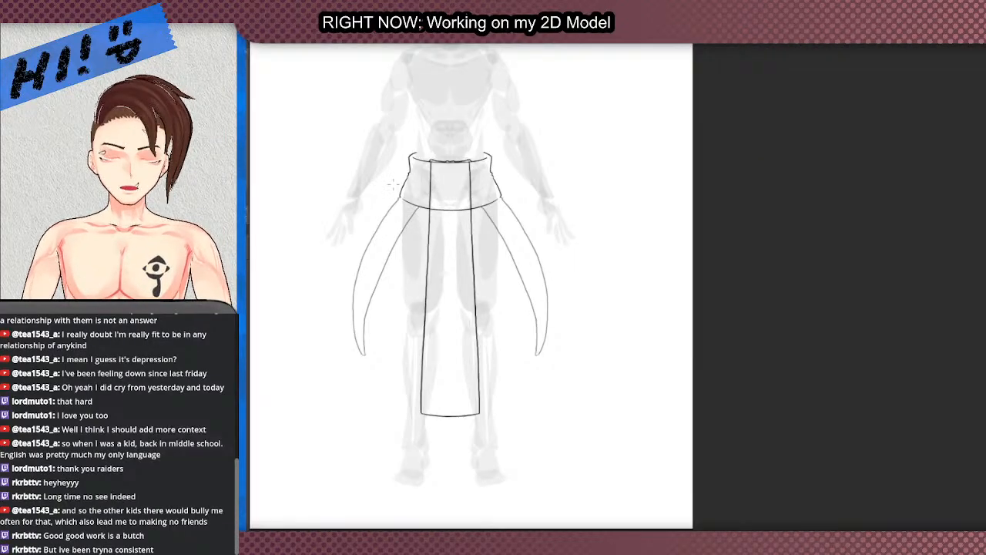
pyautogui.scroll(-5, 432, 58)
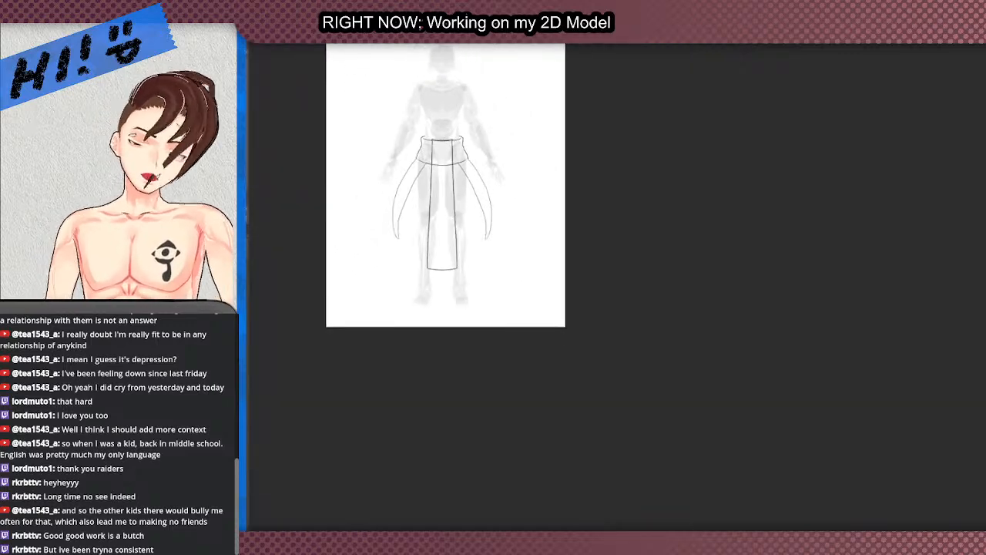
# Step: Try short starting strokes on the left-hand curved tail's inner and outer edges just below the hip hem
pyautogui.scroll(10, 430, 68)
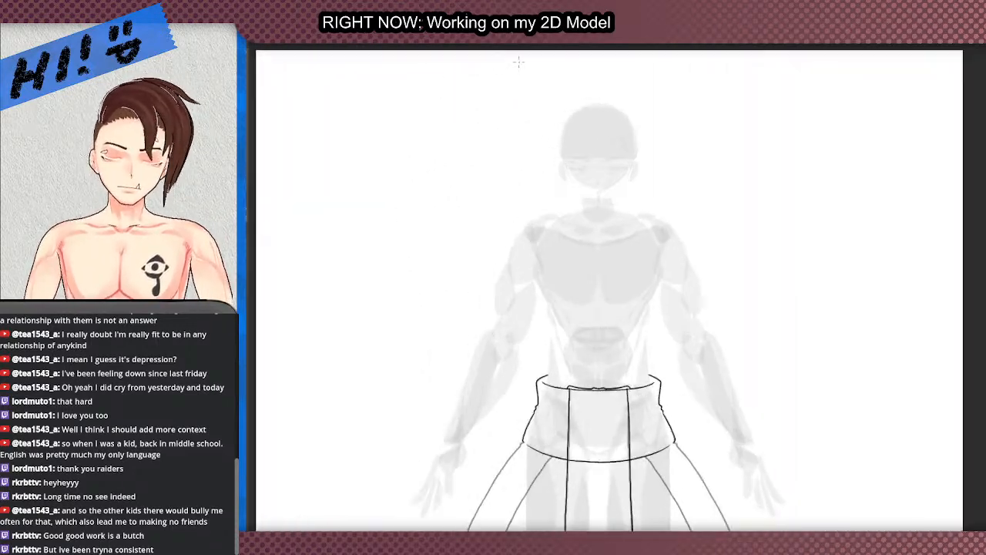
pyautogui.scroll(-8, 598, 192)
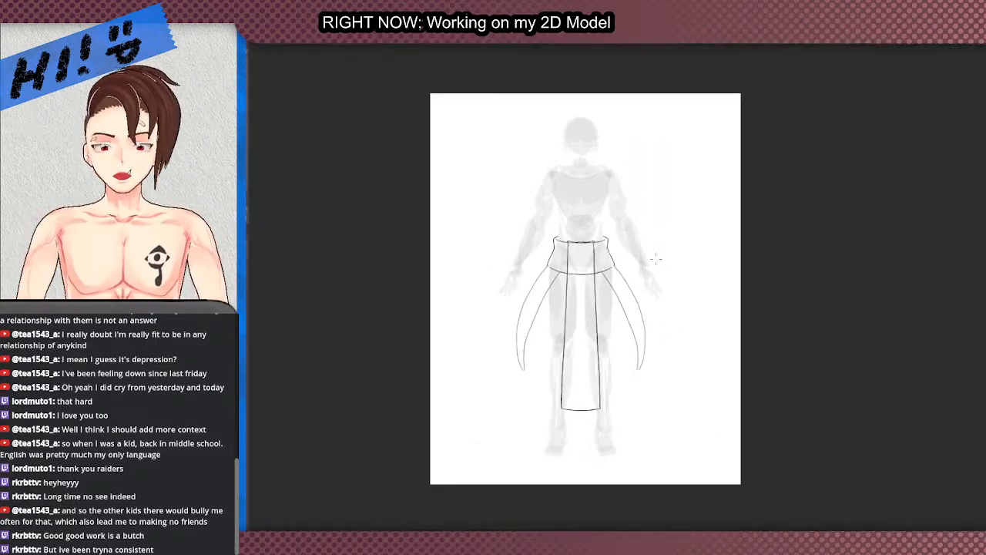
pyautogui.scroll(1, 617, 337)
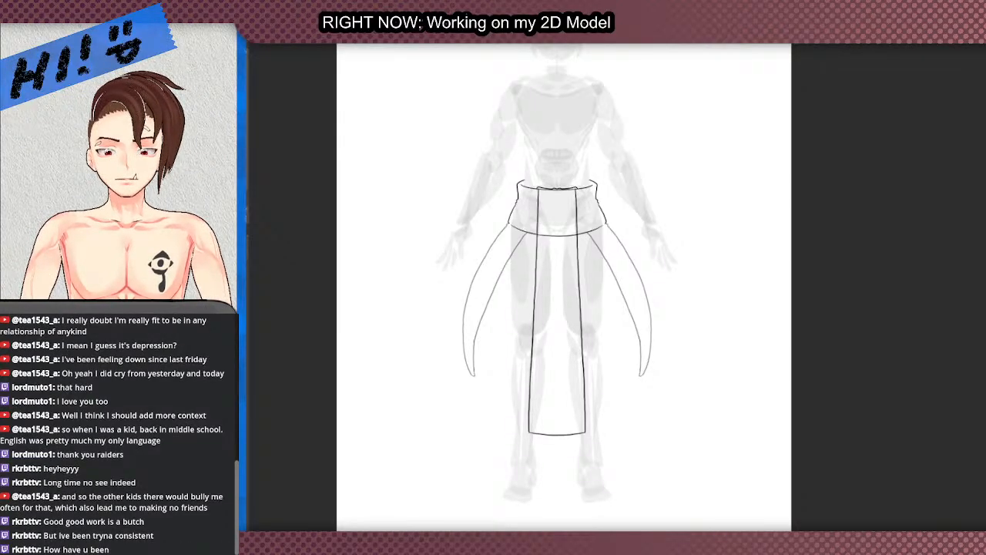
pyautogui.scroll(4, 703, 271)
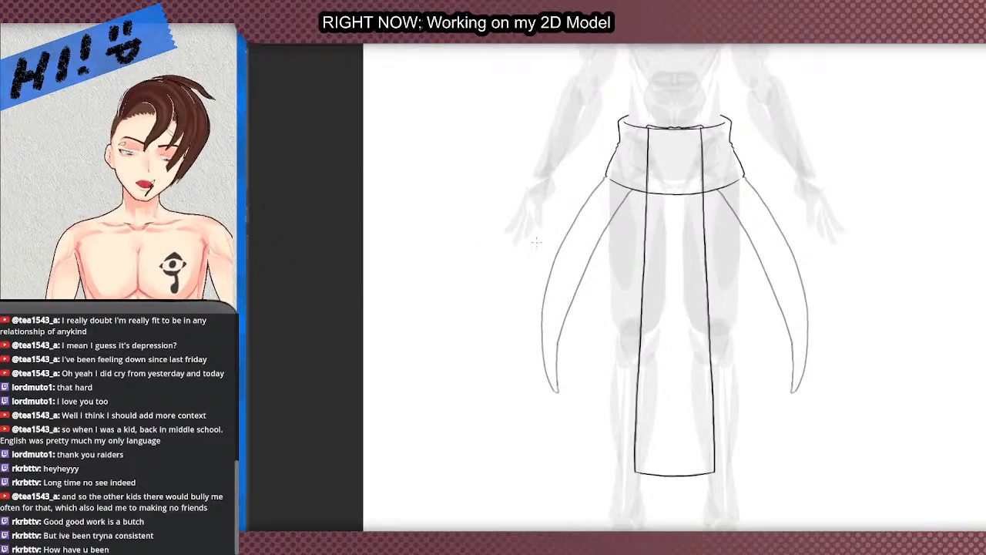
pyautogui.scroll(4, 669, 151)
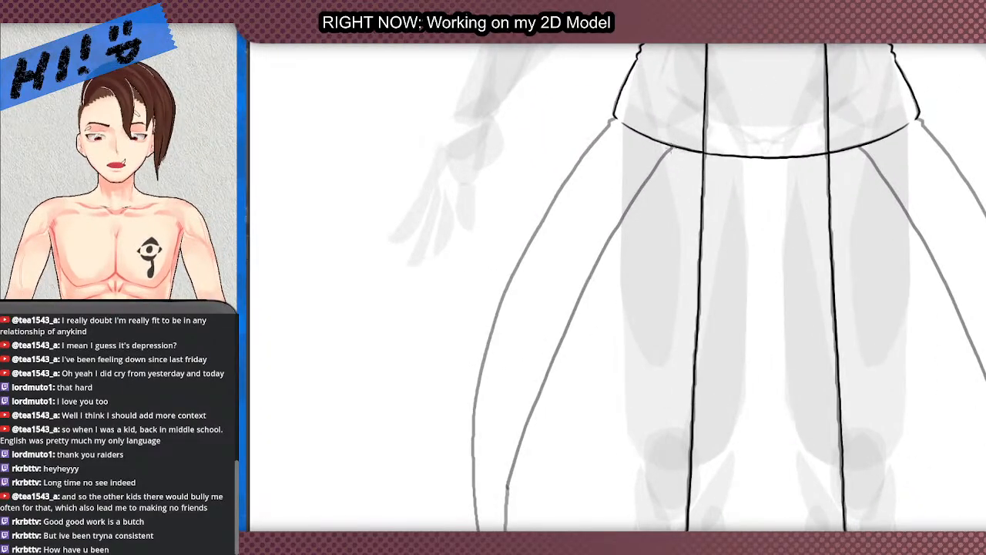
pyautogui.moveTo(669, 150); pyautogui.dragTo(656, 163)
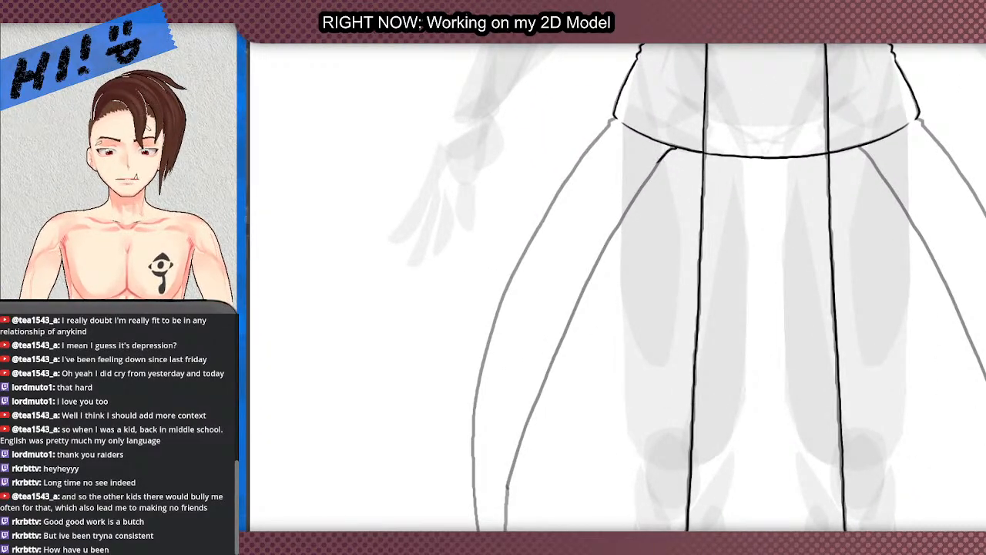
pyautogui.hotkey('ctrl', 'z')
pyautogui.moveTo(609, 125); pyautogui.dragTo(575, 162)
pyautogui.hotkey('ctrl', 'z')
# Step: Try to ink the left-hand tail's outer edge in one long stroke from the hip hem toward the tip
pyautogui.moveTo(606, 131)
pyautogui.mouseDown()
pyautogui.moveTo(559, 182)
pyautogui.moveTo(500, 296)
pyautogui.moveTo(471, 426)
pyautogui.moveTo(479, 532)
pyautogui.mouseUp()
pyautogui.scroll(-4, 462, 185)
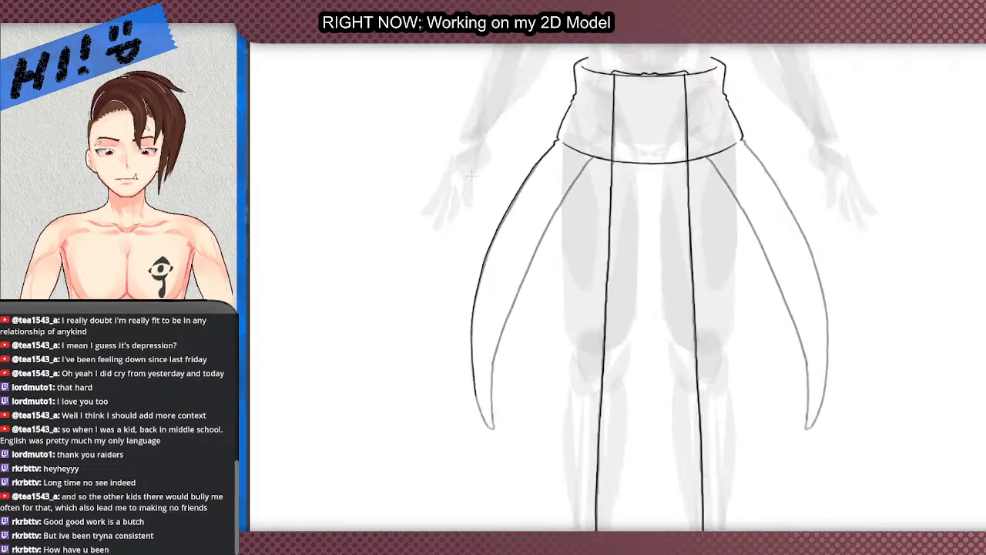
pyautogui.scroll(3, 467, 318)
pyautogui.scroll(-1, 467, 322)
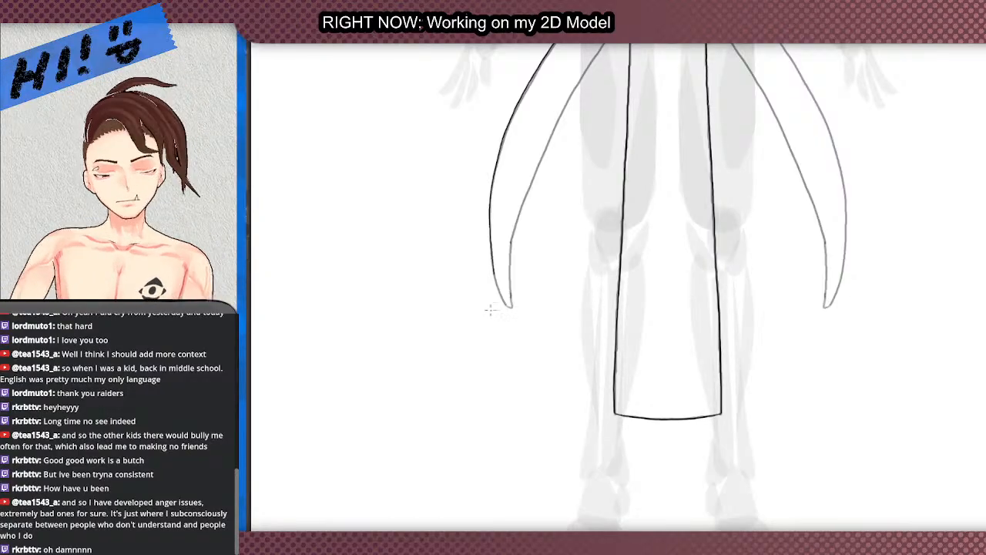
# Step: Try to ink the left-hand tail around its pointed tip and up the lowest part of its inner edge
pyautogui.scroll(8, 489, 302)
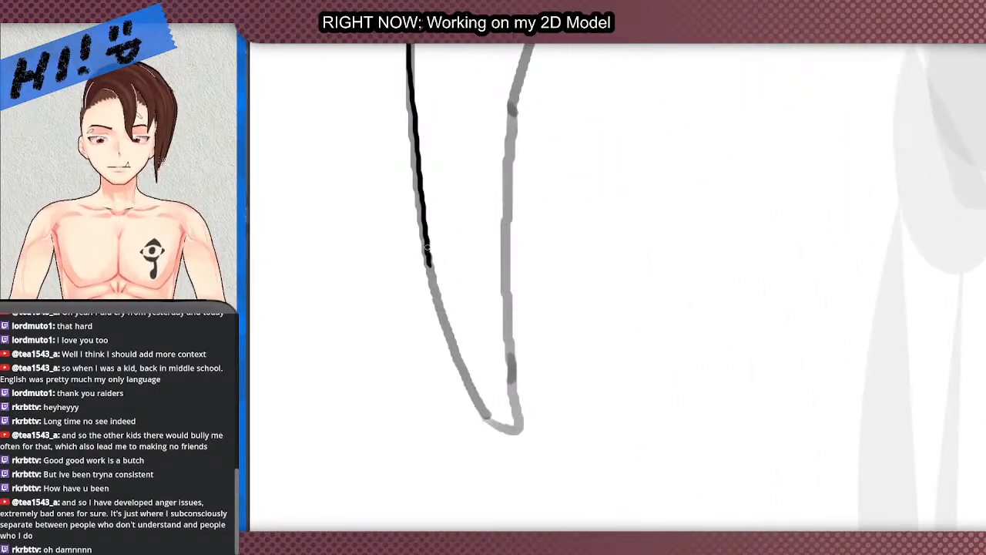
pyautogui.moveTo(429, 265)
pyautogui.mouseDown()
pyautogui.moveTo(470, 387)
pyautogui.moveTo(502, 428)
pyautogui.moveTo(521, 432)
pyautogui.moveTo(507, 259)
pyautogui.moveTo(514, 100)
pyautogui.moveTo(528, 44)
pyautogui.mouseUp()
pyautogui.scroll(-8, 477, 479)
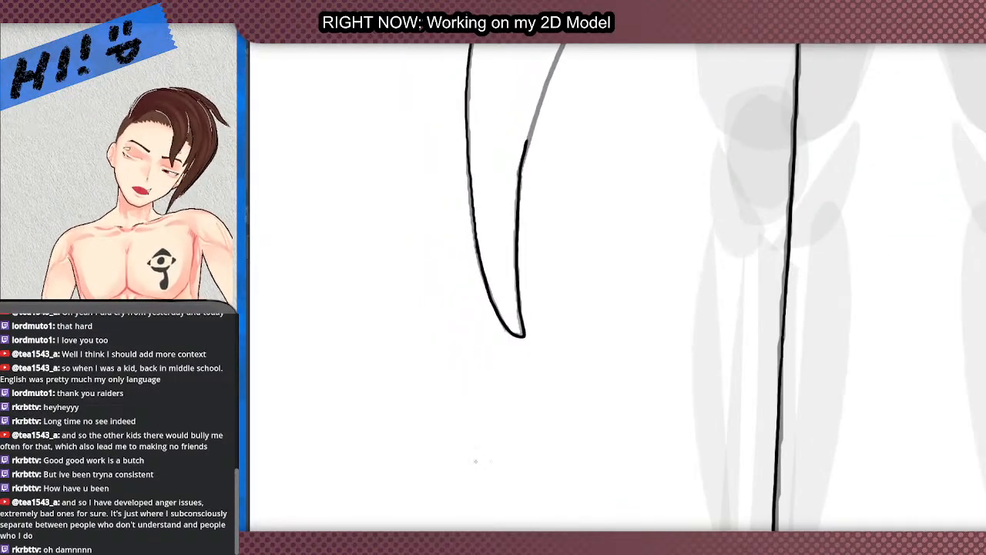
pyautogui.scroll(2, 477, 479)
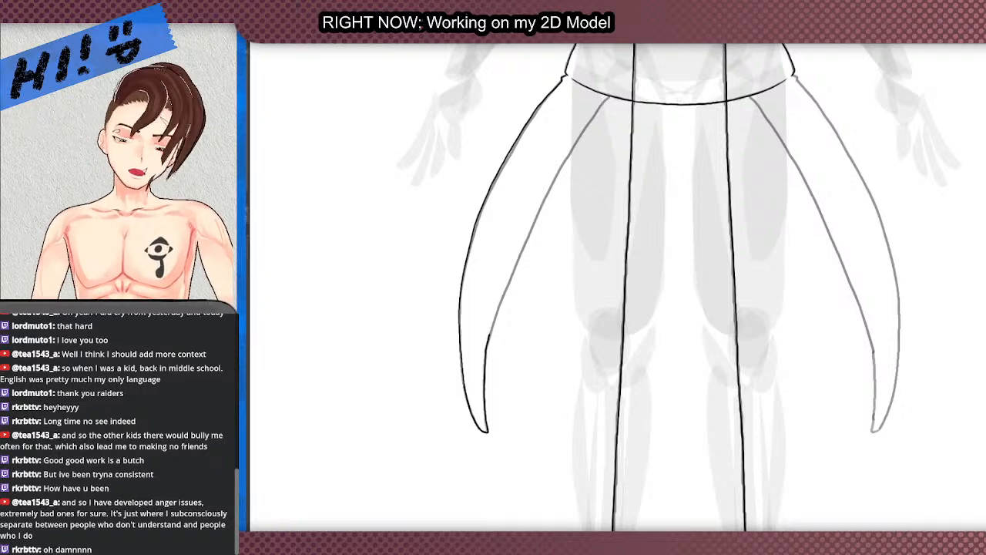
# Step: Rotate the canvas nearly upside down and undo the inked outline of the left-hand tail
pyautogui.moveTo(761, 403); pyautogui.dragTo(432, 266)
pyautogui.scroll(-5, 432, 266)
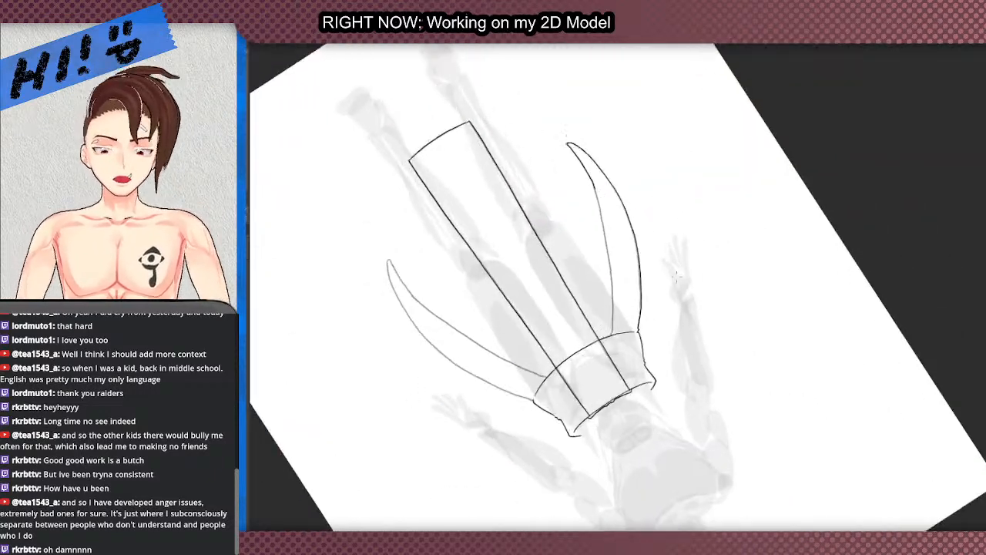
pyautogui.scroll(5, 647, 231)
pyautogui.moveTo(529, 159); pyautogui.dragTo(418, 73)
pyautogui.hotkey('ctrl', 'z')
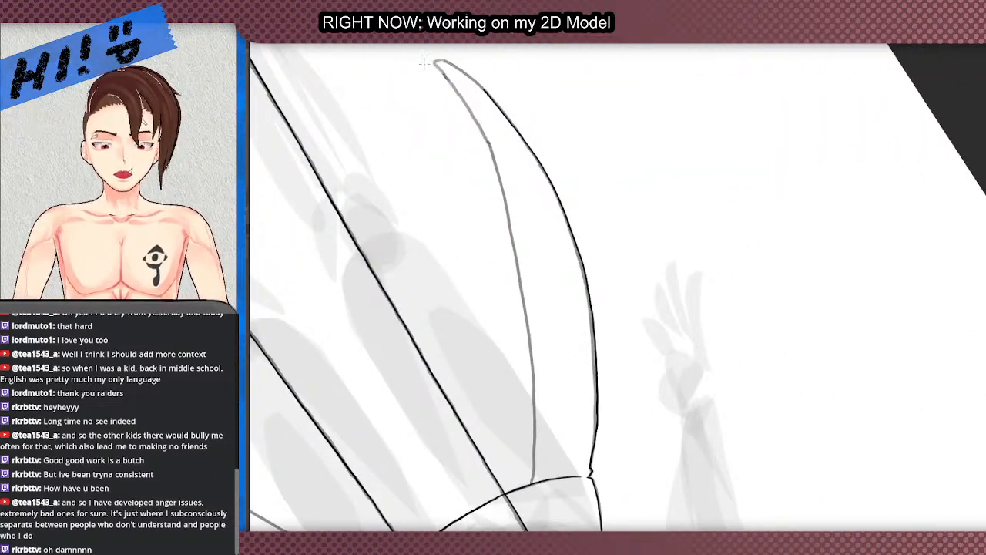
pyautogui.scroll(4, 455, 69)
pyautogui.hotkey('ctrl', 'z')
pyautogui.scroll(-5, 480, 128)
pyautogui.scroll(3, 527, 192)
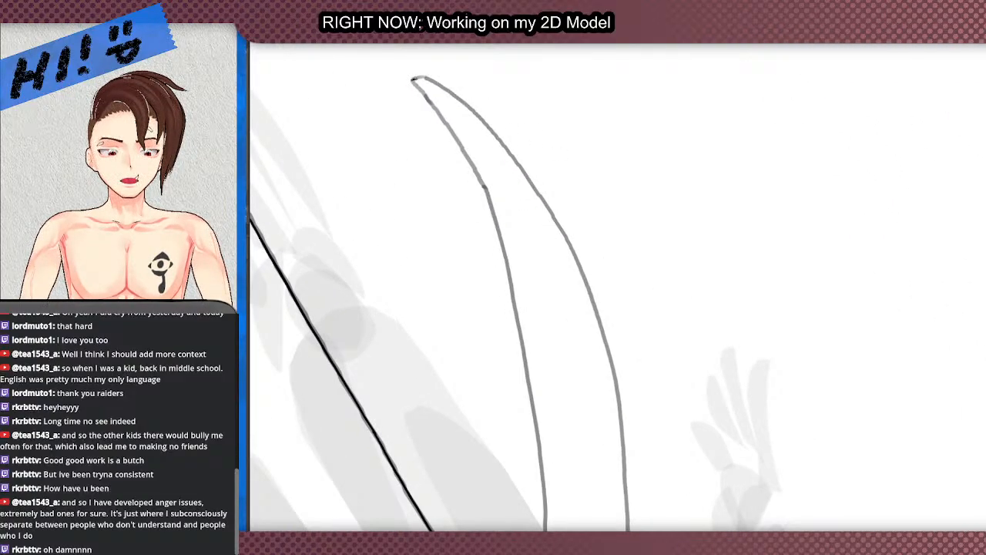
# Step: Ink the left-hand tail's outer edge along the sketch from the pointed tip to the hip hem
pyautogui.moveTo(432, 80)
pyautogui.mouseDown()
pyautogui.moveTo(524, 172)
pyautogui.moveTo(585, 277)
pyautogui.moveTo(612, 367)
pyautogui.moveTo(626, 493)
pyautogui.mouseUp()
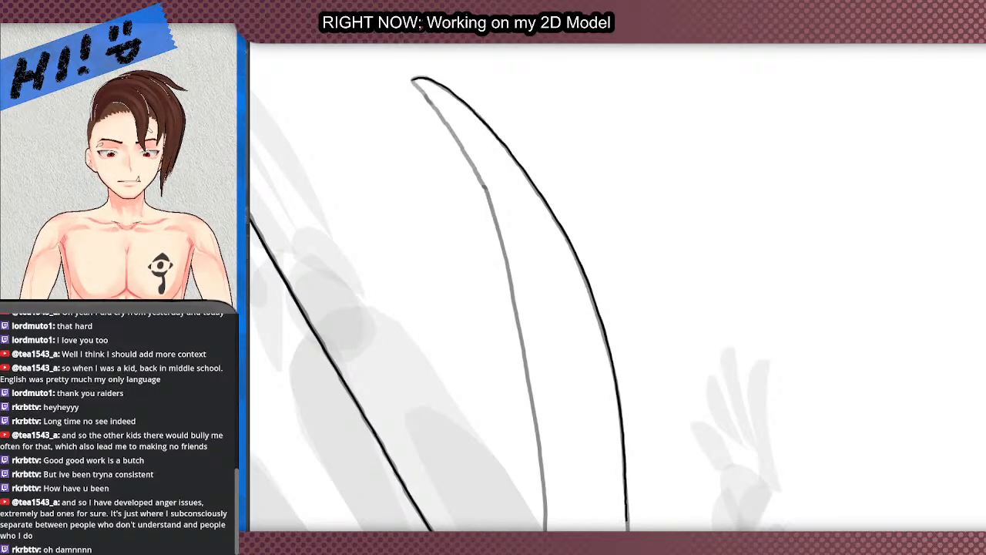
pyautogui.scroll(-3, 571, 227)
pyautogui.scroll(5, 581, 408)
pyautogui.moveTo(577, 437)
pyautogui.mouseDown()
pyautogui.moveTo(588, 427)
pyautogui.moveTo(591, 180)
pyautogui.mouseUp()
pyautogui.scroll(-4, 595, 287)
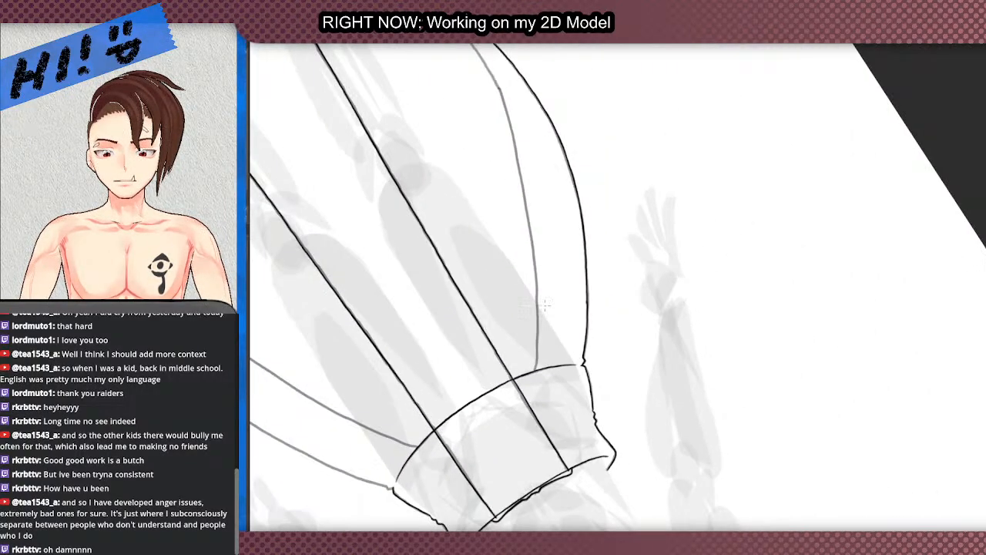
# Step: Ink the left-hand tail's inner edge from the pointed tip along the sketch to just short of the hip hem
pyautogui.scroll(-1, 533, 250)
pyautogui.scroll(9, 488, 96)
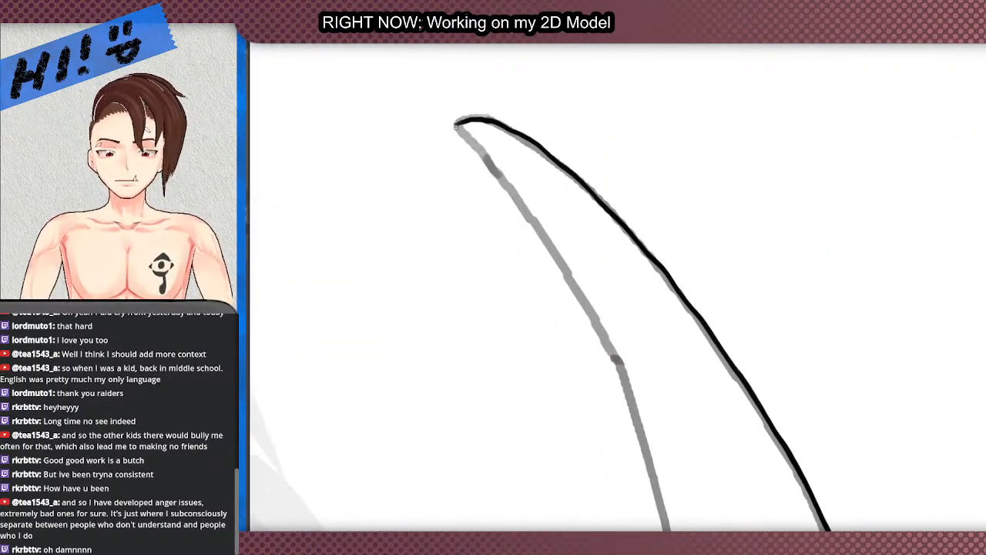
pyautogui.moveTo(459, 121)
pyautogui.mouseDown()
pyautogui.moveTo(608, 345)
pyautogui.moveTo(668, 530)
pyautogui.mouseUp()
pyautogui.scroll(-4, 496, 170)
pyautogui.scroll(-4, 508, 151)
pyautogui.scroll(6, 585, 341)
pyautogui.moveTo(494, 143); pyautogui.dragTo(556, 531)
pyautogui.scroll(-4, 539, 308)
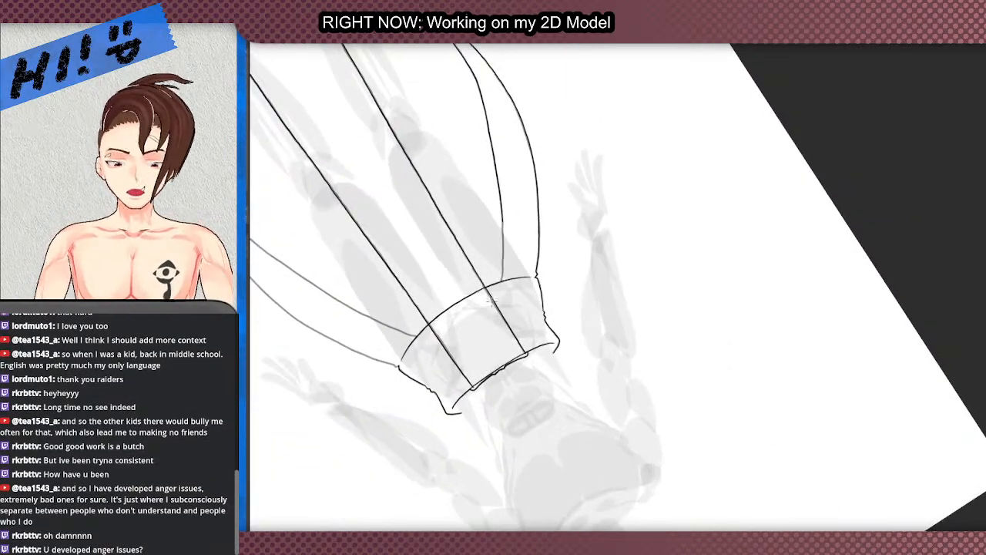
# Step: Finish the left-hand tail's inner edge by joining it to the hip hem
pyautogui.scroll(5, 492, 297)
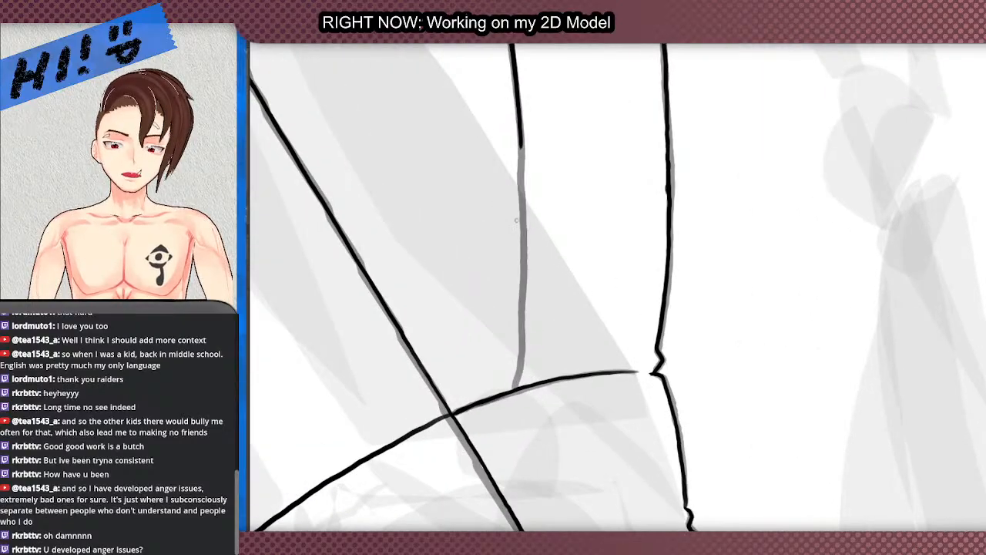
pyautogui.scroll(2, 511, 220)
pyautogui.moveTo(513, 106); pyautogui.dragTo(515, 349)
pyautogui.hotkey('ctrl', 'z')
pyautogui.moveTo(514, 110)
pyautogui.mouseDown()
pyautogui.moveTo(509, 386)
pyautogui.moveTo(495, 450)
pyautogui.mouseUp()
pyautogui.scroll(-5, 570, 285)
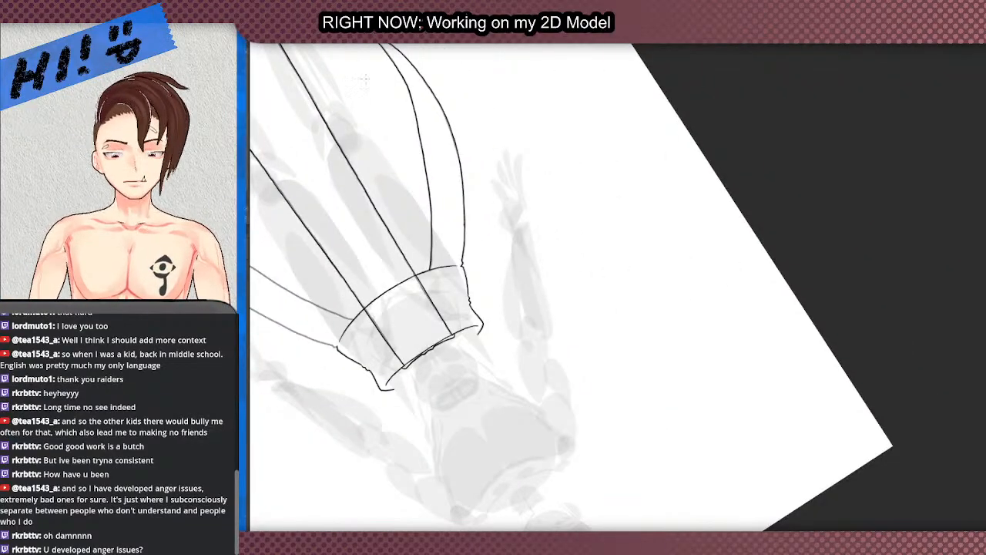
# Step: Reset the canvas rotation to upright and examine the inked left-hand tail against the sketched right-hand one
pyautogui.scroll(-5, 386, 185)
pyautogui.scroll(3, 372, 177)
pyautogui.scroll(-3, 570, 258)
pyautogui.scroll(1, 368, 180)
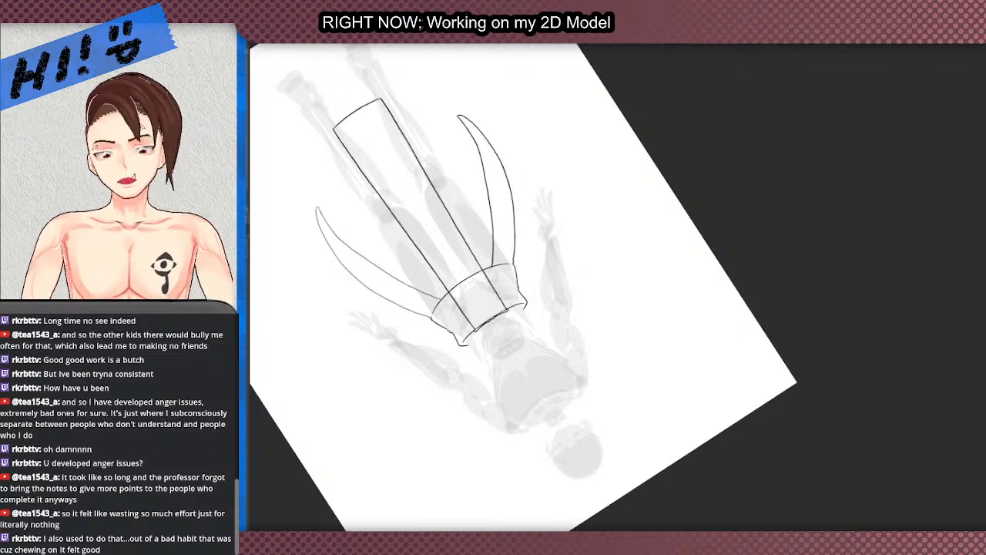
pyautogui.press('5')
pyautogui.scroll(-8, 625, 284)
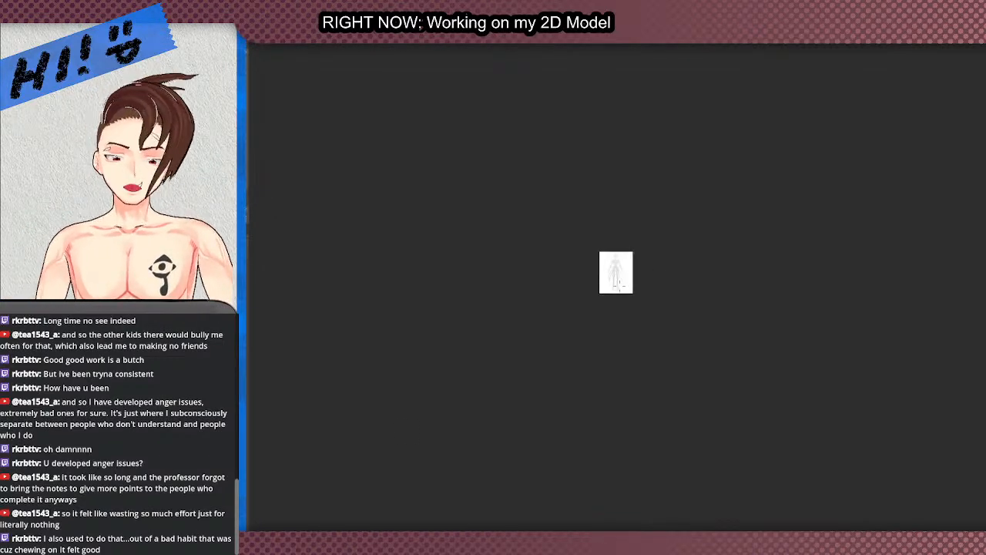
pyautogui.scroll(2, 621, 280)
pyautogui.scroll(-2, 620, 275)
pyautogui.scroll(10, 616, 278)
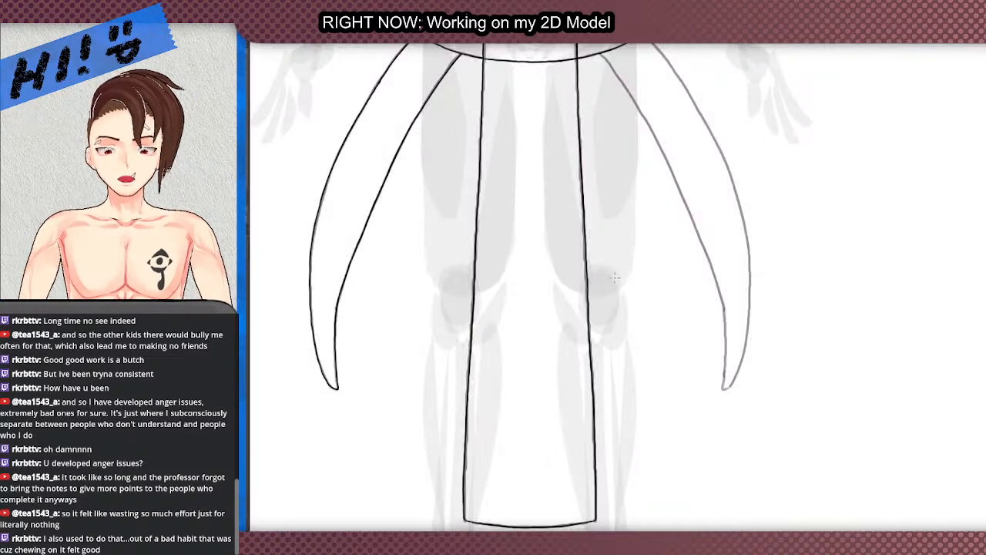
pyautogui.scroll(2, 601, 279)
pyautogui.scroll(-8, 490, 253)
pyautogui.scroll(6, 487, 263)
pyautogui.scroll(-3, 614, 245)
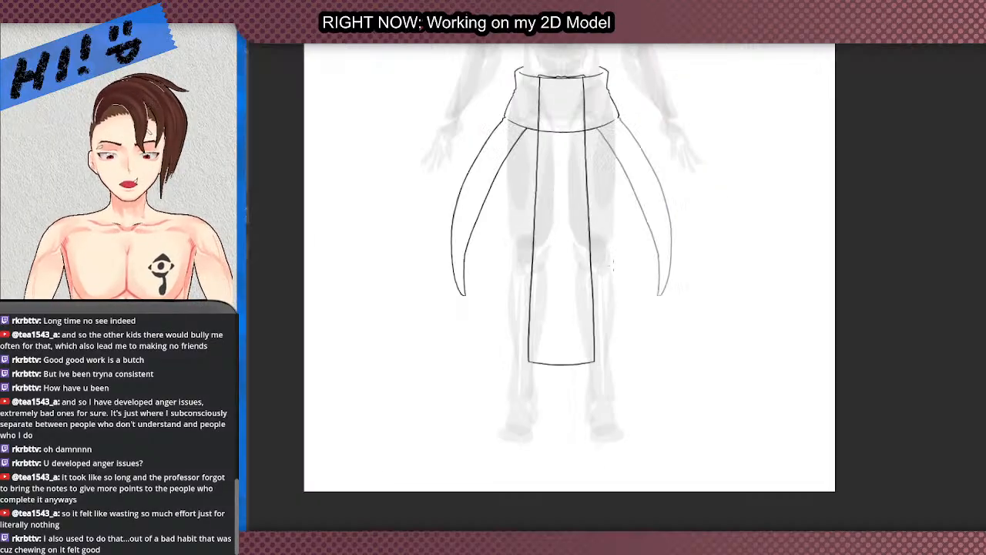
# Step: Ink the upper part of the right-hand tail's outer edge along the sketch, starting at the hip corner
pyautogui.scroll(2, 657, 178)
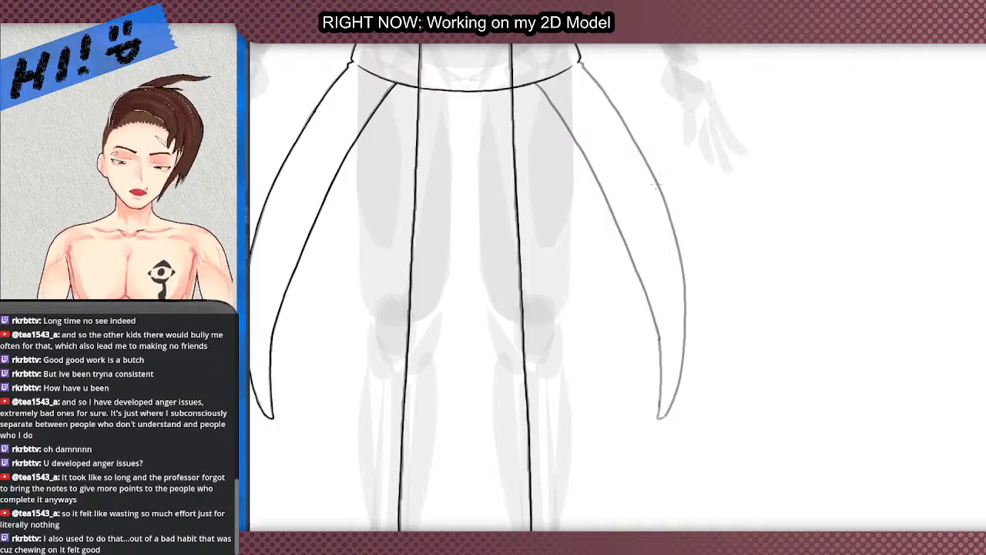
pyautogui.scroll(-2, 459, 143)
pyautogui.scroll(5, 528, 90)
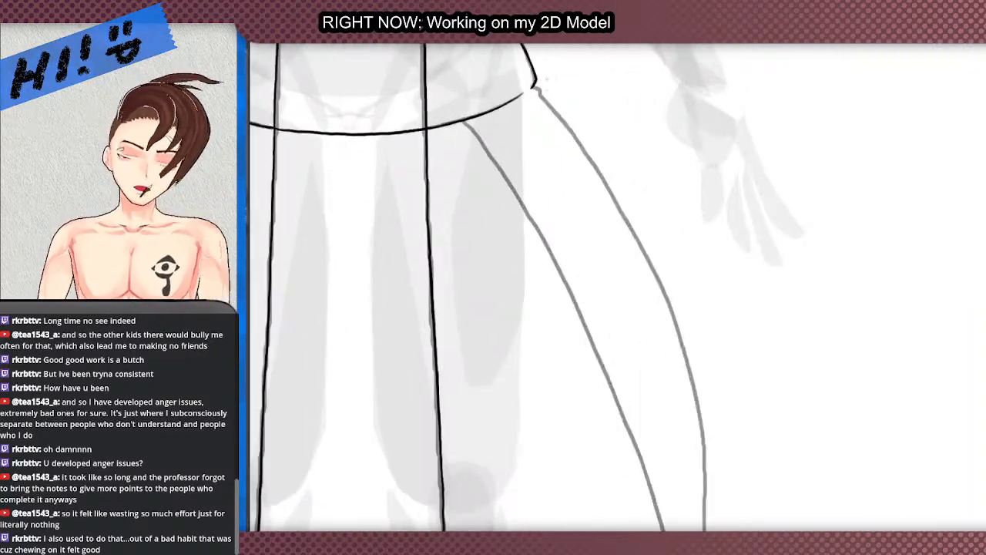
pyautogui.scroll(-3, 538, 100)
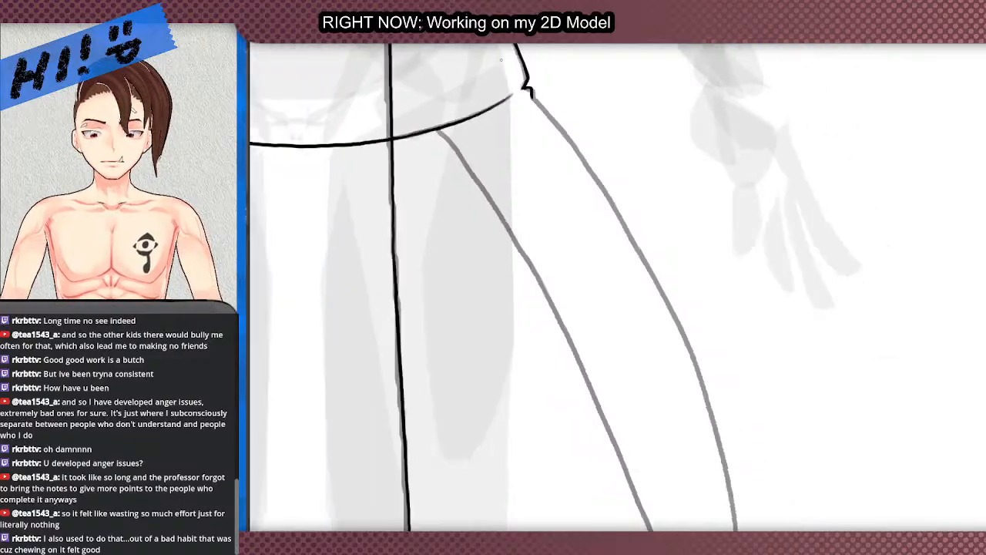
pyautogui.scroll(3, 542, 86)
pyautogui.moveTo(487, 69)
pyautogui.mouseDown()
pyautogui.moveTo(617, 231)
pyautogui.moveTo(720, 423)
pyautogui.moveTo(759, 530)
pyautogui.mouseUp()
pyautogui.scroll(-2, 758, 531)
pyautogui.scroll(-7, 539, 186)
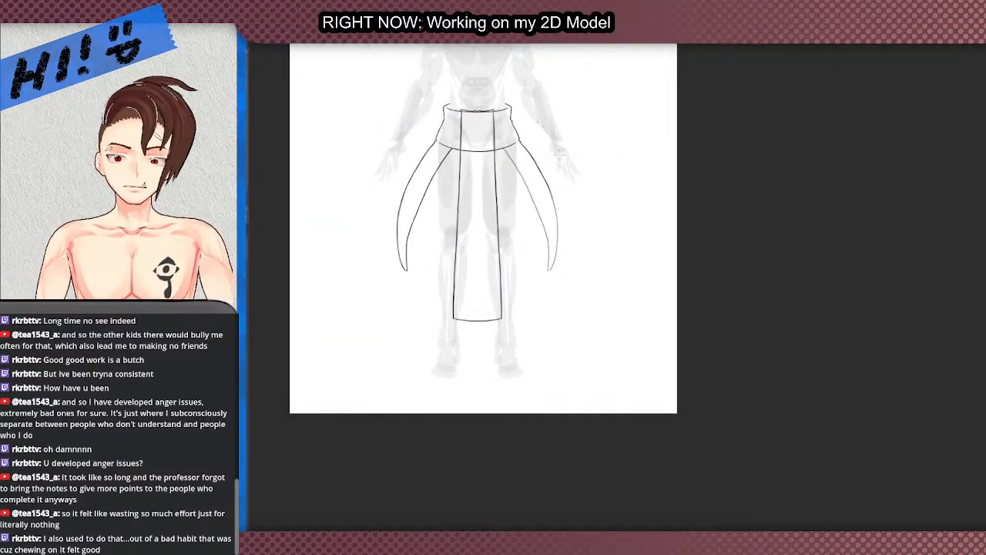
# Step: Continue the right-hand tail's outer edge down along the sketch through its outward bulge
pyautogui.scroll(4, 590, 270)
pyautogui.scroll(2, 559, 401)
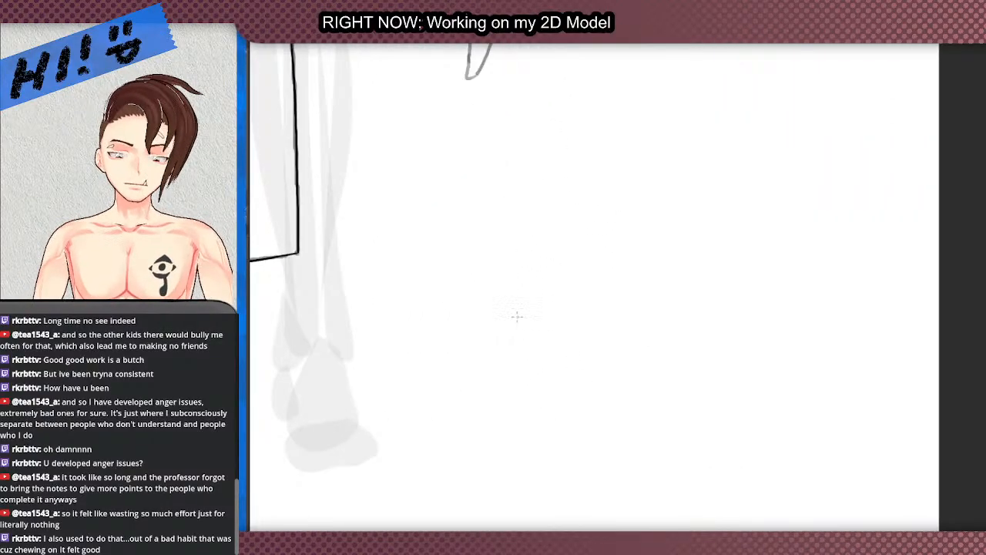
pyautogui.scroll(-6, 512, 299)
pyautogui.scroll(10, 479, 308)
pyautogui.moveTo(476, 61)
pyautogui.mouseDown()
pyautogui.moveTo(512, 248)
pyautogui.moveTo(513, 402)
pyautogui.moveTo(490, 530)
pyautogui.mouseUp()
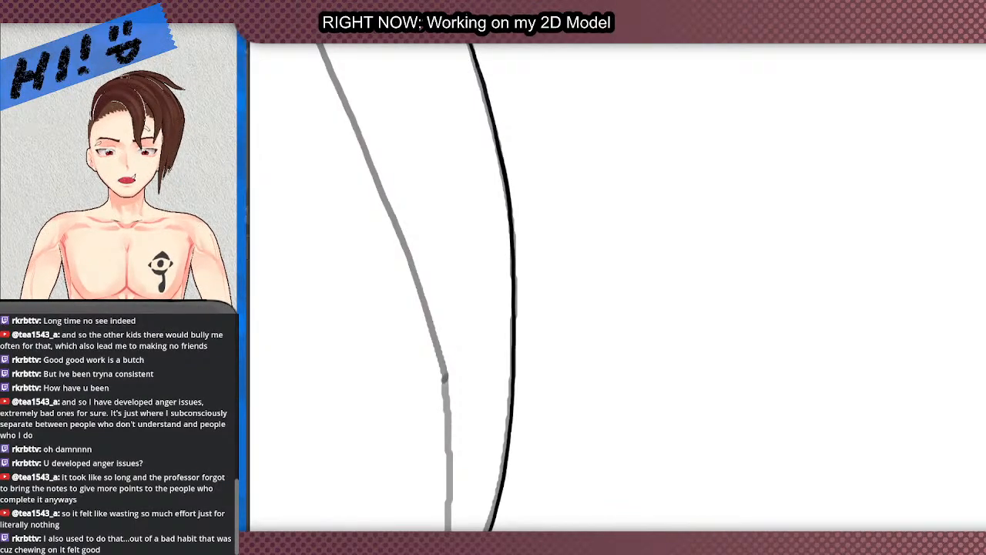
# Step: Finish the right-hand tail's outer edge by inking the lower curve around to the pointed tip
pyautogui.scroll(-5, 502, 231)
pyautogui.scroll(8, 508, 339)
pyautogui.moveTo(525, 301)
pyautogui.mouseDown()
pyautogui.moveTo(488, 382)
pyautogui.moveTo(437, 417)
pyautogui.mouseUp()
pyautogui.scroll(-4, 464, 393)
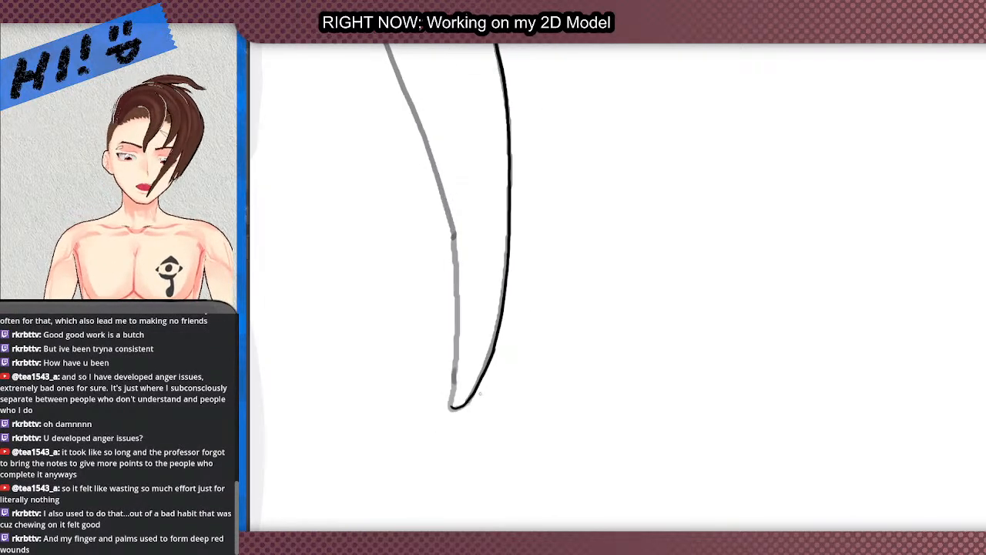
pyautogui.scroll(-4, 481, 394)
# Step: Ink the lower part of the right-hand tail's inner edge from the pointed tip upward along the sketch
pyautogui.scroll(3, 479, 386)
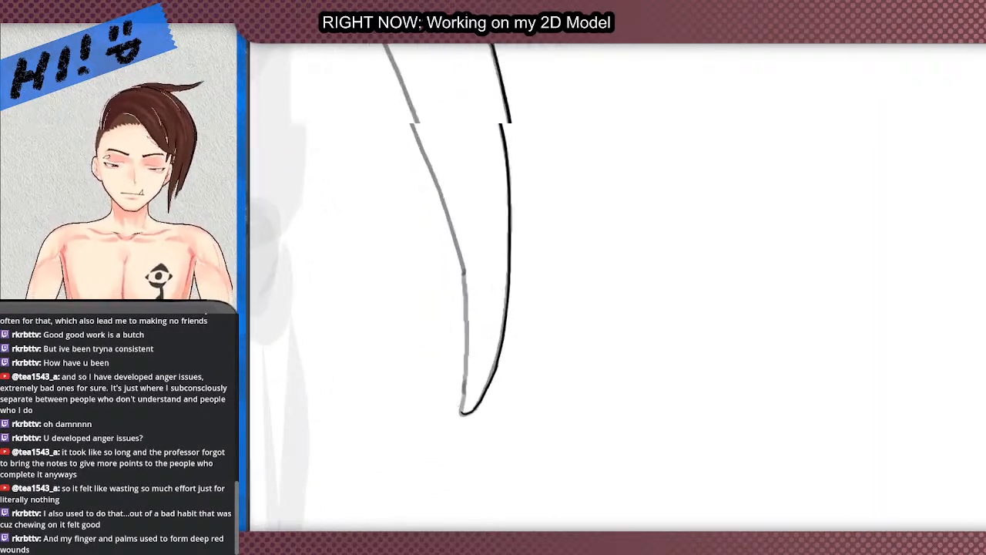
pyautogui.moveTo(462, 411)
pyautogui.mouseDown()
pyautogui.moveTo(463, 238)
pyautogui.moveTo(431, 133)
pyautogui.mouseUp()
pyautogui.scroll(-4, 452, 296)
pyautogui.scroll(2, 384, 122)
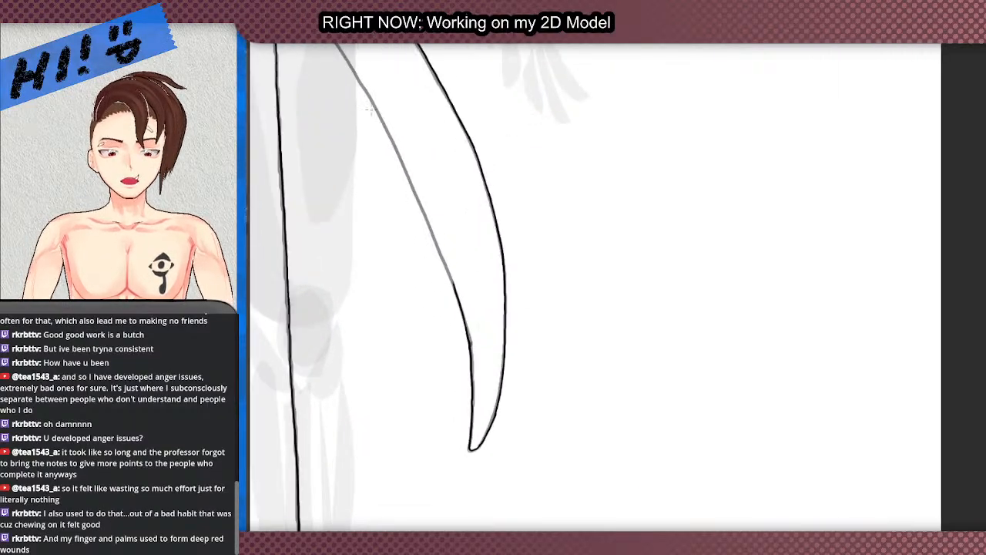
pyautogui.scroll(-4, 383, 121)
pyautogui.scroll(3, 383, 121)
pyautogui.moveTo(311, 79); pyautogui.dragTo(413, 241)
pyautogui.scroll(-5, 399, 136)
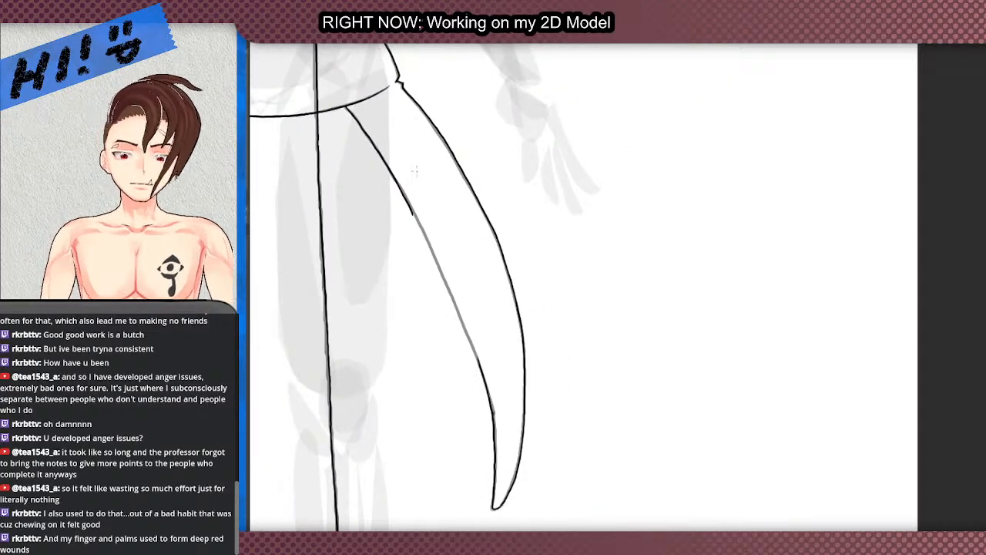
pyautogui.scroll(4, 409, 170)
pyautogui.hotkey('ctrl', 'z')
# Step: Complete the right-hand tail's inner edge with one stroke from the hip hem down to the inked lower part
pyautogui.moveTo(318, 71)
pyautogui.mouseDown()
pyautogui.moveTo(422, 235)
pyautogui.moveTo(498, 421)
pyautogui.mouseUp()
pyautogui.scroll(-6, 478, 373)
pyautogui.scroll(4, 303, 208)
pyautogui.scroll(2, 303, 208)
pyautogui.scroll(-3, 322, 79)
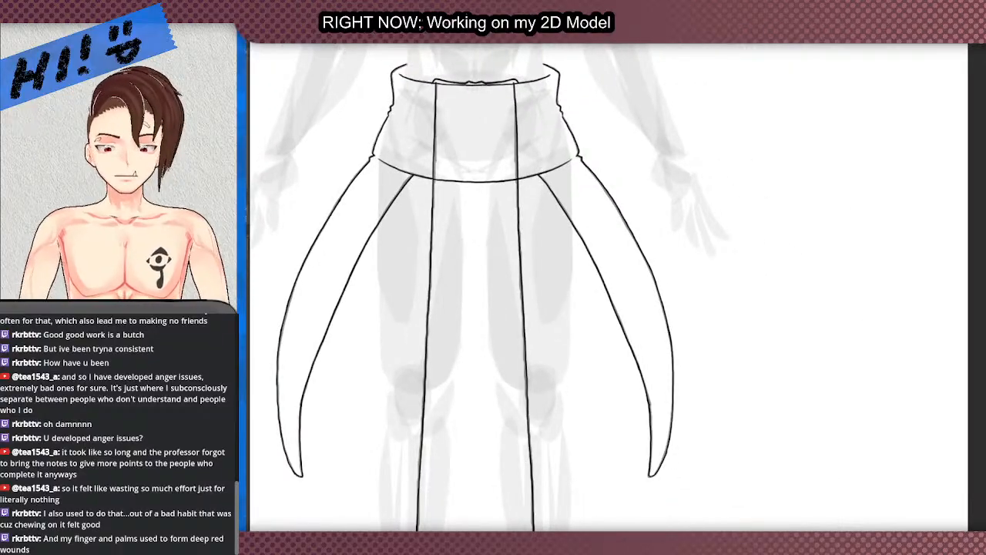
pyautogui.scroll(-3, 462, 139)
pyautogui.scroll(1, 520, 173)
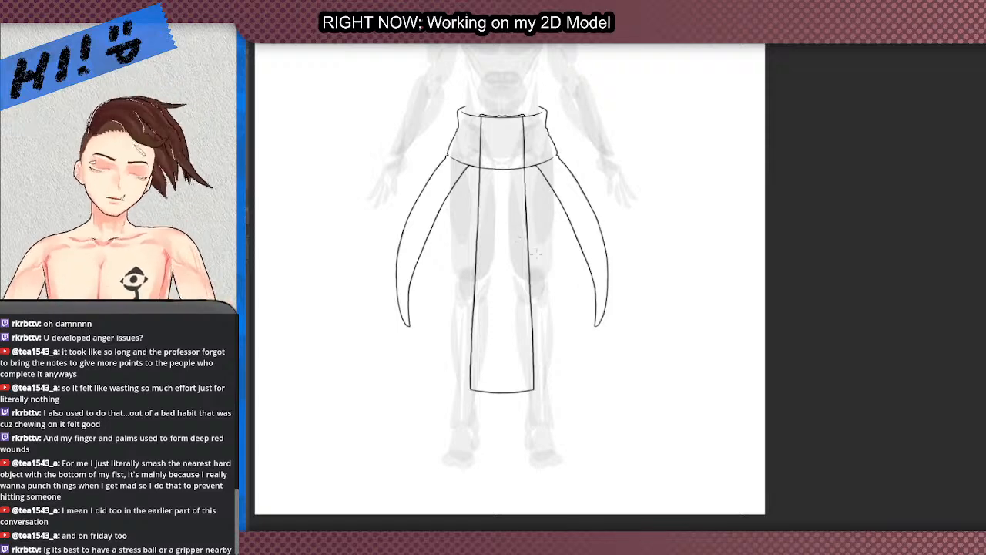
# Step: Show the arm line art again and review the waist skirt and side tails on the full figure
pyautogui.scroll(-4, 867, 440)
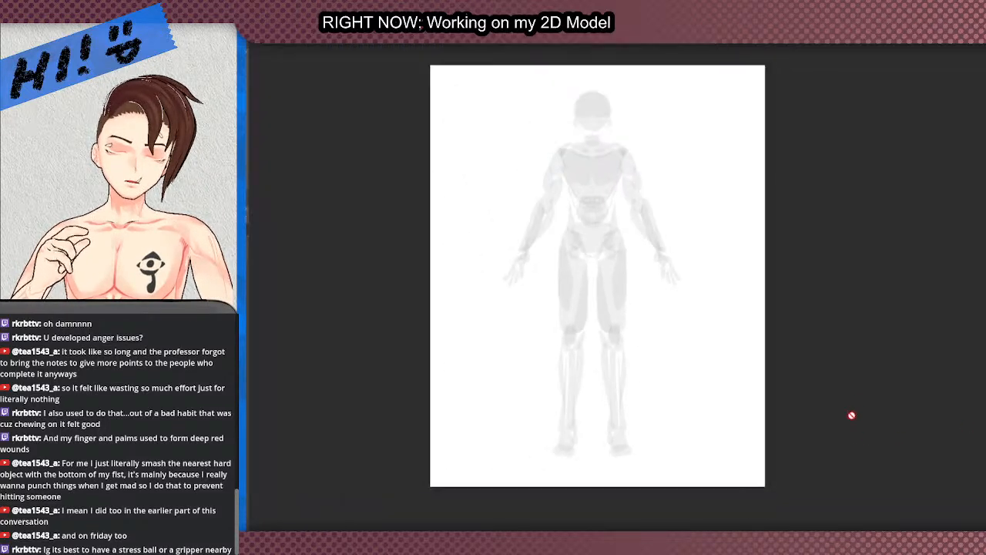
pyautogui.scroll(1, 929, 353)
pyautogui.scroll(-3, 929, 352)
pyautogui.scroll(2, 930, 353)
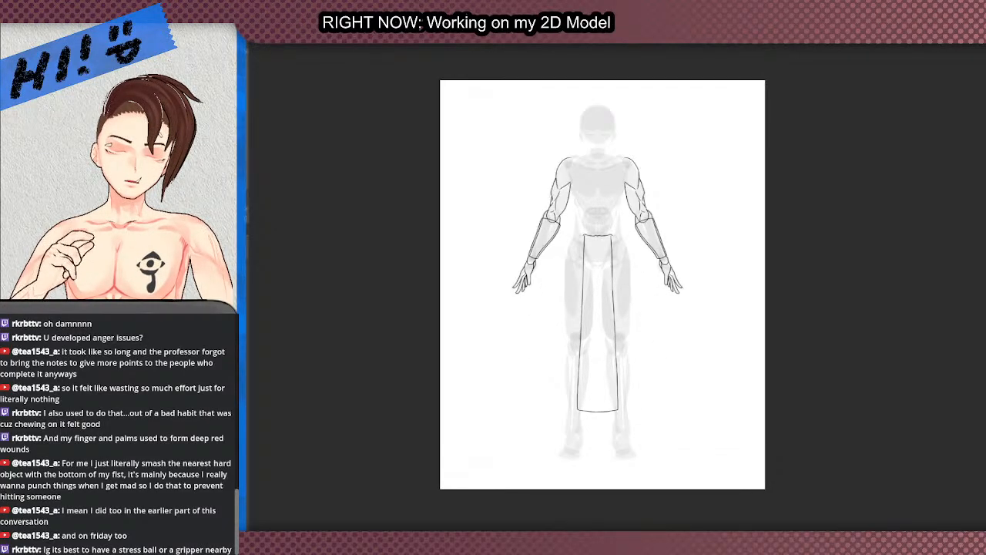
pyautogui.scroll(5, 771, 374)
pyautogui.scroll(-2, 524, 342)
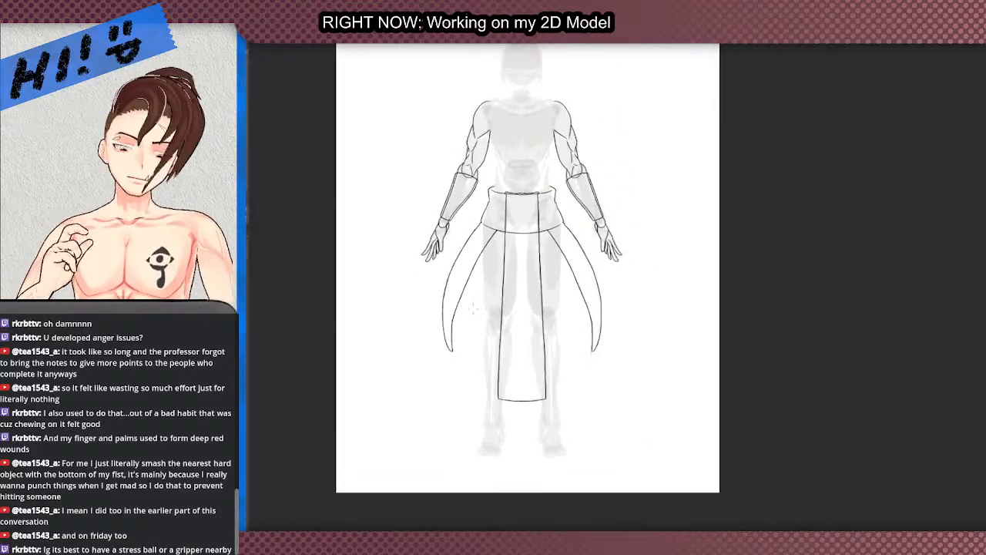
pyautogui.scroll(4, 539, 224)
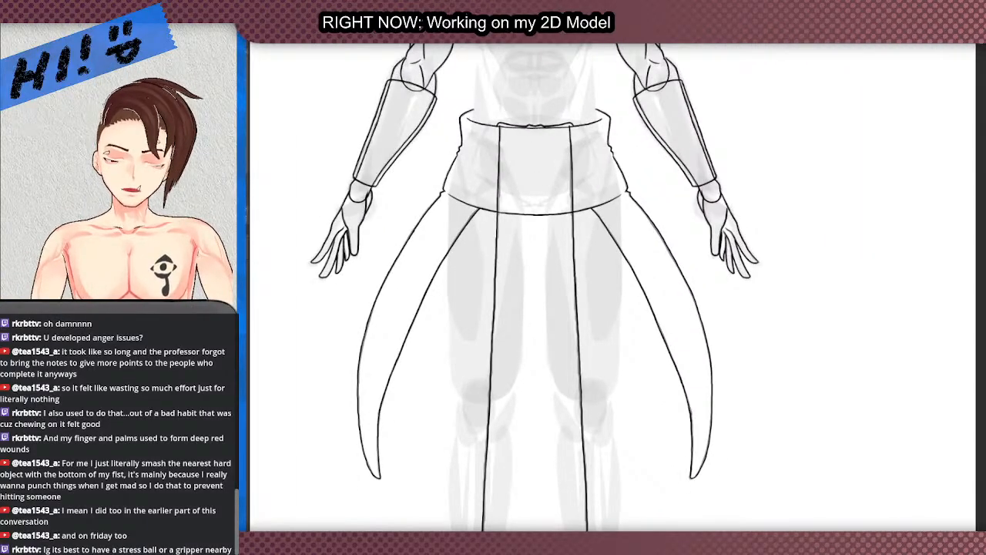
# Step: Begin a polyline selection of the left-hand tail, following the hip hem from its inner edge to the hip corner
pyautogui.scroll(8, 537, 223)
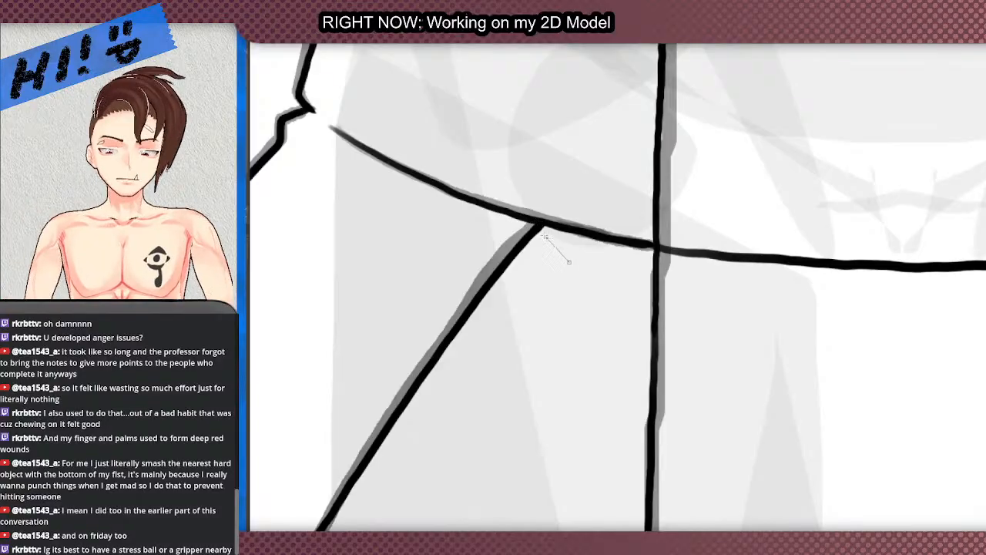
pyautogui.click(546, 227)
pyautogui.click(507, 218)
pyautogui.click(383, 212)
pyautogui.click(329, 162)
pyautogui.click(310, 119)
pyautogui.click(297, 103)
pyautogui.click(270, 90)
pyautogui.scroll(-4, 468, 200)
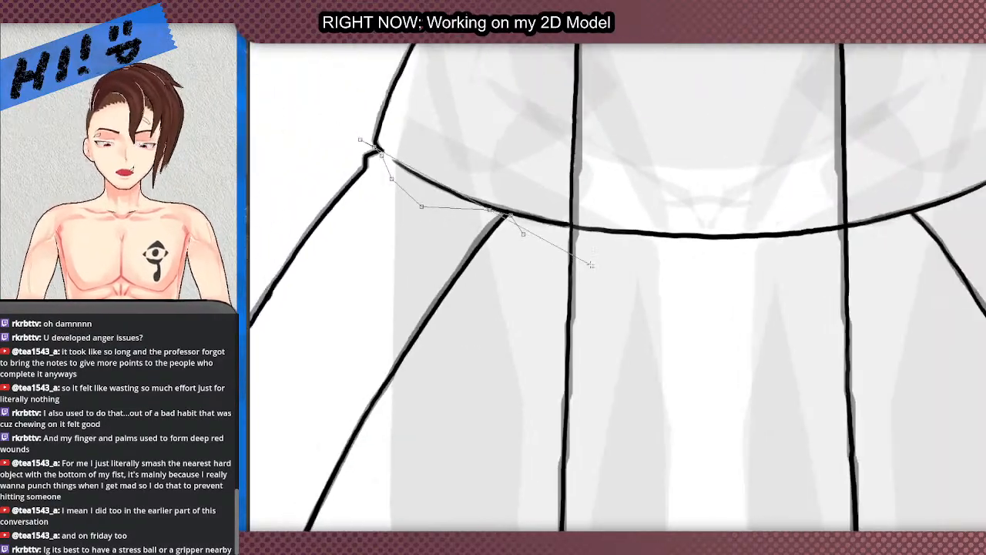
# Step: Carry the polyline selection down around the left-hand tail's outer side and tip, and close it at the hem
pyautogui.scroll(-5, 587, 265)
pyautogui.click(465, 233)
pyautogui.click(433, 319)
pyautogui.click(422, 371)
pyautogui.click(441, 439)
pyautogui.click(468, 449)
pyautogui.click(506, 356)
pyautogui.click(514, 268)
pyautogui.scroll(5, 520, 245)
pyautogui.click(525, 231)
pyautogui.scroll(-3, 498, 191)
pyautogui.scroll(2, 501, 239)
# Step: Cut the selected left-hand tail, paste it back in place and clear the selection
pyautogui.press('Delete')
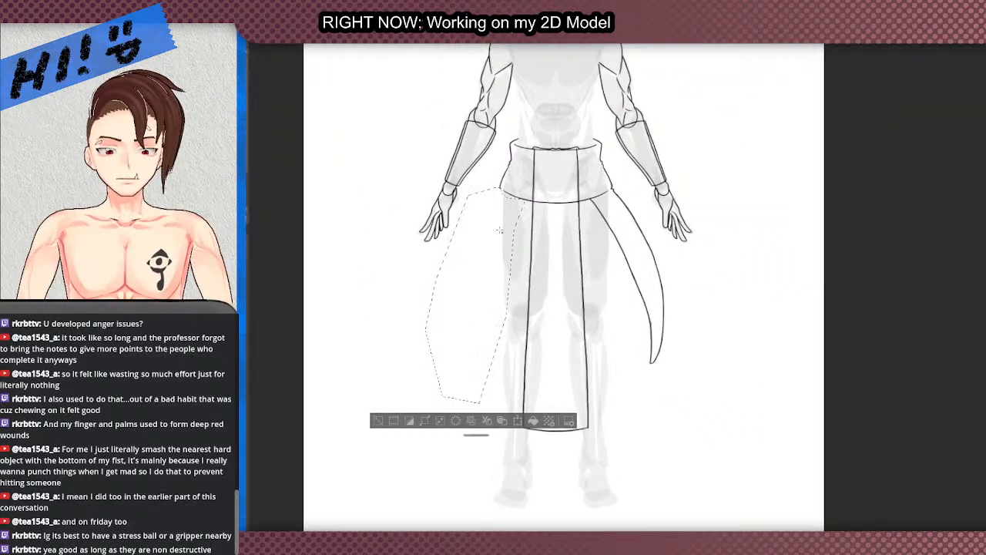
pyautogui.hotkey('ctrl', 'v')
pyautogui.click(378, 421)
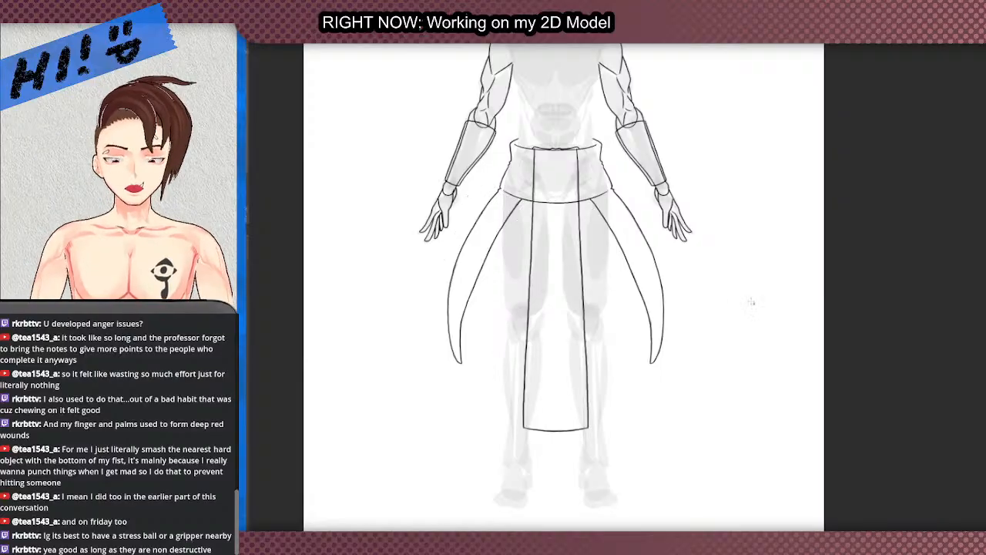
pyautogui.scroll(3, 738, 309)
pyautogui.click(723, 334)
pyautogui.click(630, 421)
pyautogui.click(543, 458)
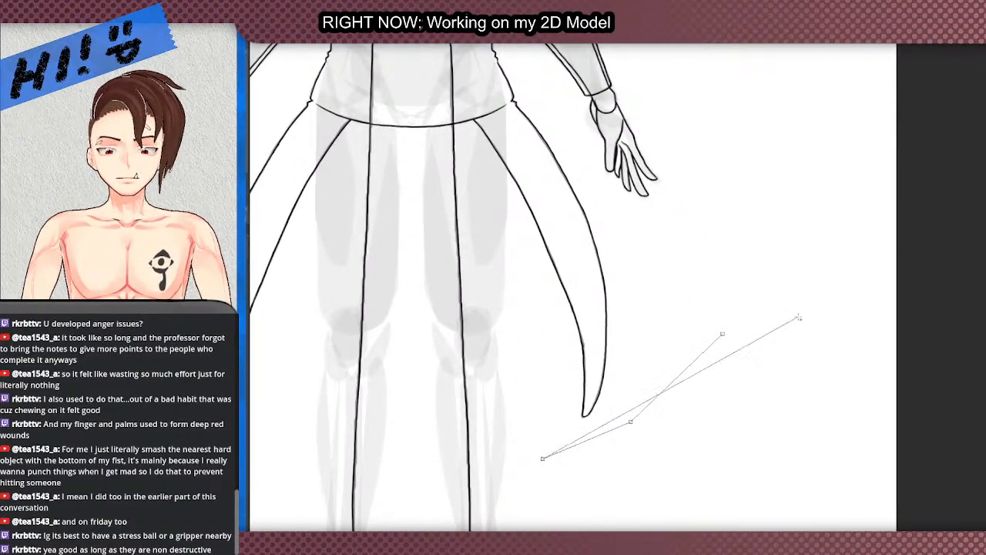
pyautogui.click(723, 333)
pyautogui.click(542, 473)
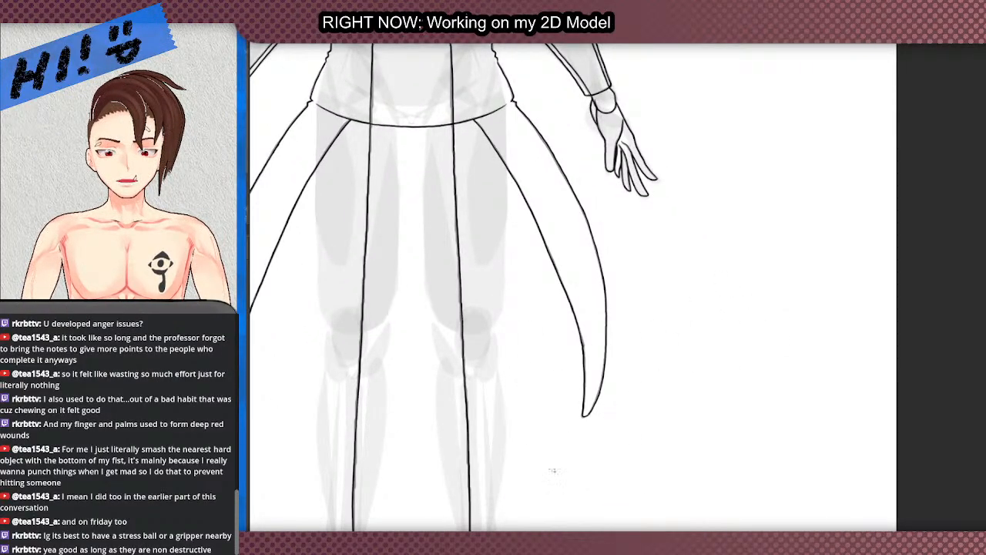
pyautogui.hotkey('ctrl', '0')
pyautogui.hotkey('ctrl', 'z')
pyautogui.hotkey('ctrl', 'y')
# Step: Draw a rounded top for the left-hand tail inside the waistband, curving from the hip corner back to its inner edge
pyautogui.scroll(5, 686, 224)
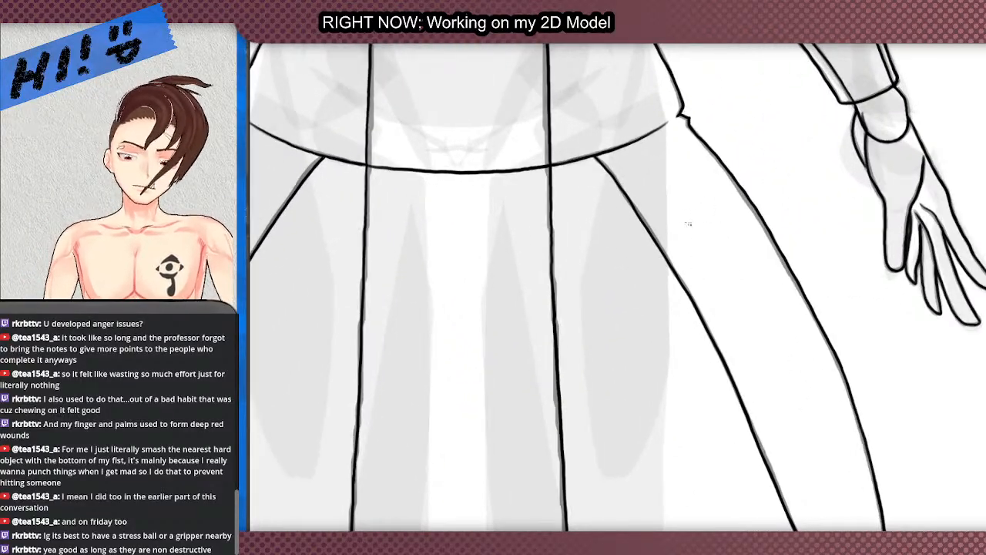
pyautogui.scroll(2, 686, 224)
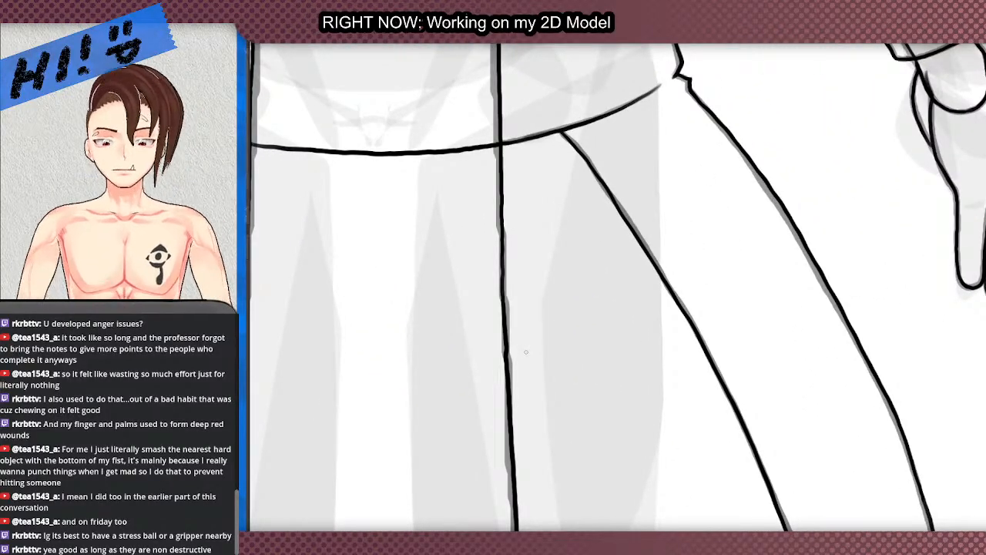
pyautogui.scroll(-8, 526, 352)
pyautogui.scroll(2, 471, 281)
pyautogui.scroll(2, 513, 352)
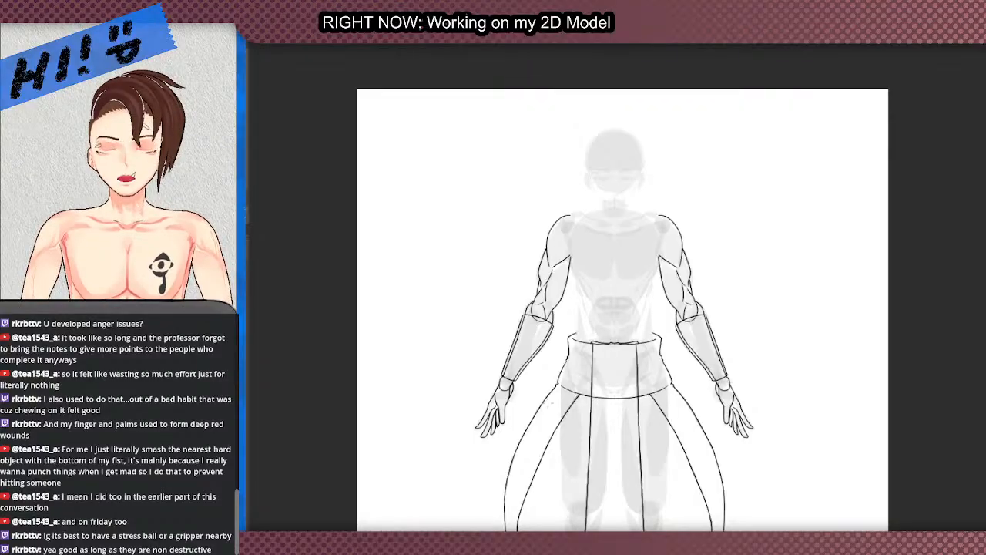
pyautogui.scroll(5, 551, 397)
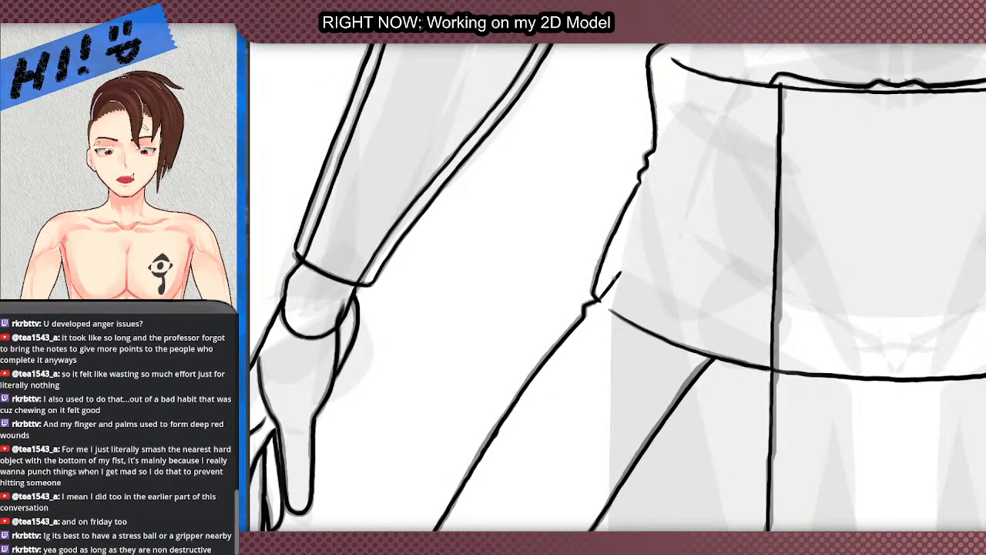
pyautogui.moveTo(596, 301); pyautogui.dragTo(629, 251)
pyautogui.hotkey('ctrl', 'z')
pyautogui.moveTo(594, 301)
pyautogui.mouseDown()
pyautogui.moveTo(659, 272)
pyautogui.moveTo(743, 265)
pyautogui.moveTo(766, 286)
pyautogui.moveTo(761, 310)
pyautogui.moveTo(707, 359)
pyautogui.mouseUp()
pyautogui.moveTo(600, 299)
pyautogui.mouseDown()
pyautogui.moveTo(669, 270)
pyautogui.moveTo(736, 264)
pyautogui.moveTo(761, 278)
pyautogui.moveTo(769, 305)
pyautogui.moveTo(713, 356)
pyautogui.mouseUp()
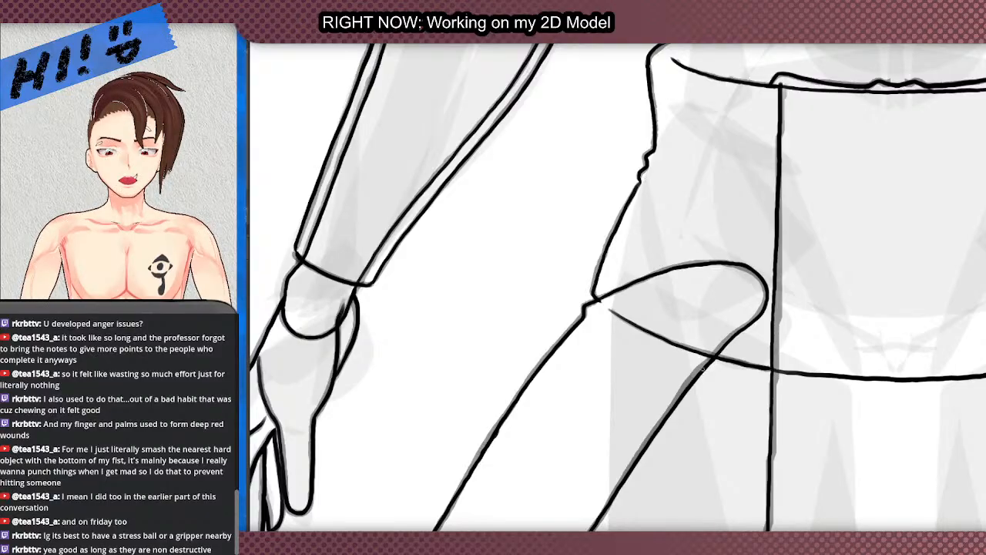
pyautogui.scroll(-2, 684, 239)
pyautogui.scroll(-1, 570, 177)
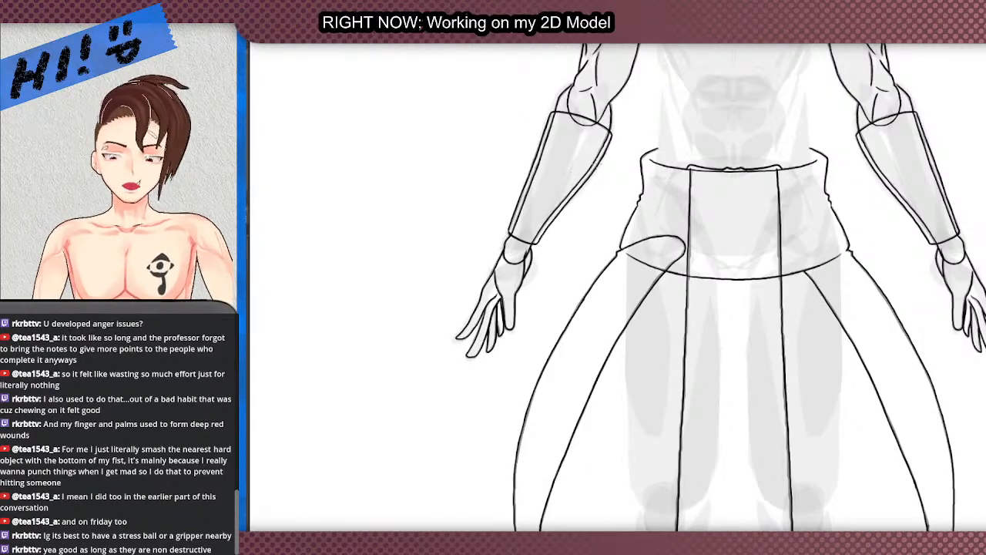
pyautogui.scroll(-3, 669, 204)
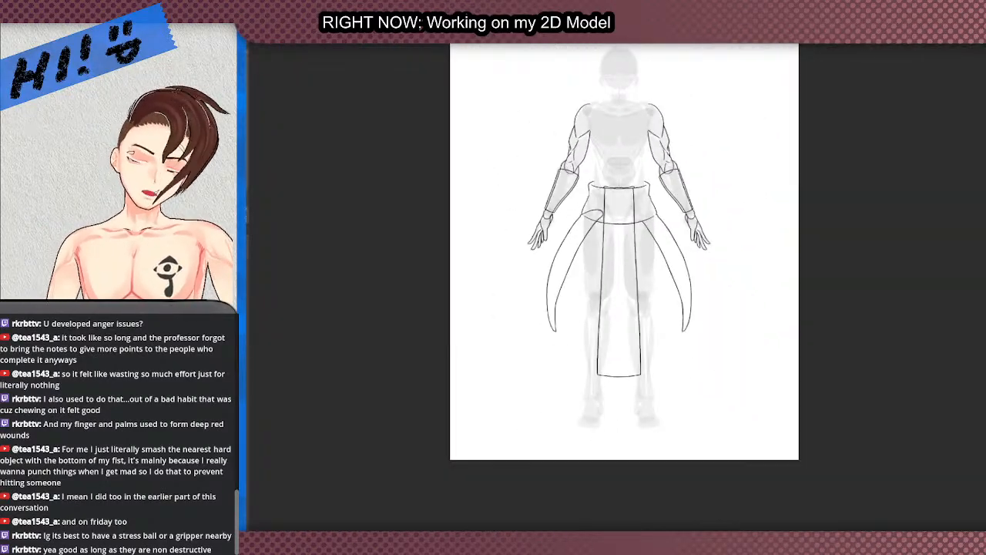
# Step: Begin a polyline selection of the right-hand tail by outlining the area around its pointed tip
pyautogui.scroll(1, 770, 302)
pyautogui.scroll(4, 770, 303)
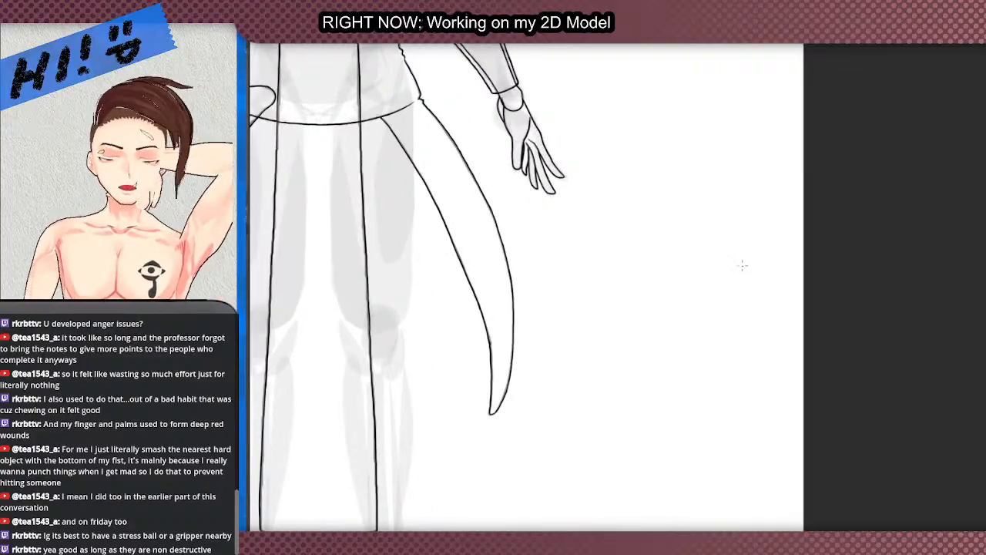
pyautogui.scroll(-2, 492, 346)
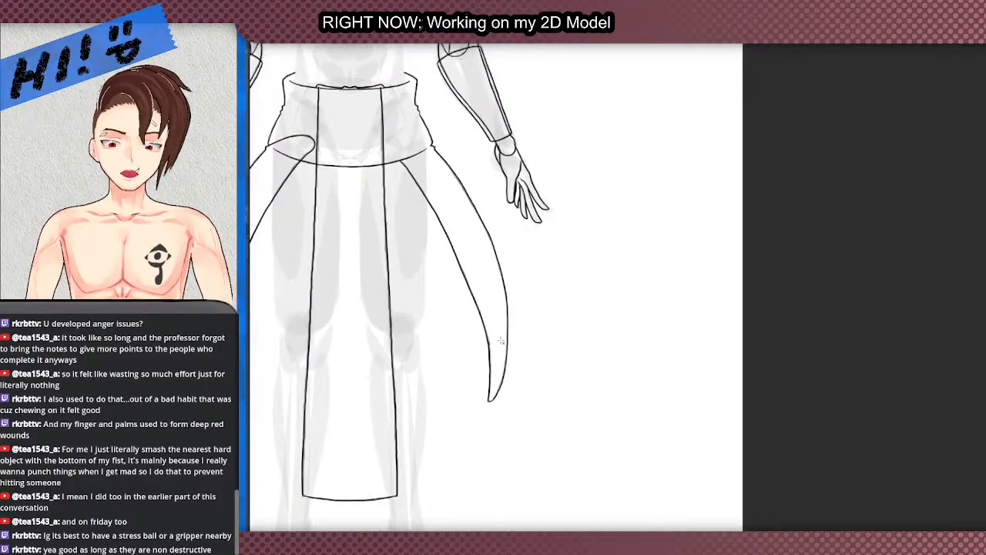
pyautogui.scroll(1, 503, 343)
pyautogui.click(585, 410)
pyautogui.click(534, 466)
pyautogui.click(477, 458)
pyautogui.click(452, 410)
# Step: Extend the polyline selection up the right-hand tail's inner side and just under the hip hem to the hip corner
pyautogui.scroll(5, 396, 199)
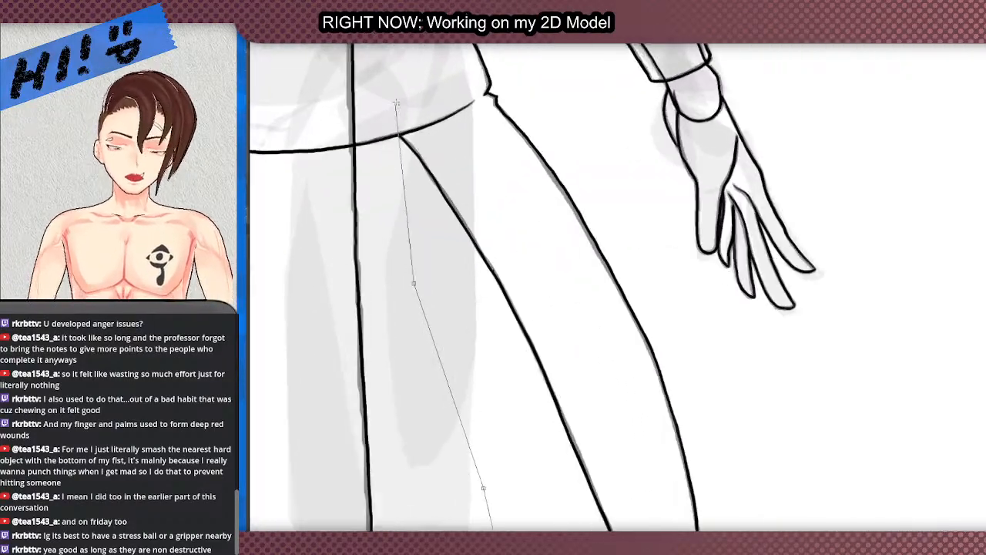
pyautogui.click(393, 139)
pyautogui.click(412, 134)
pyautogui.scroll(-5, 470, 127)
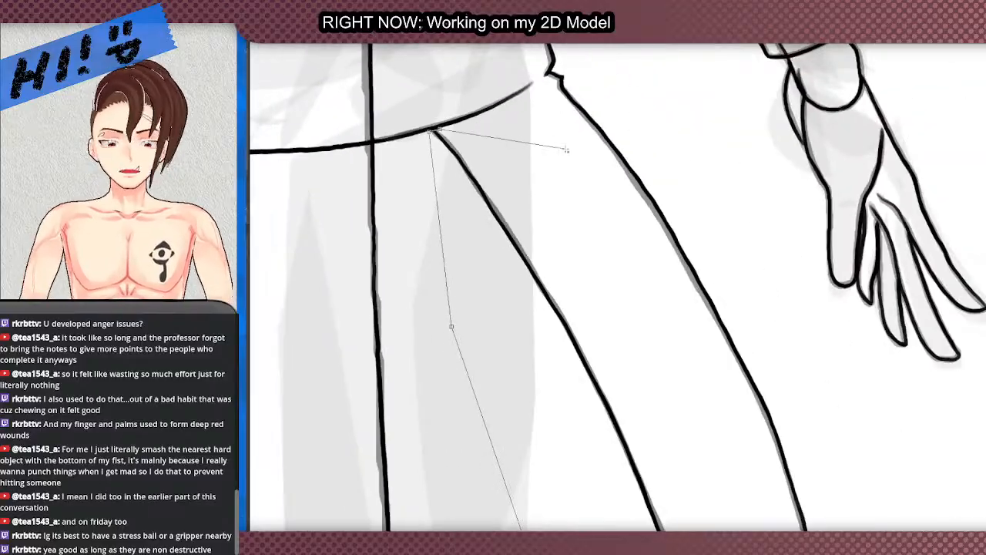
pyautogui.scroll(3, 561, 137)
pyautogui.click(551, 124)
pyautogui.click(561, 74)
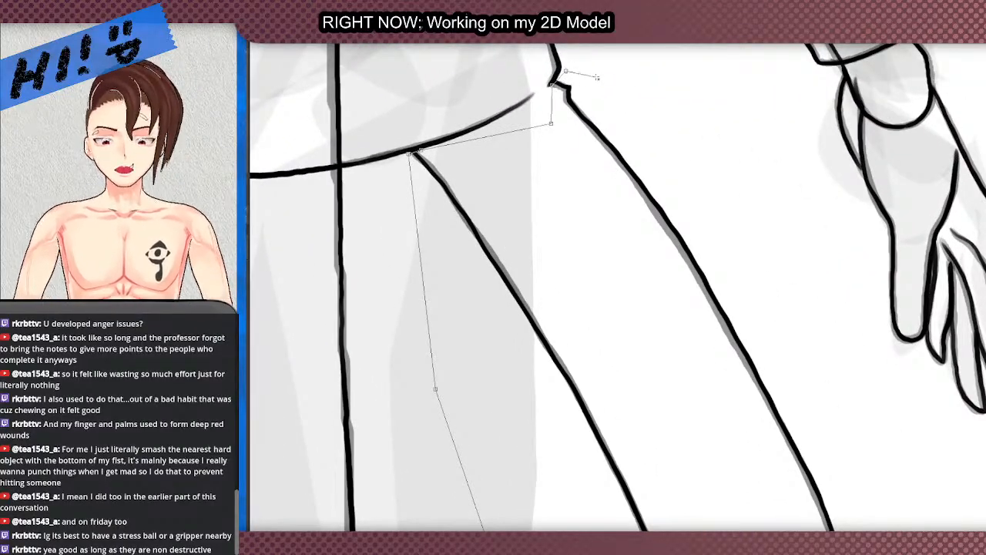
# Step: Close the polyline selection by running it down outside the right-hand tail's outer edge to the starting point
pyautogui.scroll(-3, 600, 68)
pyautogui.click(677, 137)
pyautogui.click(693, 188)
pyautogui.click(741, 280)
pyautogui.click(766, 336)
pyautogui.scroll(-5, 760, 336)
pyautogui.scroll(3, 663, 216)
pyautogui.click(720, 277)
pyautogui.click(735, 299)
pyautogui.scroll(-3, 612, 331)
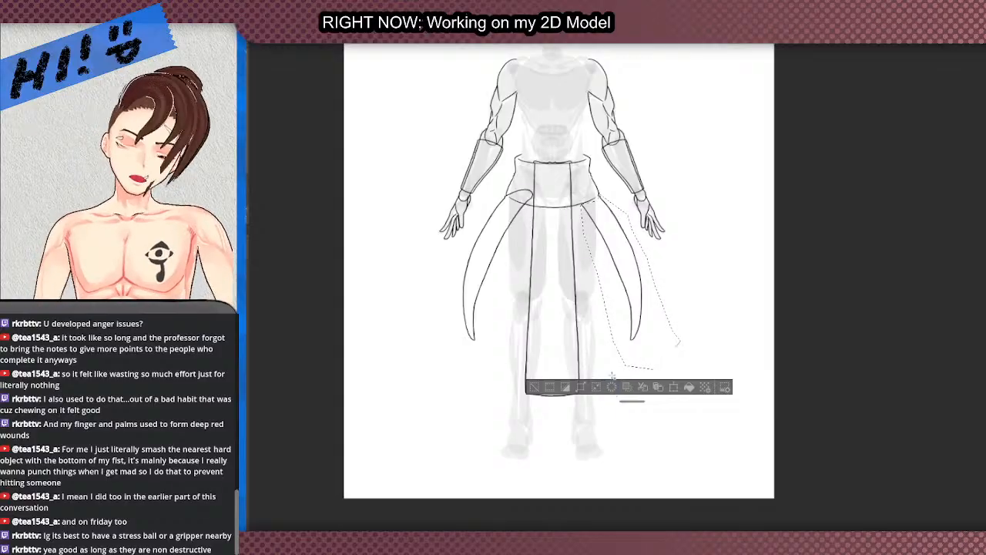
# Step: Delete the selected right-hand tail and outline the left-hand tail with a closed polyline selection
pyautogui.click(534, 386)
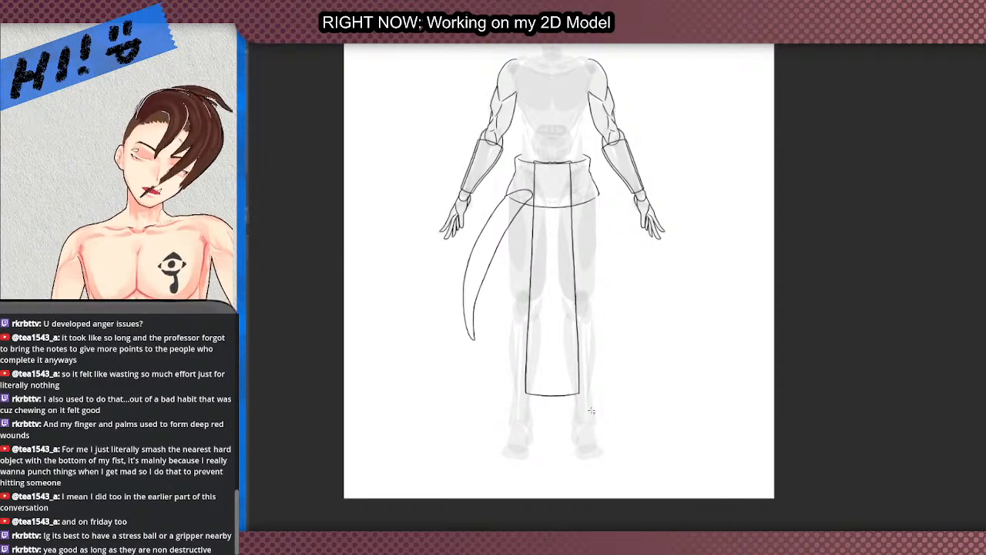
pyautogui.click(553, 330)
pyautogui.click(454, 400)
pyautogui.click(412, 360)
pyautogui.click(444, 275)
pyautogui.click(488, 203)
pyautogui.click(522, 163)
pyautogui.click(575, 252)
pyautogui.click(553, 314)
pyautogui.click(553, 330)
pyautogui.scroll(-2, 500, 339)
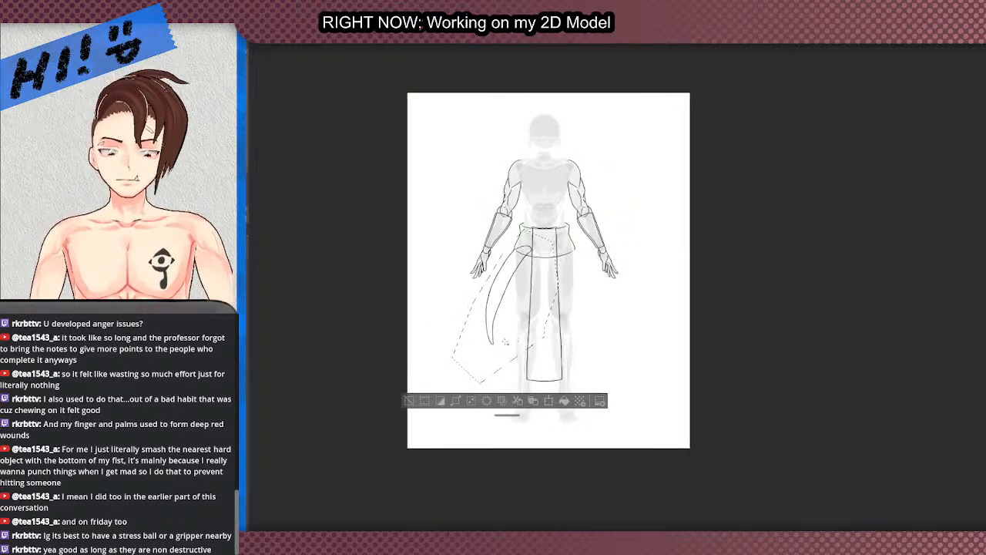
# Step: Transform a copy of the left-hand tail, flipping it horizontally and moving it across to the right hip
pyautogui.scroll(4, 501, 339)
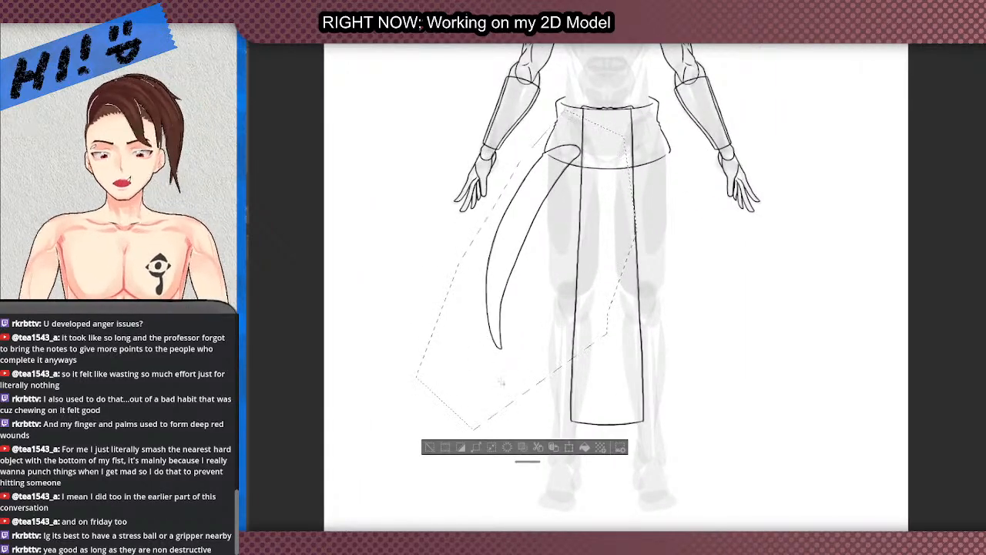
pyautogui.click(573, 449)
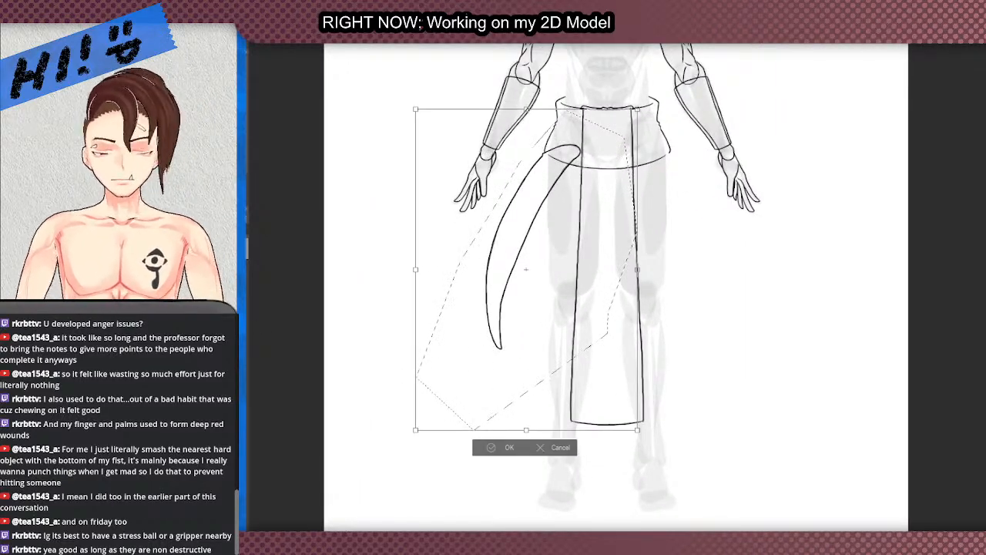
pyautogui.press('h')
pyautogui.scroll(1, 562, 232)
pyautogui.moveTo(510, 255); pyautogui.dragTo(725, 256)
pyautogui.scroll(2, 723, 123)
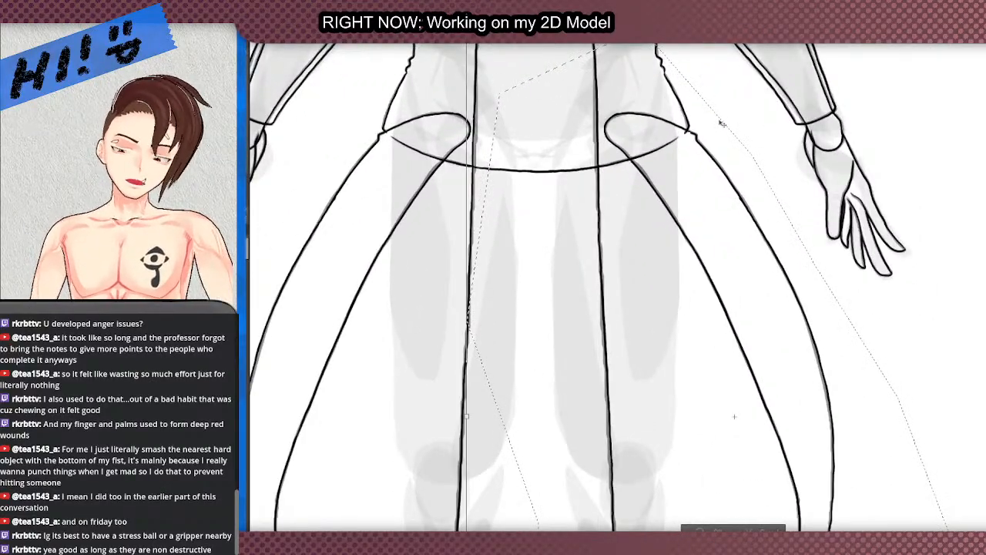
# Step: Nudge the mirrored tail sideways to match the left-hand one, apply the transform and clear the selection
pyautogui.press('Left')
pyautogui.press('Left')
pyautogui.press('Right')
pyautogui.press('Right')
pyautogui.press('Right')
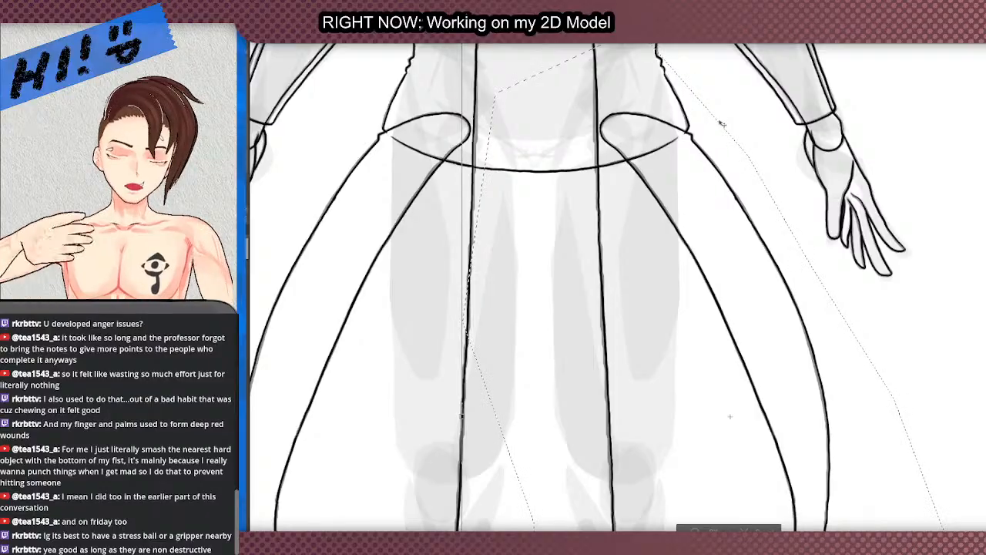
pyautogui.scroll(-5, 724, 127)
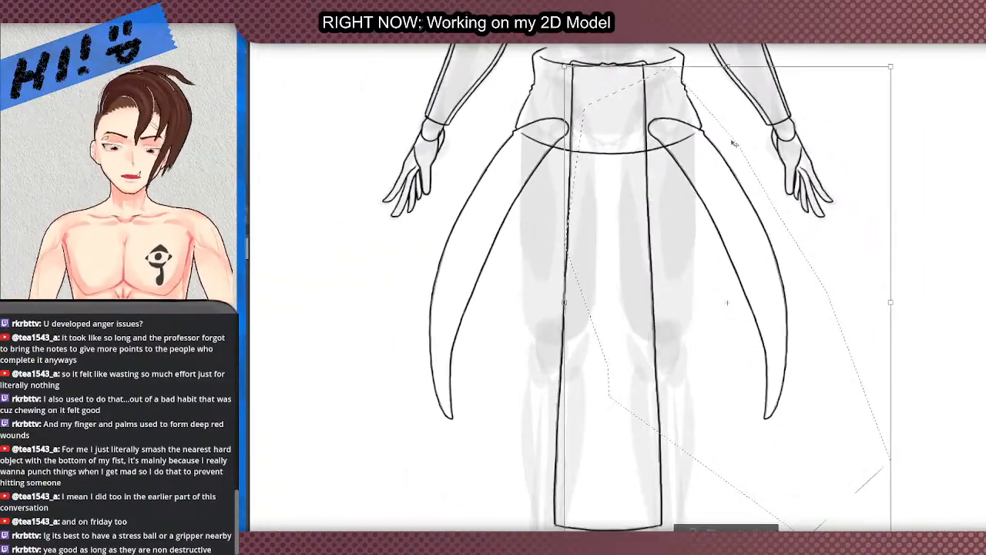
pyautogui.scroll(2, 860, 194)
pyautogui.scroll(-2, 770, 216)
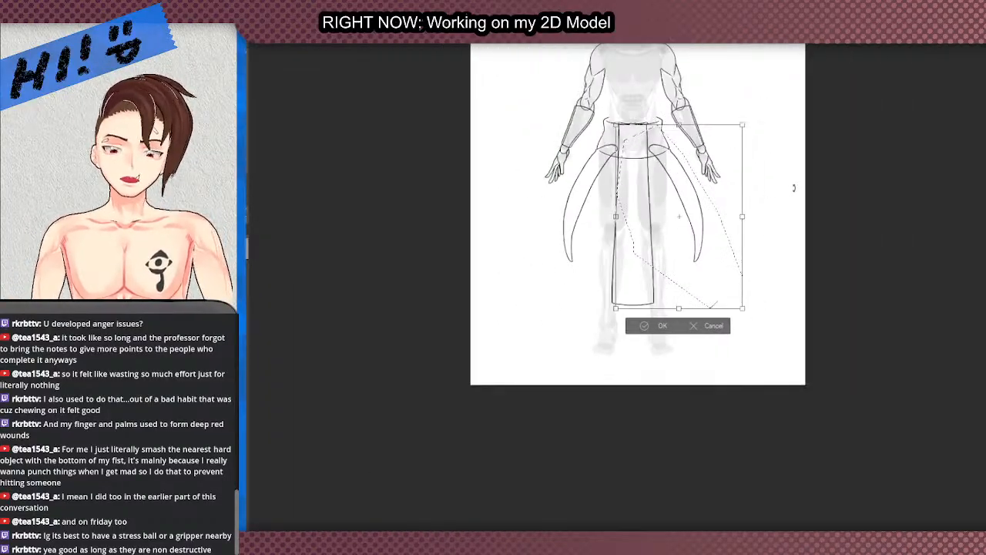
pyautogui.scroll(2, 755, 223)
pyautogui.scroll(-3, 742, 230)
pyautogui.scroll(-3, 752, 219)
pyautogui.scroll(2, 767, 208)
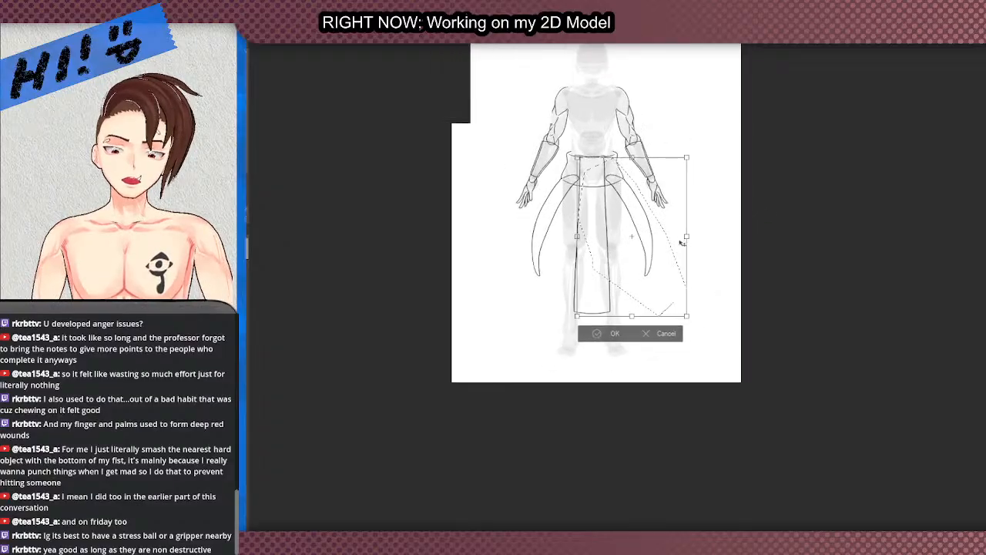
pyautogui.click(592, 340)
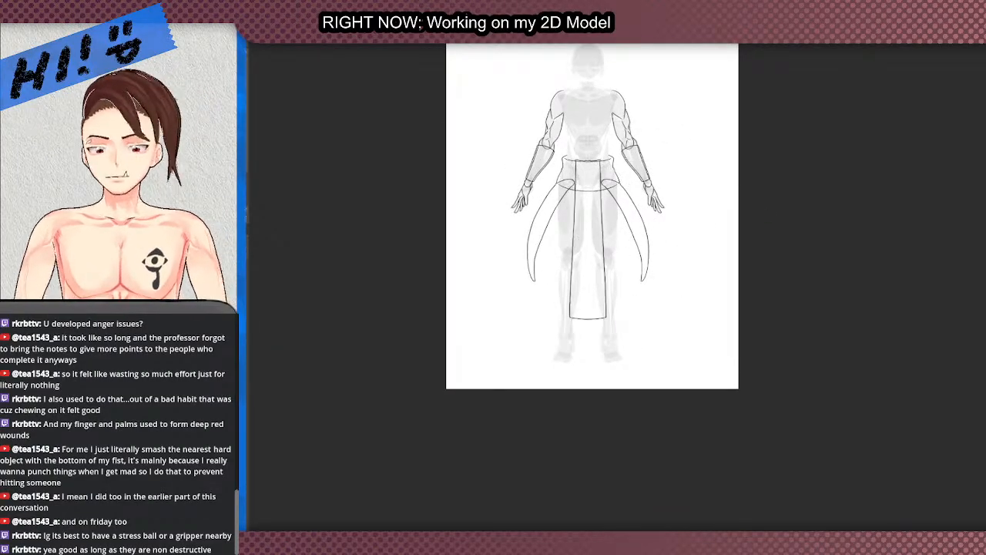
pyautogui.scroll(2, 712, 230)
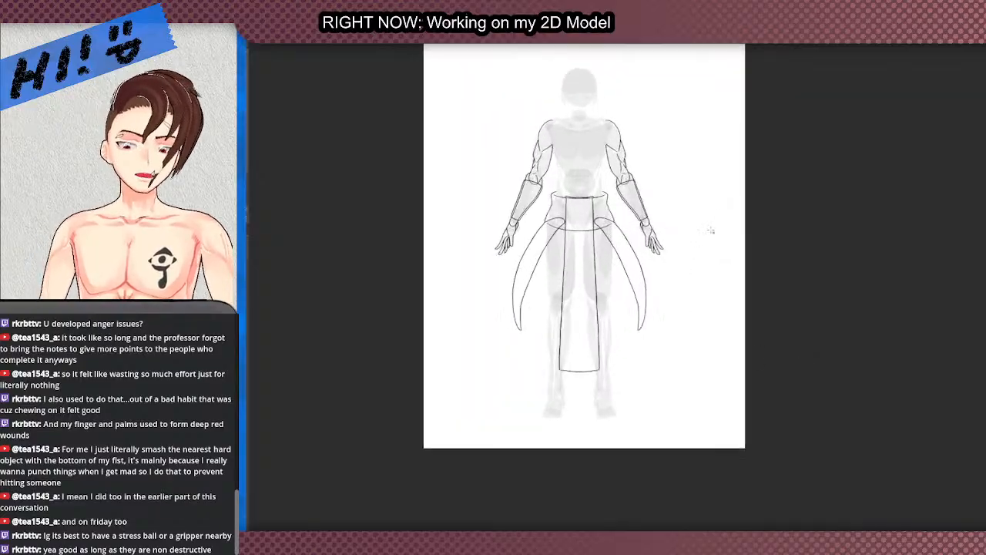
pyautogui.scroll(-3, 658, 154)
pyautogui.scroll(2, 658, 154)
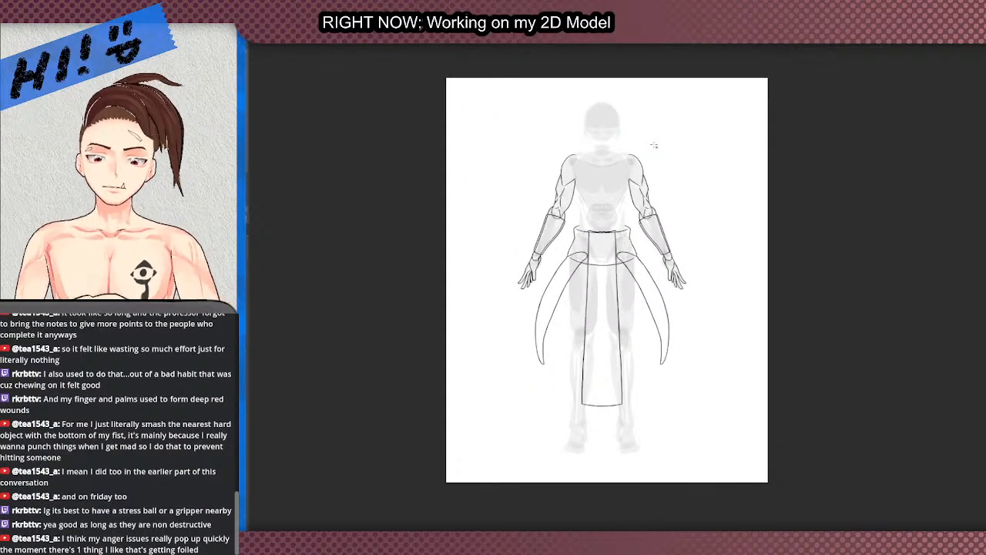
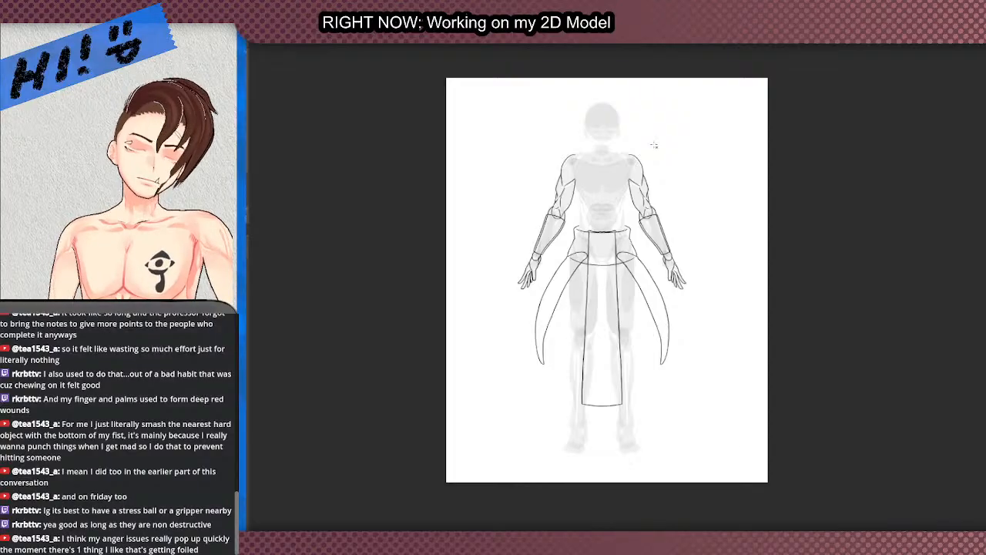
# Step: Undo and redo the last edit repeatedly to compare the two versions of the drawing
pyautogui.scroll(-4, 663, 247)
pyautogui.scroll(6, 663, 262)
pyautogui.scroll(-5, 651, 278)
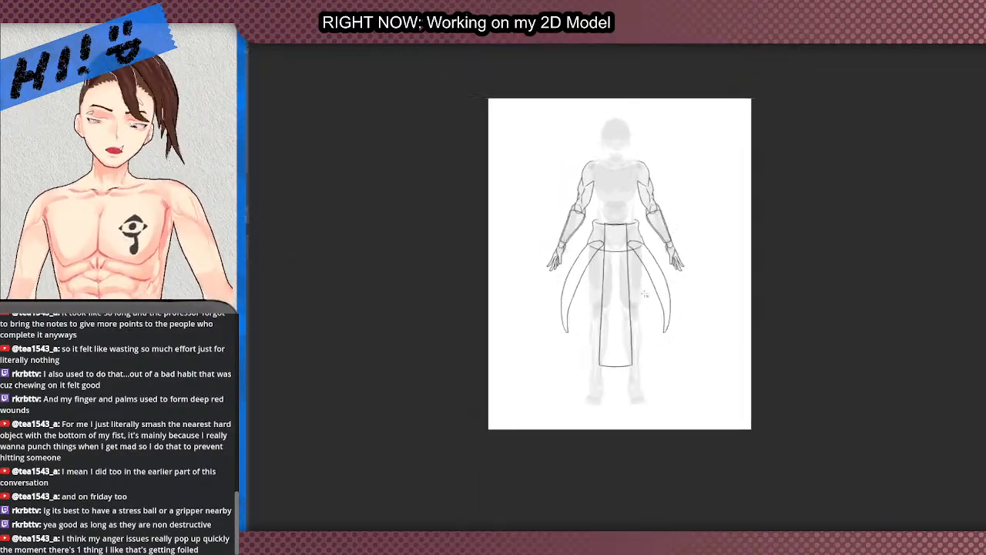
pyautogui.scroll(3, 650, 280)
pyautogui.hotkey('ctrl', 'z')
pyautogui.hotkey('ctrl', 'y')
pyautogui.hotkey('ctrl', 'z')
pyautogui.hotkey('ctrl', 'y')
pyautogui.hotkey('ctrl', 'z')
pyautogui.hotkey('ctrl', 'y')
pyautogui.hotkey('ctrl', 'z')
pyautogui.hotkey('ctrl', 'y')
pyautogui.hotkey('ctrl', 'z')
pyautogui.hotkey('ctrl', 'y')
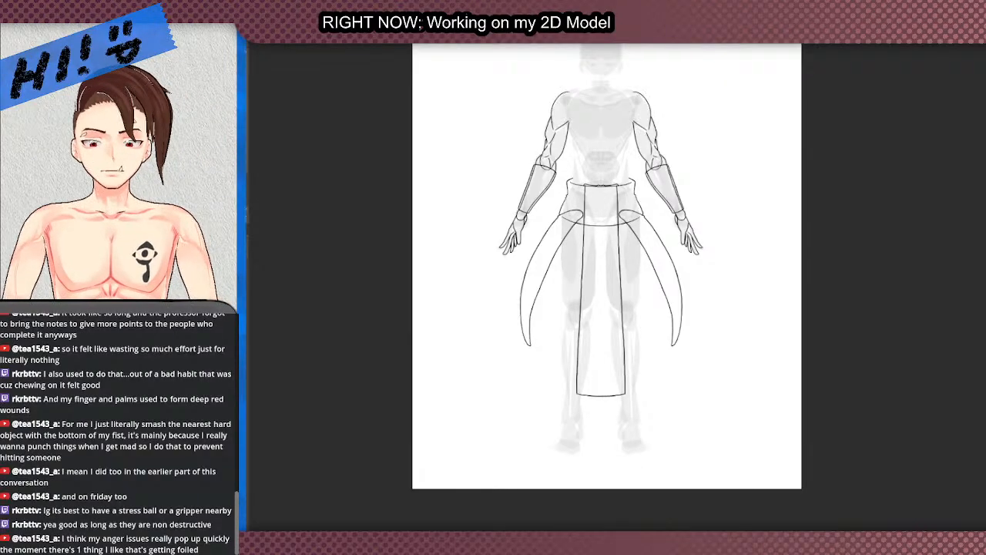
pyautogui.hotkey('ctrl', 'z')
pyautogui.hotkey('ctrl', 'y')
pyautogui.hotkey('ctrl', 'z')
pyautogui.hotkey('ctrl', 'y')
pyautogui.hotkey('ctrl', 'z')
pyautogui.hotkey('ctrl', 'y')
pyautogui.hotkey('ctrl', 'z')
pyautogui.hotkey('ctrl', 'y')
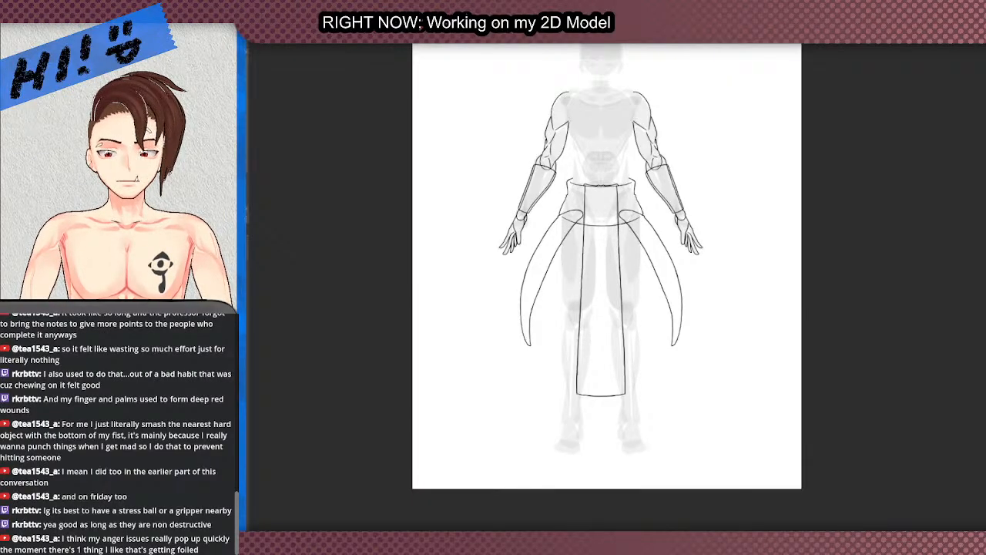
# Step: Examine the mirrored side tails, waistband and front panel both close up and in the full figure
pyautogui.scroll(3, 682, 292)
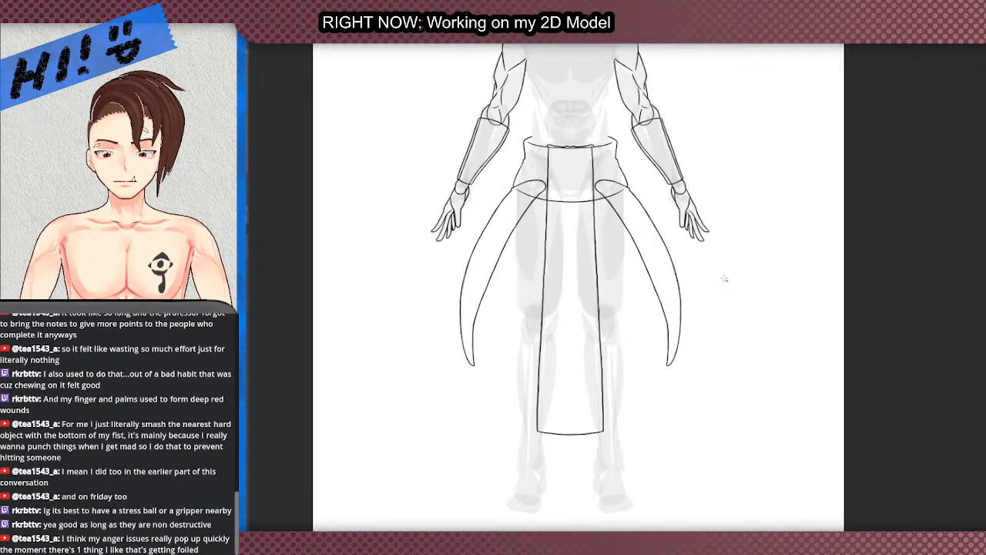
pyautogui.scroll(-1, 427, 263)
pyautogui.scroll(-1, 428, 263)
pyautogui.scroll(2, 516, 204)
pyautogui.scroll(-2, 493, 208)
pyautogui.scroll(5, 471, 183)
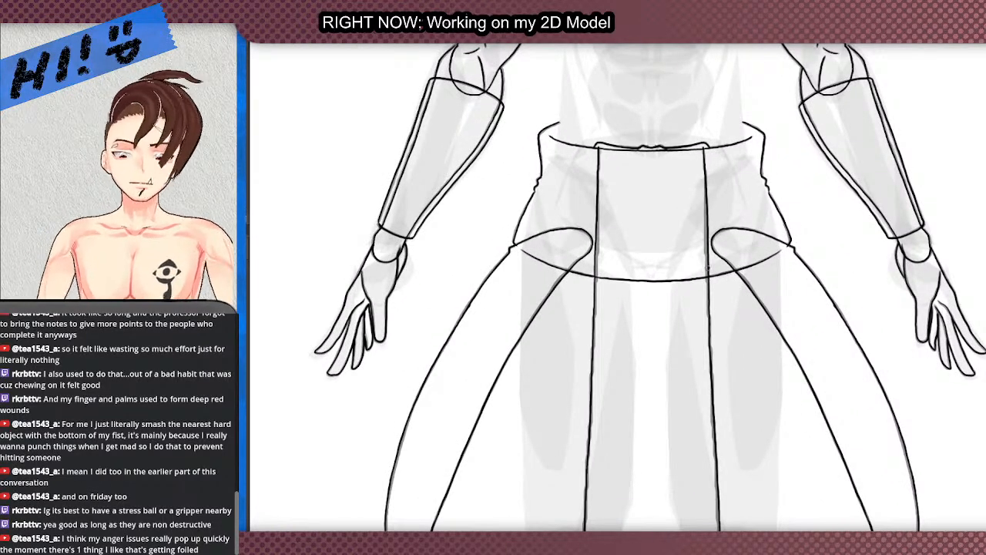
pyautogui.scroll(-1, 709, 276)
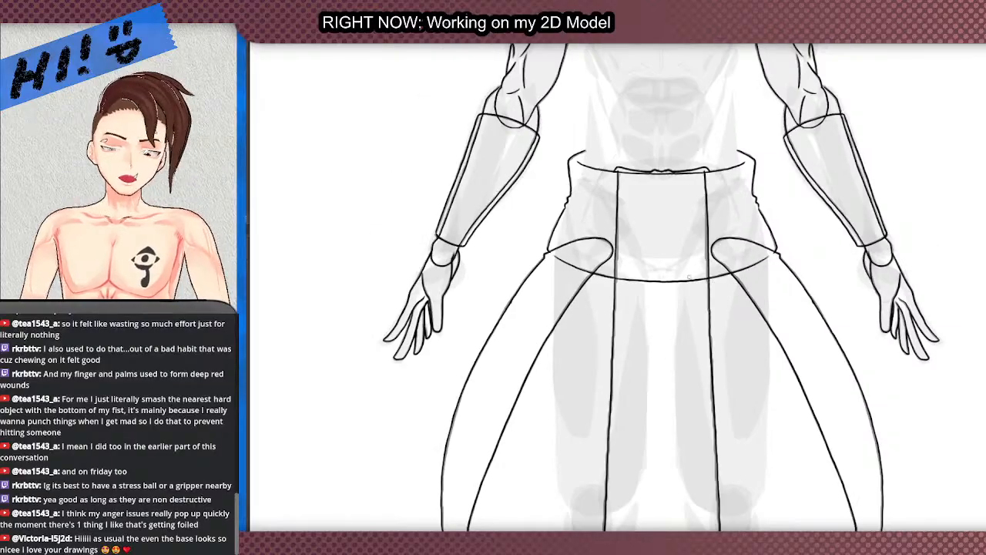
pyautogui.scroll(-2, 690, 277)
pyautogui.scroll(2, 786, 240)
pyautogui.scroll(-2, 539, 262)
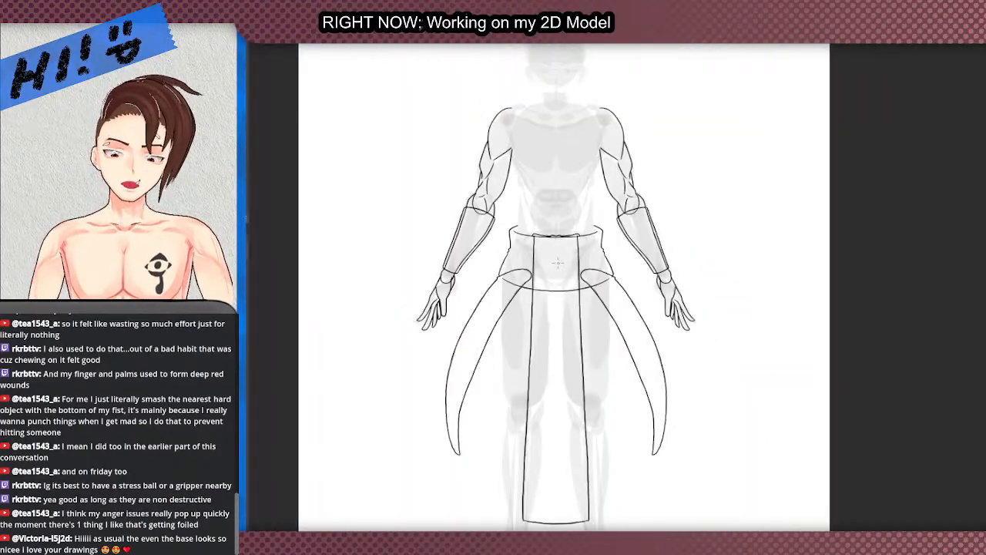
pyautogui.scroll(-2, 558, 264)
pyautogui.scroll(2, 574, 277)
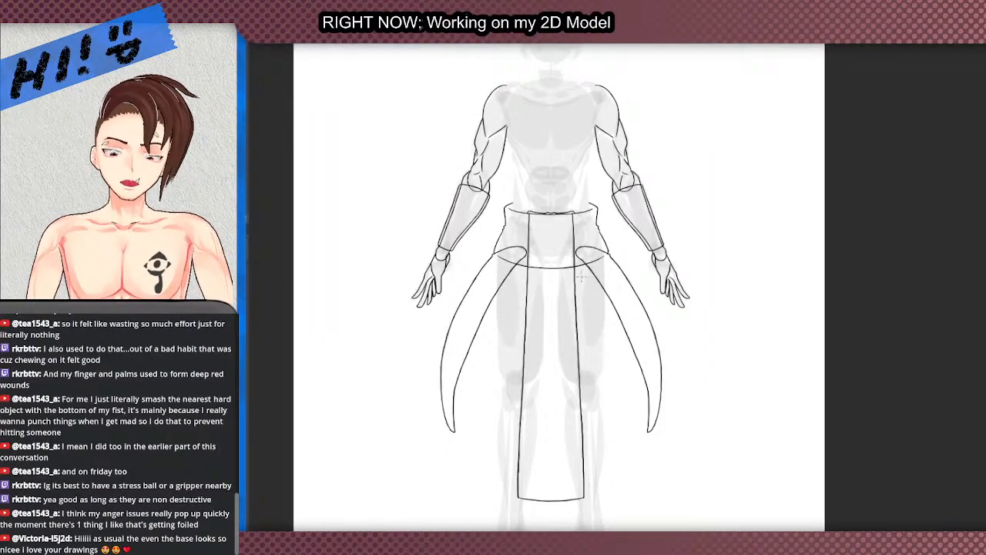
pyautogui.scroll(-2, 570, 297)
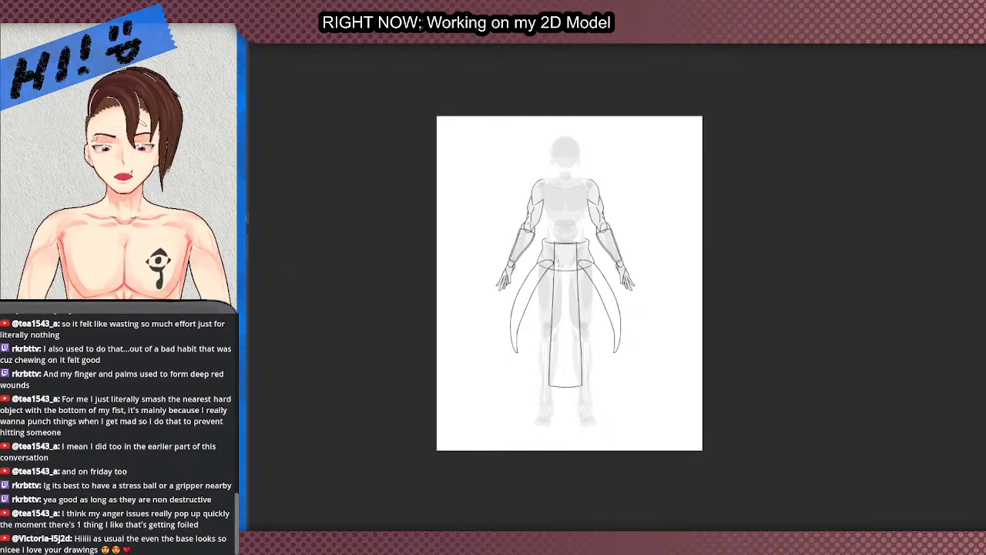
# Step: Erase the waistband's hem line where it crosses the front panel between its two side edges
pyautogui.scroll(5, 557, 292)
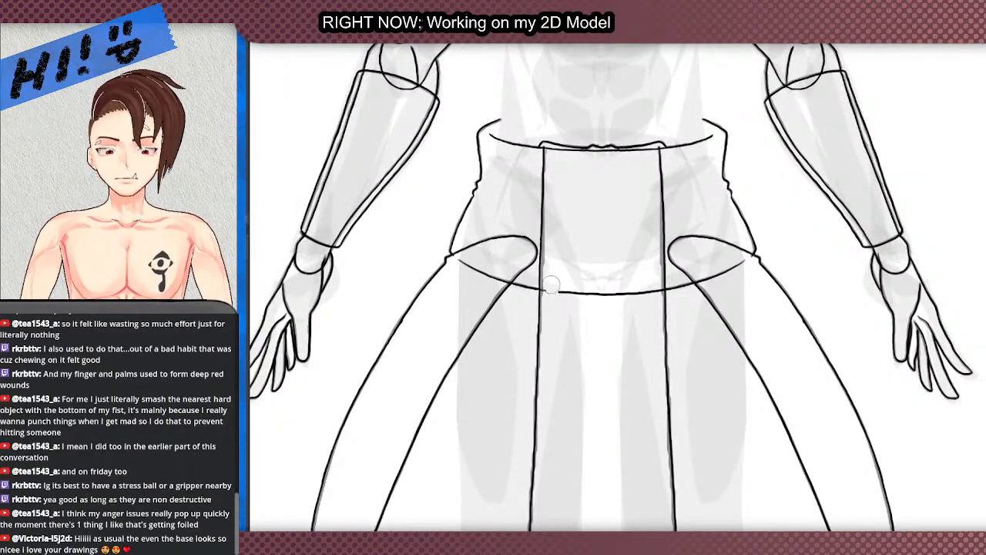
pyautogui.moveTo(547, 292)
pyautogui.mouseDown()
pyautogui.moveTo(585, 296)
pyautogui.moveTo(562, 283)
pyautogui.moveTo(604, 296)
pyautogui.moveTo(657, 291)
pyautogui.mouseUp()
pyautogui.scroll(-3, 628, 337)
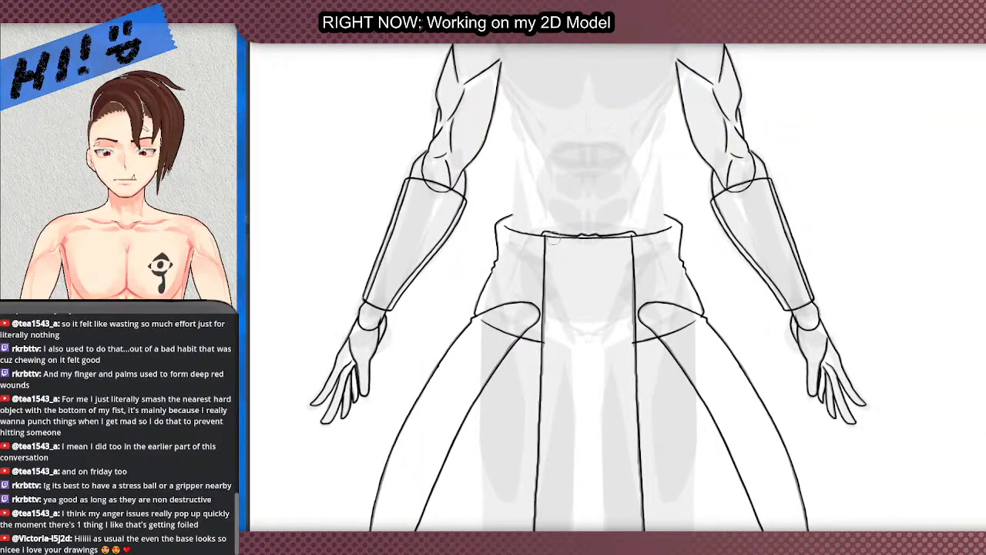
# Step: Erase the left-hand part of the straight waistband line beneath the front panel's wavy top edge
pyautogui.scroll(5, 555, 241)
pyautogui.scroll(-3, 555, 241)
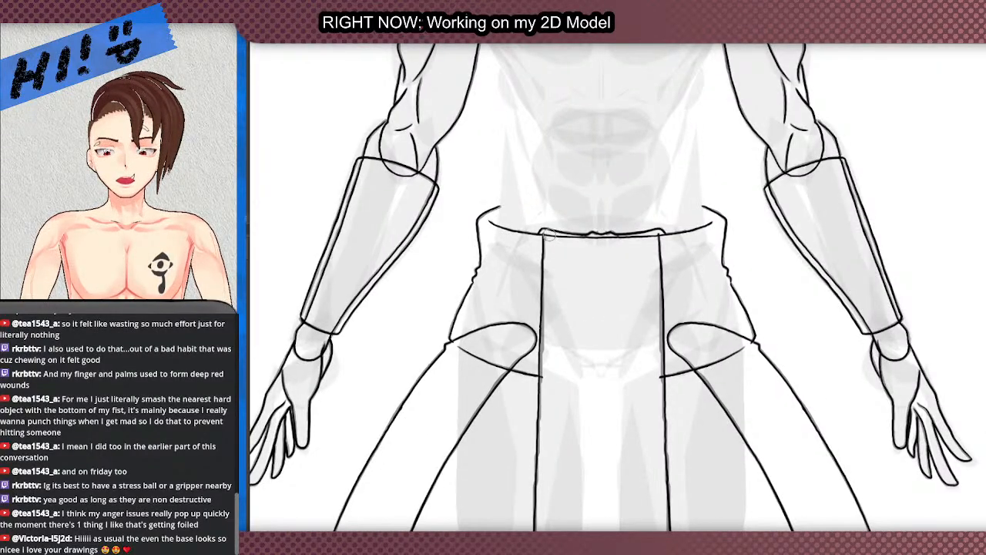
pyautogui.scroll(4, 551, 235)
pyautogui.scroll(1, 546, 230)
pyautogui.moveTo(542, 228); pyautogui.dragTo(542, 239)
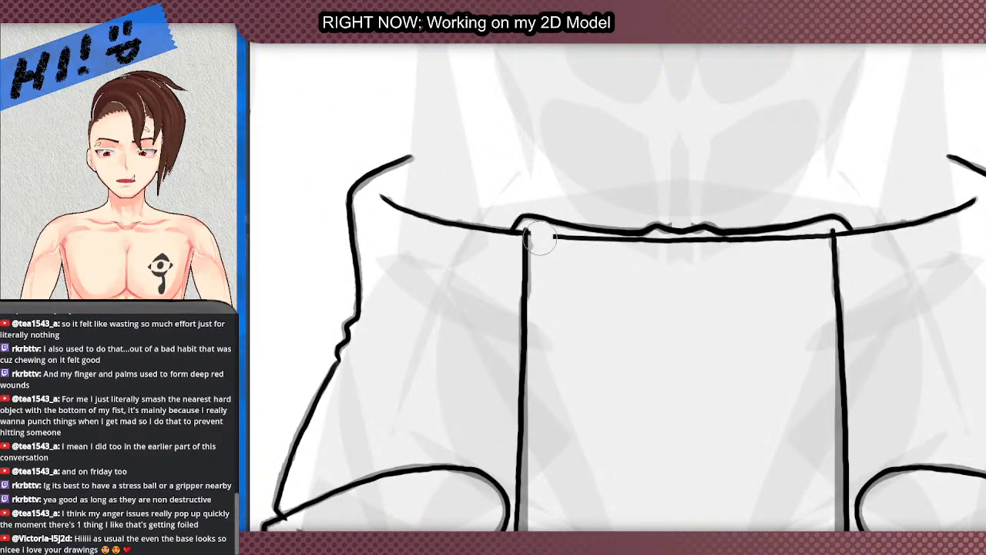
pyautogui.moveTo(541, 239); pyautogui.dragTo(645, 250)
pyautogui.moveTo(493, 147)
pyautogui.mouseDown()
pyautogui.moveTo(478, 165)
pyautogui.moveTo(460, 418)
pyautogui.mouseUp()
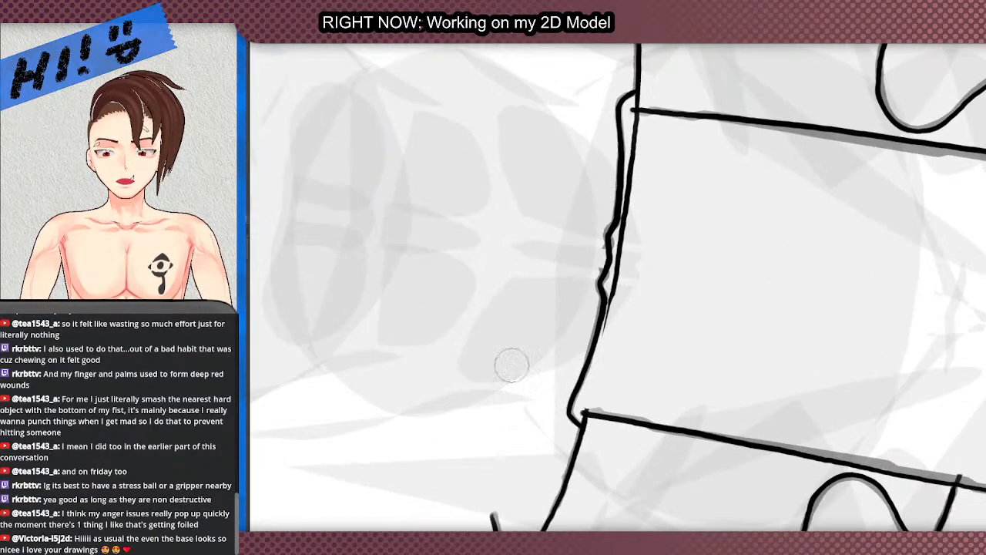
# Step: Erase the rest of the straight line beneath the wavy top edge up to the panel's right-hand edge
pyautogui.scroll(3, 532, 347)
pyautogui.press('p')
pyautogui.moveTo(646, 348)
pyautogui.mouseDown()
pyautogui.moveTo(670, 241)
pyautogui.moveTo(649, 328)
pyautogui.moveTo(663, 248)
pyautogui.moveTo(652, 288)
pyautogui.mouseUp()
pyautogui.scroll(-3, 652, 287)
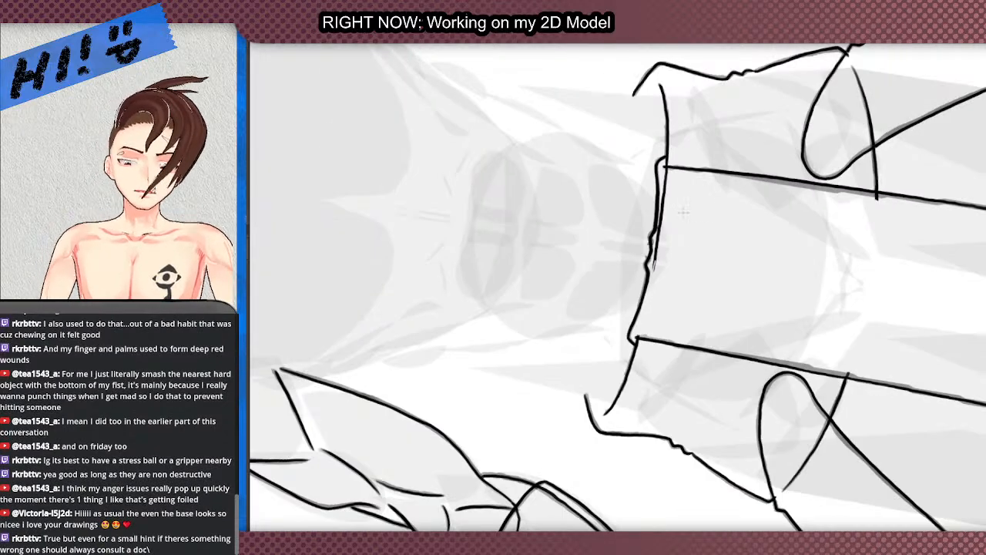
pyautogui.scroll(2, 747, 47)
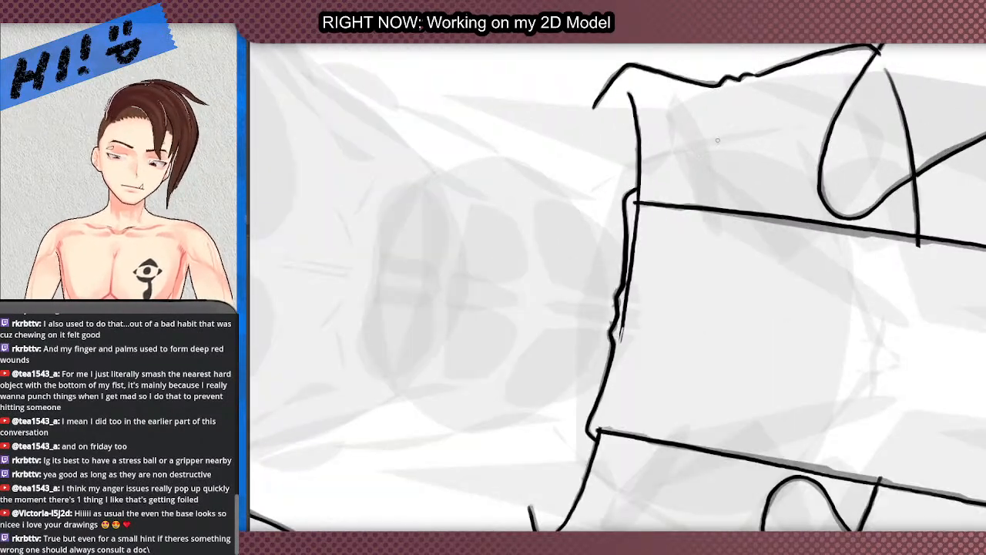
pyautogui.moveTo(622, 336); pyautogui.dragTo(627, 302)
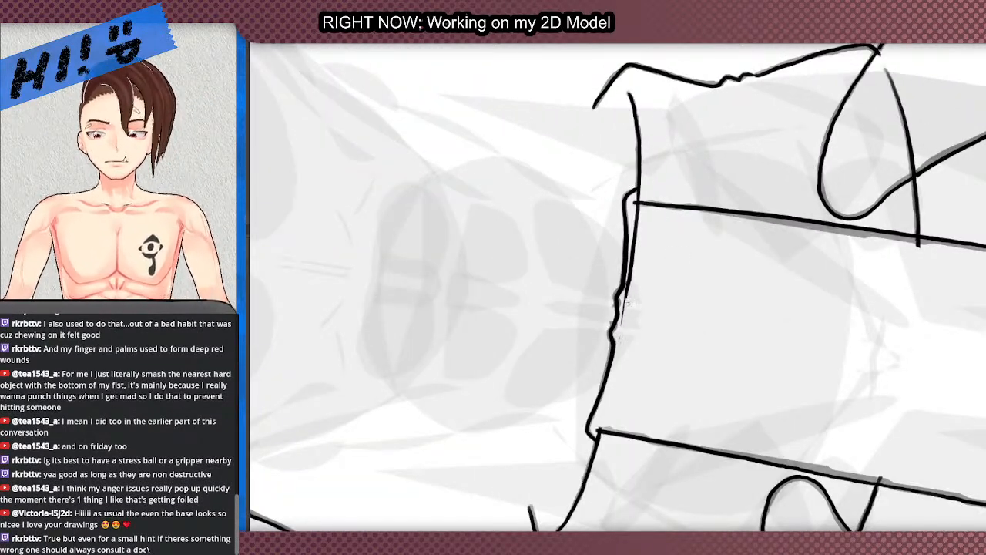
pyautogui.moveTo(618, 340); pyautogui.dragTo(636, 208)
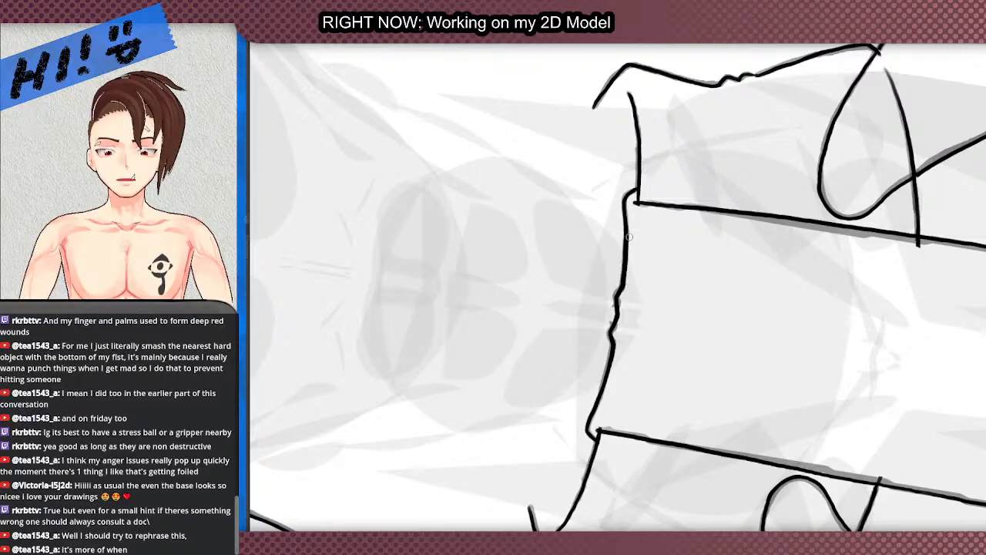
# Step: Reset the canvas rotation and examine the cleaned-up front panel and waistband against the whole figure
pyautogui.scroll(-5, 628, 233)
pyautogui.scroll(-3, 779, 283)
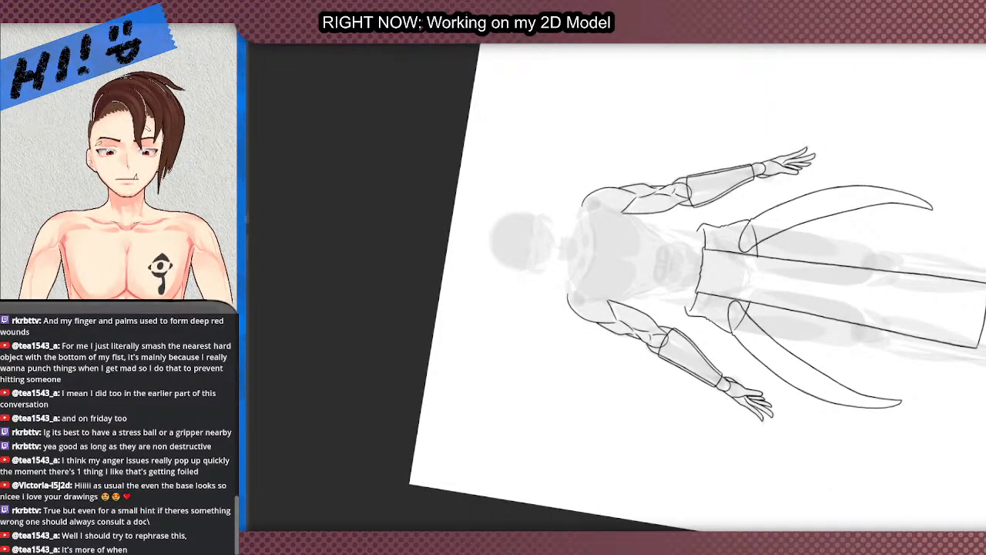
pyautogui.press('Home')
pyautogui.scroll(-3, 462, 266)
pyautogui.scroll(3, 626, 370)
pyautogui.scroll(-1, 617, 301)
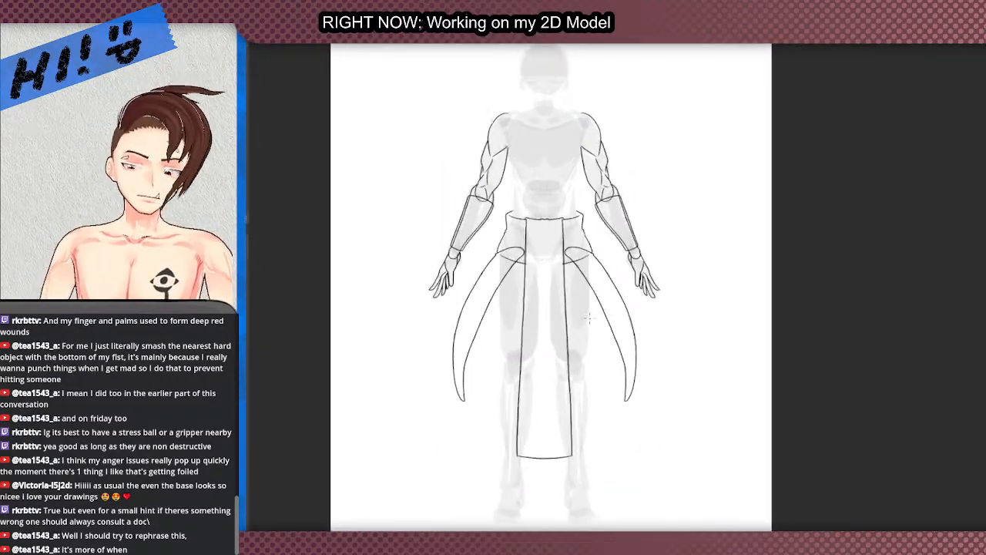
pyautogui.scroll(2, 592, 323)
pyautogui.scroll(-1, 562, 285)
pyautogui.scroll(1, 533, 250)
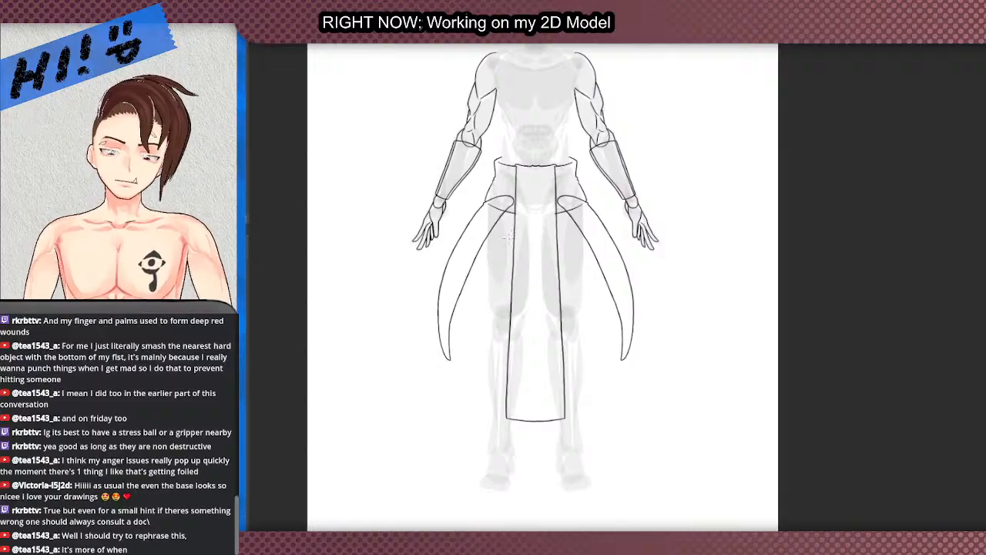
pyautogui.scroll(1, 512, 233)
pyautogui.scroll(1, 520, 220)
pyautogui.scroll(-1, 532, 216)
pyautogui.scroll(1, 529, 198)
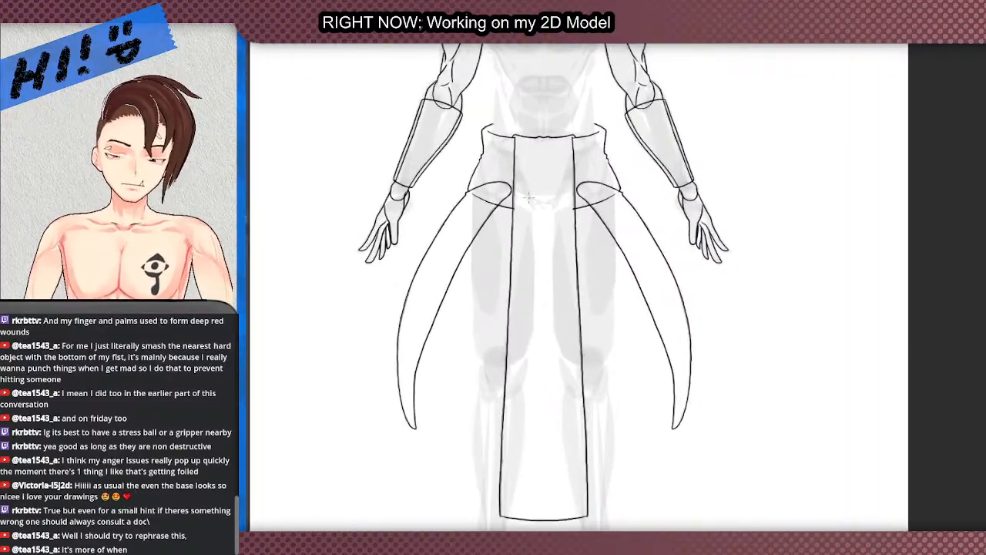
# Step: Start a polyline selection around the front panel, outlining its lower end and following its left edge up to the waistband
pyautogui.scroll(-2, 531, 202)
pyautogui.scroll(1, 536, 206)
pyautogui.scroll(-1, 539, 212)
pyautogui.scroll(1, 546, 217)
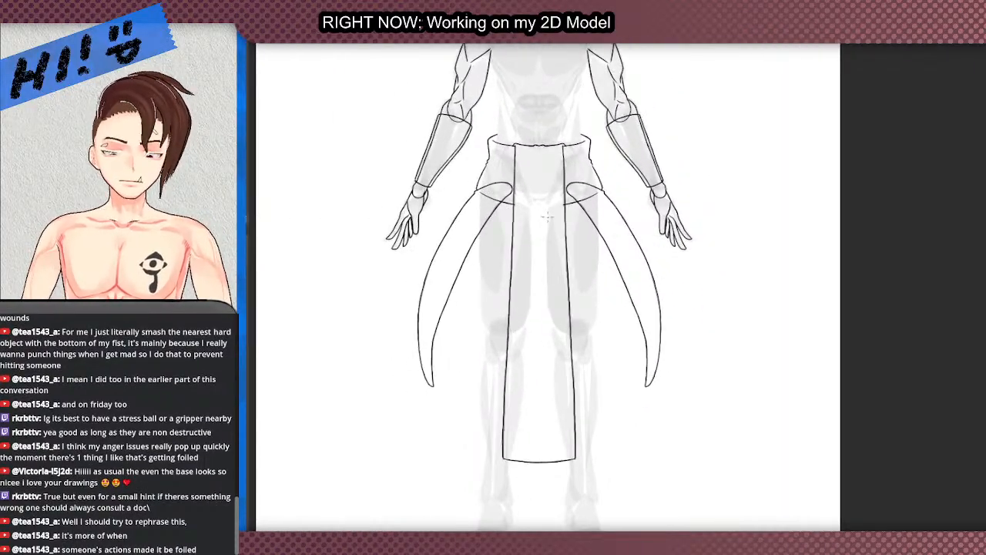
pyautogui.scroll(1, 534, 199)
pyautogui.scroll(-2, 533, 198)
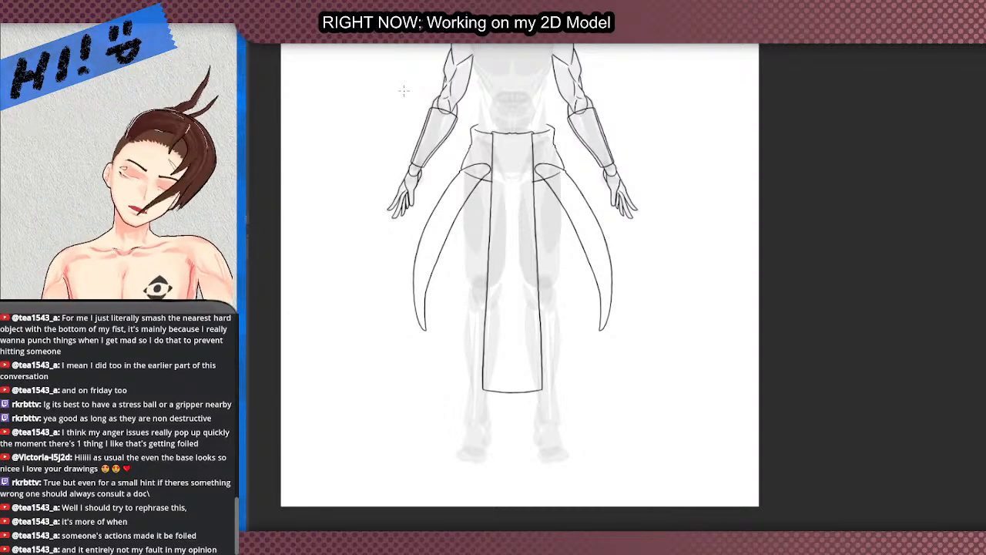
pyautogui.click(567, 389)
pyautogui.click(503, 443)
pyautogui.click(440, 406)
pyautogui.click(447, 338)
pyautogui.scroll(6, 466, 208)
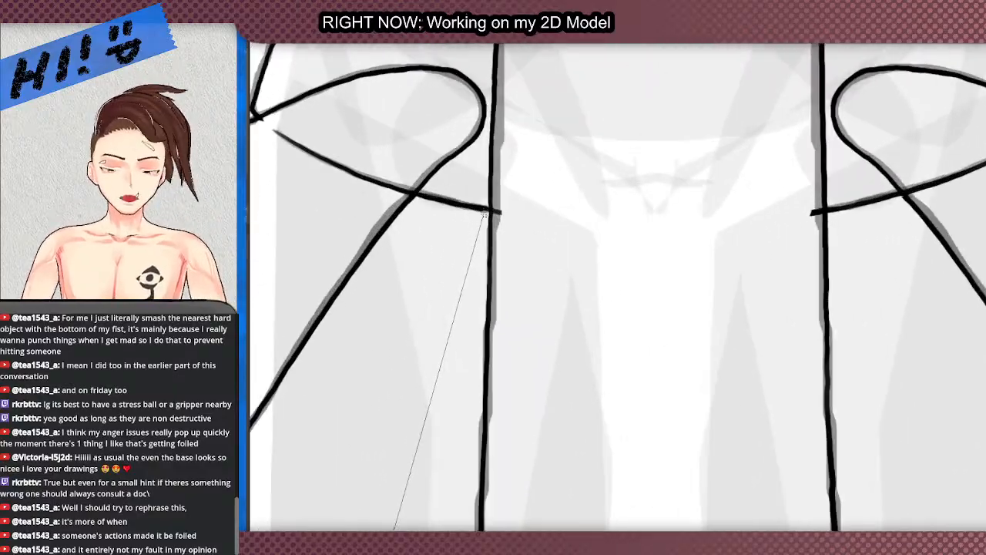
pyautogui.scroll(-5, 487, 193)
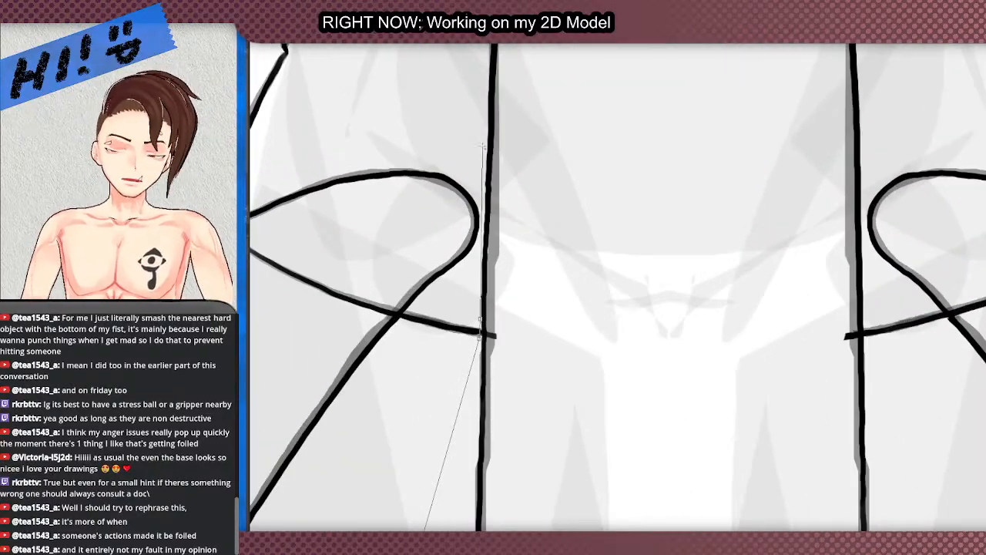
pyautogui.scroll(6, 471, 178)
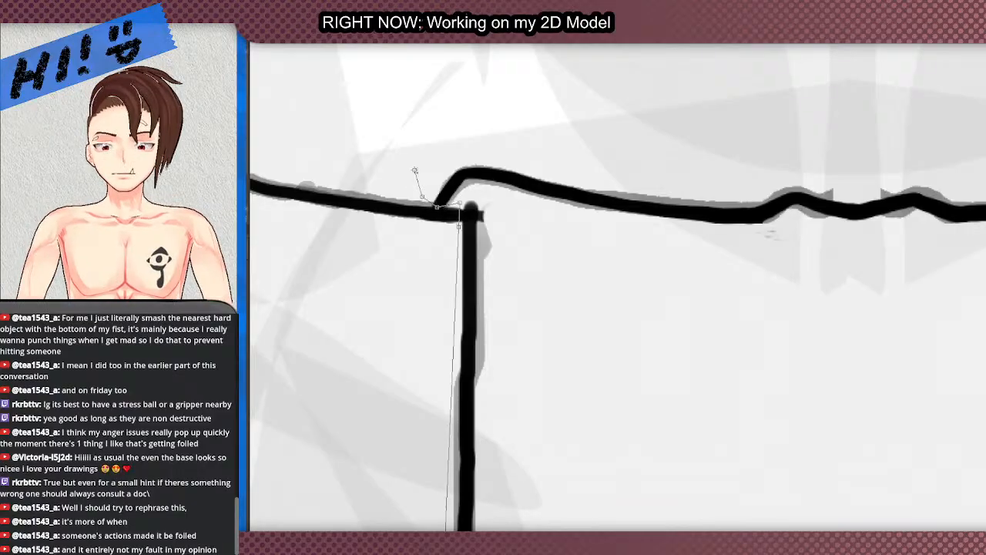
# Step: Continue the selection across the front panel's top and down its right edge, closing it around the lower hem
pyautogui.scroll(-5, 436, 142)
pyautogui.scroll(6, 650, 98)
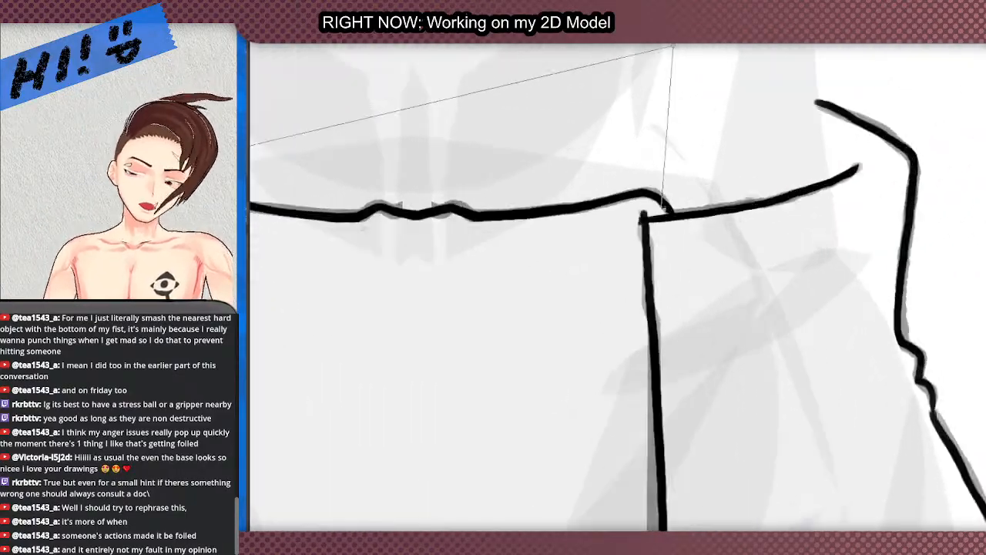
pyautogui.click(676, 223)
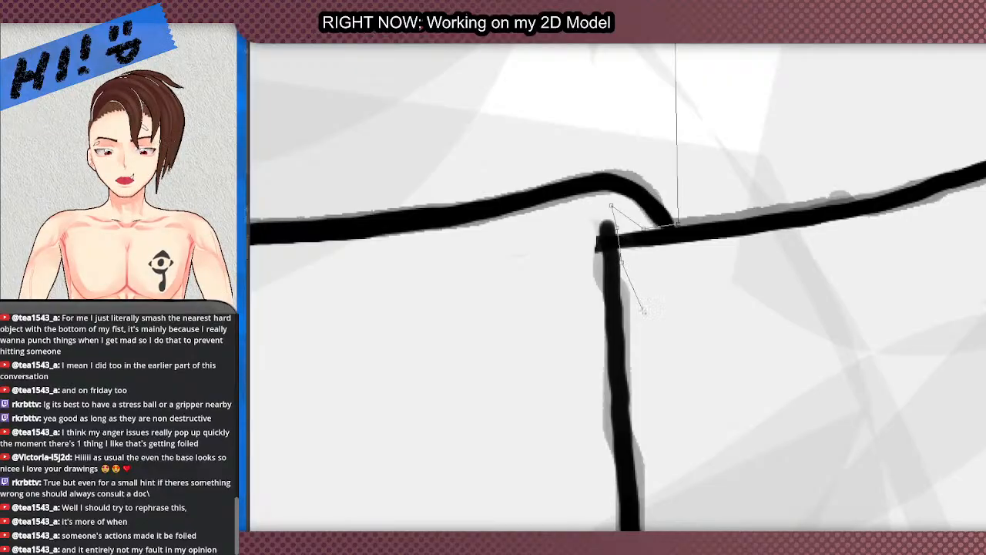
pyautogui.scroll(-5, 612, 207)
pyautogui.scroll(2, 598, 160)
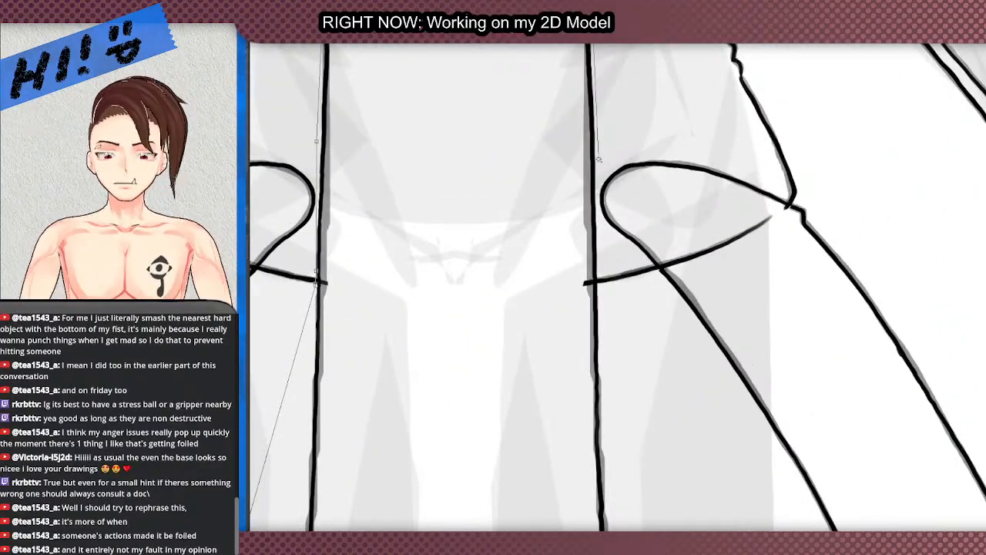
pyautogui.scroll(4, 601, 299)
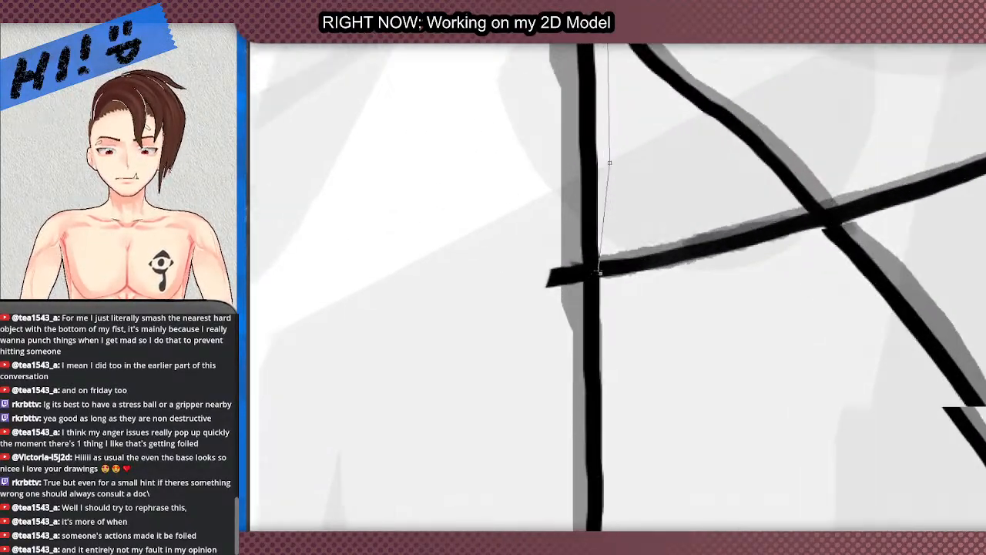
pyautogui.scroll(-6, 605, 312)
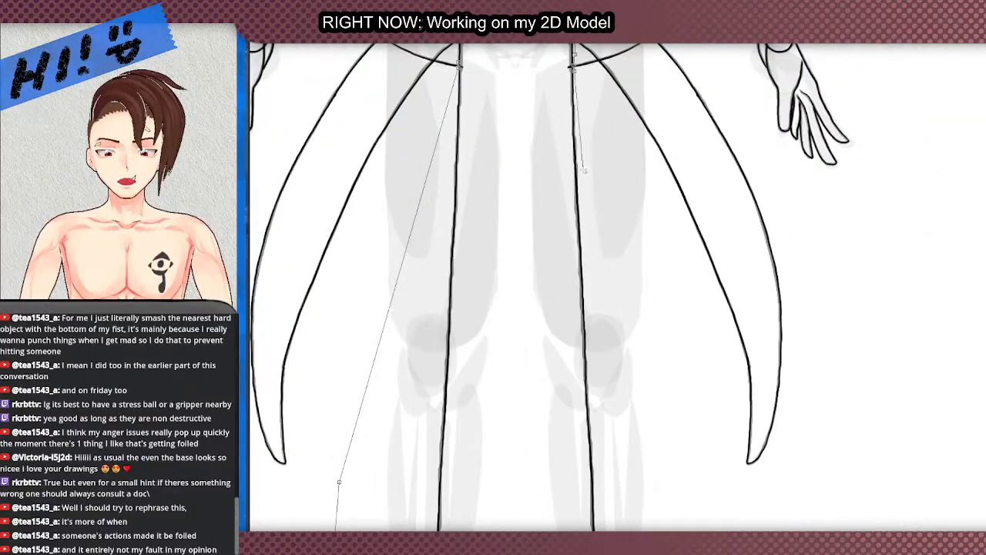
pyautogui.scroll(-2, 608, 308)
pyautogui.scroll(3, 631, 433)
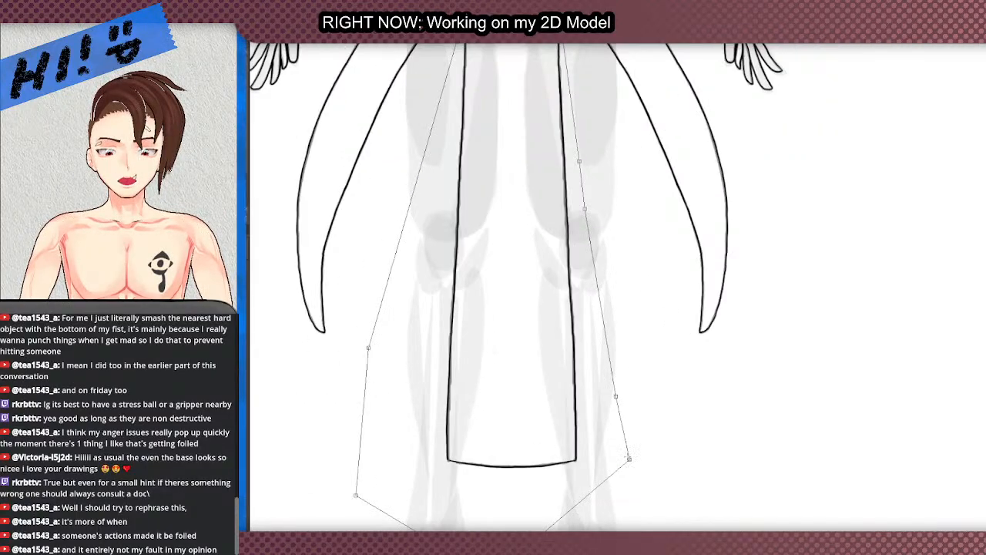
pyautogui.click(630, 460)
# Step: Separate the selected front panel onto its own layer, clear the selection and hide the panel
pyautogui.scroll(-6, 609, 379)
pyautogui.scroll(4, 607, 375)
pyautogui.scroll(-2, 548, 335)
pyautogui.scroll(2, 550, 337)
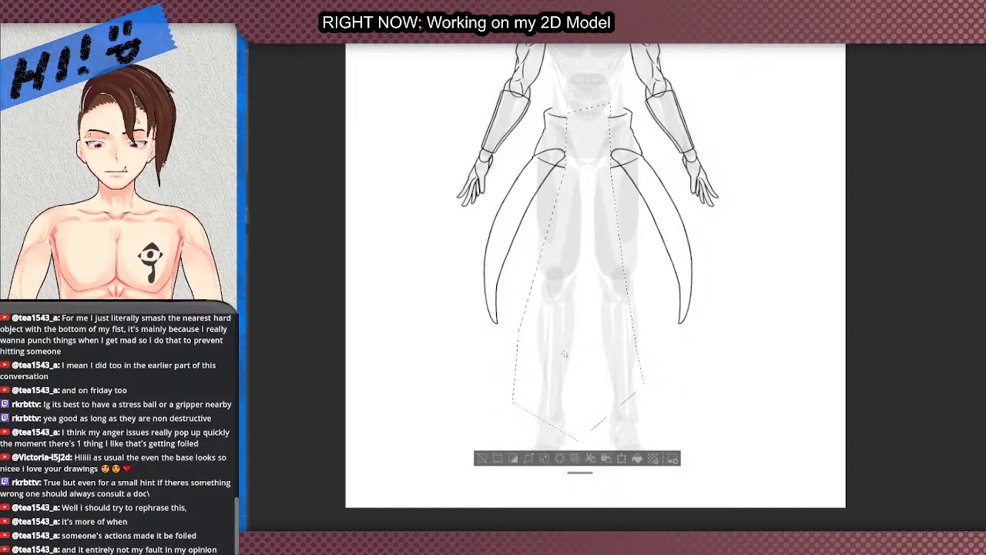
pyautogui.click(480, 457)
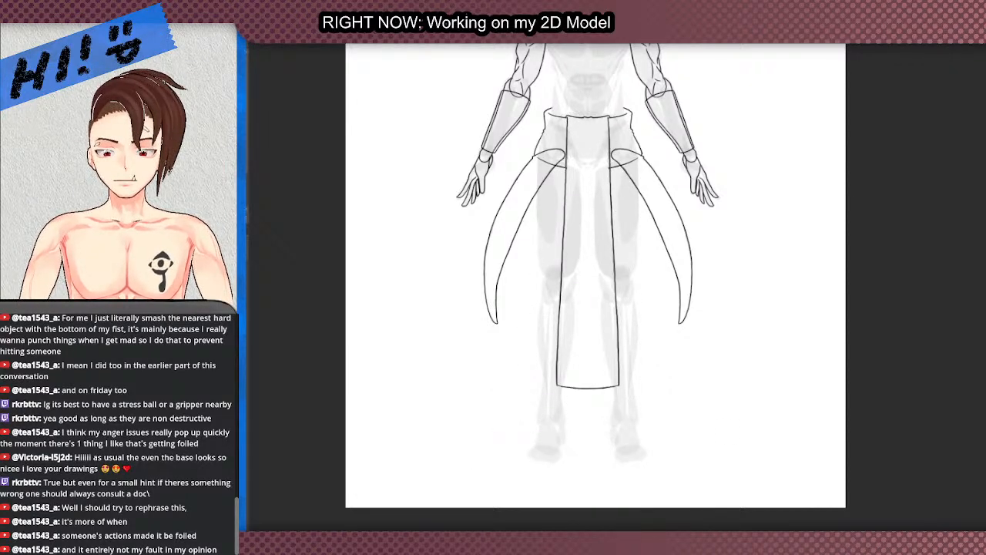
pyautogui.hotkey('ctrl', 'z')
# Step: Rotate the canvas sideways and draw a smooth grey curve joining the two open ends of the waistband's top edge
pyautogui.scroll(4, 679, 165)
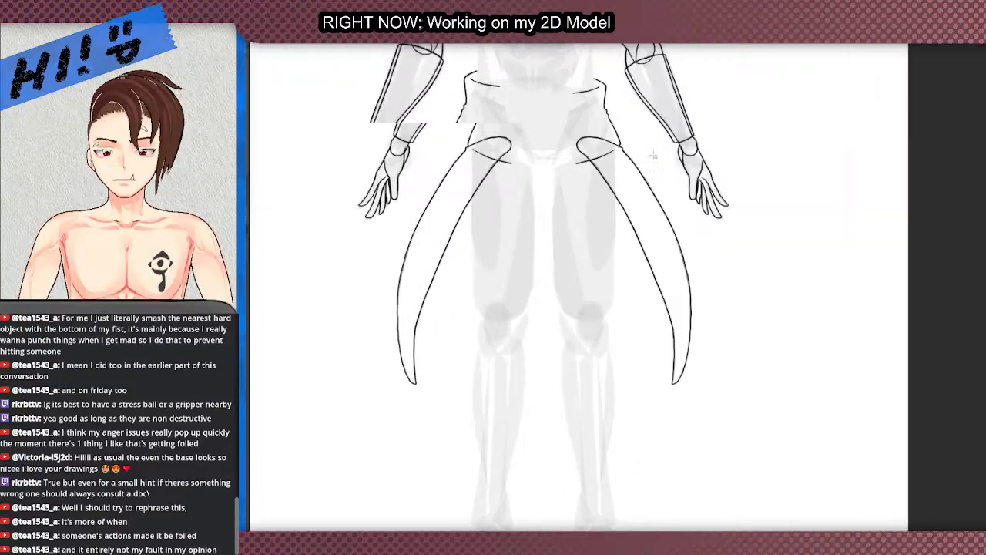
pyautogui.scroll(1, 648, 205)
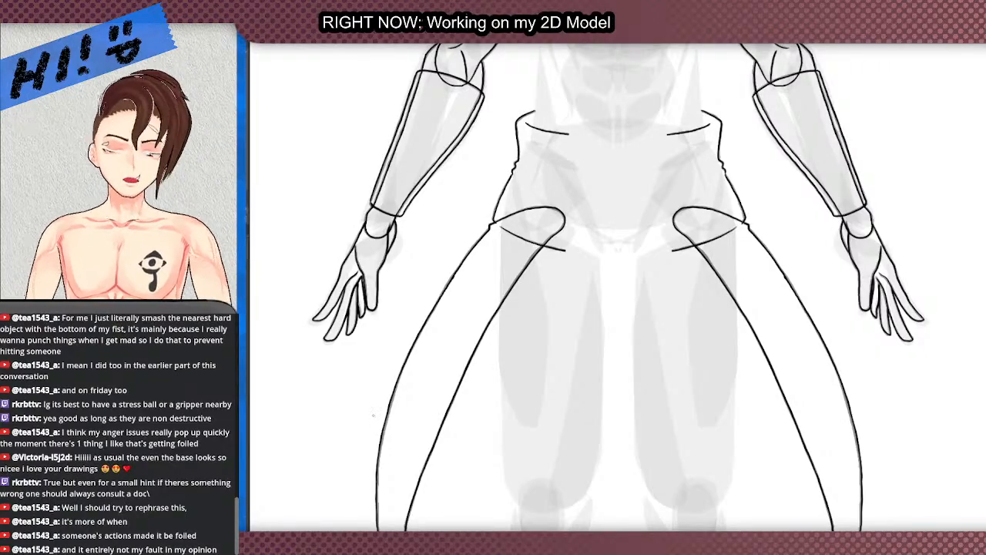
pyautogui.moveTo(815, 403); pyautogui.dragTo(816, 173)
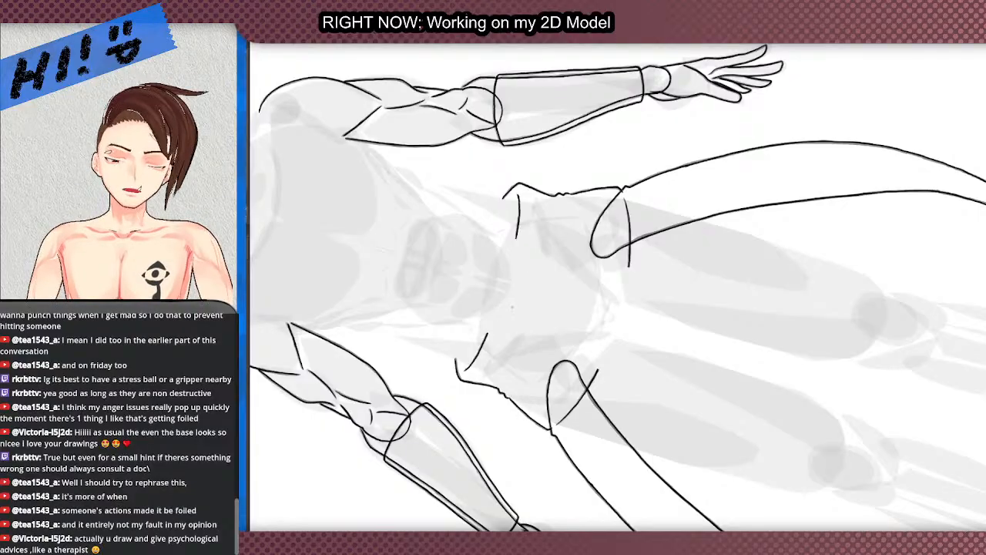
pyautogui.scroll(-1, 513, 307)
pyautogui.scroll(-4, 492, 306)
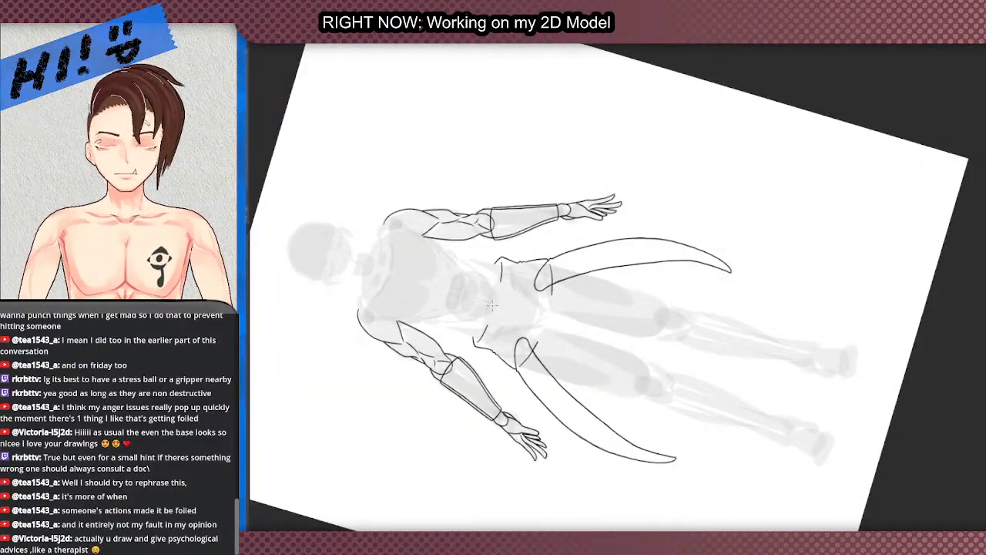
pyautogui.scroll(5, 491, 306)
pyautogui.scroll(2, 497, 309)
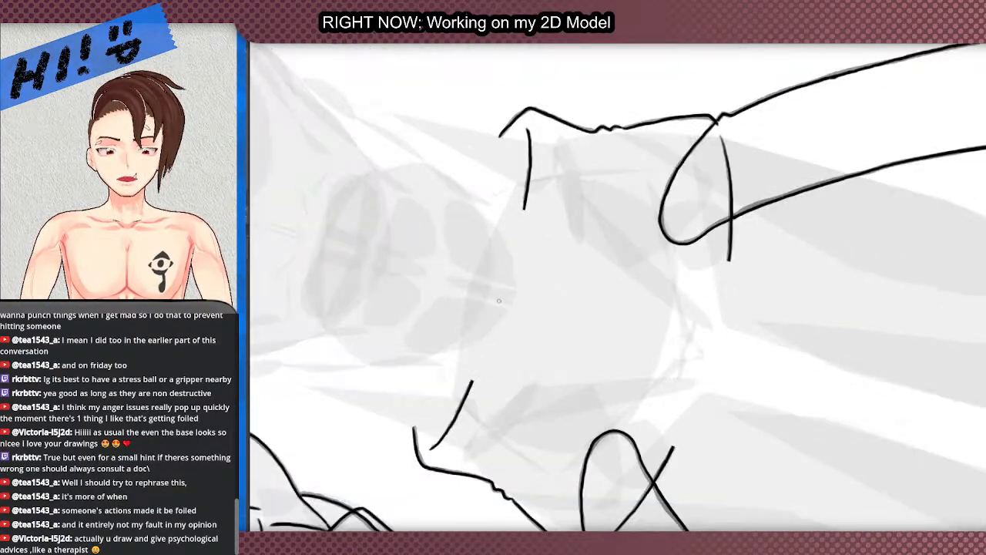
pyautogui.moveTo(524, 205); pyautogui.dragTo(493, 326)
pyautogui.hotkey('ctrl', 'z')
pyautogui.moveTo(472, 381)
pyautogui.mouseDown()
pyautogui.moveTo(523, 205)
pyautogui.moveTo(485, 349)
pyautogui.mouseUp()
pyautogui.hotkey('ctrl', 'z')
pyautogui.hotkey('ctrl', 'z')
pyautogui.moveTo(525, 199); pyautogui.dragTo(469, 388)
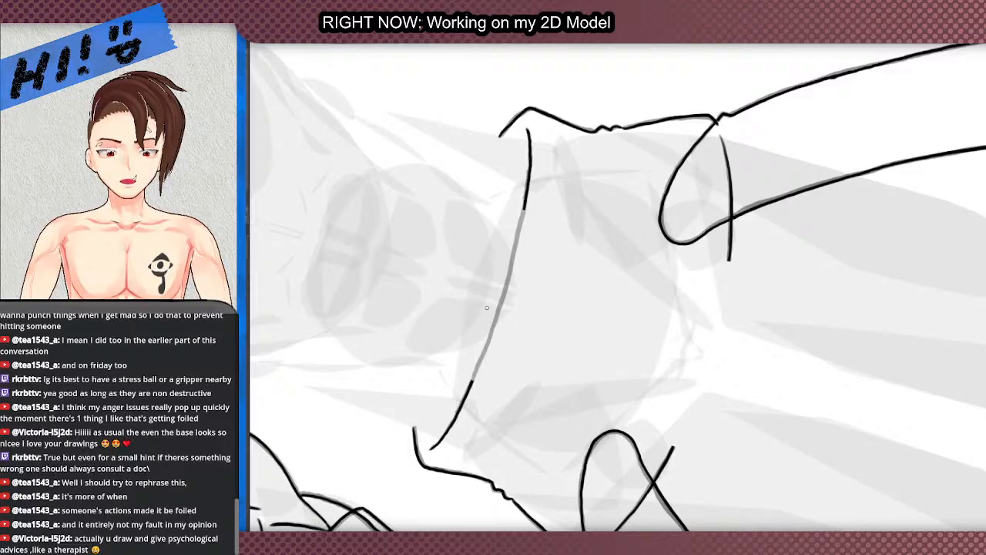
pyautogui.scroll(-1, 487, 312)
pyautogui.scroll(1, 614, 399)
pyautogui.moveTo(609, 406)
pyautogui.mouseDown()
pyautogui.moveTo(651, 290)
pyautogui.moveTo(666, 209)
pyautogui.moveTo(646, 322)
pyautogui.moveTo(610, 404)
pyautogui.moveTo(649, 310)
pyautogui.moveTo(667, 205)
pyautogui.moveTo(635, 351)
pyautogui.mouseUp()
pyautogui.hotkey('ctrl', 'z')
pyautogui.hotkey('ctrl', 'z')
pyautogui.hotkey('ctrl', 'z')
pyautogui.hotkey('ctrl', 'z')
pyautogui.moveTo(608, 407)
pyautogui.mouseDown()
pyautogui.moveTo(644, 325)
pyautogui.moveTo(667, 215)
pyautogui.moveTo(651, 297)
pyautogui.moveTo(613, 393)
pyautogui.mouseUp()
pyautogui.hotkey('ctrl', 'z')
pyautogui.hotkey('ctrl', 'z')
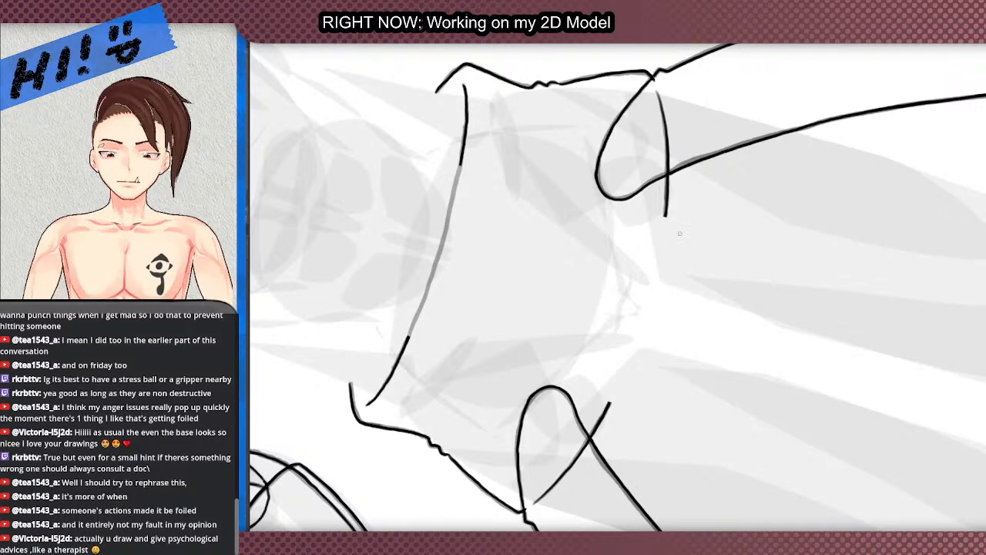
# Step: Draw a smooth grey curve joining the two open ends of the waistband's lower hem
pyautogui.moveTo(667, 214); pyautogui.dragTo(629, 354)
pyautogui.hotkey('ctrl', 'z')
pyautogui.hotkey('ctrl', 'z')
pyautogui.moveTo(610, 402)
pyautogui.mouseDown()
pyautogui.moveTo(645, 315)
pyautogui.moveTo(666, 211)
pyautogui.moveTo(647, 315)
pyautogui.moveTo(611, 397)
pyautogui.moveTo(666, 211)
pyautogui.mouseUp()
pyautogui.hotkey('ctrl', 'z')
pyautogui.hotkey('ctrl', 'z')
pyautogui.hotkey('ctrl', 'z')
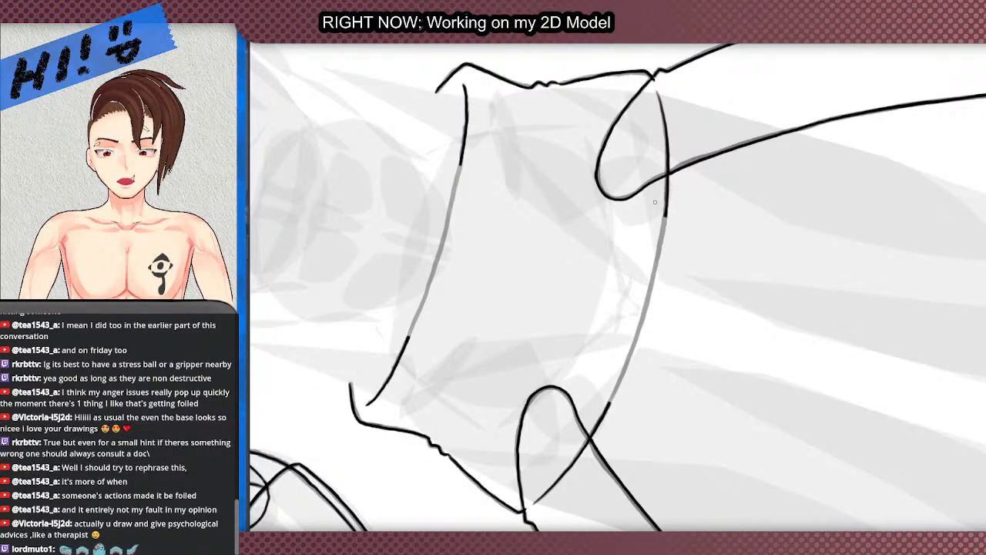
# Step: Ink over the grey join in the waistband's top edge so it forms one continuous black line
pyautogui.scroll(-2, 648, 201)
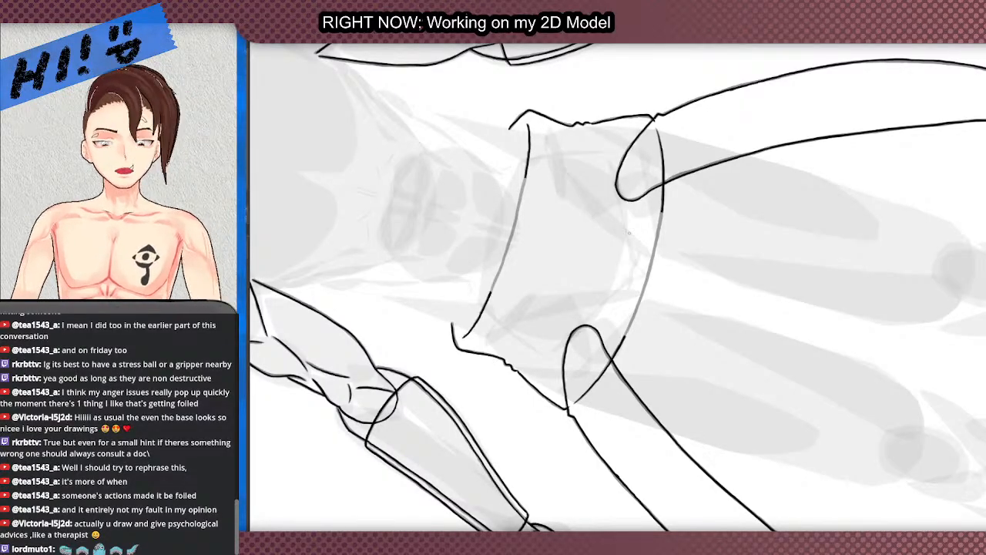
pyautogui.scroll(3, 512, 181)
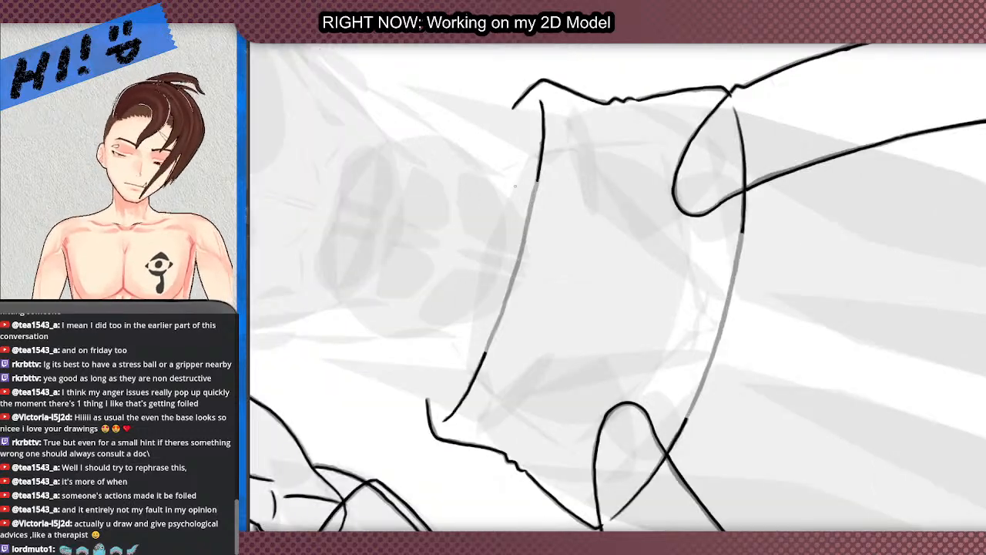
pyautogui.moveTo(555, 162)
pyautogui.mouseDown()
pyautogui.moveTo(500, 387)
pyautogui.moveTo(447, 516)
pyautogui.moveTo(517, 318)
pyautogui.moveTo(554, 153)
pyautogui.mouseUp()
pyautogui.hotkey('ctrl', 'z')
pyautogui.scroll(1, 537, 173)
pyautogui.scroll(-2, 538, 174)
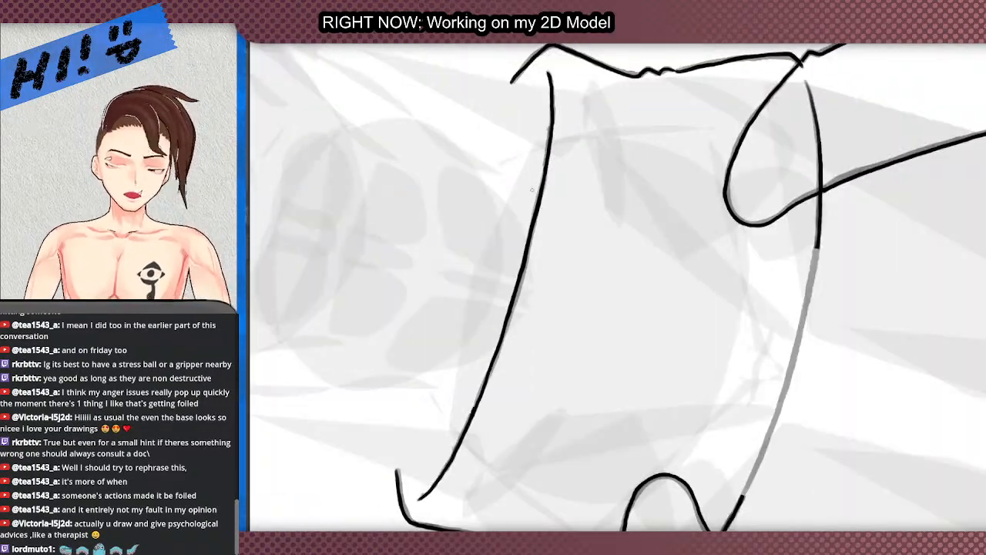
pyautogui.scroll(-1, 532, 190)
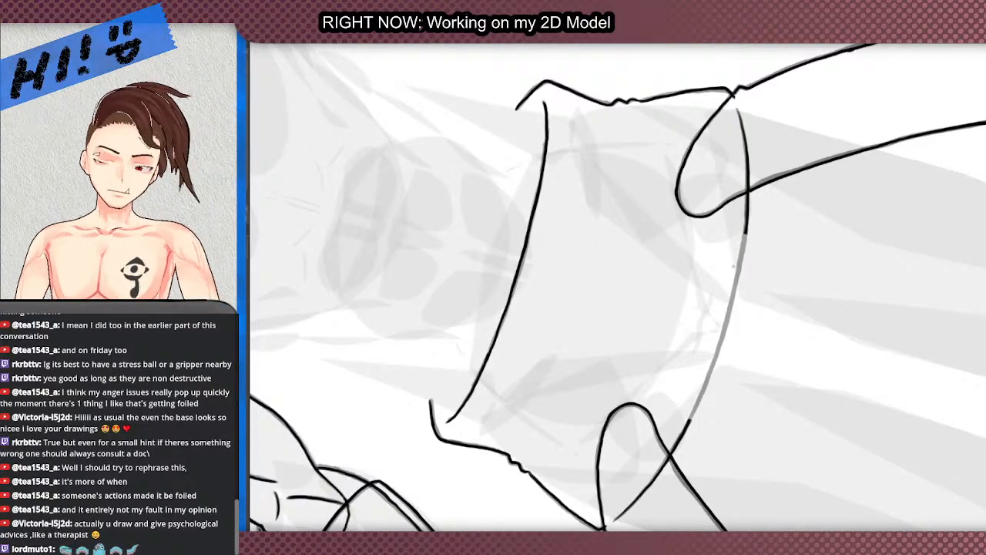
# Step: Ink over the grey join in the waistband's lower hem with a solid black line
pyautogui.scroll(2, 734, 279)
pyautogui.scroll(-3, 594, 300)
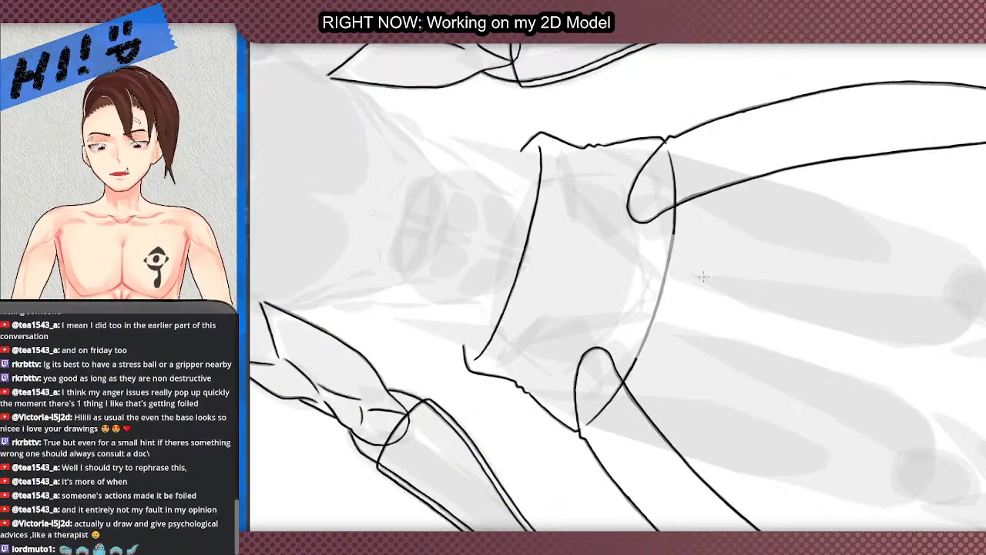
pyautogui.scroll(5, 605, 347)
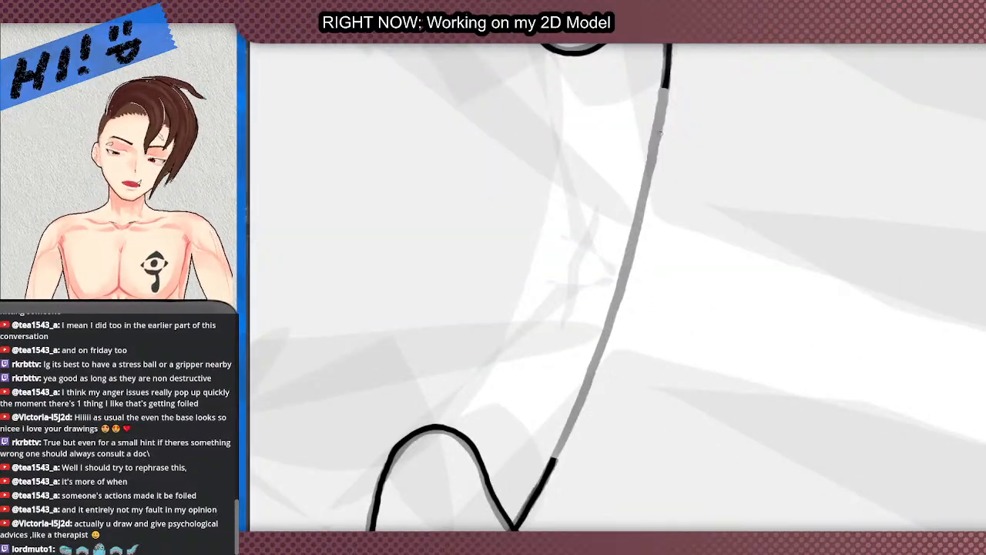
pyautogui.moveTo(667, 84)
pyautogui.mouseDown()
pyautogui.moveTo(614, 308)
pyautogui.moveTo(552, 468)
pyautogui.moveTo(632, 244)
pyautogui.moveTo(669, 81)
pyautogui.mouseUp()
pyautogui.hotkey('ctrl', 'z')
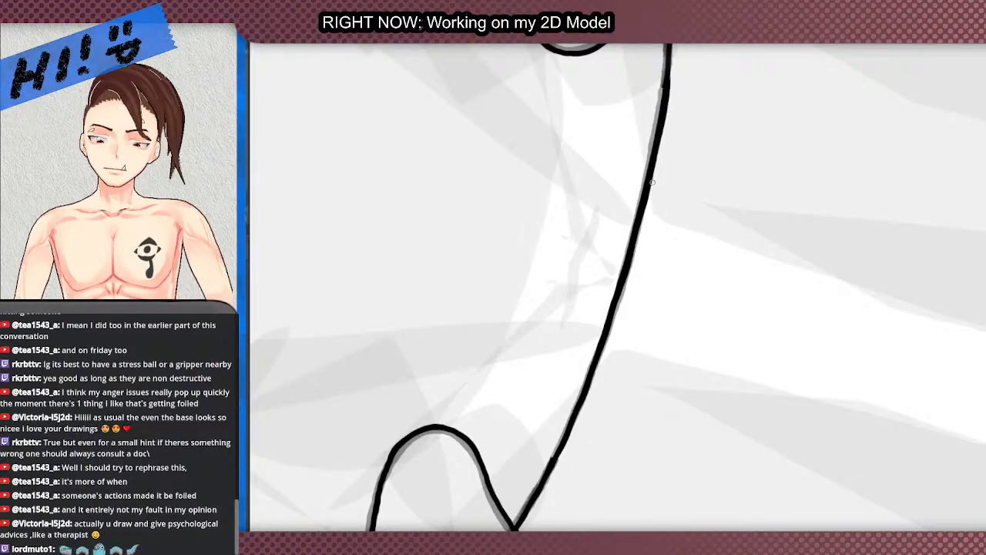
# Step: Bring back the front panel, the side tails and the grey outline beside the panel over the completed waistband
pyautogui.scroll(-5, 553, 133)
pyautogui.scroll(-4, 477, 286)
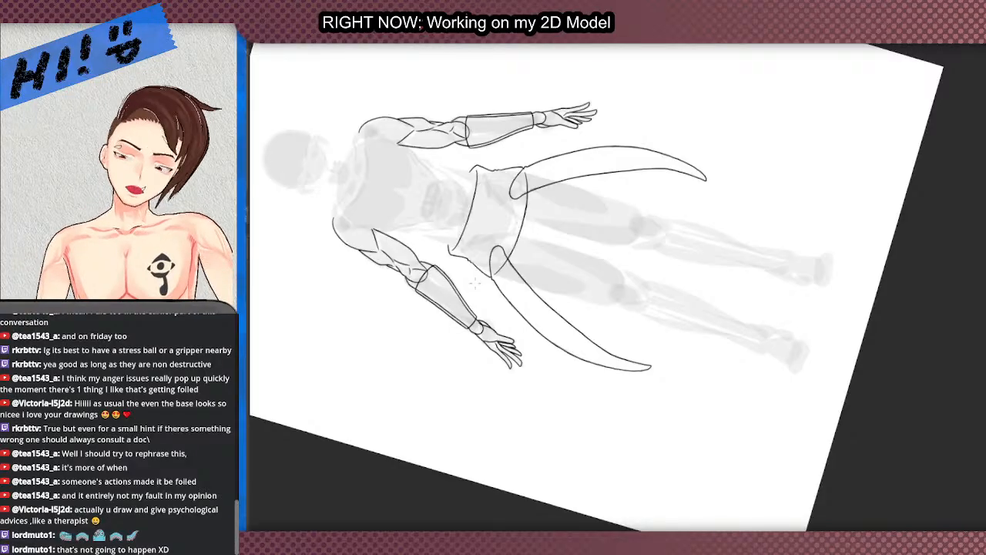
pyautogui.hotkey('ctrl', 'z')
pyautogui.hotkey('ctrl', 'z')
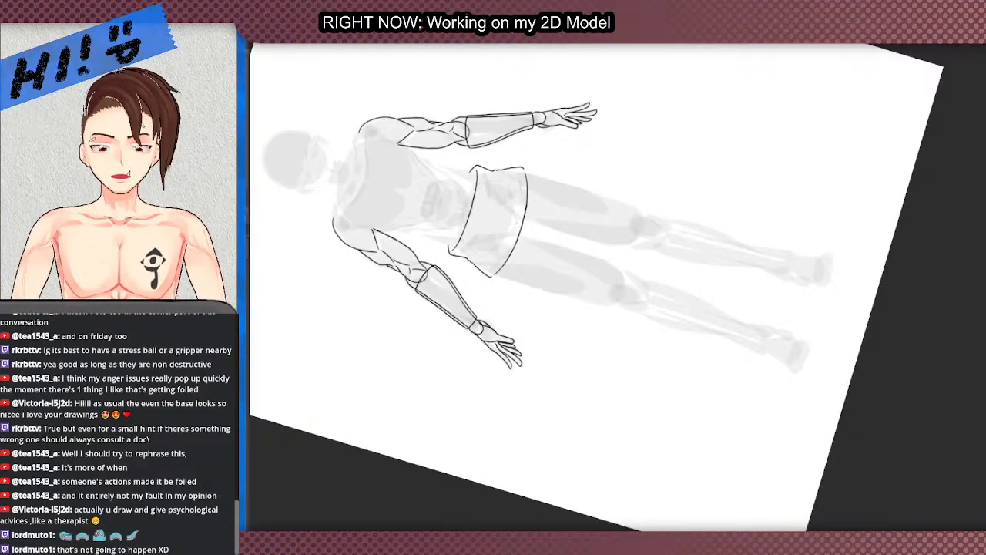
pyautogui.hotkey('ctrl', 'y')
pyautogui.hotkey('ctrl', 'y')
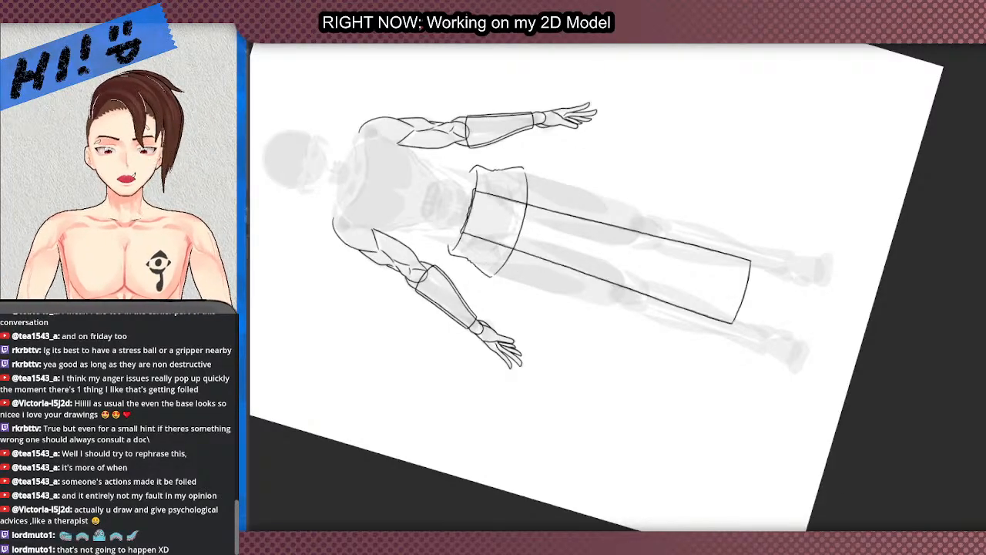
pyautogui.hotkey('ctrl', 'z')
pyautogui.hotkey('ctrl', 'y')
pyautogui.scroll(3, 624, 433)
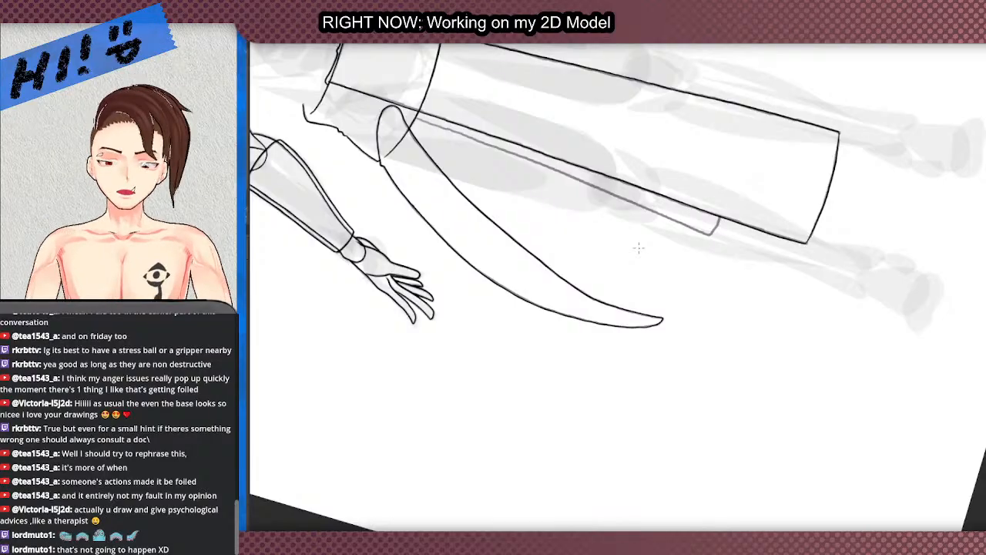
# Step: Ink a solid black line over the upper stretch of the grey outline's long edge beside the front panel
pyautogui.press('Escape')
pyautogui.scroll(-3, 412, 408)
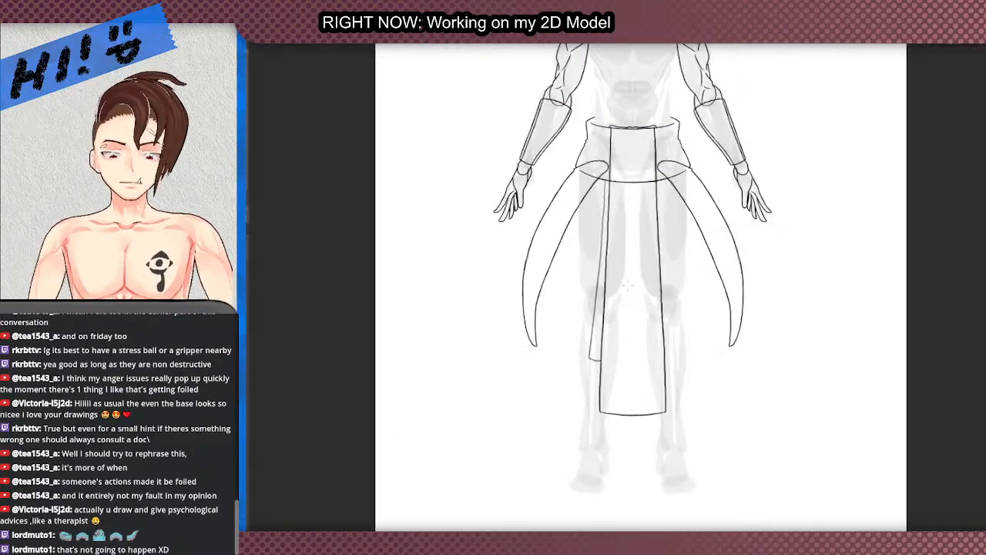
pyautogui.scroll(4, 676, 228)
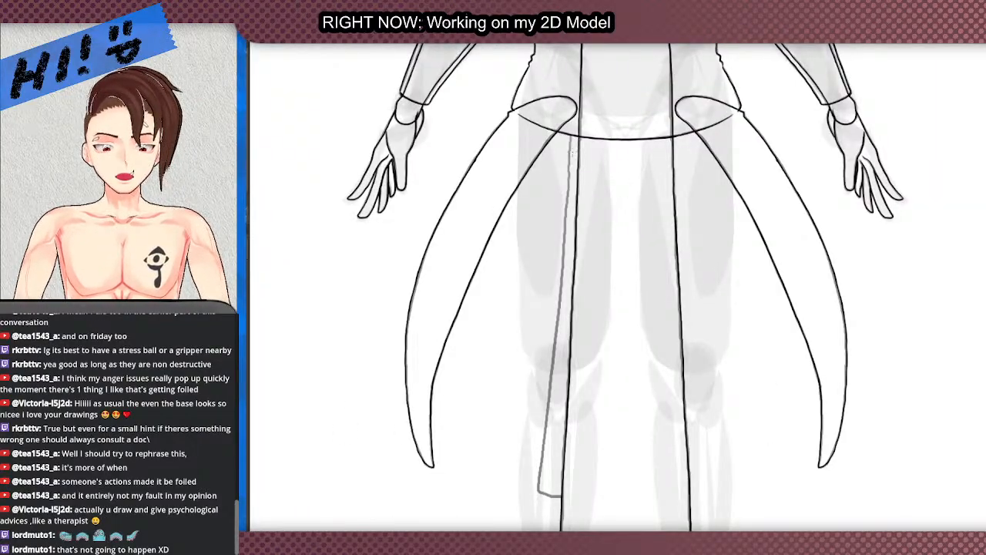
pyautogui.scroll(-3, 568, 151)
pyautogui.scroll(3, 568, 148)
pyautogui.scroll(2, 568, 151)
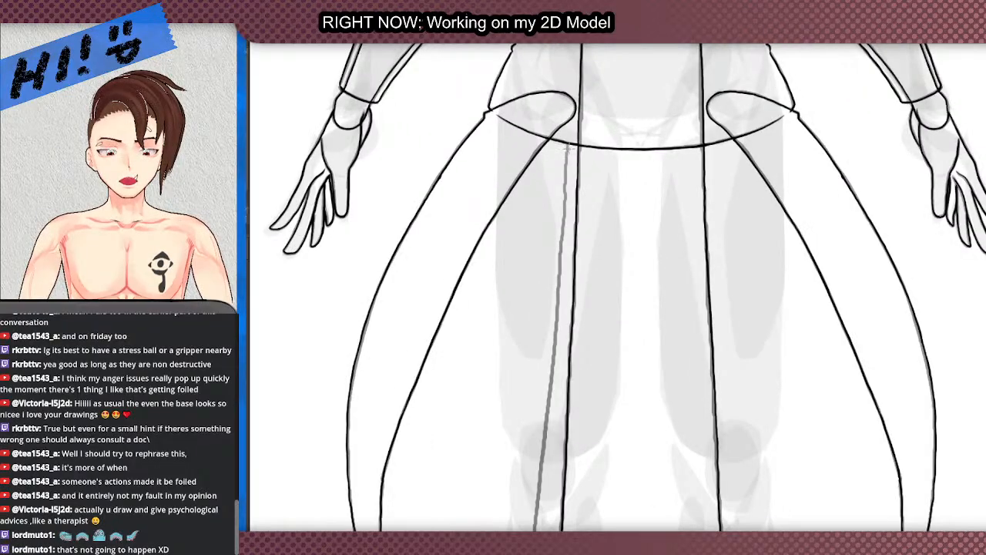
pyautogui.moveTo(566, 154); pyautogui.dragTo(533, 530)
pyautogui.hotkey('ctrl', '0')
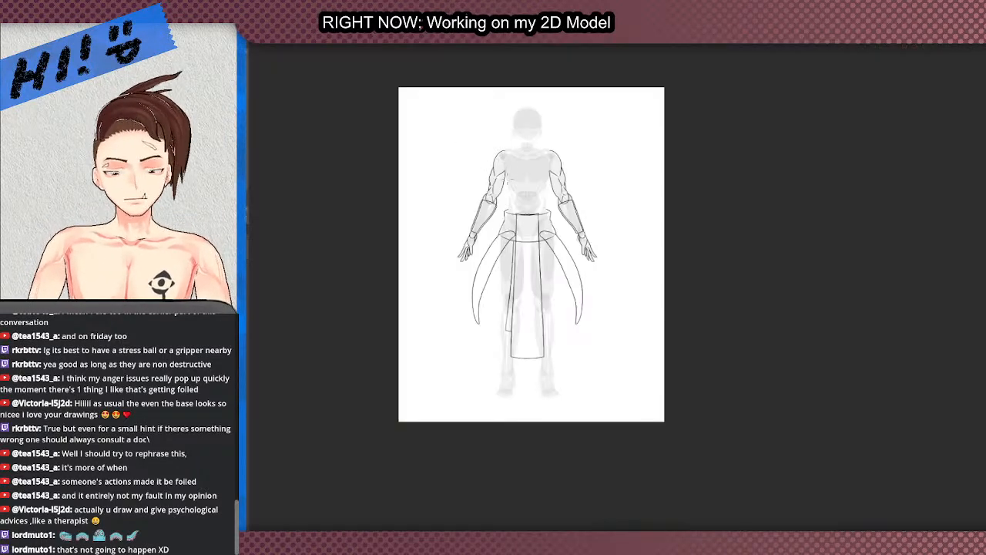
# Step: Continue the black line down to the grey outline's lower corner and ink its short bottom edge up to the front panel
pyautogui.scroll(8, 502, 317)
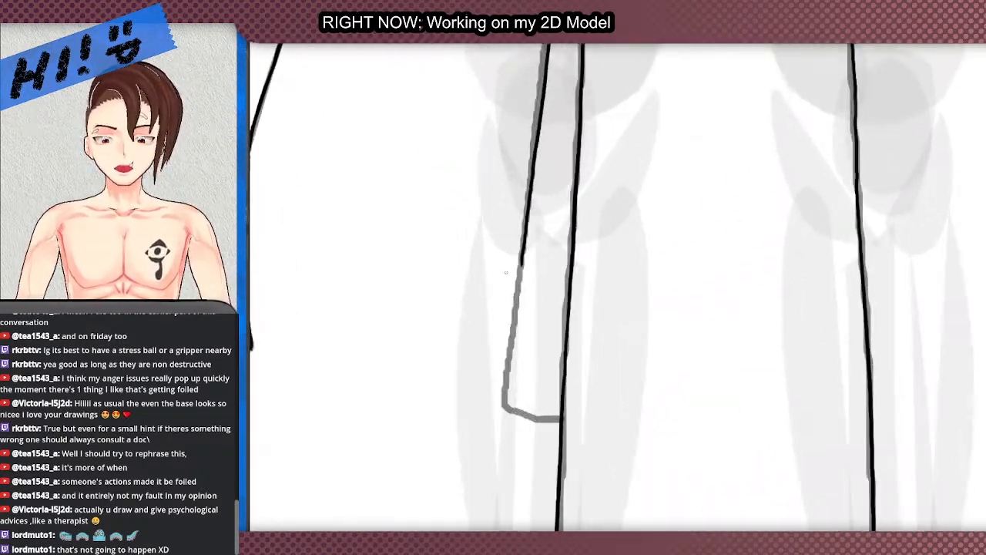
pyautogui.moveTo(527, 237); pyautogui.dragTo(509, 363)
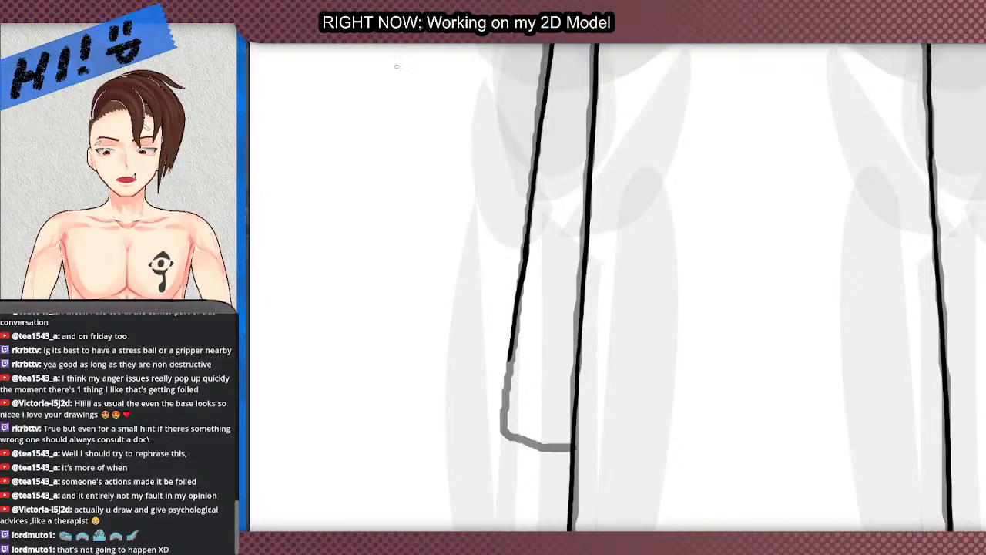
pyautogui.hotkey('ctrl', 'z')
pyautogui.moveTo(527, 241); pyautogui.dragTo(504, 433)
pyautogui.moveTo(500, 333)
pyautogui.mouseDown()
pyautogui.moveTo(579, 428)
pyautogui.moveTo(689, 437)
pyautogui.mouseUp()
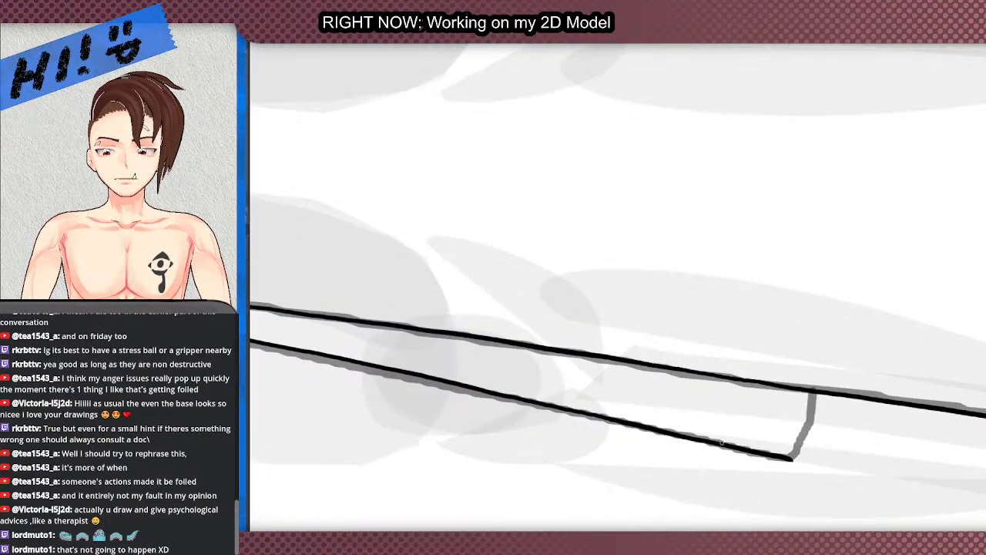
pyautogui.moveTo(792, 458); pyautogui.dragTo(815, 393)
pyautogui.scroll(-7, 494, 355)
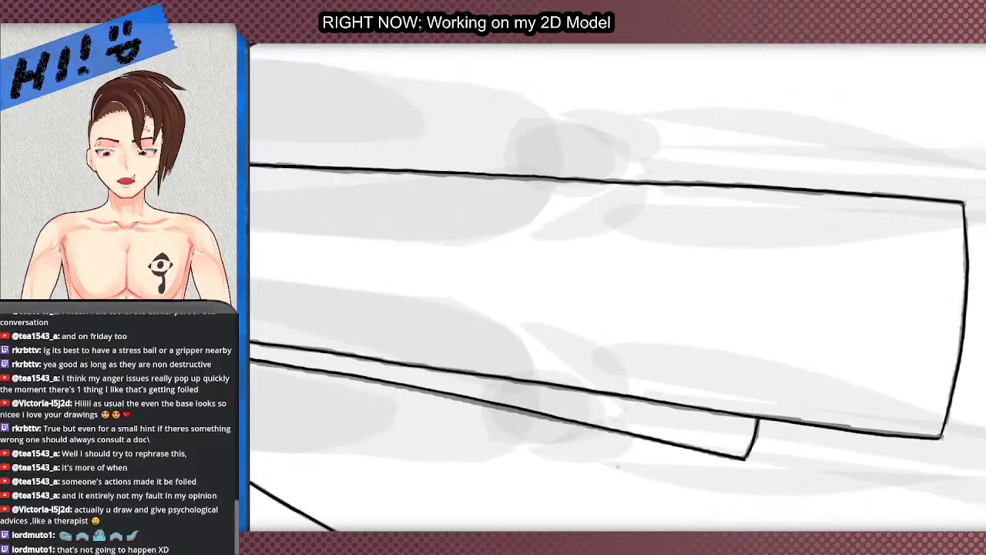
# Step: Extend the rear panel's inked outer edge straight up from the waistband's lower hem to about the middle of the waistband
pyautogui.scroll(-3, 424, 324)
pyautogui.scroll(6, 425, 325)
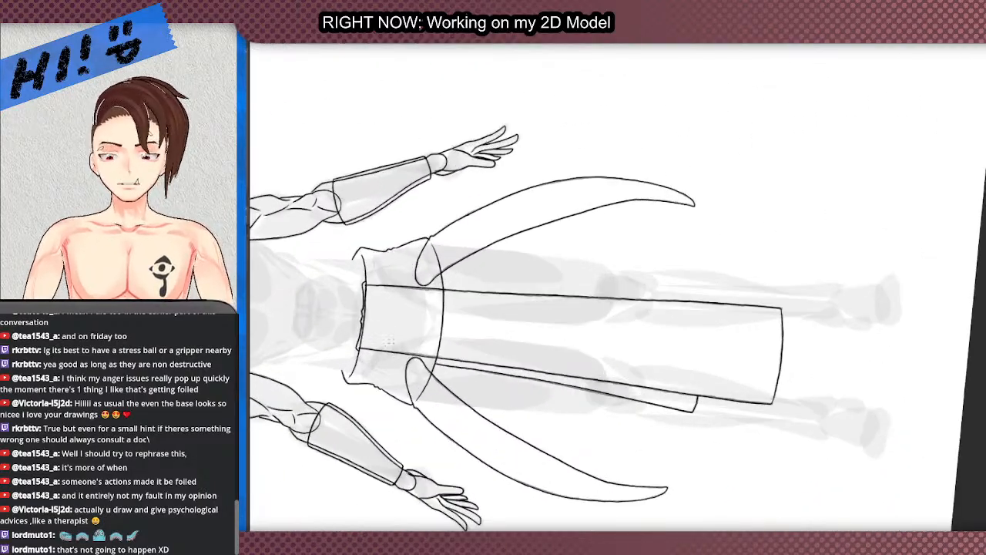
pyautogui.scroll(3, 412, 443)
pyautogui.scroll(-8, 350, 319)
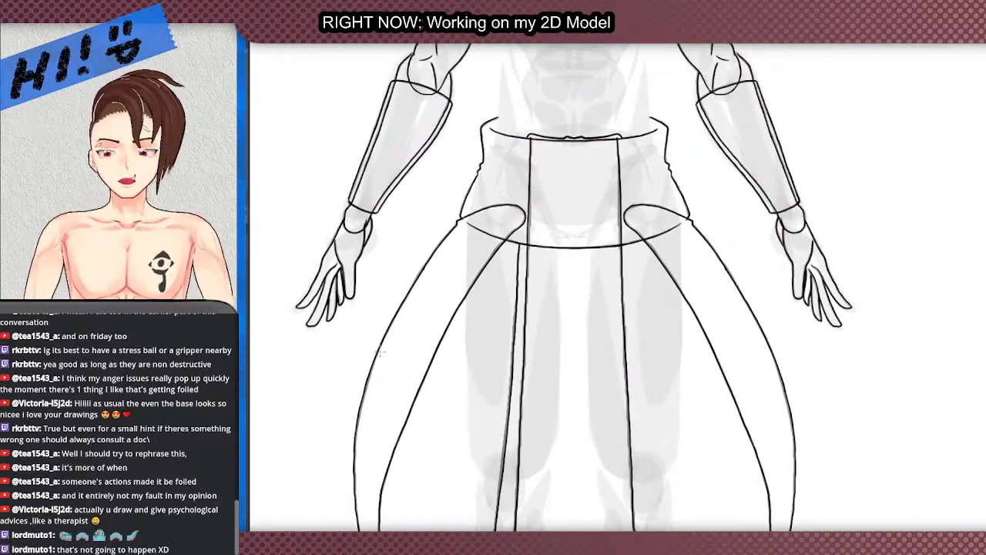
pyautogui.scroll(2, 350, 318)
pyautogui.scroll(-2, 371, 355)
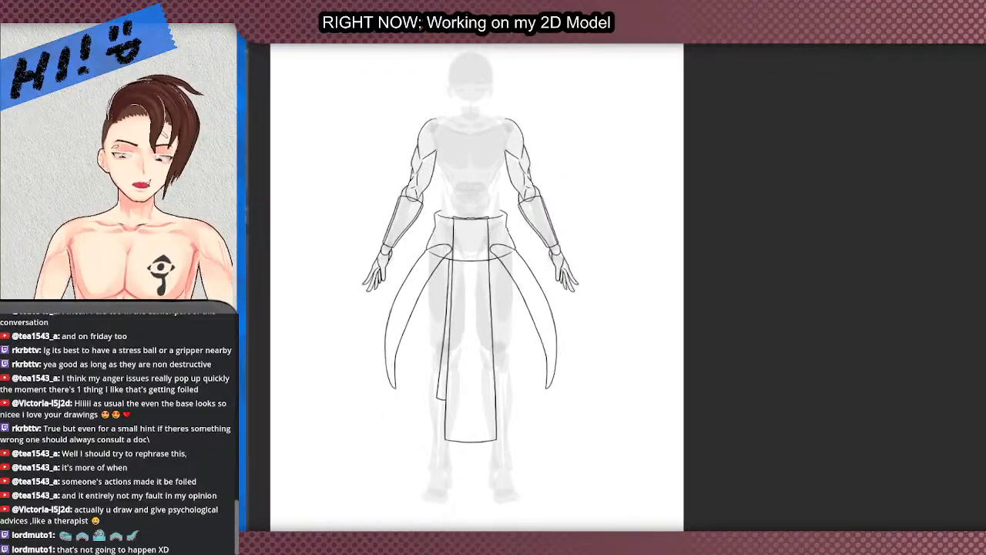
pyautogui.scroll(10, 450, 254)
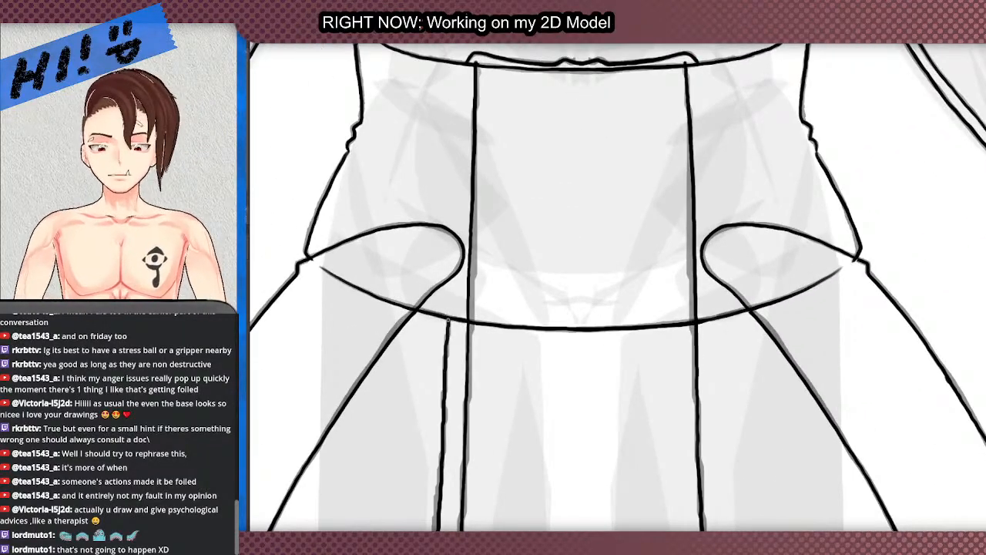
pyautogui.moveTo(447, 322)
pyautogui.mouseDown()
pyautogui.moveTo(454, 159)
pyautogui.moveTo(609, 150)
pyautogui.mouseUp()
pyautogui.scroll(-5, 578, 100)
pyautogui.scroll(1, 533, 58)
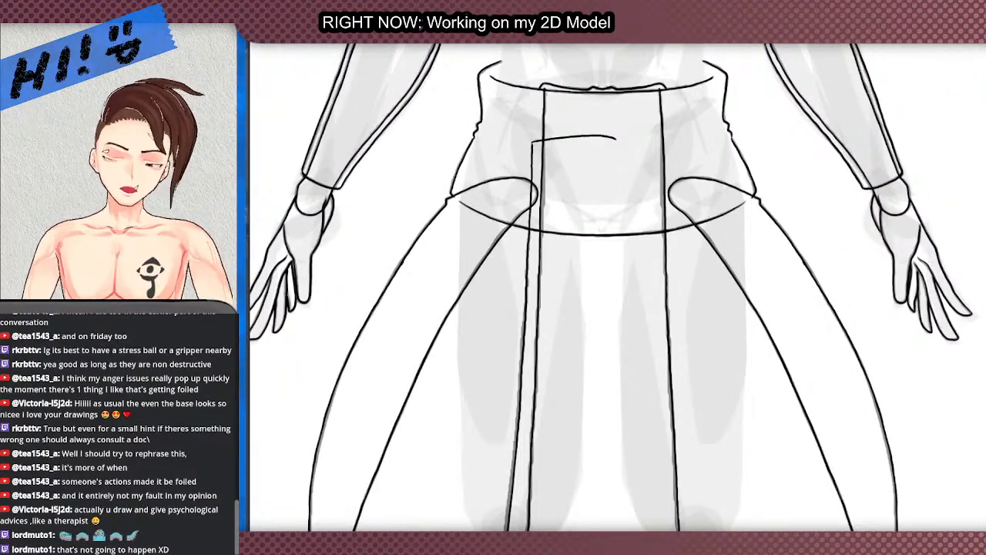
# Step: Undo the rear panel's uneven top line and redraw it as a flatter line running across the front panel
pyautogui.hotkey('ctrl', 'z')
pyautogui.scroll(-4, 594, 231)
pyautogui.scroll(5, 640, 162)
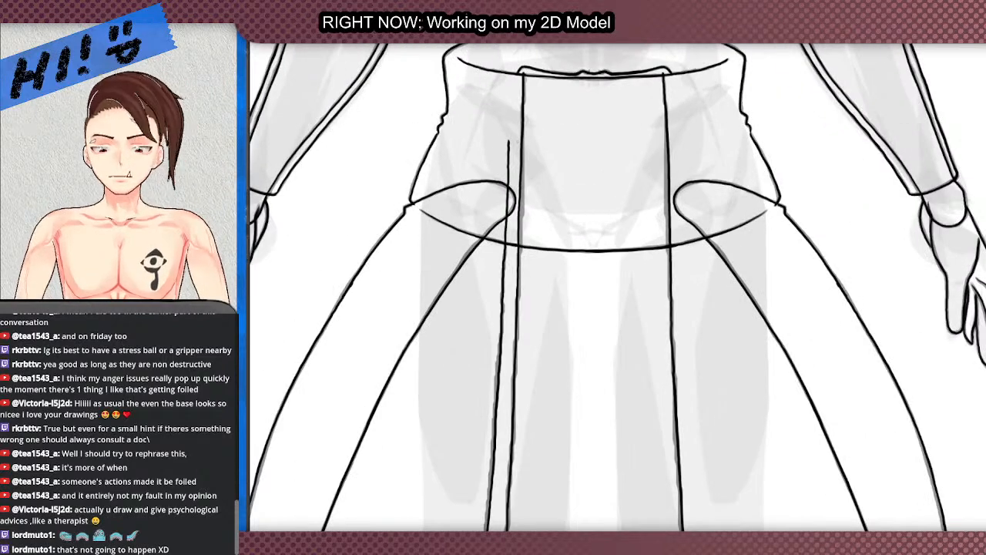
pyautogui.moveTo(509, 140); pyautogui.dragTo(632, 147)
pyautogui.scroll(-5, 632, 146)
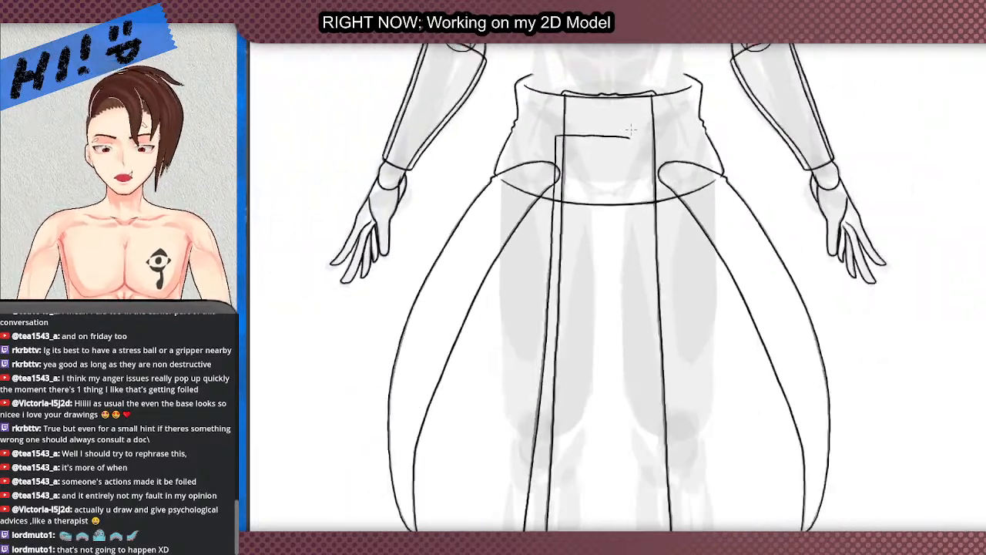
# Step: Draw the rear panel's second long edge from the end of its top line down inside the front panel to below the knee
pyautogui.scroll(5, 630, 129)
pyautogui.moveTo(610, 63); pyautogui.dragTo(624, 431)
pyautogui.moveTo(483, 91); pyautogui.dragTo(378, 262)
pyautogui.scroll(-4, 378, 262)
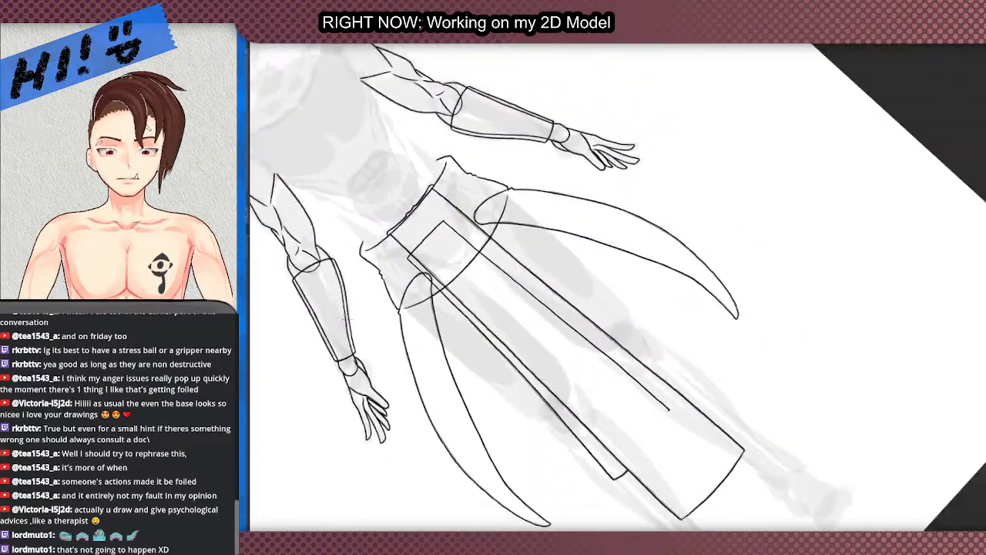
pyautogui.scroll(10, 574, 429)
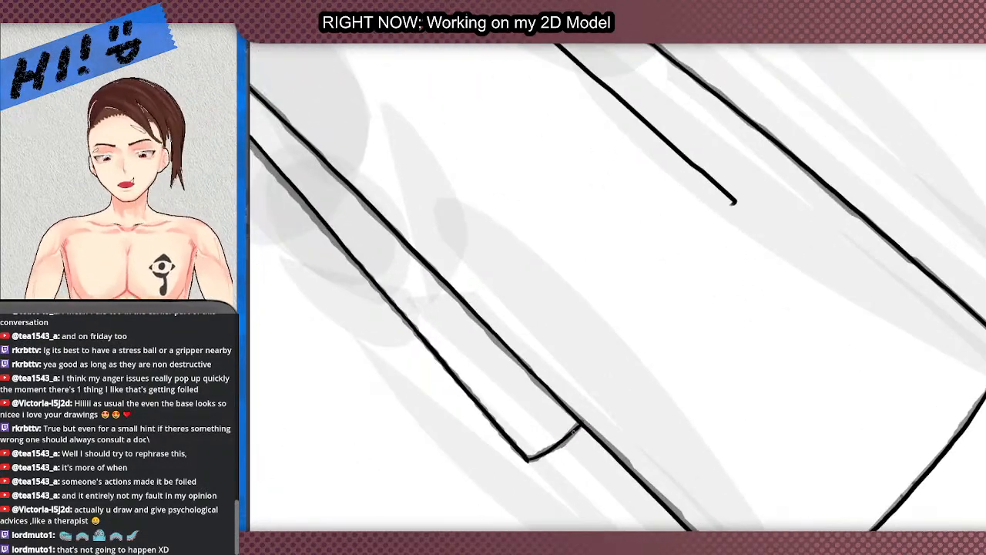
pyautogui.moveTo(580, 429)
pyautogui.mouseDown()
pyautogui.moveTo(670, 329)
pyautogui.moveTo(712, 263)
pyautogui.moveTo(734, 202)
pyautogui.mouseUp()
pyautogui.scroll(-5, 726, 188)
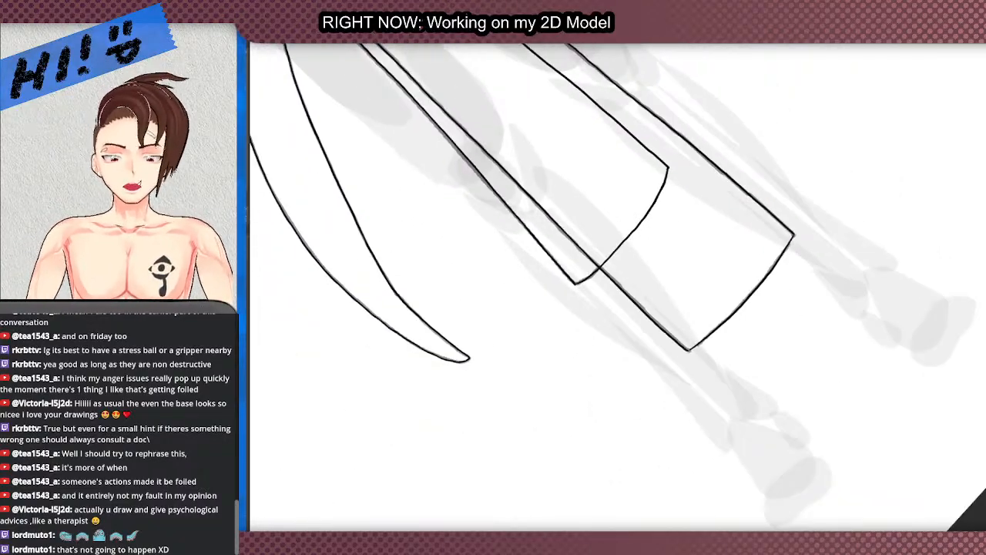
pyautogui.hotkey('ctrl', 'z')
pyautogui.scroll(4, 628, 136)
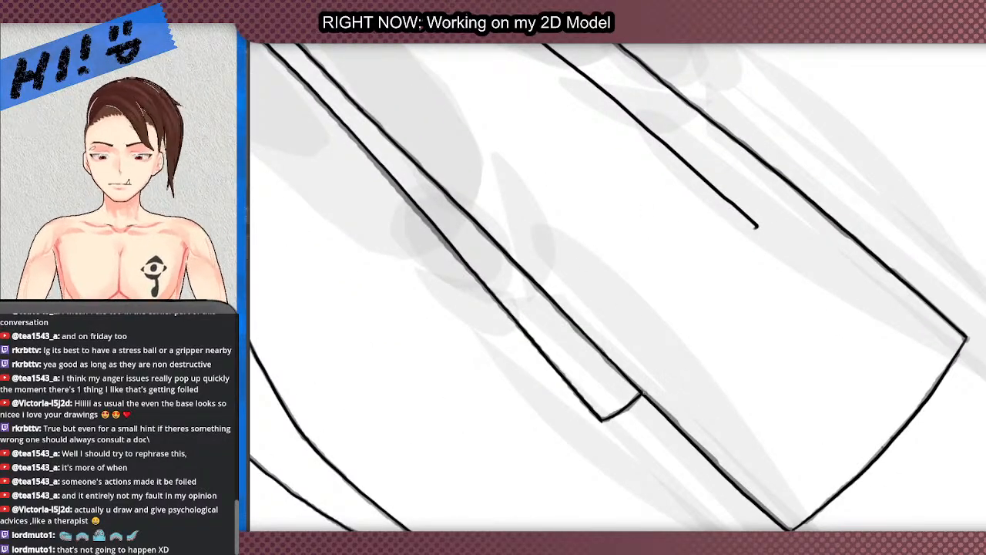
pyautogui.moveTo(640, 396)
pyautogui.mouseDown()
pyautogui.moveTo(734, 282)
pyautogui.moveTo(757, 217)
pyautogui.moveTo(768, 242)
pyautogui.moveTo(753, 271)
pyautogui.moveTo(632, 396)
pyautogui.mouseUp()
pyautogui.hotkey('ctrl', 'z')
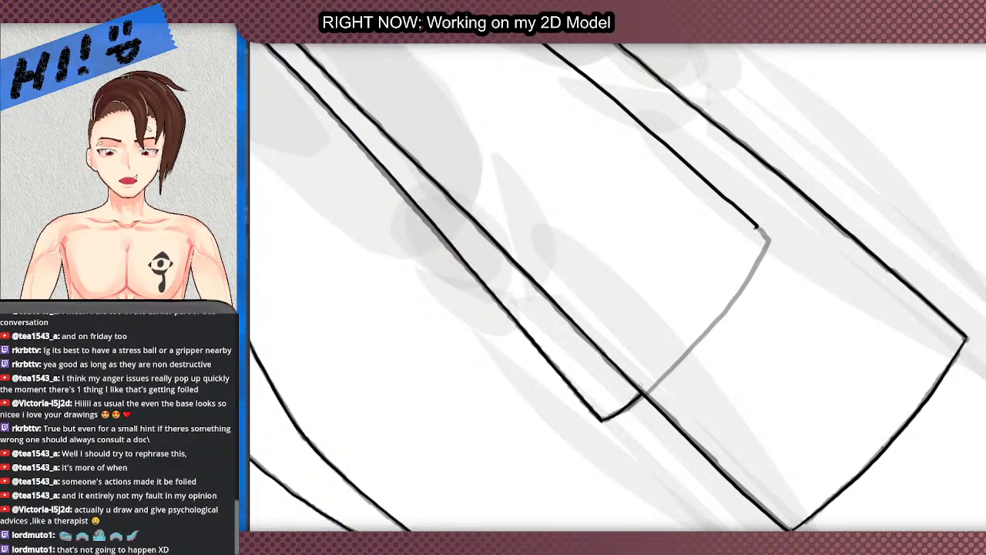
pyautogui.hotkey('ctrl', 'z')
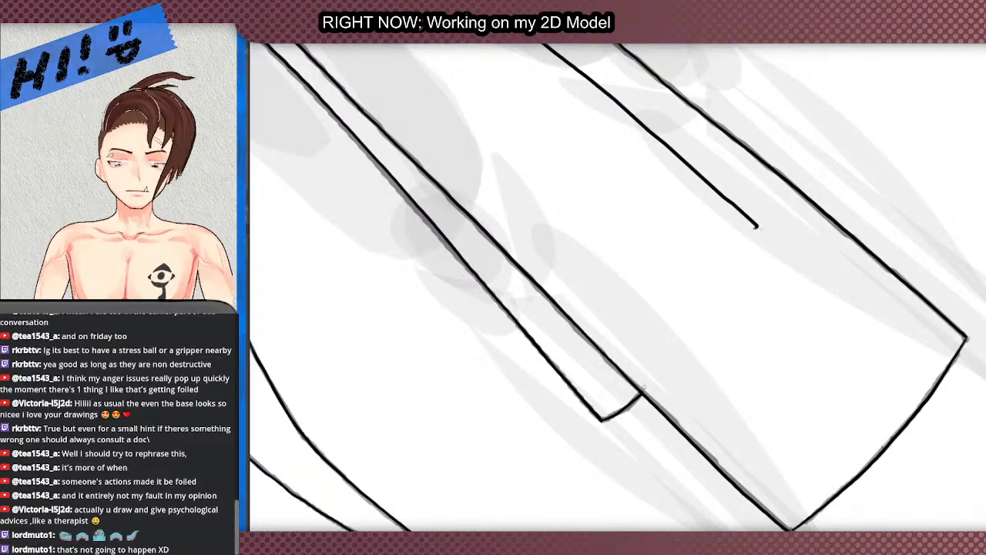
pyautogui.moveTo(632, 403); pyautogui.dragTo(697, 333)
pyautogui.hotkey('ctrl', 'z')
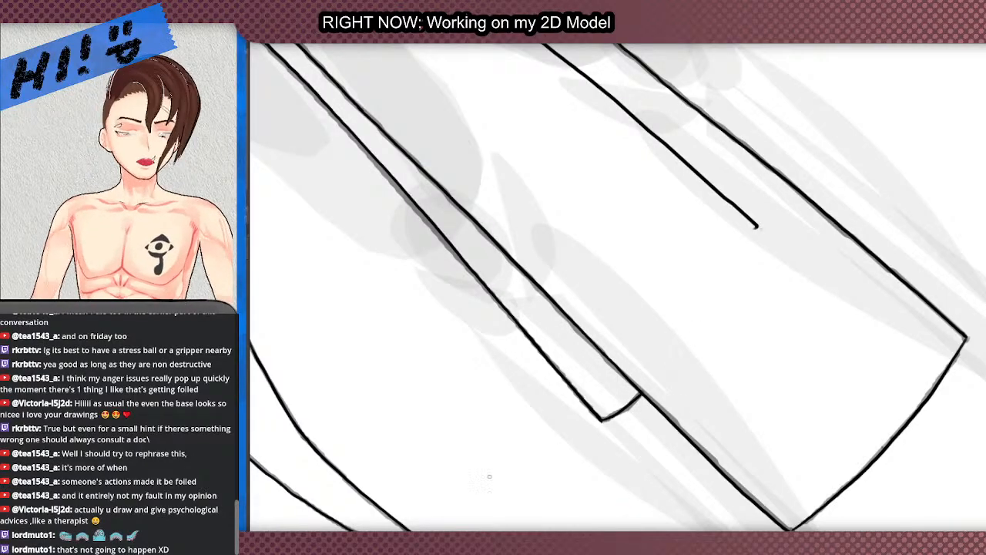
# Step: Draw a curved black hem across the front panel joining the rear panel's short bottom edge to its second long edge
pyautogui.moveTo(414, 306); pyautogui.dragTo(476, 453)
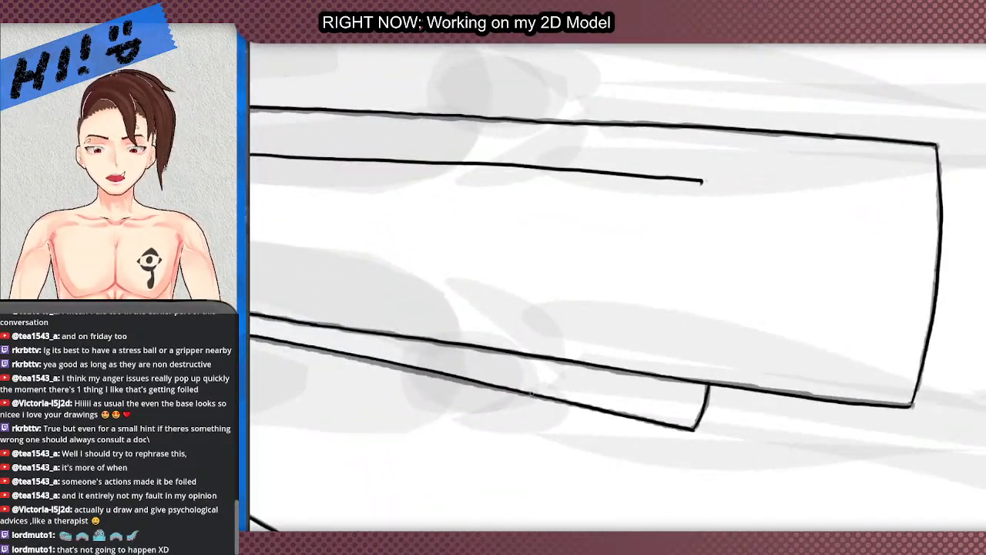
pyautogui.moveTo(706, 404)
pyautogui.mouseDown()
pyautogui.moveTo(726, 239)
pyautogui.moveTo(715, 183)
pyautogui.moveTo(691, 181)
pyautogui.mouseUp()
pyautogui.moveTo(710, 382); pyautogui.dragTo(719, 323)
pyautogui.hotkey('ctrl', 'z')
pyautogui.moveTo(709, 381)
pyautogui.mouseDown()
pyautogui.moveTo(724, 220)
pyautogui.moveTo(718, 186)
pyautogui.moveTo(696, 182)
pyautogui.mouseUp()
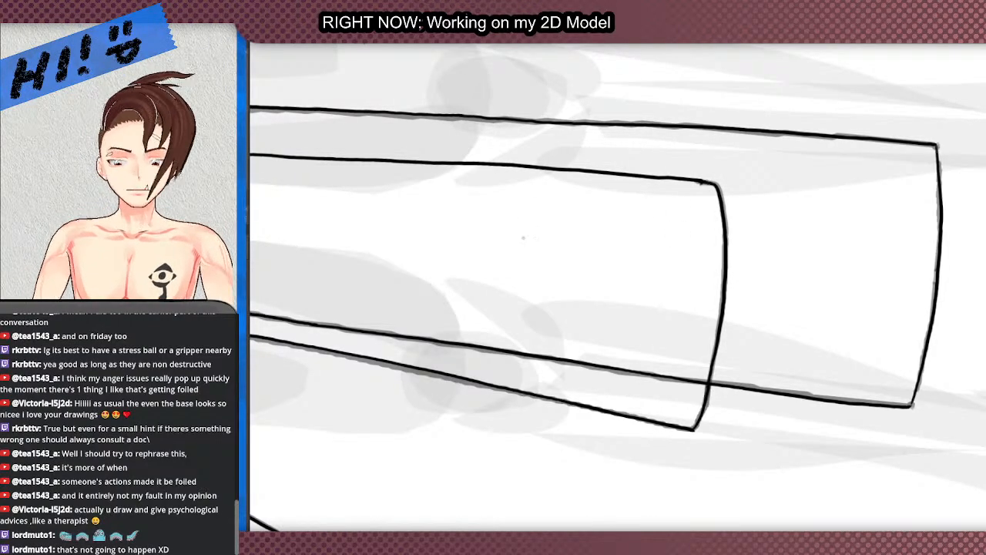
# Step: Examine the ends of the two long cloth panels, then reset the canvas rotation to upright
pyautogui.scroll(-1, 524, 238)
pyautogui.scroll(-1, 519, 264)
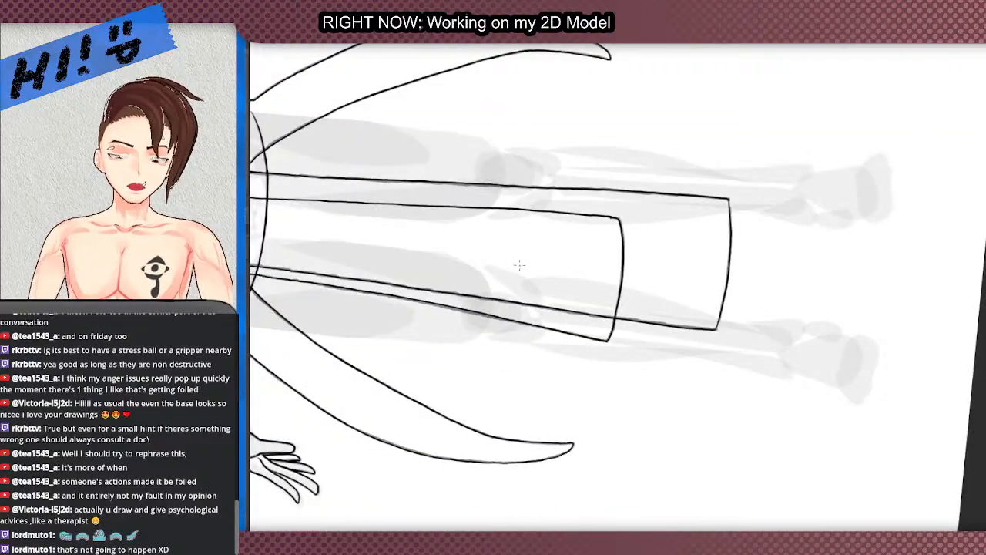
pyautogui.scroll(1, 511, 246)
pyautogui.scroll(-1, 514, 247)
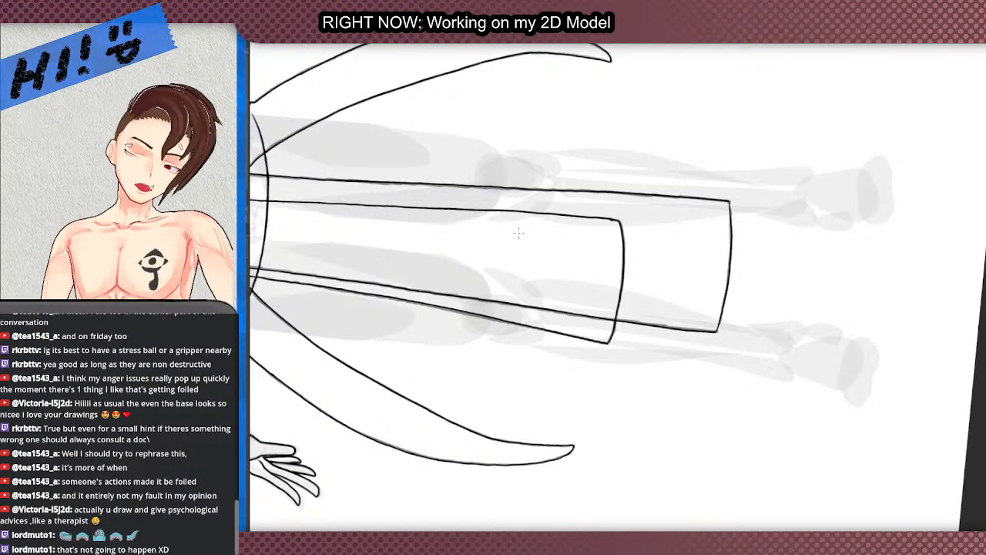
pyautogui.scroll(-2, 519, 232)
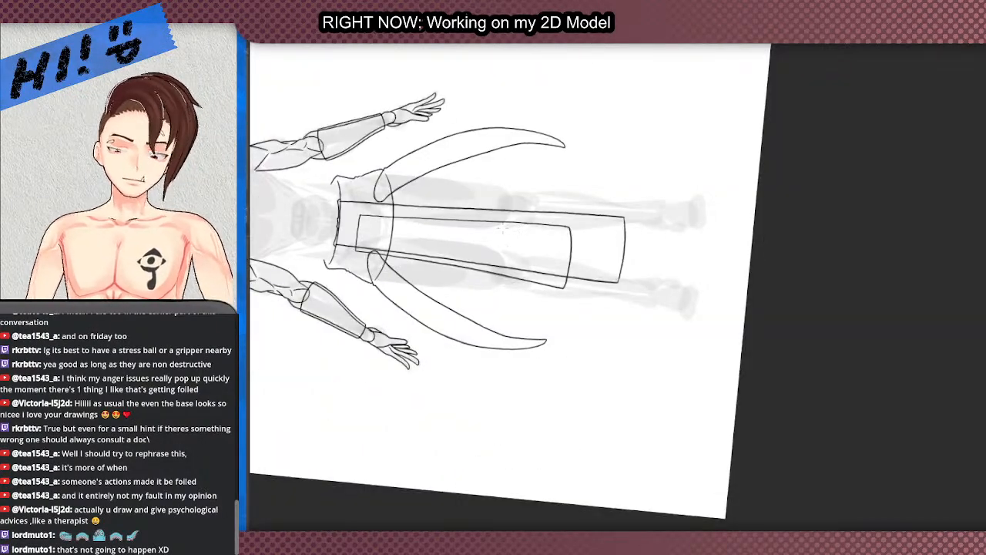
pyautogui.scroll(2, 456, 290)
pyautogui.press('5')
pyautogui.scroll(-4, 447, 277)
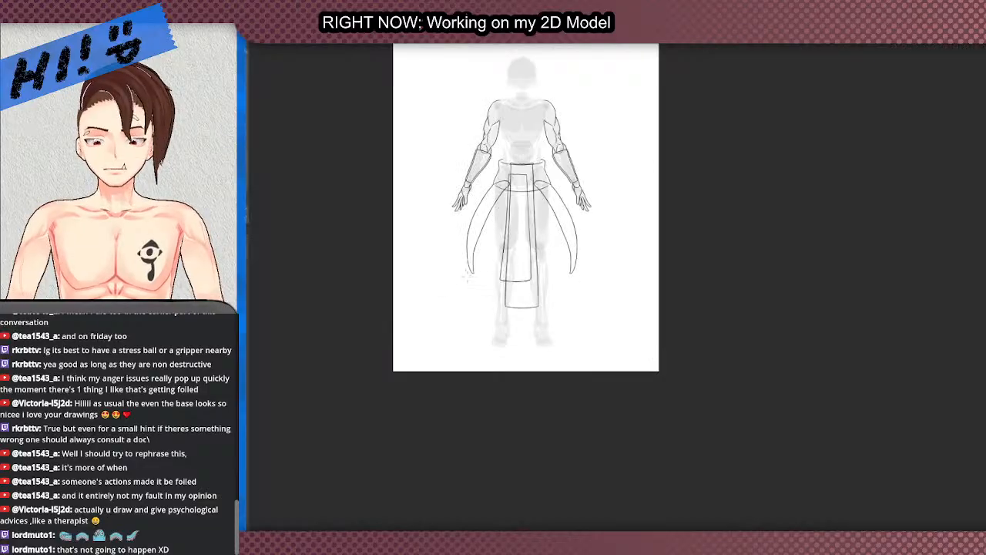
# Step: Examine the full figure's line art, comparing the torso and arms with the waist belt, curved side tails and cloth panels
pyautogui.scroll(2, 543, 224)
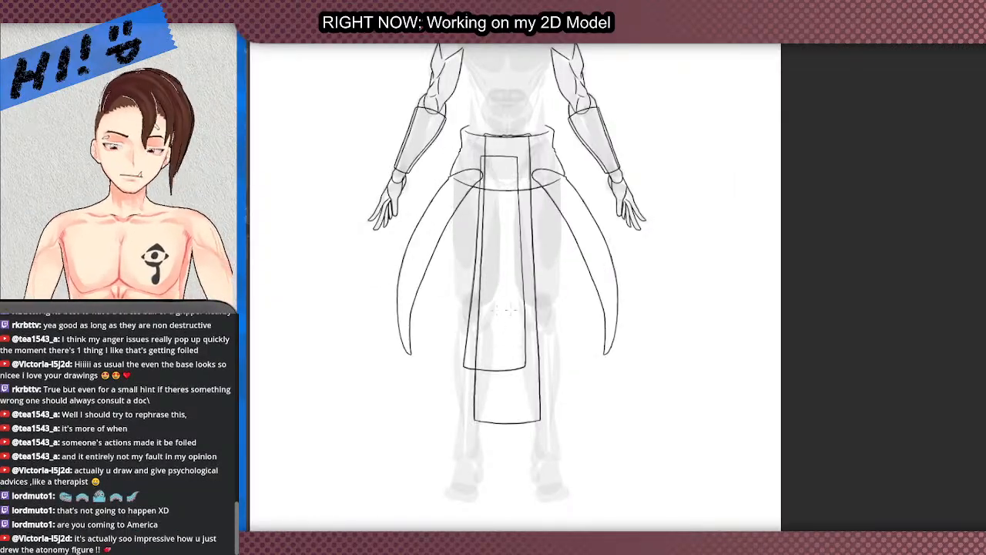
pyautogui.scroll(-1, 543, 224)
pyautogui.scroll(2, 495, 230)
pyautogui.scroll(-1, 496, 230)
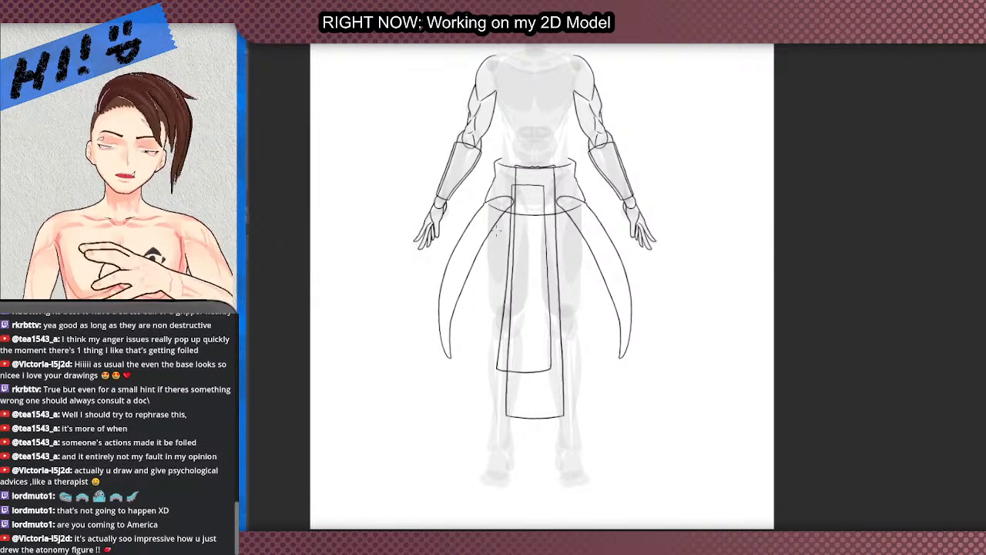
pyautogui.scroll(1, 406, 145)
pyautogui.scroll(-1, 406, 145)
pyautogui.scroll(3, 504, 159)
pyautogui.scroll(2, 570, 152)
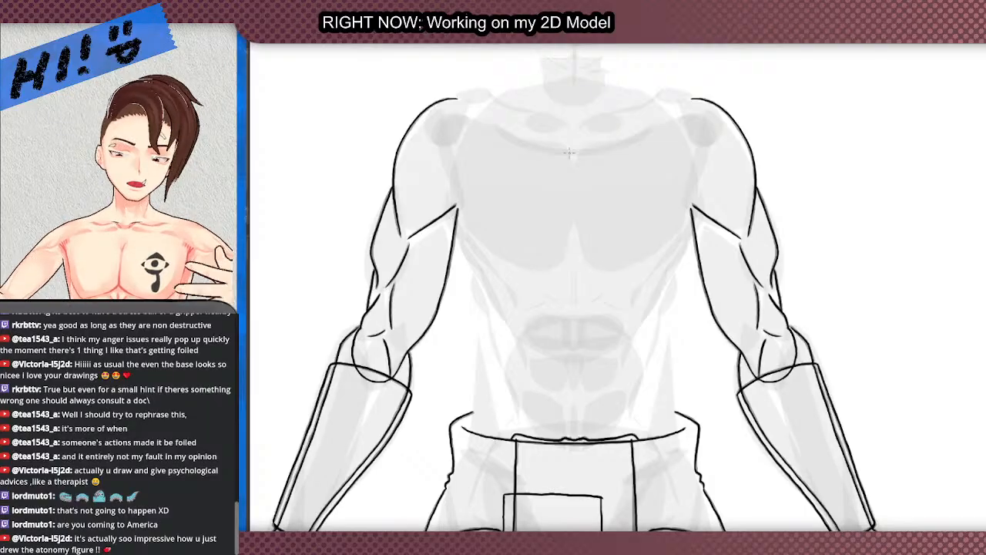
pyautogui.scroll(-6, 521, 129)
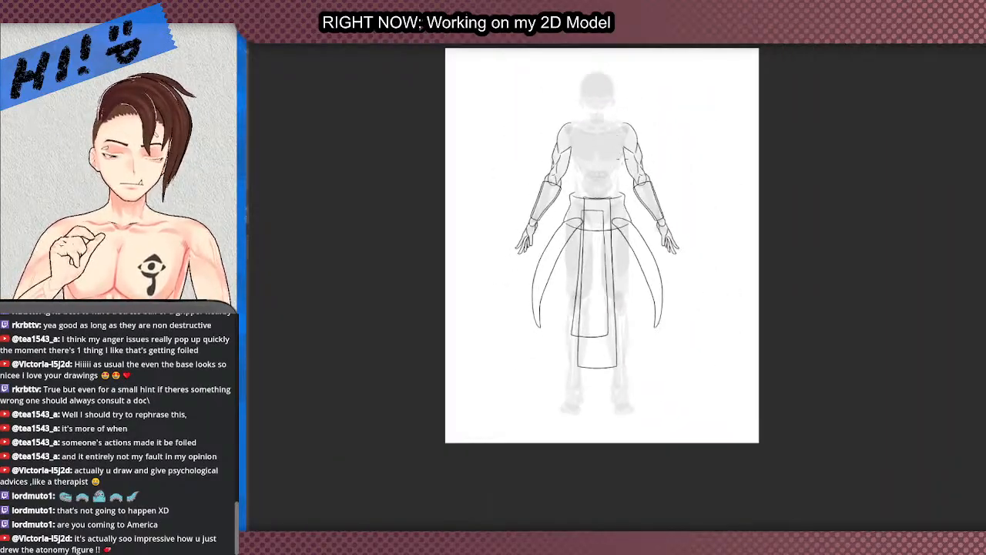
pyautogui.scroll(1, 626, 200)
pyautogui.scroll(1, 628, 204)
pyautogui.scroll(-2, 692, 274)
pyautogui.scroll(2, 775, 324)
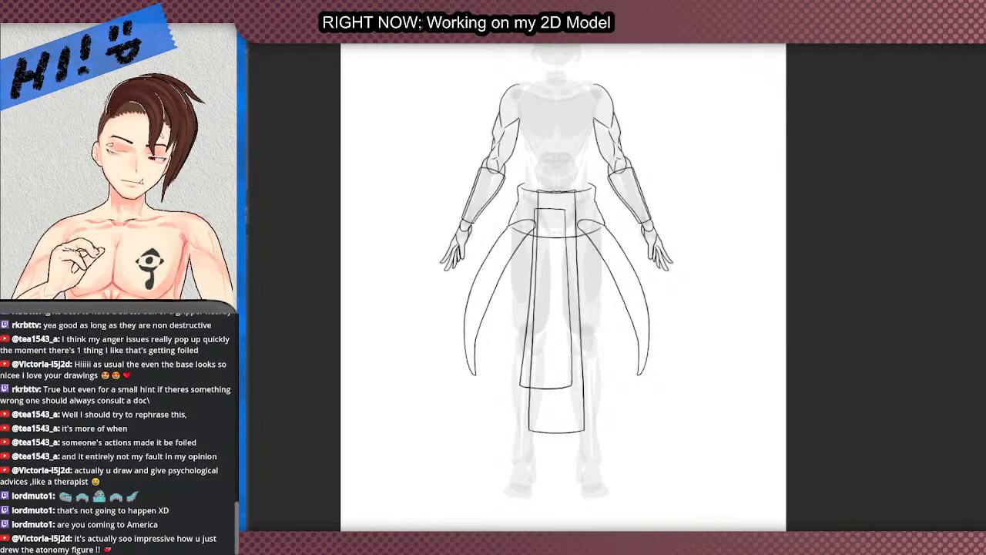
# Step: Show the rough knee-tie and trouser-cuff sketch together with the waist garment's line art
pyautogui.hotkey('ctrl', 'z')
pyautogui.hotkey('ctrl', 'z')
pyautogui.scroll(-1, 826, 321)
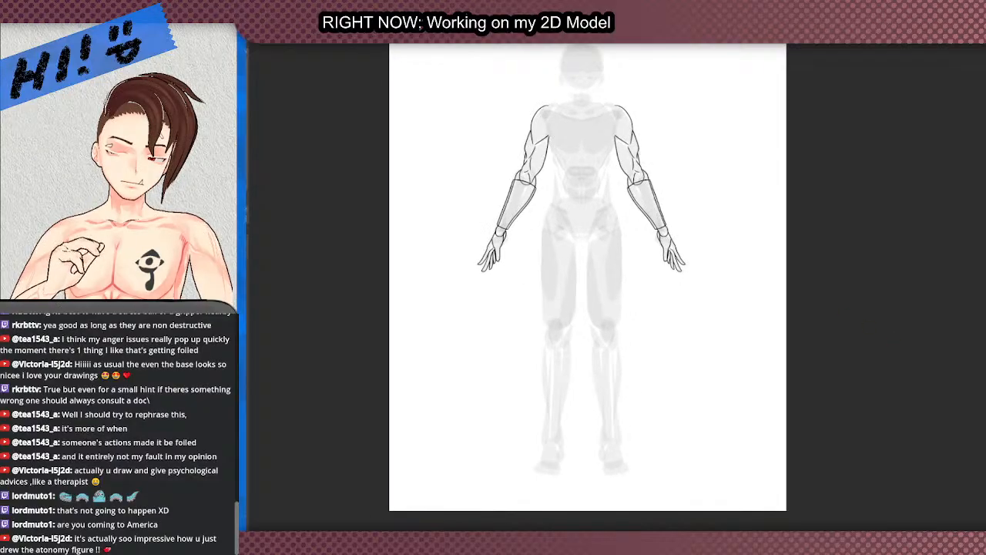
pyautogui.hotkey('ctrl', 'y')
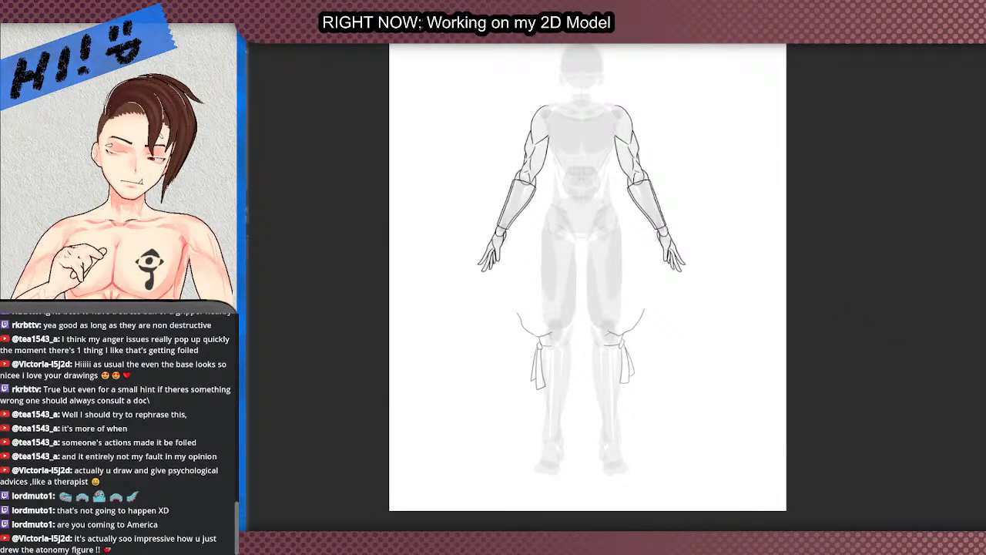
pyautogui.hotkey('ctrl', 'y')
pyautogui.hotkey('ctrl', 'y')
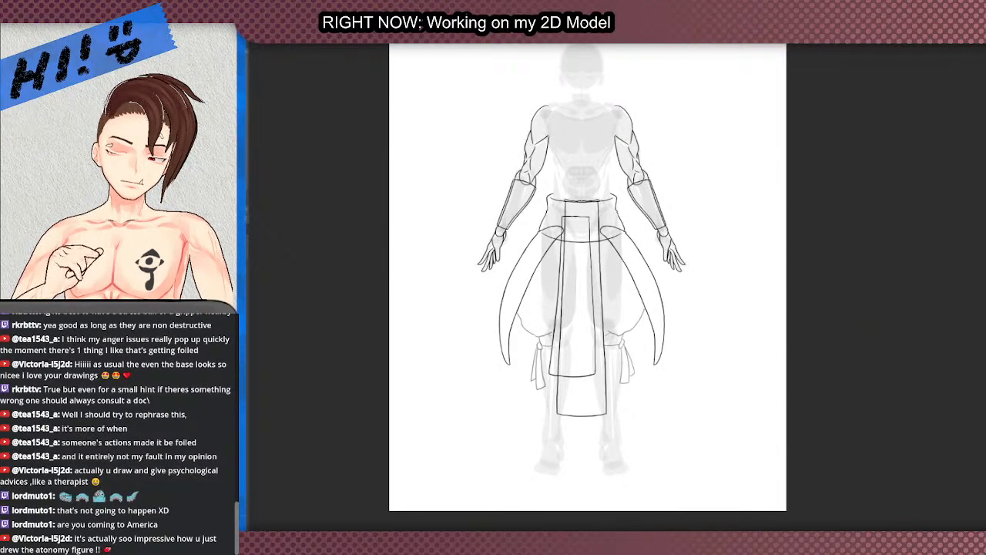
# Step: Hide the waist belt, curved side tails and both cloth panels, keeping the arms and knee-tie sketch visible
pyautogui.scroll(-1, 588, 277)
pyautogui.scroll(1, 747, 293)
pyautogui.hotkey('ctrl', 'z')
pyautogui.hotkey('ctrl', 'z')
pyautogui.hotkey('ctrl', 'z')
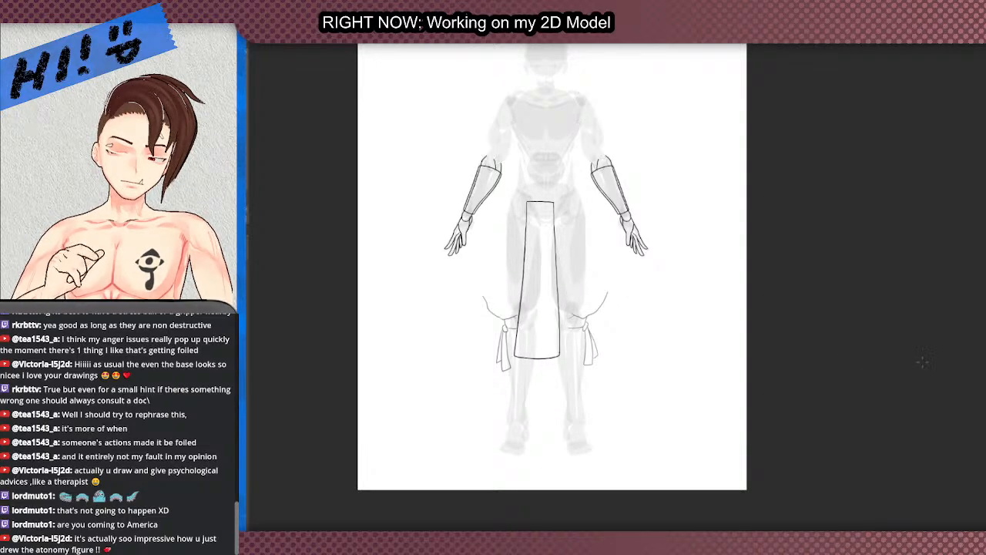
pyautogui.hotkey('ctrl', 'y')
pyautogui.hotkey('ctrl', 'z')
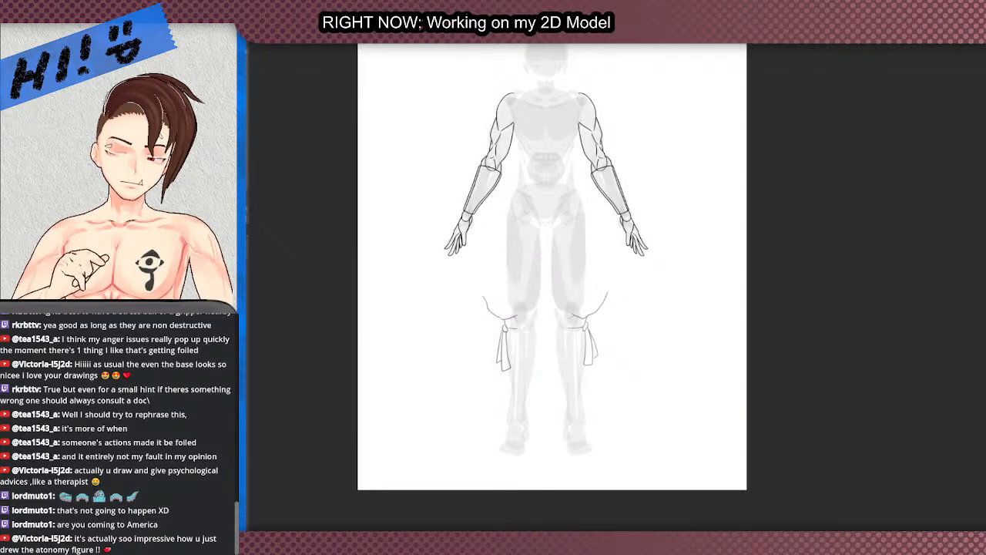
# Step: Sketch the baggy trouser leg's lower inner curve, sweeping from the left-hand knee cuff up towards the gap between the legs
pyautogui.scroll(2, 624, 364)
pyautogui.scroll(2, 426, 237)
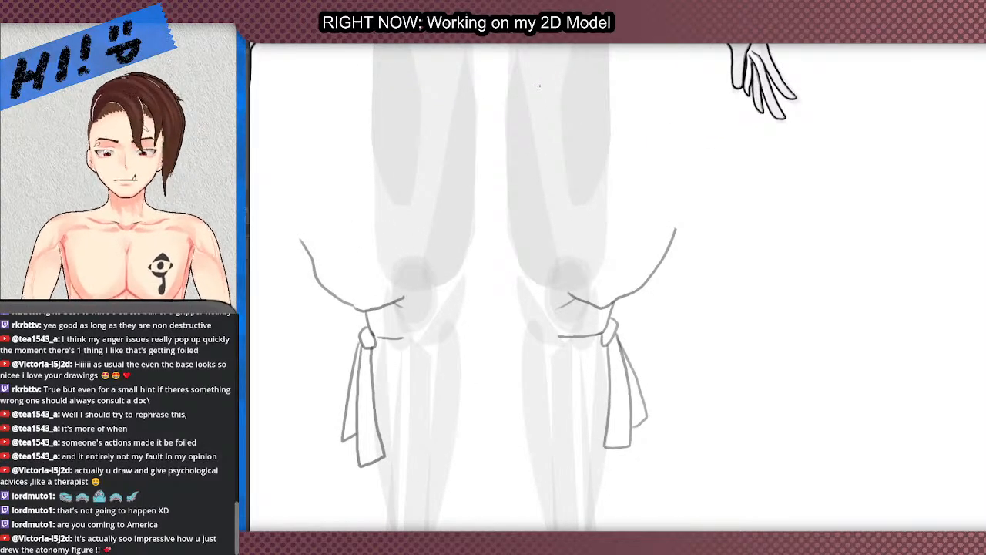
pyautogui.scroll(-5, 442, 251)
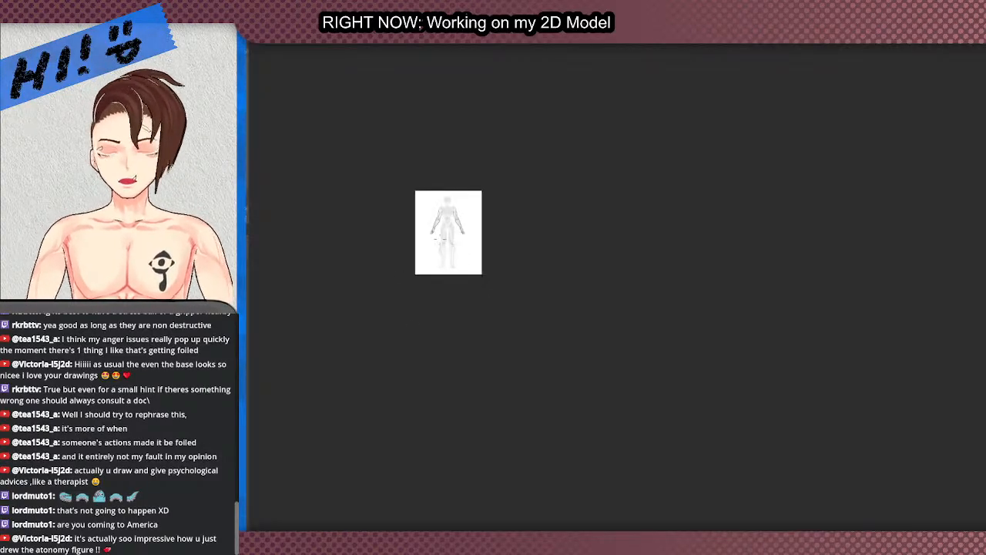
pyautogui.scroll(3, 423, 214)
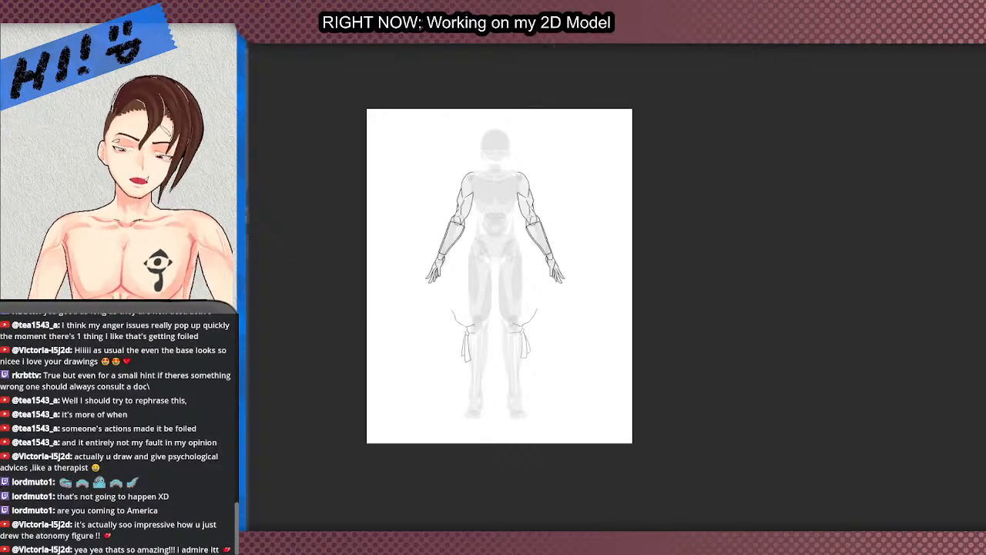
pyautogui.scroll(-1, 545, 107)
pyautogui.scroll(3, 478, 275)
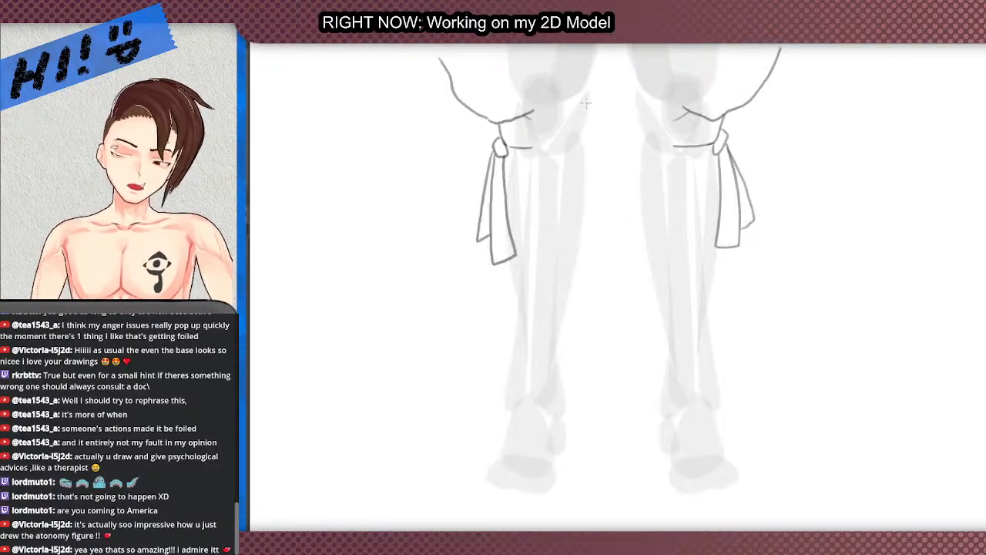
pyautogui.scroll(1, 585, 102)
pyautogui.scroll(-1, 531, 262)
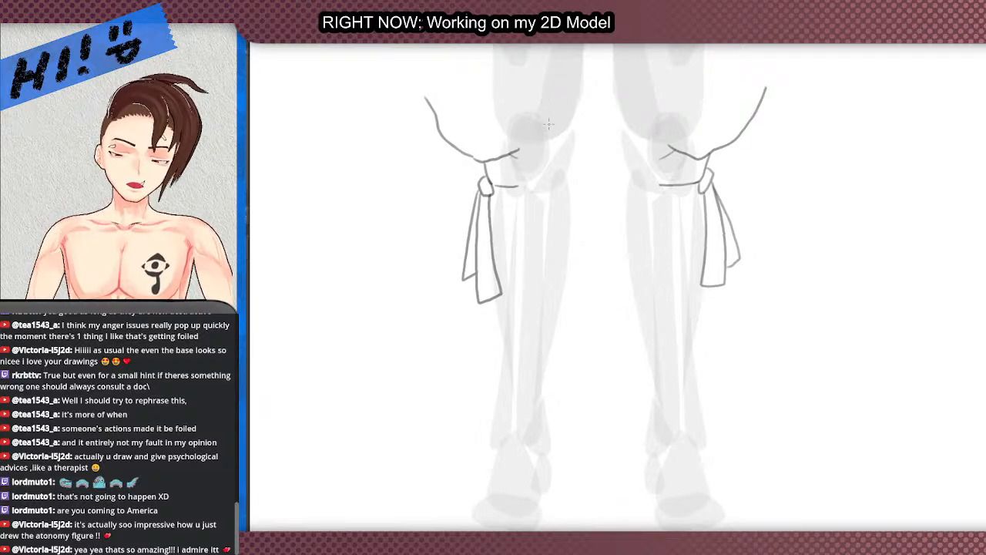
pyautogui.scroll(2, 524, 164)
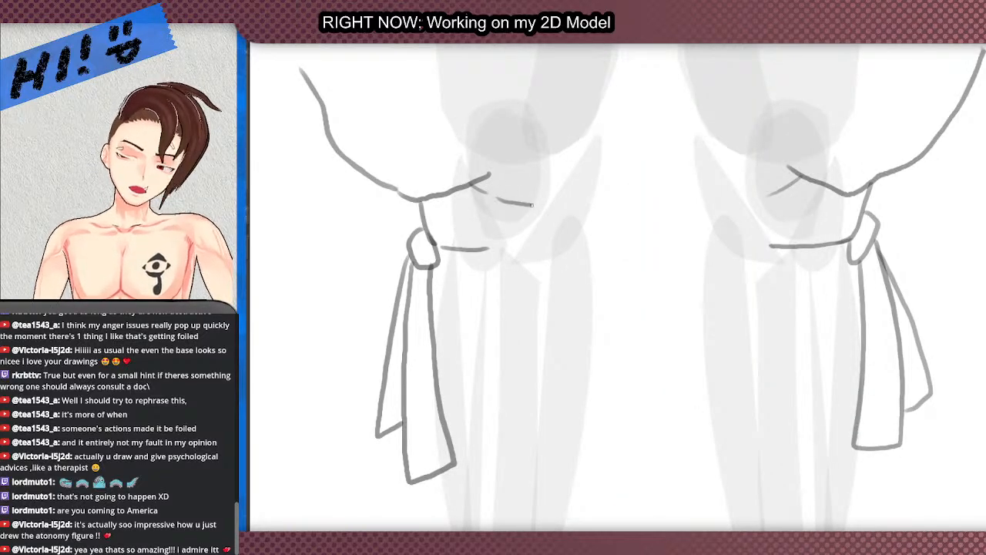
pyautogui.scroll(-5, 589, 190)
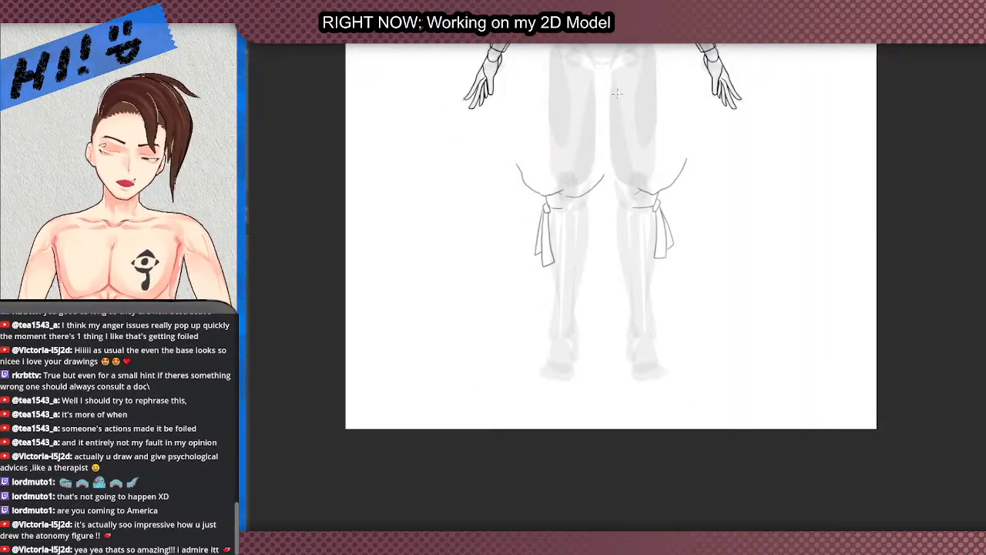
pyautogui.scroll(2, 620, 91)
pyautogui.moveTo(543, 326)
pyautogui.mouseDown()
pyautogui.moveTo(587, 320)
pyautogui.moveTo(604, 294)
pyautogui.mouseUp()
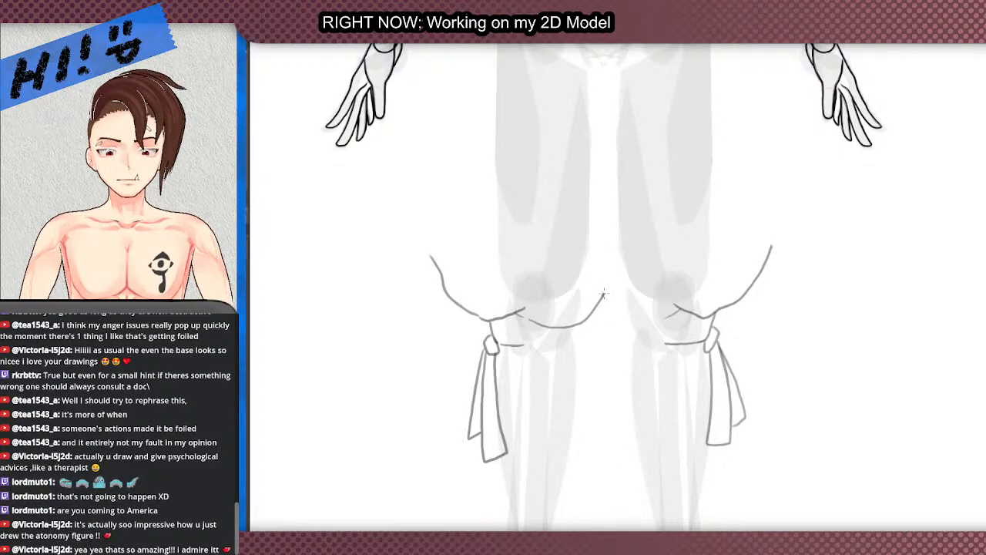
# Step: Try to sketch the inner line of the left-hand trouser leg between the knee curve and the crotch
pyautogui.scroll(-2, 542, 371)
pyautogui.scroll(-2, 542, 371)
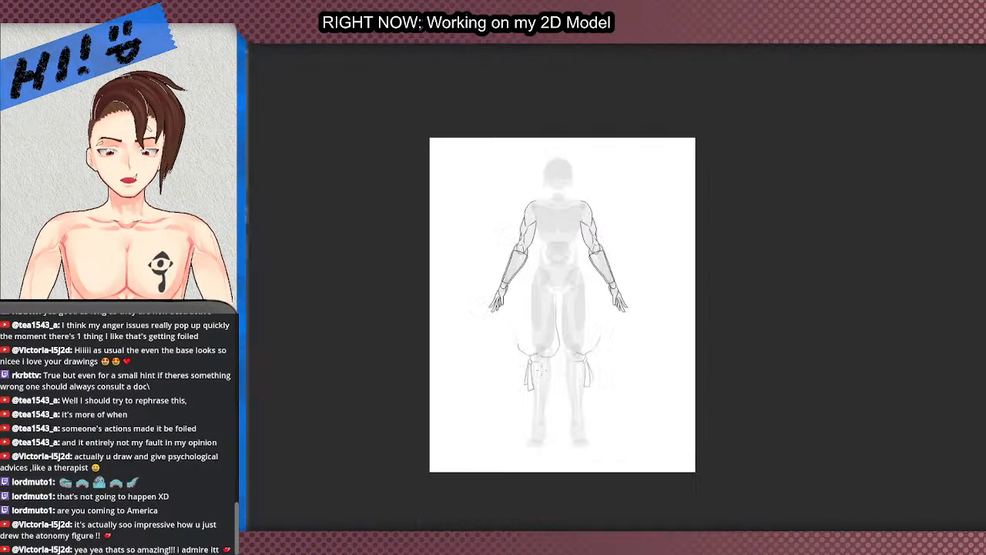
pyautogui.scroll(4, 538, 309)
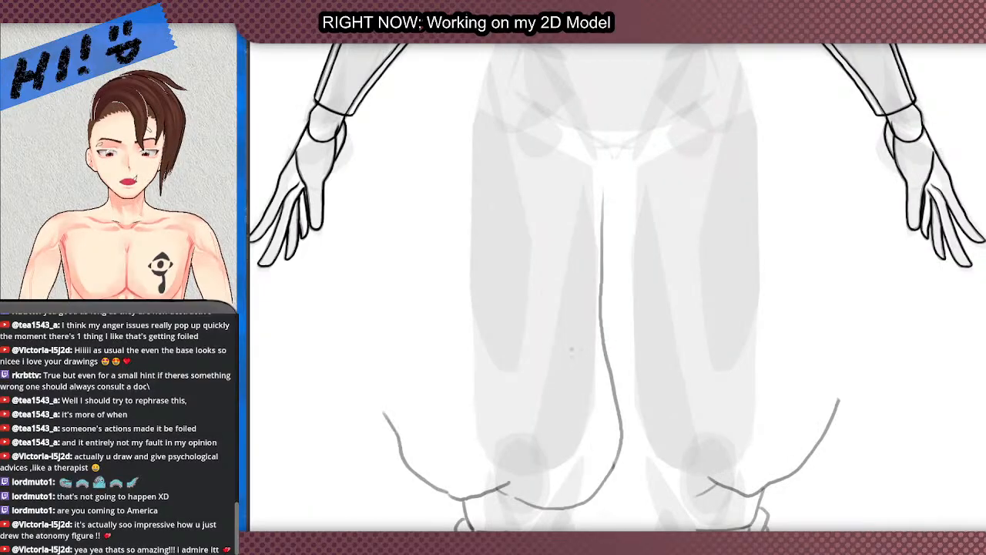
pyautogui.scroll(-3, 548, 243)
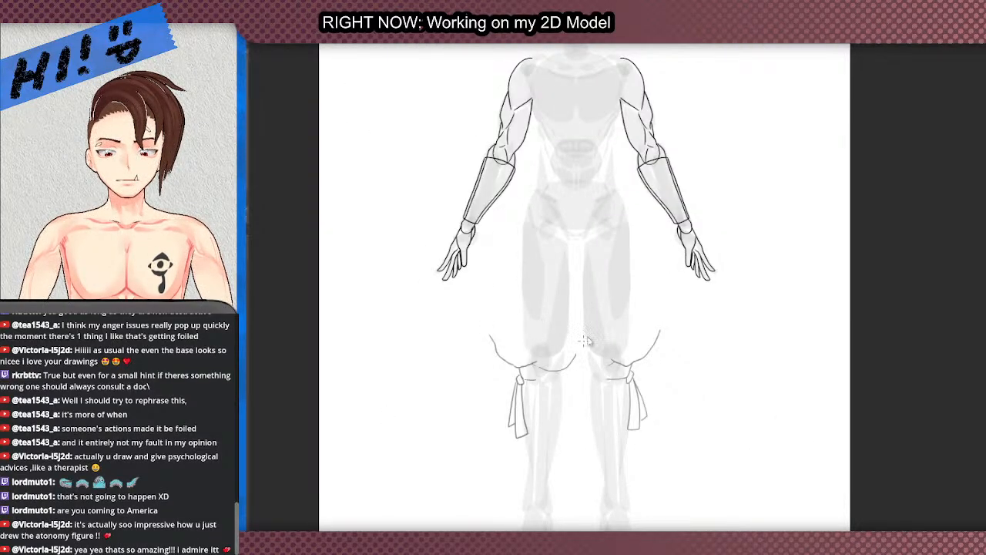
pyautogui.scroll(3, 584, 340)
pyautogui.moveTo(569, 371); pyautogui.dragTo(565, 142)
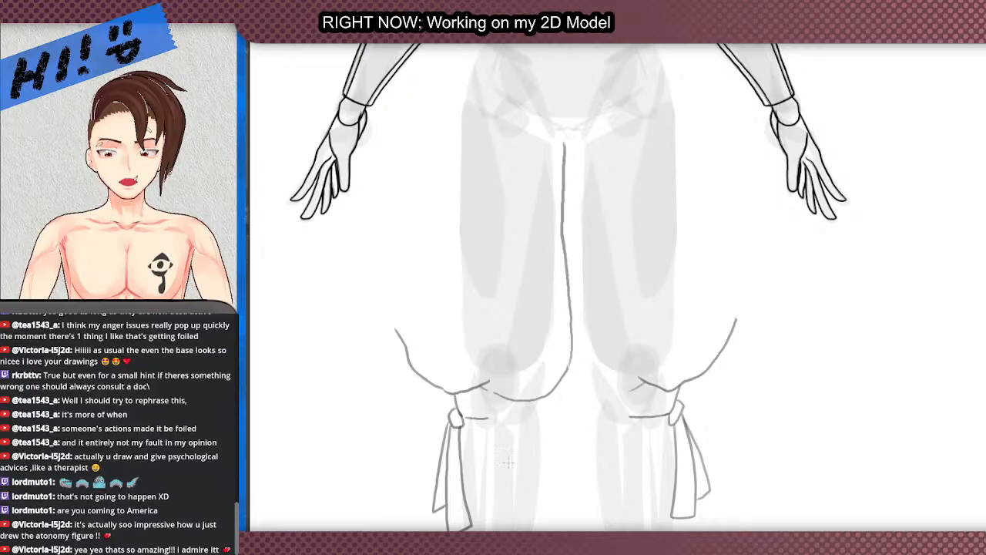
pyautogui.scroll(-5, 516, 452)
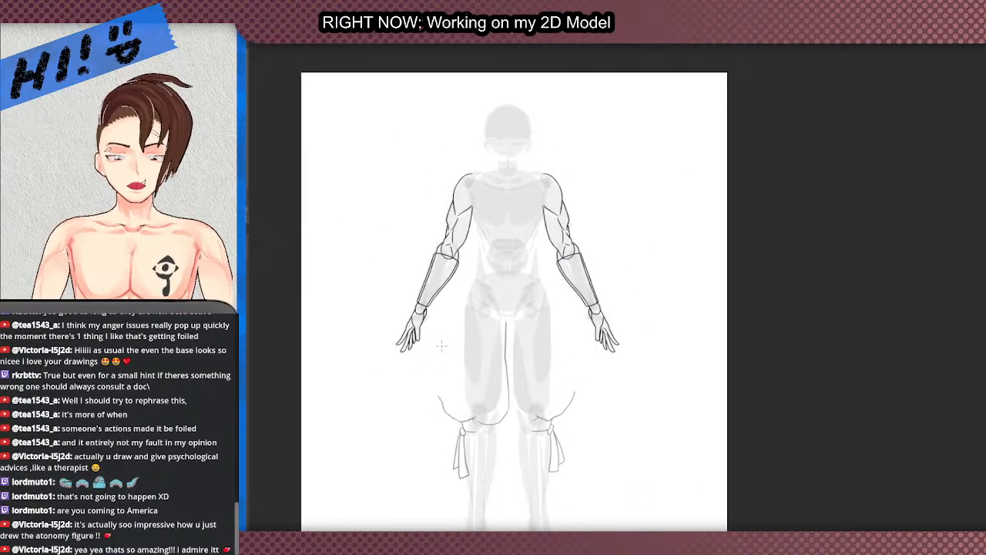
pyautogui.scroll(1, 441, 346)
pyautogui.hotkey('ctrl', 'z')
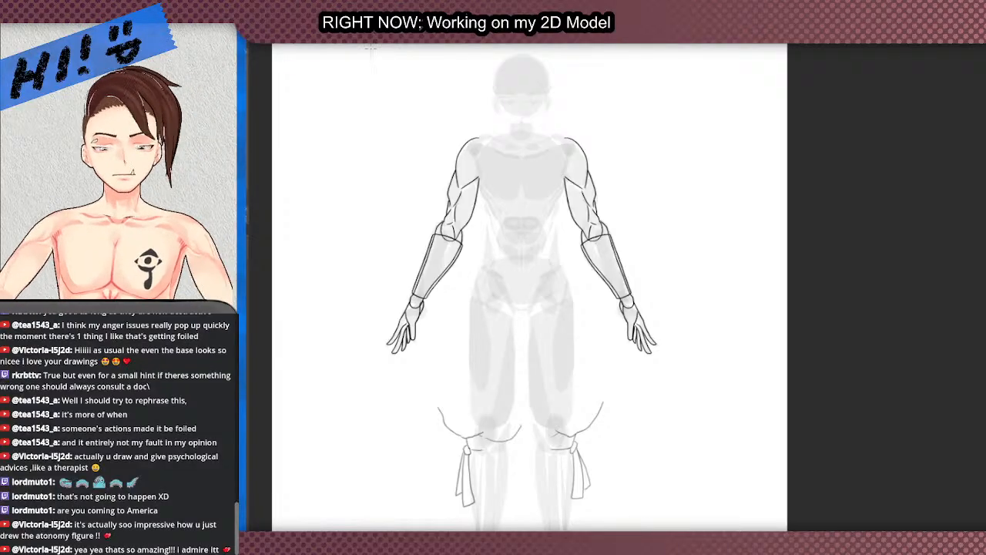
# Step: Sketch the outer contour of the left-hand baggy trouser leg from the knee cuff up to the hip
pyautogui.scroll(4, 451, 413)
pyautogui.moveTo(442, 463)
pyautogui.mouseDown()
pyautogui.moveTo(441, 433)
pyautogui.moveTo(489, 324)
pyautogui.moveTo(511, 233)
pyautogui.mouseUp()
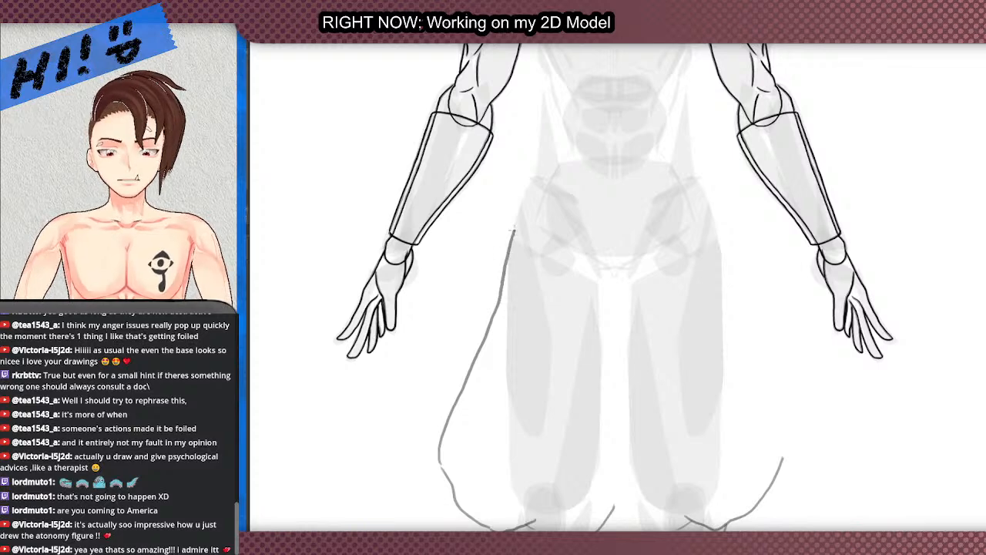
pyautogui.scroll(-1, 532, 225)
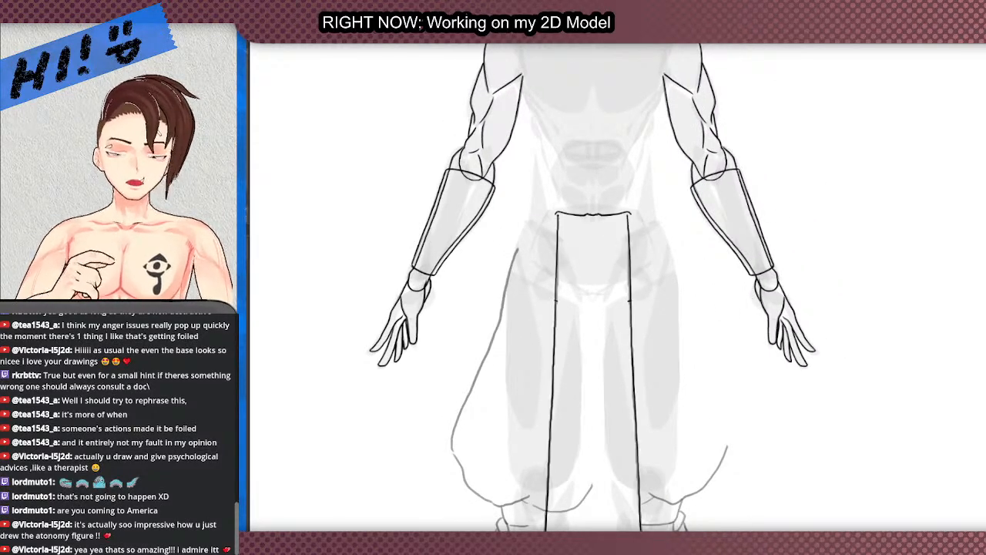
# Step: Try to sketch a short starting stroke of the trouser waistline just inside the left-hand end of the waist belt
pyautogui.scroll(5, 504, 264)
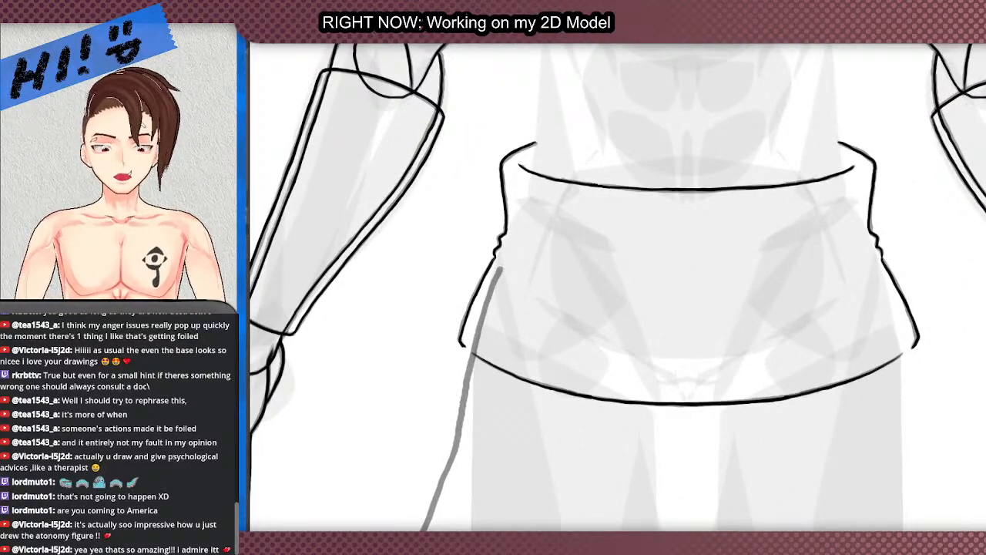
pyautogui.moveTo(504, 263)
pyautogui.mouseDown()
pyautogui.moveTo(532, 339)
pyautogui.moveTo(574, 355)
pyautogui.moveTo(578, 339)
pyautogui.mouseUp()
pyautogui.scroll(-6, 480, 290)
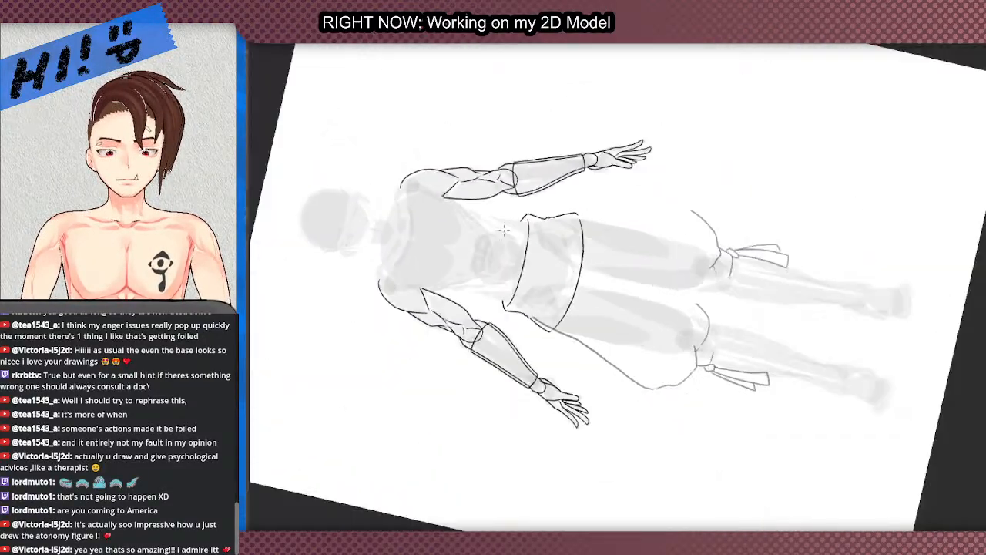
pyautogui.scroll(4, 479, 290)
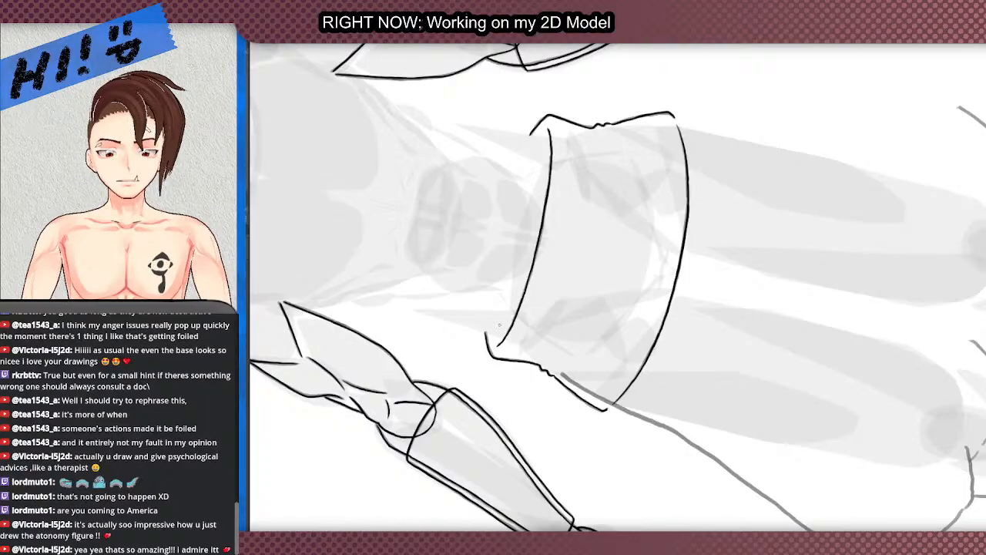
pyautogui.scroll(2, 493, 326)
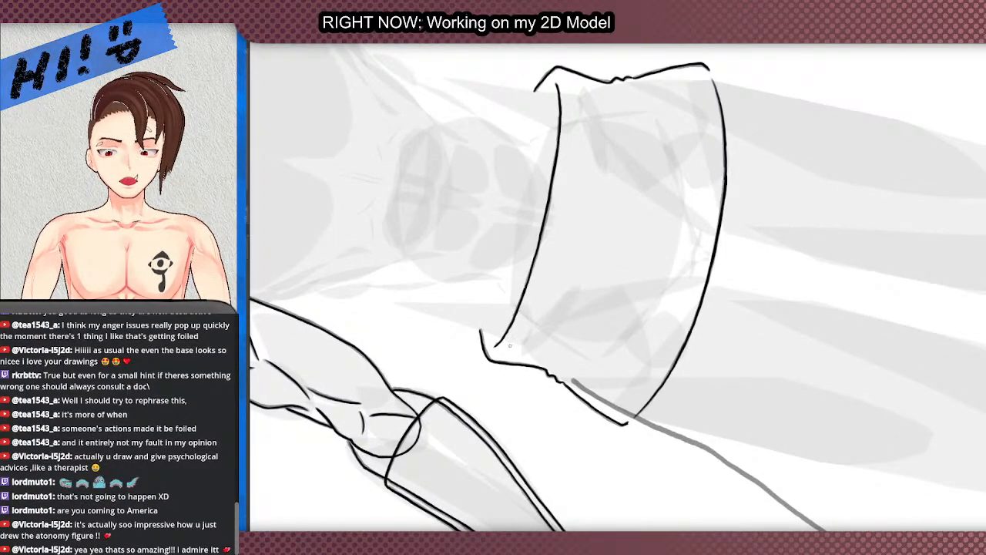
pyautogui.scroll(-2, 566, 289)
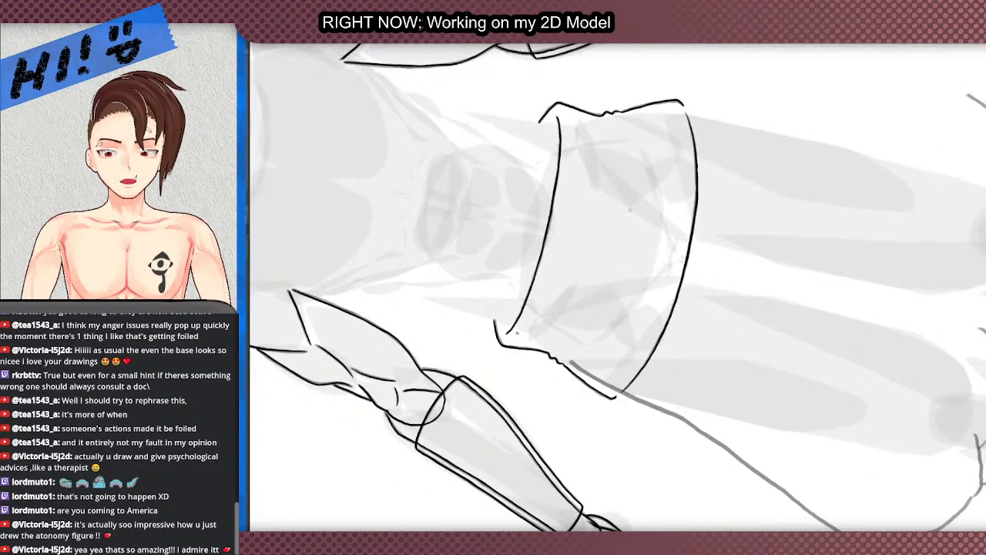
pyautogui.scroll(2, 590, 173)
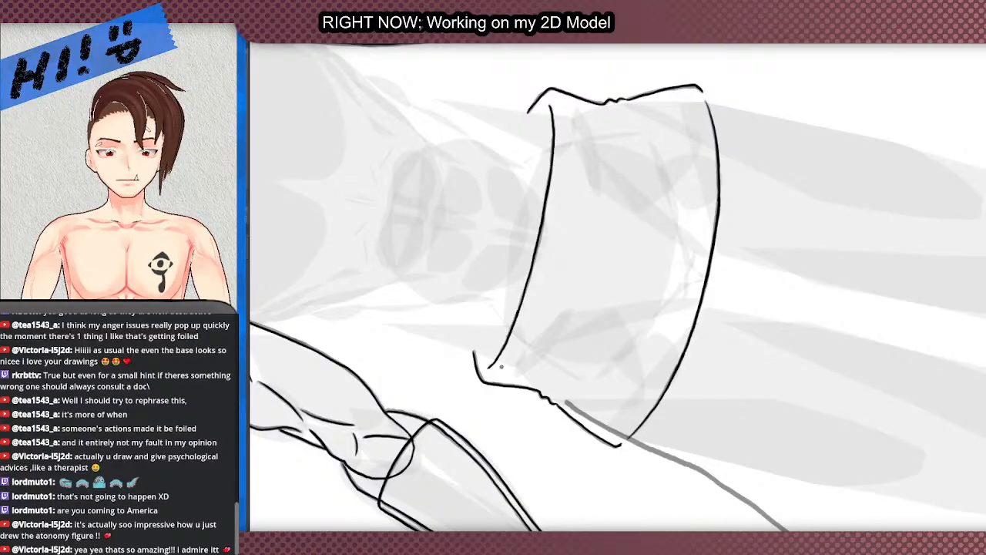
pyautogui.moveTo(503, 365); pyautogui.dragTo(537, 311)
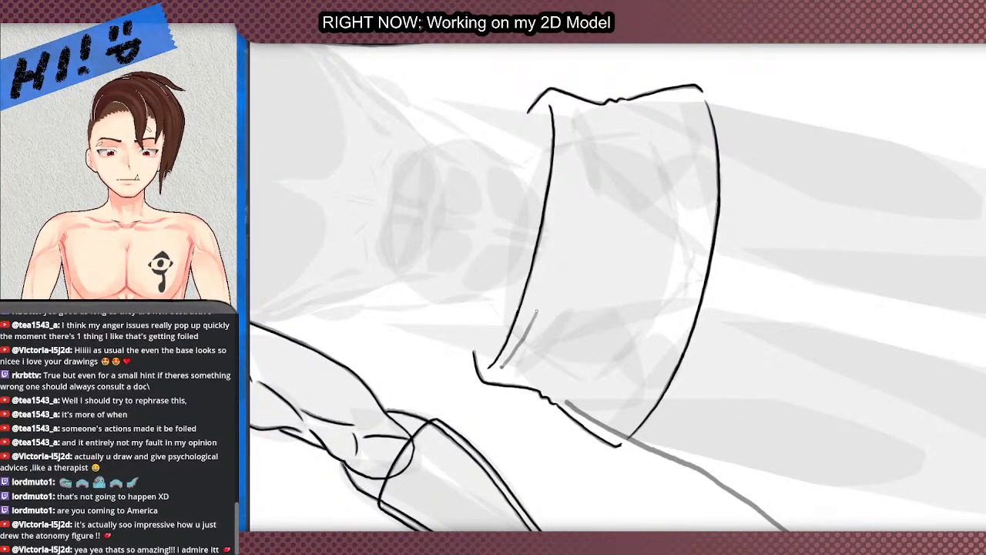
pyautogui.hotkey('ctrl', 'z')
pyautogui.moveTo(502, 366); pyautogui.dragTo(525, 335)
pyautogui.scroll(-2, 540, 324)
pyautogui.scroll(2, 562, 302)
pyautogui.scroll(-1, 562, 302)
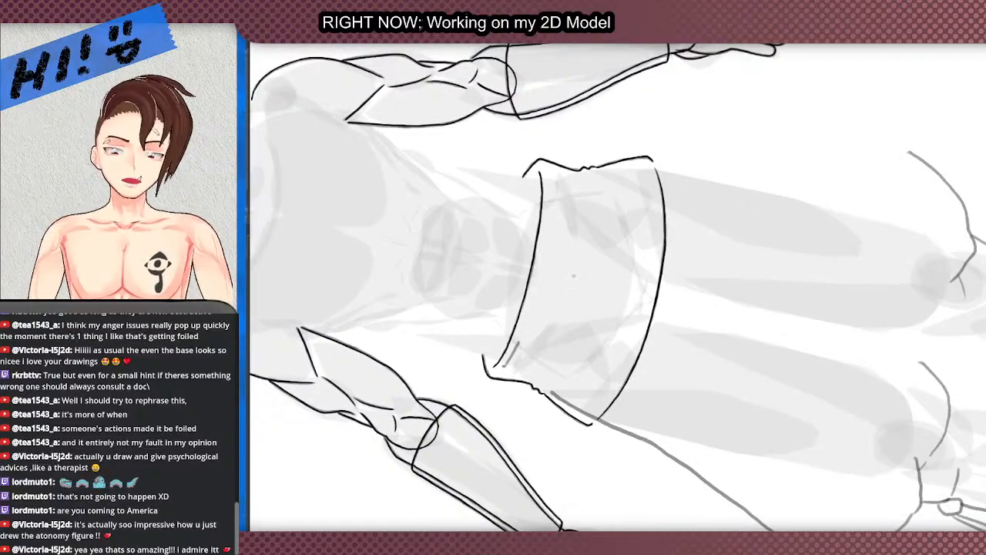
pyautogui.scroll(3, 578, 270)
pyautogui.hotkey('ctrl', 'z')
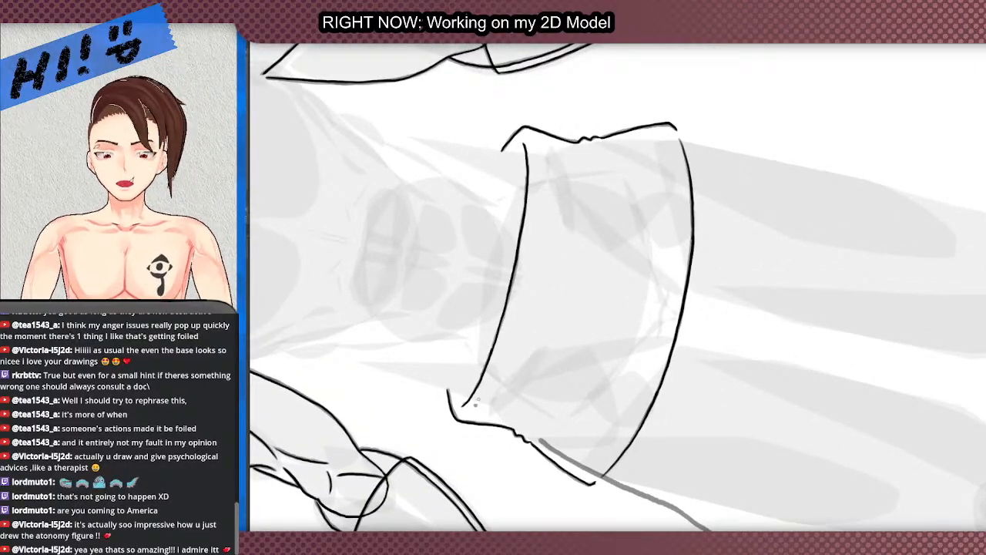
# Step: Try to sketch the trouser waistline in long strokes parallel to the waist belt's upper edge, undoing each one
pyautogui.moveTo(475, 405); pyautogui.dragTo(516, 314)
pyautogui.hotkey('ctrl', 'z')
pyautogui.scroll(2, 512, 293)
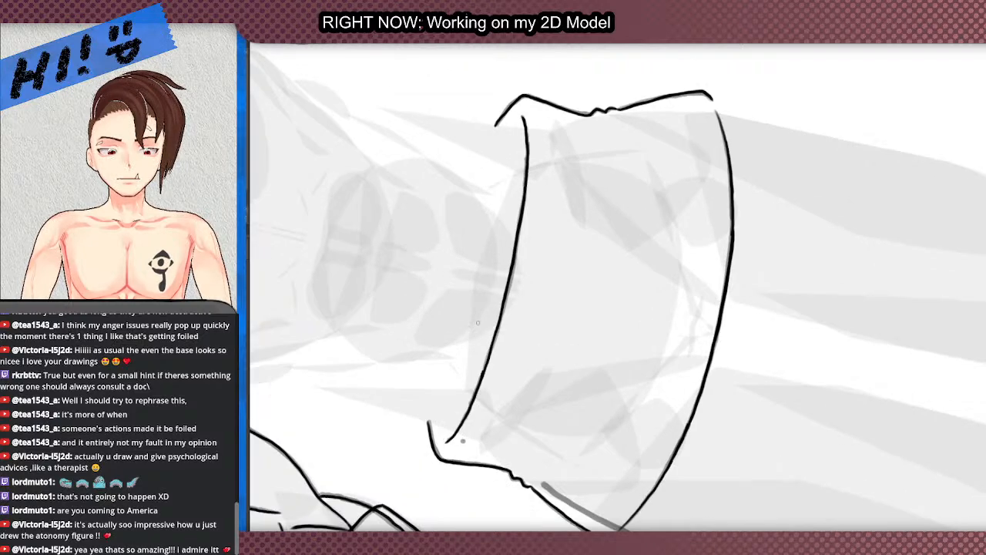
pyautogui.moveTo(541, 83)
pyautogui.mouseDown()
pyautogui.moveTo(551, 121)
pyautogui.moveTo(547, 202)
pyautogui.moveTo(515, 344)
pyautogui.moveTo(503, 360)
pyautogui.mouseUp()
pyautogui.scroll(-2, 508, 308)
pyautogui.hotkey('ctrl', 'z')
pyautogui.scroll(2, 484, 357)
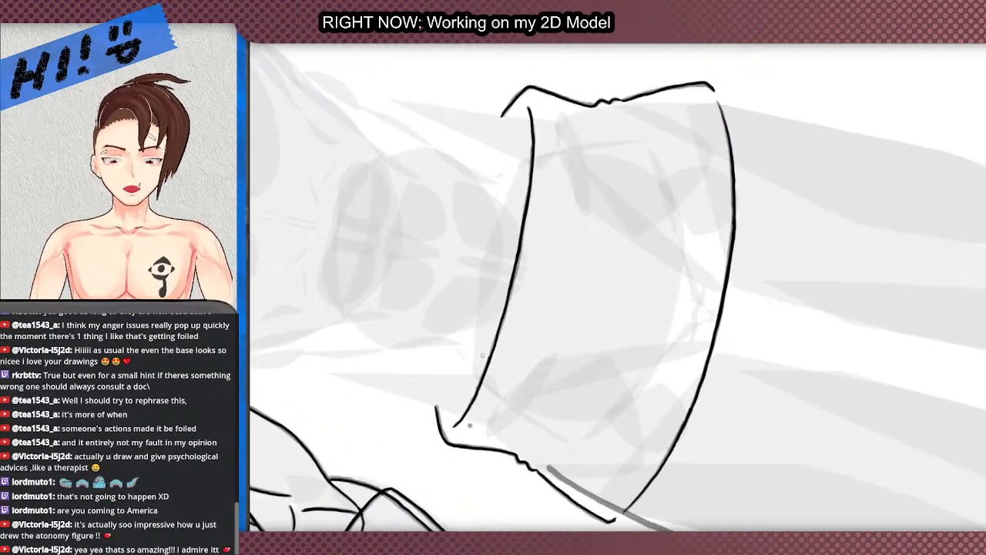
# Step: Sketch the left-hand half of the trouser waistline, running parallel just below the waist belt's upper edge
pyautogui.scroll(-3, 499, 331)
pyautogui.scroll(2, 505, 313)
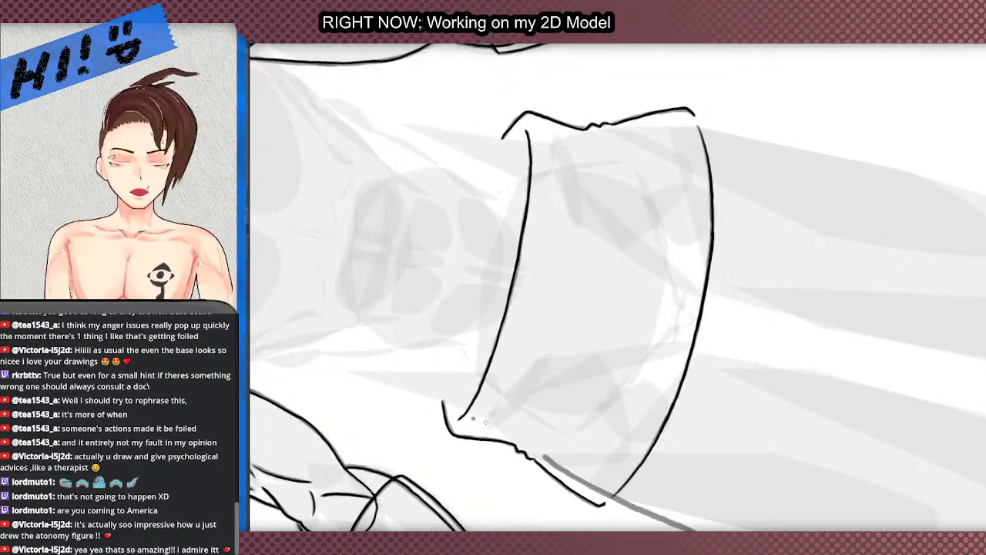
pyautogui.moveTo(471, 420); pyautogui.dragTo(494, 385)
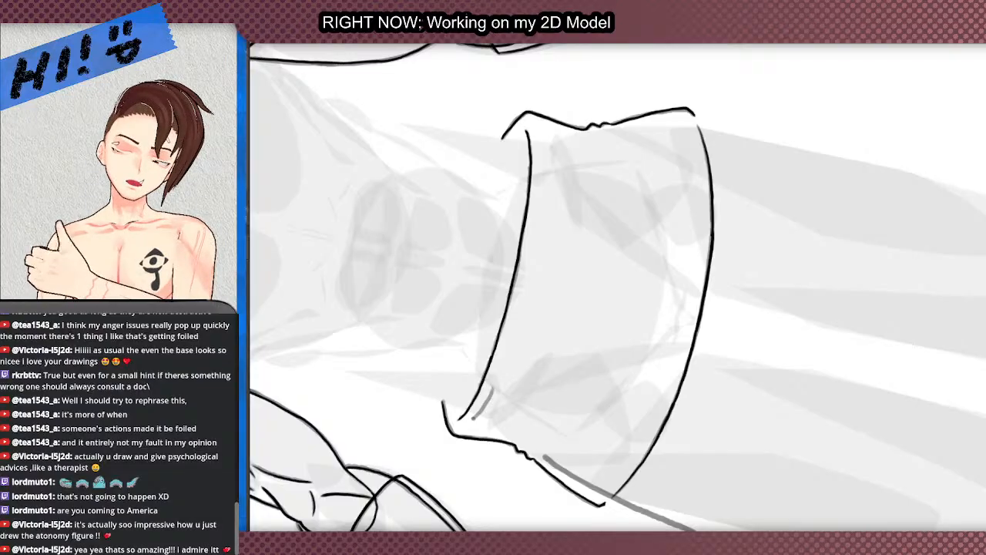
pyautogui.hotkey('ctrl', 'z')
pyautogui.moveTo(472, 422)
pyautogui.mouseDown()
pyautogui.moveTo(540, 224)
pyautogui.moveTo(544, 164)
pyautogui.moveTo(532, 121)
pyautogui.moveTo(537, 258)
pyautogui.mouseUp()
# Step: Extend the trouser waistline along the belt's upper edge to its right-hand end, redrawing the stroke until it joins smoothly
pyautogui.moveTo(547, 159); pyautogui.dragTo(537, 246)
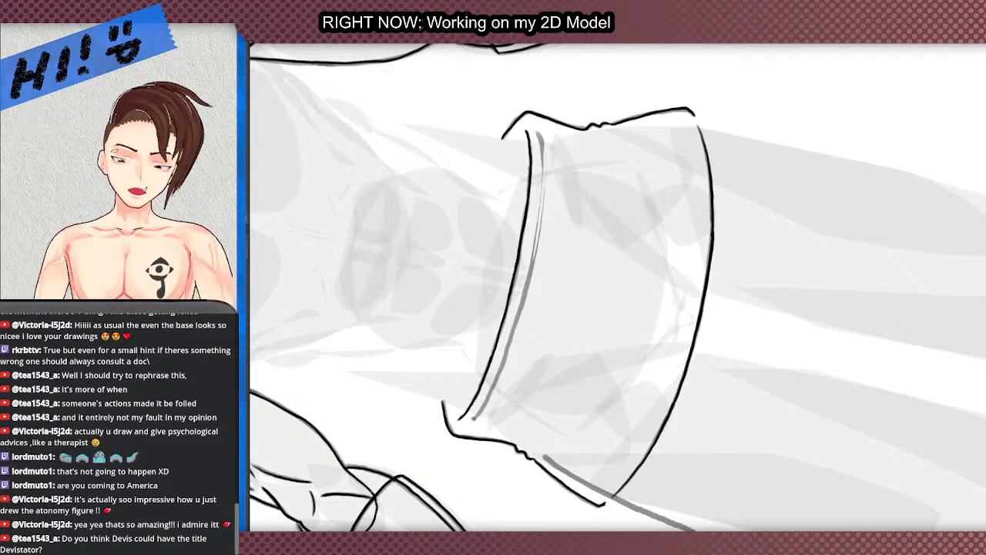
pyautogui.hotkey('ctrl', 'z')
pyautogui.moveTo(544, 154)
pyautogui.mouseDown()
pyautogui.moveTo(535, 126)
pyautogui.moveTo(546, 190)
pyautogui.moveTo(521, 320)
pyautogui.mouseUp()
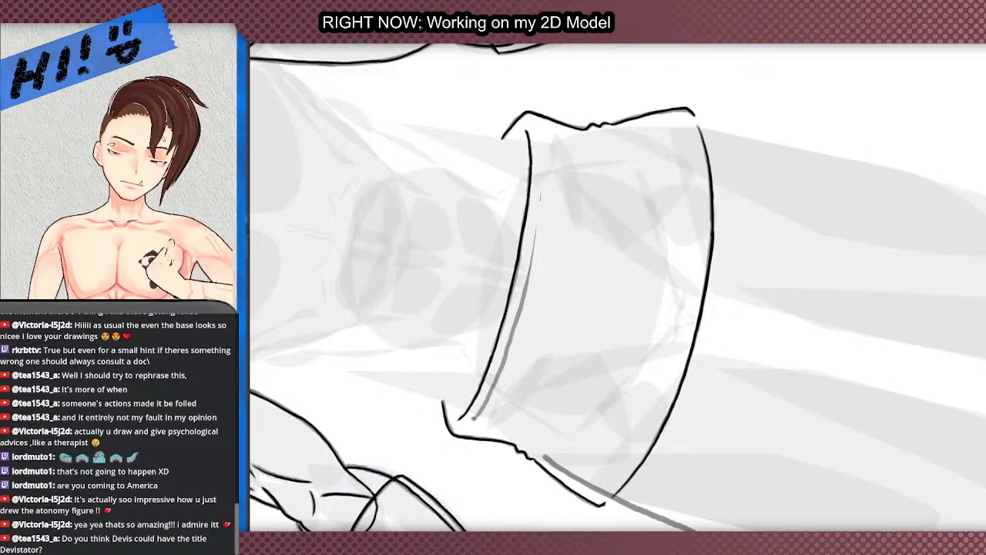
pyautogui.moveTo(527, 290); pyautogui.dragTo(539, 137)
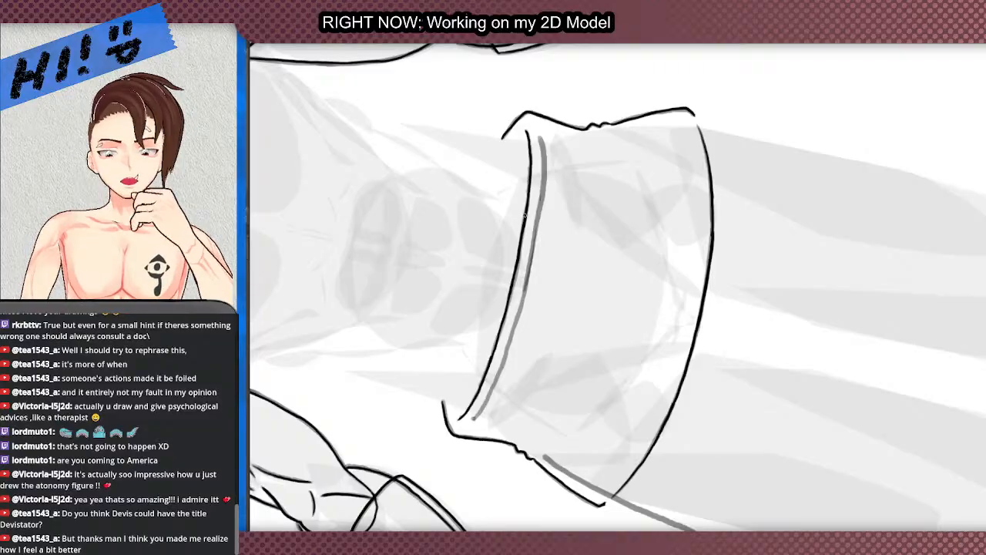
pyautogui.hotkey('ctrl', 'z')
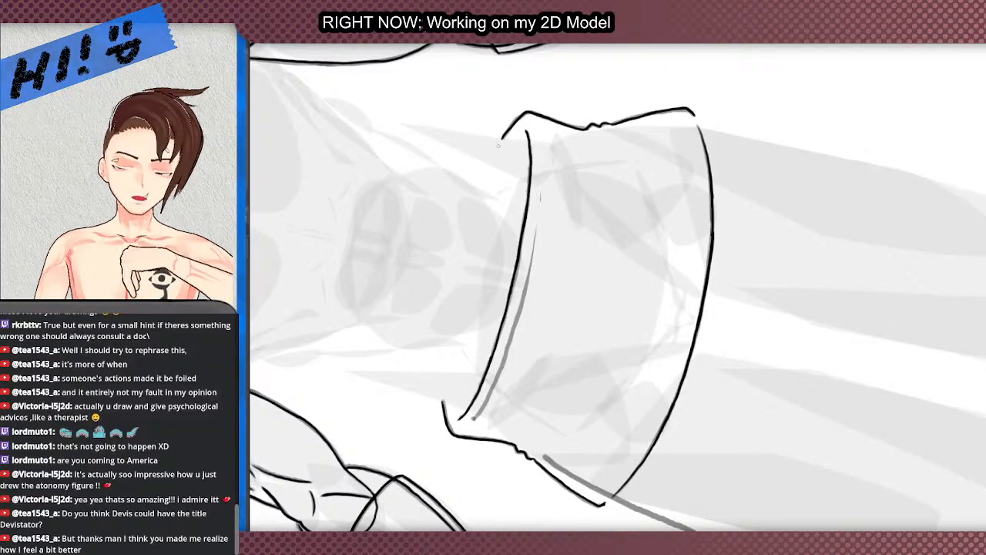
pyautogui.moveTo(525, 287); pyautogui.dragTo(541, 144)
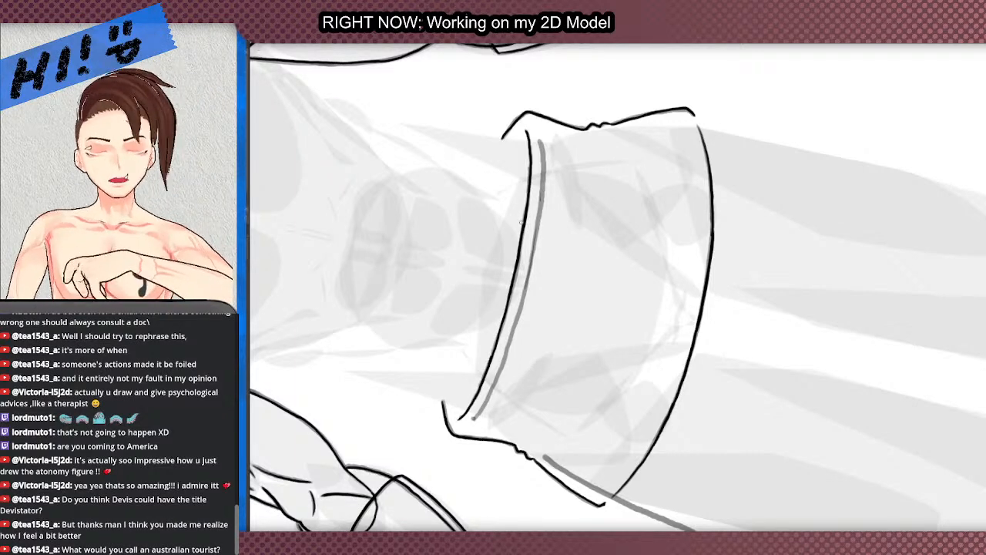
# Step: Return the canvas to upright and extend the left-hand leg's outer contour up over the hip to the trouser waistline
pyautogui.scroll(-3, 447, 324)
pyautogui.scroll(1, 462, 331)
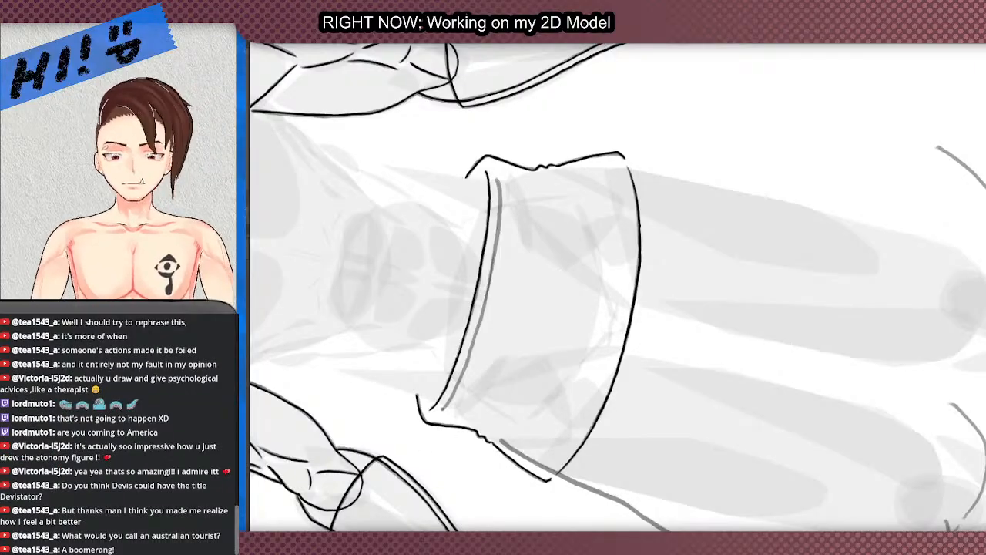
pyautogui.press('5')
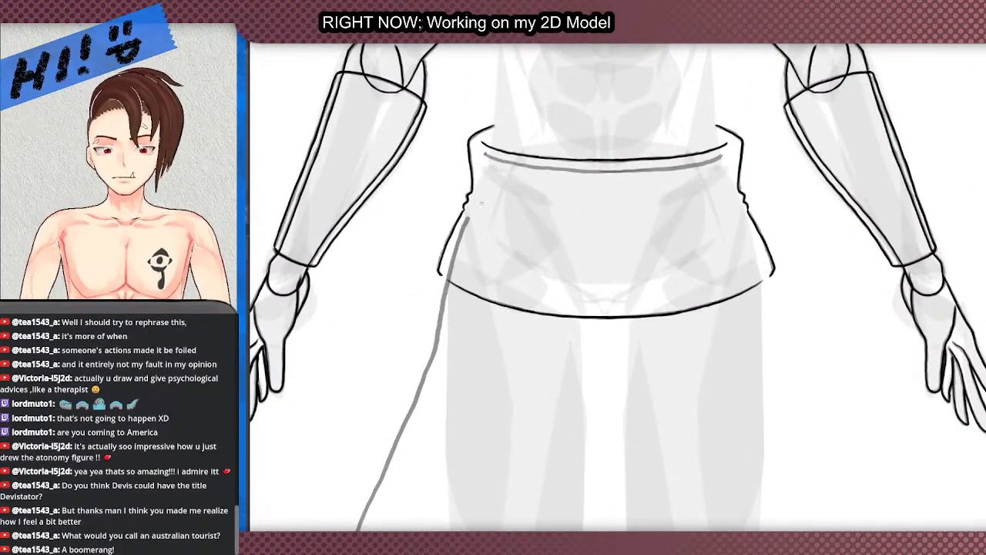
pyautogui.scroll(4, 478, 166)
pyautogui.moveTo(473, 169); pyautogui.dragTo(433, 310)
pyautogui.scroll(-5, 441, 269)
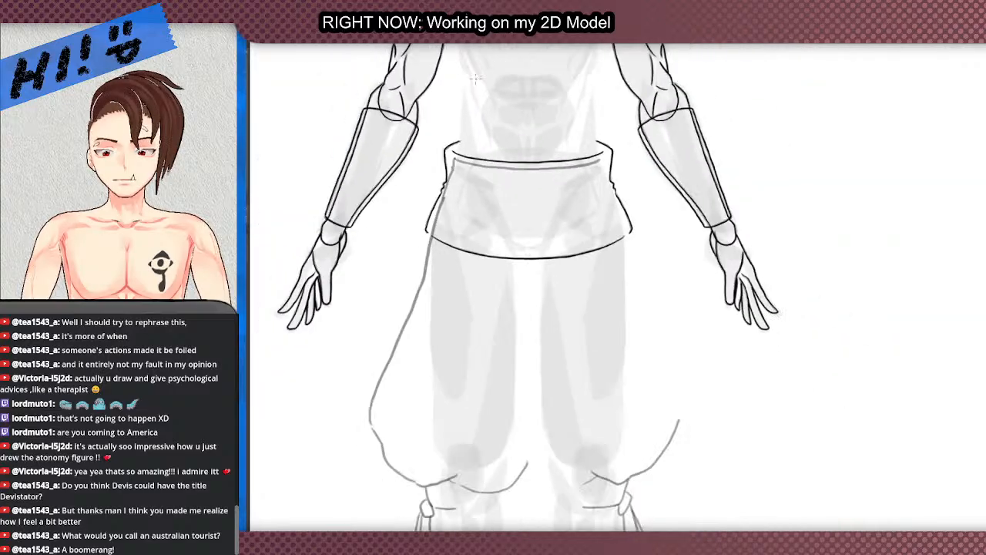
# Step: Try to sketch a curved line across the hips from the left-hand trouser contour, between the waistline and the belt's lower edge
pyautogui.scroll(1, 432, 231)
pyautogui.scroll(2, 404, 300)
pyautogui.moveTo(422, 76)
pyautogui.mouseDown()
pyautogui.moveTo(380, 438)
pyautogui.moveTo(436, 390)
pyautogui.moveTo(484, 311)
pyautogui.mouseUp()
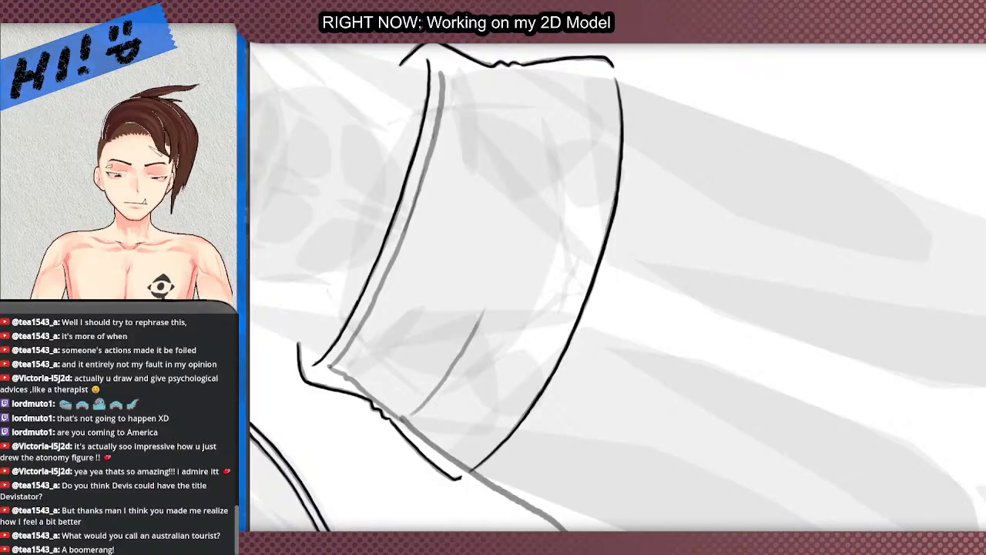
pyautogui.hotkey('ctrl', 'z')
pyautogui.moveTo(409, 417)
pyautogui.mouseDown()
pyautogui.moveTo(470, 354)
pyautogui.moveTo(507, 261)
pyautogui.mouseUp()
pyautogui.moveTo(495, 227); pyautogui.dragTo(364, 58)
pyautogui.hotkey('ctrl', 'z')
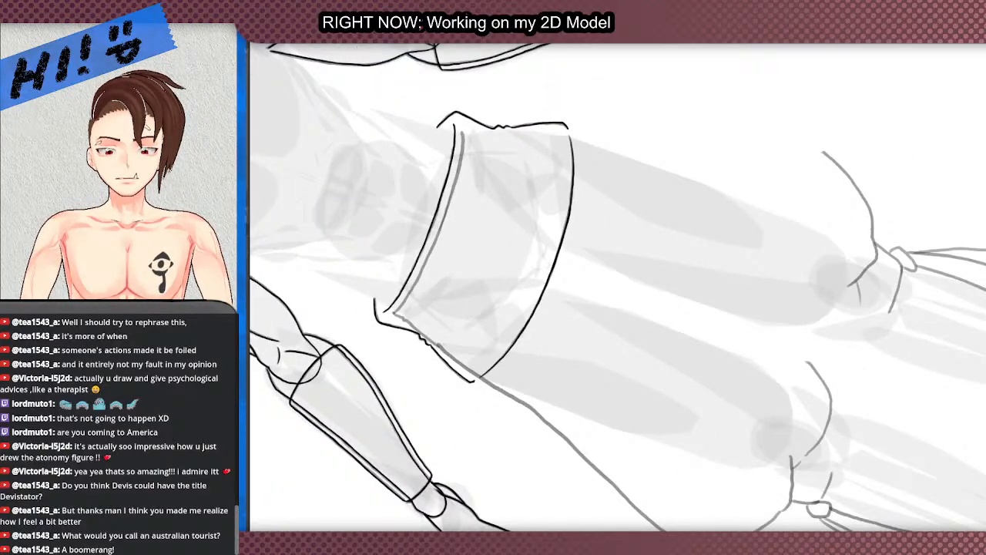
# Step: Sketch a short downward edge at the right-hand end of the trouser waistline
pyautogui.scroll(5, 539, 104)
pyautogui.press('5')
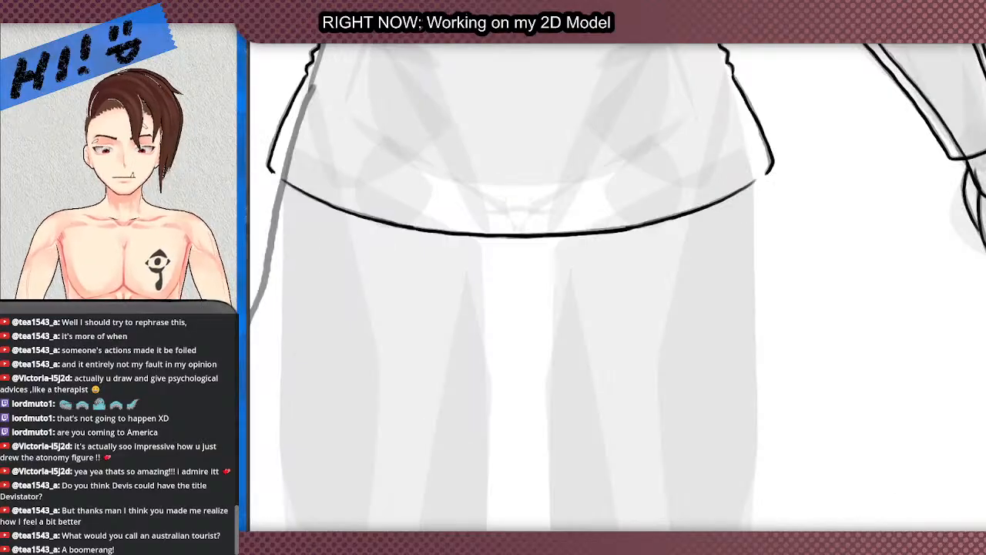
pyautogui.scroll(-5, 439, 462)
pyautogui.scroll(6, 575, 239)
pyautogui.scroll(3, 569, 242)
pyautogui.moveTo(558, 244)
pyautogui.mouseDown()
pyautogui.moveTo(567, 239)
pyautogui.moveTo(565, 278)
pyautogui.mouseUp()
pyautogui.scroll(-6, 557, 233)
pyautogui.scroll(3, 262, 215)
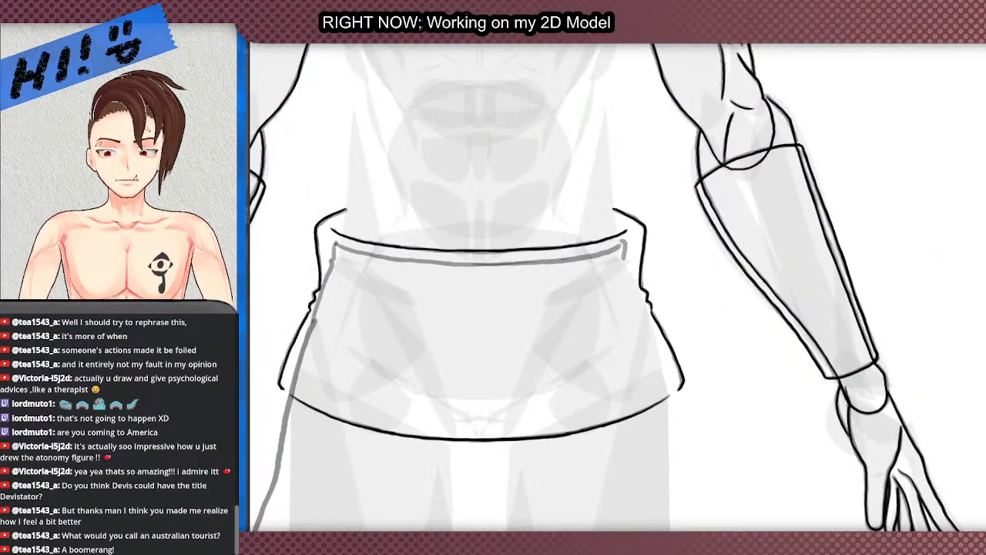
pyautogui.scroll(4, 339, 262)
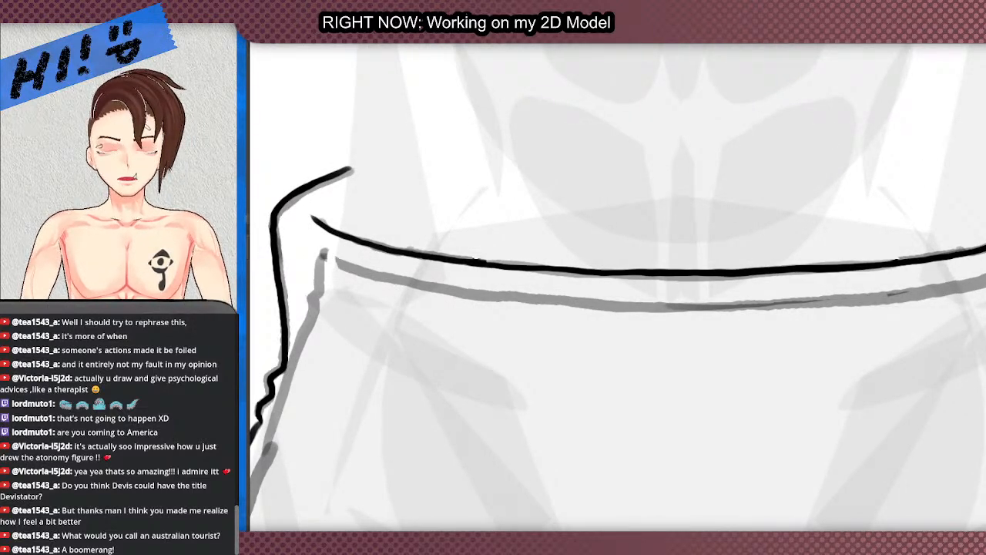
pyautogui.scroll(-6, 329, 247)
pyautogui.scroll(-2, 330, 143)
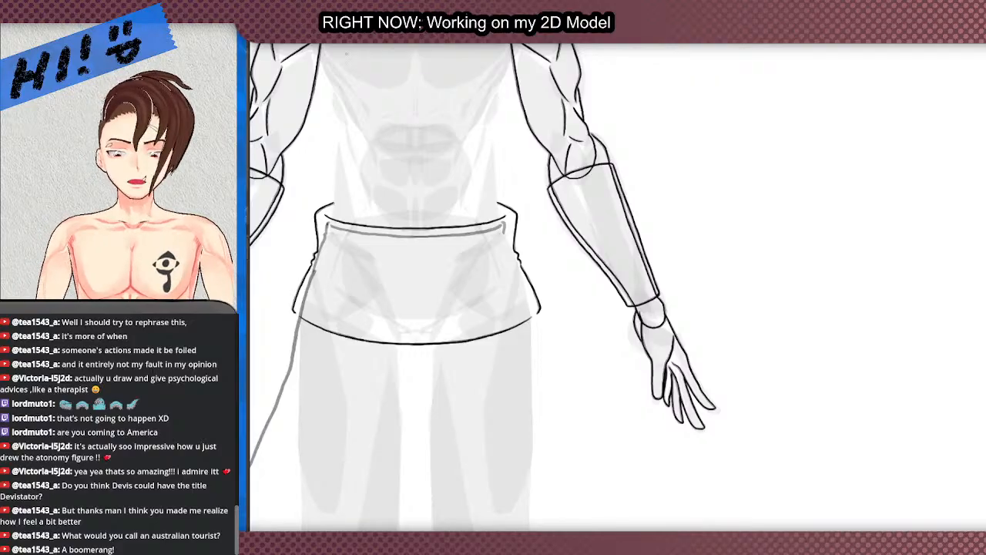
# Step: Handwrite "bamerang" in the blank area beside the character's head and undo most of its letters
pyautogui.scroll(-8, 552, 309)
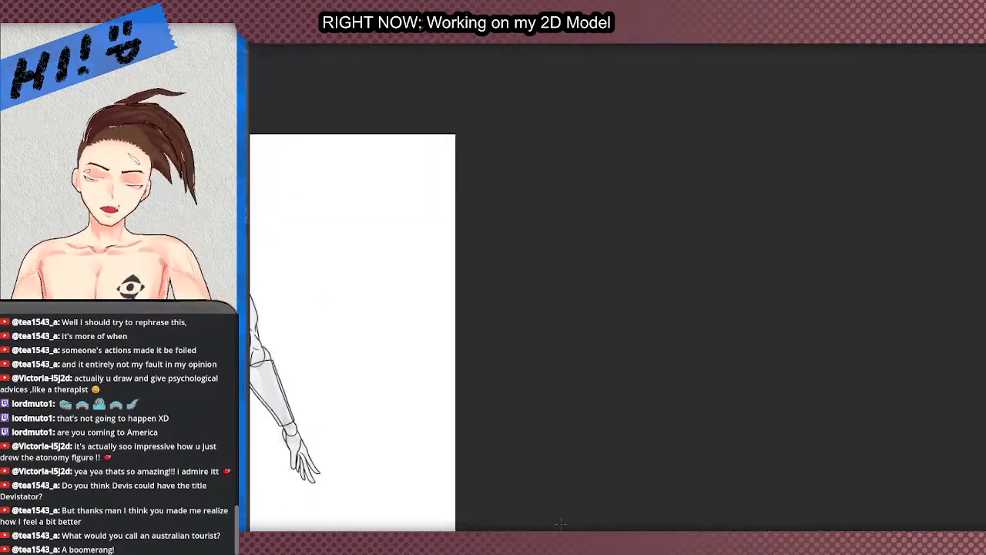
pyautogui.scroll(6, 282, 331)
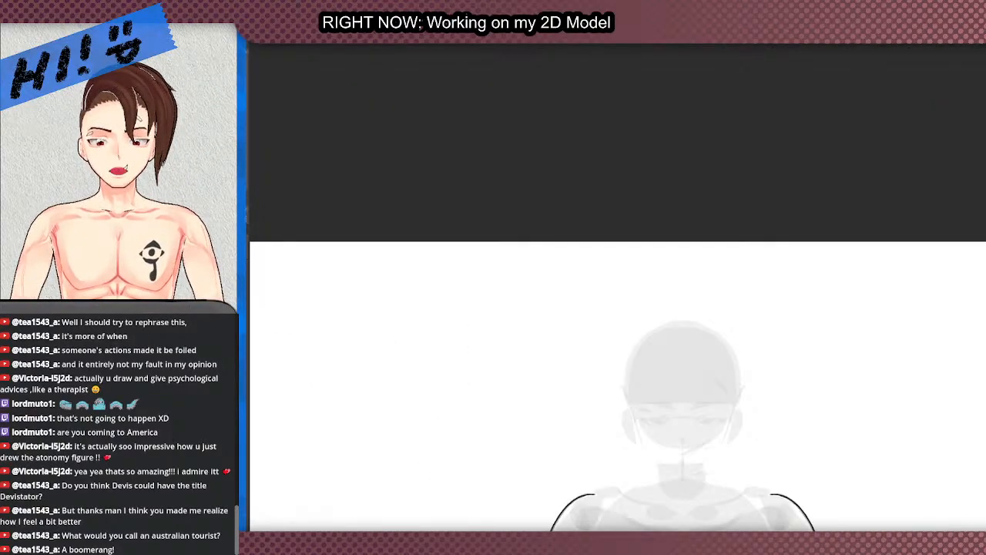
pyautogui.moveTo(400, 296)
pyautogui.mouseDown()
pyautogui.moveTo(398, 320)
pyautogui.moveTo(406, 308)
pyautogui.moveTo(449, 317)
pyautogui.moveTo(504, 303)
pyautogui.moveTo(485, 347)
pyautogui.mouseUp()
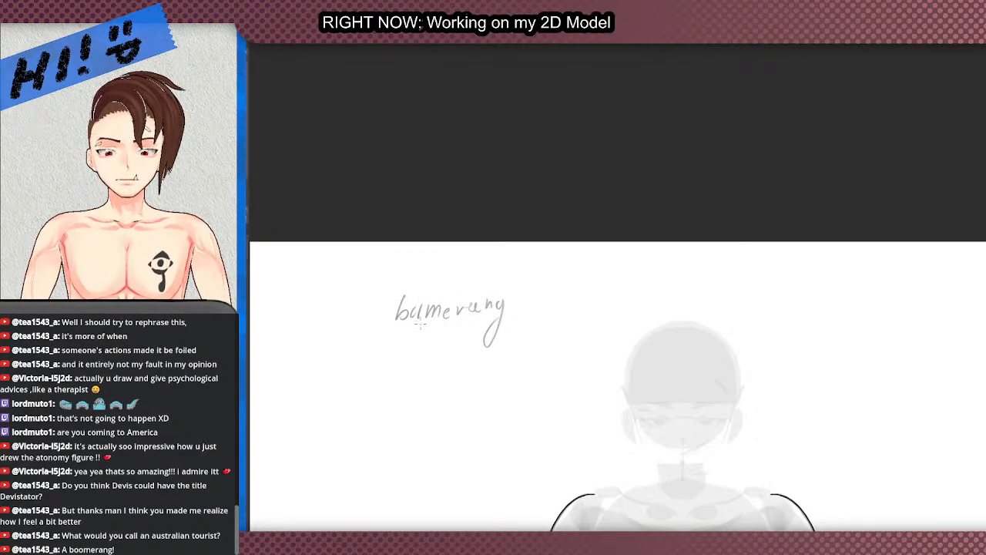
pyautogui.hotkey('ctrl', 'z')
pyautogui.hotkey('ctrl', 'z')
pyautogui.hotkey('ctrl', 'z')
pyautogui.hotkey('ctrl', 'z')
pyautogui.hotkey('ctrl', 'z')
pyautogui.hotkey('ctrl', 'z')
pyautogui.hotkey('ctrl', 'z')
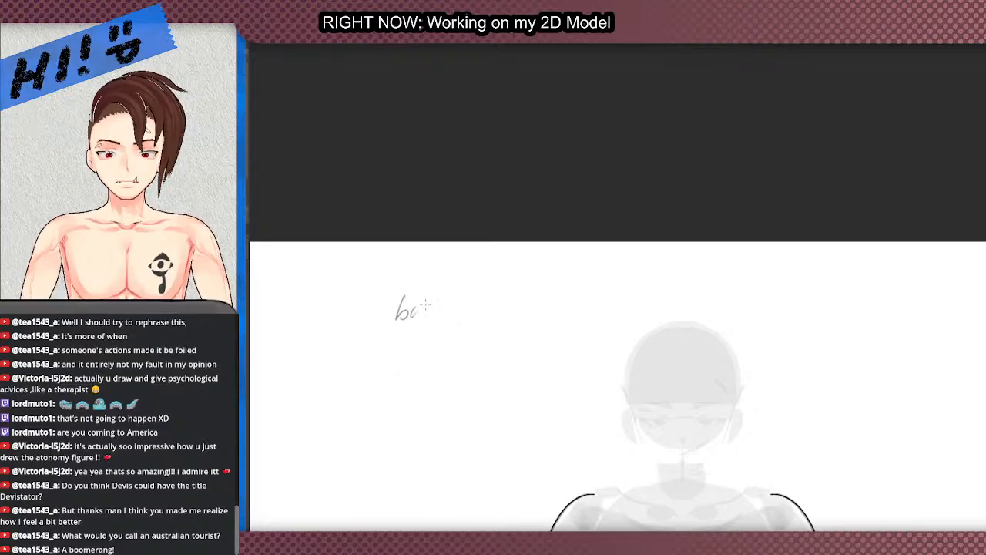
# Step: Try to rewrite the word beside the head with a corrected second letter, undoing the letters that follow "bo"
pyautogui.hotkey('ctrl', 'z')
pyautogui.moveTo(421, 309)
pyautogui.mouseDown()
pyautogui.moveTo(420, 318)
pyautogui.moveTo(421, 310)
pyautogui.mouseUp()
pyautogui.moveTo(433, 310); pyautogui.dragTo(488, 309)
pyautogui.hotkey('ctrl', 'z')
pyautogui.hotkey('ctrl', 'z')
pyautogui.hotkey('ctrl', 'z')
pyautogui.hotkey('ctrl', 'z')
pyautogui.hotkey('ctrl', 'z')
pyautogui.hotkey('ctrl', 'z')
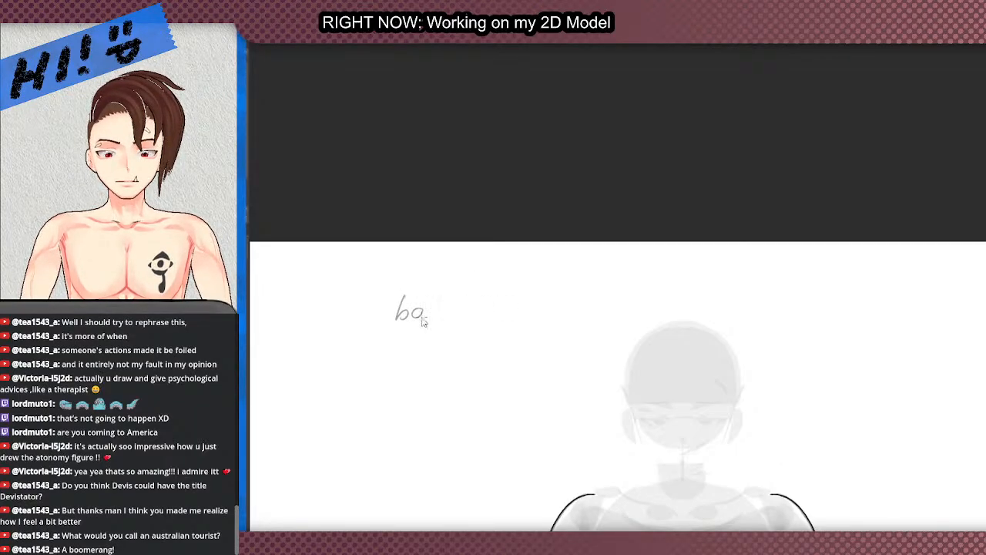
# Step: Handwrite "boom" beside the head, start a second line beneath it, and undo all of the lettering
pyautogui.moveTo(401, 300)
pyautogui.mouseDown()
pyautogui.moveTo(413, 319)
pyautogui.moveTo(434, 311)
pyautogui.moveTo(453, 324)
pyautogui.mouseUp()
pyautogui.moveTo(393, 340)
pyautogui.mouseDown()
pyautogui.moveTo(391, 364)
pyautogui.moveTo(452, 361)
pyautogui.mouseUp()
pyautogui.hotkey('ctrl', 'z')
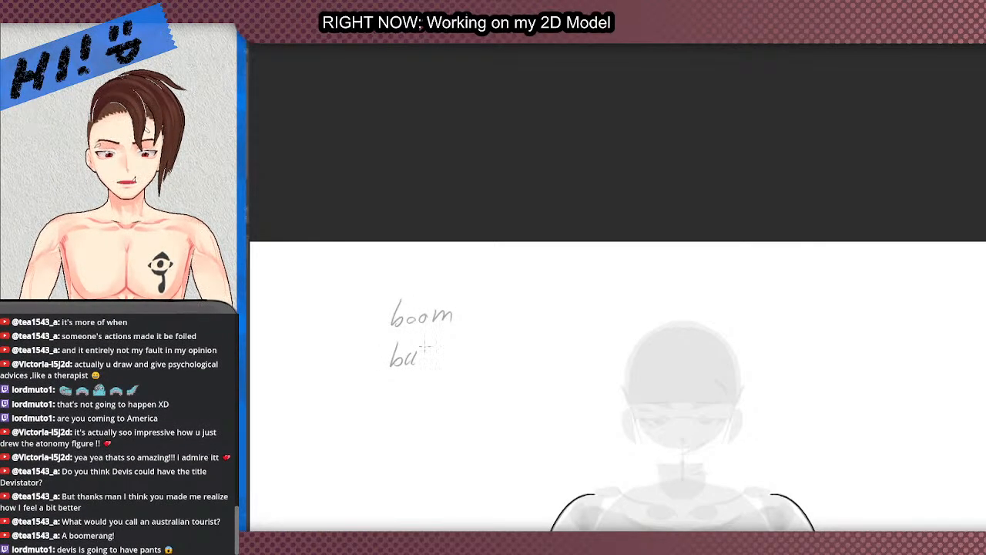
pyautogui.hotkey('ctrl', 'z')
pyautogui.hotkey('ctrl', 'z')
pyautogui.hotkey('ctrl', 'z')
pyautogui.hotkey('ctrl', 'z')
pyautogui.hotkey('ctrl', 'z')
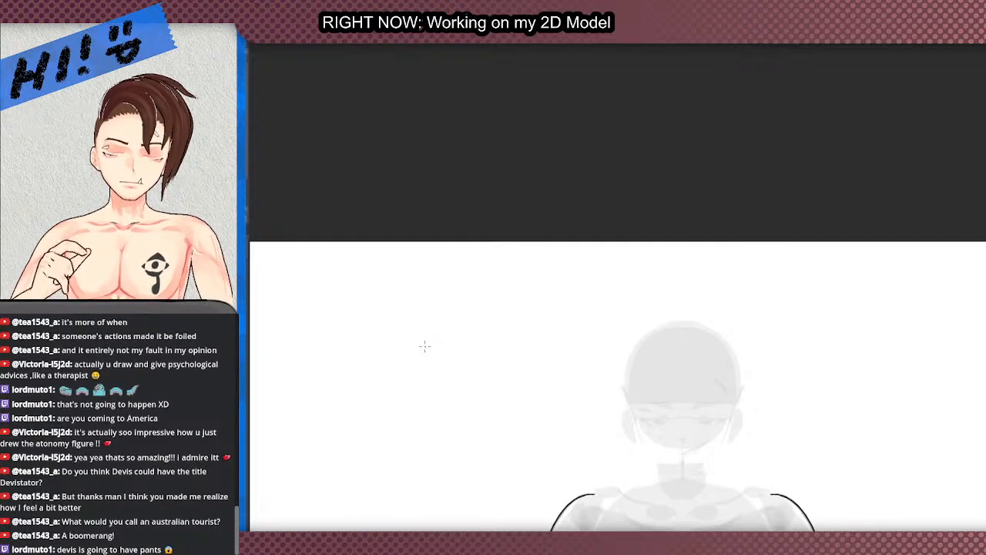
pyautogui.scroll(-8, 743, 407)
pyautogui.scroll(4, 784, 498)
pyautogui.scroll(5, 656, 355)
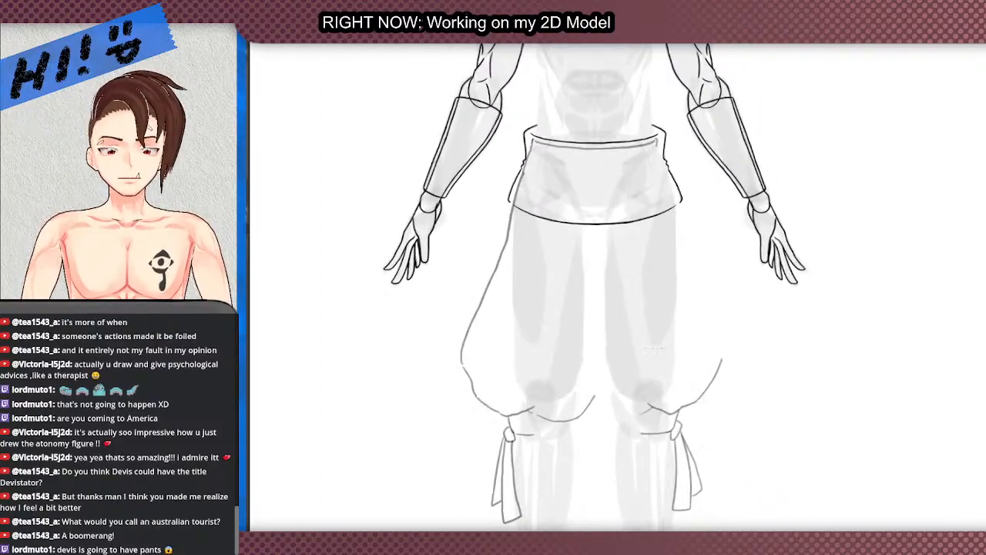
pyautogui.scroll(2, 557, 320)
pyautogui.moveTo(732, 400)
pyautogui.mouseDown()
pyautogui.moveTo(776, 255)
pyautogui.moveTo(740, 181)
pyautogui.mouseUp()
pyautogui.scroll(-2, 511, 446)
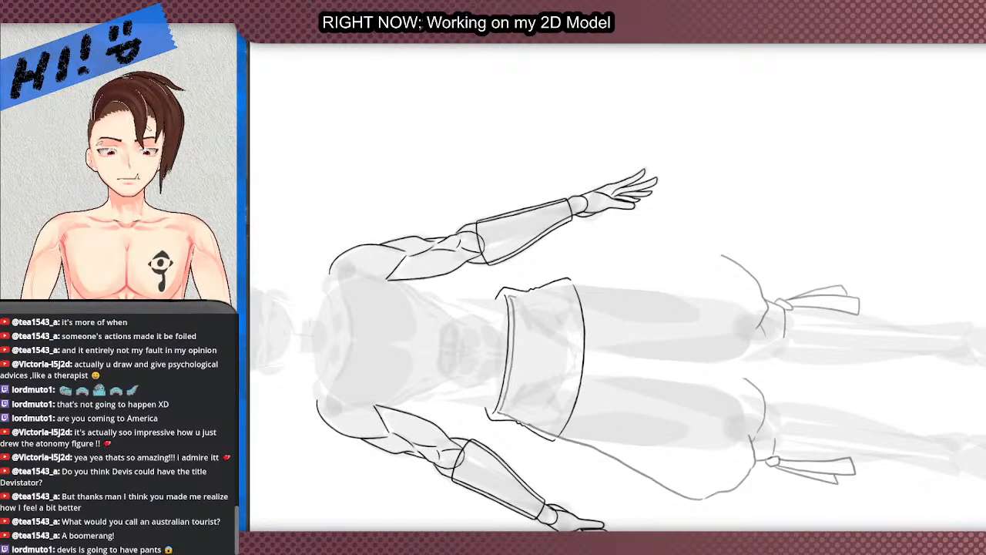
pyautogui.press('Escape')
pyautogui.scroll(-5, 444, 342)
pyautogui.scroll(1, 550, 389)
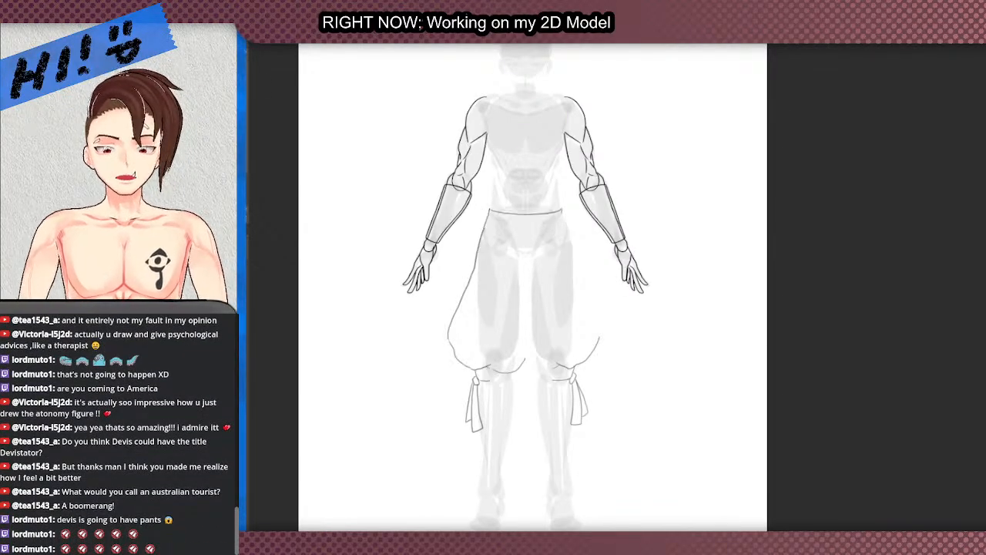
pyautogui.scroll(4, 597, 337)
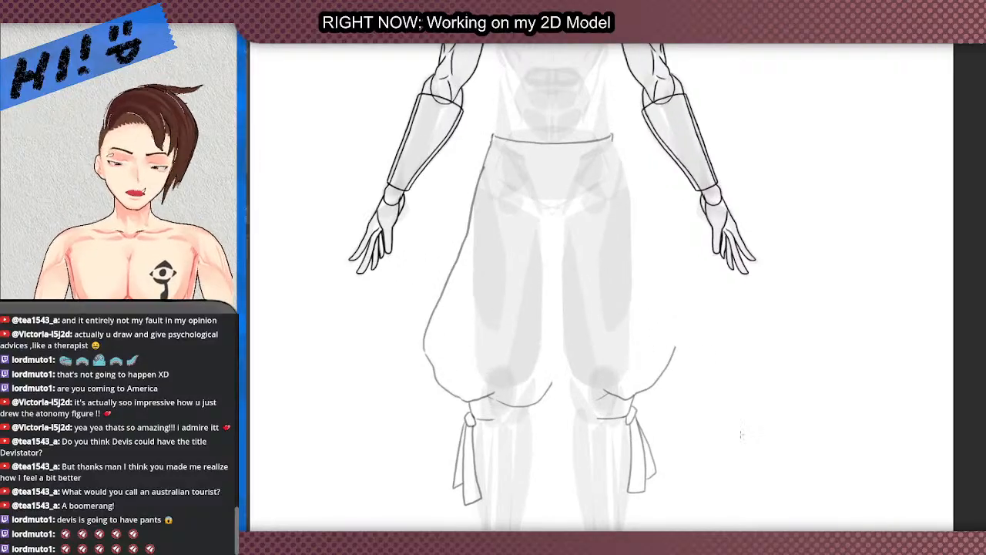
# Step: Select and delete the right half of the trouser sketch, including its waistline, leg outline and knee tie
pyautogui.scroll(-1, 745, 518)
pyautogui.moveTo(745, 518)
pyautogui.mouseDown()
pyautogui.moveTo(678, 407)
pyautogui.moveTo(744, 324)
pyautogui.moveTo(666, 160)
pyautogui.moveTo(610, 455)
pyautogui.mouseUp()
pyautogui.hotkey('ctrl', 'd')
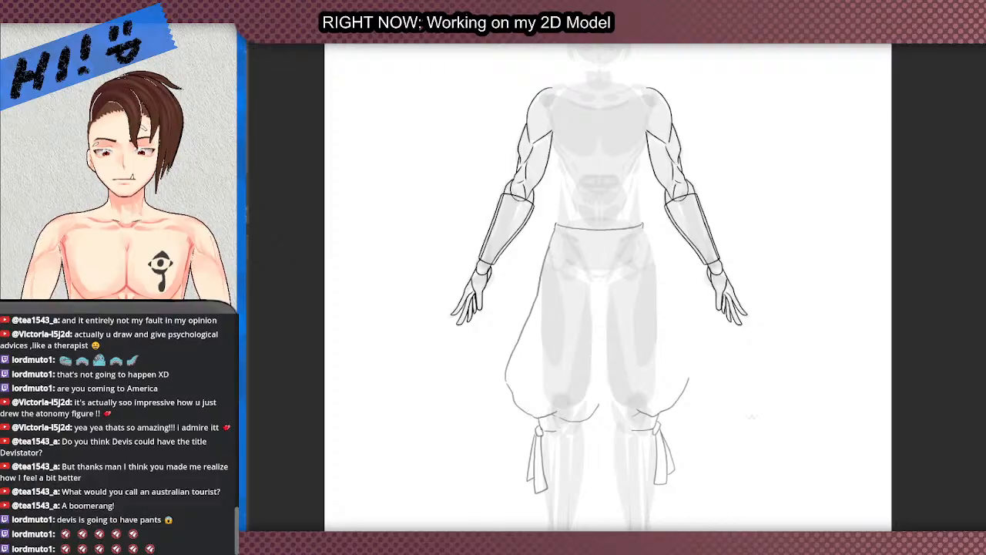
pyautogui.moveTo(768, 516)
pyautogui.mouseDown()
pyautogui.moveTo(623, 249)
pyautogui.moveTo(595, 190)
pyautogui.moveTo(600, 175)
pyautogui.mouseUp()
pyautogui.press('Delete')
pyautogui.hotkey('ctrl', 'd')
pyautogui.scroll(-3, 603, 481)
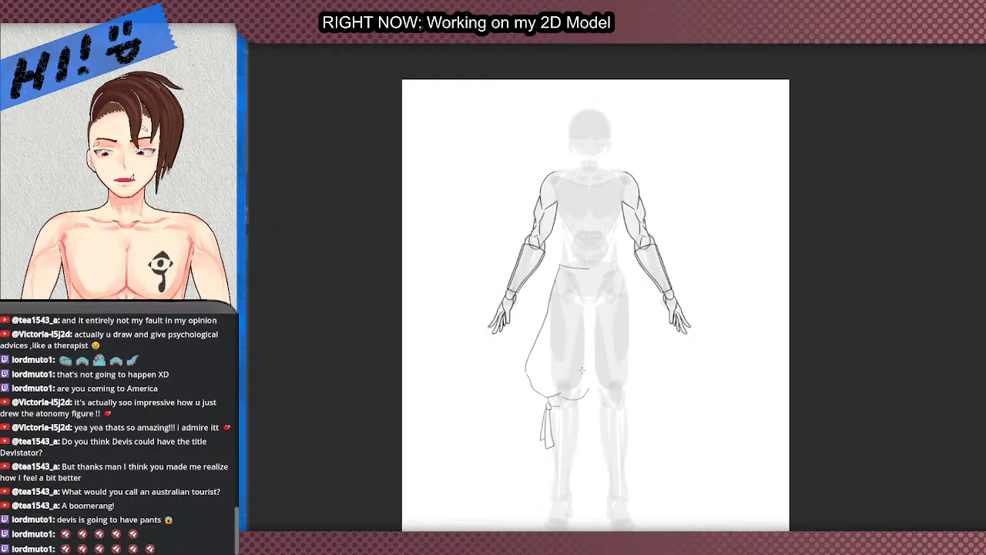
# Step: Duplicate the left half of the trouser sketch, flip the copy horizontally, and shift it across to form the right half
pyautogui.moveTo(471, 493); pyautogui.dragTo(642, 225)
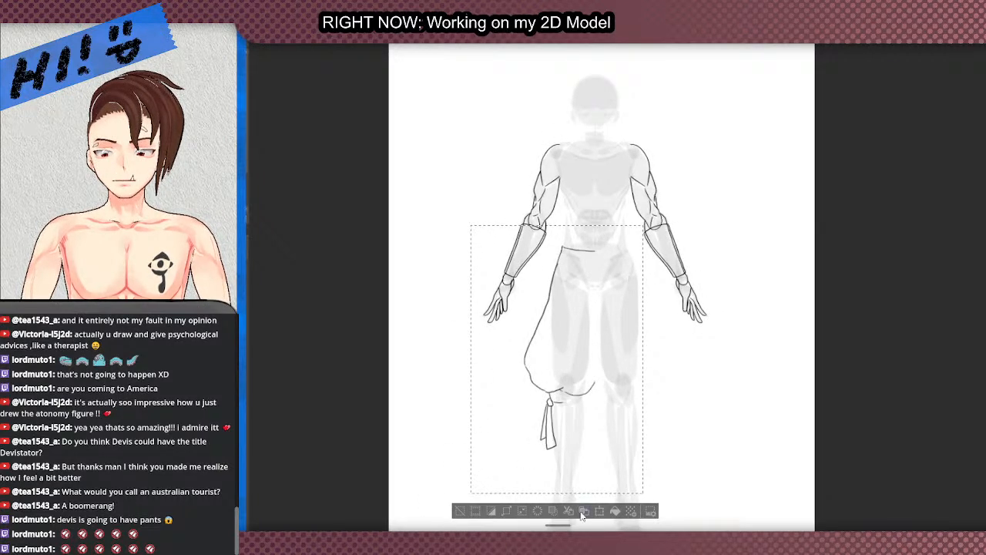
pyautogui.click(606, 512)
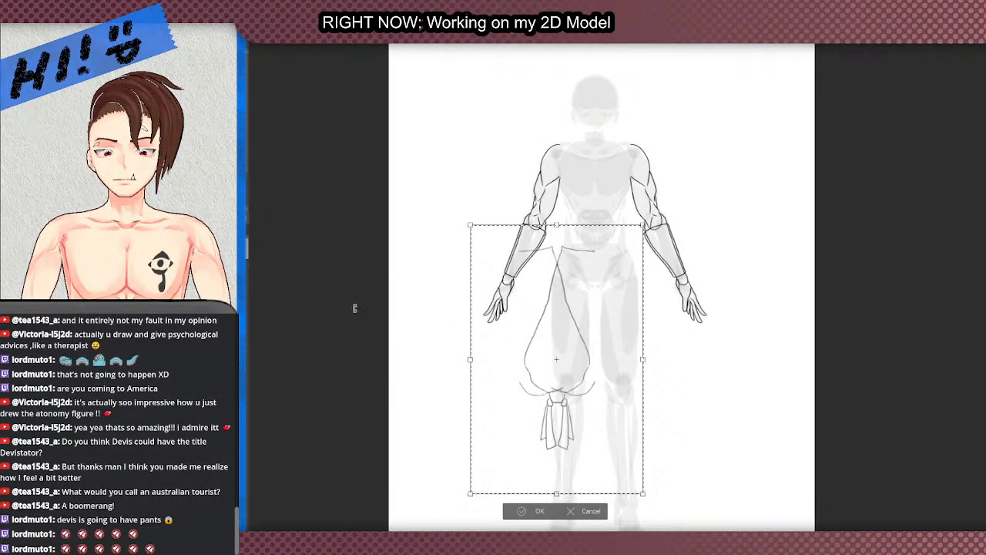
pyautogui.press('Right')
pyautogui.press('Right')
pyautogui.press('Right')
pyautogui.press('Right')
pyautogui.press('Right')
pyautogui.press('Right')
pyautogui.press('Right')
pyautogui.press('Right')
pyautogui.press('Right')
pyautogui.press('Right')
pyautogui.press('Right')
pyautogui.press('Right')
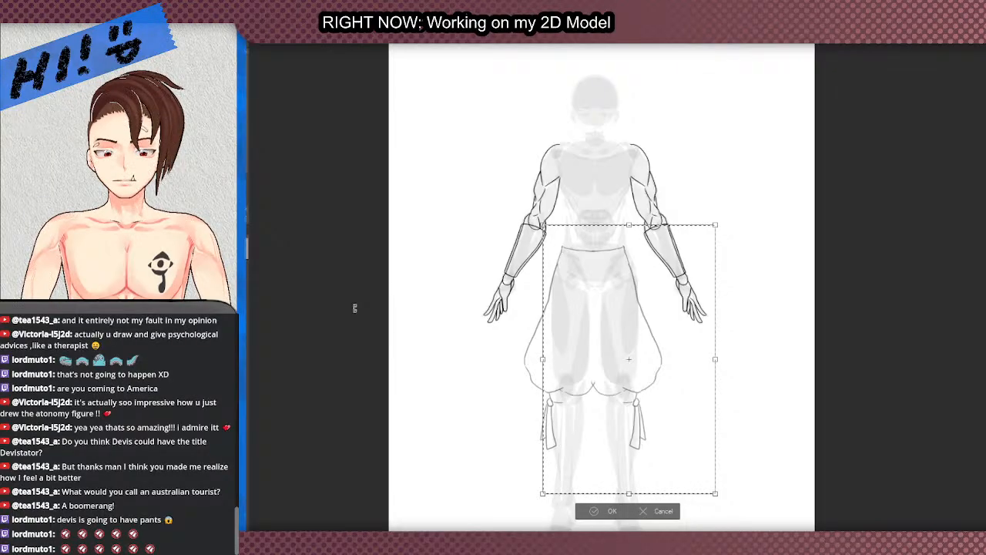
# Step: Nudge the mirrored trouser half until it lines up with the original at the centre and apply the transformation
pyautogui.scroll(2, 444, 317)
pyautogui.scroll(3, 728, 309)
pyautogui.scroll(-1, 671, 258)
pyautogui.scroll(1, 671, 259)
pyautogui.press('Right')
pyautogui.scroll(-3, 670, 258)
pyautogui.scroll(1, 697, 390)
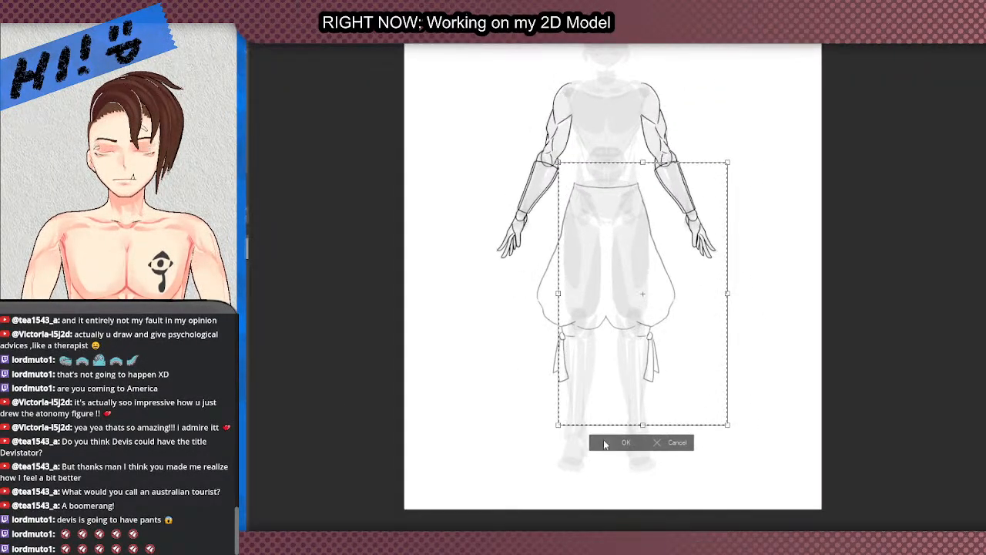
pyautogui.click(606, 442)
pyautogui.scroll(-3, 578, 293)
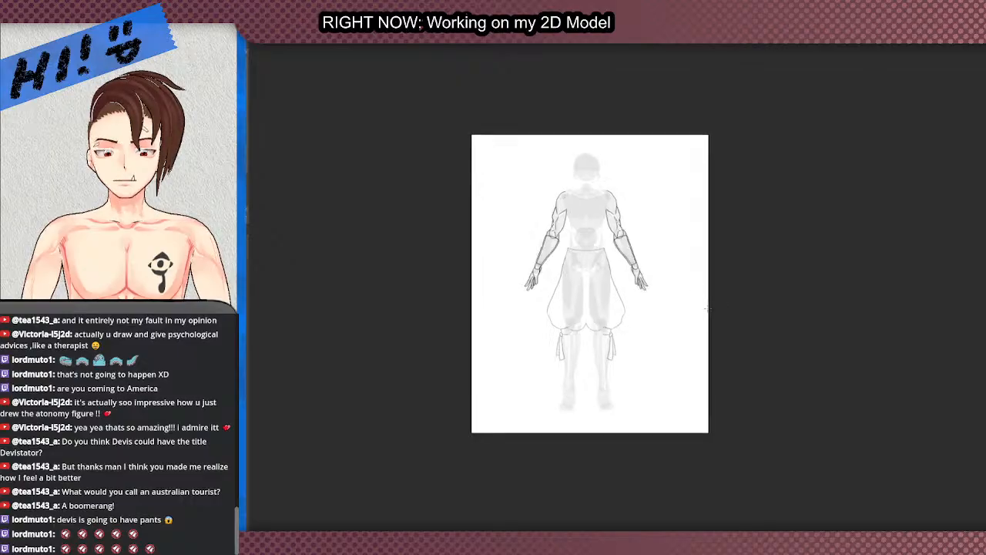
# Step: Sketch a curved waistband line across the trousers just below the waistline, undoing the unsatisfactory strokes
pyautogui.scroll(4, 591, 310)
pyautogui.scroll(3, 550, 233)
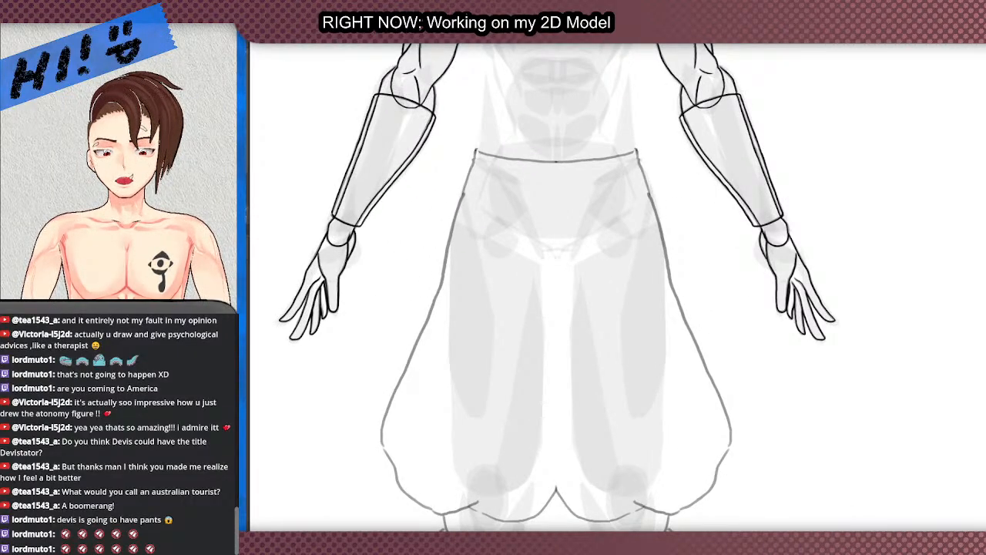
pyautogui.moveTo(550, 233); pyautogui.dragTo(609, 400)
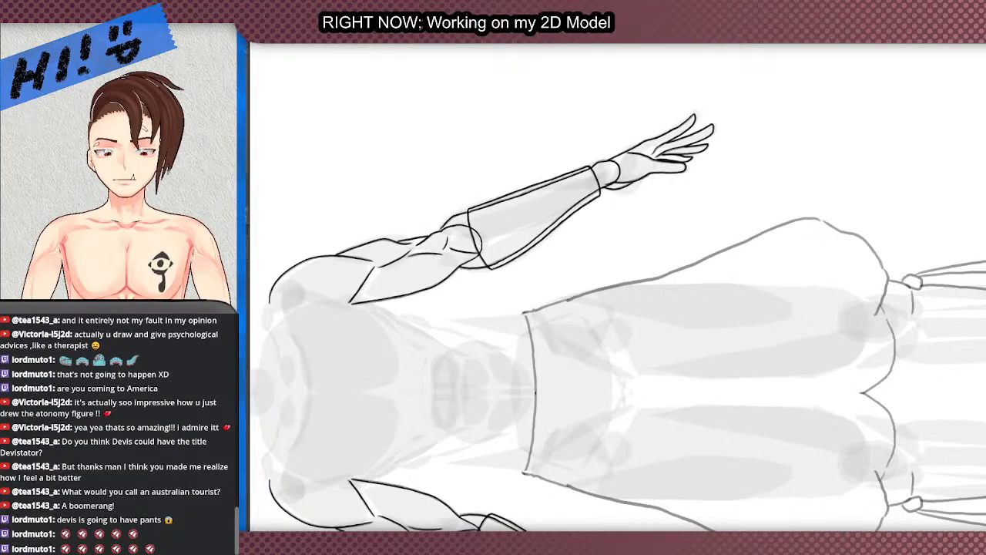
pyautogui.hotkey('ctrl', '0')
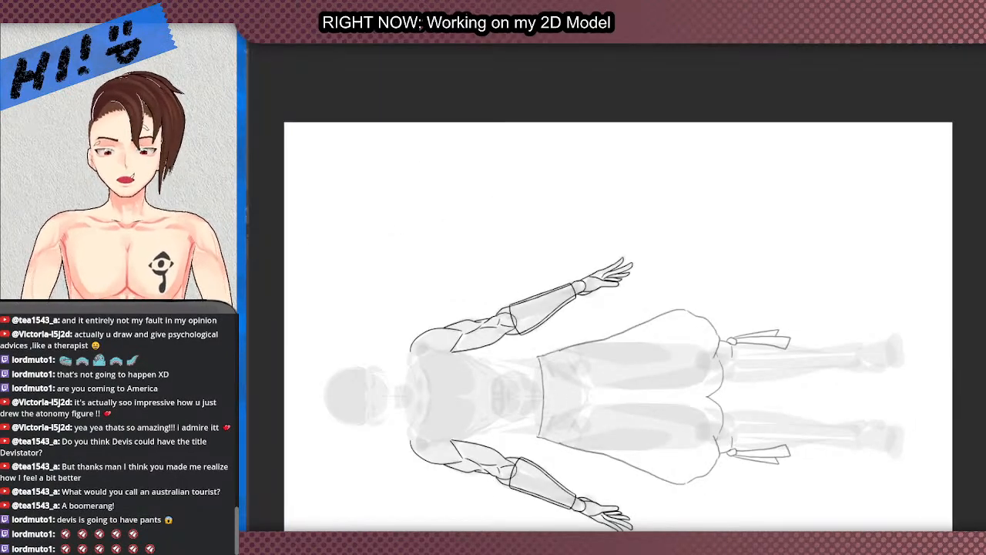
pyautogui.scroll(4, 648, 492)
pyautogui.scroll(-4, 463, 397)
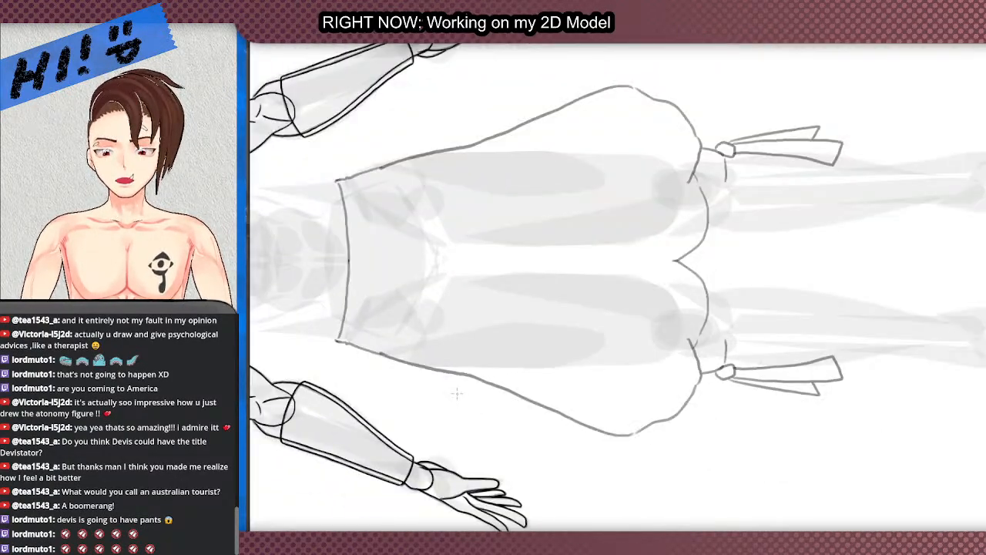
pyautogui.scroll(2, 340, 242)
pyautogui.scroll(-4, 482, 421)
pyautogui.scroll(4, 493, 476)
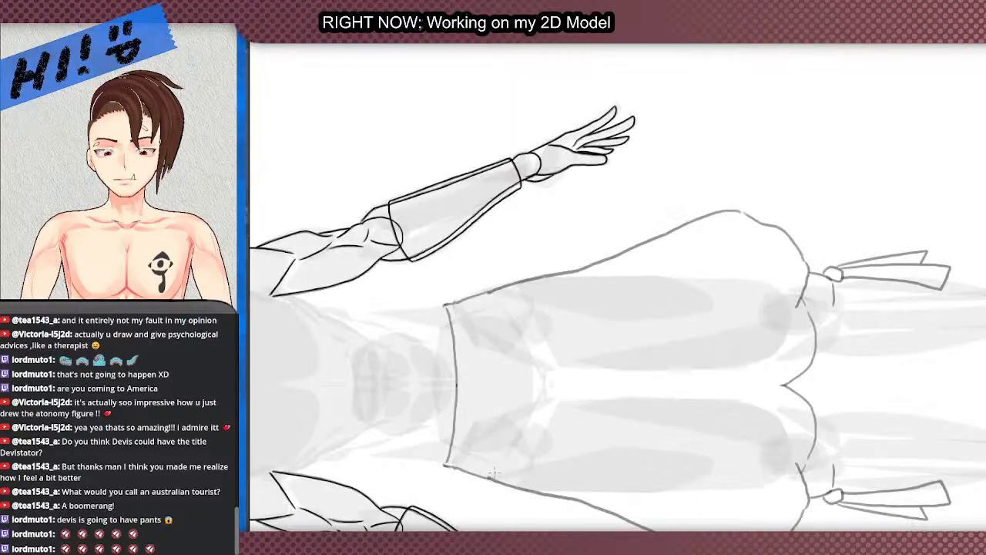
pyautogui.moveTo(493, 466); pyautogui.dragTo(508, 360)
pyautogui.hotkey('ctrl', 'z')
pyautogui.moveTo(493, 316); pyautogui.dragTo(500, 428)
pyautogui.hotkey('ctrl', 'z')
pyautogui.moveTo(486, 479)
pyautogui.mouseDown()
pyautogui.moveTo(502, 412)
pyautogui.moveTo(504, 339)
pyautogui.moveTo(492, 301)
pyautogui.mouseUp()
pyautogui.hotkey('ctrl', 'z')
pyautogui.moveTo(487, 480)
pyautogui.mouseDown()
pyautogui.moveTo(502, 426)
pyautogui.moveTo(486, 299)
pyautogui.moveTo(505, 348)
pyautogui.moveTo(509, 436)
pyautogui.moveTo(492, 472)
pyautogui.mouseUp()
pyautogui.hotkey('ctrl', 'z')
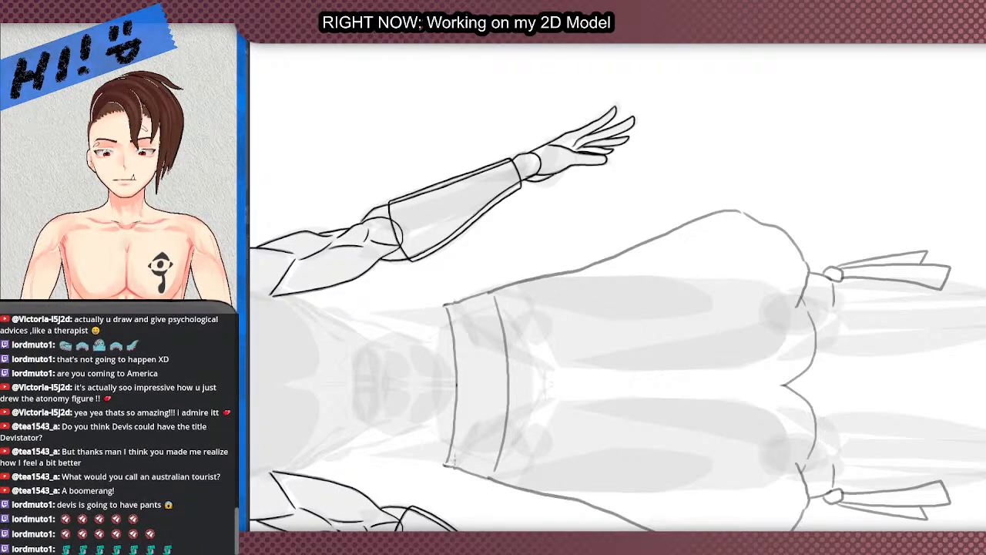
pyautogui.moveTo(501, 366); pyautogui.dragTo(496, 416)
pyautogui.hotkey('ctrl', 'z')
pyautogui.hotkey('ctrl', 'z')
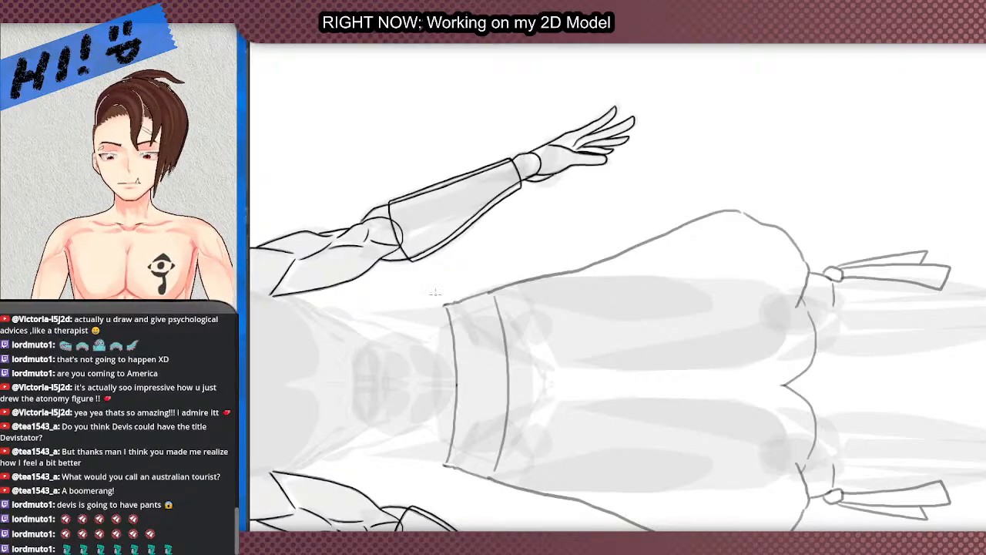
# Step: Add a small notch where each end of the waistband line meets the side edges of the trousers
pyautogui.scroll(-5, 430, 270)
pyautogui.scroll(3, 439, 249)
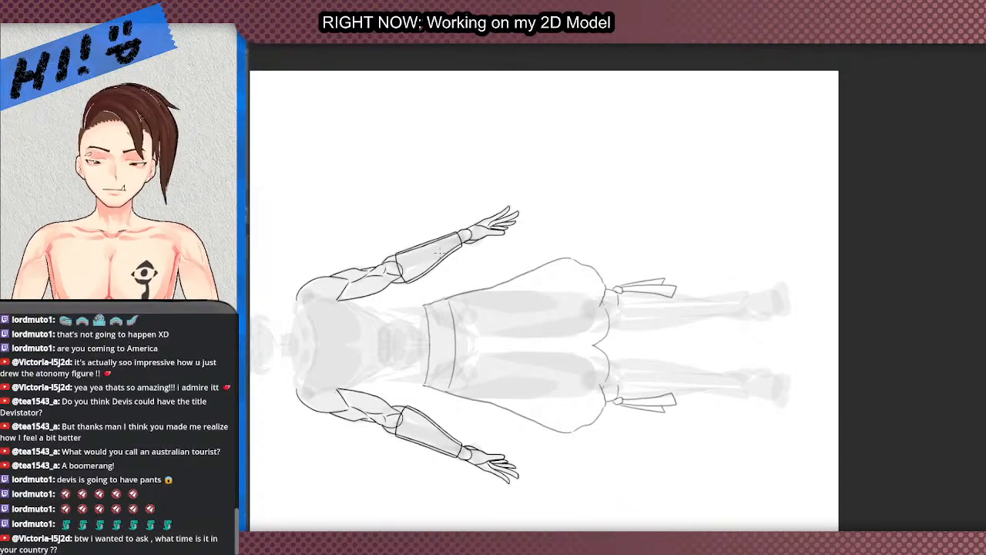
pyautogui.scroll(5, 482, 301)
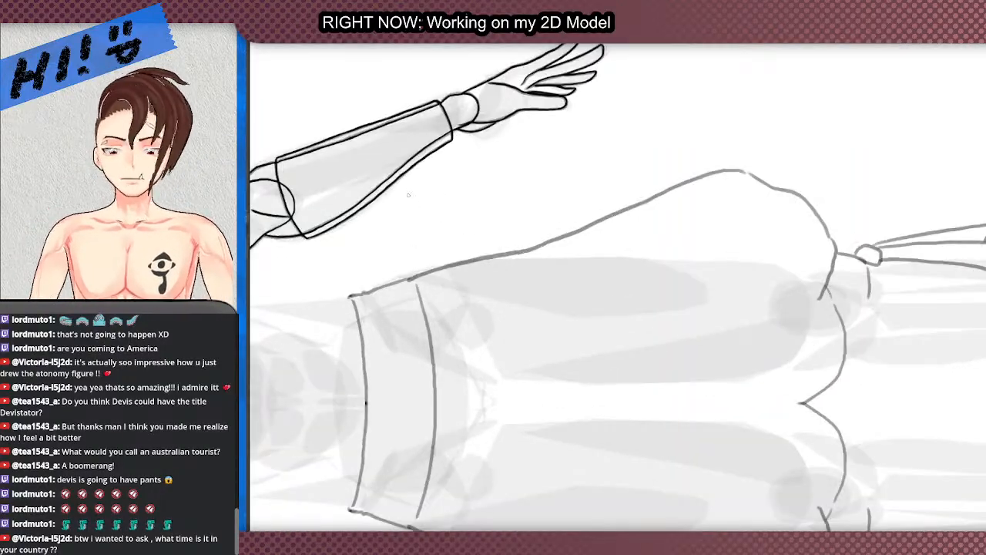
pyautogui.scroll(-2, 406, 281)
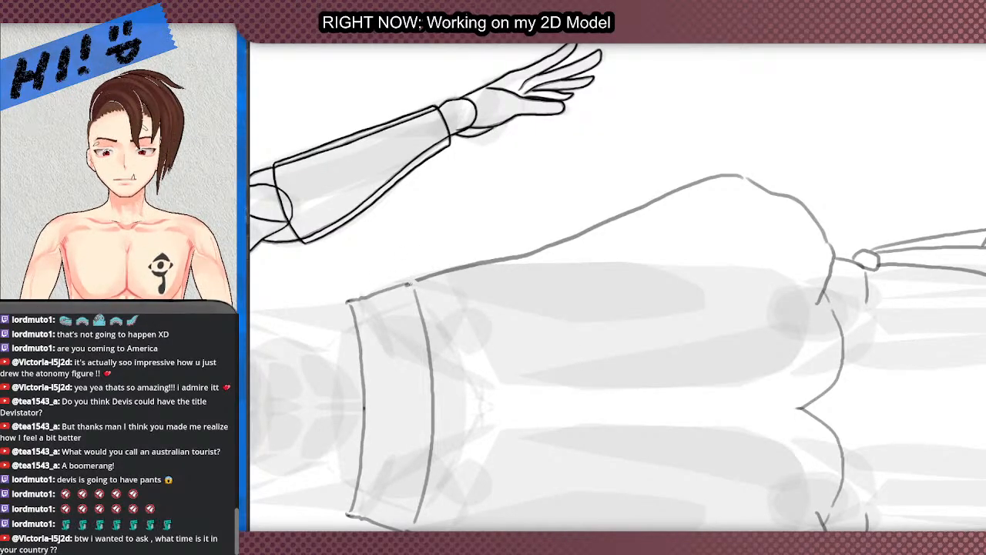
pyautogui.scroll(-1, 422, 263)
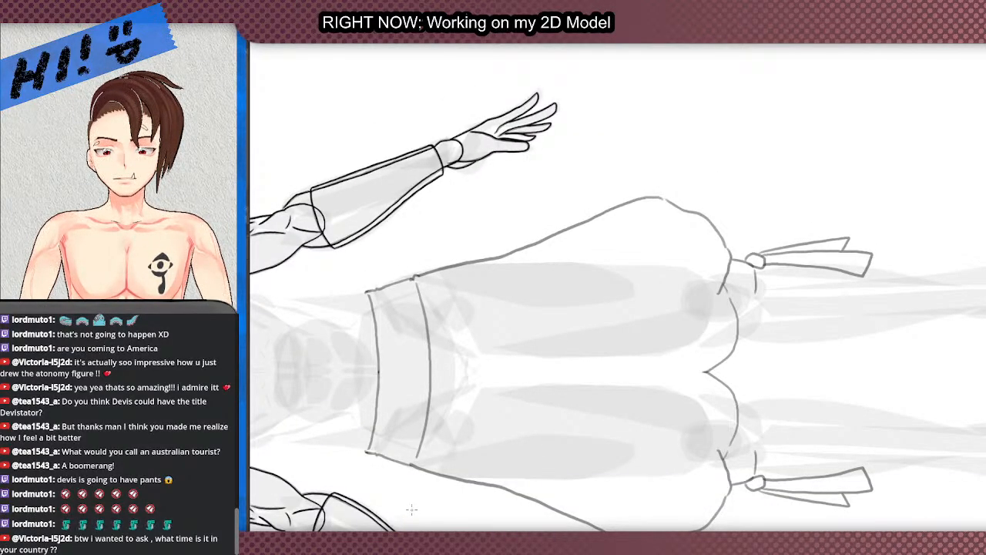
pyautogui.scroll(-5, 412, 513)
pyautogui.scroll(6, 412, 486)
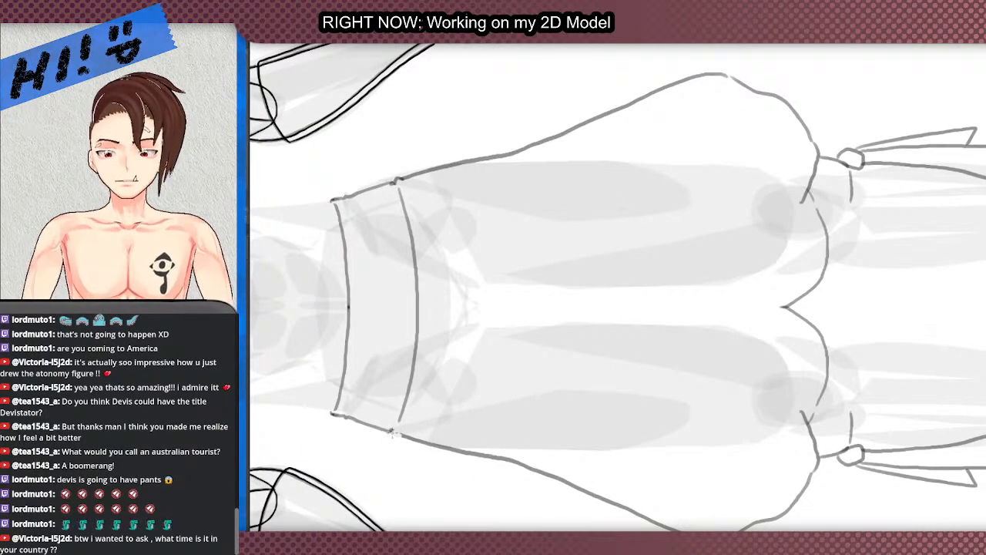
pyautogui.scroll(-2, 411, 416)
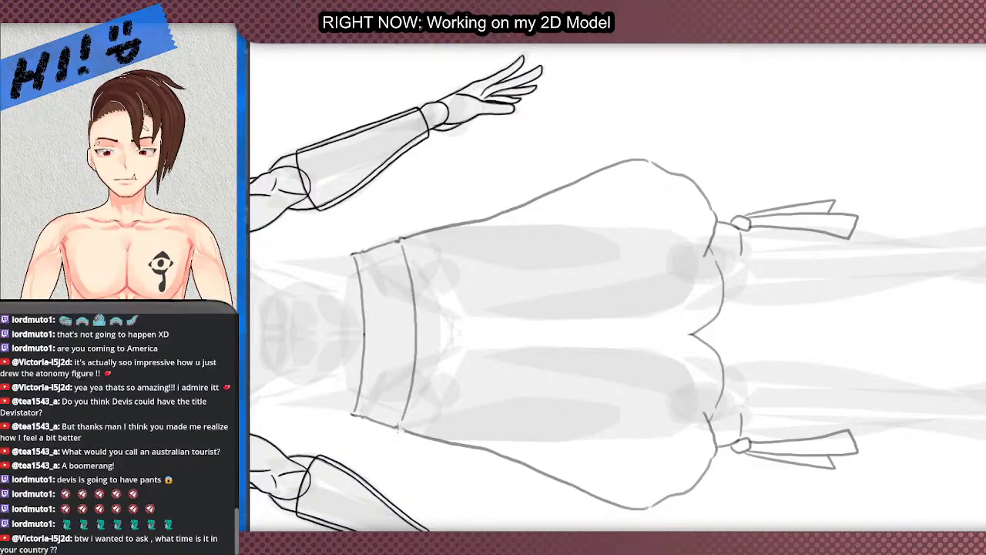
pyautogui.scroll(-2, 409, 422)
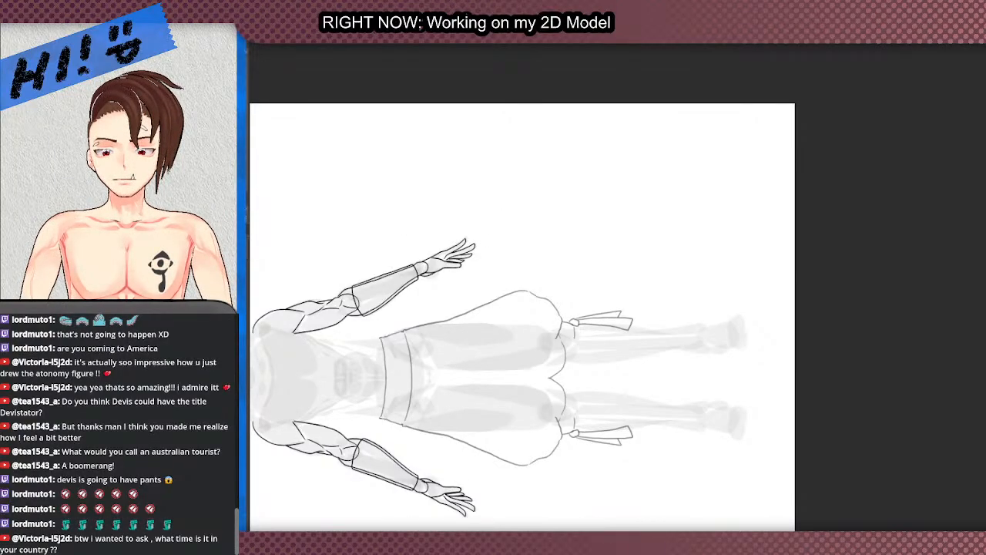
# Step: Sketch the cuff band below the left trouser leg, running from the knee knot to the inner hem
pyautogui.hotkey('ctrl', '@')
pyautogui.scroll(-2, 461, 420)
pyautogui.scroll(4, 577, 175)
pyautogui.moveTo(577, 176)
pyautogui.mouseDown()
pyautogui.moveTo(740, 256)
pyautogui.moveTo(442, 282)
pyautogui.mouseUp()
pyautogui.scroll(-4, 489, 169)
pyautogui.scroll(7, 637, 237)
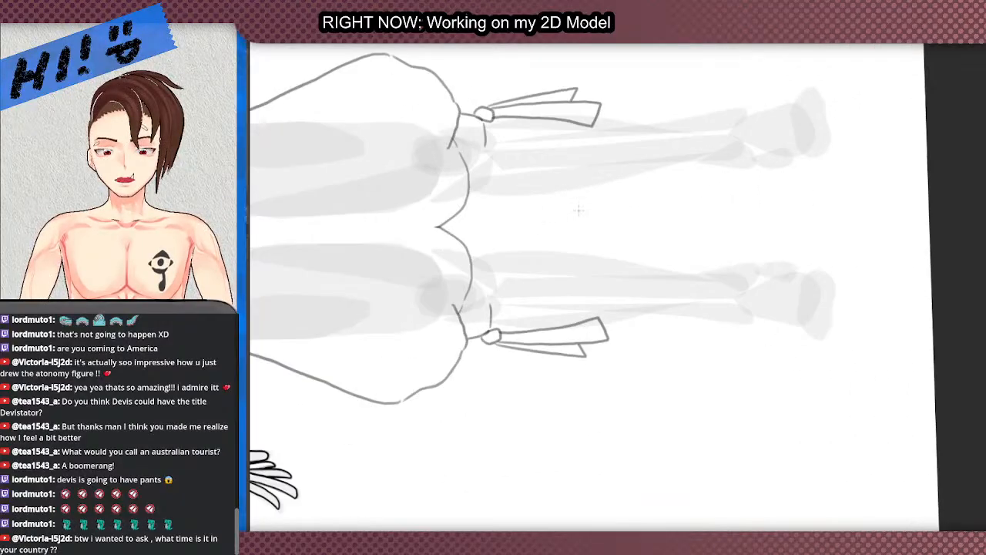
pyautogui.moveTo(489, 376)
pyautogui.mouseDown()
pyautogui.moveTo(473, 239)
pyautogui.moveTo(436, 226)
pyautogui.mouseUp()
pyautogui.scroll(-5, 436, 227)
pyautogui.scroll(-3, 455, 426)
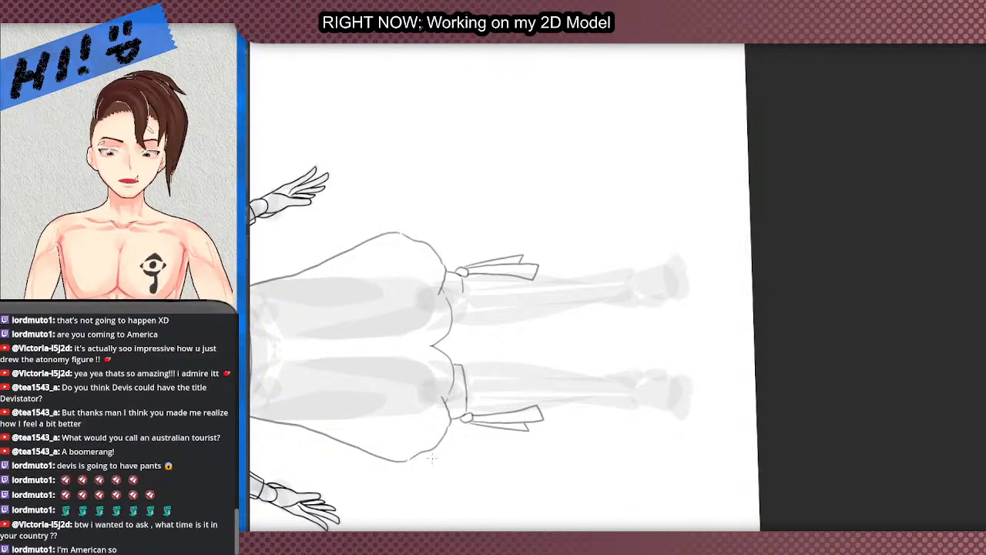
# Step: Sketch a matching cuff band below the right trouser leg, closing it against the inner hem
pyautogui.scroll(-2, 432, 460)
pyautogui.scroll(7, 461, 449)
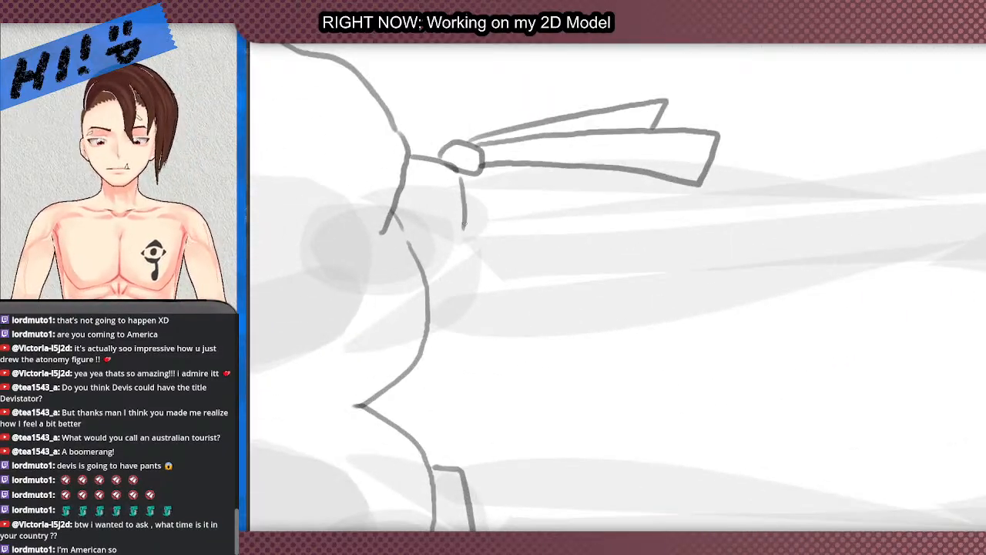
pyautogui.moveTo(463, 219)
pyautogui.mouseDown()
pyautogui.moveTo(448, 333)
pyautogui.moveTo(432, 336)
pyautogui.mouseUp()
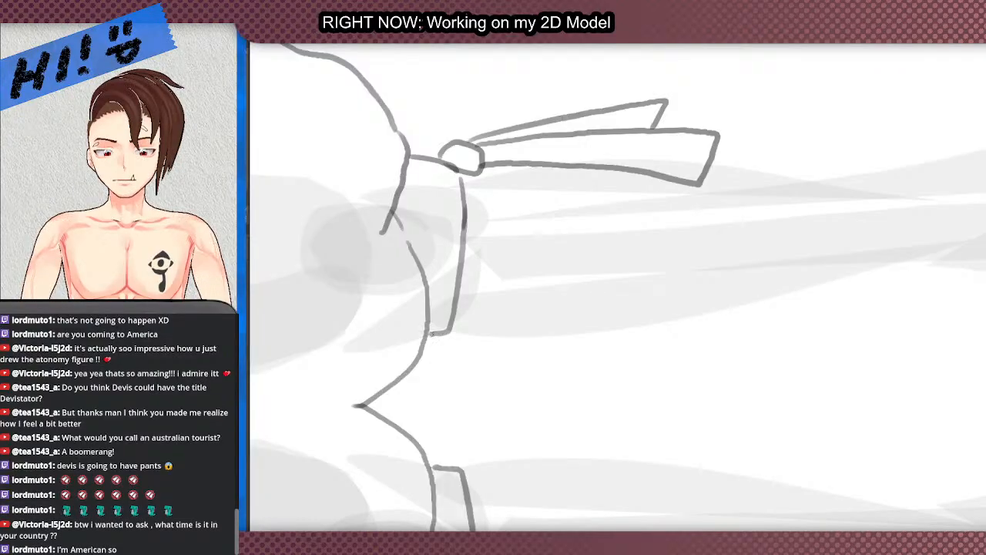
pyautogui.scroll(-3, 432, 336)
pyautogui.scroll(-2, 432, 336)
pyautogui.scroll(6, 468, 406)
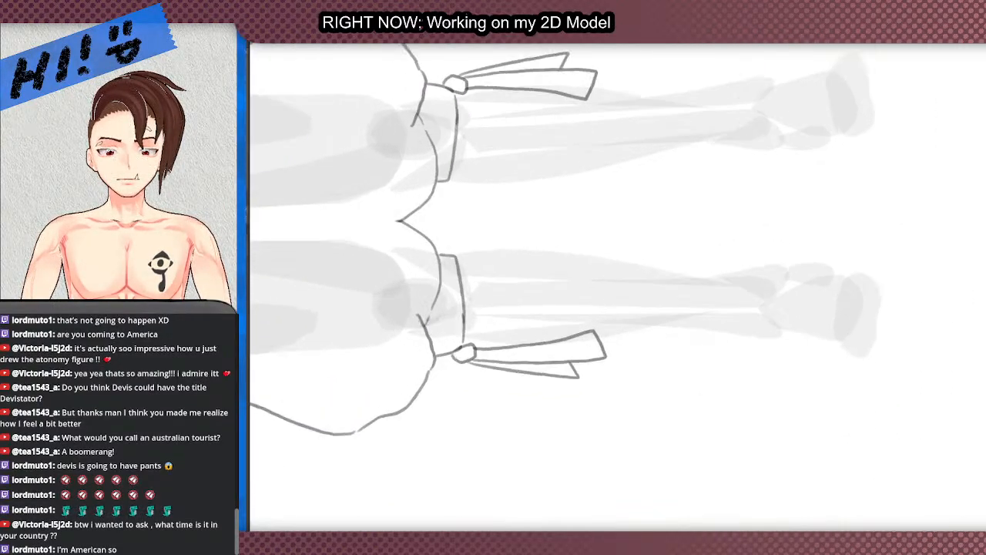
pyautogui.scroll(2, 477, 216)
pyautogui.moveTo(458, 216)
pyautogui.mouseDown()
pyautogui.moveTo(486, 211)
pyautogui.moveTo(497, 83)
pyautogui.mouseUp()
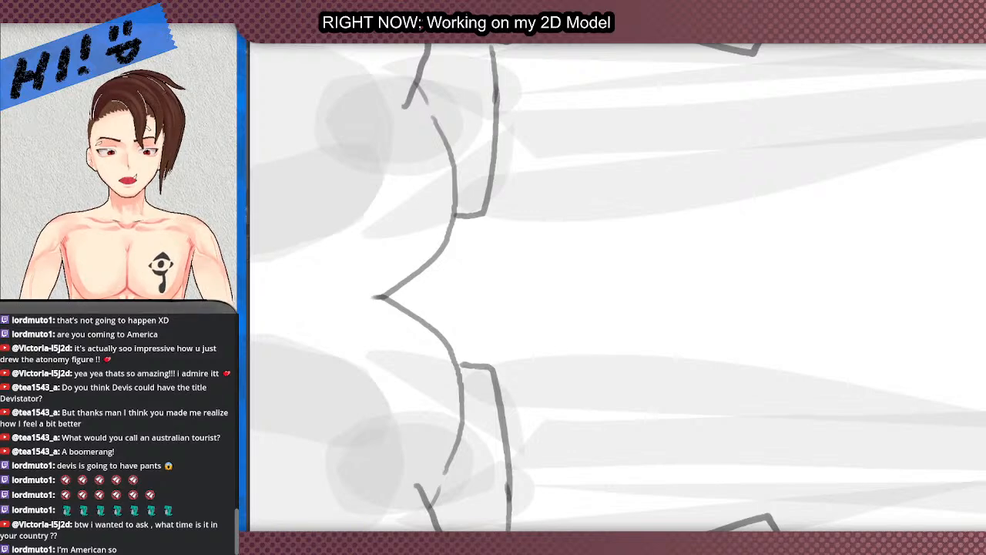
pyautogui.scroll(-6, 447, 360)
pyautogui.scroll(1, 447, 359)
pyautogui.scroll(-1, 447, 359)
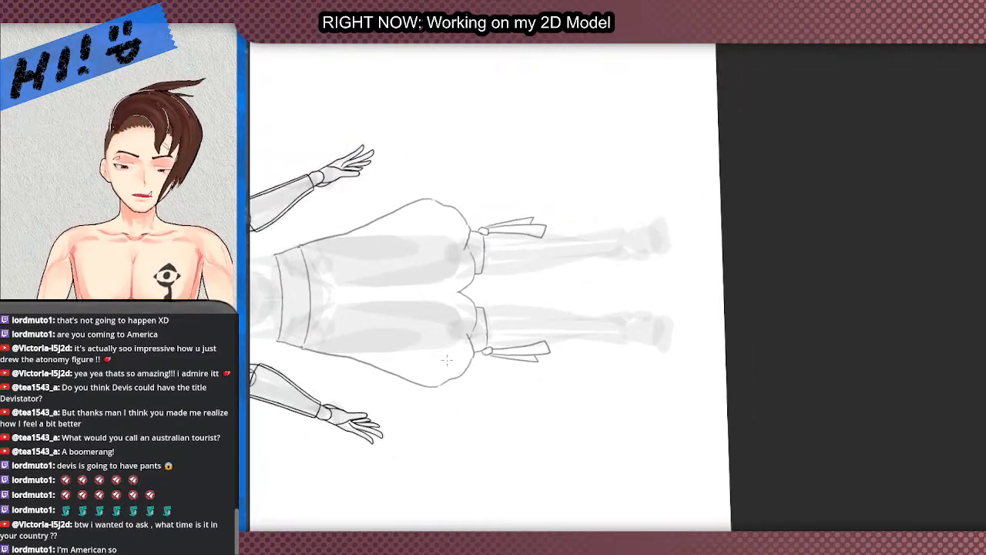
# Step: Try curved strokes inside the right leg's cuff between the knot and the hem, and undo them
pyautogui.scroll(2, 447, 360)
pyautogui.scroll(4, 478, 171)
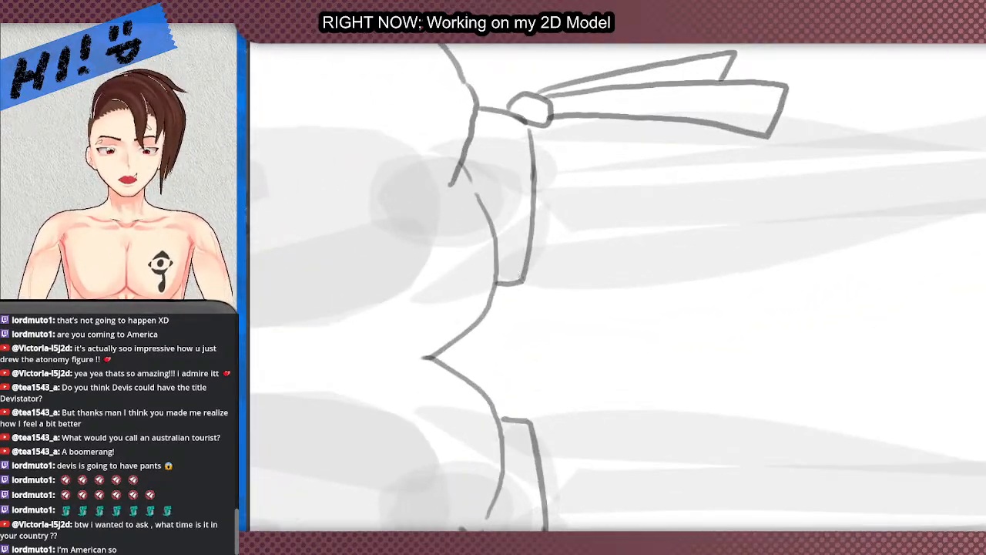
pyautogui.scroll(-3, 468, 127)
pyautogui.scroll(2, 468, 127)
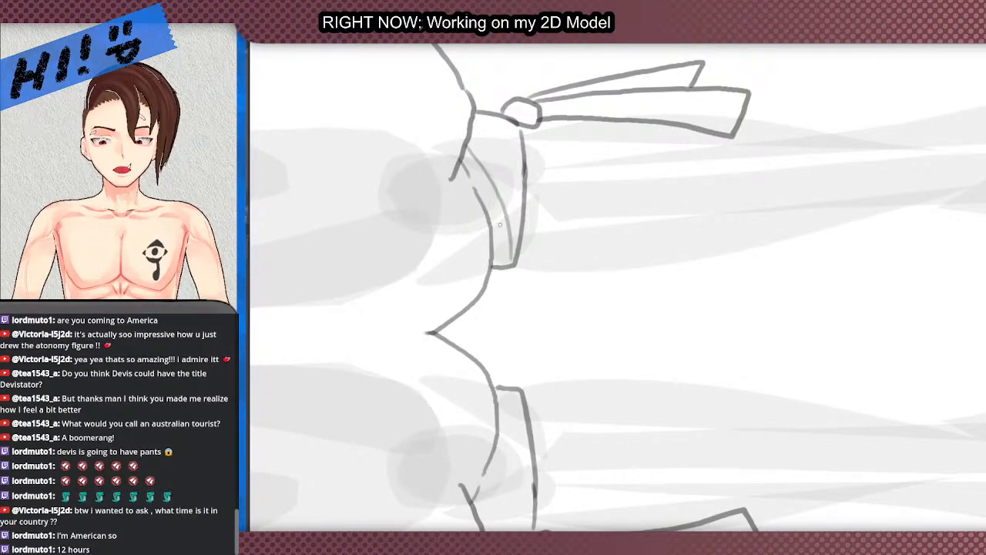
pyautogui.scroll(-2, 449, 148)
pyautogui.scroll(2, 488, 124)
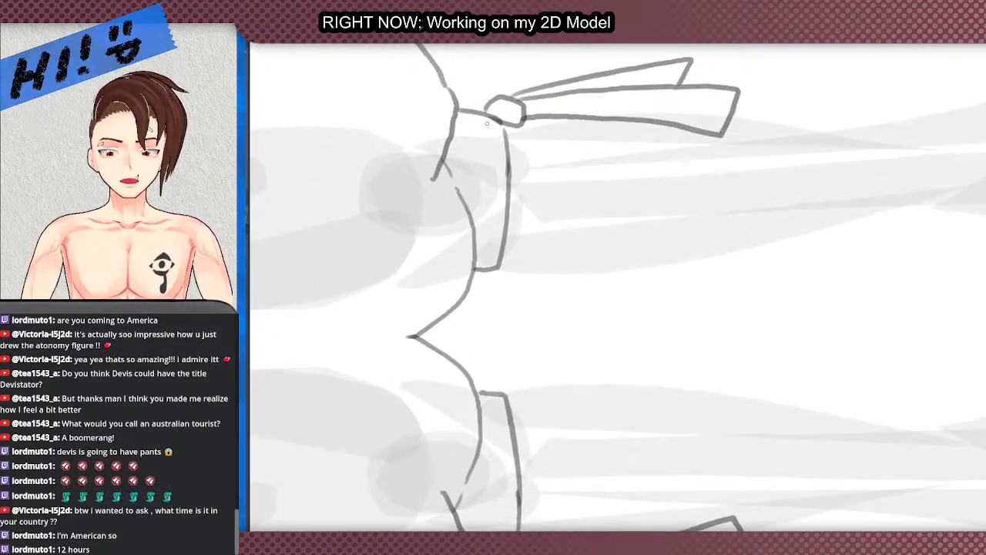
pyautogui.moveTo(483, 119); pyautogui.dragTo(461, 187)
pyautogui.hotkey('ctrl', 'z')
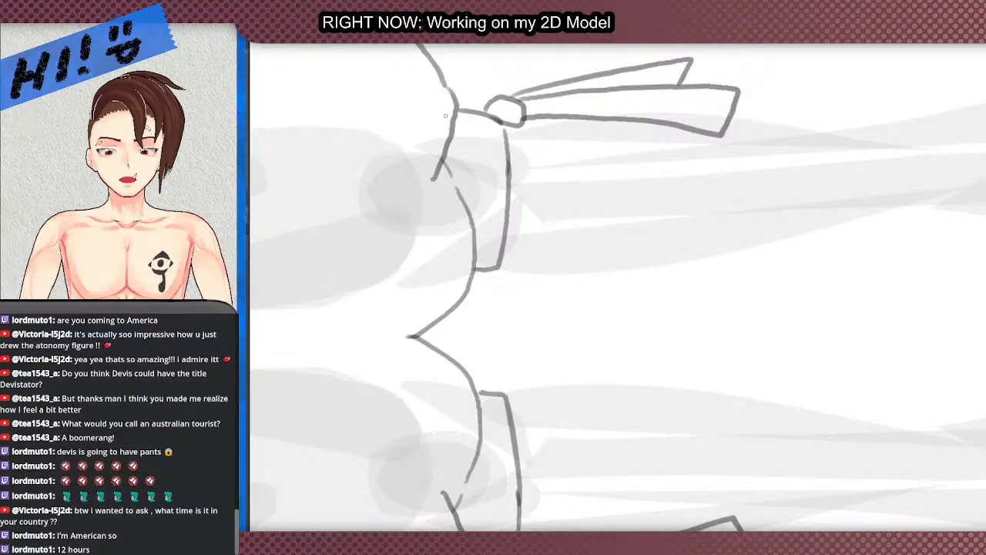
# Step: Draw a diagonal fold line across the right trouser cuff, from the knee knot up to the hem
pyautogui.moveTo(476, 145); pyautogui.dragTo(461, 187)
pyautogui.moveTo(484, 121); pyautogui.dragTo(458, 191)
pyautogui.scroll(-2, 487, 103)
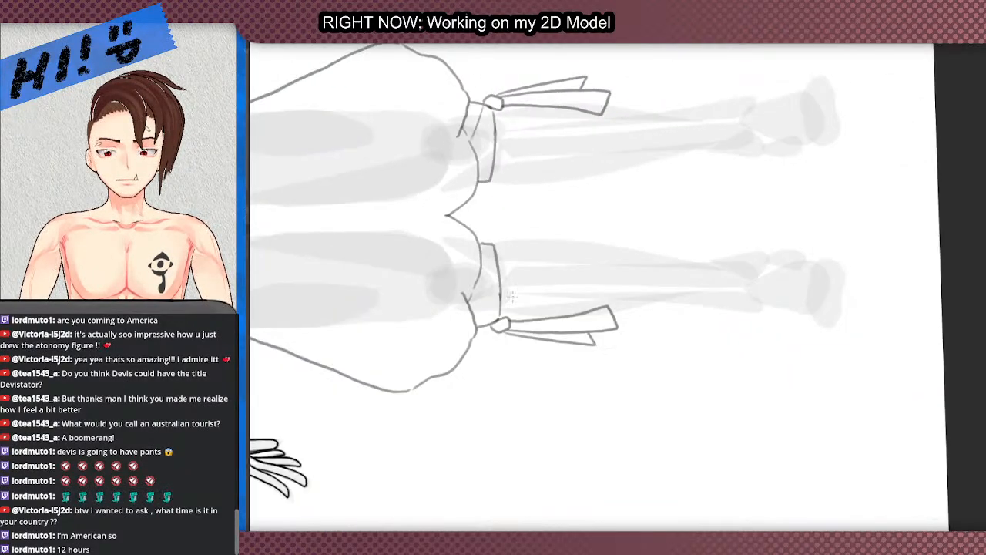
# Step: Try diagonal fold strokes across the left trouser cuff between the knee knot and the hem, and undo them
pyautogui.scroll(2, 477, 304)
pyautogui.scroll(-3, 476, 305)
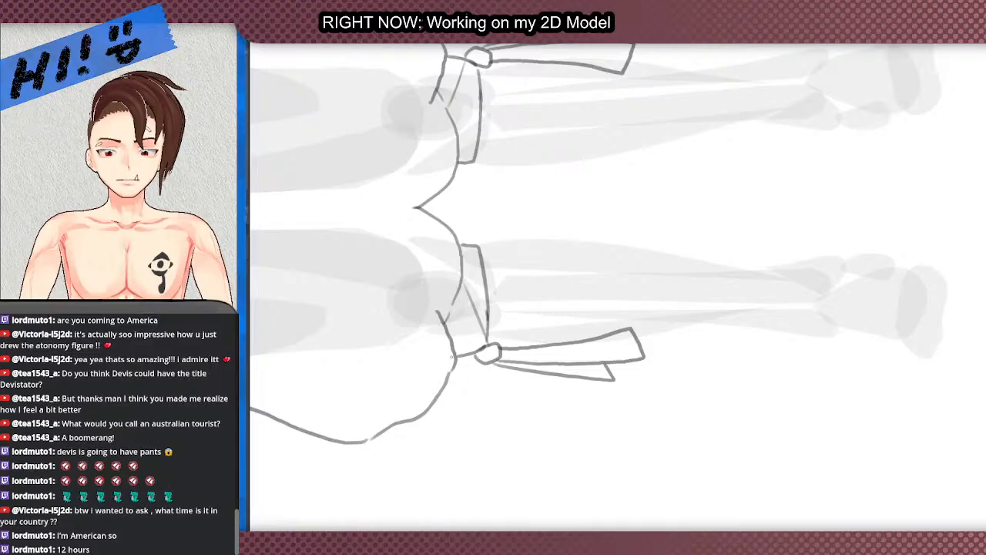
pyautogui.hotkey('ctrl', 'z')
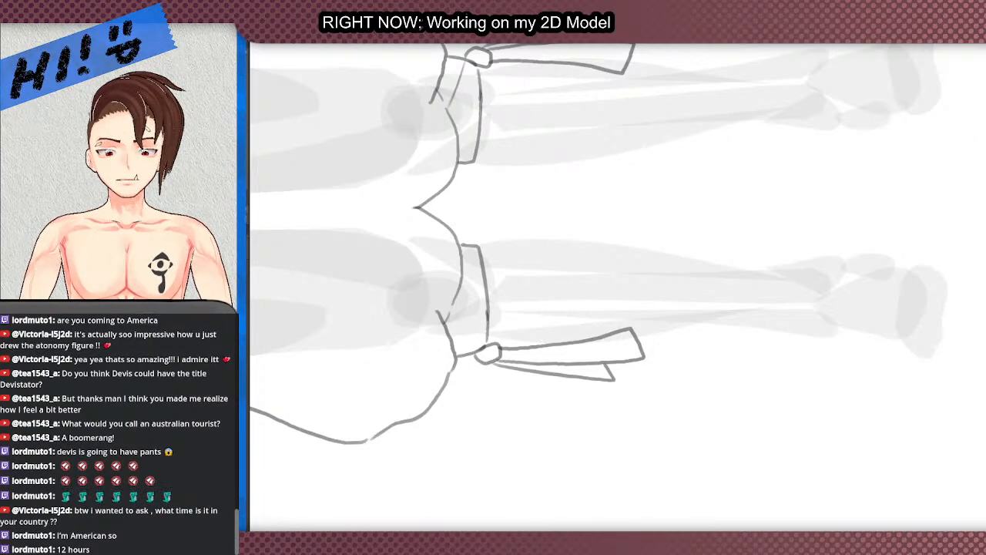
pyautogui.press('5')
pyautogui.scroll(-4, 532, 366)
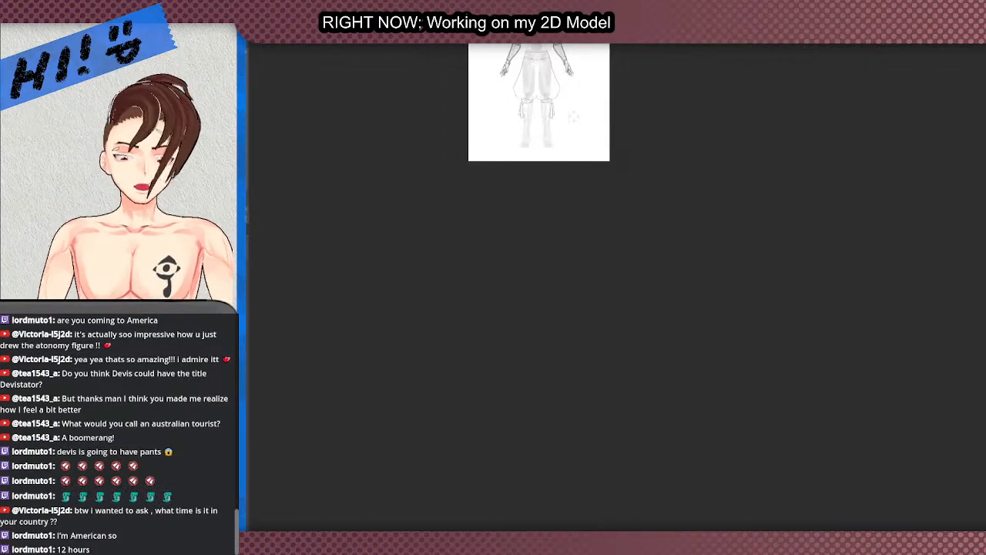
pyautogui.scroll(5, 494, 231)
pyautogui.scroll(2, 443, 324)
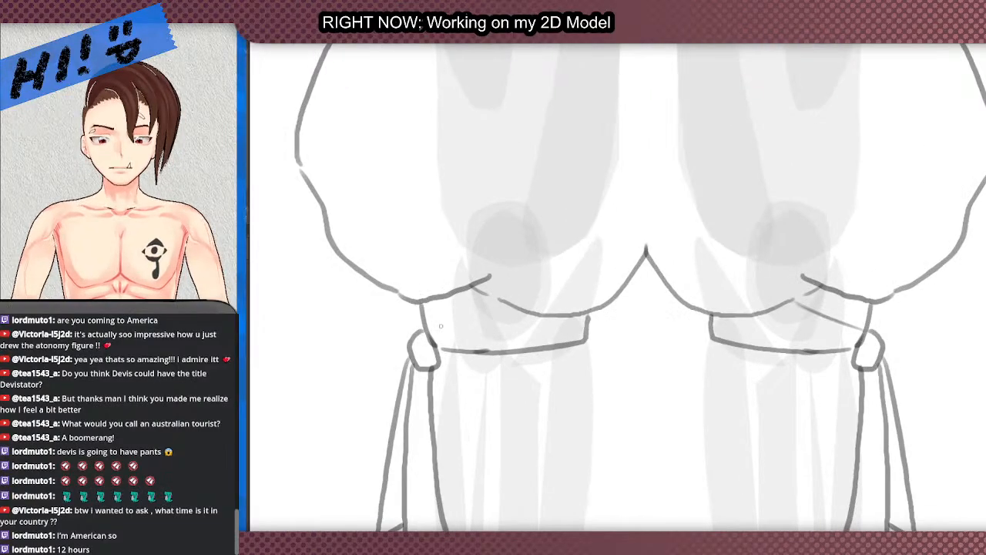
pyautogui.moveTo(422, 332); pyautogui.dragTo(452, 294)
pyautogui.hotkey('ctrl', 'z')
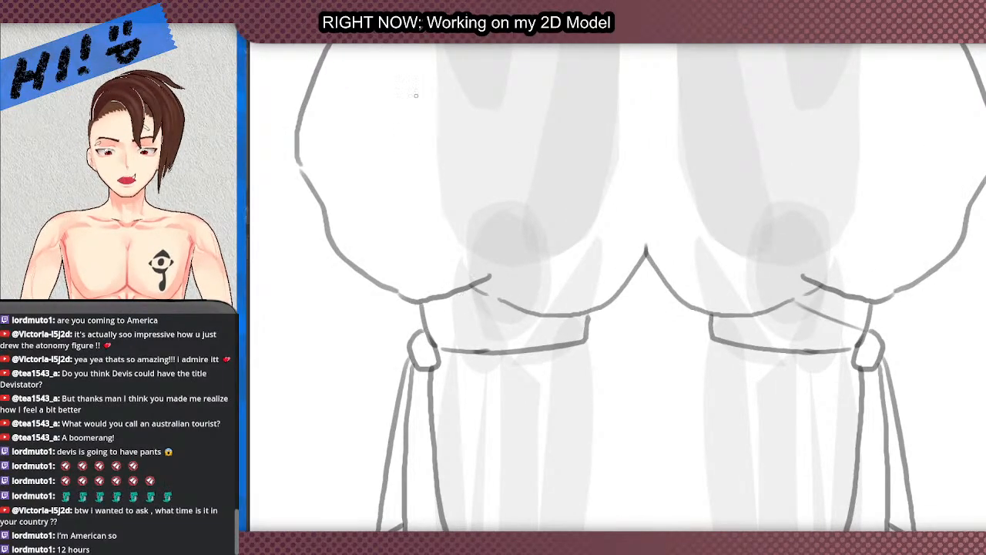
pyautogui.moveTo(422, 328); pyautogui.dragTo(478, 282)
pyautogui.hotkey('ctrl', 'z')
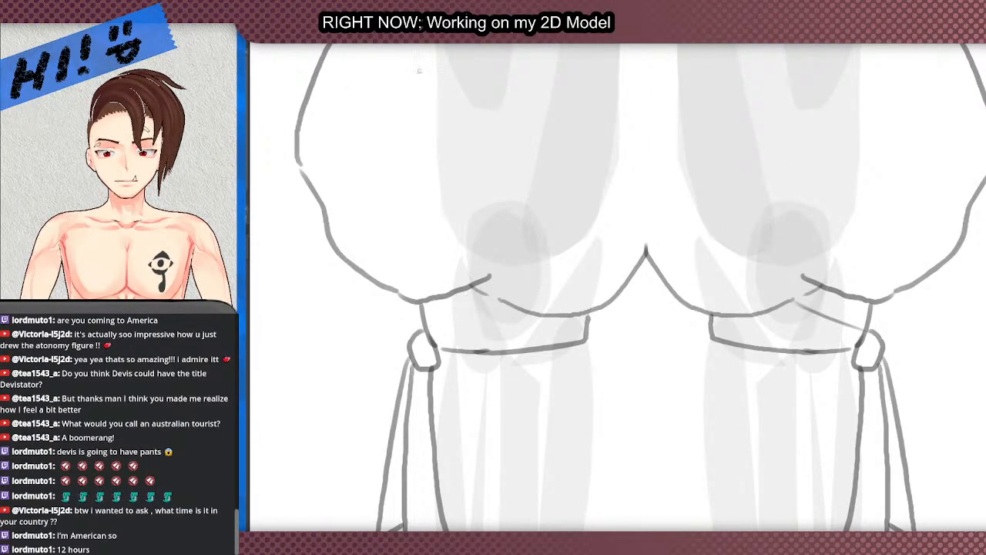
# Step: Draw a diagonal fold line across the left trouser cuff, from the knee knot up to the hem
pyautogui.scroll(-2, 478, 279)
pyautogui.scroll(2, 487, 224)
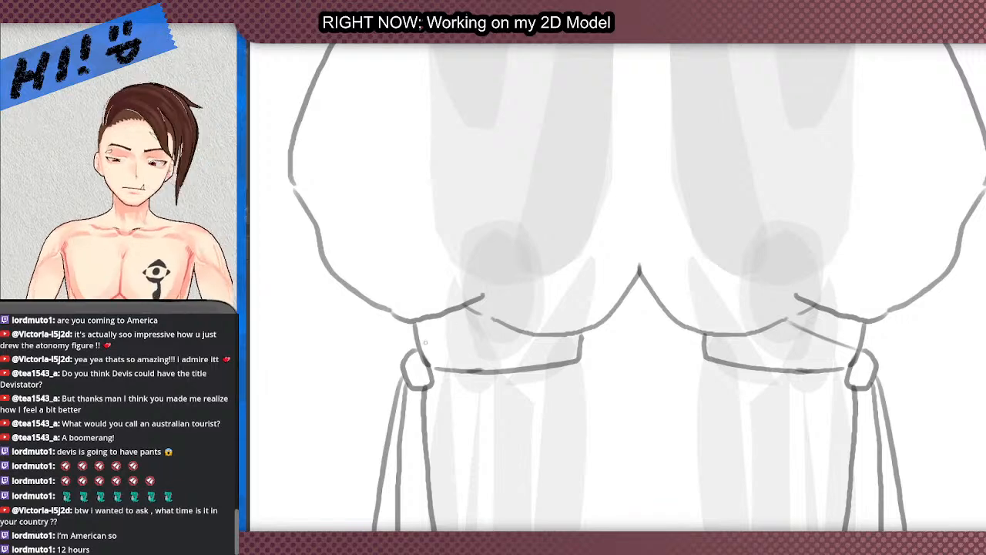
pyautogui.moveTo(429, 343); pyautogui.dragTo(467, 312)
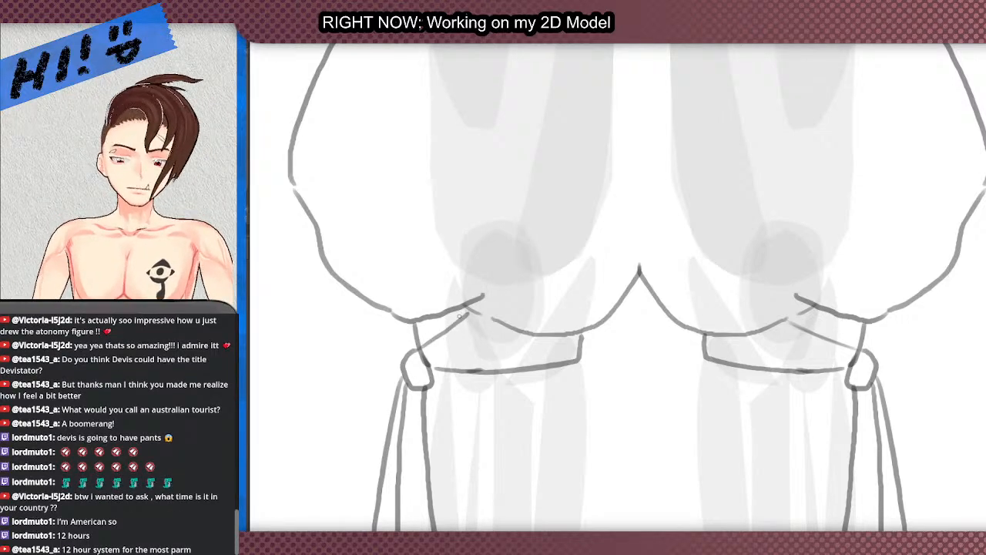
pyautogui.scroll(-6, 460, 314)
pyautogui.scroll(3, 457, 310)
pyautogui.scroll(3, 457, 268)
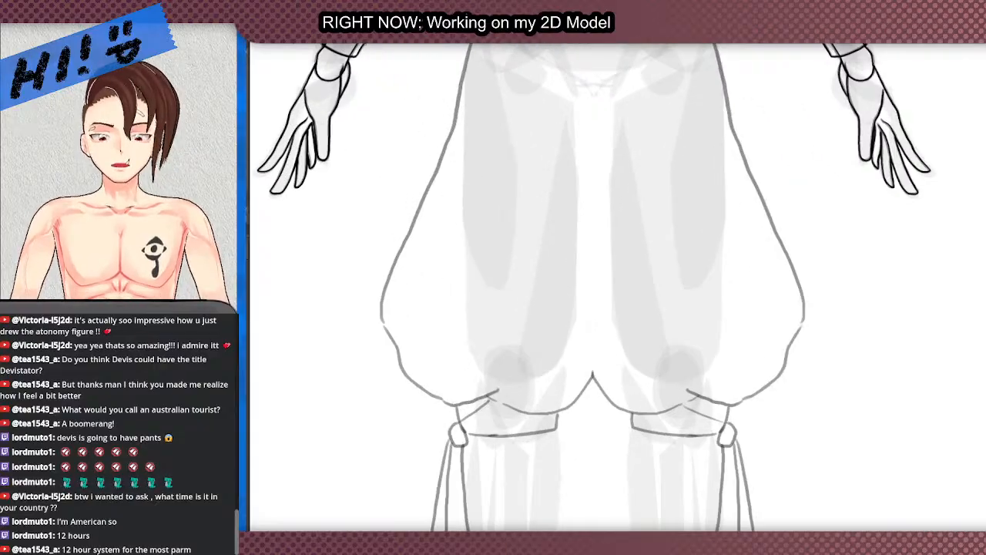
pyautogui.moveTo(453, 429); pyautogui.dragTo(475, 415)
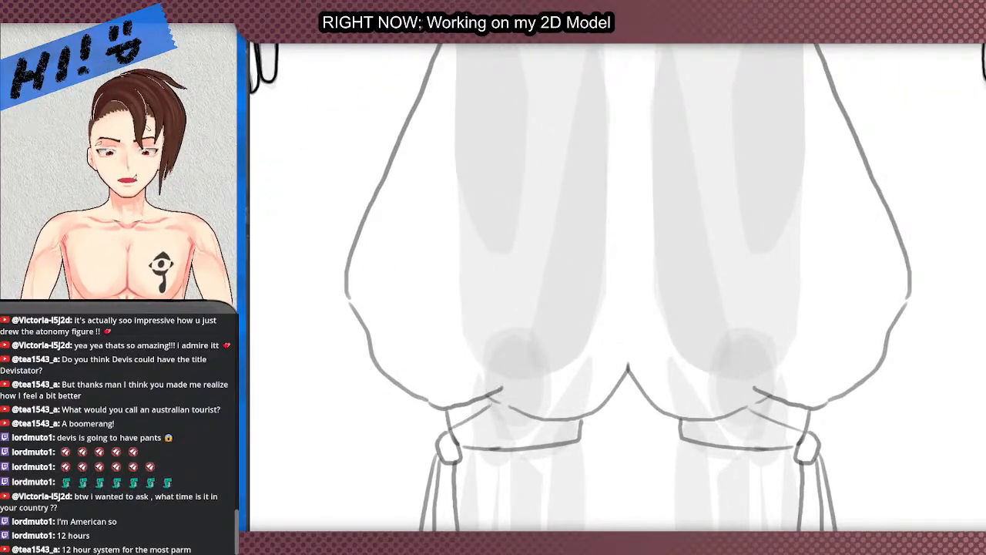
# Step: Try single fly strokes at the crotch below the centre of the waistband, and undo them
pyautogui.scroll(-4, 499, 392)
pyautogui.scroll(2, 511, 185)
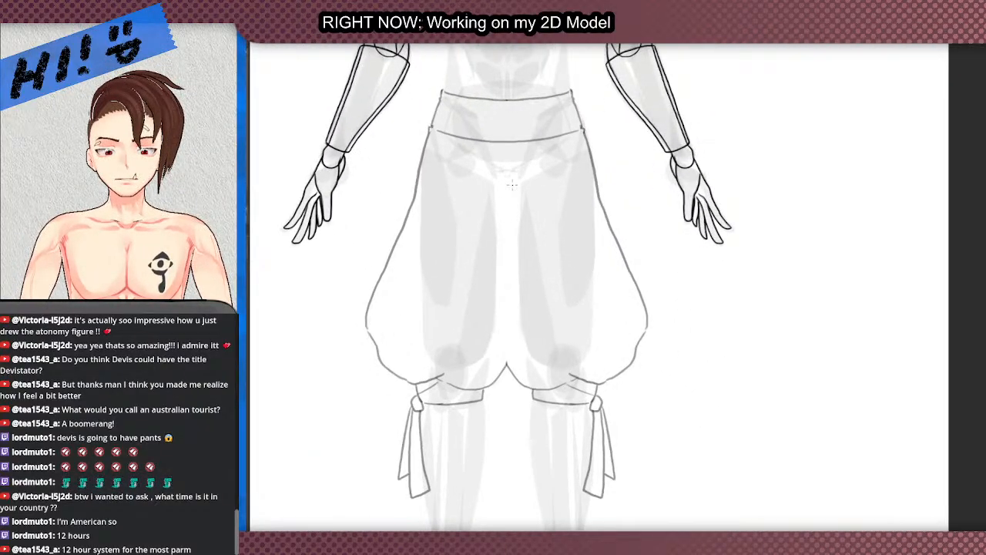
pyautogui.moveTo(517, 173); pyautogui.dragTo(513, 229)
pyautogui.hotkey('ctrl', 'z')
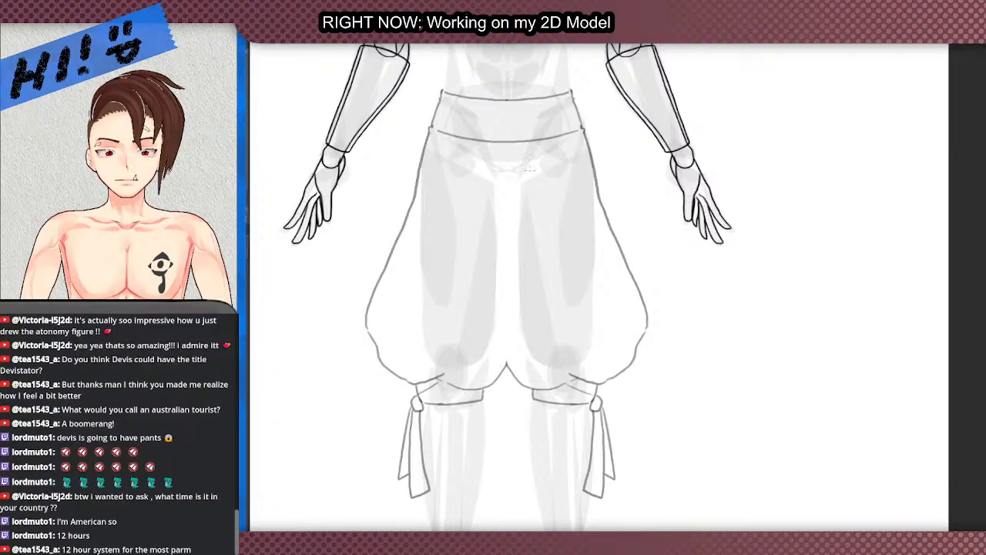
pyautogui.moveTo(538, 161); pyautogui.dragTo(516, 207)
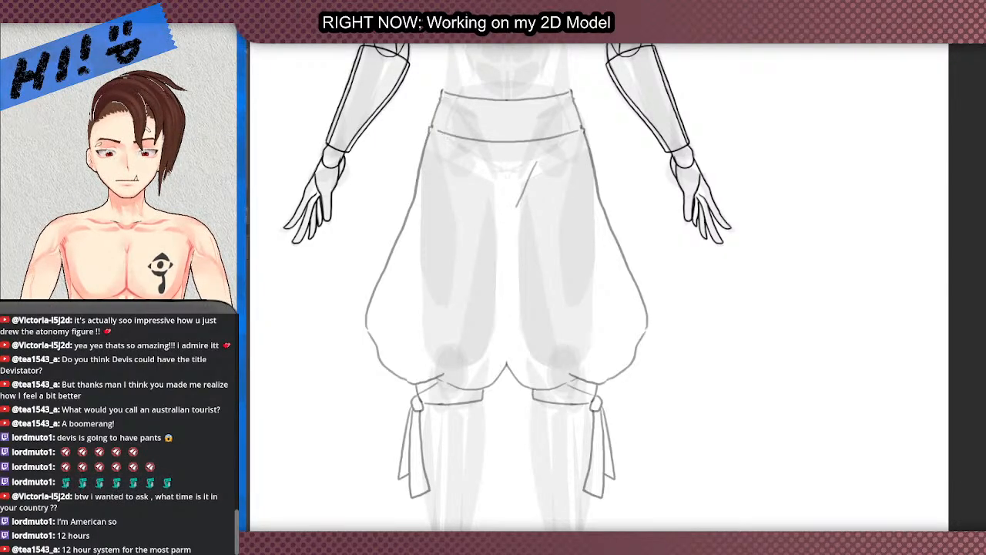
pyautogui.hotkey('ctrl', 'z')
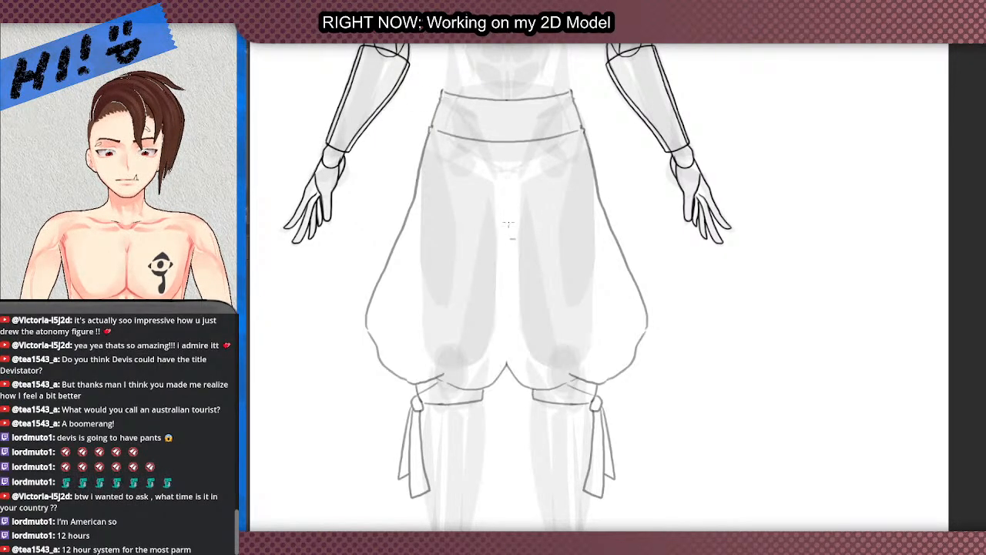
# Step: Try two long vertical fly lines down from the waistband's centre, and undo the last one
pyautogui.moveTo(499, 225); pyautogui.dragTo(496, 104)
pyautogui.moveTo(504, 154); pyautogui.dragTo(503, 223)
pyautogui.scroll(2, 505, 154)
pyautogui.scroll(-3, 378, 199)
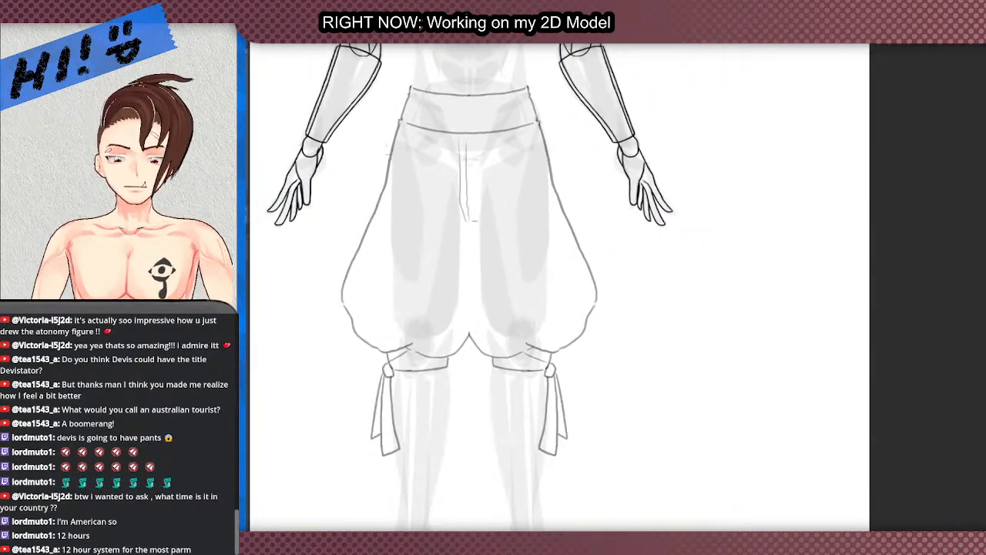
pyautogui.scroll(3, 400, 229)
pyautogui.scroll(-3, 396, 212)
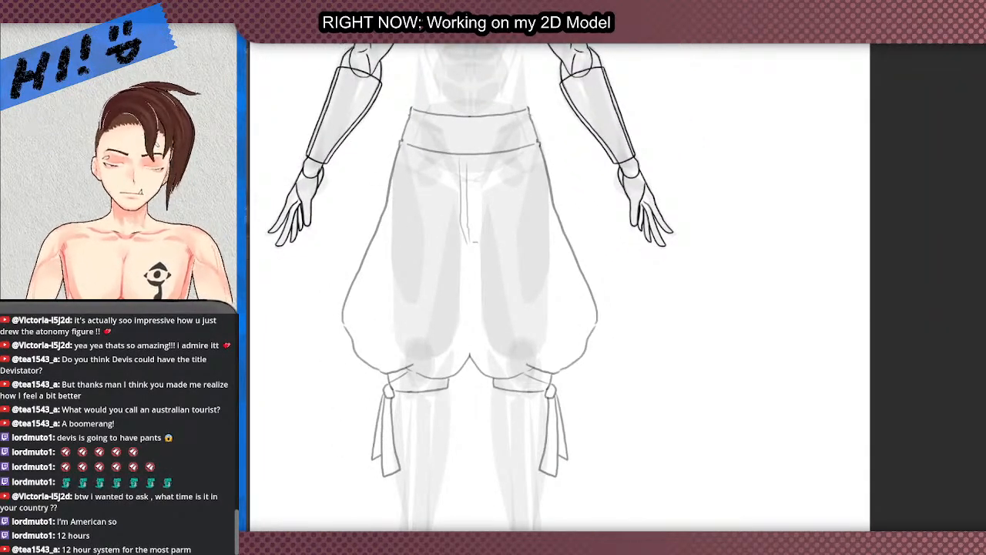
pyautogui.hotkey('ctrl', 'z')
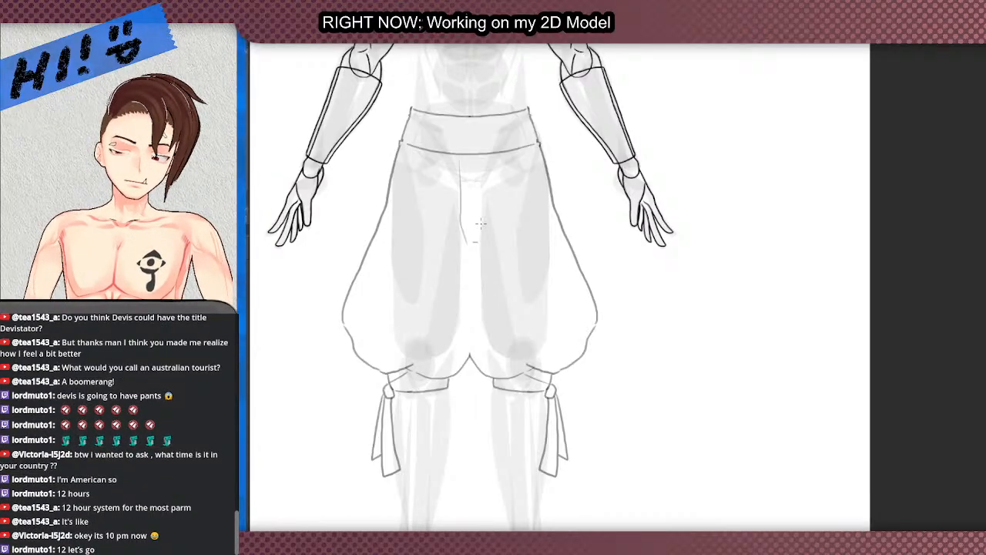
# Step: Examine the trousers and the remaining fly line against the proportions of the whole figure
pyautogui.scroll(-3, 477, 212)
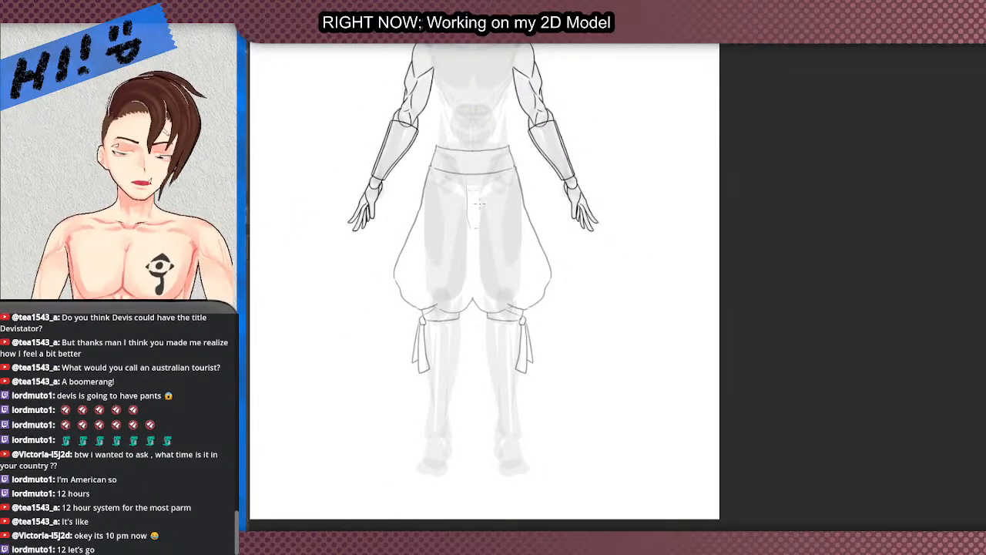
pyautogui.scroll(-1, 478, 208)
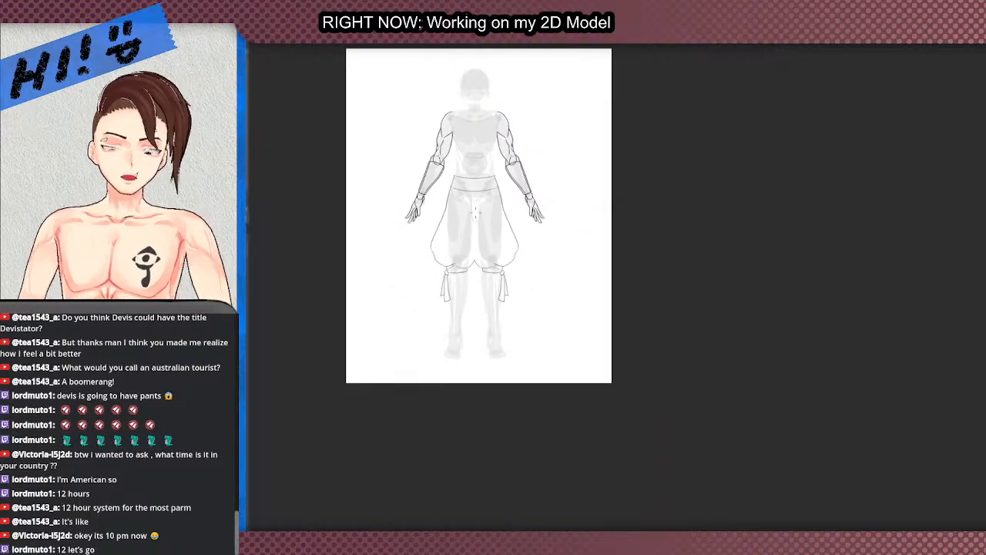
pyautogui.scroll(5, 474, 224)
pyautogui.scroll(-5, 472, 238)
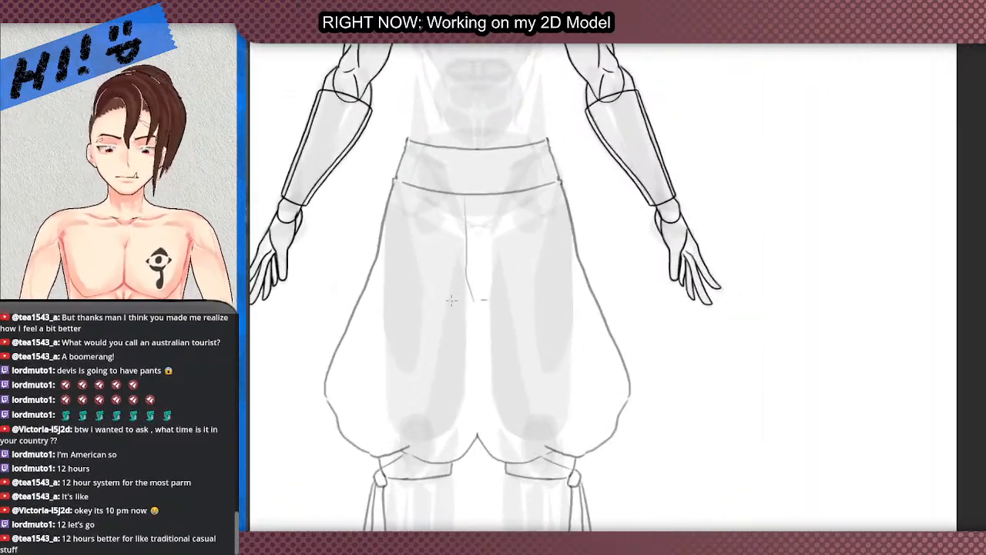
pyautogui.scroll(4, 451, 301)
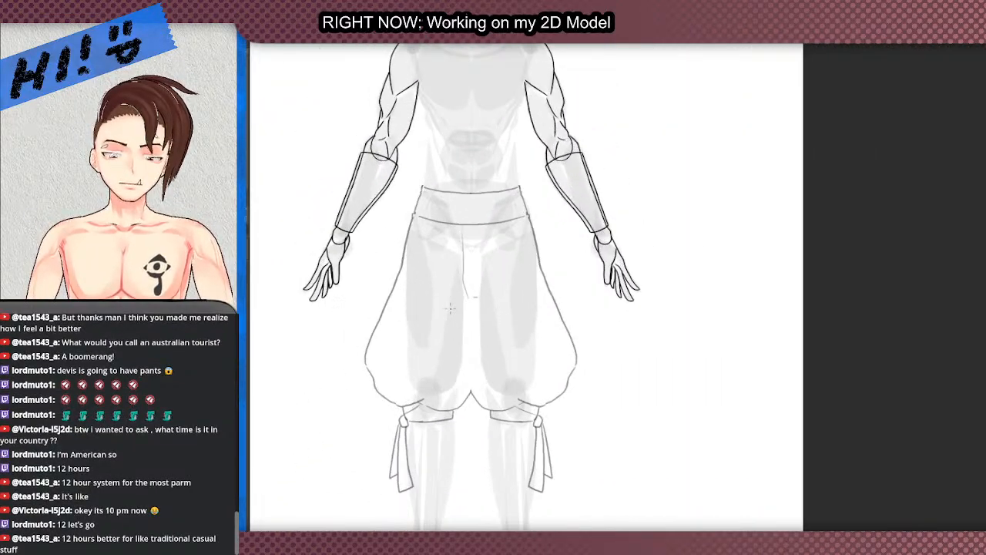
pyautogui.scroll(-5, 452, 302)
pyautogui.scroll(1, 454, 305)
pyautogui.scroll(2, 454, 305)
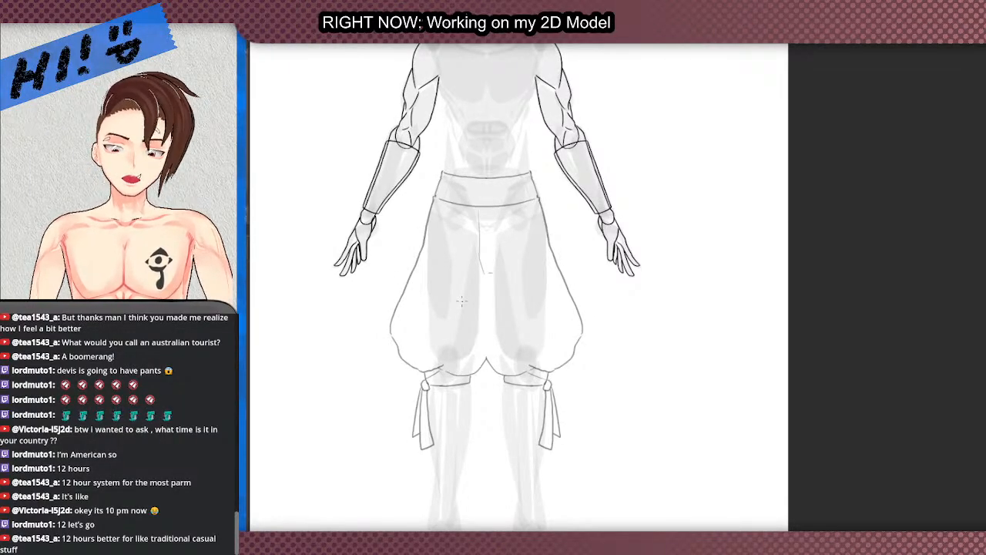
pyautogui.scroll(-3, 461, 300)
pyautogui.scroll(4, 461, 300)
# Step: Clear the old fly strokes and redraw the fly as a narrow vertical strip with a closed lower end
pyautogui.hotkey('ctrl', 'z')
pyautogui.scroll(2, 497, 297)
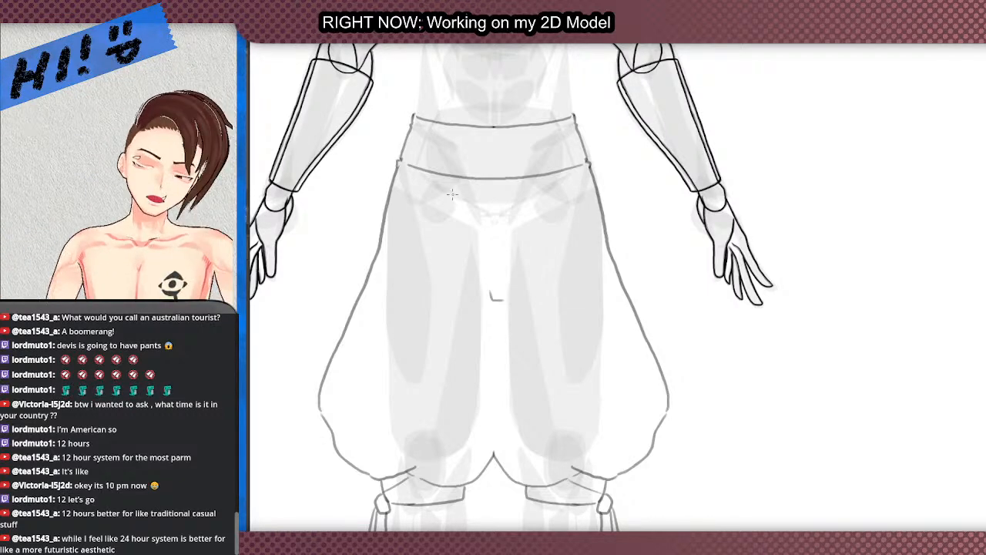
pyautogui.scroll(3, 530, 367)
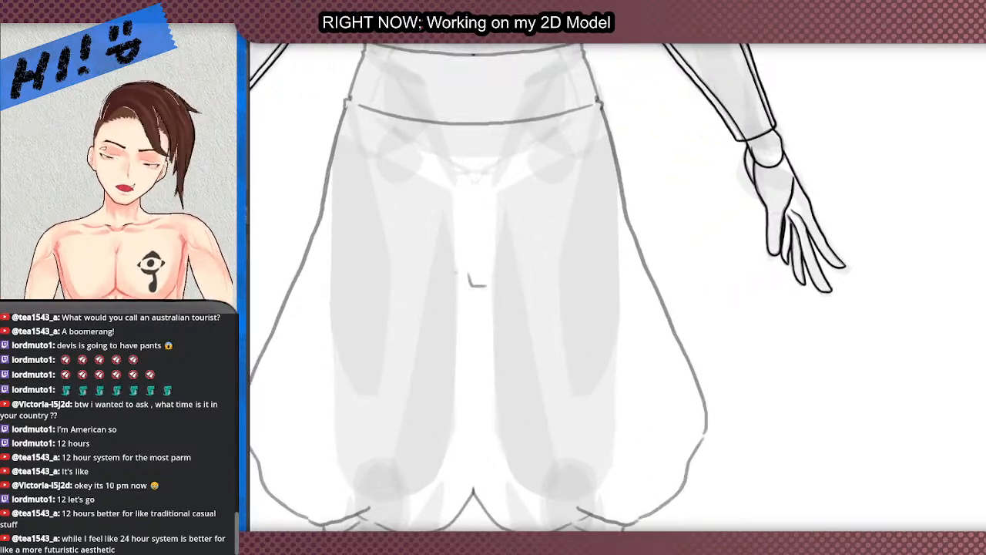
pyautogui.moveTo(468, 274)
pyautogui.mouseDown()
pyautogui.moveTo(466, 125)
pyautogui.moveTo(462, 256)
pyautogui.mouseUp()
pyautogui.hotkey('ctrl', 'z')
pyautogui.hotkey('ctrl', 'z')
pyautogui.moveTo(467, 126)
pyautogui.mouseDown()
pyautogui.moveTo(468, 281)
pyautogui.moveTo(480, 250)
pyautogui.moveTo(482, 132)
pyautogui.mouseUp()
pyautogui.scroll(-6, 487, 273)
pyautogui.scroll(1, 487, 274)
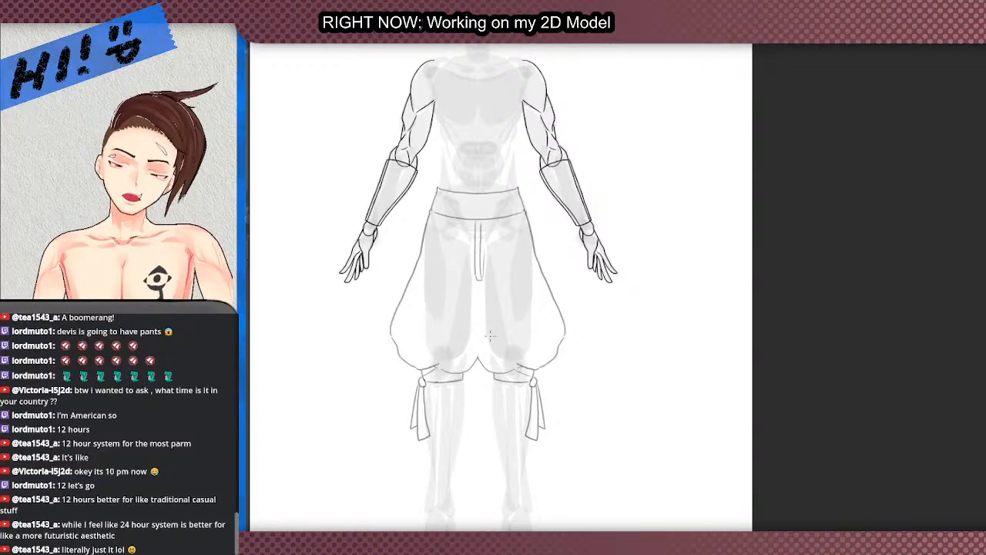
# Step: Sketch a broken centre seam between the trouser legs, with a short mark under the fly and a line rising from the lower crotch point
pyautogui.scroll(4, 489, 335)
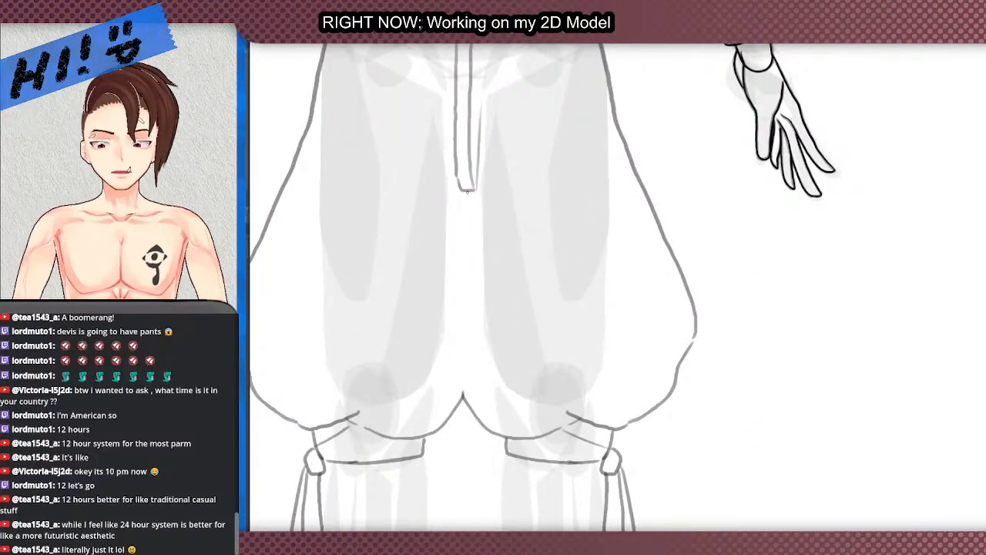
pyautogui.moveTo(464, 194); pyautogui.dragTo(467, 323)
pyautogui.hotkey('ctrl', 'z')
pyautogui.moveTo(468, 206); pyautogui.dragTo(466, 394)
pyautogui.scroll(-1, 429, 283)
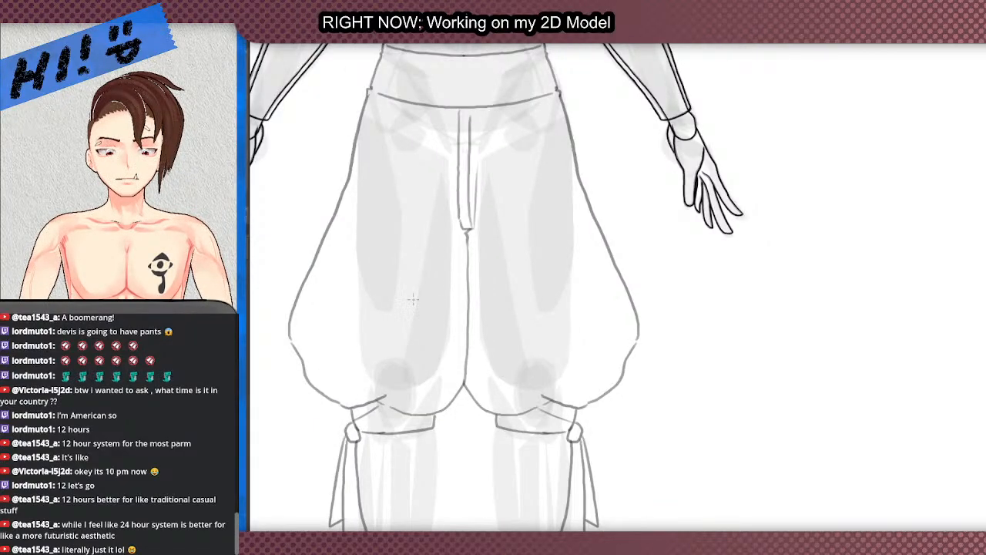
pyautogui.scroll(-2, 417, 299)
pyautogui.scroll(2, 438, 307)
pyautogui.hotkey('ctrl', 'z')
pyautogui.moveTo(444, 375); pyautogui.dragTo(452, 281)
pyautogui.hotkey('ctrl', 'z')
pyautogui.moveTo(444, 369); pyautogui.dragTo(446, 299)
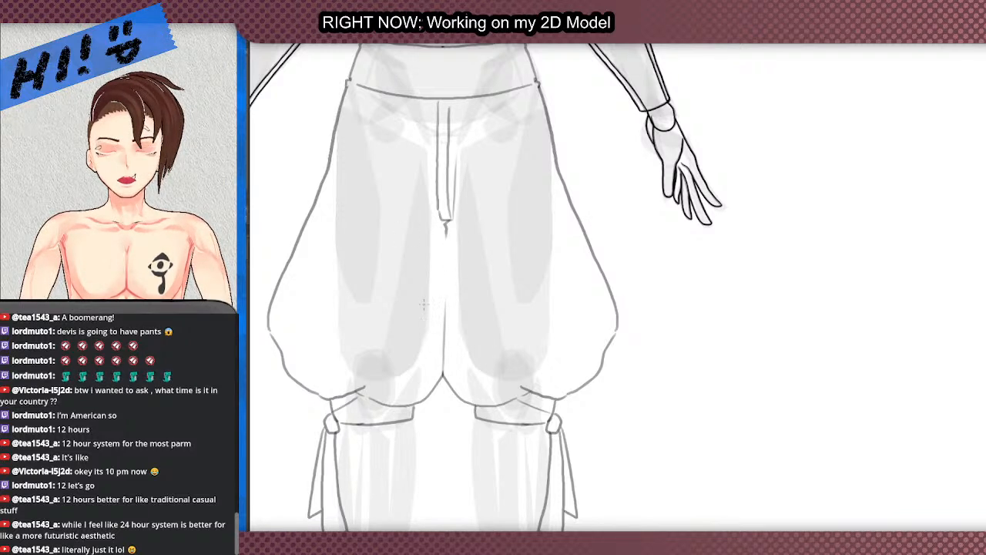
# Step: Draw two fold lines in a wide V, running from the fly's lower end outward and upward across both thighs
pyautogui.moveTo(452, 220); pyautogui.dragTo(512, 180)
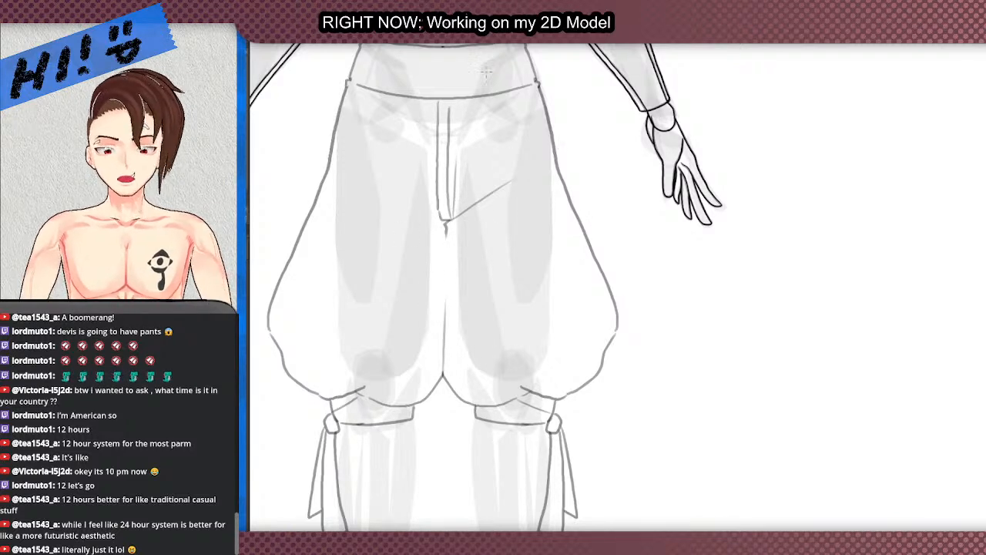
pyautogui.moveTo(442, 222); pyautogui.dragTo(390, 199)
pyautogui.hotkey('ctrl', 'z')
pyautogui.moveTo(440, 220); pyautogui.dragTo(373, 189)
pyautogui.hotkey('ctrl', 'z')
pyautogui.moveTo(444, 222); pyautogui.dragTo(381, 194)
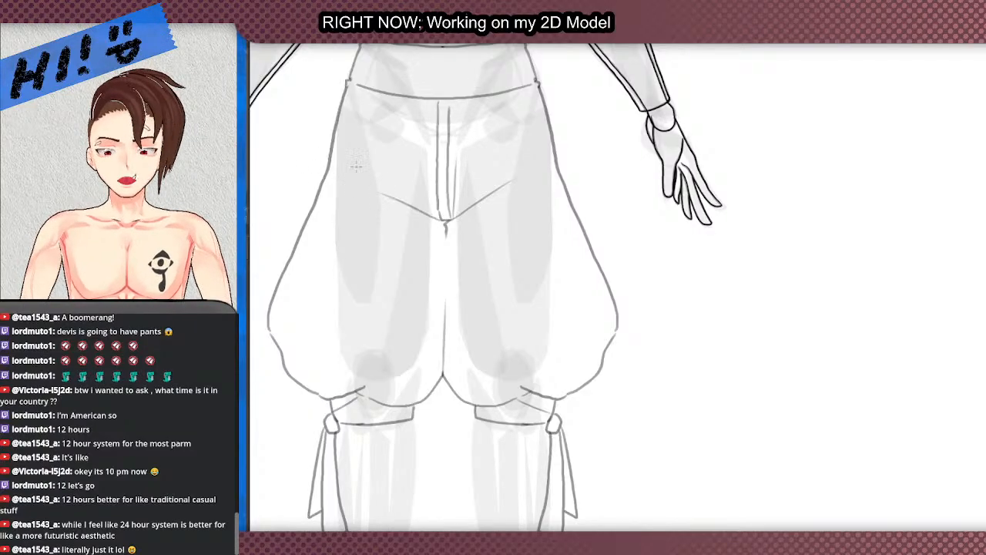
# Step: Add short pleat marks below the waistband, one beside the fly and one near the right hip
pyautogui.moveTo(437, 101)
pyautogui.mouseDown()
pyautogui.moveTo(437, 146)
pyautogui.moveTo(432, 123)
pyautogui.moveTo(432, 138)
pyautogui.mouseUp()
pyautogui.moveTo(490, 95); pyautogui.dragTo(499, 114)
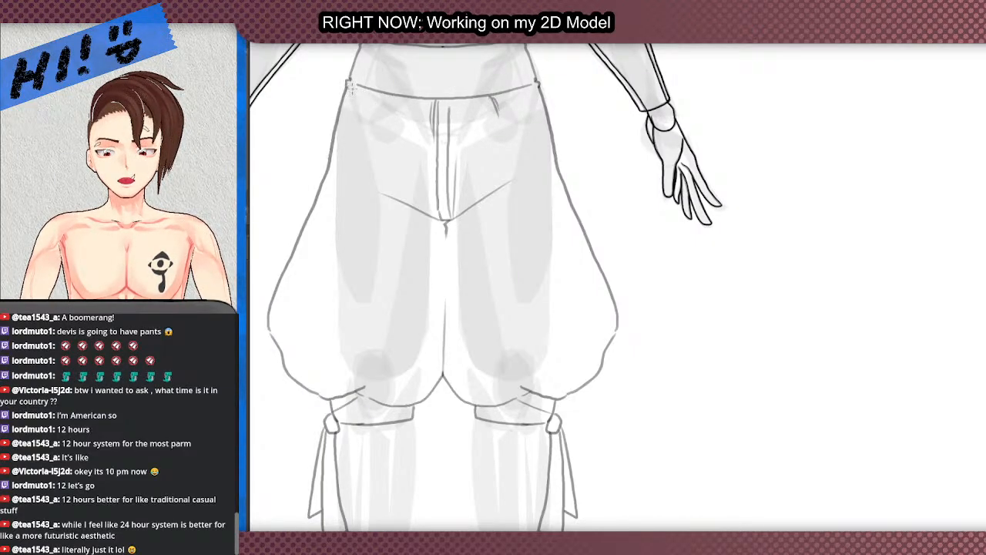
pyautogui.hotkey('ctrl', 'z')
# Step: Try fold strokes down along the left hip edge below the waistband, and undo them
pyautogui.moveTo(350, 87); pyautogui.dragTo(342, 154)
pyautogui.moveTo(350, 94); pyautogui.dragTo(345, 139)
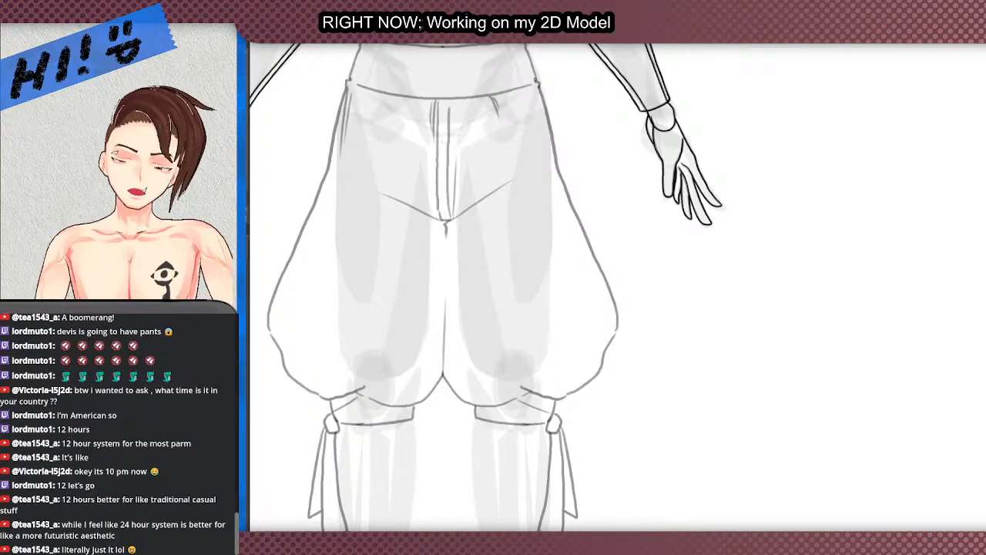
pyautogui.hotkey('ctrl', 'z')
pyautogui.hotkey('ctrl', 'z')
# Step: Draw a short, light fold from the right trouser edge inward toward the end of the V-shaped thigh fold
pyautogui.scroll(-2, 445, 323)
pyautogui.scroll(5, 532, 185)
pyautogui.moveTo(553, 182); pyautogui.dragTo(540, 184)
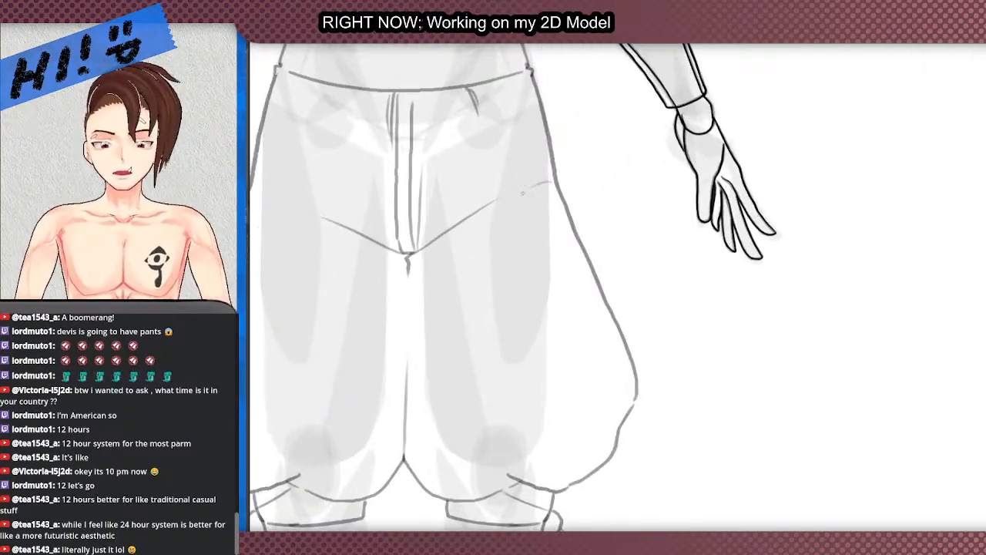
pyautogui.scroll(-3, 541, 182)
pyautogui.scroll(2, 362, 200)
pyautogui.scroll(-1, 372, 167)
pyautogui.scroll(3, 371, 166)
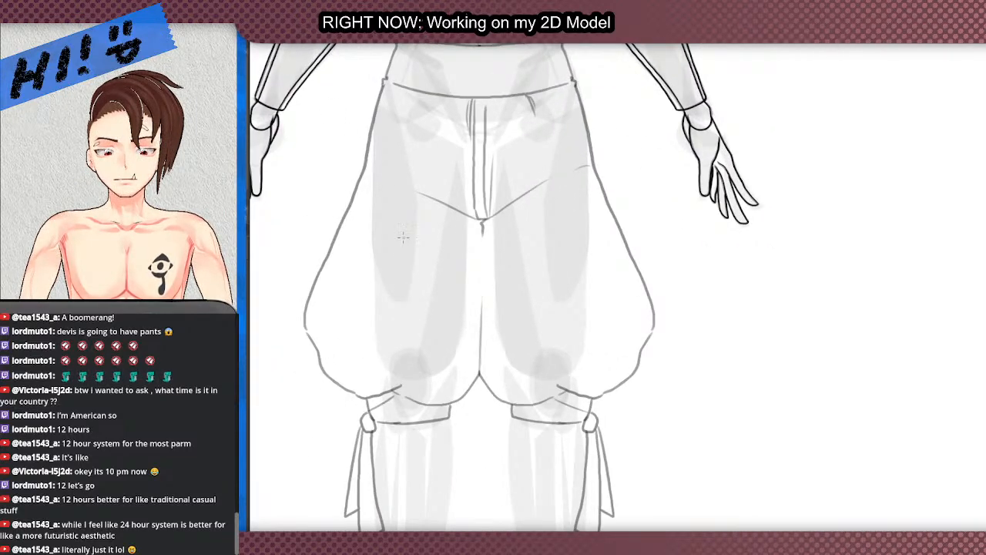
# Step: Undo the short fold at the right trouser edge and redraw the V's left thigh fold outward from the fly's lower end
pyautogui.hotkey('ctrl', 'z')
pyautogui.moveTo(658, 424); pyautogui.dragTo(545, 350)
pyautogui.scroll(-2, 573, 269)
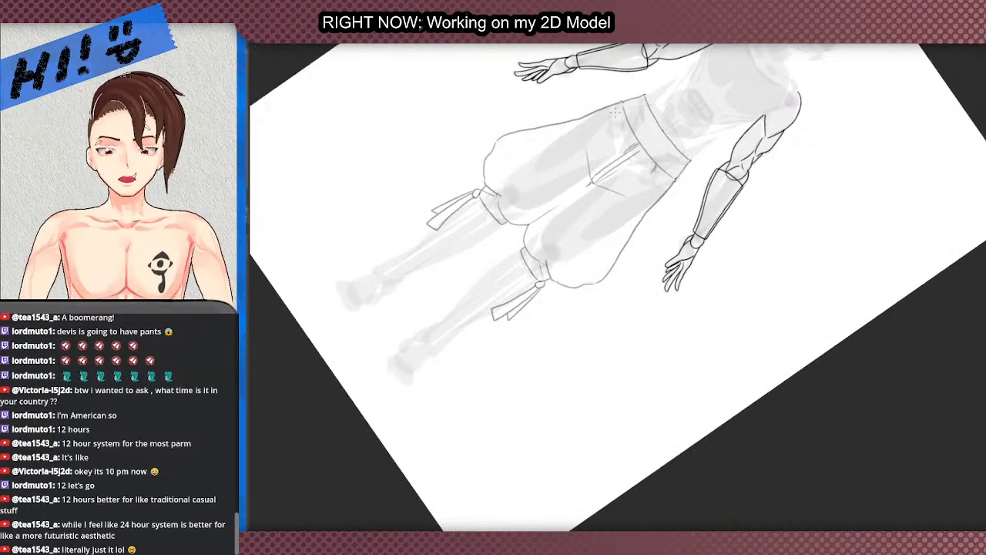
pyautogui.scroll(3, 616, 112)
pyautogui.moveTo(529, 139)
pyautogui.mouseDown()
pyautogui.moveTo(552, 282)
pyautogui.moveTo(592, 373)
pyautogui.moveTo(732, 373)
pyautogui.moveTo(637, 487)
pyautogui.mouseUp()
pyautogui.hotkey('ctrl', 'z')
pyautogui.hotkey('ctrl', 'z')
pyautogui.moveTo(737, 367); pyautogui.dragTo(660, 484)
# Step: Redraw the V's right thigh fold from the fly's lower end outward and upward, stopping short of the trouser edge
pyautogui.moveTo(742, 353)
pyautogui.mouseDown()
pyautogui.moveTo(687, 211)
pyautogui.moveTo(698, 229)
pyautogui.mouseUp()
pyautogui.hotkey('ctrl', 'z')
pyautogui.hotkey('ctrl', 'z')
pyautogui.moveTo(740, 353); pyautogui.dragTo(696, 200)
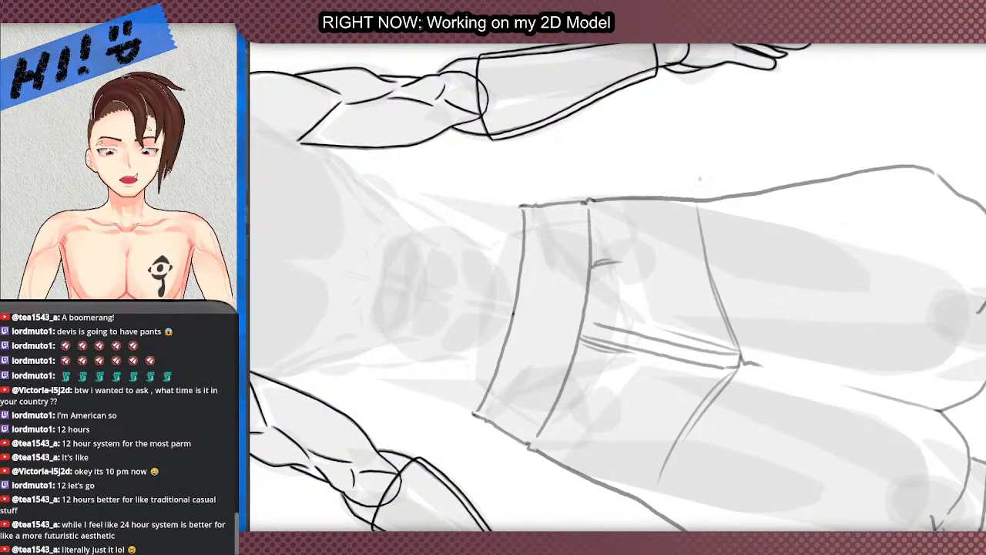
pyautogui.hotkey('ctrl', 'z')
pyautogui.moveTo(740, 352); pyautogui.dragTo(699, 228)
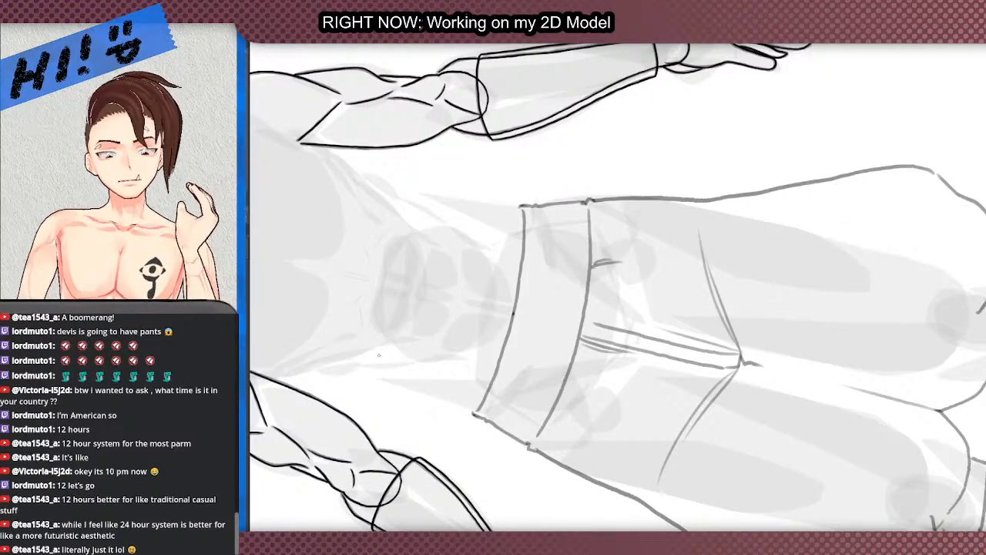
# Step: Add a short pleat mark beside the fly and short diagonal folds inside both hip edges below the waistband
pyautogui.scroll(-5, 491, 301)
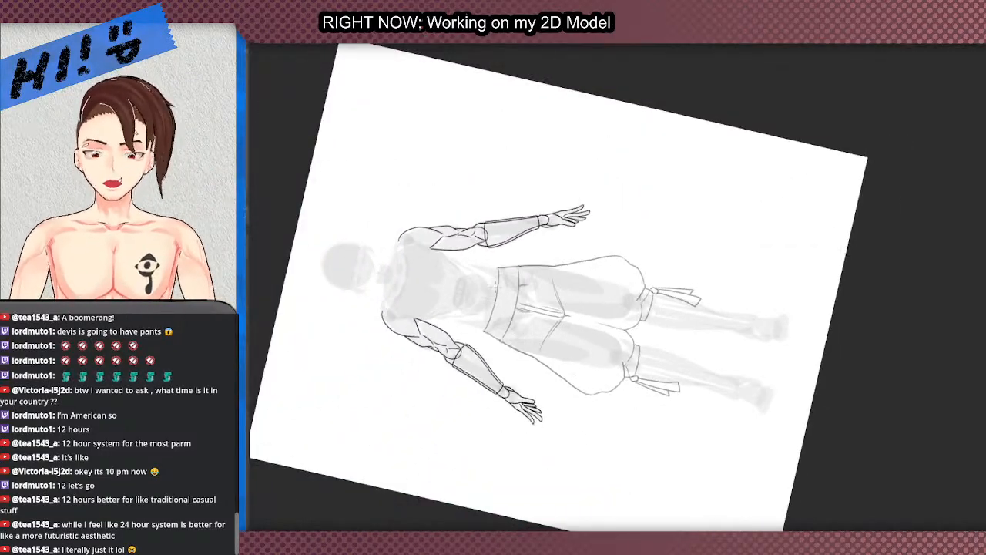
pyautogui.scroll(3, 539, 335)
pyautogui.scroll(1, 636, 333)
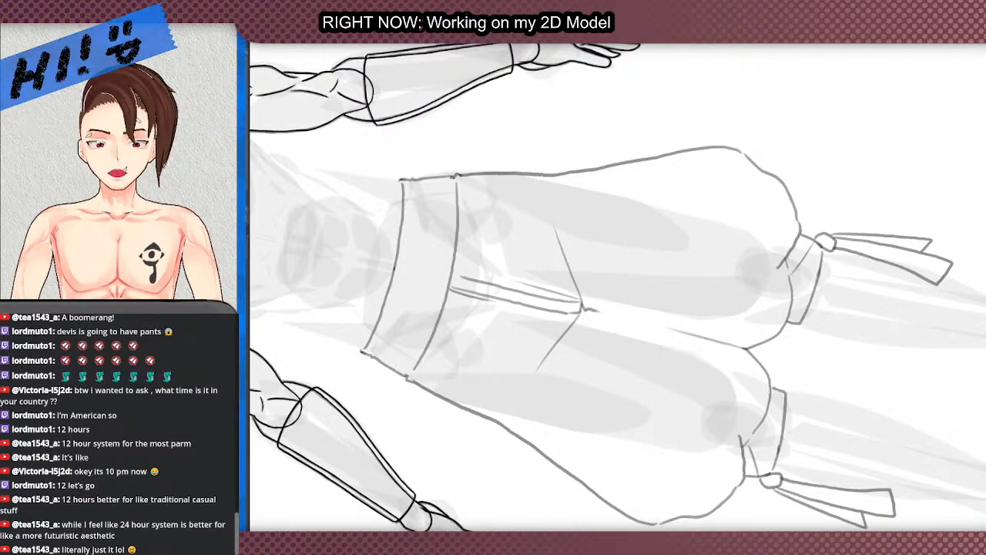
pyautogui.moveTo(453, 293); pyautogui.dragTo(483, 299)
pyautogui.moveTo(460, 231); pyautogui.dragTo(484, 226)
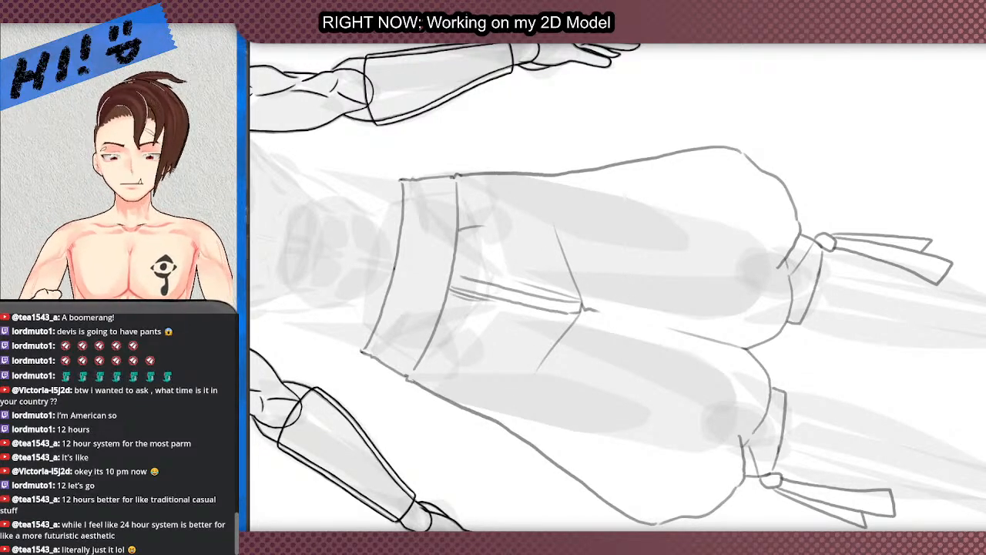
pyautogui.hotkey('ctrl', 'z')
pyautogui.scroll(-2, 481, 123)
pyautogui.press('5')
pyautogui.scroll(-4, 585, 221)
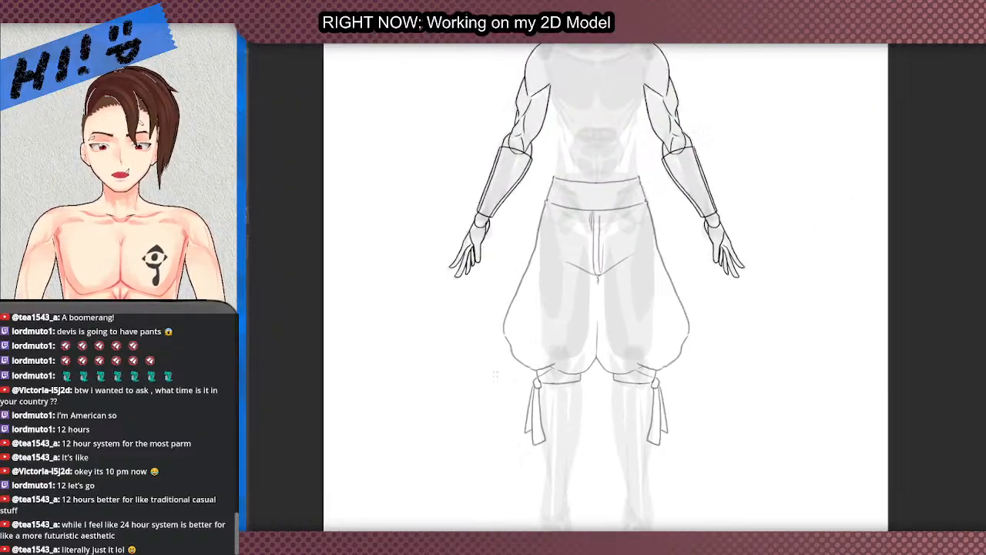
pyautogui.scroll(4, 585, 223)
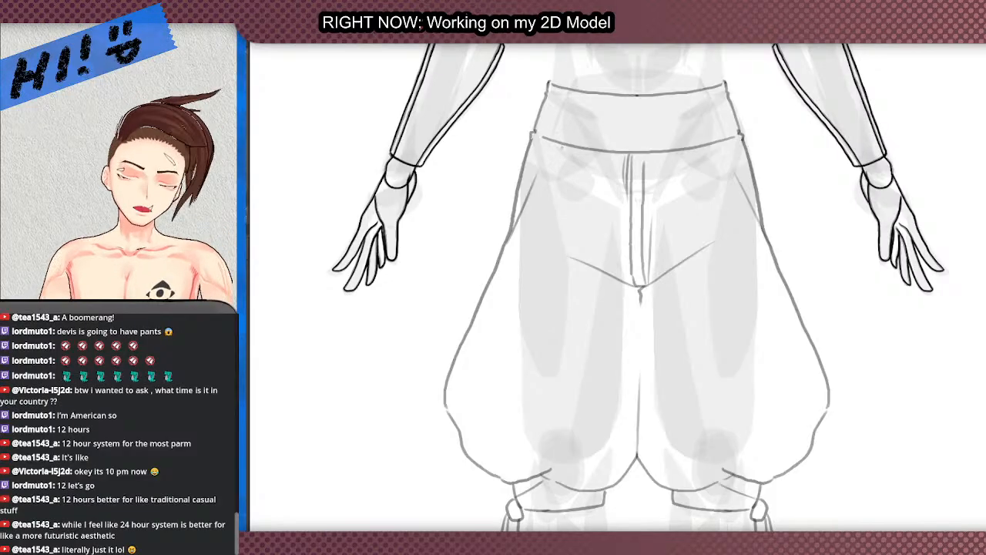
pyautogui.scroll(-1, 581, 211)
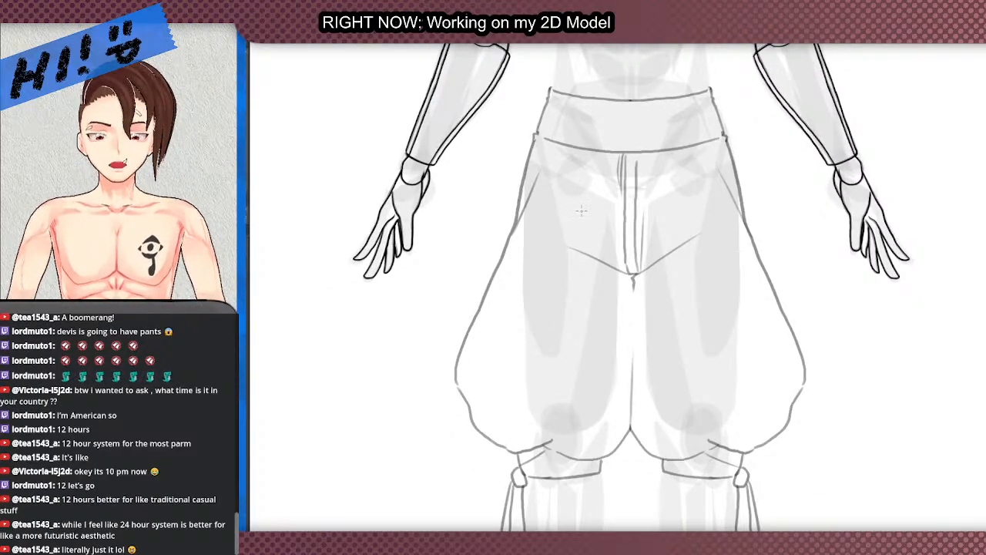
# Step: Draw a diagonal fold from the crotch down and outward across the left thigh
pyautogui.scroll(-4, 582, 211)
pyautogui.scroll(4, 610, 213)
pyautogui.moveTo(567, 262); pyautogui.dragTo(479, 328)
pyautogui.hotkey('ctrl', 'z')
pyautogui.moveTo(567, 261)
pyautogui.mouseDown()
pyautogui.moveTo(426, 373)
pyautogui.moveTo(412, 369)
pyautogui.mouseUp()
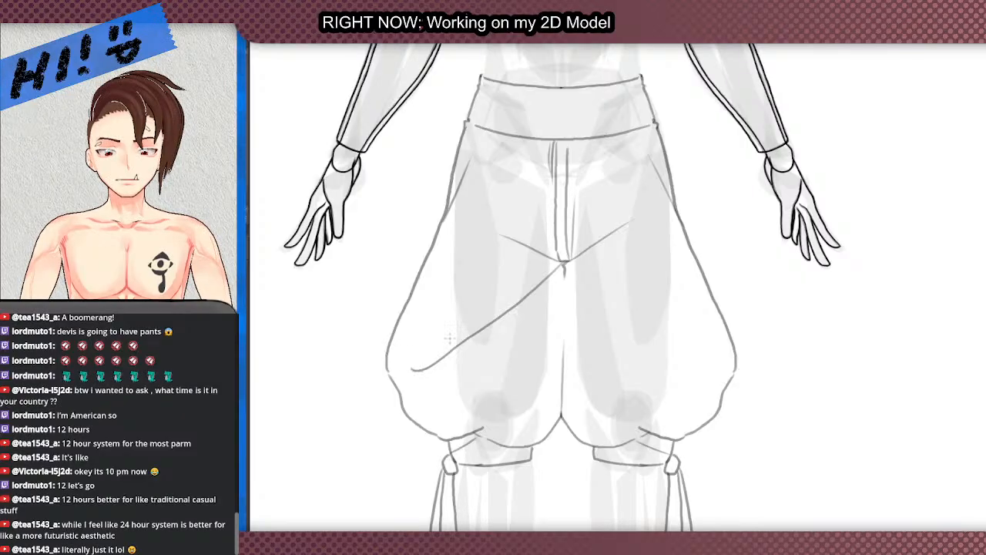
pyautogui.hotkey('ctrl', 'z')
pyautogui.moveTo(567, 262)
pyautogui.mouseDown()
pyautogui.moveTo(453, 356)
pyautogui.moveTo(400, 374)
pyautogui.mouseUp()
pyautogui.hotkey('ctrl', 'z')
# Step: Add a curved fold at the diagonal's lower end, sweeping outward and up toward the left trouser edge
pyautogui.moveTo(465, 352); pyautogui.dragTo(399, 376)
pyautogui.hotkey('ctrl', 'z')
pyautogui.moveTo(474, 347); pyautogui.dragTo(412, 357)
pyautogui.hotkey('ctrl', 'z')
pyautogui.moveTo(470, 345); pyautogui.dragTo(416, 322)
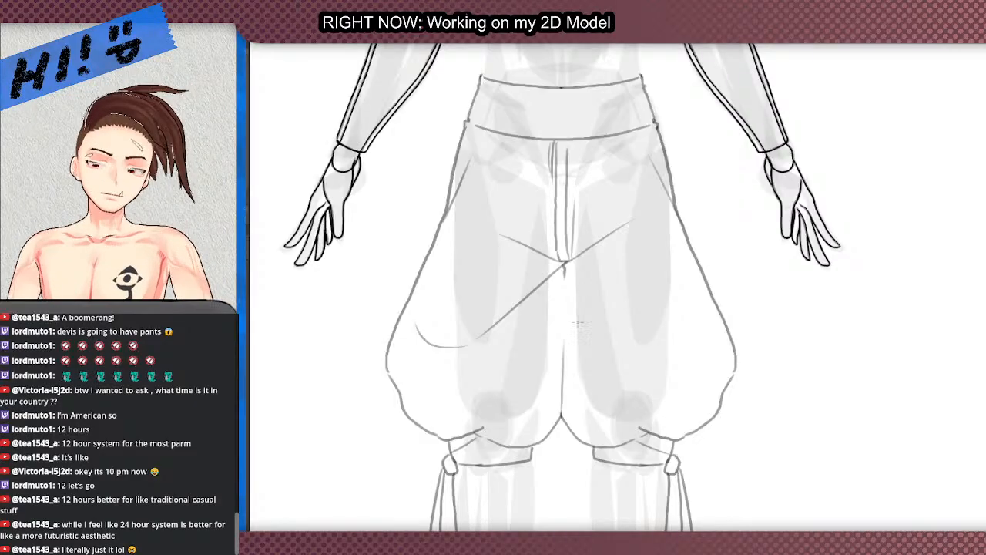
# Step: Draw a long curved fold from just below the crotch down the right leg to the knee
pyautogui.moveTo(567, 283); pyautogui.dragTo(628, 411)
pyautogui.hotkey('ctrl', 'z')
pyautogui.moveTo(567, 281); pyautogui.dragTo(623, 397)
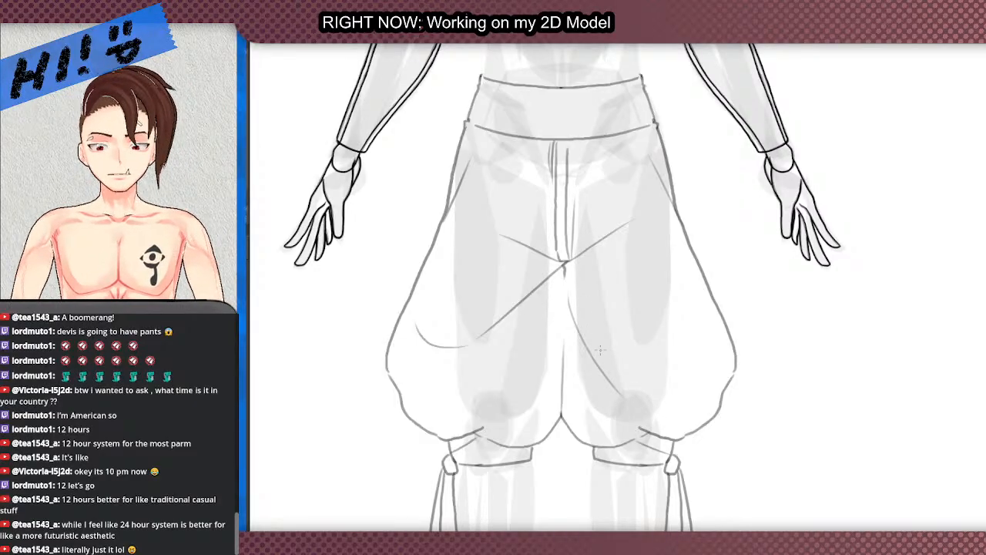
pyautogui.moveTo(599, 358); pyautogui.dragTo(626, 410)
pyautogui.hotkey('ctrl', 'z')
pyautogui.moveTo(568, 281); pyautogui.dragTo(628, 414)
pyautogui.hotkey('ctrl', 'z')
pyautogui.moveTo(566, 283); pyautogui.dragTo(628, 411)
pyautogui.hotkey('ctrl', 'z')
pyautogui.moveTo(567, 284); pyautogui.dragTo(628, 413)
pyautogui.hotkey('ctrl', 'z')
# Step: Add a second, lighter fold down the right thigh that converges with the curved fold at the knee
pyautogui.moveTo(582, 297); pyautogui.dragTo(628, 415)
pyautogui.hotkey('ctrl', 'z')
pyautogui.moveTo(595, 283); pyautogui.dragTo(639, 435)
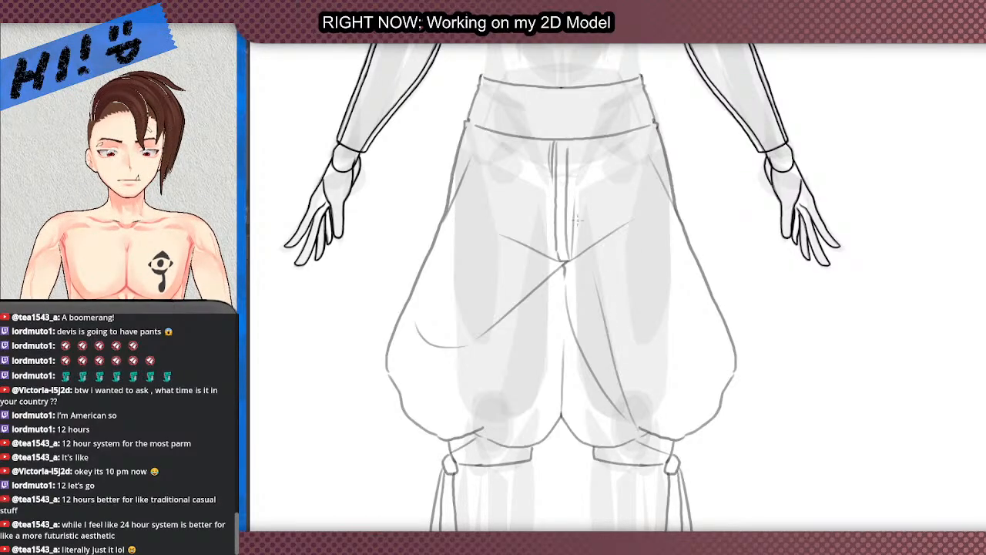
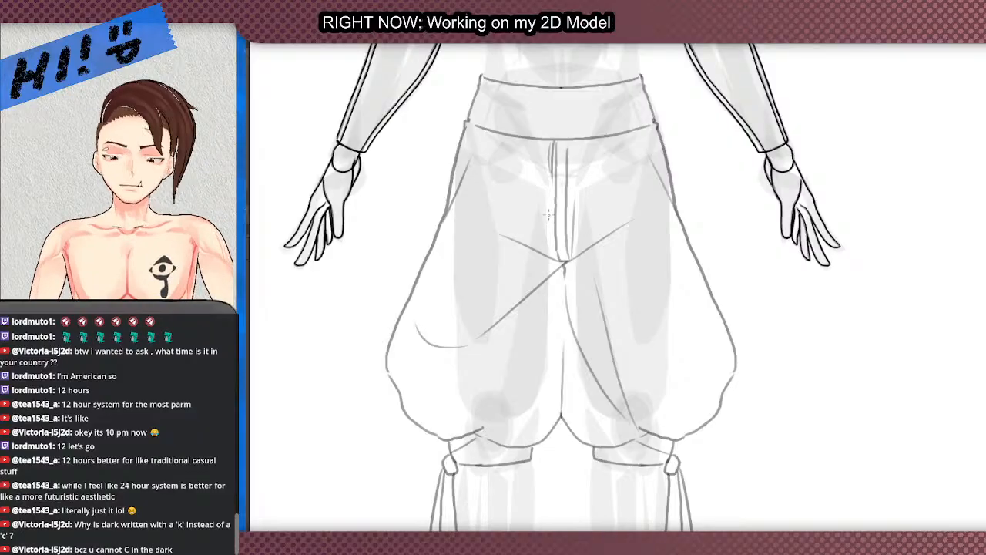
# Step: Draw narrow fold strokes from the crotch diagonally down the left inner thigh
pyautogui.moveTo(562, 276)
pyautogui.mouseDown()
pyautogui.moveTo(582, 224)
pyautogui.moveTo(738, 223)
pyautogui.moveTo(728, 116)
pyautogui.mouseUp()
pyautogui.hotkey('ctrl', 'z')
pyautogui.moveTo(744, 230)
pyautogui.mouseDown()
pyautogui.moveTo(709, 100)
pyautogui.moveTo(747, 229)
pyautogui.mouseUp()
pyautogui.hotkey('ctrl', 'z')
pyautogui.moveTo(715, 135)
pyautogui.mouseDown()
pyautogui.moveTo(740, 225)
pyautogui.moveTo(729, 194)
pyautogui.moveTo(736, 218)
pyautogui.mouseUp()
pyautogui.hotkey('ctrl', 'z')
pyautogui.press('Home')
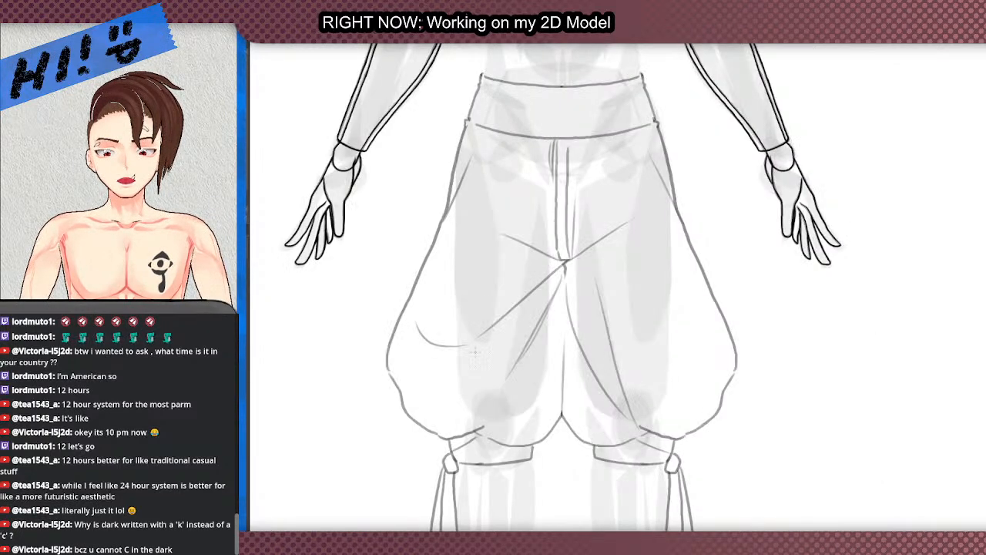
pyautogui.moveTo(569, 320); pyautogui.dragTo(542, 402)
pyautogui.hotkey('ctrl', 'z')
# Step: Shorten the fly and round its lower end so the left line curves in to meet the right one
pyautogui.hotkey('ctrl', '0')
pyautogui.scroll(5, 568, 338)
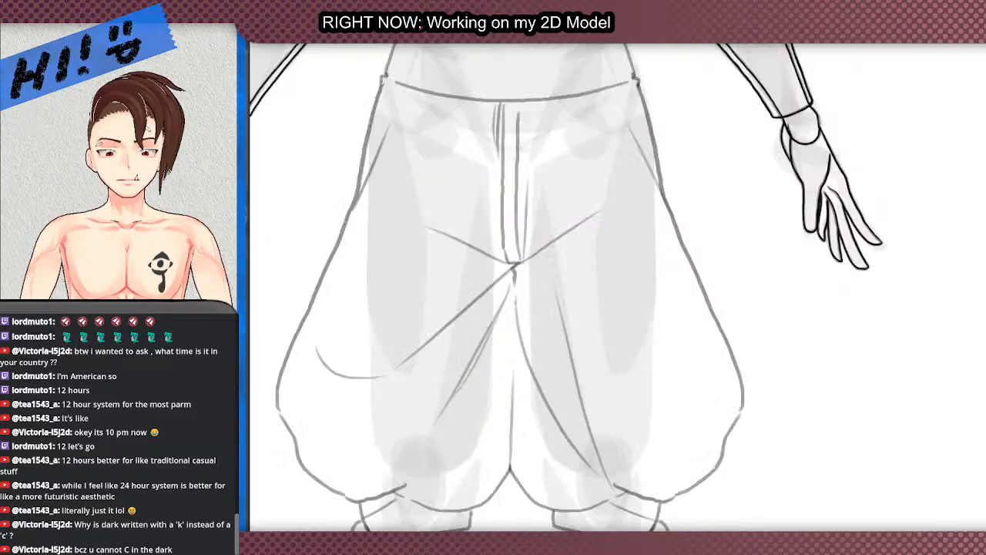
pyautogui.scroll(-5, 432, 398)
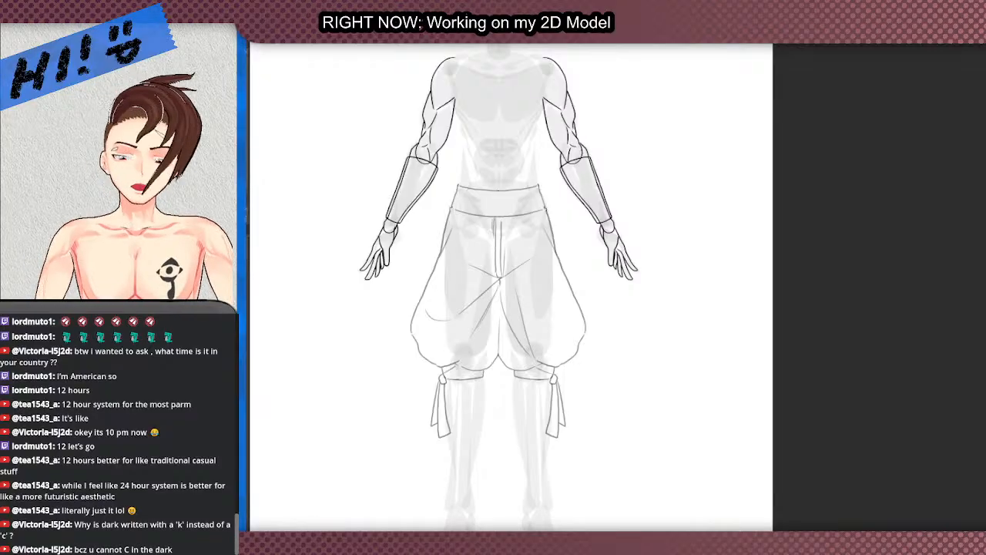
pyautogui.scroll(5, 461, 303)
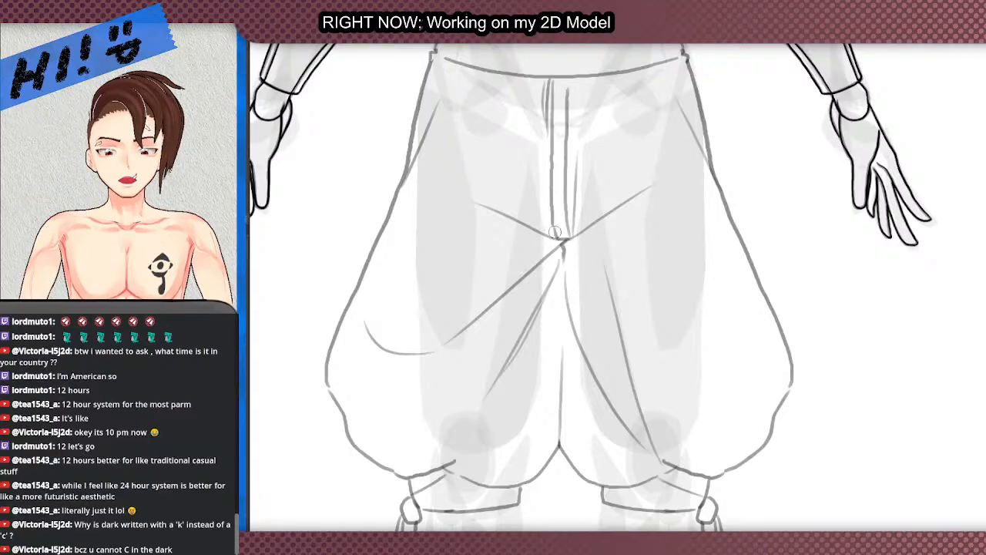
pyautogui.moveTo(552, 150); pyautogui.dragTo(560, 204)
pyautogui.scroll(-1, 548, 167)
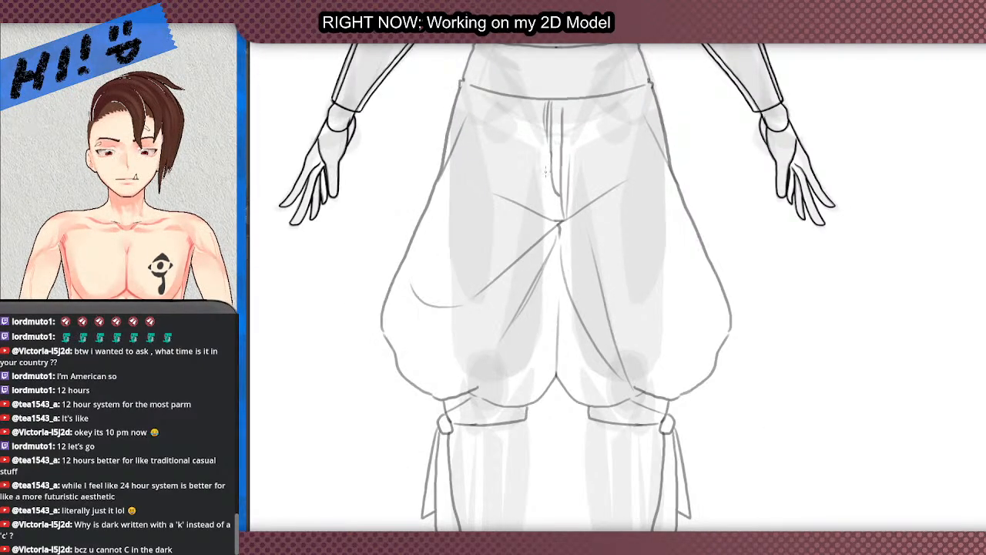
pyautogui.hotkey('ctrl', 'z')
pyautogui.moveTo(552, 143); pyautogui.dragTo(556, 193)
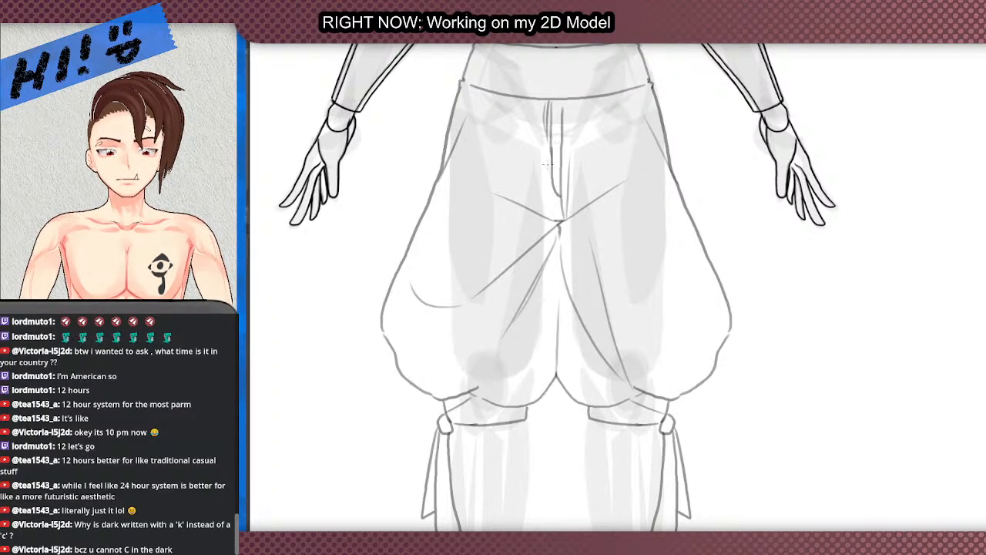
pyautogui.scroll(-2, 560, 194)
# Step: Redraw the light fold beside the fly's right line as a closer stroke running down toward the crotch
pyautogui.scroll(4, 553, 144)
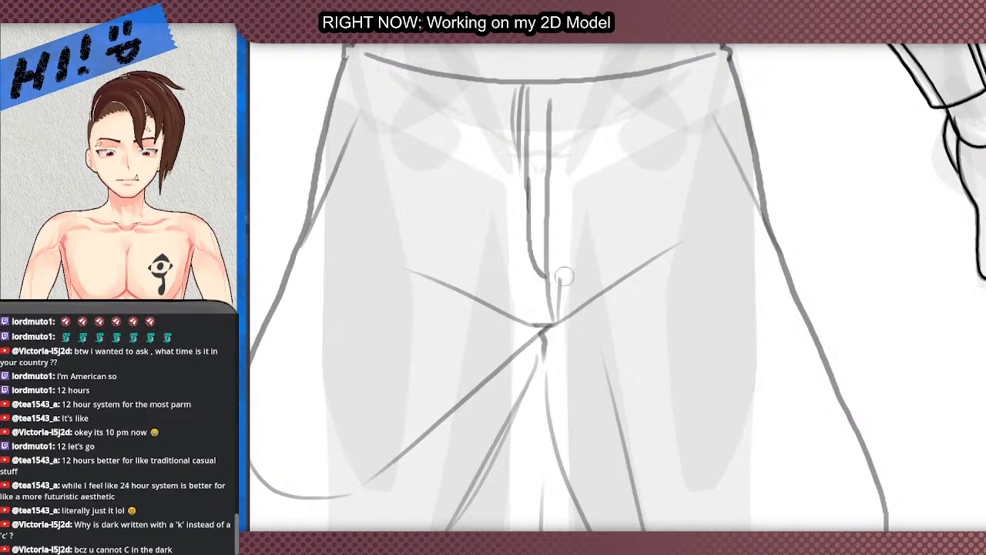
pyautogui.moveTo(552, 176); pyautogui.dragTo(553, 323)
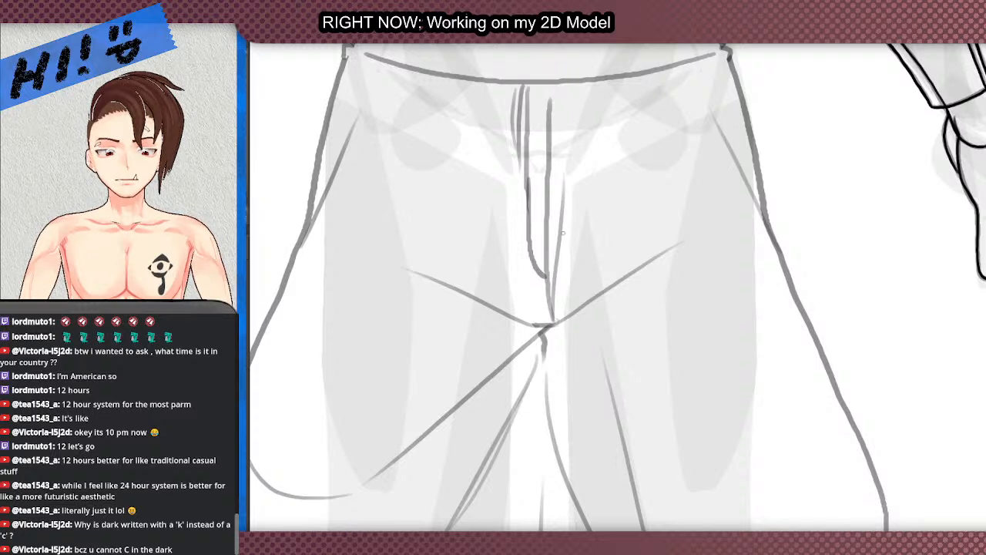
pyautogui.hotkey('ctrl', 'z')
pyautogui.moveTo(561, 160); pyautogui.dragTo(553, 307)
pyautogui.hotkey('ctrl', 'z')
pyautogui.hotkey('ctrl', 'z')
pyautogui.moveTo(556, 169); pyautogui.dragTo(553, 308)
pyautogui.moveTo(558, 225); pyautogui.dragTo(565, 299)
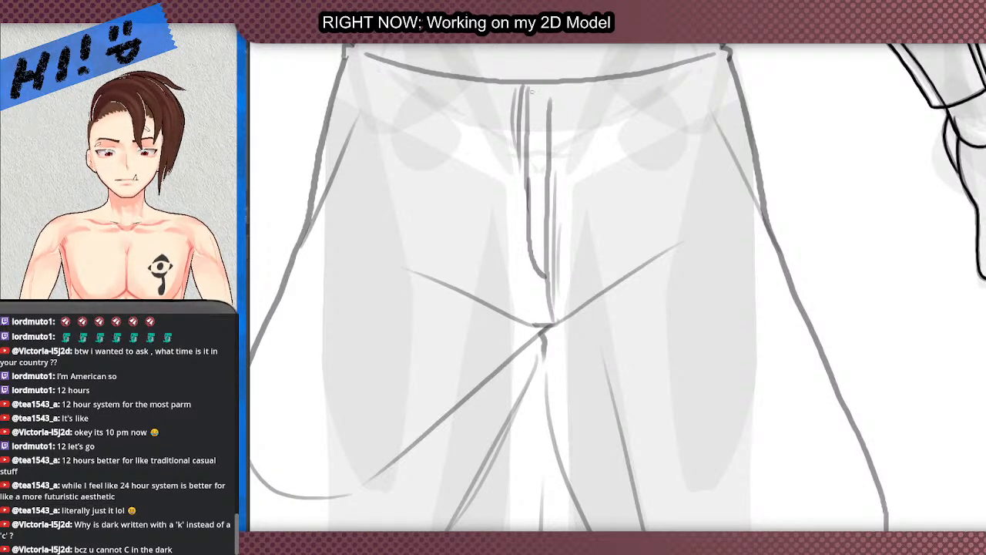
# Step: Examine the sketched trouser folds against the whole figure and at close range
pyautogui.scroll(-5, 515, 215)
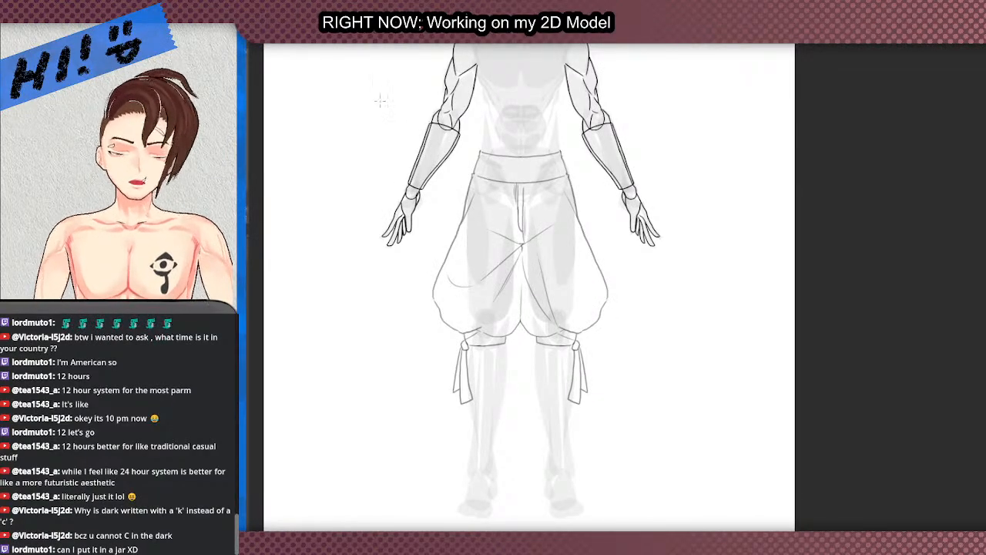
pyautogui.scroll(3, 493, 233)
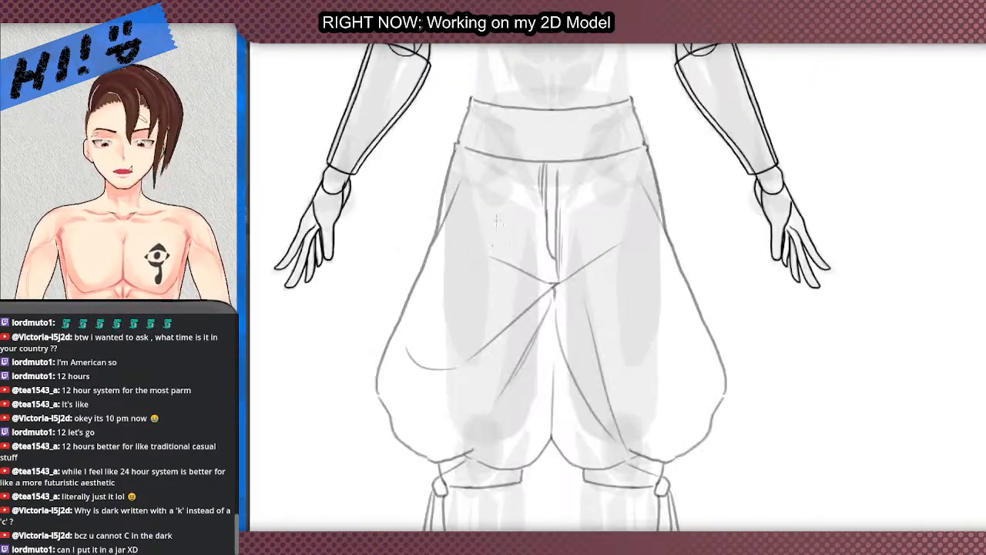
pyautogui.moveTo(493, 233)
pyautogui.mouseDown()
pyautogui.moveTo(497, 354)
pyautogui.moveTo(517, 183)
pyautogui.mouseUp()
pyautogui.scroll(-5, 619, 148)
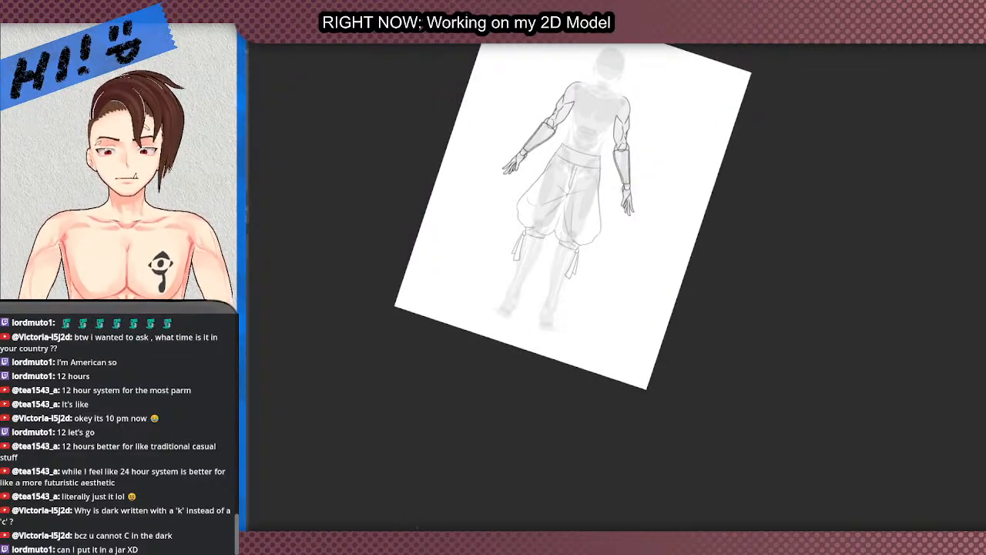
pyautogui.press('Escape')
pyautogui.scroll(5, 536, 224)
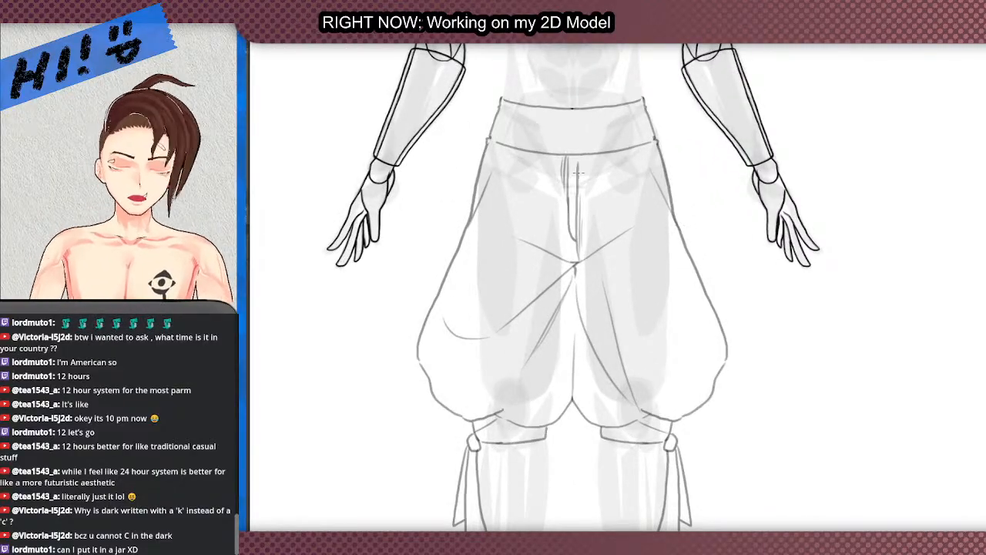
pyautogui.scroll(1, 578, 173)
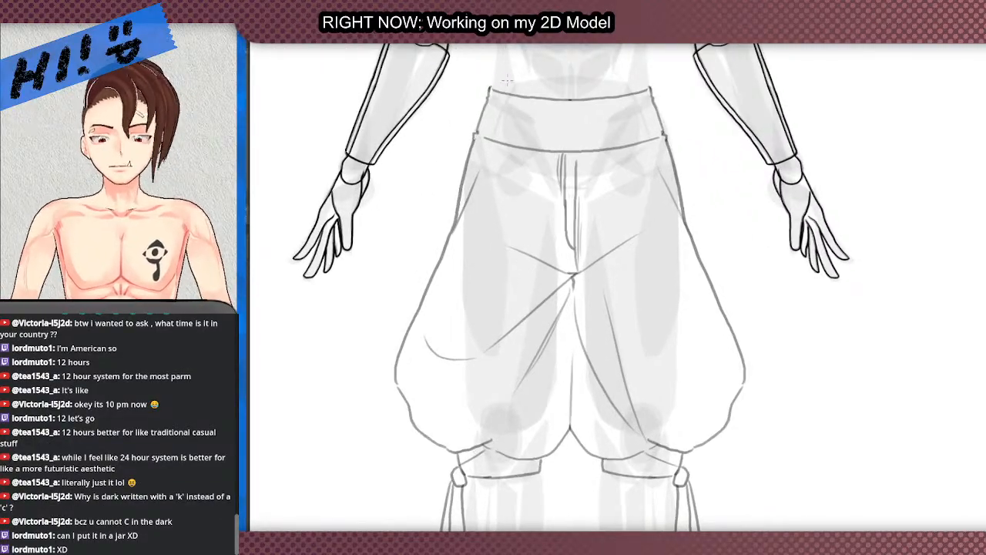
# Step: Ink the waistband's left side edge with a dark line over the gray sketch
pyautogui.scroll(3, 501, 124)
pyautogui.scroll(-2, 416, 254)
pyautogui.scroll(4, 406, 257)
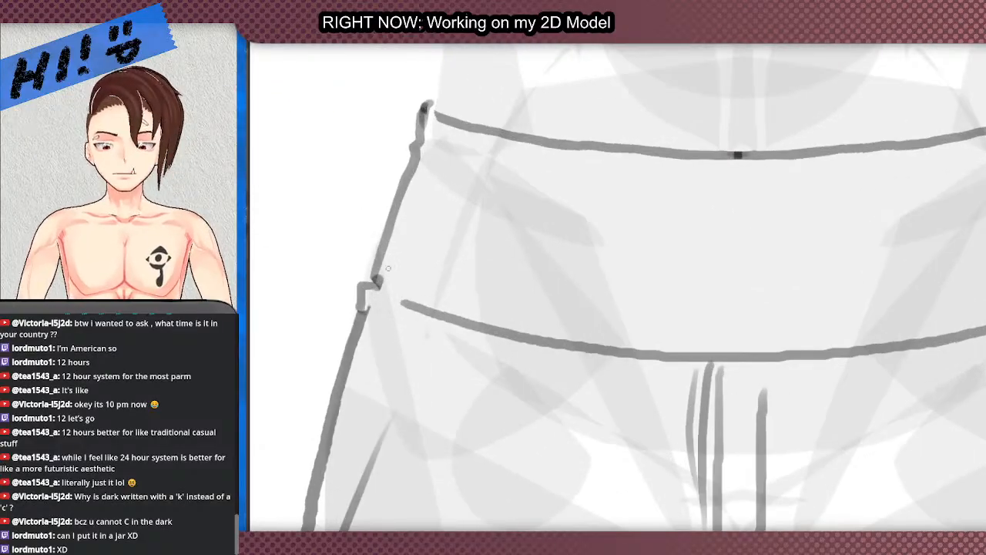
pyautogui.moveTo(377, 284)
pyautogui.mouseDown()
pyautogui.moveTo(429, 102)
pyautogui.moveTo(416, 447)
pyautogui.moveTo(437, 403)
pyautogui.mouseUp()
pyautogui.scroll(-3, 391, 445)
pyautogui.scroll(-1, 367, 66)
pyautogui.hotkey('ctrl', 'z')
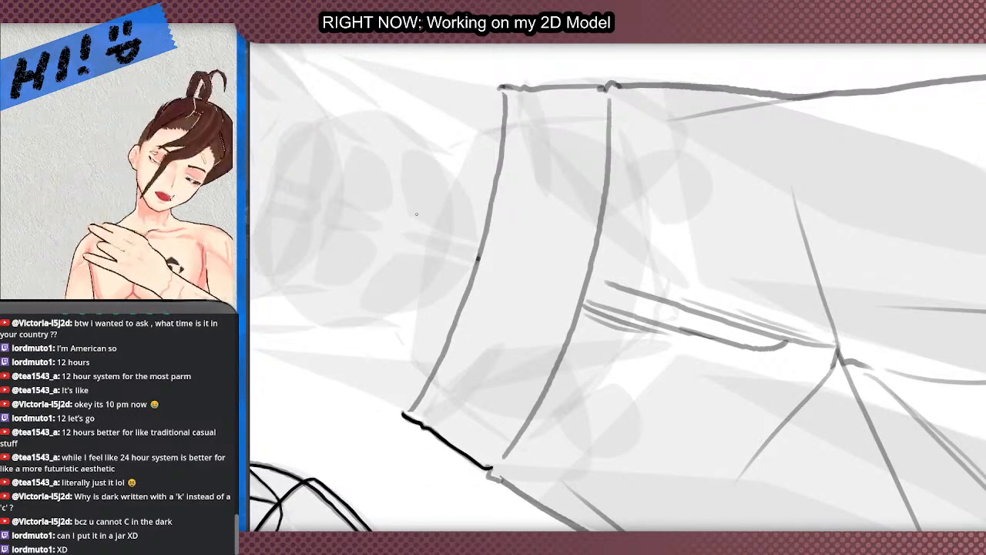
# Step: Ink the waistband's upper edge with one smooth dark curve from side to side
pyautogui.moveTo(505, 90)
pyautogui.mouseDown()
pyautogui.moveTo(489, 229)
pyautogui.moveTo(458, 321)
pyautogui.mouseUp()
pyautogui.hotkey('ctrl', 'z')
pyautogui.moveTo(505, 93)
pyautogui.mouseDown()
pyautogui.moveTo(480, 254)
pyautogui.moveTo(439, 370)
pyautogui.mouseUp()
pyautogui.scroll(-1, 422, 169)
pyautogui.hotkey('ctrl', 'z')
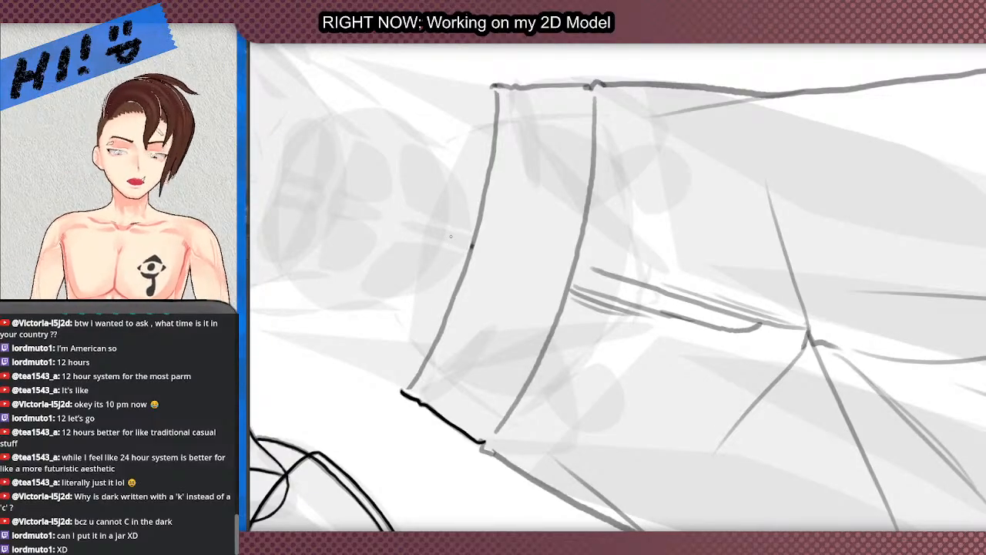
pyautogui.scroll(1, 501, 123)
pyautogui.moveTo(494, 86)
pyautogui.mouseDown()
pyautogui.moveTo(487, 174)
pyautogui.moveTo(459, 279)
pyautogui.mouseUp()
pyautogui.hotkey('ctrl', 'z')
pyautogui.moveTo(493, 87)
pyautogui.mouseDown()
pyautogui.moveTo(487, 163)
pyautogui.moveTo(457, 285)
pyautogui.moveTo(399, 413)
pyautogui.mouseUp()
pyautogui.scroll(-5, 441, 306)
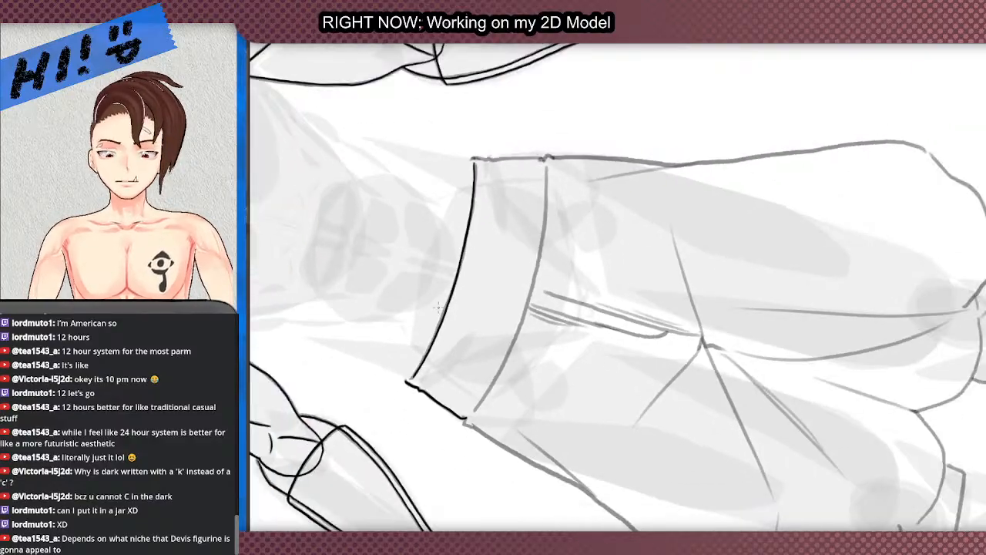
# Step: Ink the waistband's lower edge with a smooth dark curve following the gray sketch line
pyautogui.scroll(1, 451, 309)
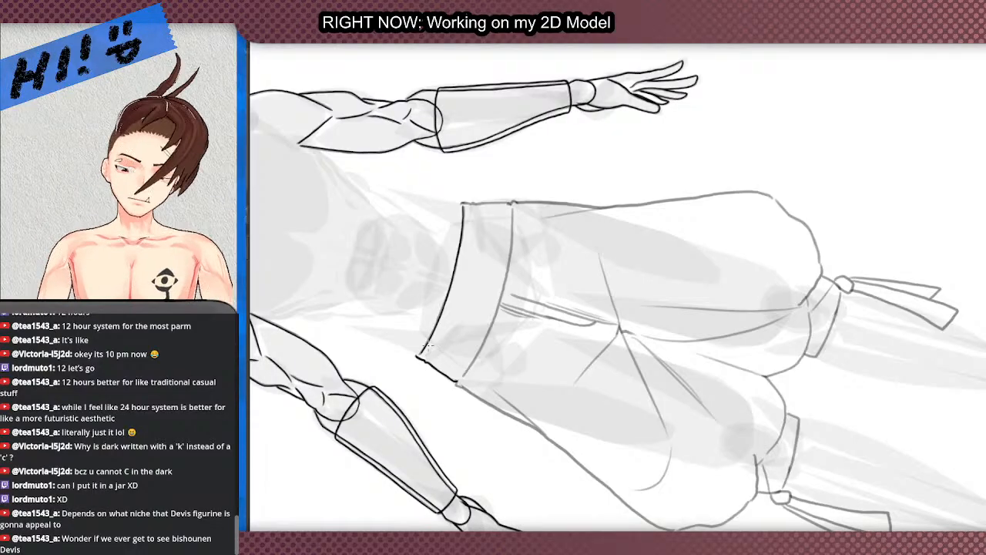
pyautogui.scroll(4, 428, 346)
pyautogui.moveTo(453, 414); pyautogui.dragTo(494, 335)
pyautogui.scroll(-1, 507, 285)
pyautogui.hotkey('ctrl', 'z')
pyautogui.scroll(1, 543, 125)
pyautogui.moveTo(546, 116)
pyautogui.mouseDown()
pyautogui.moveTo(533, 276)
pyautogui.moveTo(507, 351)
pyautogui.moveTo(452, 441)
pyautogui.mouseUp()
pyautogui.scroll(-4, 501, 347)
pyautogui.scroll(5, 500, 324)
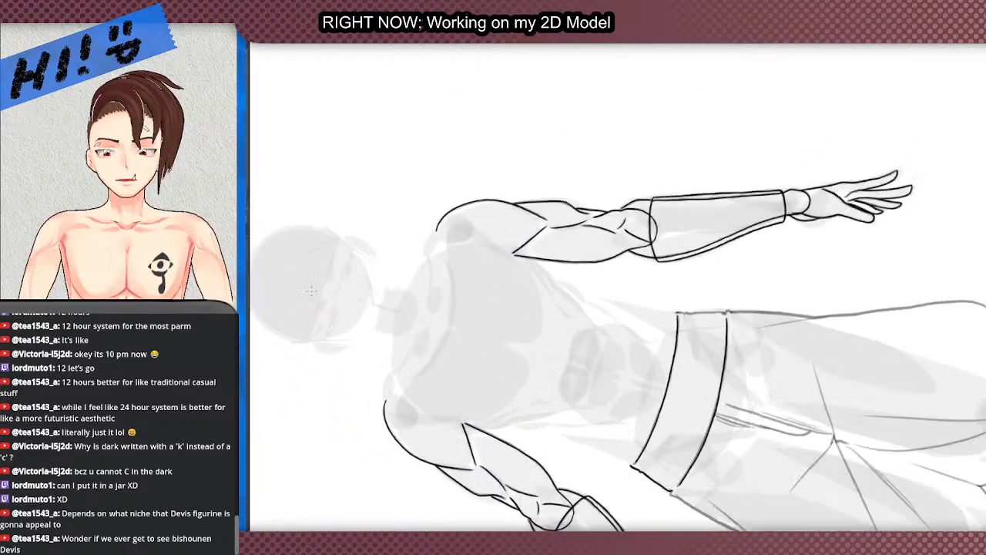
pyautogui.scroll(-1, 501, 324)
pyautogui.scroll(1, 501, 323)
pyautogui.scroll(4, 522, 265)
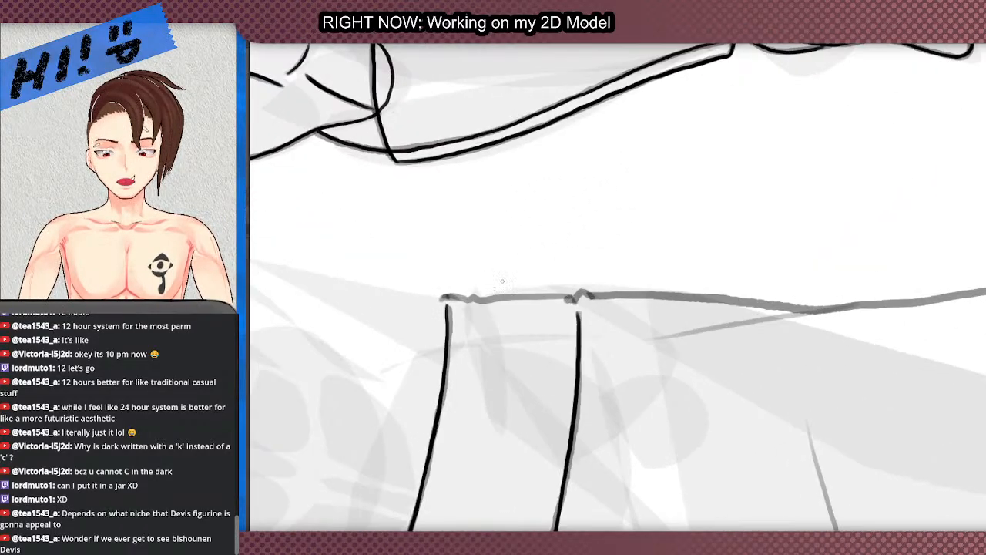
# Step: Ink the waistband's right side edge with a dark line over the gray sketch and straighten the canvas
pyautogui.moveTo(417, 299)
pyautogui.mouseDown()
pyautogui.moveTo(450, 290)
pyautogui.moveTo(488, 299)
pyautogui.moveTo(695, 292)
pyautogui.moveTo(720, 307)
pyautogui.moveTo(717, 344)
pyautogui.mouseUp()
pyautogui.scroll(-4, 575, 191)
pyautogui.scroll(-5, 575, 191)
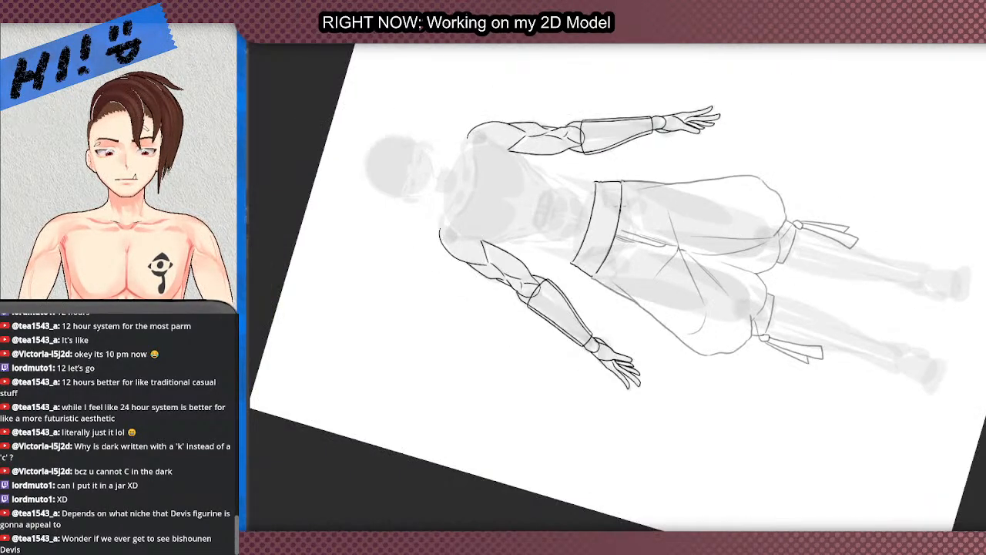
pyautogui.scroll(5, 522, 458)
pyautogui.press('5')
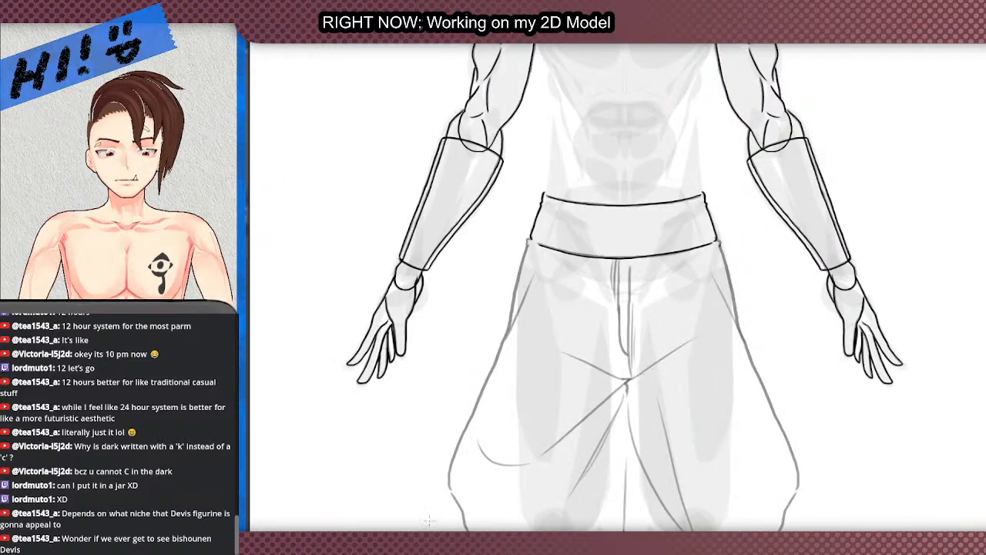
# Step: Compare the inked waistband with the coat and sash line art by briefly showing those layers on the whole figure
pyautogui.scroll(-5, 450, 315)
pyautogui.scroll(3, 454, 320)
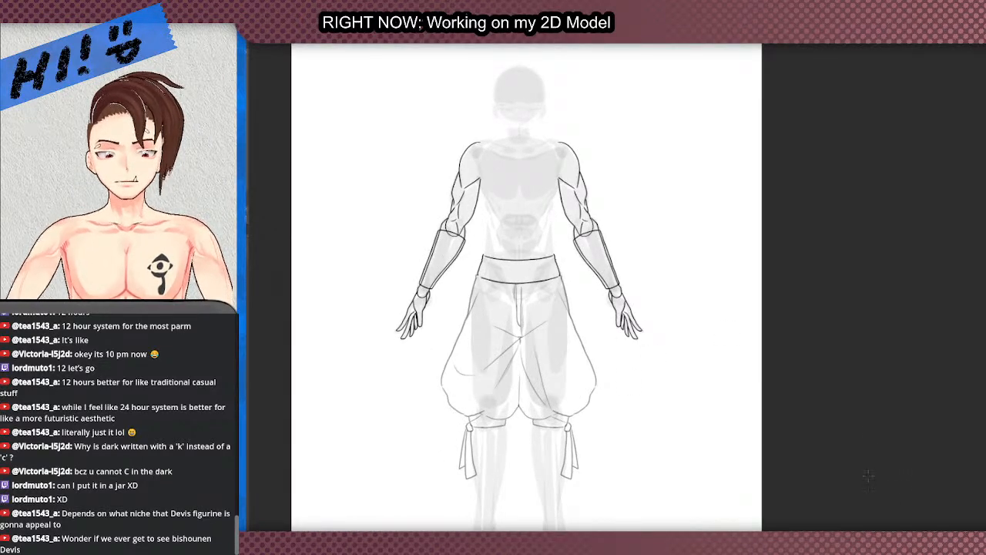
pyautogui.click(985, 460)
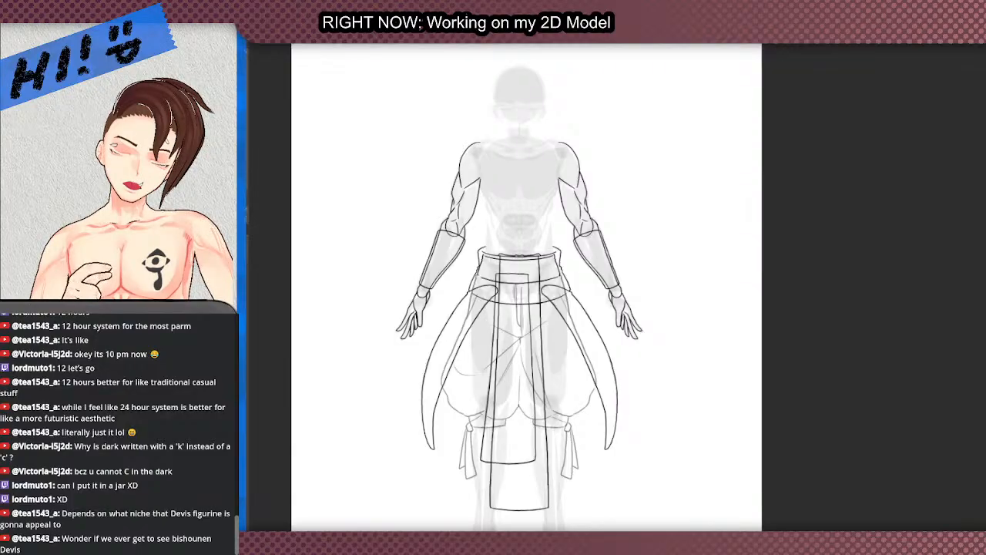
pyautogui.click(985, 460)
pyautogui.click(985, 460)
# Step: Ink the trousers' left hip edge with a dark line from the waistband down to the side fold
pyautogui.scroll(5, 412, 308)
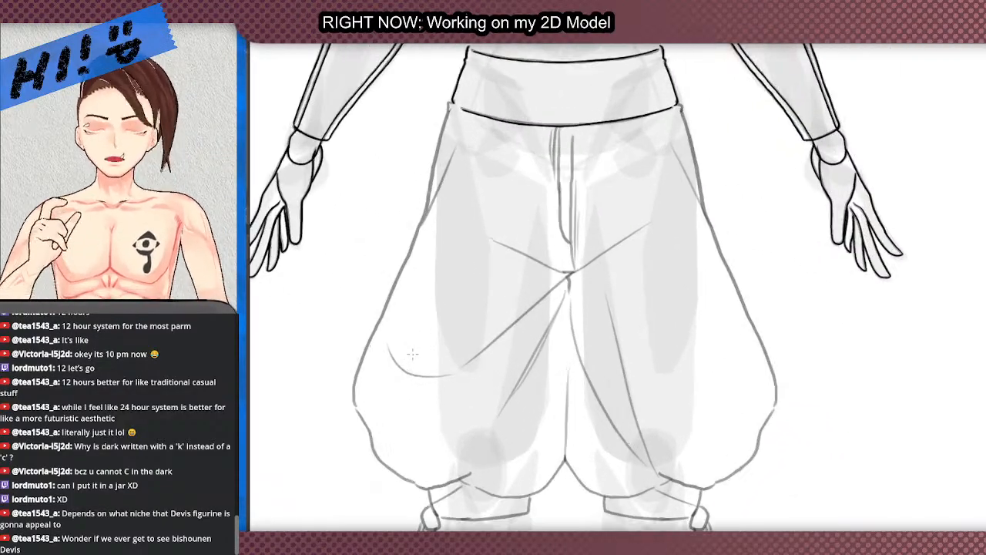
pyautogui.scroll(6, 443, 147)
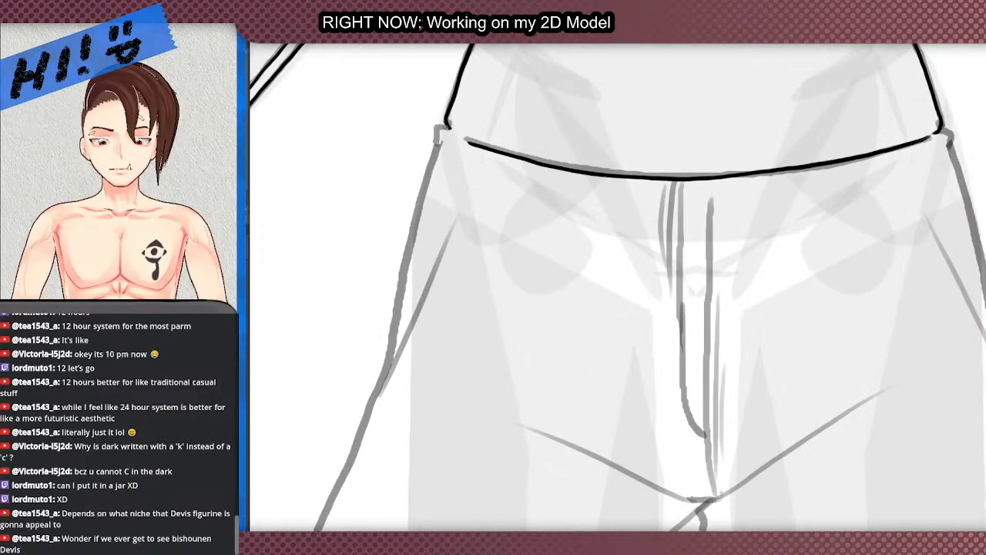
pyautogui.moveTo(436, 142); pyautogui.dragTo(389, 374)
pyautogui.scroll(-6, 489, 186)
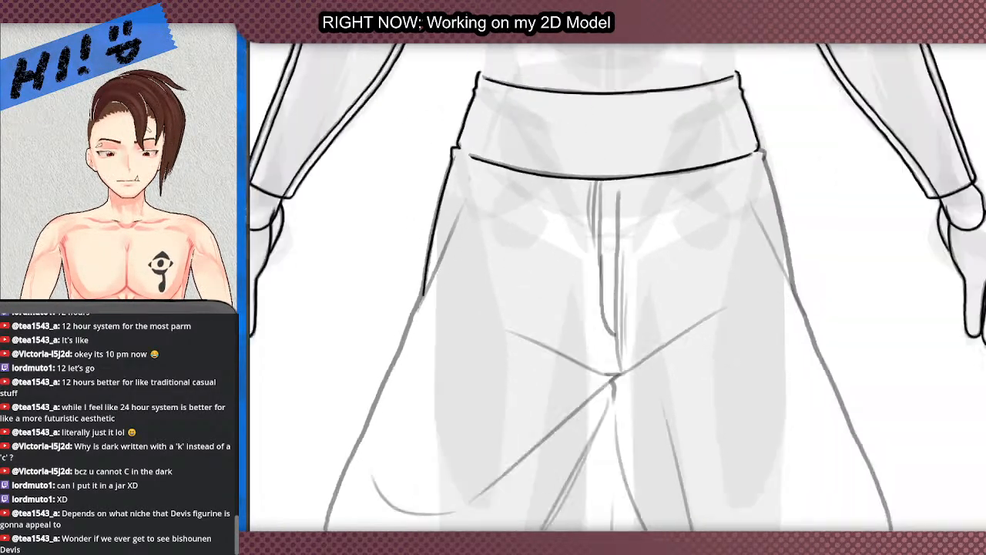
# Step: Ink the trousers' right hip edge from the waistband down to the side fold, mirroring the left side
pyautogui.scroll(6, 630, 183)
pyautogui.scroll(1, 630, 160)
pyautogui.moveTo(604, 137)
pyautogui.mouseDown()
pyautogui.moveTo(617, 133)
pyautogui.moveTo(617, 150)
pyautogui.moveTo(586, 137)
pyautogui.moveTo(619, 231)
pyautogui.moveTo(660, 447)
pyautogui.mouseUp()
pyautogui.scroll(-1, 571, 108)
pyautogui.hotkey('ctrl', 'z')
pyautogui.scroll(1, 586, 139)
pyautogui.scroll(-3, 660, 447)
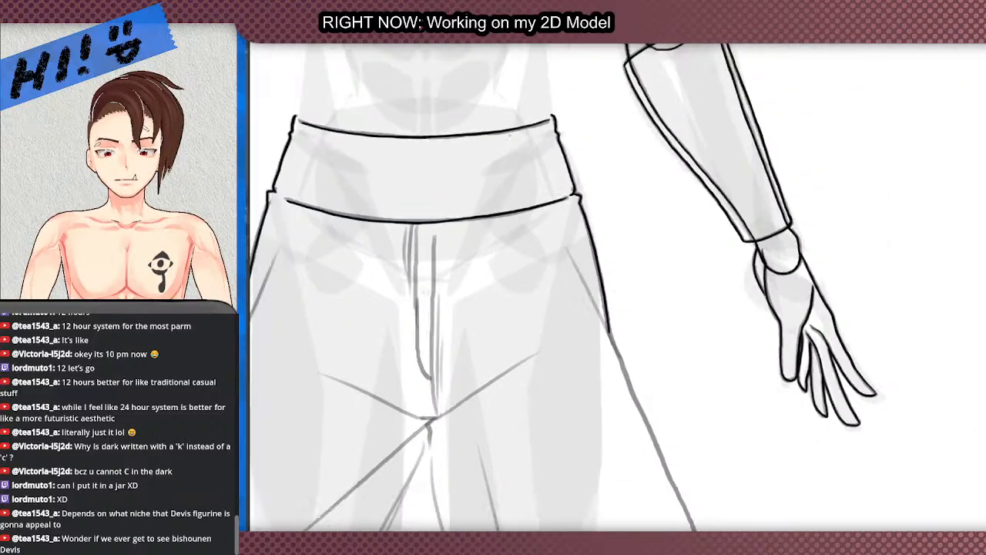
pyautogui.scroll(2, 524, 141)
# Step: Ink the outer bulge of the left trouser leg with dark curves along its lower thigh and widest part
pyautogui.scroll(6, 394, 317)
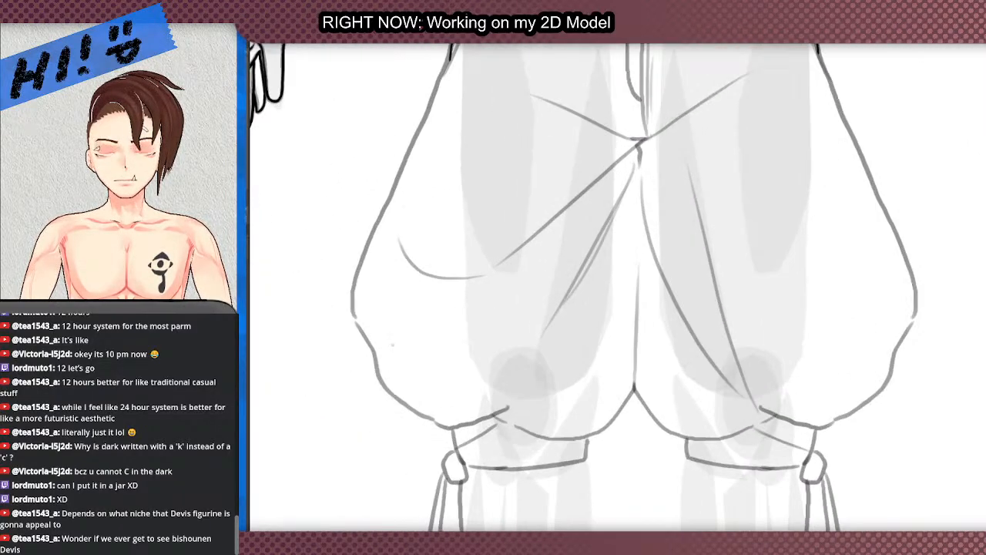
pyautogui.moveTo(382, 358)
pyautogui.mouseDown()
pyautogui.moveTo(352, 305)
pyautogui.moveTo(349, 260)
pyautogui.mouseUp()
pyautogui.scroll(-3, 366, 436)
pyautogui.scroll(2, 393, 316)
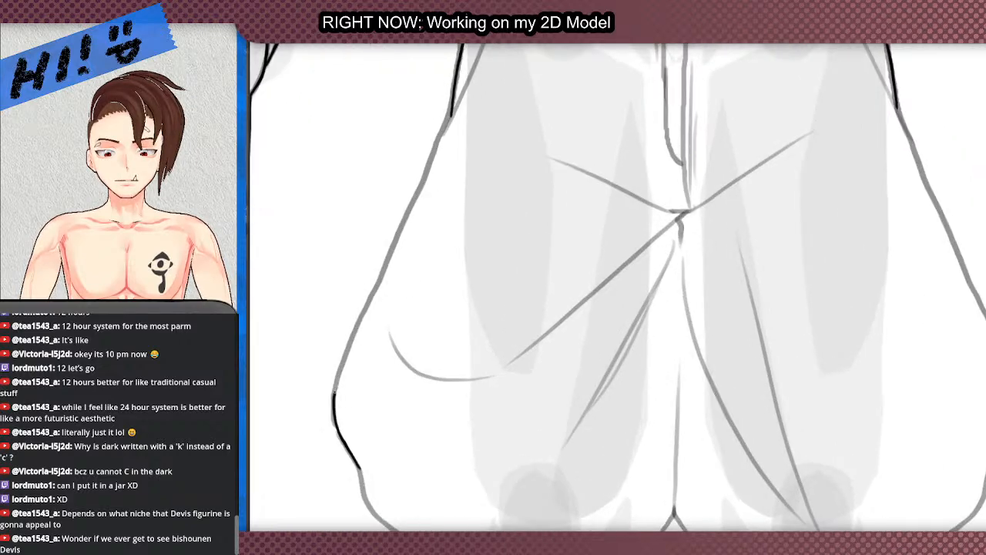
pyautogui.moveTo(334, 394); pyautogui.dragTo(381, 280)
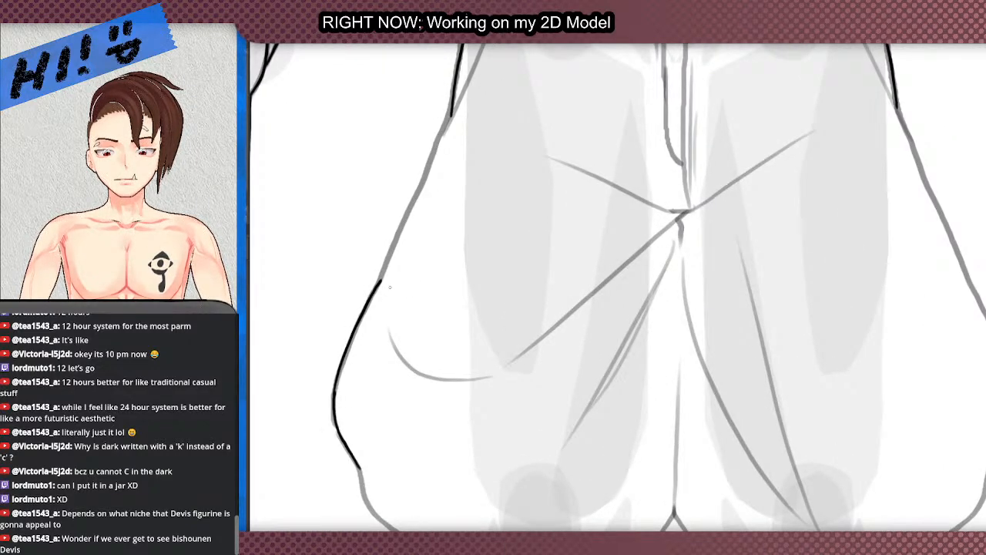
pyautogui.scroll(-2, 413, 183)
pyautogui.scroll(3, 385, 205)
pyautogui.scroll(-3, 424, 281)
pyautogui.scroll(3, 432, 263)
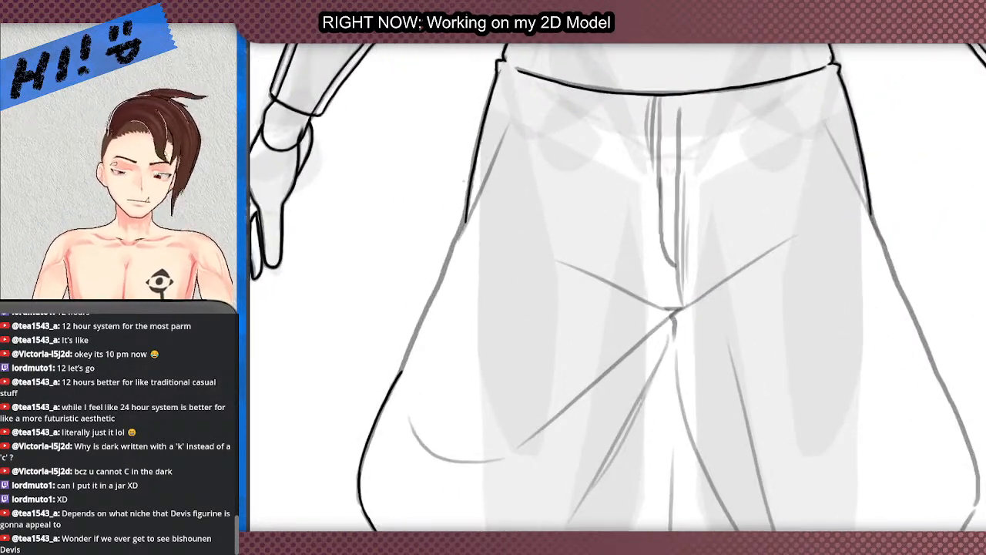
# Step: Ink the left trouser leg's outer thigh line on the rotated canvas, joining the bulge to the hip fold
pyautogui.moveTo(398, 381)
pyautogui.mouseDown()
pyautogui.moveTo(464, 221)
pyautogui.moveTo(747, 56)
pyautogui.moveTo(901, 235)
pyautogui.mouseUp()
pyautogui.scroll(-1, 378, 73)
pyautogui.hotkey('ctrl', 'z')
pyautogui.scroll(-3, 382, 295)
pyautogui.scroll(3, 645, 223)
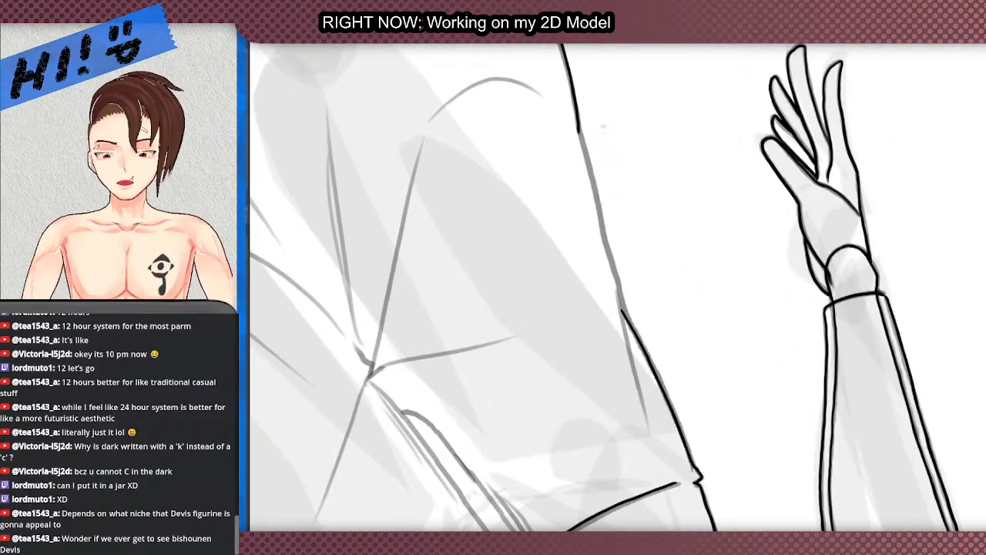
pyautogui.moveTo(576, 126); pyautogui.dragTo(657, 453)
pyautogui.scroll(-2, 491, 209)
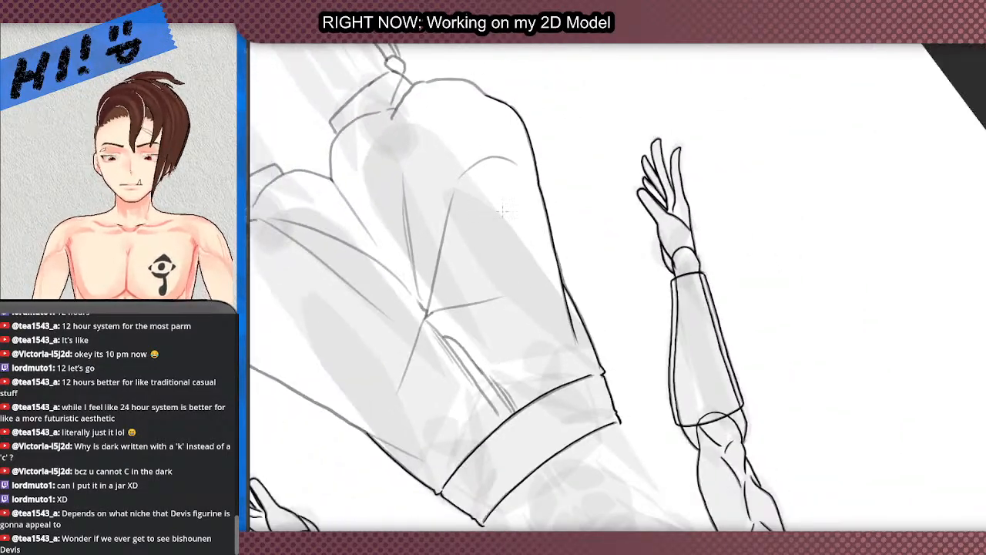
# Step: Examine the inked trouser outline on the rotated canvas, up close and against the whole upright figure
pyautogui.scroll(3, 559, 231)
pyautogui.scroll(-3, 586, 232)
pyautogui.scroll(3, 594, 232)
pyautogui.scroll(-3, 599, 235)
pyautogui.scroll(2, 599, 243)
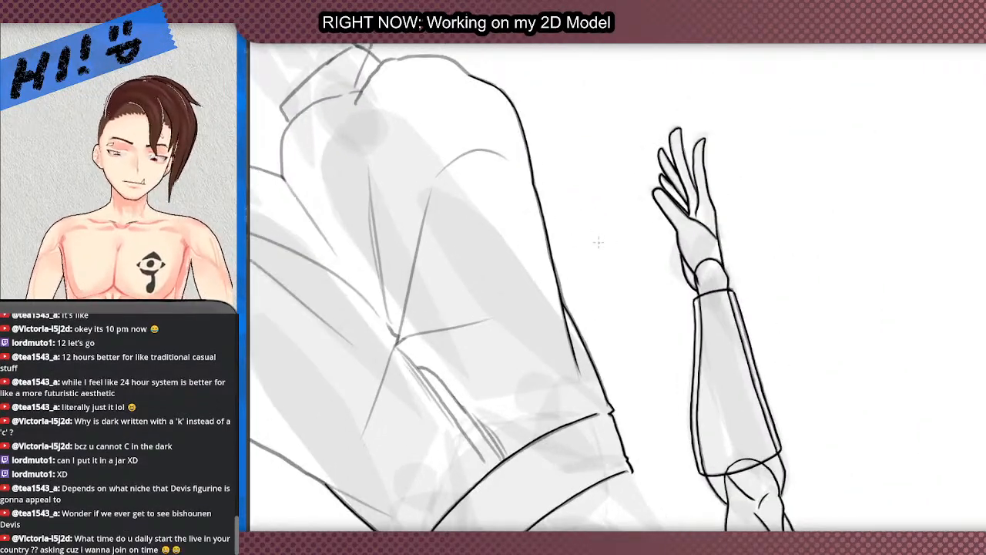
pyautogui.scroll(-3, 598, 242)
pyautogui.scroll(2, 594, 231)
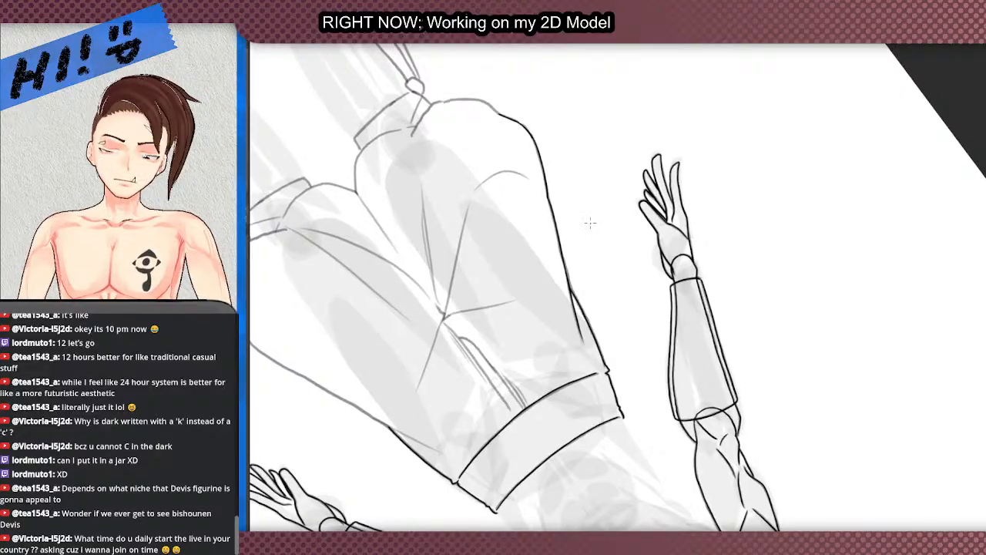
pyautogui.scroll(-2, 408, 187)
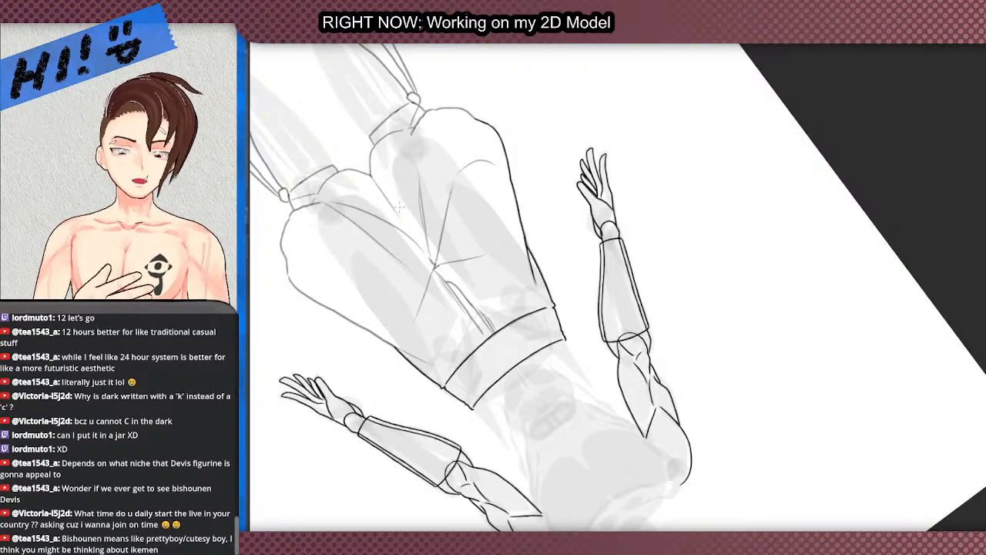
pyautogui.scroll(-4, 431, 232)
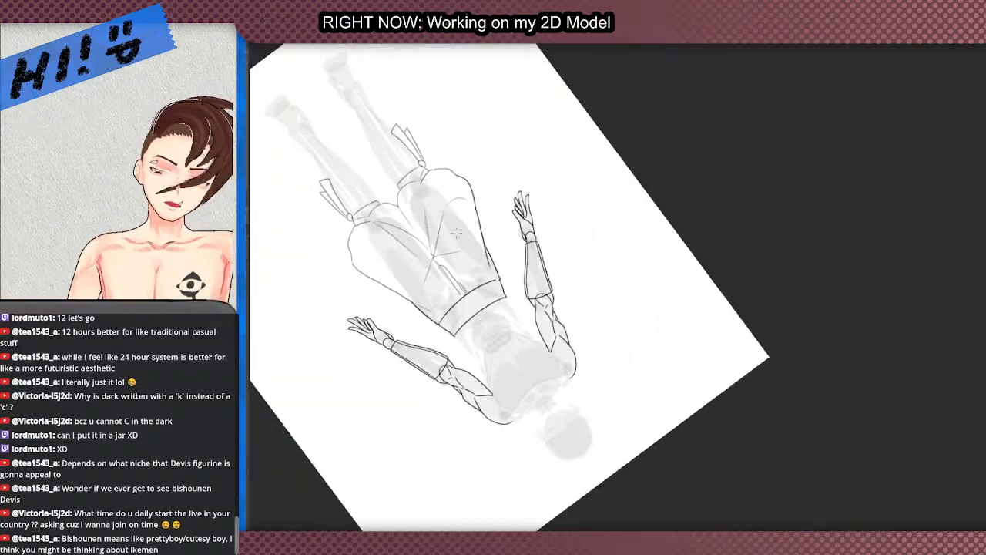
pyautogui.scroll(3, 431, 232)
pyautogui.scroll(-2, 429, 249)
pyautogui.scroll(4, 518, 156)
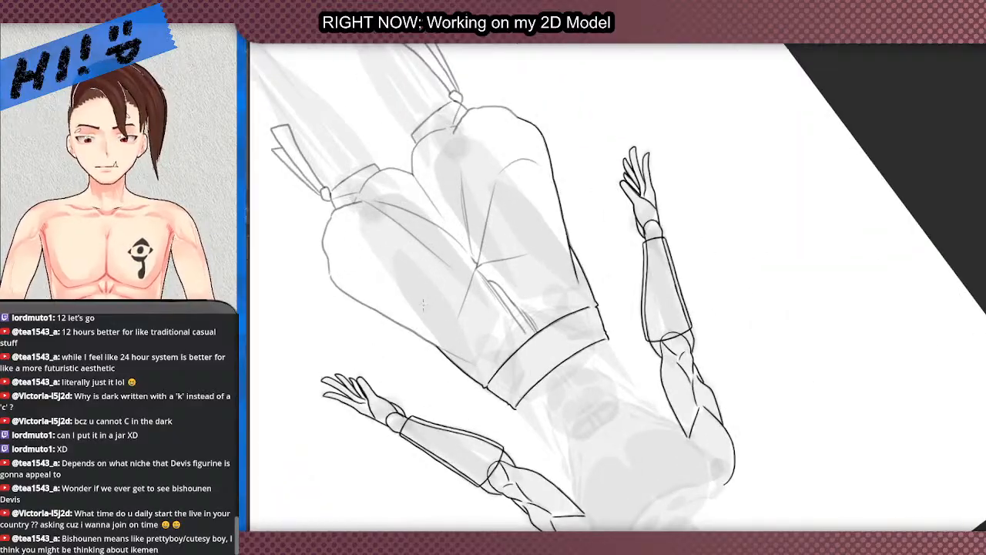
pyautogui.scroll(4, 518, 156)
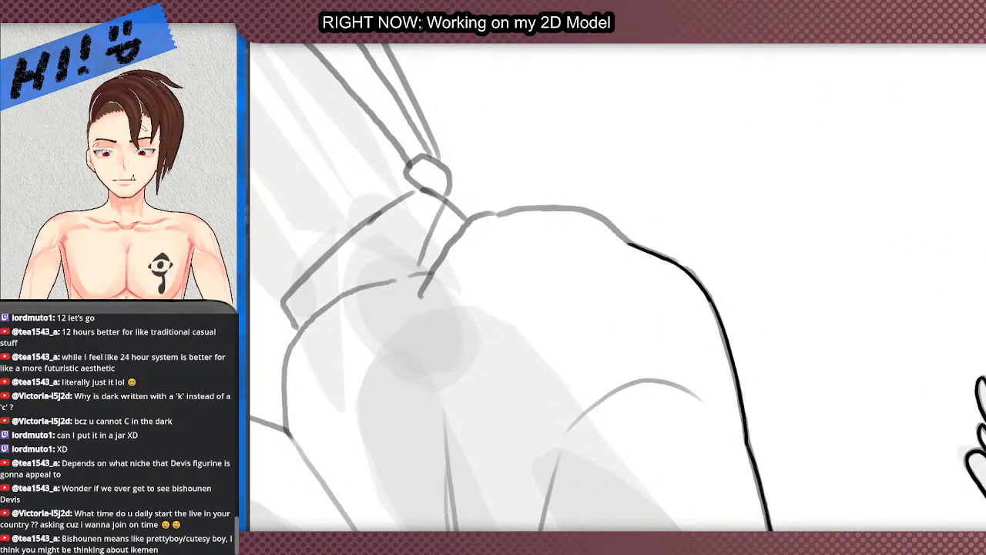
pyautogui.scroll(-6, 258, 383)
pyautogui.scroll(3, 258, 383)
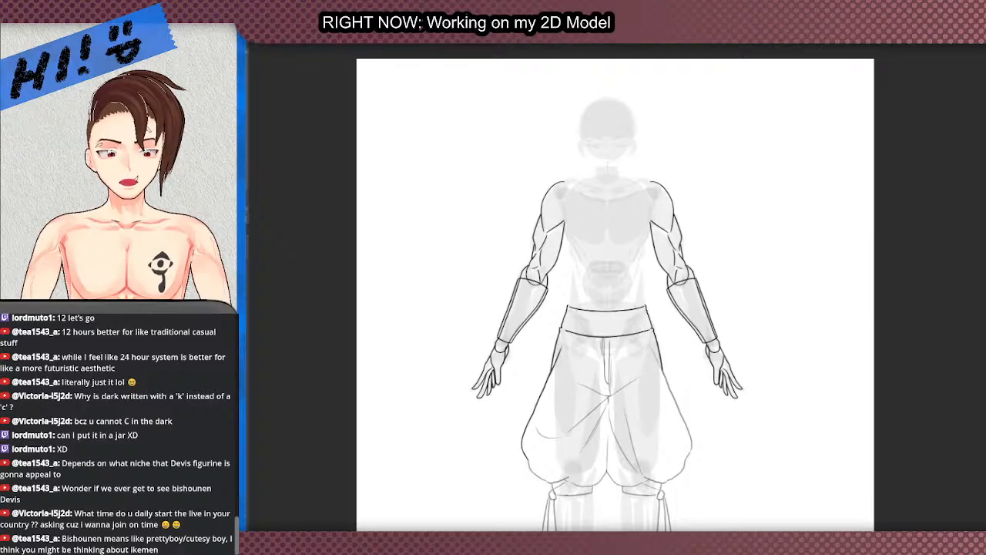
# Step: Open the illustration of the red-coated character painting with a rainbow brush and examine the outfit
pyautogui.click(389, 43)
pyautogui.scroll(-3, 571, 366)
pyautogui.scroll(5, 686, 431)
pyautogui.scroll(-1, 711, 324)
pyautogui.scroll(1, 705, 316)
pyautogui.scroll(-1, 697, 304)
pyautogui.scroll(1, 697, 300)
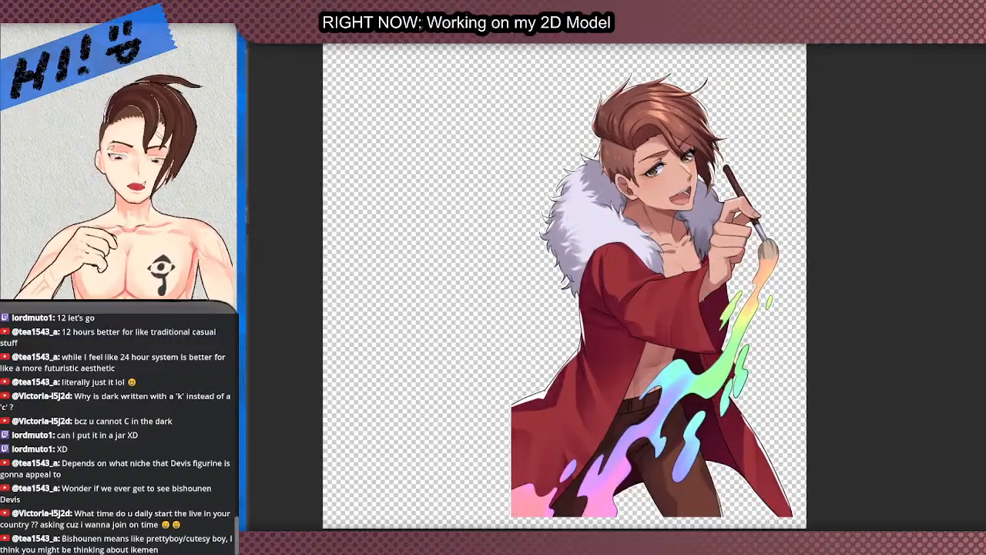
pyautogui.scroll(-1, 698, 301)
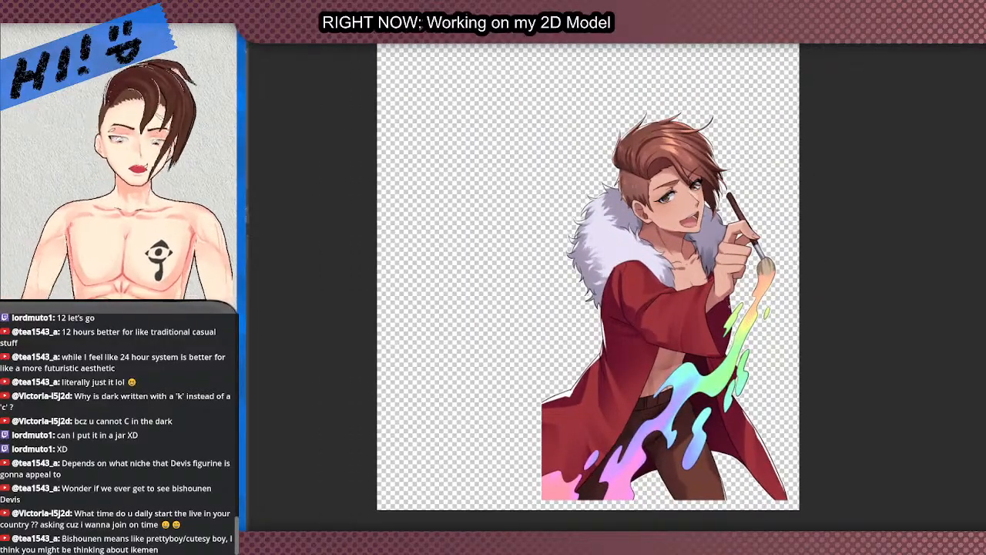
pyautogui.scroll(-1, 698, 301)
pyautogui.scroll(1, 697, 300)
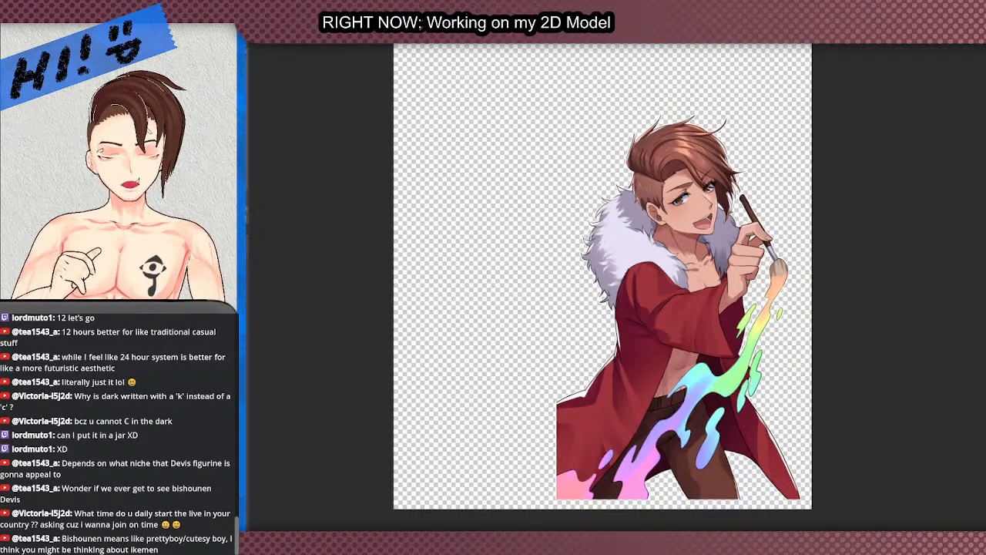
# Step: Examine the illustration of the red-haired character seated at a wooden table with a cup and paintbrush
pyautogui.scroll(-2, 698, 269)
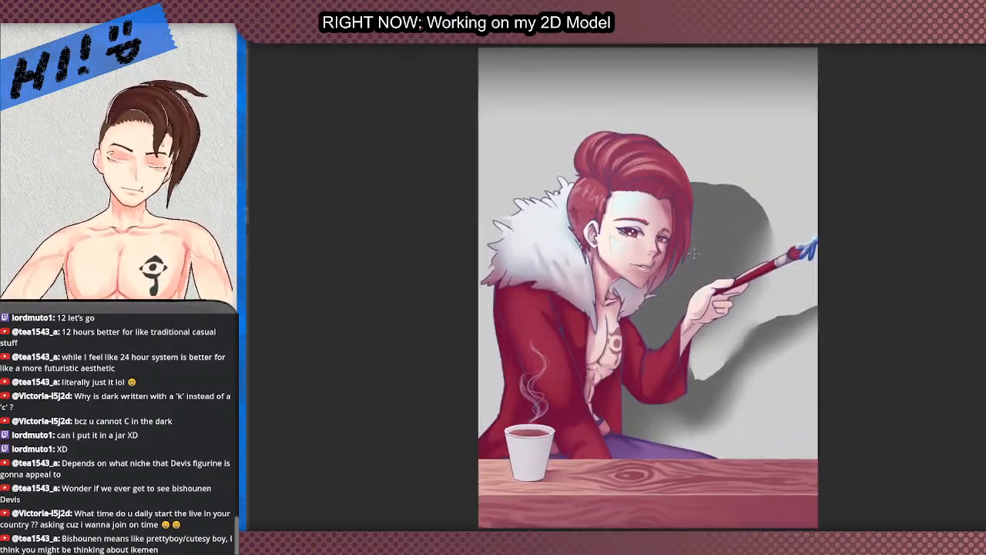
pyautogui.scroll(3, 686, 265)
pyautogui.scroll(-2, 680, 266)
pyautogui.scroll(4, 680, 232)
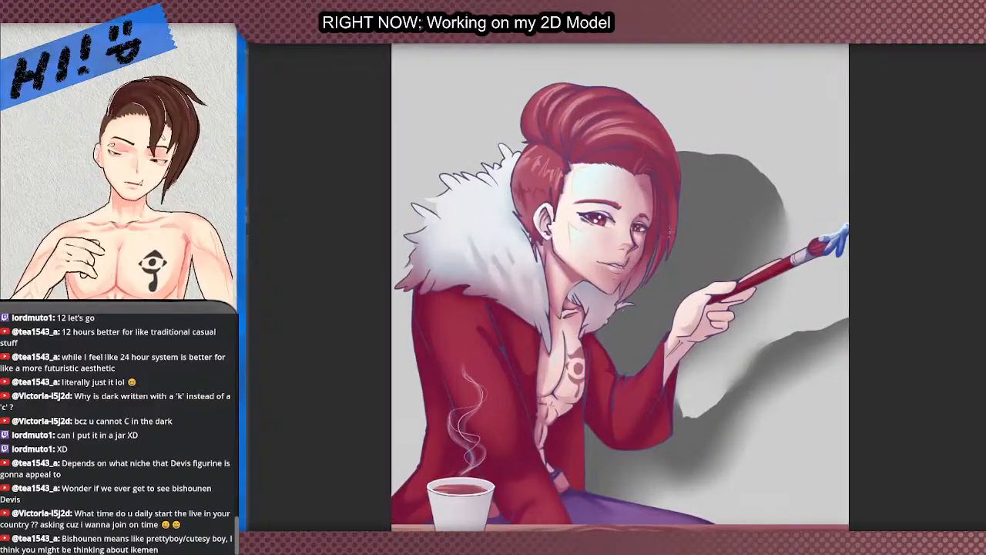
pyautogui.scroll(-2, 632, 285)
pyautogui.scroll(1, 632, 285)
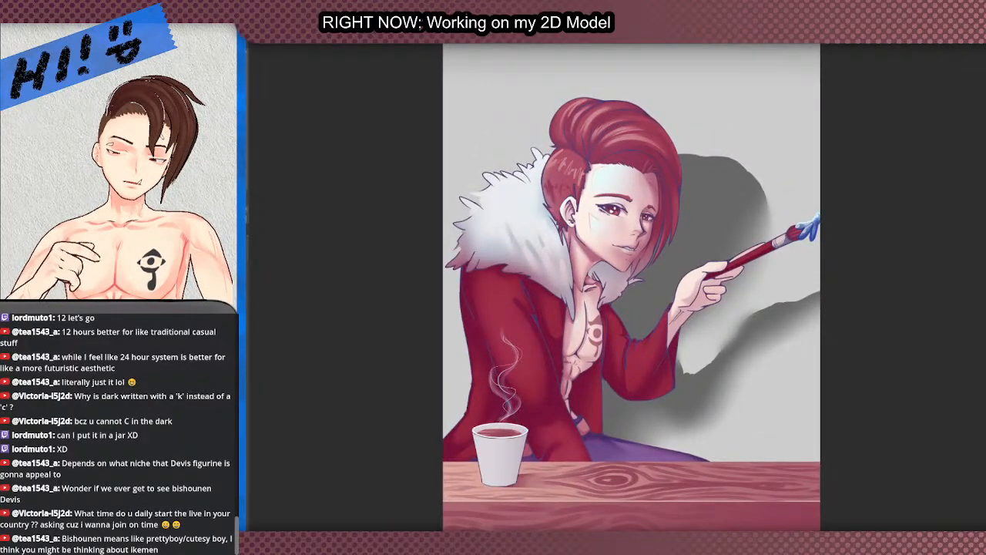
# Step: Review the rainbow-brush illustration again and return to the model canvas
pyautogui.hotkey('ctrl', 'Tab')
pyautogui.scroll(-2, 697, 185)
pyautogui.scroll(3, 698, 185)
pyautogui.scroll(-3, 698, 185)
pyautogui.scroll(2, 689, 177)
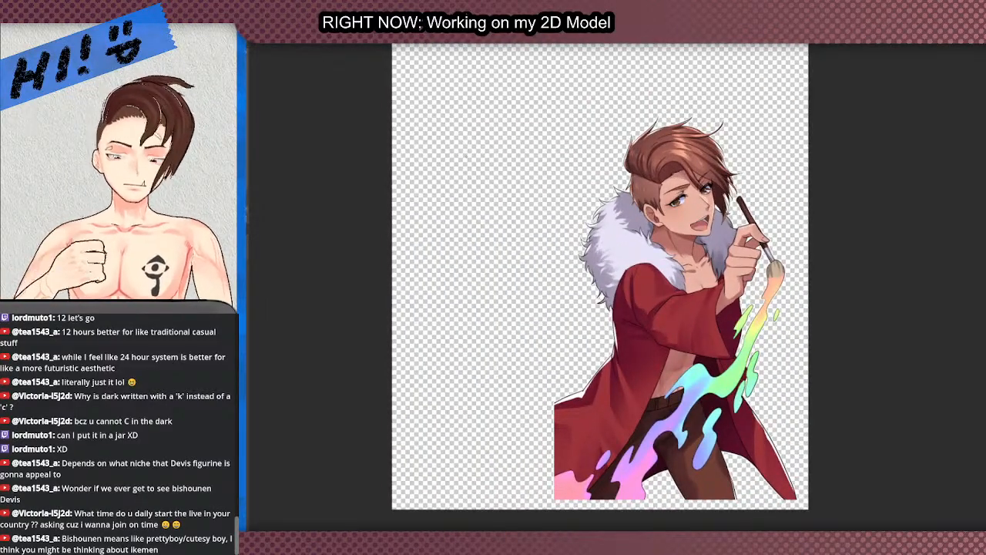
pyautogui.scroll(-2, 466, 146)
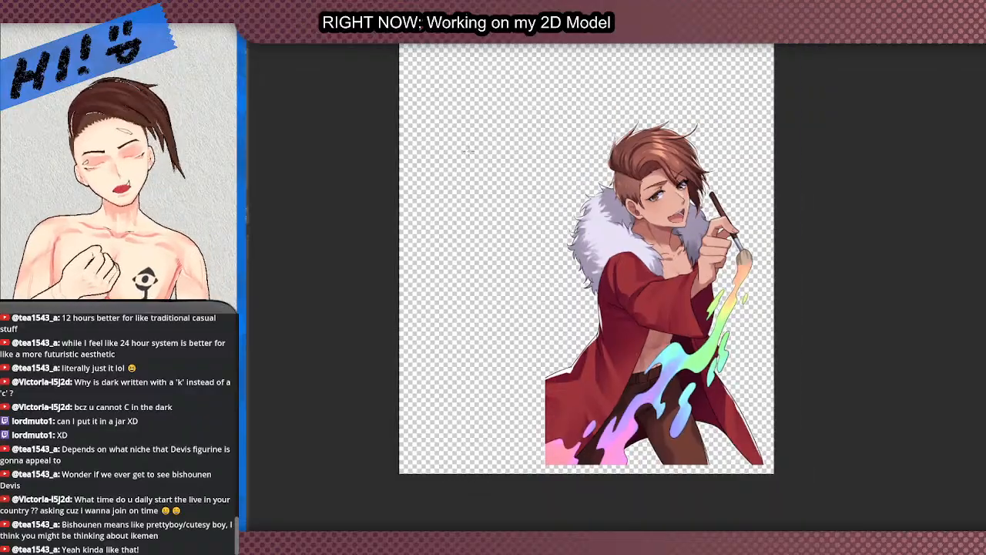
pyautogui.scroll(2, 473, 147)
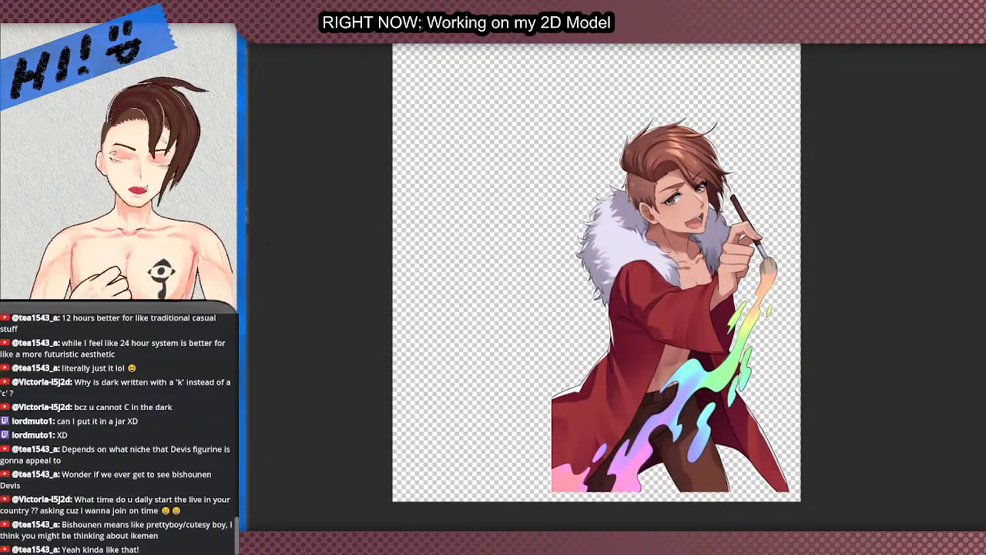
pyautogui.click(455, 37)
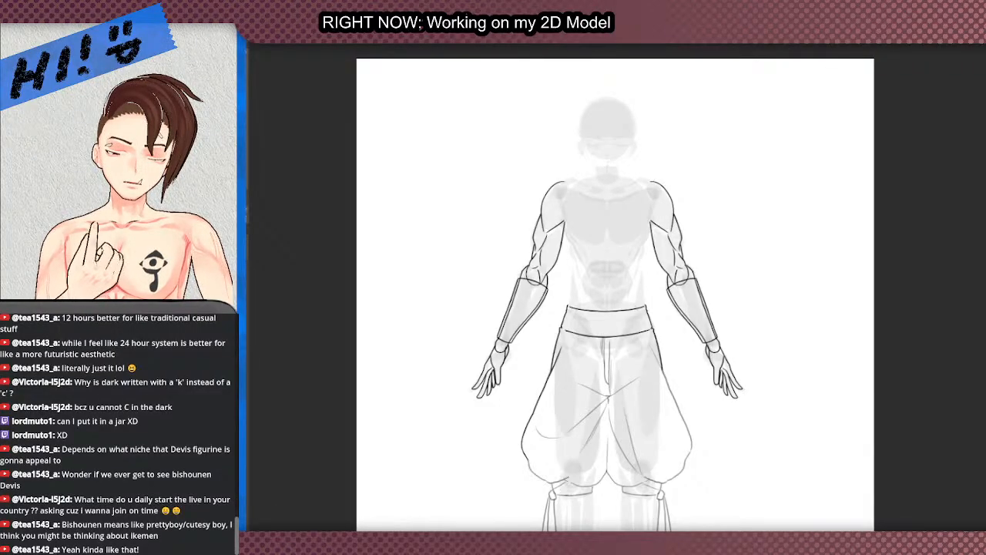
# Step: Open the illustration of the fur-collared character holding a mug and stylus and examine its outfit and face
pyautogui.click(316, 37)
pyautogui.scroll(-2, 459, 263)
pyautogui.scroll(1, 458, 267)
pyautogui.scroll(1, 459, 266)
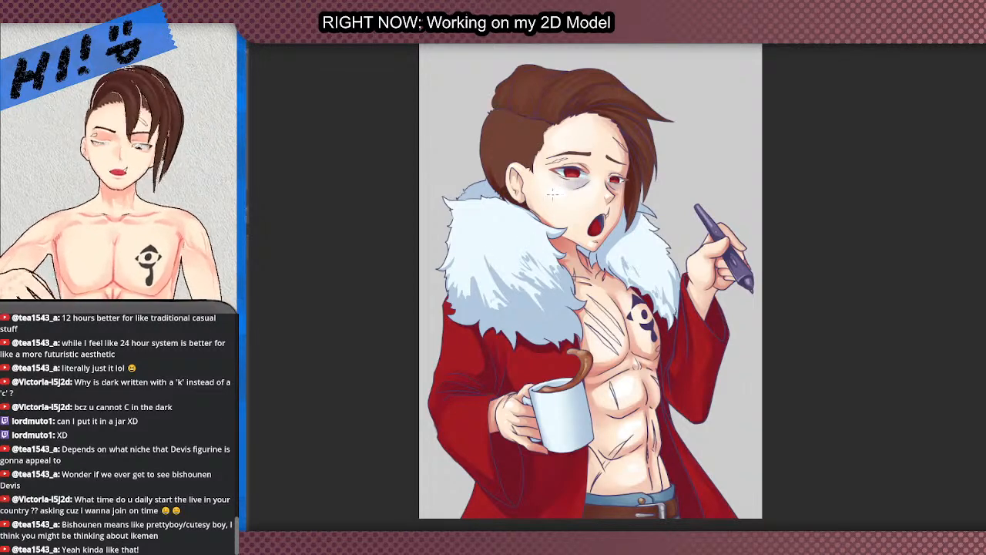
pyautogui.scroll(1, 590, 287)
pyautogui.scroll(-4, 741, 353)
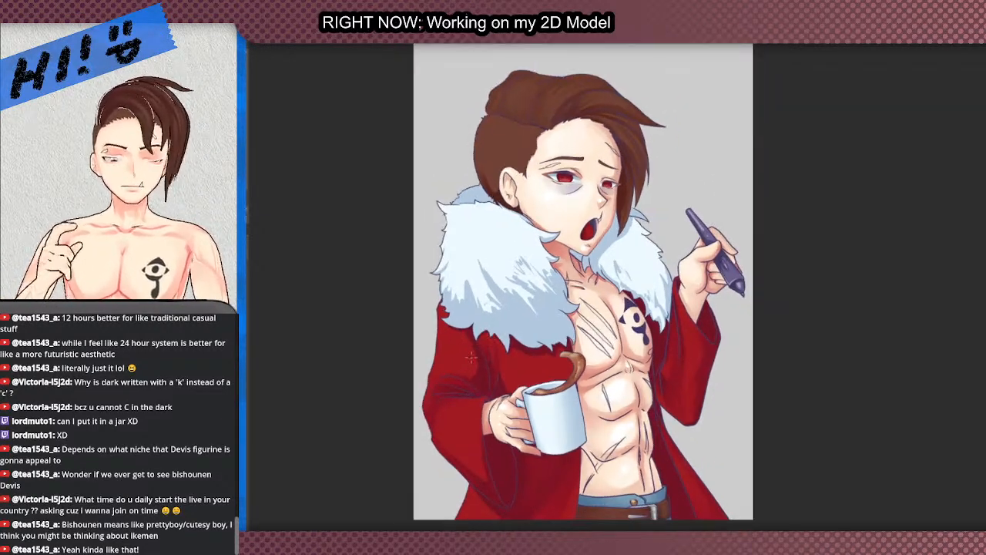
pyautogui.scroll(4, 635, 368)
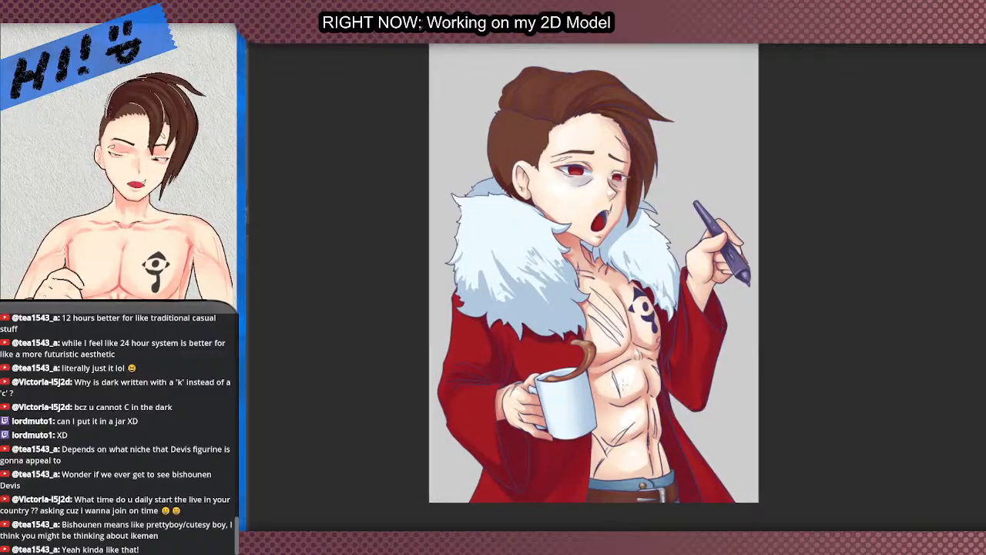
pyautogui.scroll(-4, 632, 364)
pyautogui.scroll(5, 581, 194)
pyautogui.scroll(1, 583, 194)
pyautogui.scroll(-4, 694, 178)
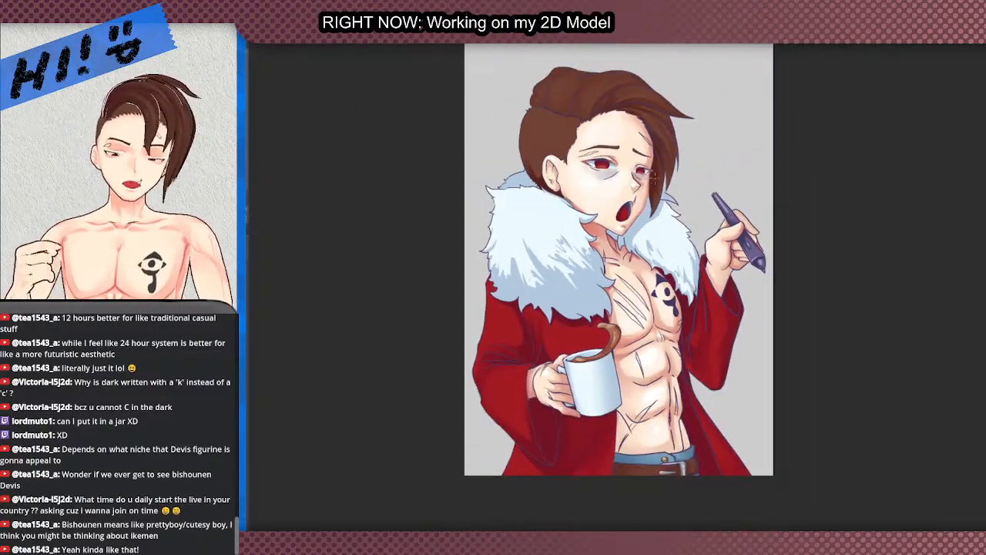
# Step: Review the fur-collared character illustration once more and return to the model canvas
pyautogui.scroll(1, 707, 166)
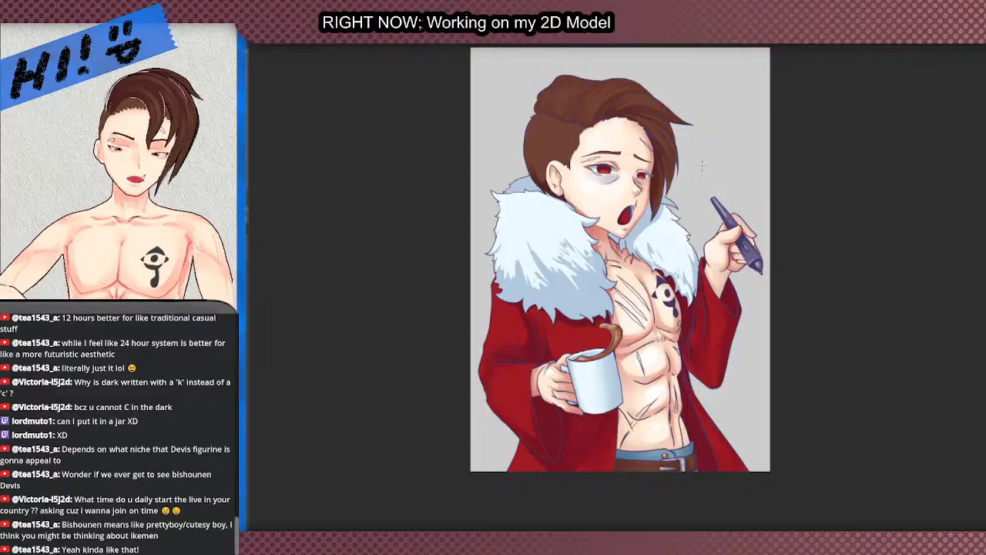
pyautogui.scroll(1, 501, 65)
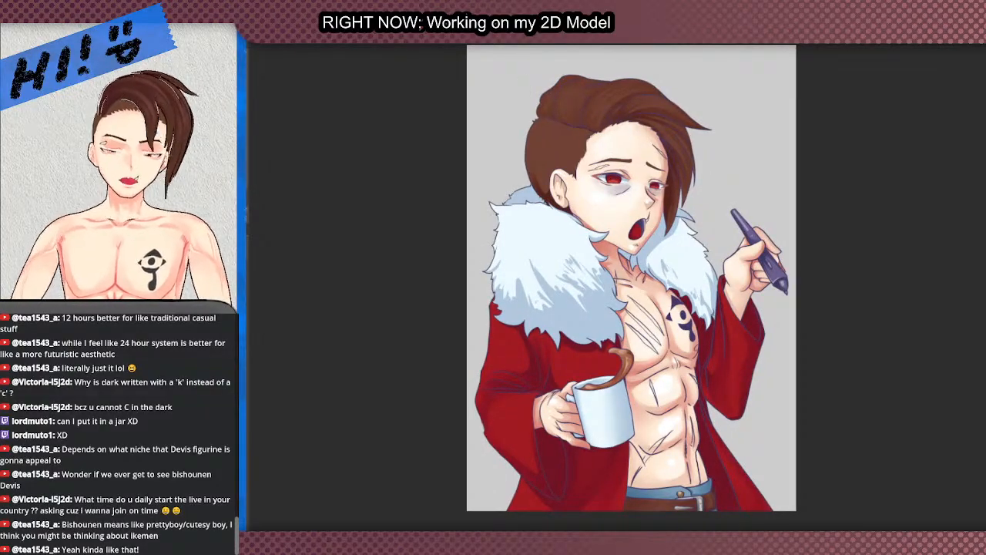
pyautogui.hotkey('ctrl', 'Tab')
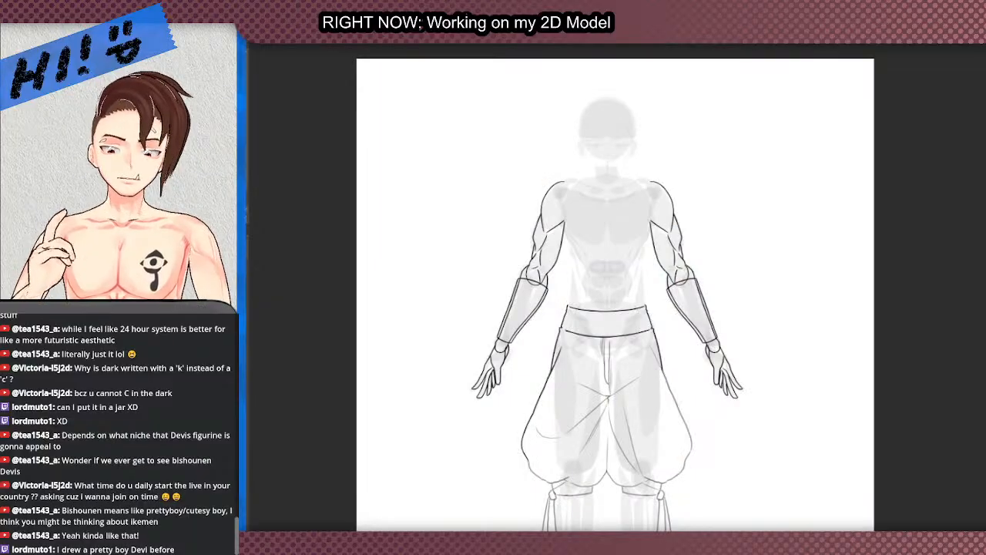
# Step: Ink the lower outer contour of the left-hand baggy trouser leg, following the sketch around to the fold above the knee band
pyautogui.scroll(-3, 558, 218)
pyautogui.scroll(3, 607, 250)
pyautogui.scroll(2, 524, 223)
pyautogui.scroll(-5, 581, 205)
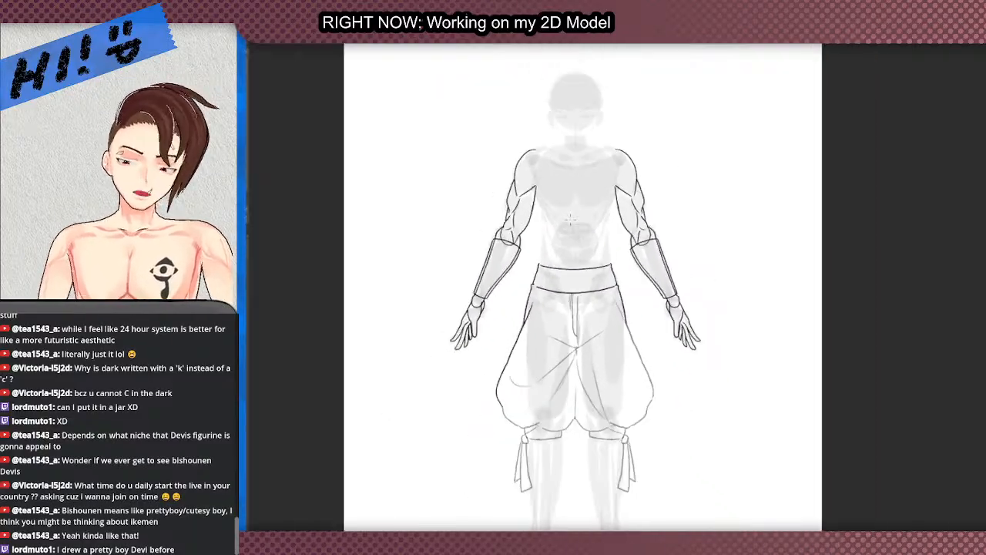
pyautogui.scroll(3, 561, 370)
pyautogui.scroll(1, 641, 210)
pyautogui.scroll(3, 640, 209)
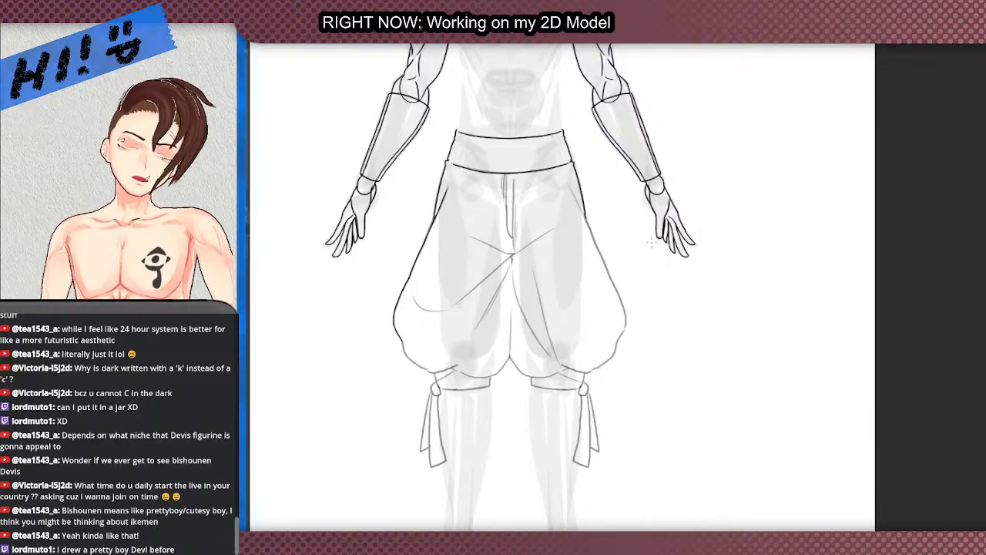
pyautogui.scroll(4, 652, 242)
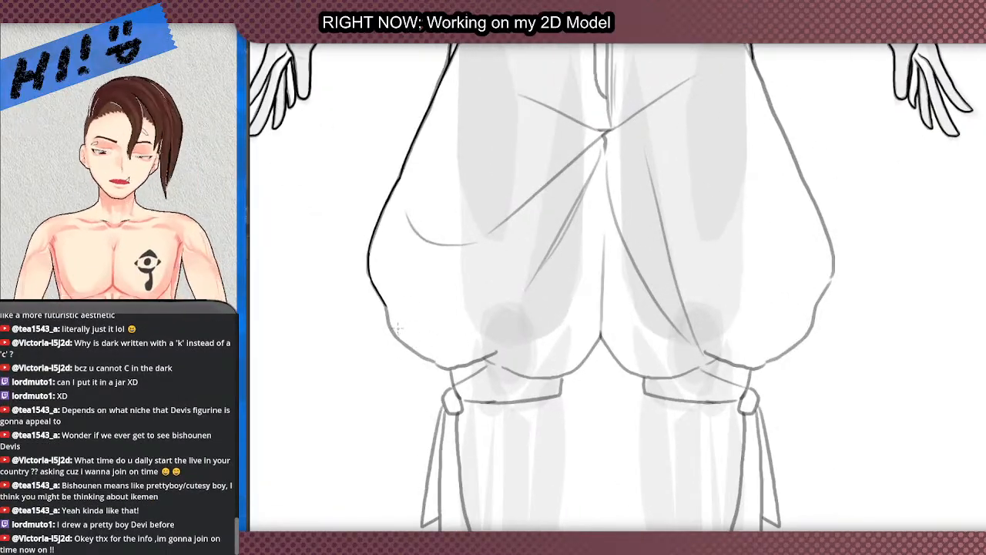
pyautogui.scroll(4, 432, 335)
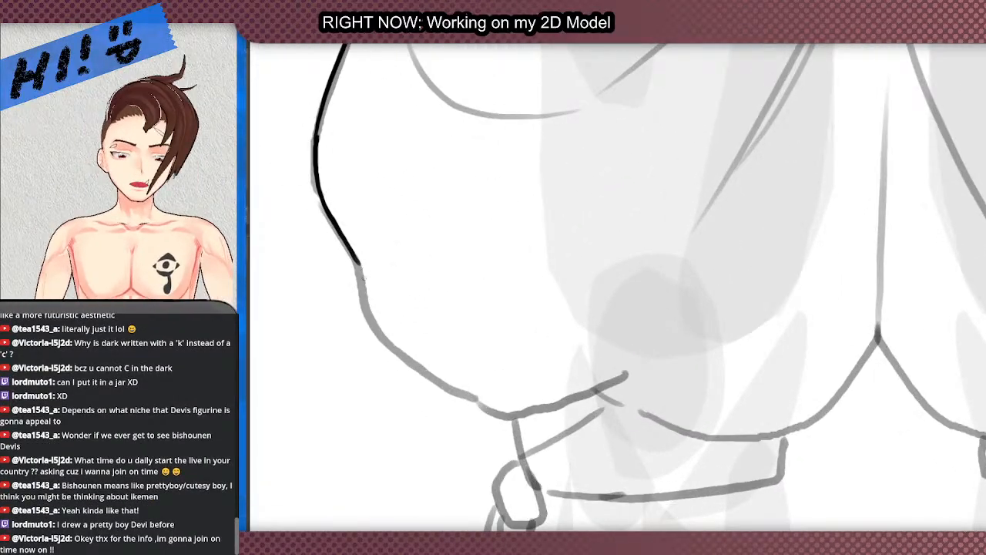
pyautogui.moveTo(356, 263)
pyautogui.mouseDown()
pyautogui.moveTo(377, 332)
pyautogui.moveTo(507, 416)
pyautogui.moveTo(498, 410)
pyautogui.moveTo(693, 465)
pyautogui.moveTo(712, 366)
pyautogui.mouseUp()
pyautogui.scroll(-2, 636, 462)
pyautogui.moveTo(971, 293); pyautogui.dragTo(623, 308)
# Step: Ink the inner hem curve of the left-hand trouser leg from the fold above the knee band to the inseam
pyautogui.scroll(-5, 625, 253)
pyautogui.scroll(-5, 627, 248)
pyautogui.scroll(5, 476, 294)
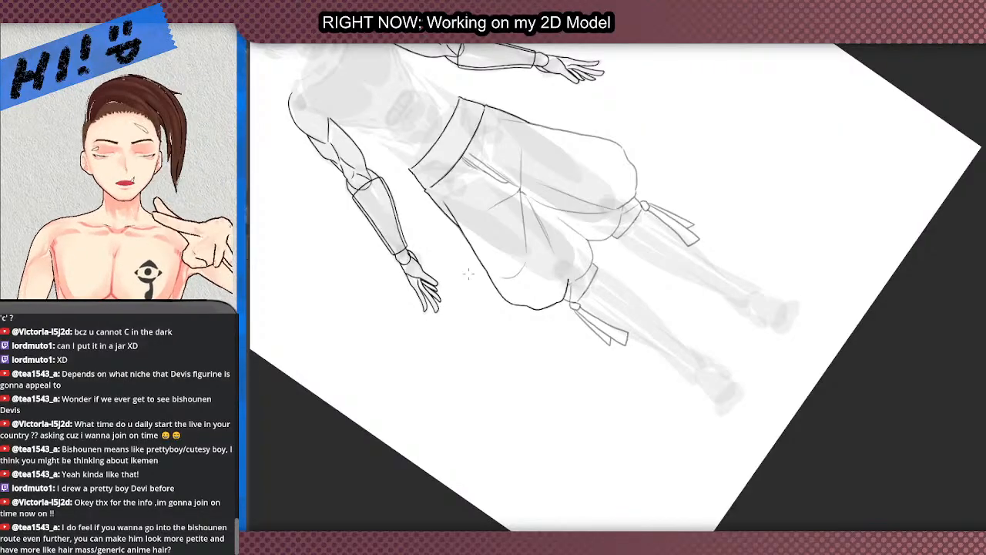
pyautogui.scroll(6, 468, 272)
pyautogui.moveTo(254, 439)
pyautogui.mouseDown()
pyautogui.moveTo(490, 299)
pyautogui.moveTo(545, 294)
pyautogui.moveTo(575, 269)
pyautogui.mouseUp()
pyautogui.scroll(-3, 488, 300)
pyautogui.hotkey('ctrl', 'z')
pyautogui.scroll(2, 529, 260)
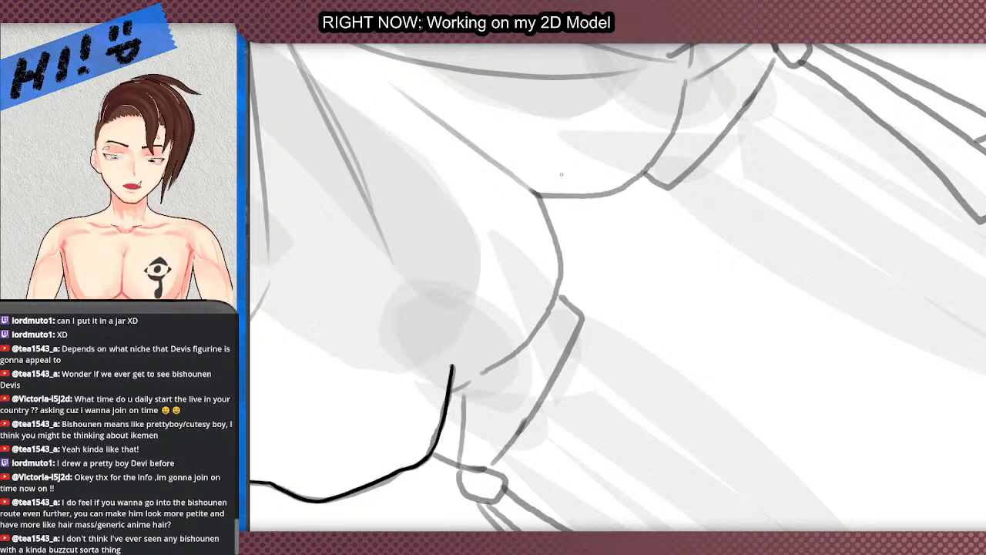
pyautogui.scroll(-2, 562, 174)
pyautogui.scroll(3, 548, 220)
pyautogui.moveTo(448, 385)
pyautogui.mouseDown()
pyautogui.moveTo(534, 332)
pyautogui.moveTo(559, 294)
pyautogui.moveTo(567, 226)
pyautogui.moveTo(542, 170)
pyautogui.mouseUp()
pyautogui.scroll(-4, 497, 271)
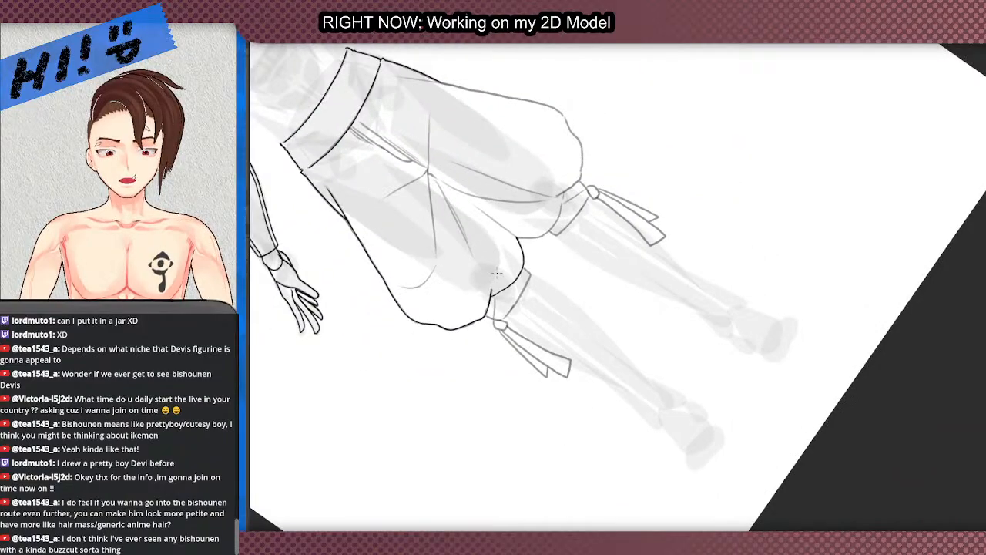
# Step: Ink the upper part of the knee band's short outer edge, starting at the left-hand trouser hem
pyautogui.scroll(6, 497, 272)
pyautogui.moveTo(447, 301)
pyautogui.mouseDown()
pyautogui.moveTo(485, 313)
pyautogui.moveTo(499, 345)
pyautogui.mouseUp()
pyautogui.hotkey('ctrl', 'z')
pyautogui.scroll(-8, 407, 487)
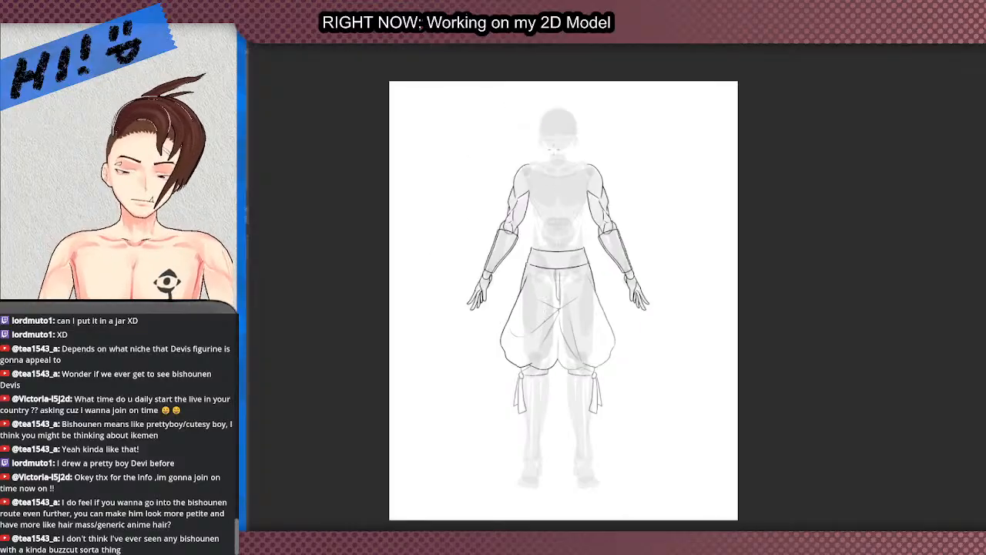
pyautogui.scroll(-1, 517, 275)
pyautogui.scroll(10, 518, 276)
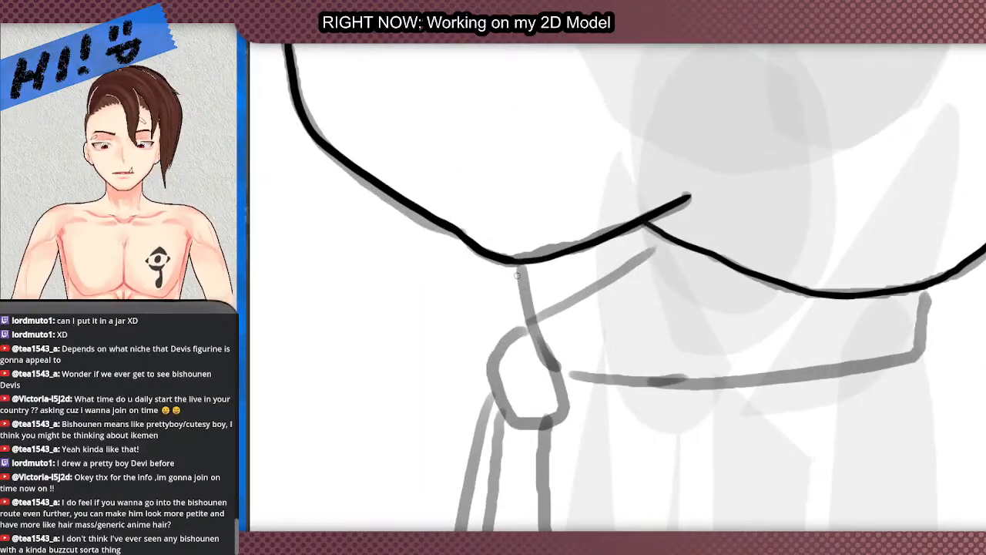
pyautogui.moveTo(517, 264); pyautogui.dragTo(533, 312)
pyautogui.scroll(2, 537, 297)
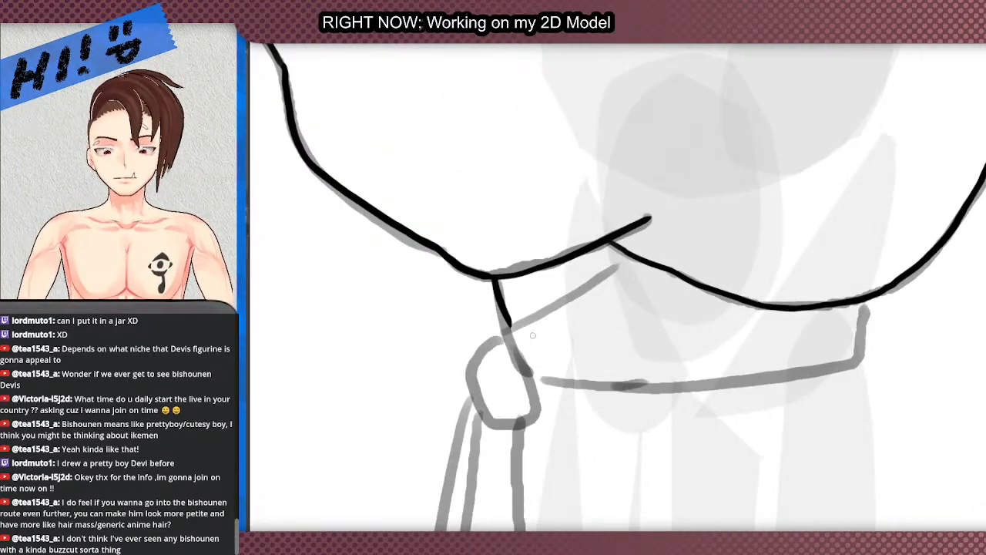
# Step: Extend the knee band's outer edge down along the sketched knot with a clean line
pyautogui.moveTo(534, 381)
pyautogui.mouseDown()
pyautogui.moveTo(506, 322)
pyautogui.moveTo(546, 311)
pyautogui.moveTo(626, 260)
pyautogui.mouseUp()
pyautogui.hotkey('ctrl', 'z')
pyautogui.press('End')
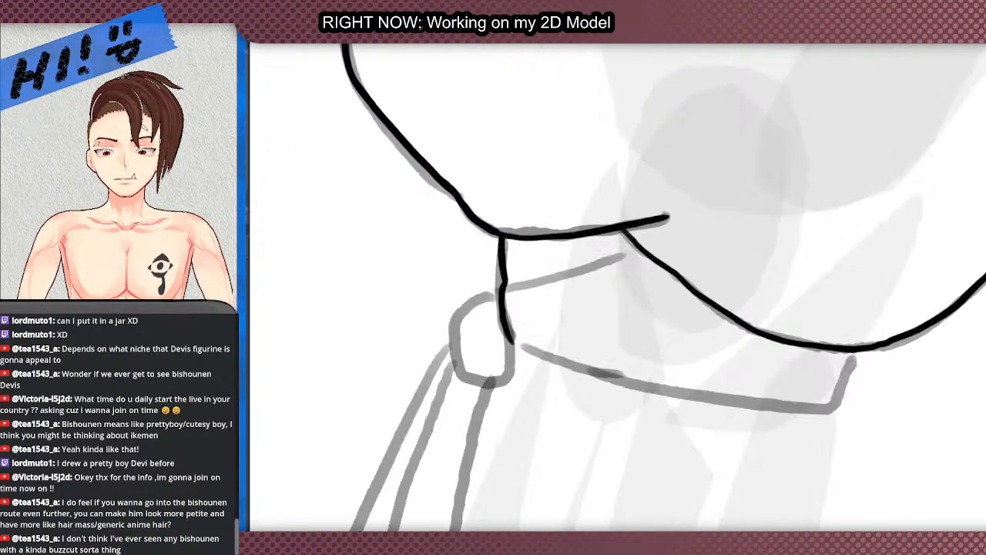
pyautogui.moveTo(632, 248); pyautogui.dragTo(510, 291)
pyautogui.hotkey('ctrl', 'z')
pyautogui.hotkey('ctrl', 'z')
pyautogui.moveTo(505, 282)
pyautogui.mouseDown()
pyautogui.moveTo(512, 341)
pyautogui.moveTo(506, 315)
pyautogui.moveTo(643, 447)
pyautogui.mouseUp()
pyautogui.scroll(-3, 416, 389)
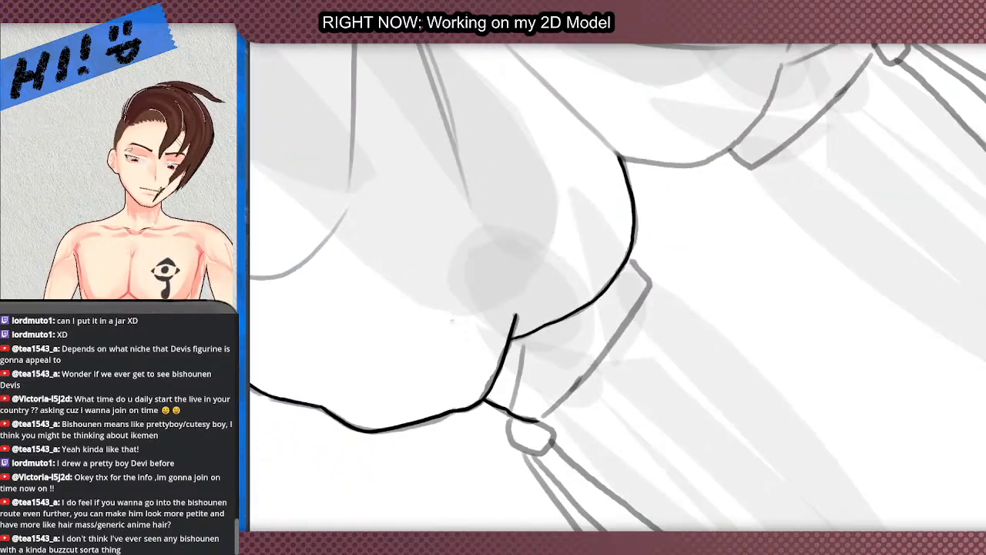
# Step: Ink the left-hand knee band's diagonal fold, lower edge and inner end over the sketch
pyautogui.scroll(-1, 432, 332)
pyautogui.scroll(2, 503, 368)
pyautogui.scroll(-3, 503, 370)
pyautogui.scroll(1, 502, 371)
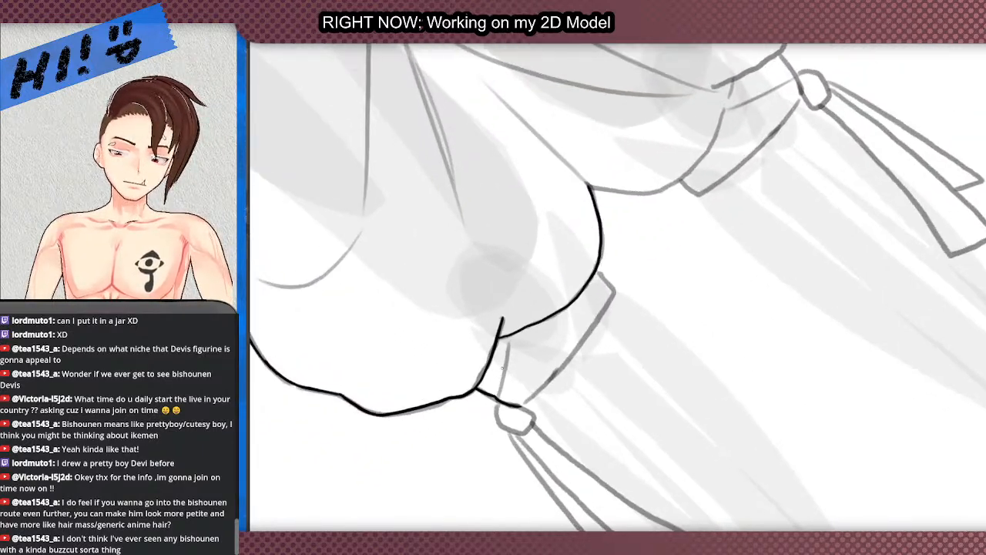
pyautogui.scroll(3, 502, 372)
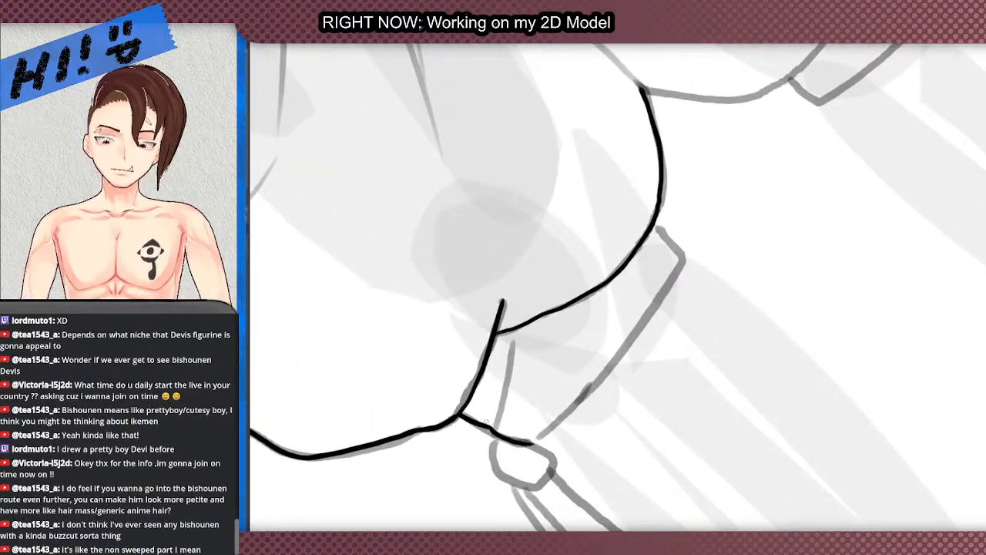
pyautogui.scroll(-1, 487, 421)
pyautogui.scroll(3, 512, 387)
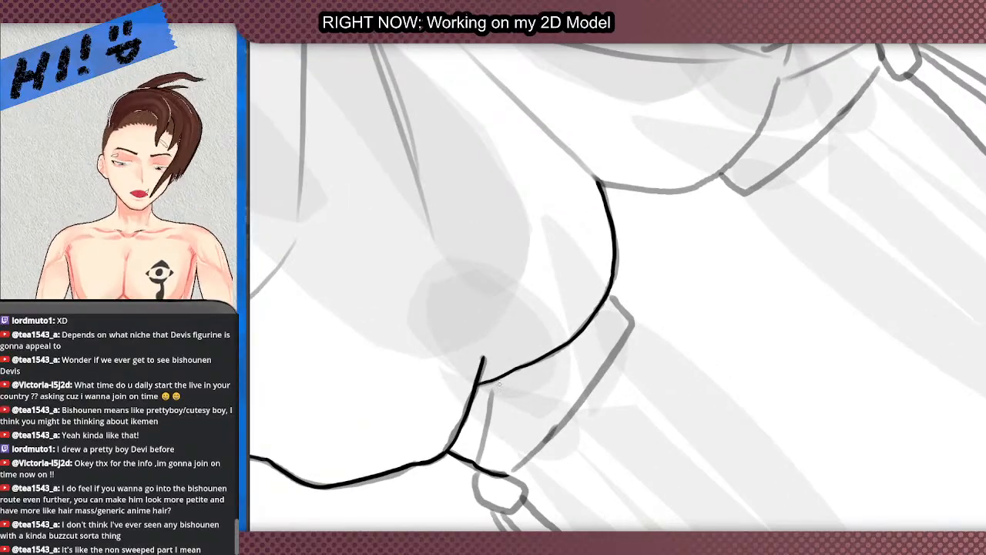
pyautogui.moveTo(476, 468); pyautogui.dragTo(498, 348)
pyautogui.moveTo(490, 459)
pyautogui.mouseDown()
pyautogui.moveTo(562, 390)
pyautogui.moveTo(640, 287)
pyautogui.moveTo(666, 234)
pyautogui.moveTo(627, 188)
pyautogui.mouseUp()
pyautogui.scroll(-3, 628, 188)
pyautogui.scroll(-3, 523, 416)
pyautogui.scroll(3, 522, 472)
pyautogui.hotkey('ctrl', '@')
pyautogui.scroll(-3, 547, 242)
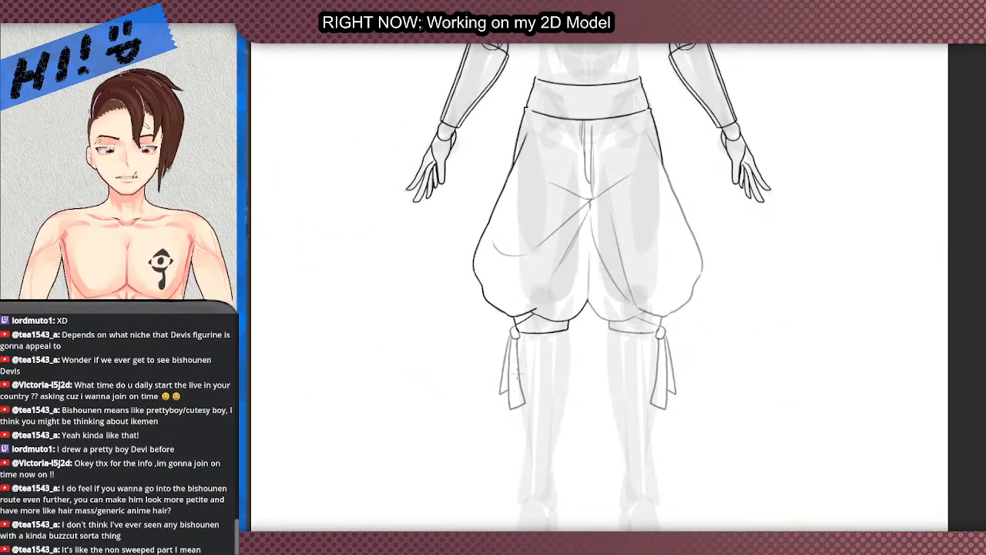
# Step: Ink the rounded outline of the knot on the left-hand knee band
pyautogui.scroll(5, 547, 242)
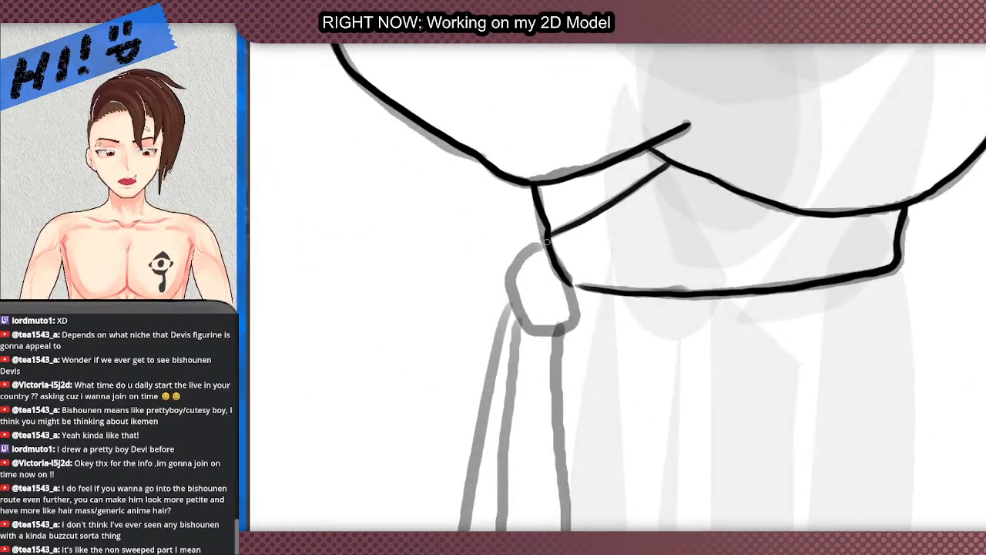
pyautogui.moveTo(547, 242)
pyautogui.mouseDown()
pyautogui.moveTo(523, 258)
pyautogui.moveTo(509, 295)
pyautogui.moveTo(540, 331)
pyautogui.moveTo(572, 323)
pyautogui.moveTo(558, 254)
pyautogui.mouseUp()
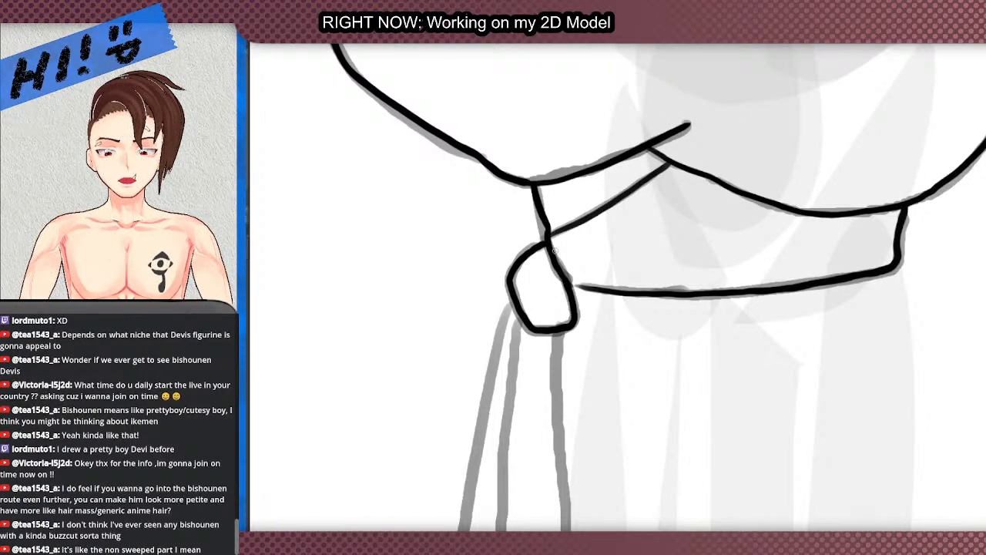
pyautogui.scroll(-4, 558, 254)
pyautogui.scroll(3, 513, 225)
pyautogui.scroll(-3, 514, 224)
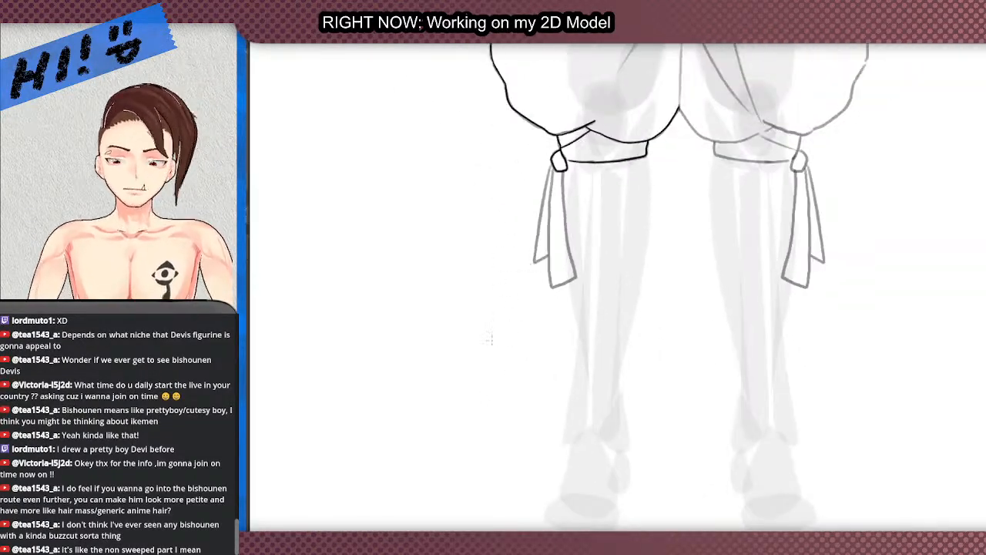
# Step: Ink the outline of the wide front ribbon tail hanging from the left-hand knee knot
pyautogui.scroll(4, 509, 163)
pyautogui.moveTo(512, 151)
pyautogui.mouseDown()
pyautogui.moveTo(504, 463)
pyautogui.moveTo(507, 471)
pyautogui.moveTo(574, 447)
pyautogui.mouseUp()
pyautogui.scroll(-1, 454, 144)
pyautogui.hotkey('ctrl', 'z')
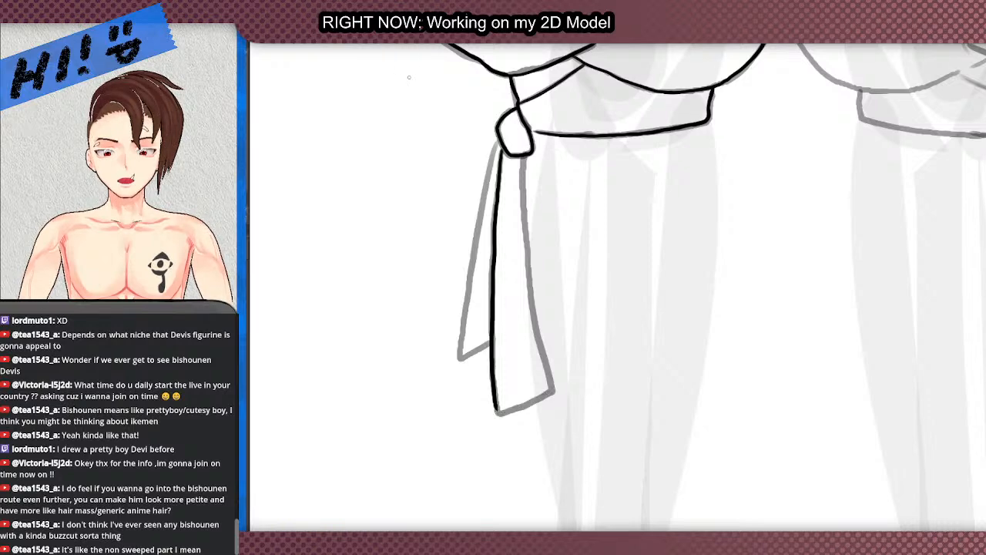
pyautogui.scroll(2, 493, 324)
pyautogui.moveTo(502, 447)
pyautogui.mouseDown()
pyautogui.moveTo(539, 445)
pyautogui.moveTo(584, 420)
pyautogui.moveTo(556, 312)
pyautogui.moveTo(540, 152)
pyautogui.moveTo(544, 71)
pyautogui.mouseUp()
pyautogui.scroll(-1, 530, 227)
pyautogui.scroll(-2, 529, 227)
# Step: Ink the narrow rear ribbon tail hanging behind the front one at the left-hand knee
pyautogui.scroll(2, 506, 116)
pyautogui.moveTo(510, 100)
pyautogui.mouseDown()
pyautogui.moveTo(478, 214)
pyautogui.moveTo(457, 389)
pyautogui.moveTo(503, 371)
pyautogui.mouseUp()
pyautogui.scroll(-6, 502, 371)
pyautogui.scroll(4, 442, 137)
pyautogui.scroll(-2, 409, 264)
pyautogui.scroll(3, 409, 263)
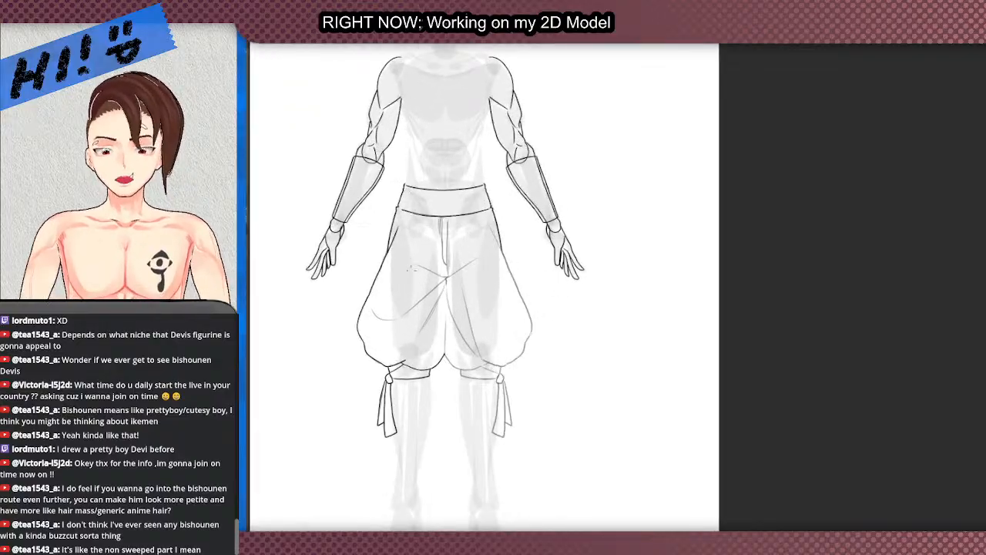
# Step: Ink the curved fly seam of the trousers from the waistband down to its hooked end
pyautogui.scroll(4, 410, 261)
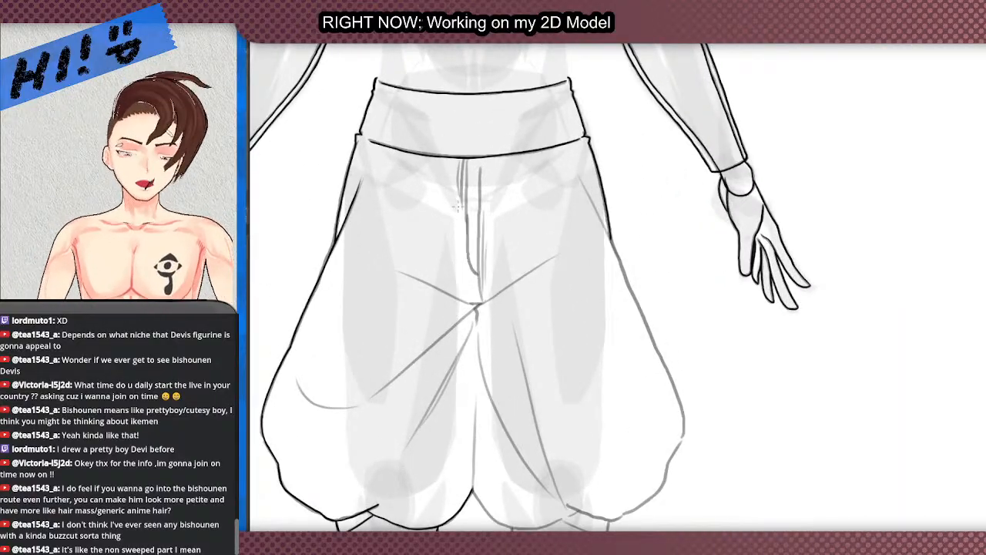
pyautogui.scroll(-3, 454, 181)
pyautogui.scroll(3, 417, 220)
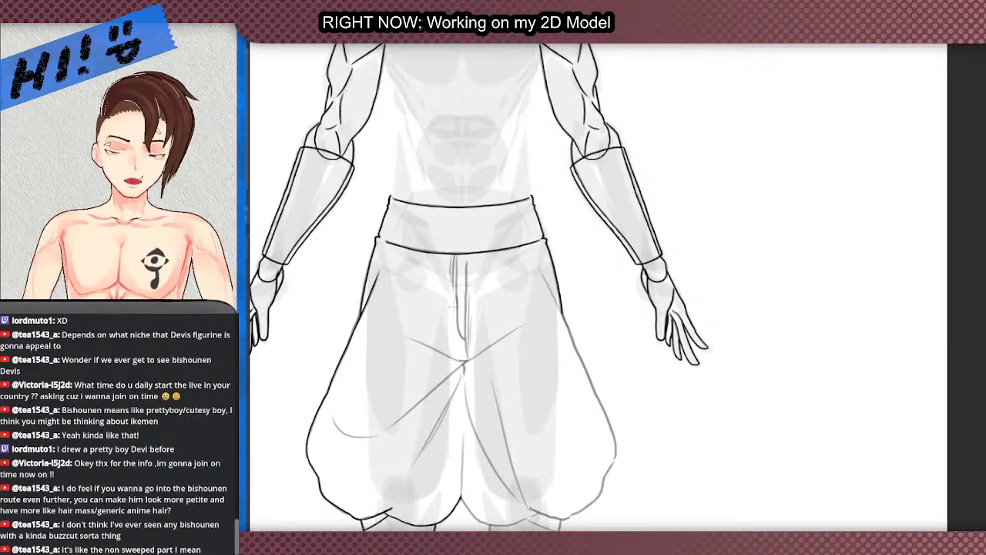
pyautogui.scroll(3, 442, 322)
pyautogui.moveTo(489, 362)
pyautogui.mouseDown()
pyautogui.moveTo(474, 317)
pyautogui.moveTo(465, 148)
pyautogui.moveTo(476, 185)
pyautogui.moveTo(479, 353)
pyautogui.moveTo(499, 412)
pyautogui.mouseUp()
pyautogui.scroll(1, 373, 65)
pyautogui.hotkey('ctrl', 'z')
pyautogui.scroll(1, 476, 158)
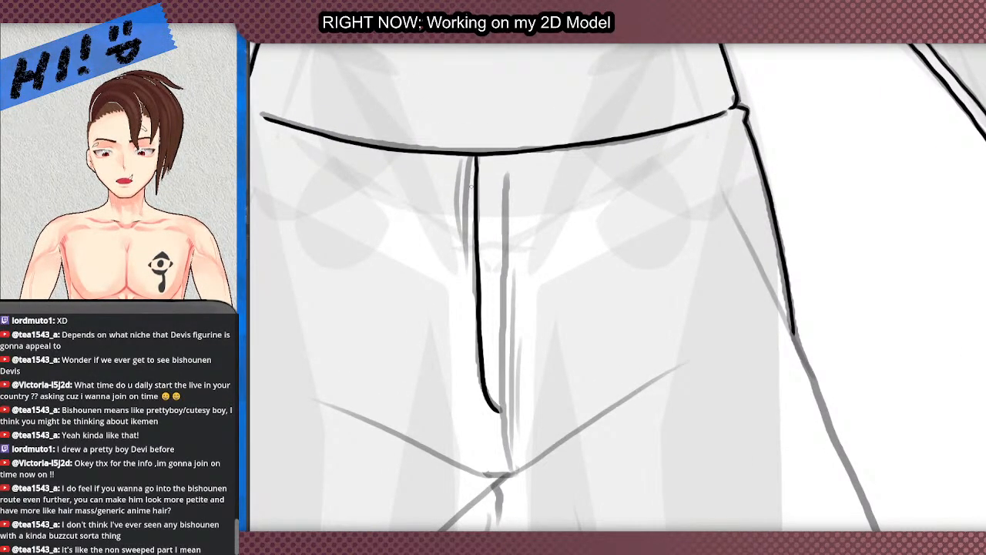
# Step: Try inking short crease strokes beside the fly and the start of the centre front line
pyautogui.moveTo(470, 154)
pyautogui.mouseDown()
pyautogui.moveTo(469, 298)
pyautogui.moveTo(462, 166)
pyautogui.moveTo(463, 248)
pyautogui.mouseUp()
pyautogui.hotkey('ctrl', 'z')
pyautogui.scroll(-5, 462, 124)
pyautogui.scroll(4, 478, 139)
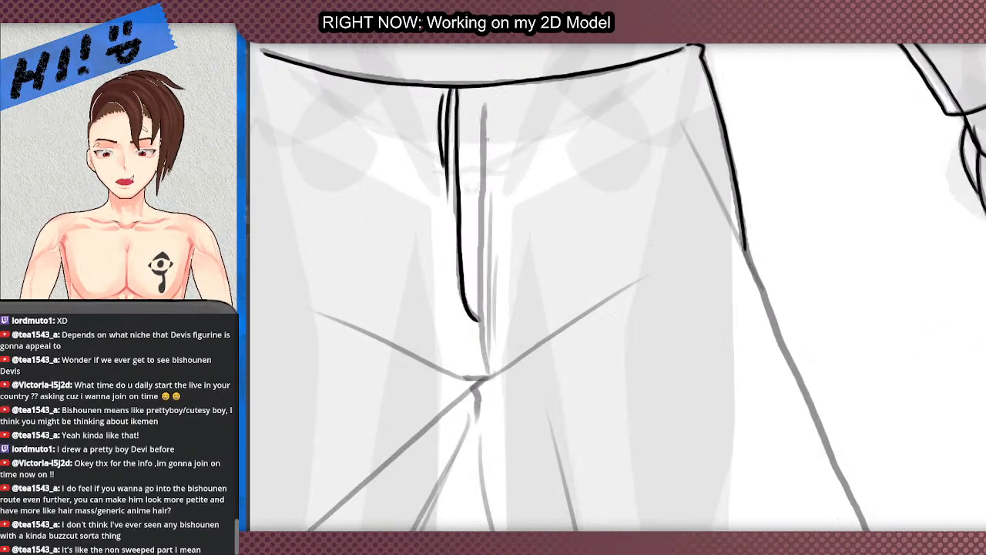
pyautogui.moveTo(485, 108); pyautogui.dragTo(485, 192)
pyautogui.scroll(-4, 485, 193)
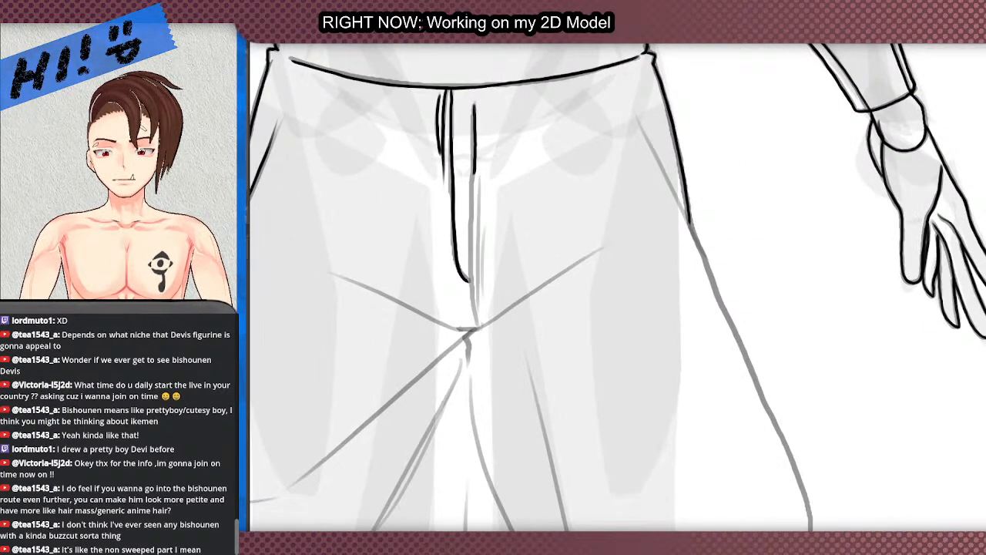
pyautogui.scroll(5, 479, 120)
pyautogui.scroll(1, 306, 47)
pyautogui.hotkey('ctrl', 'z')
pyautogui.hotkey('ctrl', 'z')
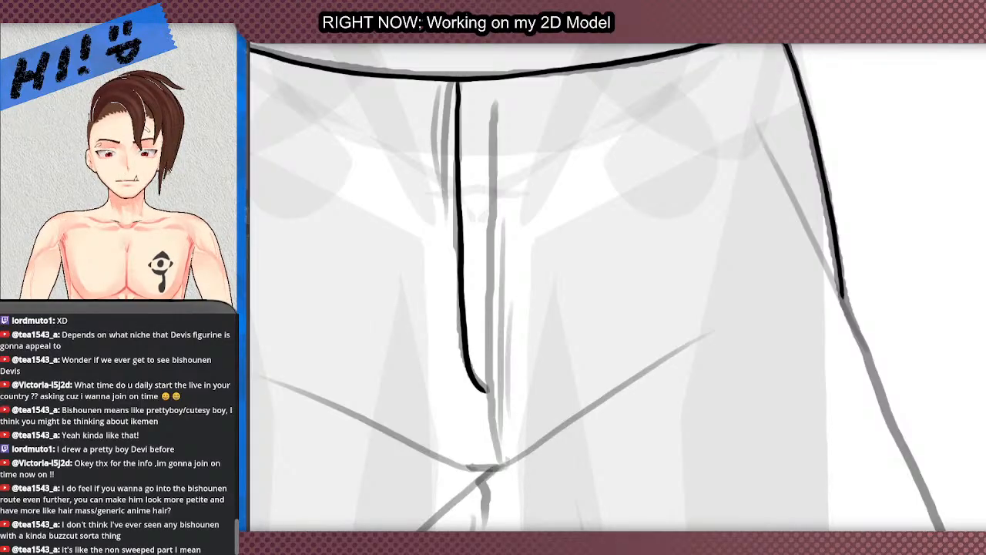
# Step: Ink the centre front seam of the trousers beside the fly, from below the waistband down to the crotch
pyautogui.scroll(-5, 428, 96)
pyautogui.scroll(2, 456, 251)
pyautogui.scroll(2, 462, 154)
pyautogui.scroll(-1, 470, 92)
pyautogui.scroll(1, 472, 72)
pyautogui.moveTo(473, 71)
pyautogui.mouseDown()
pyautogui.moveTo(472, 339)
pyautogui.moveTo(484, 391)
pyautogui.mouseUp()
pyautogui.scroll(-3, 464, 359)
pyautogui.scroll(-2, 414, 263)
# Step: Try to ink the upper crease running from the crotch across the left-hand thigh
pyautogui.scroll(5, 539, 324)
pyautogui.moveTo(568, 330)
pyautogui.mouseDown()
pyautogui.moveTo(456, 320)
pyautogui.moveTo(385, 279)
pyautogui.mouseUp()
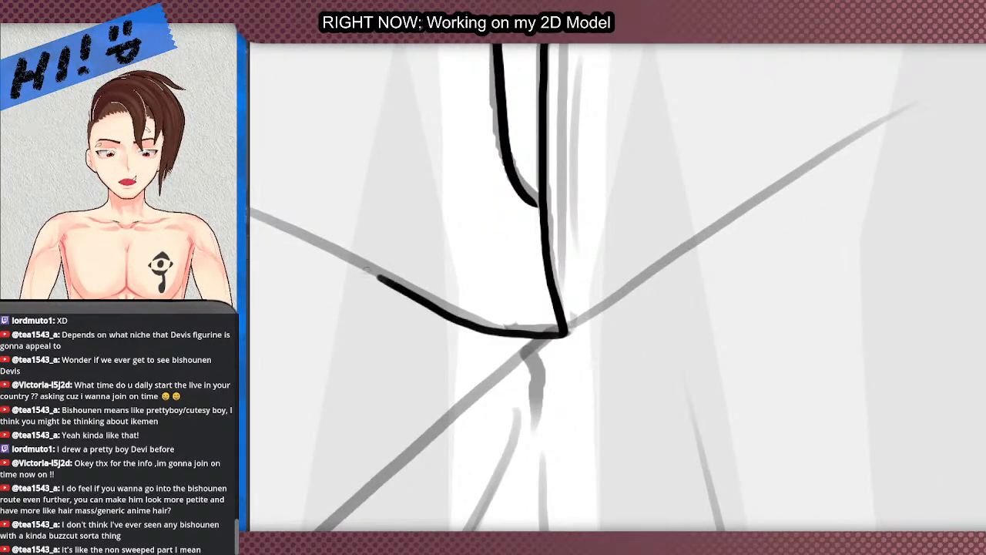
pyautogui.scroll(-4, 393, 266)
pyautogui.hotkey('ctrl', 'z')
pyautogui.scroll(1, 373, 220)
pyautogui.scroll(2, 373, 220)
pyautogui.moveTo(269, 156); pyautogui.dragTo(560, 290)
pyautogui.hotkey('ctrl', 'z')
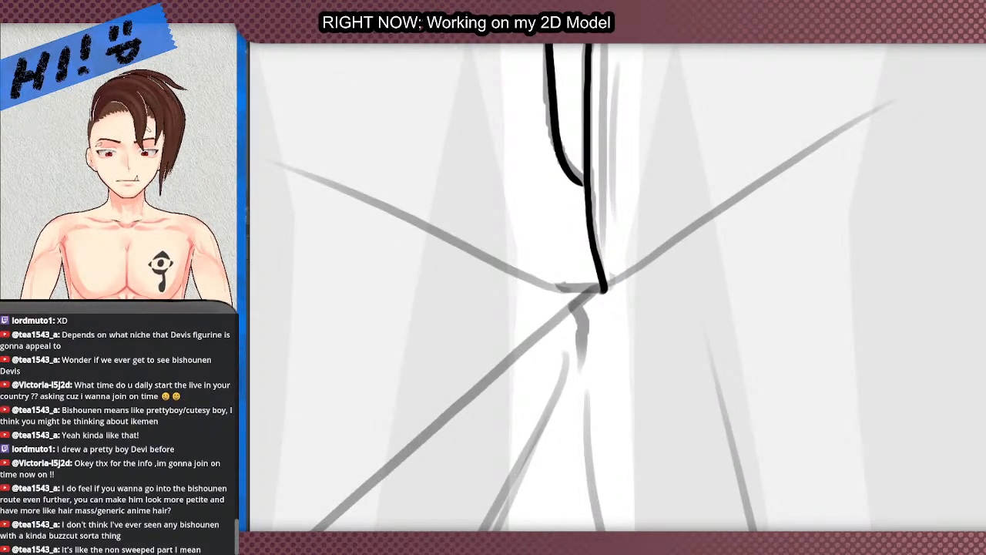
# Step: Ink the upper left-hand thigh crease from the crotch outward in one stroke, working on a rotated canvas
pyautogui.scroll(-5, 408, 235)
pyautogui.scroll(3, 525, 233)
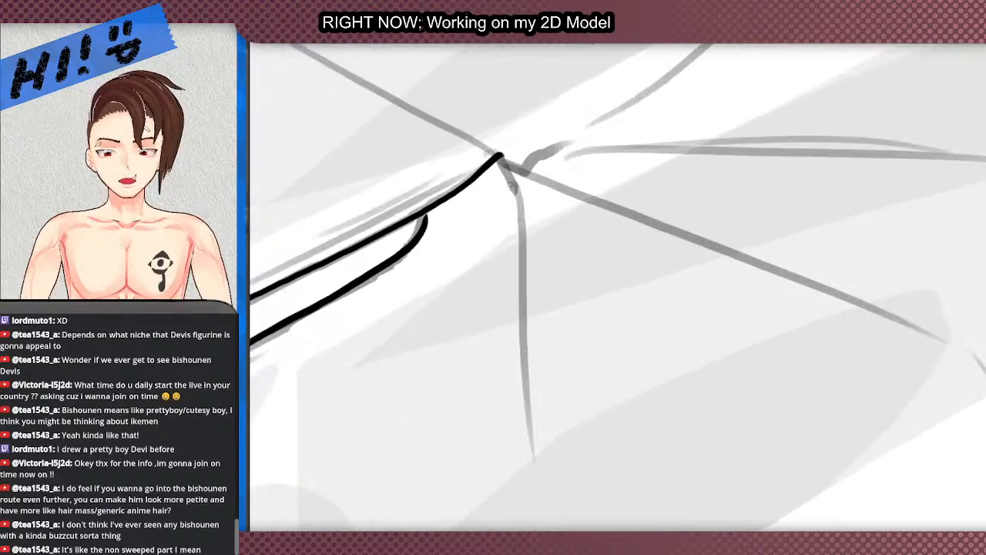
pyautogui.moveTo(500, 154)
pyautogui.mouseDown()
pyautogui.moveTo(517, 202)
pyautogui.moveTo(533, 469)
pyautogui.mouseUp()
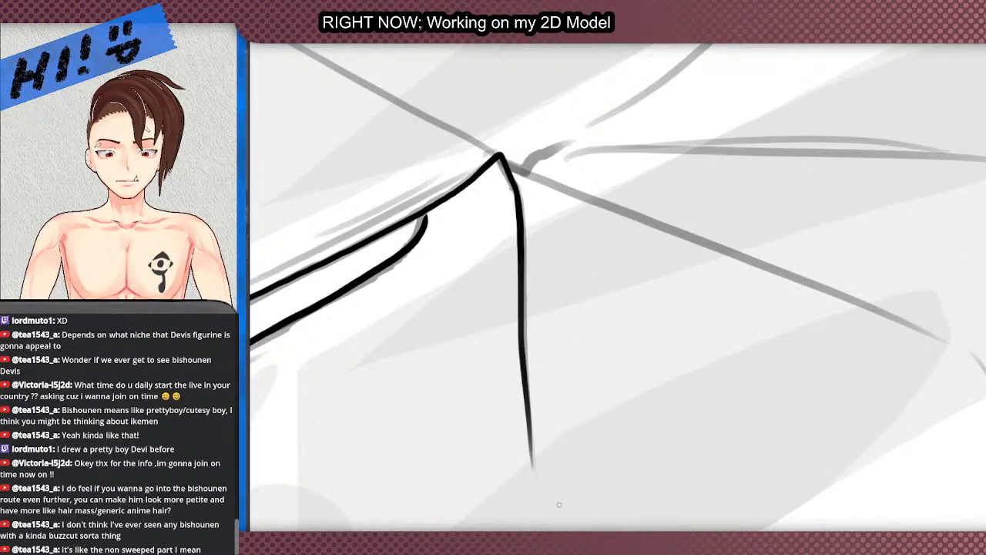
pyautogui.scroll(-2, 557, 493)
pyautogui.scroll(-6, 472, 294)
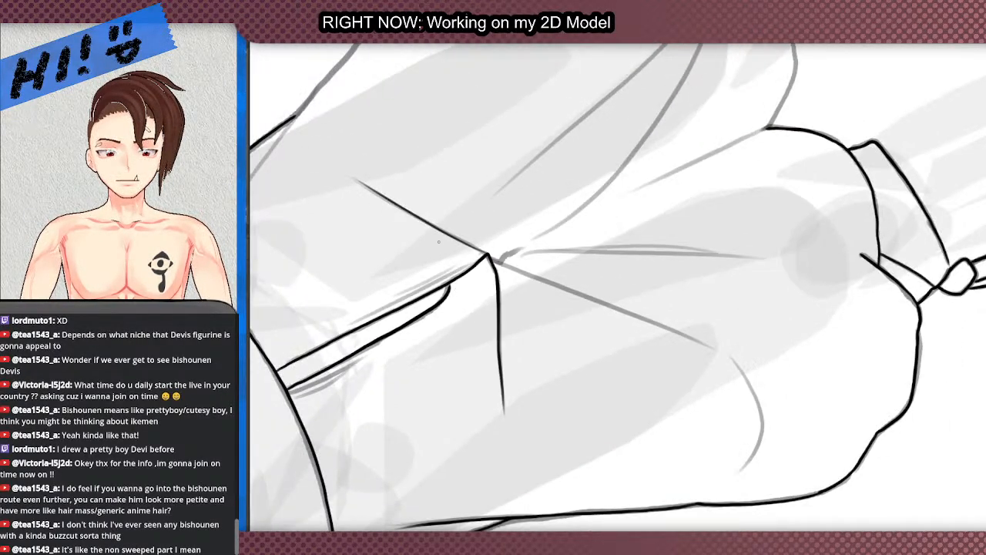
# Step: Ink the inner hem curve of the right-hand trouser leg, between the knee band and the inseam
pyautogui.scroll(5, 524, 206)
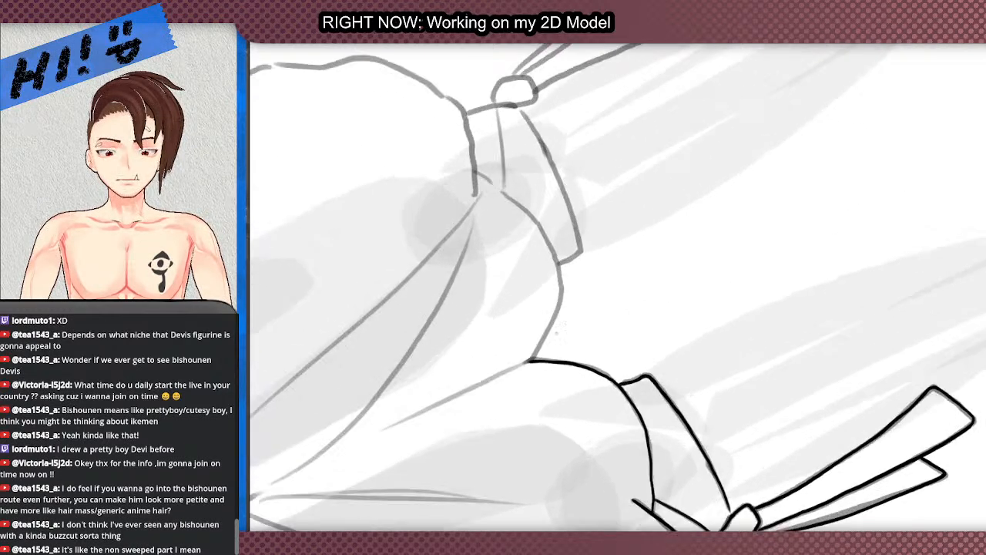
pyautogui.scroll(2, 558, 327)
pyautogui.moveTo(521, 373)
pyautogui.mouseDown()
pyautogui.moveTo(560, 297)
pyautogui.moveTo(567, 238)
pyautogui.moveTo(539, 166)
pyautogui.moveTo(445, 77)
pyautogui.moveTo(467, 97)
pyautogui.mouseUp()
pyautogui.scroll(-5, 534, 238)
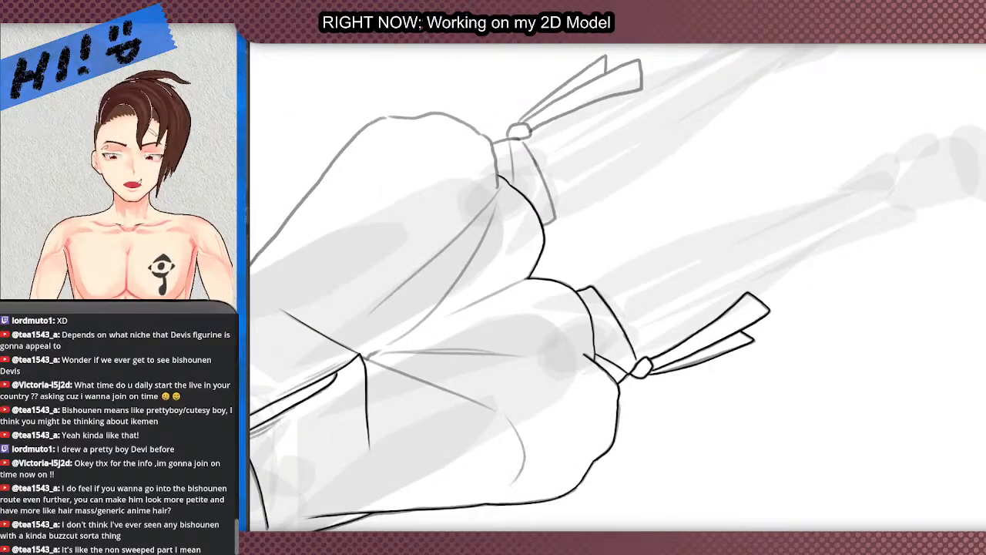
# Step: Ink the outline of the right-hand knee band, redrawing its long lower edge in one stroke down to the hem
pyautogui.scroll(3, 524, 120)
pyautogui.scroll(2, 539, 160)
pyautogui.moveTo(411, 174); pyautogui.dragTo(543, 156)
pyautogui.scroll(-2, 531, 142)
pyautogui.moveTo(503, 101)
pyautogui.mouseDown()
pyautogui.moveTo(531, 140)
pyautogui.moveTo(585, 264)
pyautogui.mouseUp()
pyautogui.hotkey('ctrl', 'z')
pyautogui.moveTo(502, 101)
pyautogui.mouseDown()
pyautogui.moveTo(549, 169)
pyautogui.moveTo(606, 297)
pyautogui.moveTo(617, 352)
pyautogui.moveTo(578, 380)
pyautogui.mouseUp()
pyautogui.scroll(-10, 488, 362)
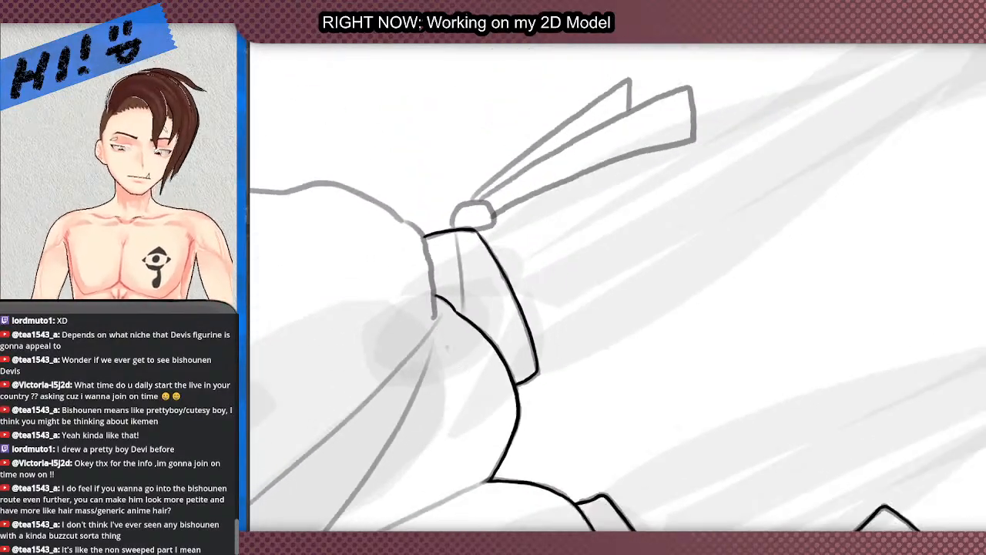
# Step: Ink the ribbon strap crossing the right-hand knee band and the small knot where it is tied
pyautogui.scroll(1, 402, 214)
pyautogui.scroll(1, 400, 212)
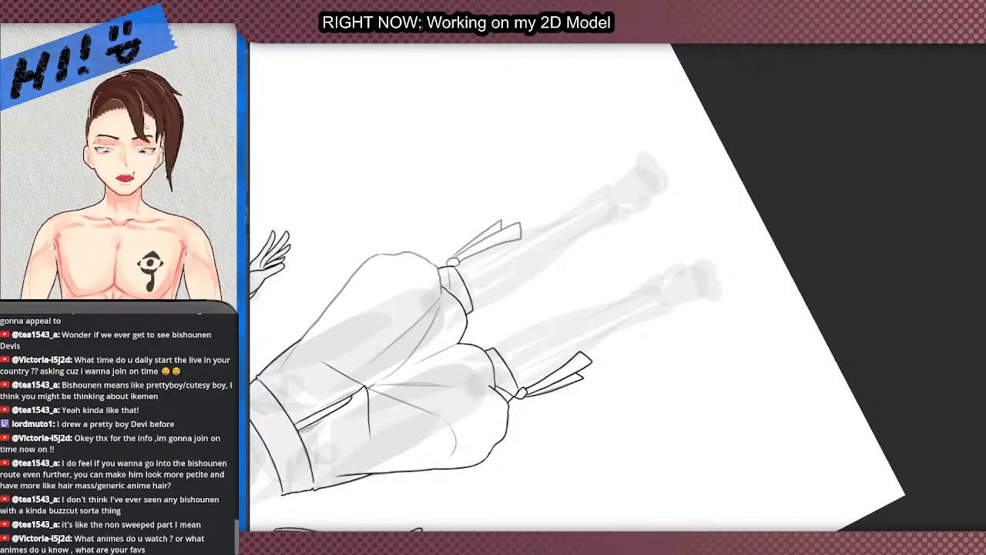
pyautogui.scroll(-3, 318, 131)
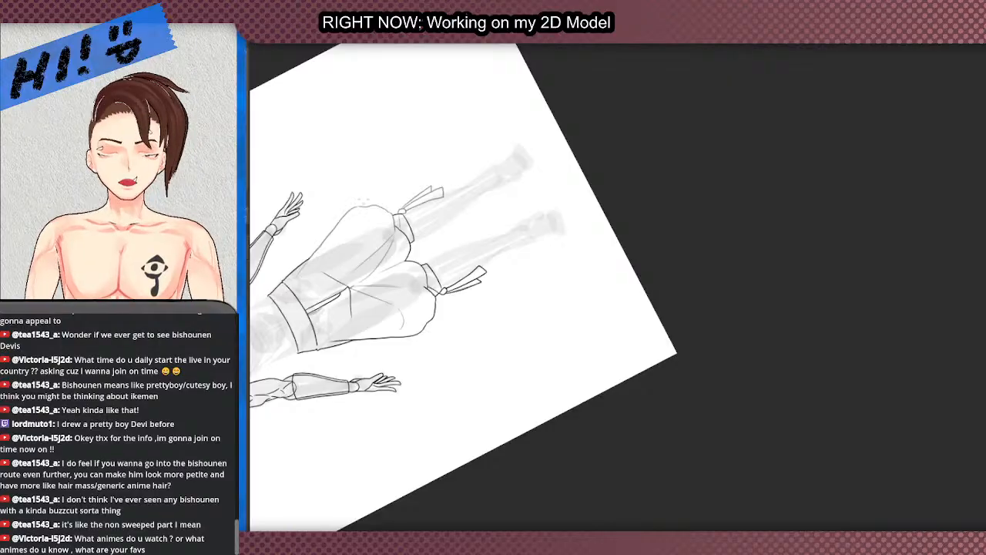
pyautogui.scroll(4, 346, 197)
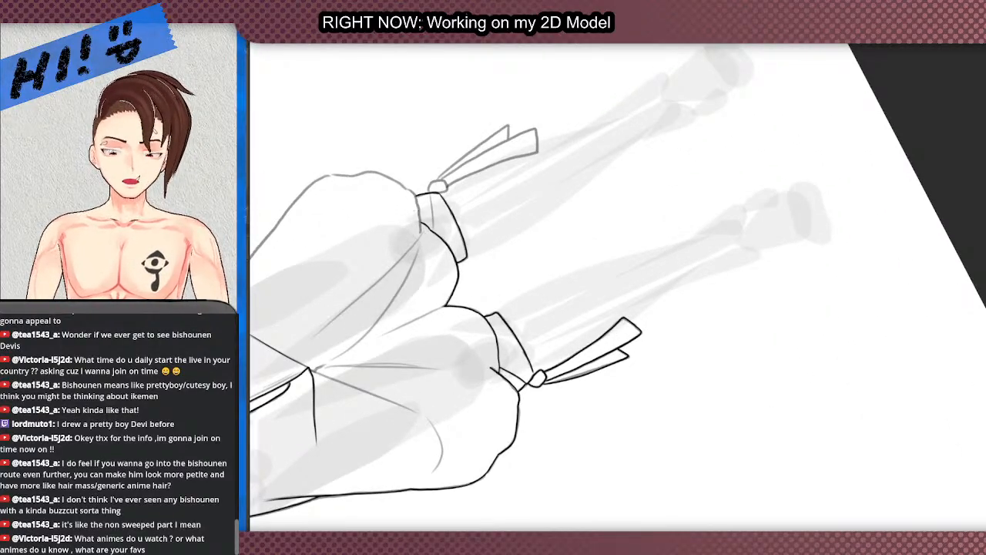
pyautogui.scroll(2, 432, 208)
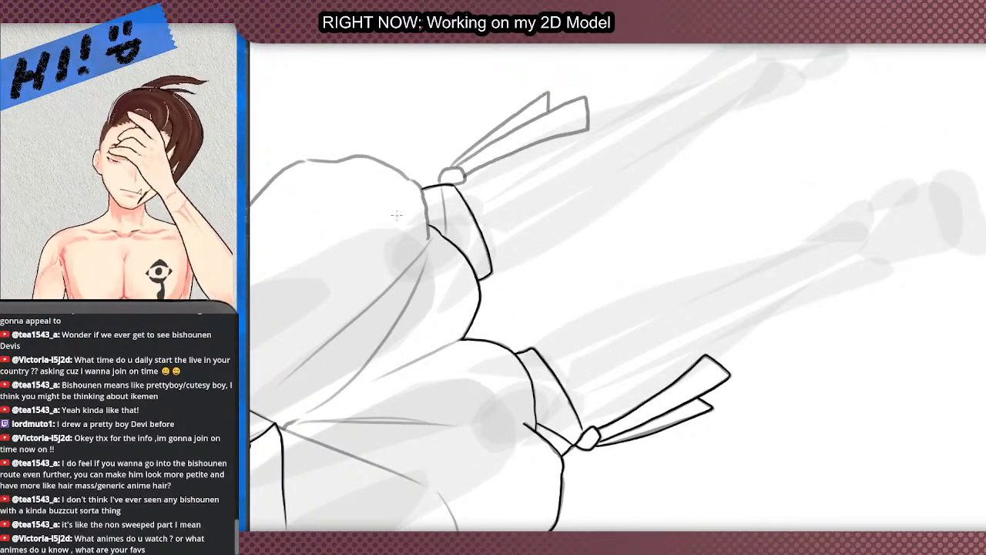
pyautogui.scroll(5, 467, 270)
pyautogui.scroll(-3, 411, 181)
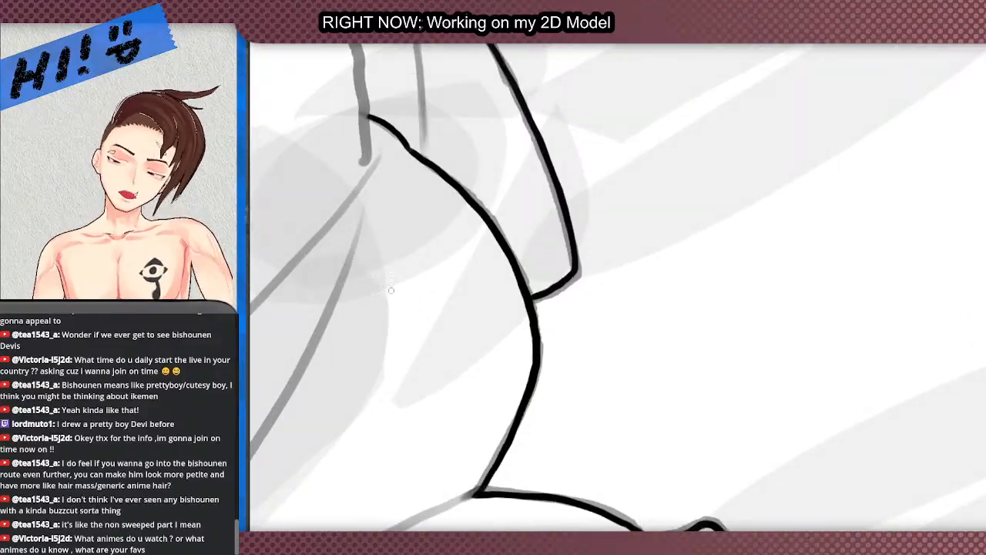
pyautogui.scroll(1, 411, 181)
pyautogui.moveTo(390, 185); pyautogui.dragTo(409, 411)
pyautogui.scroll(-2, 432, 216)
pyautogui.scroll(3, 403, 266)
pyautogui.moveTo(373, 359)
pyautogui.mouseDown()
pyautogui.moveTo(370, 318)
pyautogui.moveTo(391, 288)
pyautogui.moveTo(472, 275)
pyautogui.moveTo(504, 290)
pyautogui.moveTo(518, 327)
pyautogui.moveTo(498, 346)
pyautogui.moveTo(418, 360)
pyautogui.mouseUp()
pyautogui.scroll(-4, 419, 360)
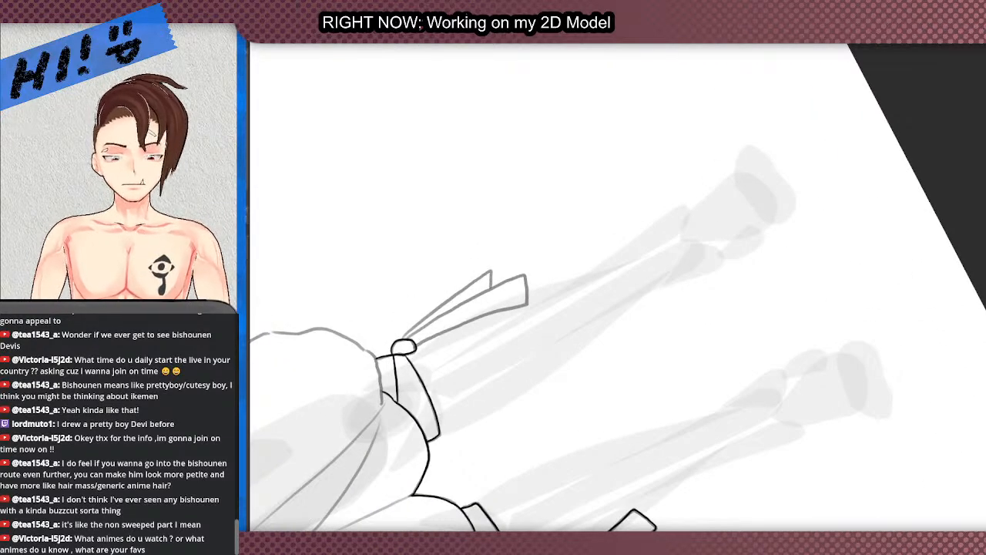
pyautogui.hotkey('ctrl', '0')
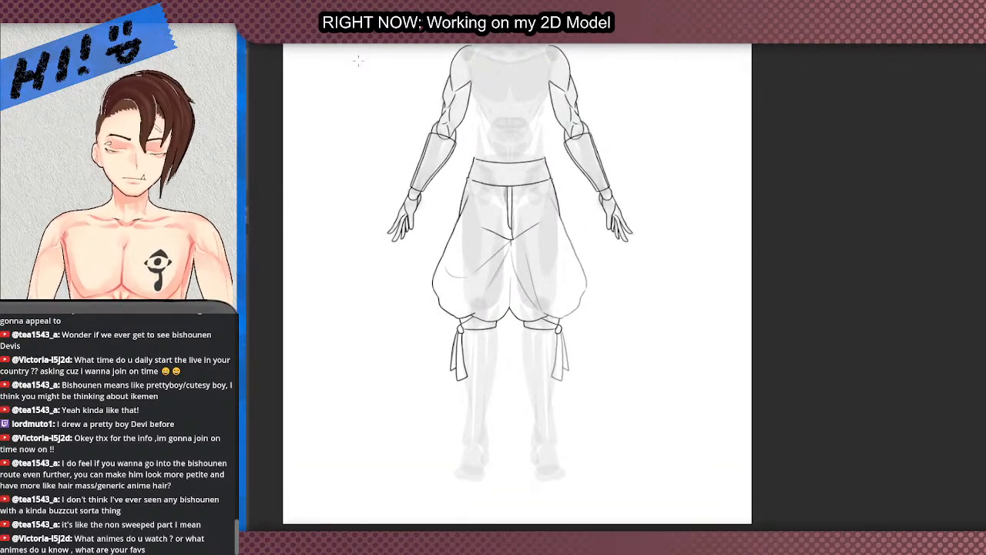
pyautogui.scroll(-2, 359, 60)
pyautogui.scroll(2, 343, 50)
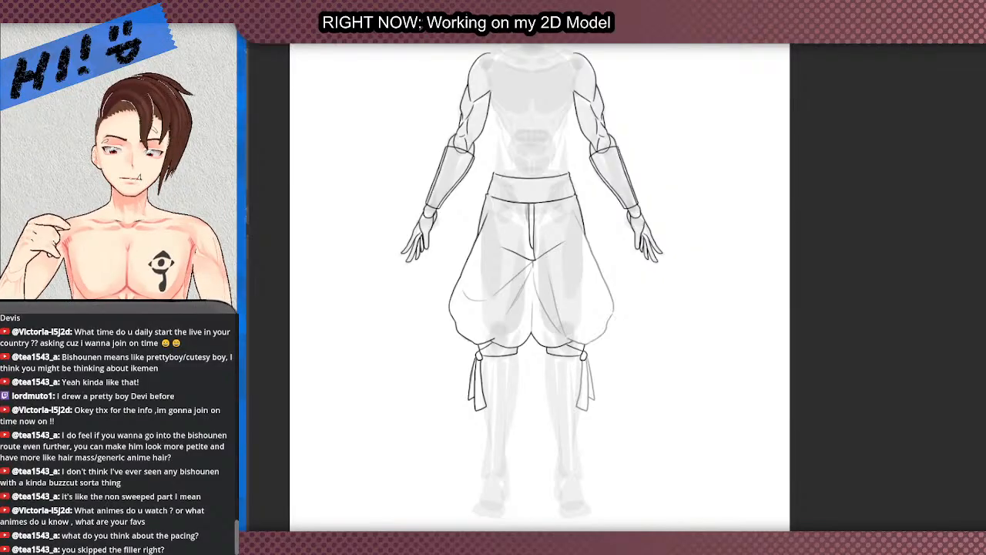
pyautogui.scroll(-3, 682, 193)
pyautogui.scroll(2, 701, 212)
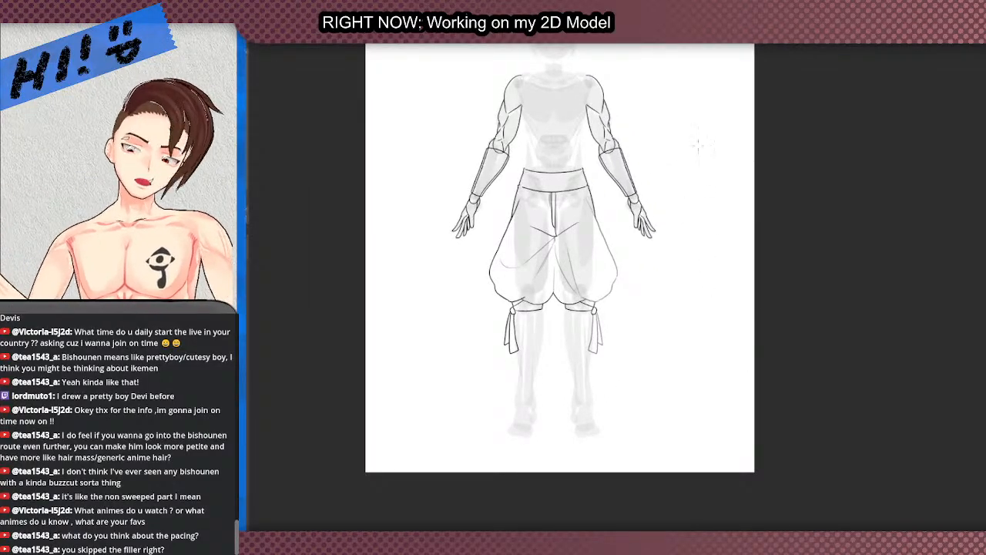
pyautogui.scroll(-2, 700, 135)
pyautogui.scroll(2, 700, 135)
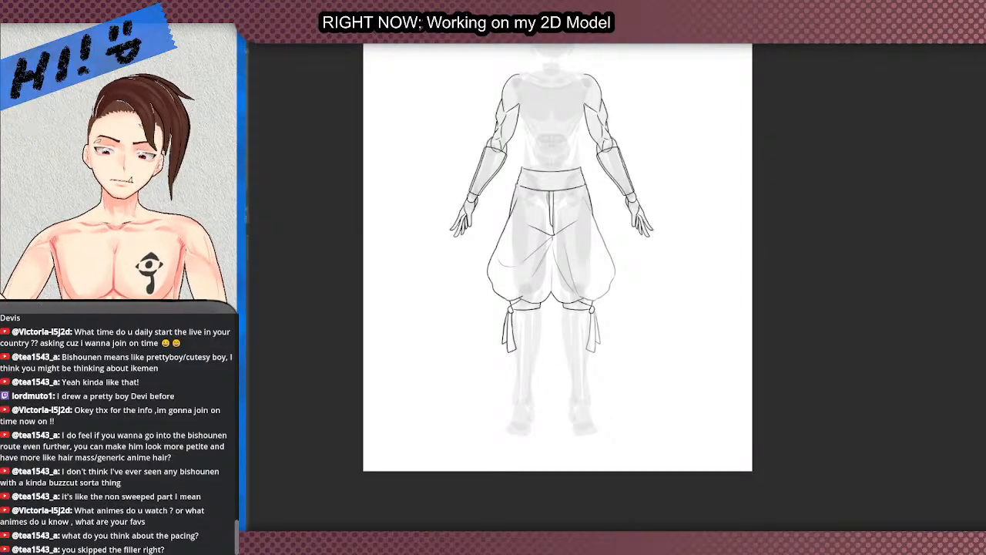
pyautogui.scroll(-2, 634, 269)
# Step: Ink the short cuff edge of the right-hand trouser leg beside the ribbon knot, replacing a first attempt
pyautogui.scroll(6, 634, 269)
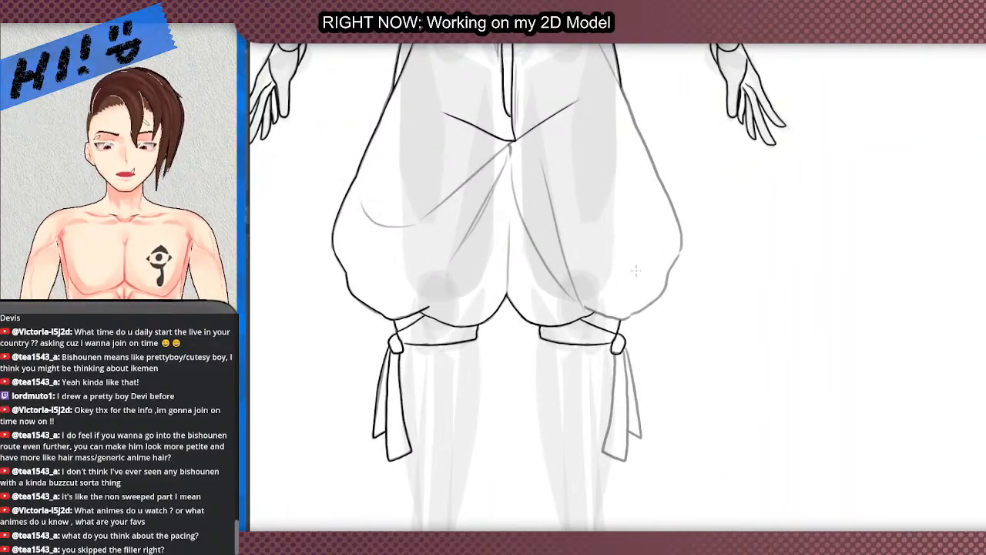
pyautogui.scroll(5, 634, 269)
pyautogui.moveTo(424, 300)
pyautogui.mouseDown()
pyautogui.moveTo(513, 338)
pyautogui.moveTo(521, 351)
pyautogui.moveTo(686, 380)
pyautogui.mouseUp()
pyautogui.hotkey('ctrl', 'z')
pyautogui.scroll(-4, 426, 228)
pyautogui.scroll(3, 573, 304)
pyautogui.moveTo(542, 394)
pyautogui.mouseDown()
pyautogui.moveTo(539, 402)
pyautogui.moveTo(565, 253)
pyautogui.moveTo(541, 222)
pyautogui.mouseUp()
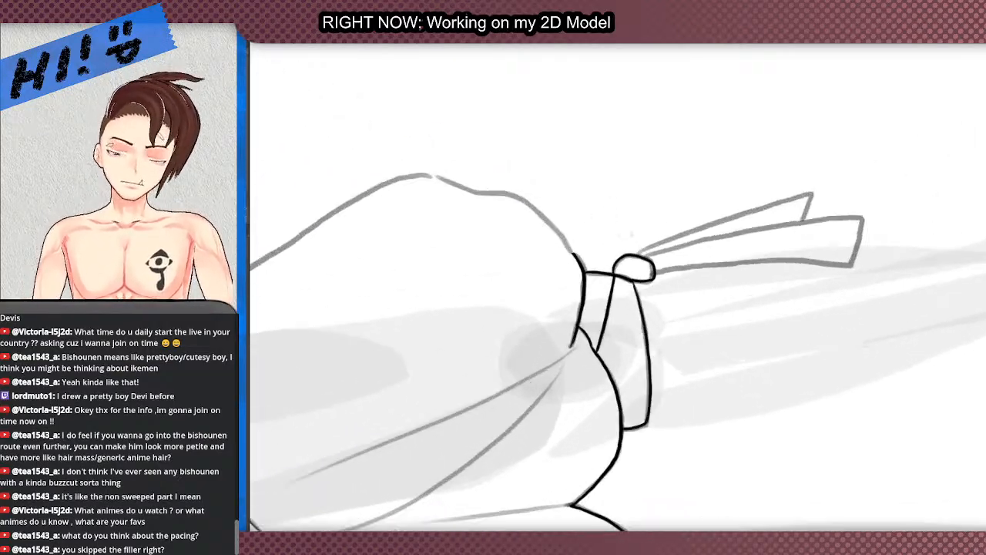
# Step: Ink the outer contour of the right-hand trouser leg between the knee cuff and the waistband
pyautogui.scroll(4, 616, 243)
pyautogui.moveTo(540, 264); pyautogui.dragTo(473, 179)
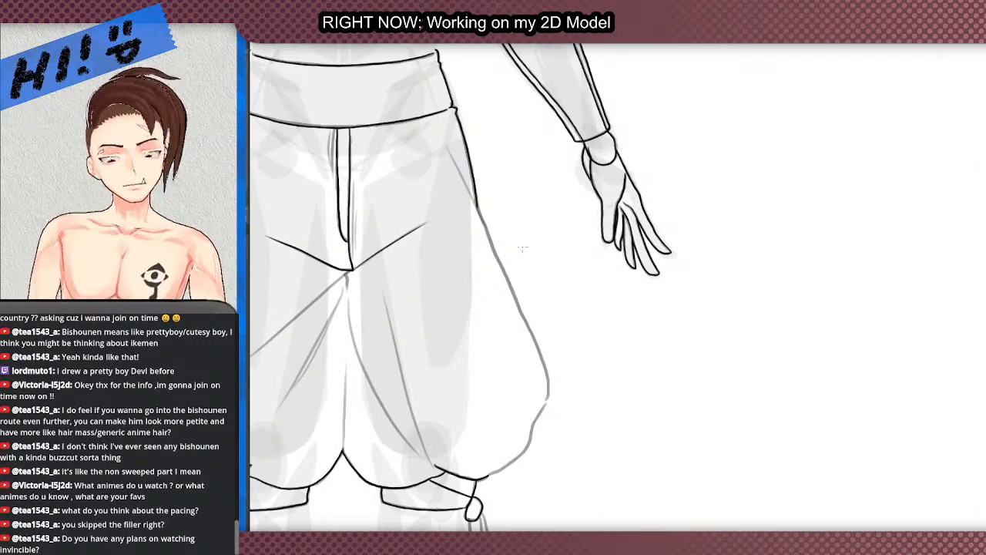
pyautogui.moveTo(501, 487)
pyautogui.mouseDown()
pyautogui.moveTo(527, 465)
pyautogui.moveTo(551, 370)
pyautogui.moveTo(428, 79)
pyautogui.mouseUp()
pyautogui.scroll(-5, 467, 308)
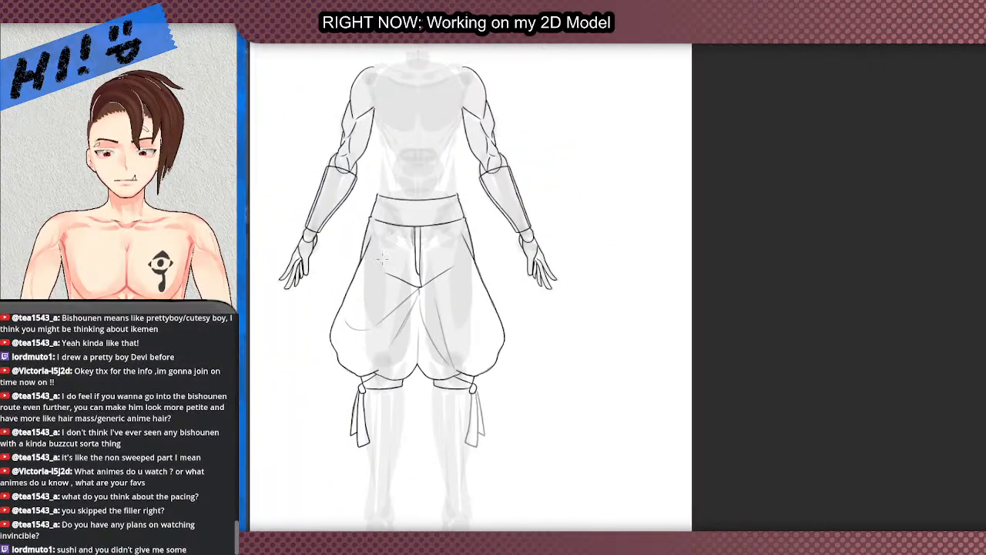
# Step: Ink the inseam rising between the two trouser legs and the short wavy crease just below the crotch
pyautogui.scroll(5, 470, 315)
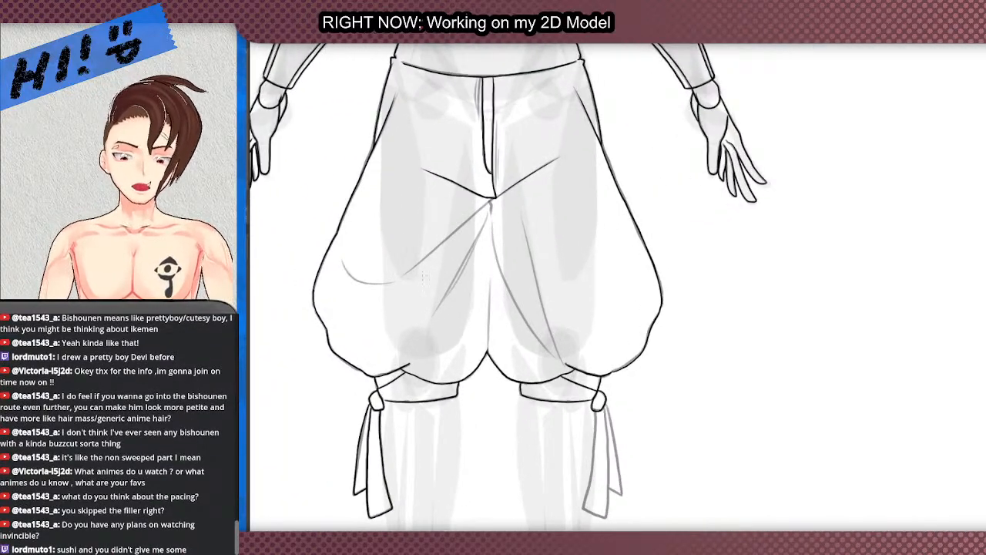
pyautogui.scroll(3, 470, 314)
pyautogui.moveTo(504, 392); pyautogui.dragTo(508, 332)
pyautogui.hotkey('ctrl', 'z')
pyautogui.moveTo(504, 395); pyautogui.dragTo(507, 261)
pyautogui.scroll(-3, 486, 358)
pyautogui.scroll(4, 500, 234)
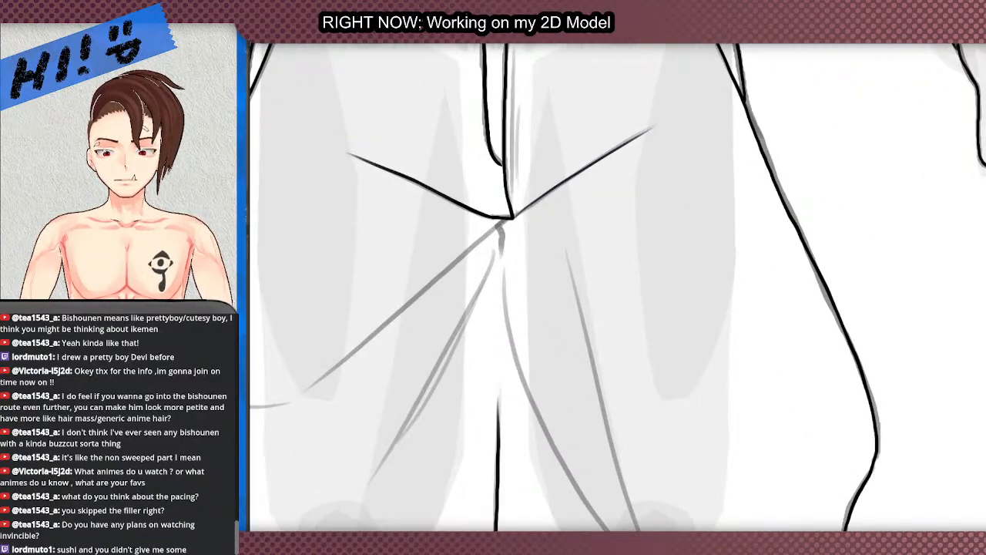
pyautogui.moveTo(507, 218)
pyautogui.mouseDown()
pyautogui.moveTo(498, 229)
pyautogui.moveTo(502, 265)
pyautogui.mouseUp()
pyautogui.scroll(-3, 498, 279)
# Step: Ink the two long creases on the right-hand trouser leg that converge at the knee cuff
pyautogui.scroll(3, 542, 382)
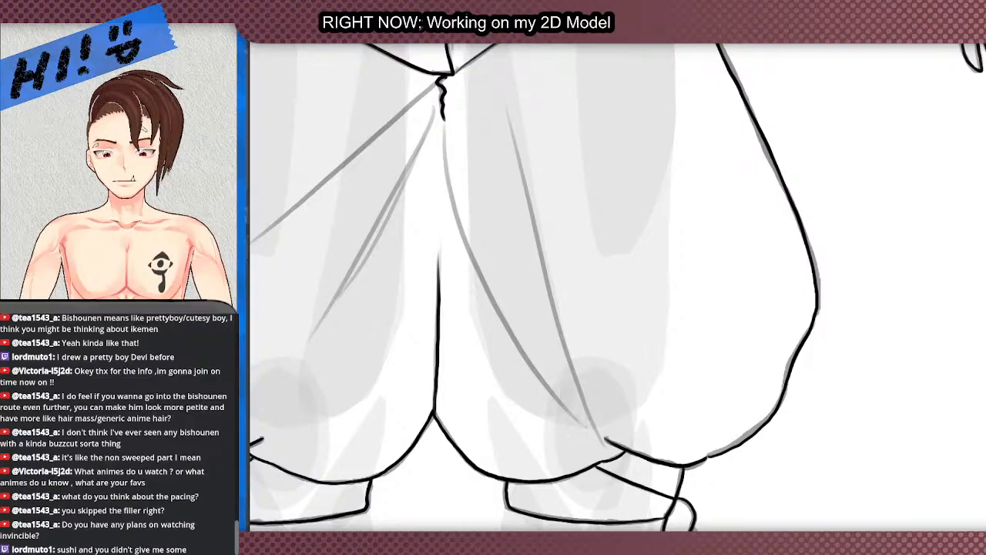
pyautogui.moveTo(580, 424)
pyautogui.mouseDown()
pyautogui.moveTo(530, 362)
pyautogui.moveTo(472, 254)
pyautogui.moveTo(444, 139)
pyautogui.mouseUp()
pyautogui.moveTo(600, 437)
pyautogui.mouseDown()
pyautogui.moveTo(519, 151)
pyautogui.moveTo(564, 164)
pyautogui.moveTo(450, 378)
pyautogui.moveTo(416, 421)
pyautogui.mouseUp()
pyautogui.scroll(-4, 493, 239)
# Step: Ink the pair of inner creases running from the crotch down the left-hand trouser leg
pyautogui.scroll(4, 422, 265)
pyautogui.moveTo(546, 211); pyautogui.dragTo(475, 343)
pyautogui.scroll(-5, 478, 294)
pyautogui.scroll(4, 393, 434)
pyautogui.moveTo(494, 382); pyautogui.dragTo(602, 110)
pyautogui.scroll(-4, 428, 346)
pyautogui.scroll(6, 476, 247)
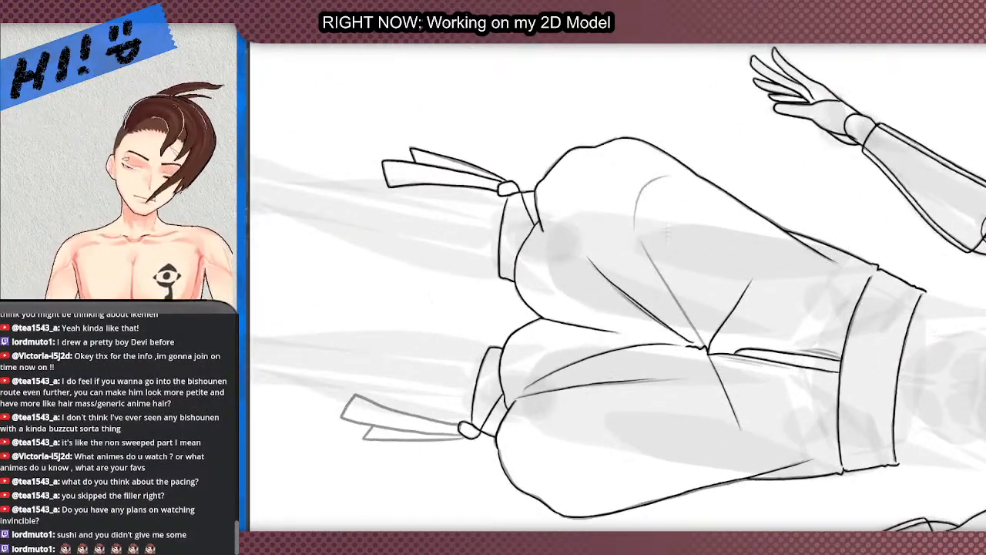
# Step: Ink the long diagonal crease and the curved fold across the left-hand trouser leg, working on a rotated canvas
pyautogui.scroll(-3, 813, 351)
pyautogui.scroll(3, 814, 351)
pyautogui.scroll(-2, 786, 305)
pyautogui.scroll(4, 773, 329)
pyautogui.scroll(-2, 571, 402)
pyautogui.scroll(2, 571, 401)
pyautogui.moveTo(590, 461); pyautogui.dragTo(419, 161)
pyautogui.scroll(-2, 492, 403)
pyautogui.scroll(3, 472, 247)
pyautogui.moveTo(395, 341)
pyautogui.mouseDown()
pyautogui.moveTo(412, 244)
pyautogui.moveTo(470, 202)
pyautogui.moveTo(505, 197)
pyautogui.mouseUp()
pyautogui.scroll(-2, 511, 275)
# Step: Ink the two hanging ribbon tails below the knot on the right-hand knee band
pyautogui.scroll(-4, 512, 274)
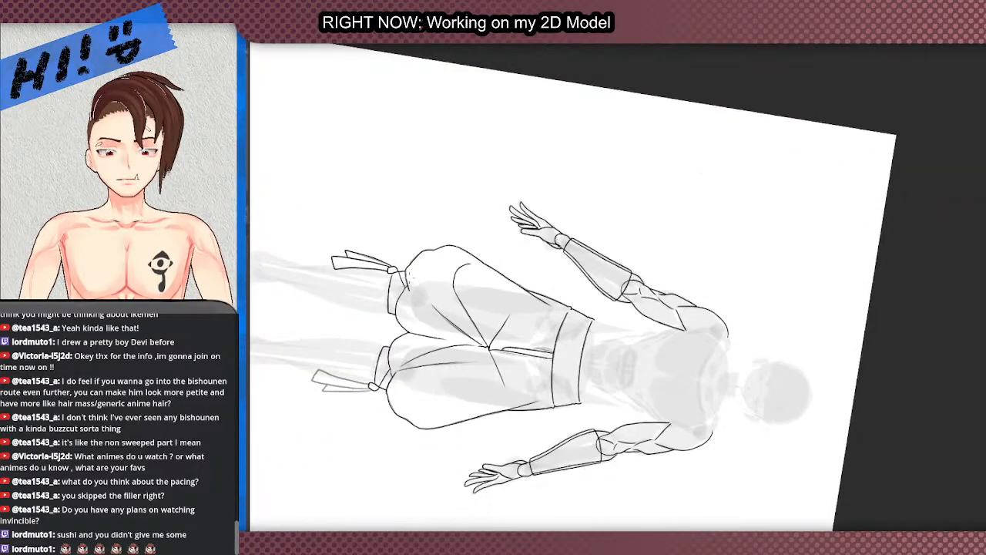
pyautogui.scroll(5, 391, 333)
pyautogui.scroll(2, 386, 425)
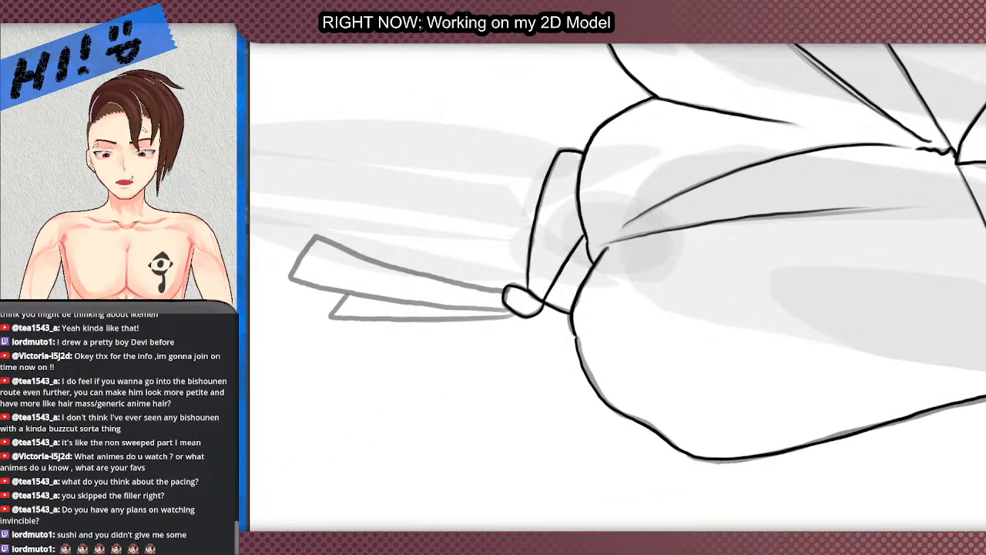
pyautogui.press('Home')
pyautogui.scroll(-5, 462, 324)
pyautogui.scroll(6, 551, 428)
pyautogui.moveTo(485, 209)
pyautogui.mouseDown()
pyautogui.moveTo(458, 448)
pyautogui.moveTo(512, 466)
pyautogui.moveTo(507, 197)
pyautogui.moveTo(547, 411)
pyautogui.moveTo(518, 395)
pyautogui.mouseUp()
# Step: Show the line art of the waist wrap, front cloth panels and curved side tails over the inked trousers
pyautogui.hotkey('ctrl', '-')
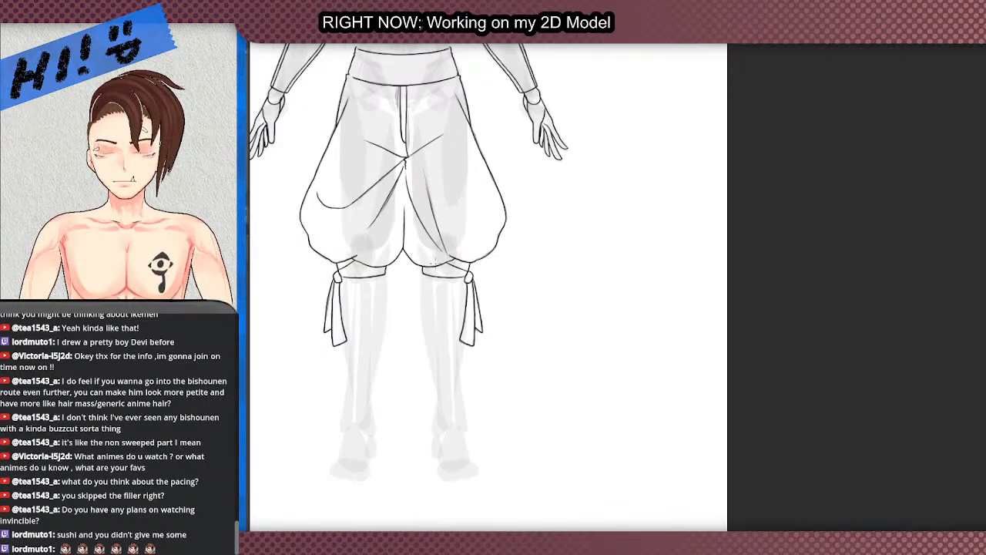
pyautogui.hotkey('ctrl', '-')
pyautogui.scroll(-3, 428, 329)
pyautogui.scroll(4, 370, 117)
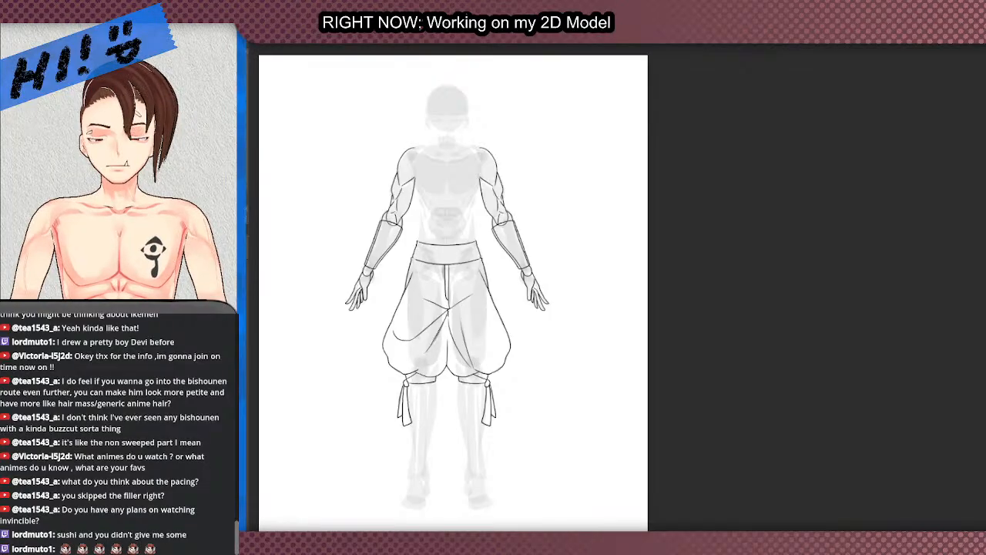
pyautogui.scroll(-4, 482, 239)
pyautogui.scroll(6, 380, 291)
pyautogui.scroll(-2, 517, 238)
pyautogui.scroll(3, 547, 277)
pyautogui.scroll(-1, 547, 277)
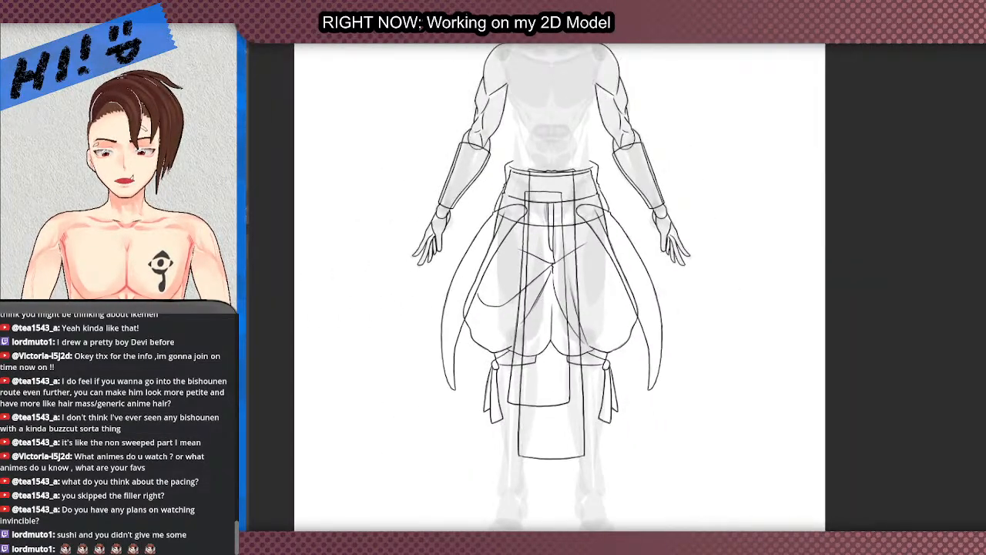
pyautogui.scroll(-3, 682, 303)
pyautogui.scroll(2, 626, 277)
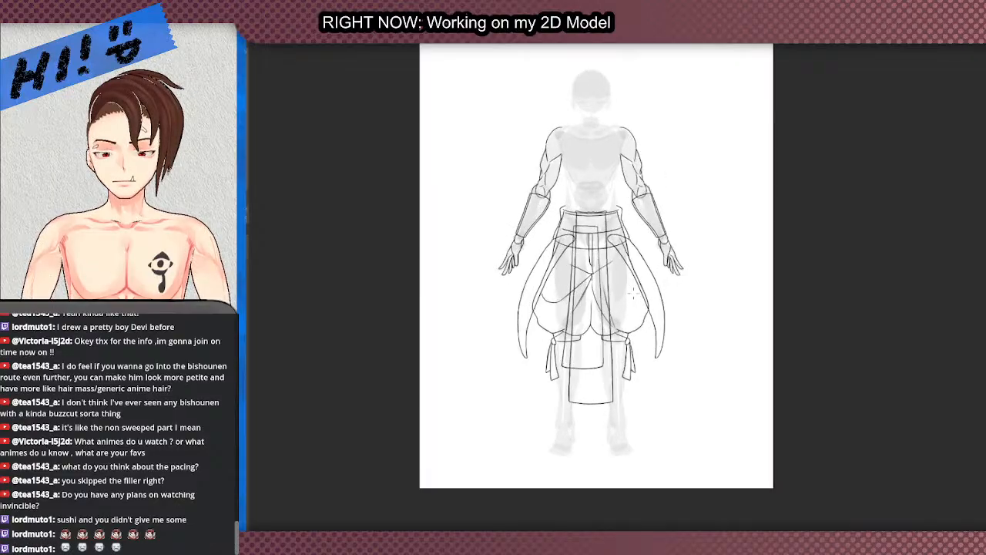
# Step: Bring up the sketch outlines of the lower legs and feet beneath the clothing
pyautogui.scroll(1, 585, 277)
pyautogui.hotkey('ctrl', 'z')
pyautogui.hotkey('ctrl', 'y')
pyautogui.hotkey('ctrl', 'z')
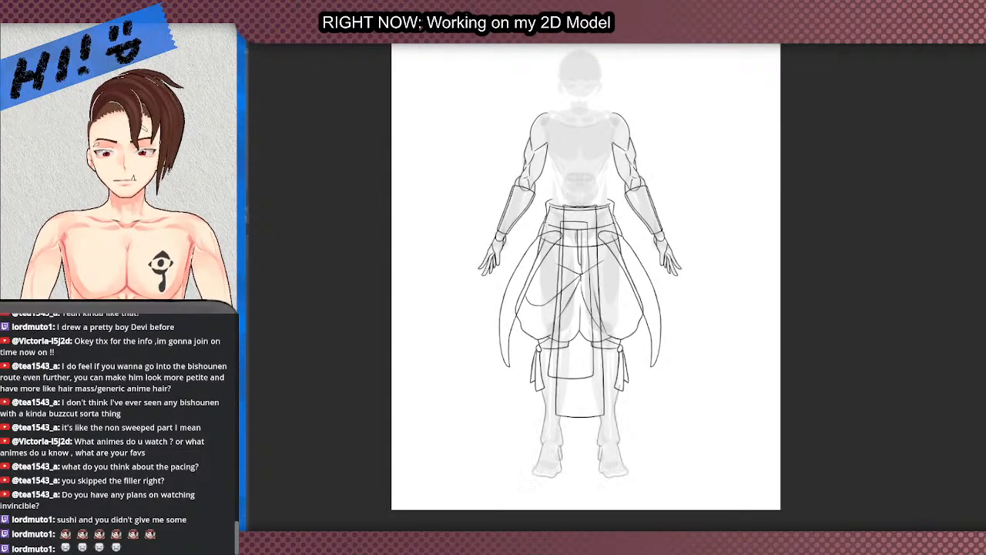
# Step: Ink the outer and inner contours of the left-hand lower leg, from the clothing down to the ankle
pyautogui.scroll(3, 727, 436)
pyautogui.scroll(-2, 683, 414)
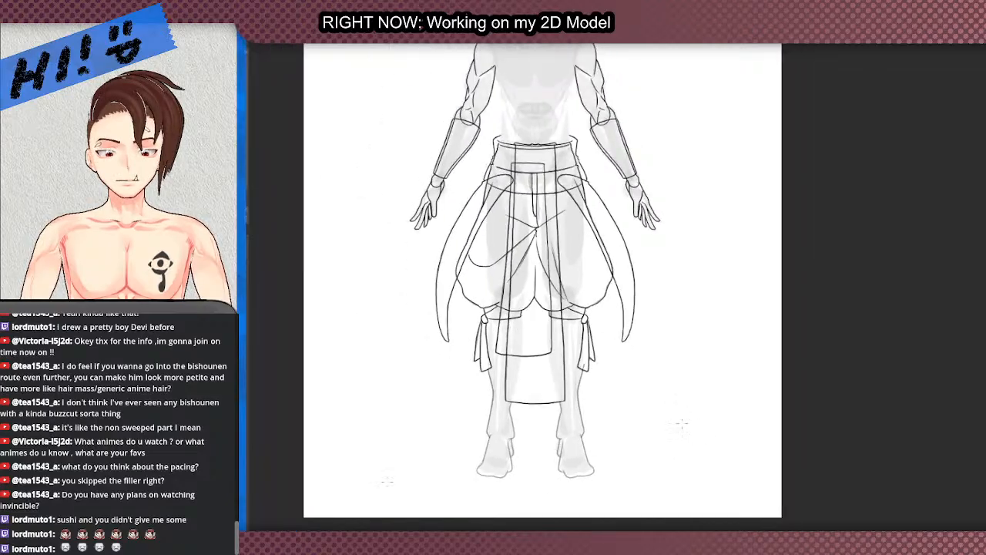
pyautogui.scroll(4, 571, 436)
pyautogui.scroll(3, 567, 435)
pyautogui.scroll(-3, 539, 324)
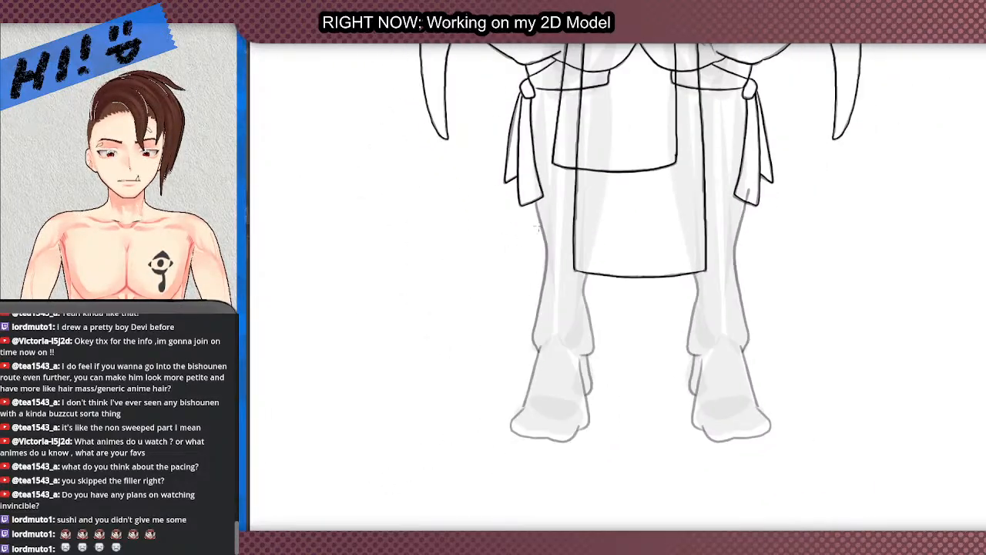
pyautogui.scroll(1, 532, 230)
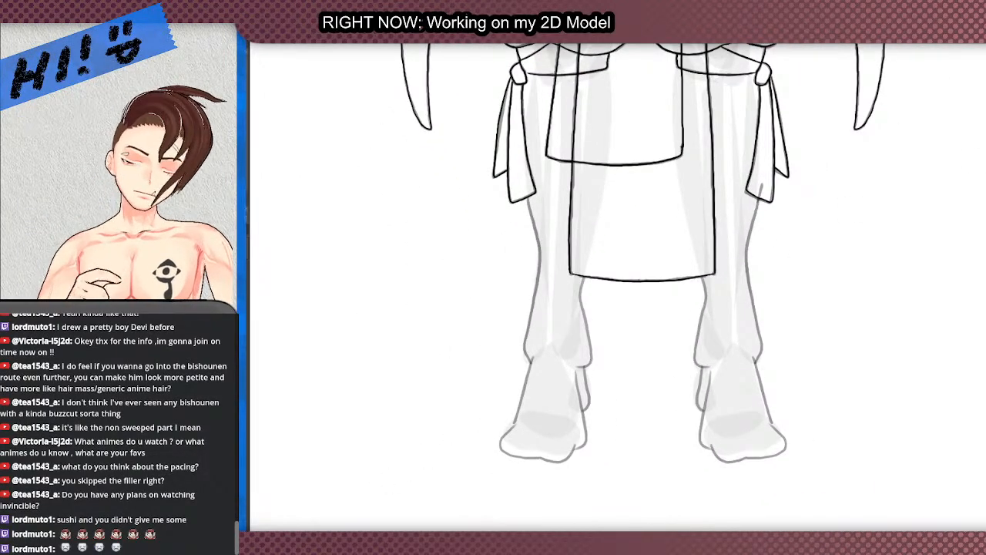
pyautogui.scroll(3, 677, 278)
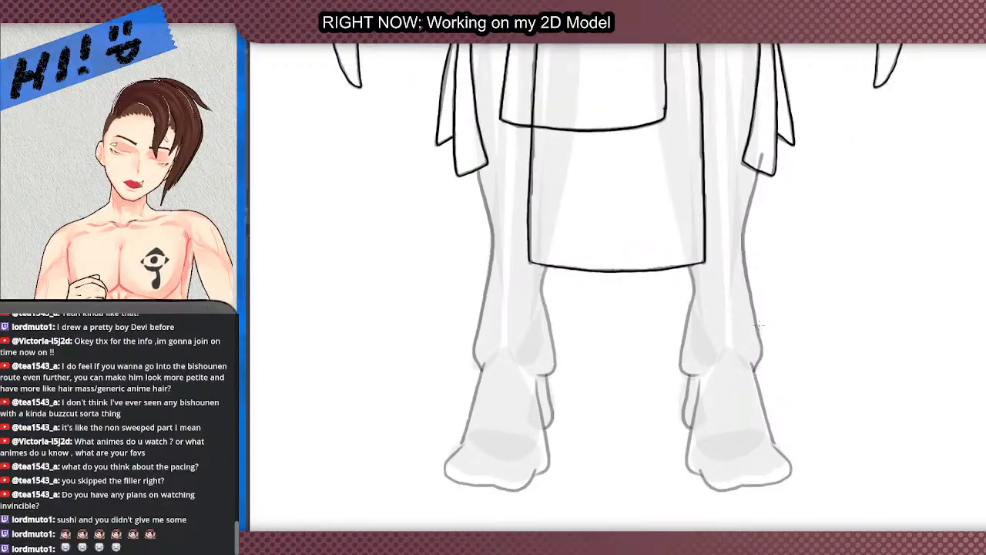
pyautogui.moveTo(411, 123)
pyautogui.mouseDown()
pyautogui.moveTo(432, 214)
pyautogui.moveTo(410, 390)
pyautogui.moveTo(417, 421)
pyautogui.mouseUp()
pyautogui.scroll(-1, 439, 226)
pyautogui.scroll(2, 485, 255)
pyautogui.moveTo(485, 251)
pyautogui.mouseDown()
pyautogui.moveTo(477, 319)
pyautogui.moveTo(502, 429)
pyautogui.moveTo(490, 450)
pyautogui.mouseUp()
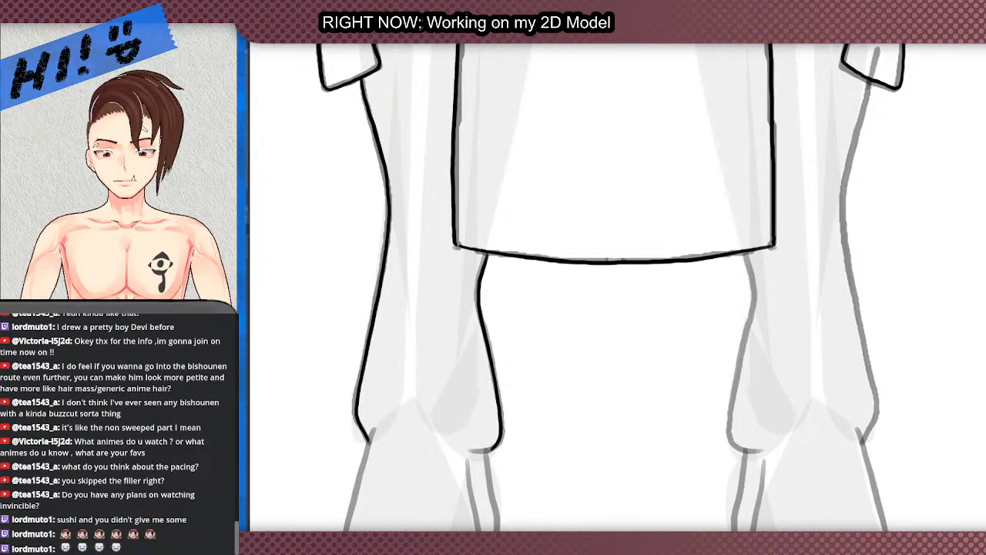
pyautogui.scroll(-2, 416, 231)
# Step: Ink the outlines of the foot and heel below the left-hand lower leg
pyautogui.scroll(2, 401, 216)
pyautogui.moveTo(396, 206)
pyautogui.mouseDown()
pyautogui.moveTo(352, 378)
pyautogui.moveTo(310, 424)
pyautogui.moveTo(312, 455)
pyautogui.moveTo(329, 467)
pyautogui.moveTo(456, 487)
pyautogui.moveTo(496, 468)
pyautogui.moveTo(532, 391)
pyautogui.moveTo(509, 248)
pyautogui.mouseUp()
pyautogui.moveTo(530, 349)
pyautogui.mouseDown()
pyautogui.moveTo(545, 333)
pyautogui.moveTo(532, 236)
pyautogui.mouseUp()
pyautogui.scroll(-7, 497, 385)
# Step: Ink the inner contour of the right-hand lower leg, from the front panel's hem down around the ankle
pyautogui.scroll(8, 486, 407)
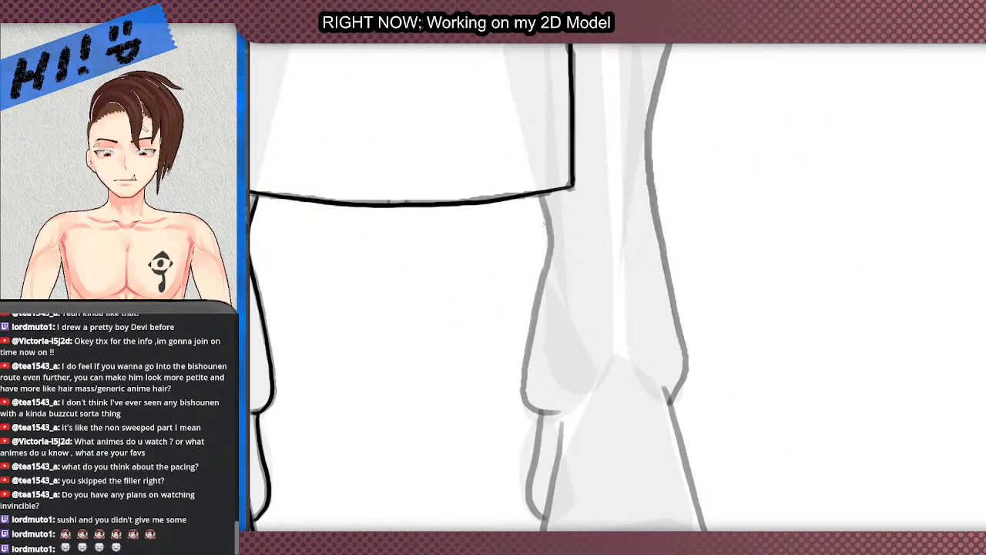
pyautogui.moveTo(539, 194)
pyautogui.mouseDown()
pyautogui.moveTo(551, 238)
pyautogui.moveTo(525, 354)
pyautogui.moveTo(546, 412)
pyautogui.mouseUp()
pyautogui.scroll(-6, 548, 411)
pyautogui.scroll(6, 523, 284)
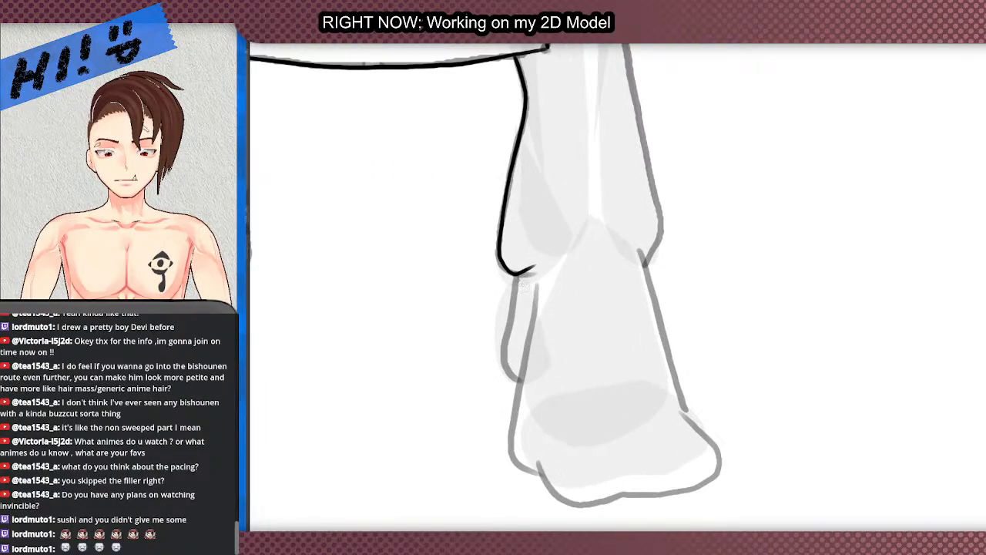
pyautogui.moveTo(515, 280)
pyautogui.mouseDown()
pyautogui.moveTo(504, 362)
pyautogui.moveTo(515, 382)
pyautogui.moveTo(534, 316)
pyautogui.moveTo(514, 443)
pyautogui.moveTo(536, 475)
pyautogui.mouseUp()
pyautogui.scroll(-4, 584, 398)
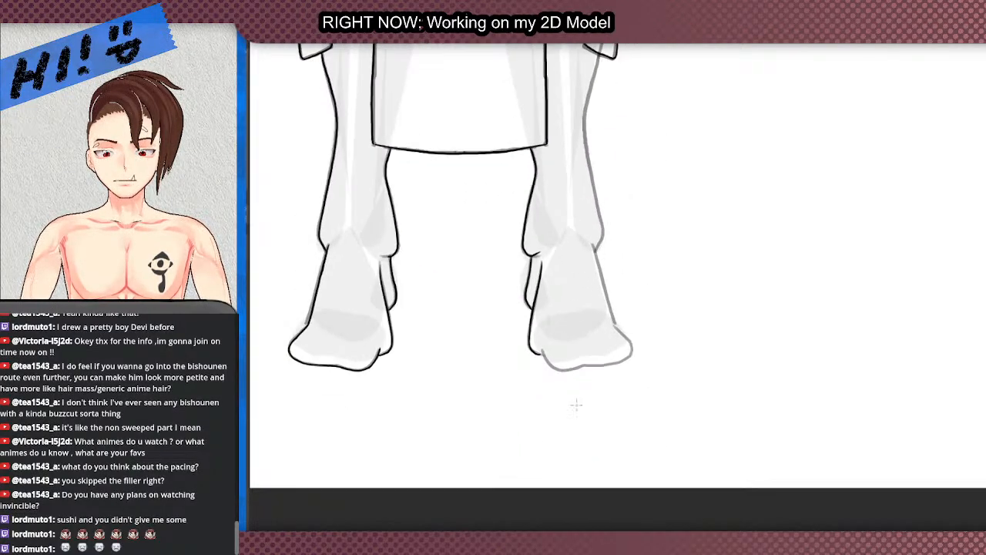
pyautogui.scroll(2, 584, 399)
pyautogui.hotkey('ctrl', 'z')
pyautogui.hotkey('ctrl', 'z')
pyautogui.scroll(3, 497, 200)
pyautogui.hotkey('ctrl', 'z')
pyautogui.scroll(-5, 501, 200)
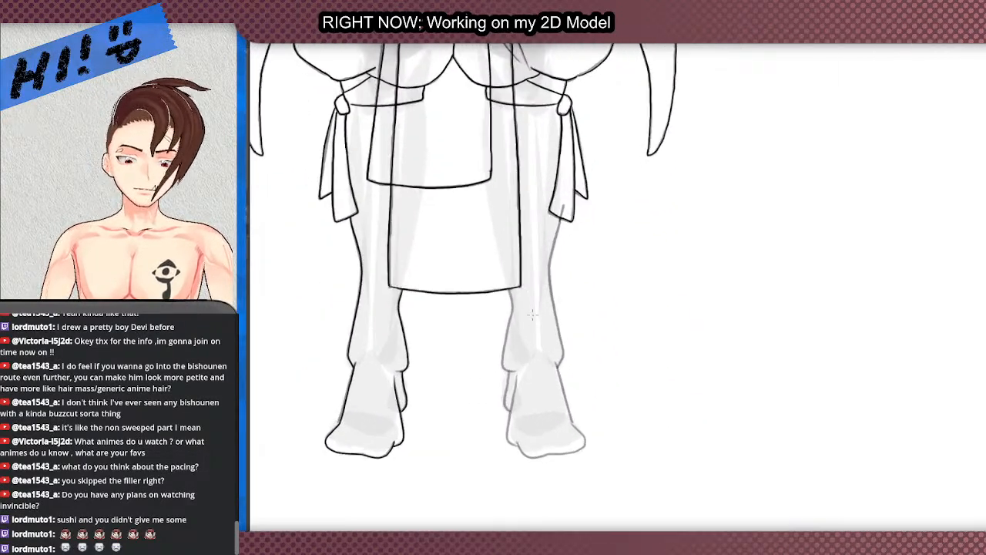
# Step: Ink the right-hand leg's inner contour from the front panel's hem to the ankle, including the heel and the foot's inner edge
pyautogui.scroll(-5, 499, 407)
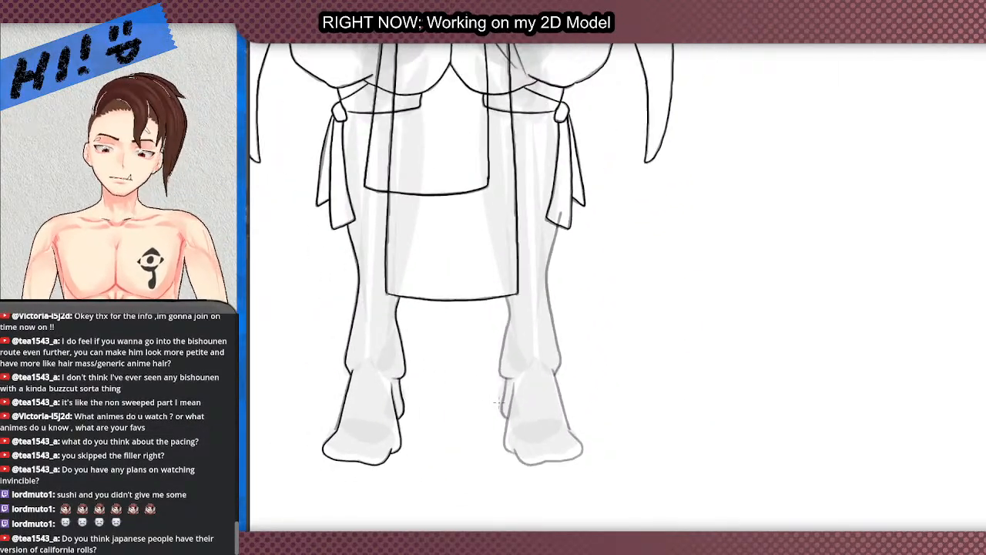
pyautogui.scroll(1, 507, 389)
pyautogui.scroll(5, 507, 392)
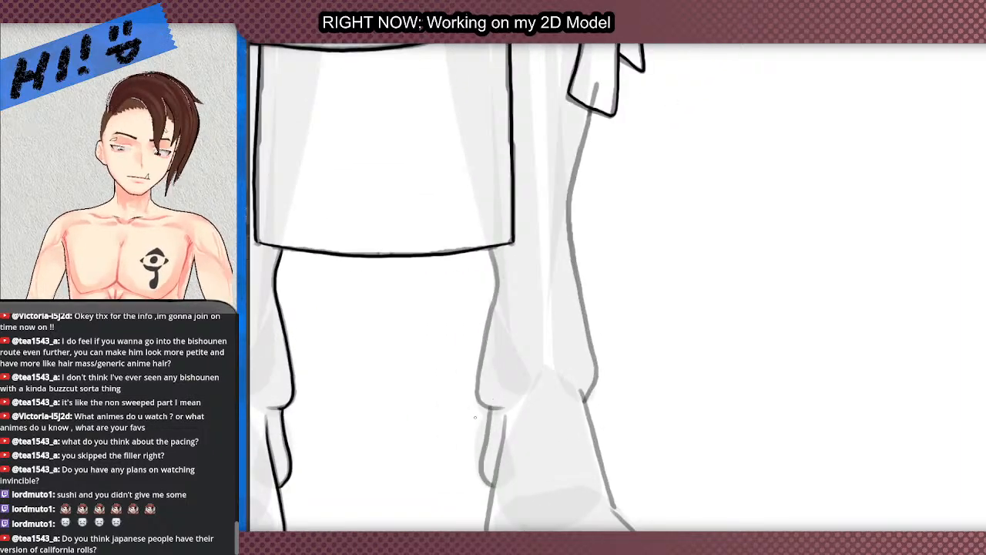
pyautogui.scroll(-2, 477, 416)
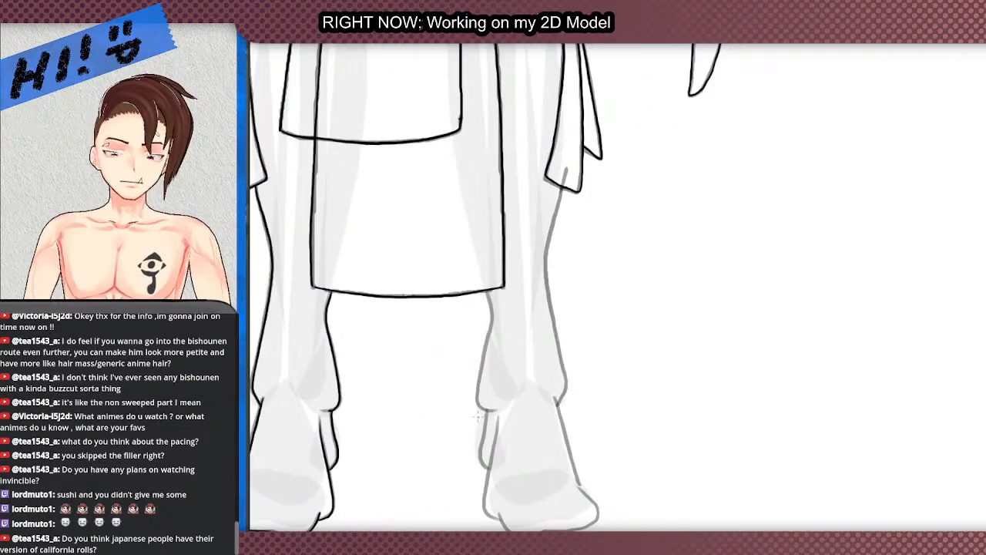
pyautogui.scroll(4, 477, 416)
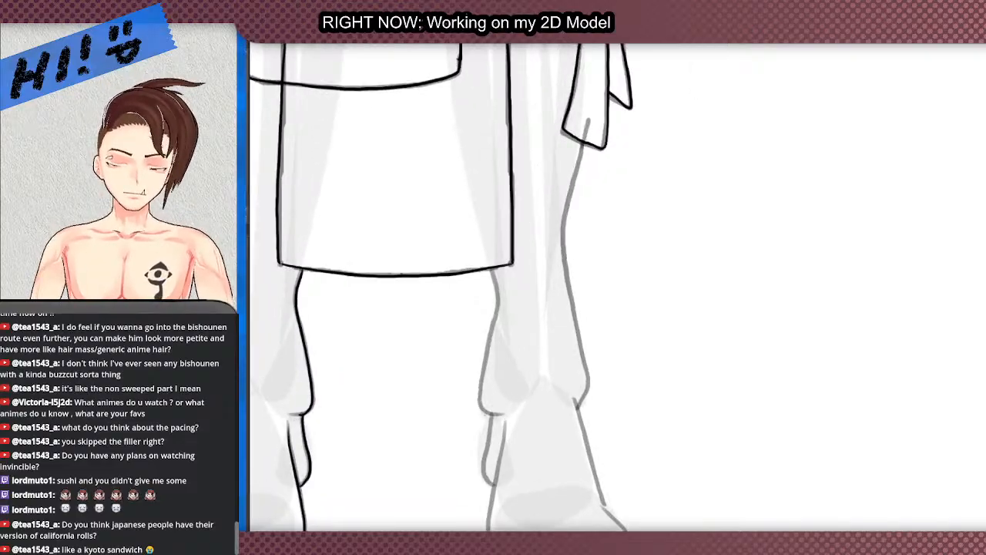
pyautogui.moveTo(497, 412)
pyautogui.mouseDown()
pyautogui.moveTo(474, 388)
pyautogui.moveTo(499, 208)
pyautogui.moveTo(492, 189)
pyautogui.mouseUp()
pyautogui.scroll(-2, 478, 173)
pyautogui.scroll(3, 486, 328)
pyautogui.moveTo(482, 230)
pyautogui.mouseDown()
pyautogui.moveTo(466, 344)
pyautogui.moveTo(482, 368)
pyautogui.mouseUp()
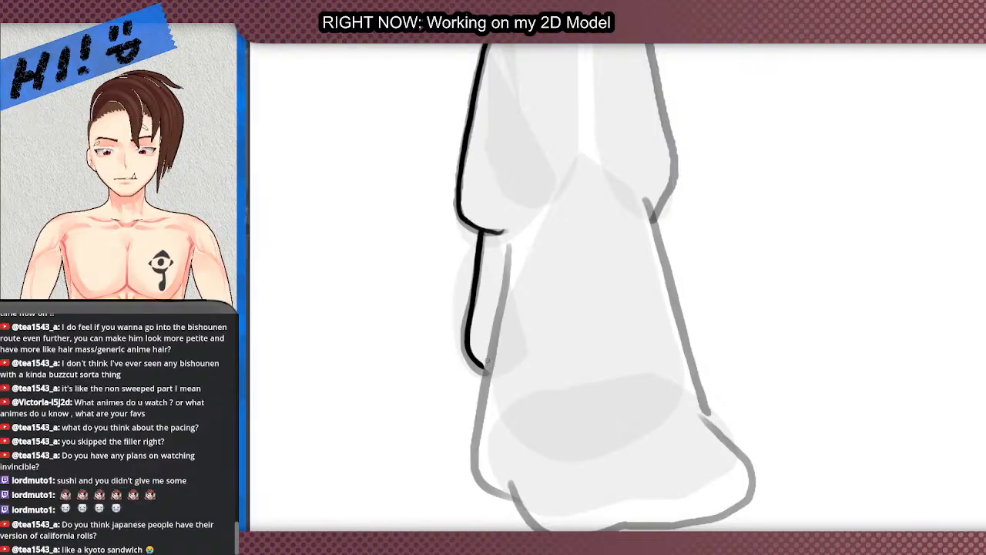
pyautogui.scroll(-1, 499, 423)
pyautogui.moveTo(505, 436)
pyautogui.mouseDown()
pyautogui.moveTo(477, 422)
pyautogui.moveTo(470, 393)
pyautogui.moveTo(502, 216)
pyautogui.mouseUp()
pyautogui.scroll(-3, 463, 414)
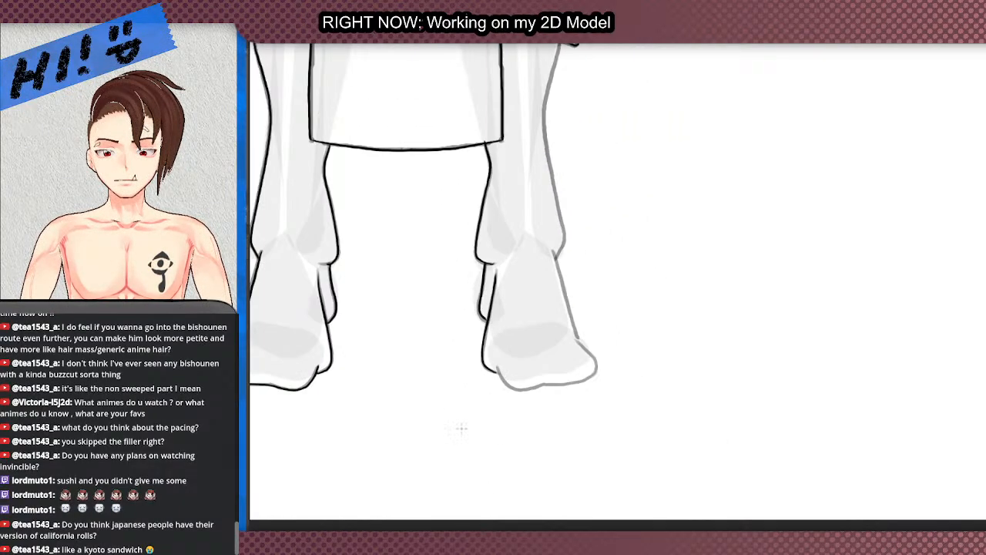
# Step: Ink the outer contour of the right-hand lower leg, from the knee ribbon's end down to the ankle
pyautogui.scroll(3, 509, 225)
pyautogui.moveTo(506, 181); pyautogui.dragTo(483, 301)
pyautogui.hotkey('ctrl', 'z')
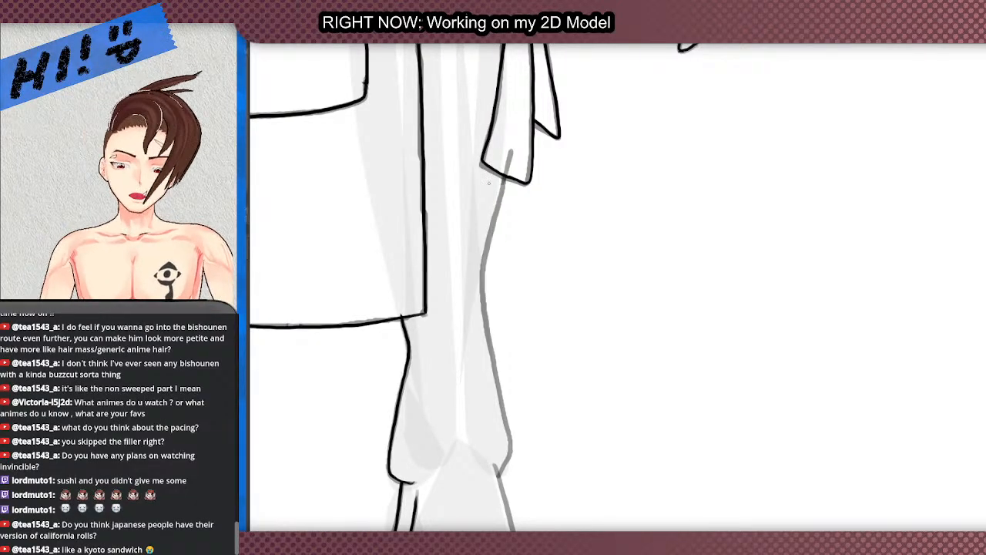
pyautogui.moveTo(506, 185)
pyautogui.mouseDown()
pyautogui.moveTo(484, 295)
pyautogui.moveTo(510, 447)
pyautogui.moveTo(499, 474)
pyautogui.mouseUp()
pyautogui.scroll(-4, 447, 208)
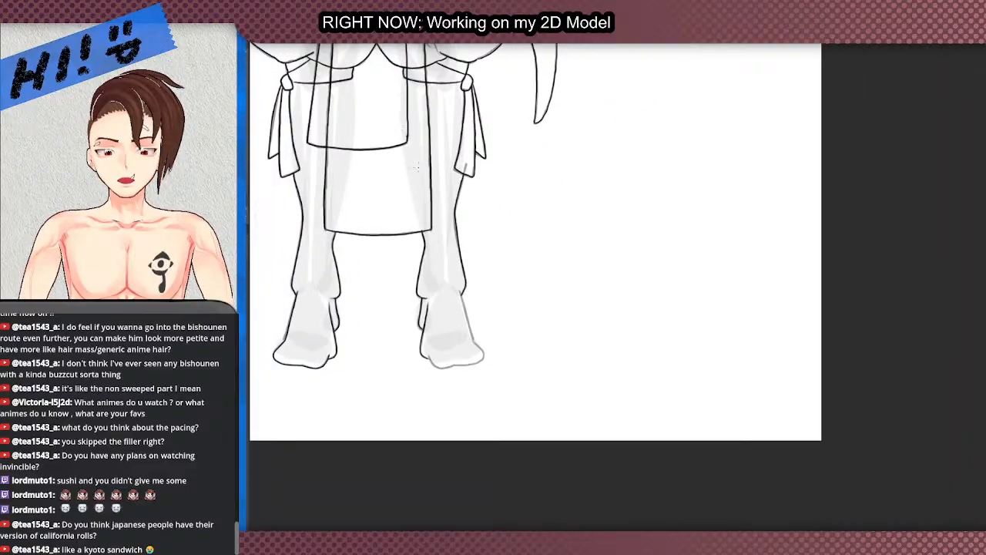
pyautogui.scroll(3, 469, 312)
pyautogui.scroll(2, 464, 290)
pyautogui.moveTo(441, 259)
pyautogui.mouseDown()
pyautogui.moveTo(478, 393)
pyautogui.moveTo(507, 441)
pyautogui.moveTo(430, 459)
pyautogui.mouseUp()
pyautogui.scroll(-1, 430, 416)
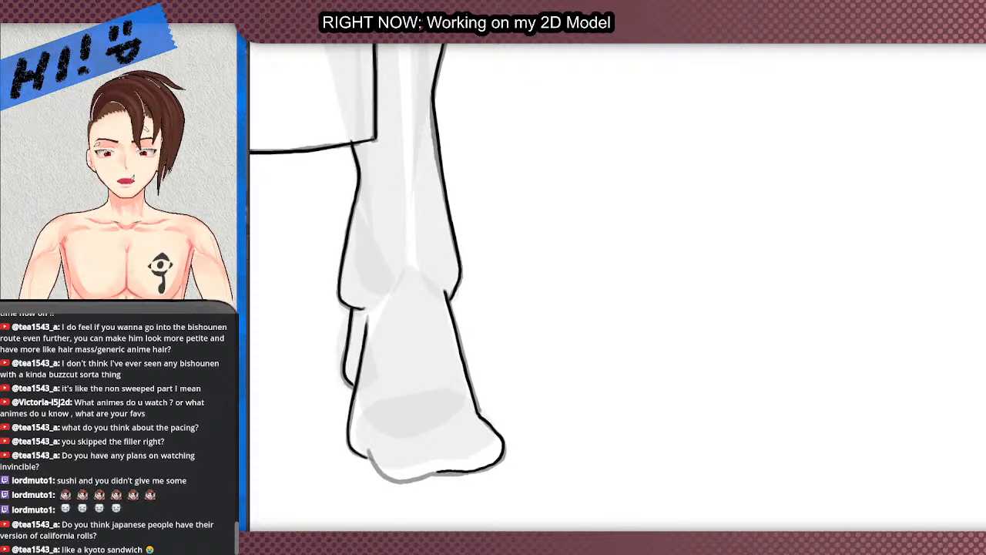
pyautogui.hotkey('ctrl', 'z')
# Step: Ink the right-hand foot's outer edge from the ankle around the toes, closing the outline along the sole at the inner edge
pyautogui.scroll(3, 434, 246)
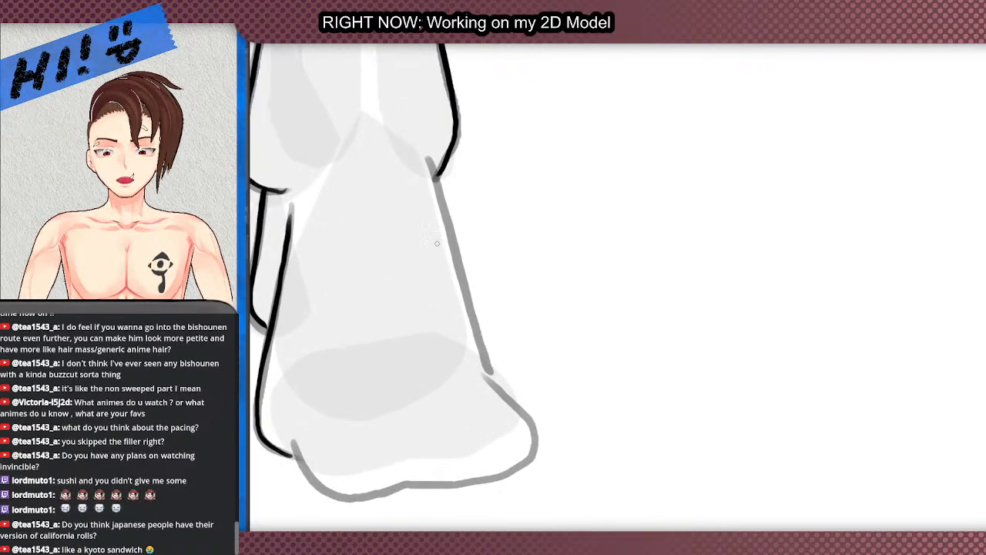
pyautogui.moveTo(429, 154)
pyautogui.mouseDown()
pyautogui.moveTo(484, 368)
pyautogui.moveTo(530, 436)
pyautogui.moveTo(520, 464)
pyautogui.moveTo(467, 486)
pyautogui.mouseUp()
pyautogui.scroll(-2, 467, 486)
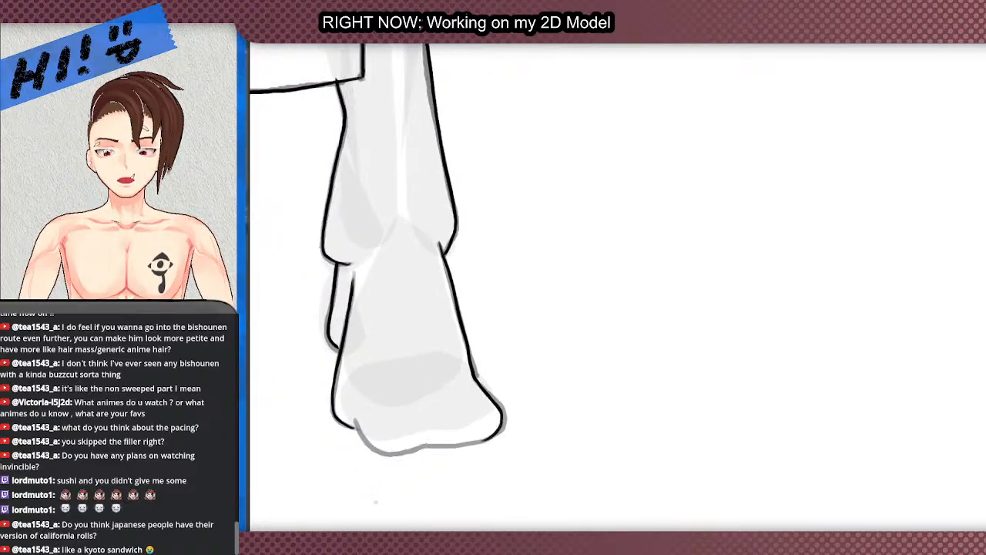
pyautogui.moveTo(522, 100); pyautogui.dragTo(416, 226)
pyautogui.scroll(-3, 420, 239)
pyautogui.scroll(5, 472, 392)
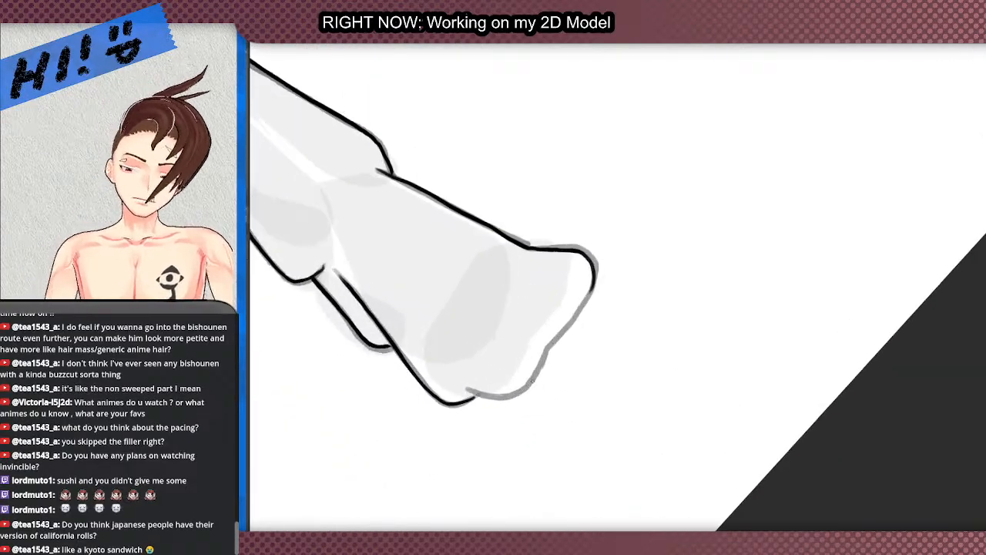
pyautogui.moveTo(456, 385)
pyautogui.mouseDown()
pyautogui.moveTo(514, 402)
pyautogui.moveTo(541, 389)
pyautogui.moveTo(633, 250)
pyautogui.moveTo(646, 202)
pyautogui.mouseUp()
pyautogui.scroll(-4, 585, 254)
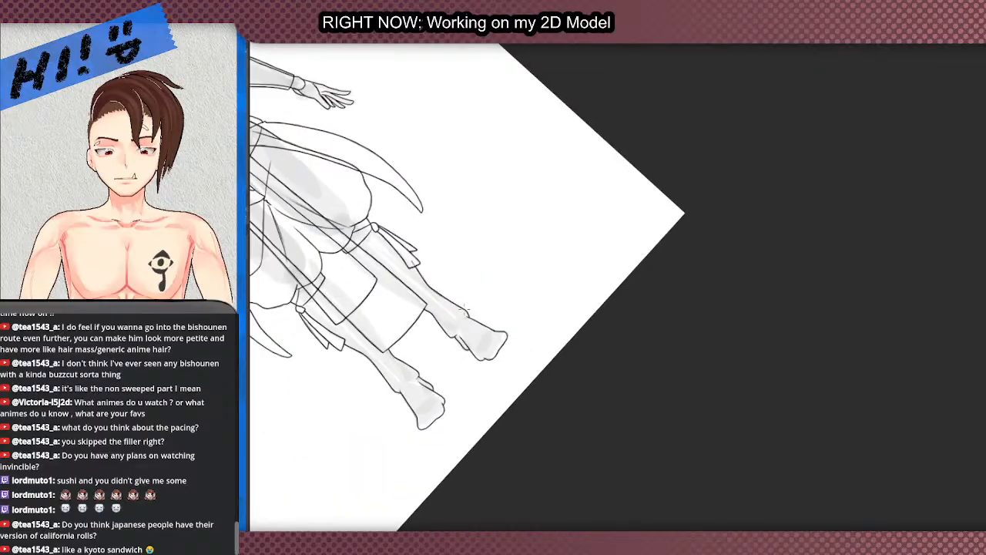
# Step: Check the inked legs and ribbons up close, and the whole figure's line art with the canvas back upright
pyautogui.scroll(3, 409, 292)
pyautogui.scroll(1, 404, 292)
pyautogui.scroll(3, 440, 273)
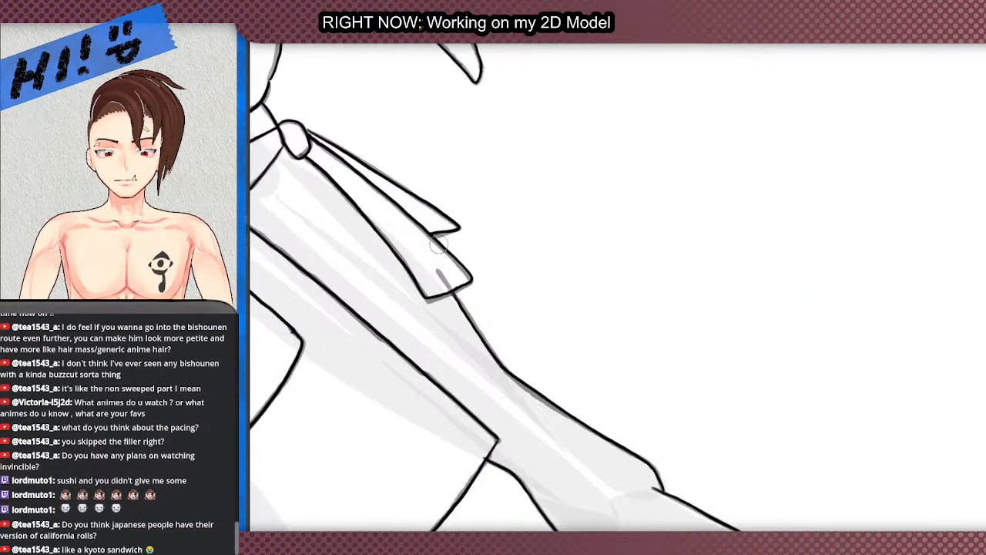
pyautogui.scroll(-2, 472, 237)
pyautogui.scroll(-5, 473, 236)
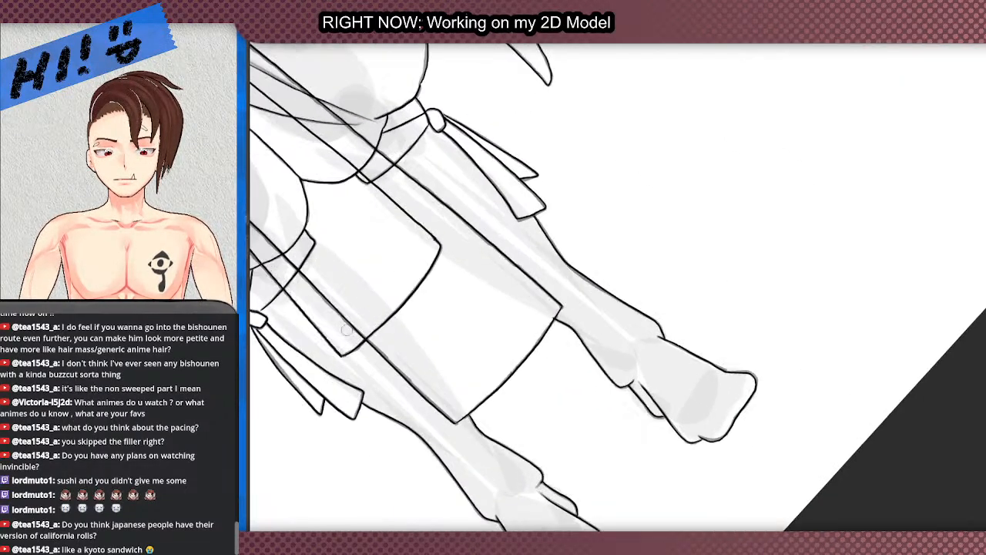
pyautogui.scroll(3, 473, 237)
pyautogui.scroll(-2, 473, 237)
pyautogui.scroll(2, 473, 236)
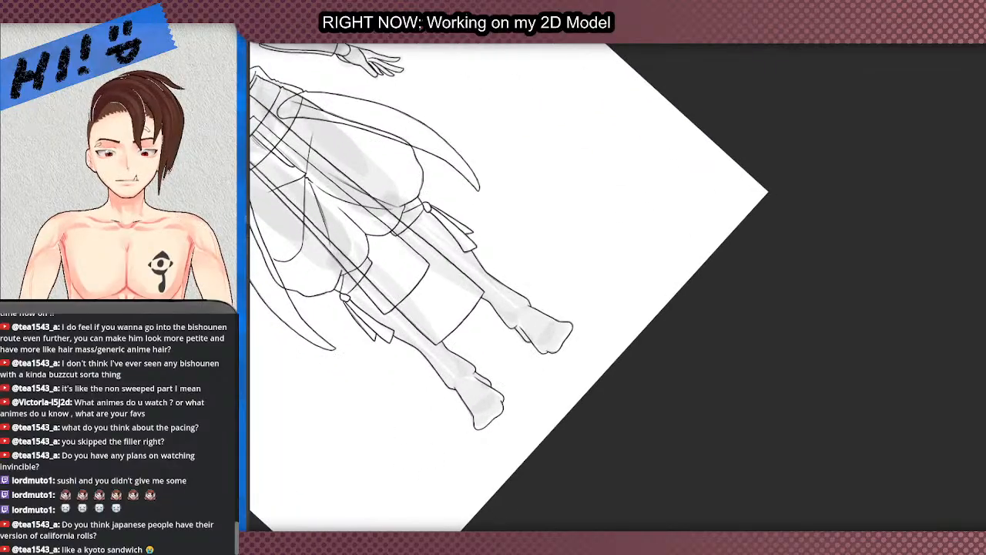
pyautogui.press('Escape')
pyautogui.scroll(-5, 434, 301)
pyautogui.scroll(2, 453, 142)
pyautogui.scroll(5, 453, 142)
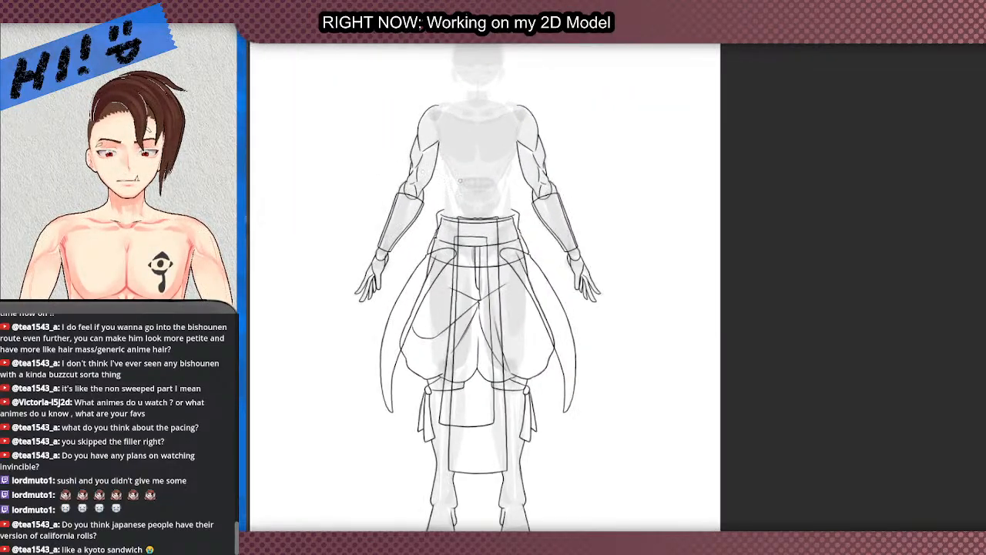
pyautogui.scroll(-6, 551, 201)
pyautogui.scroll(2, 547, 197)
pyautogui.scroll(-3, 544, 194)
pyautogui.scroll(1, 550, 195)
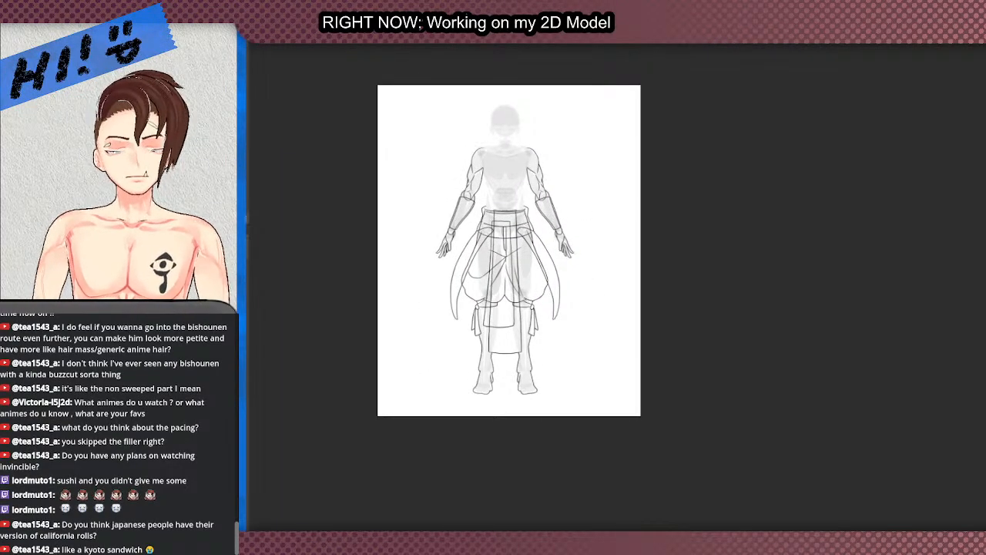
# Step: Bring back the sketch of the hair, face and torso muscles on the figure
pyautogui.hotkey('ctrl', 'z')
pyautogui.hotkey('ctrl', 'y')
pyautogui.hotkey('ctrl', 'z')
pyautogui.hotkey('ctrl', 'y')
pyautogui.hotkey('ctrl', 'z')
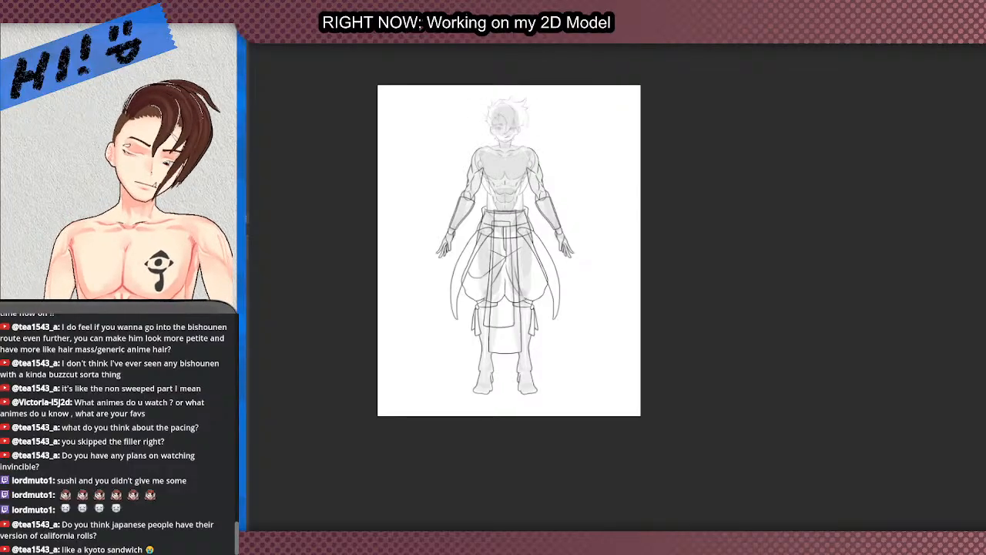
# Step: Hide the inked line art of the clothing, arms, hands and bracers, leaving only the grey body base and torso sketch
pyautogui.scroll(5, 618, 233)
pyautogui.scroll(-4, 583, 231)
pyautogui.scroll(5, 428, 160)
pyautogui.scroll(-5, 572, 187)
pyautogui.scroll(5, 548, 171)
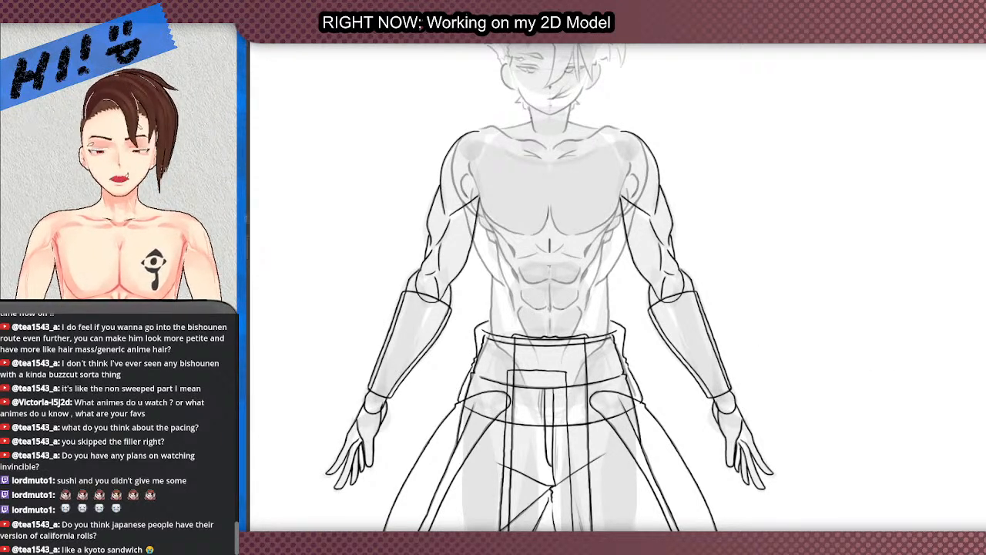
pyautogui.hotkey('ctrl', 'z')
pyautogui.hotkey('ctrl', 'z')
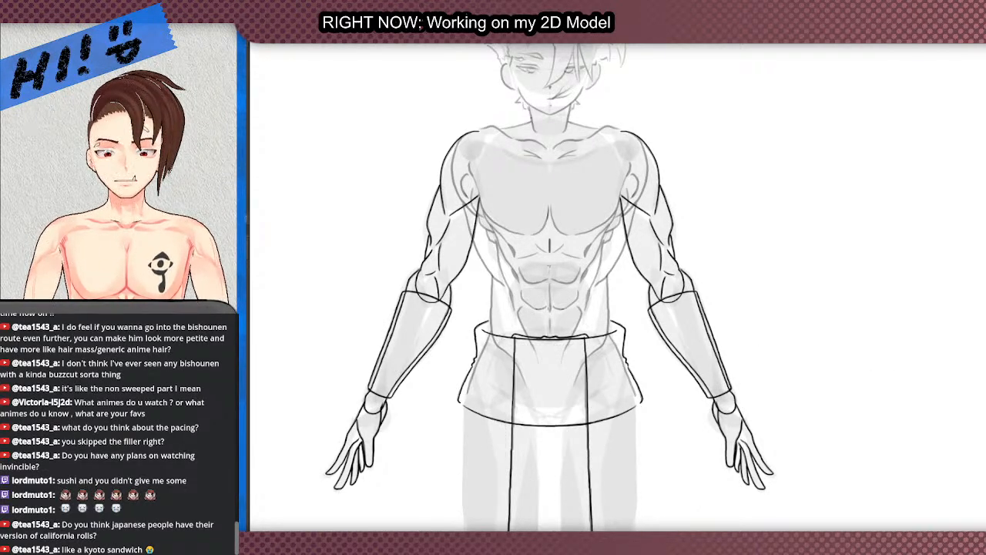
pyautogui.hotkey('ctrl', 'z')
pyautogui.hotkey('ctrl', 'z')
pyautogui.hotkey('ctrl', 'z')
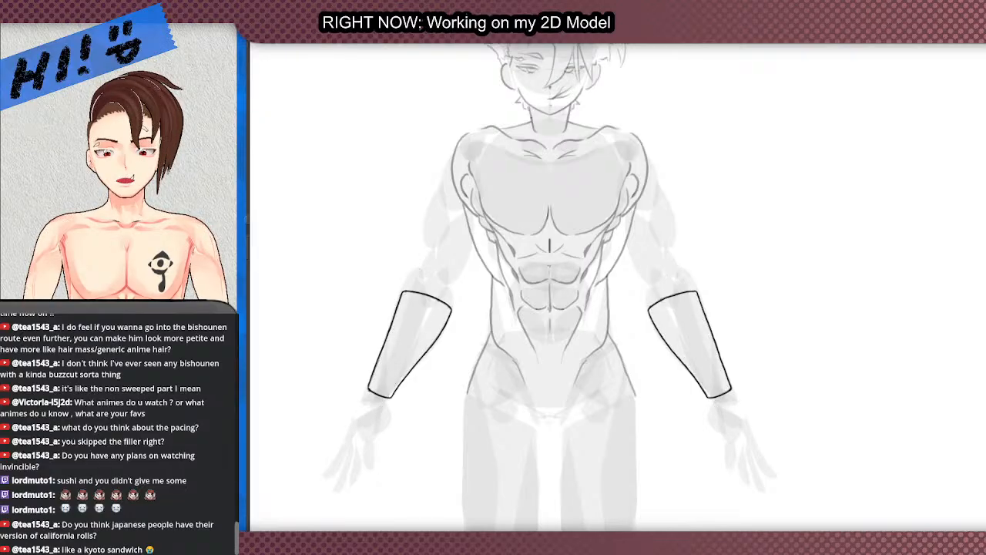
pyautogui.hotkey('ctrl', 'z')
pyautogui.scroll(-3, 366, 148)
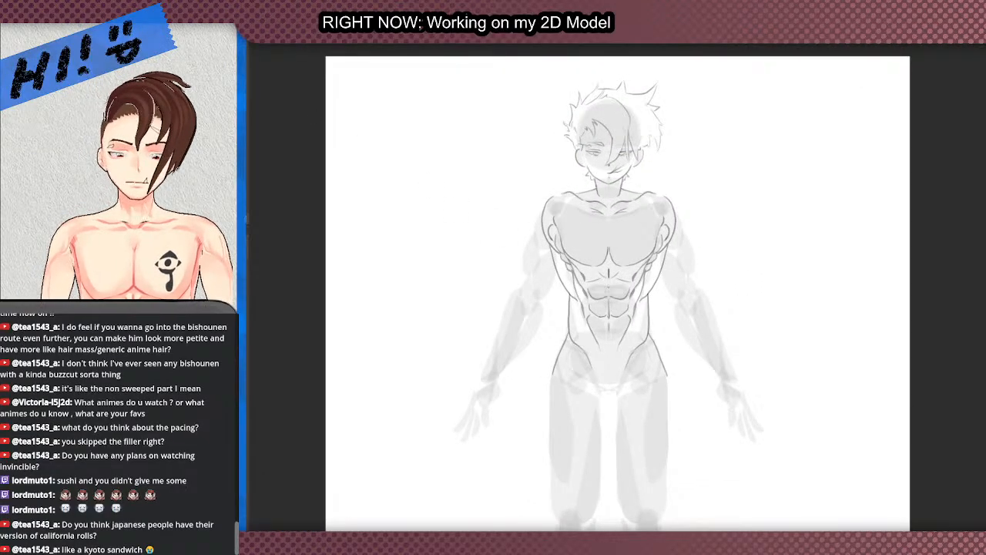
pyautogui.scroll(-1, 479, 217)
pyautogui.scroll(1, 458, 366)
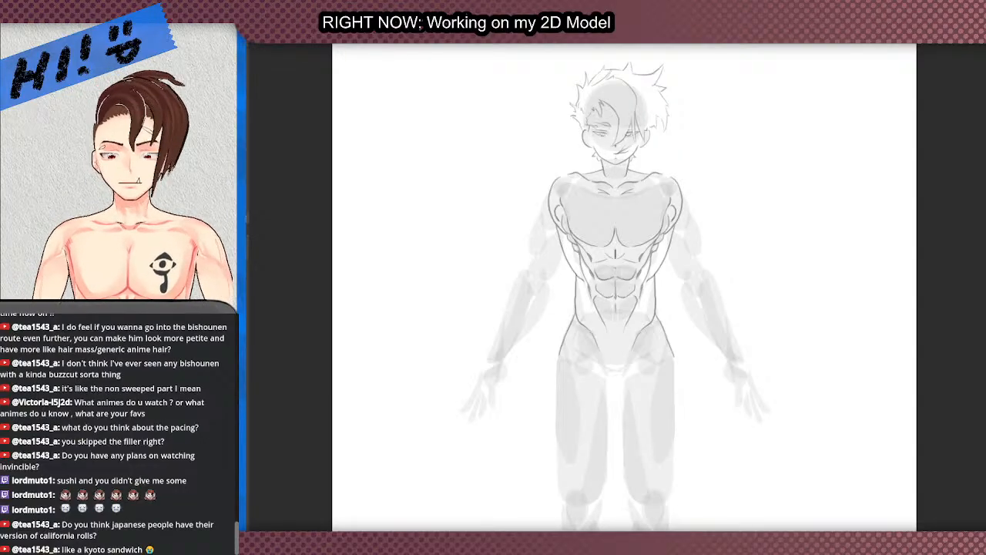
pyautogui.scroll(-2, 484, 356)
pyautogui.scroll(3, 573, 319)
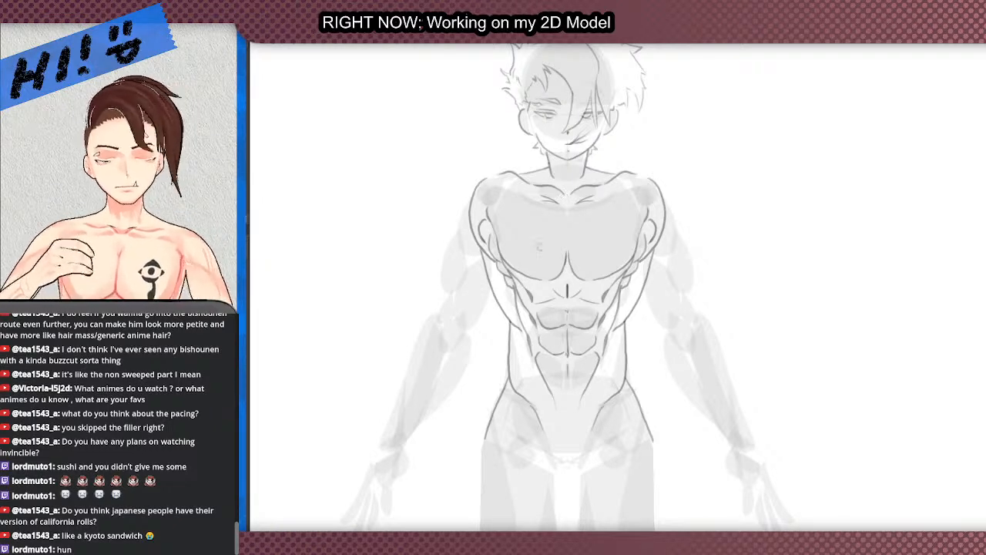
pyautogui.scroll(-3, 655, 199)
pyautogui.scroll(4, 636, 188)
pyautogui.scroll(-1, 624, 171)
pyautogui.scroll(-3, 624, 169)
pyautogui.scroll(3, 626, 168)
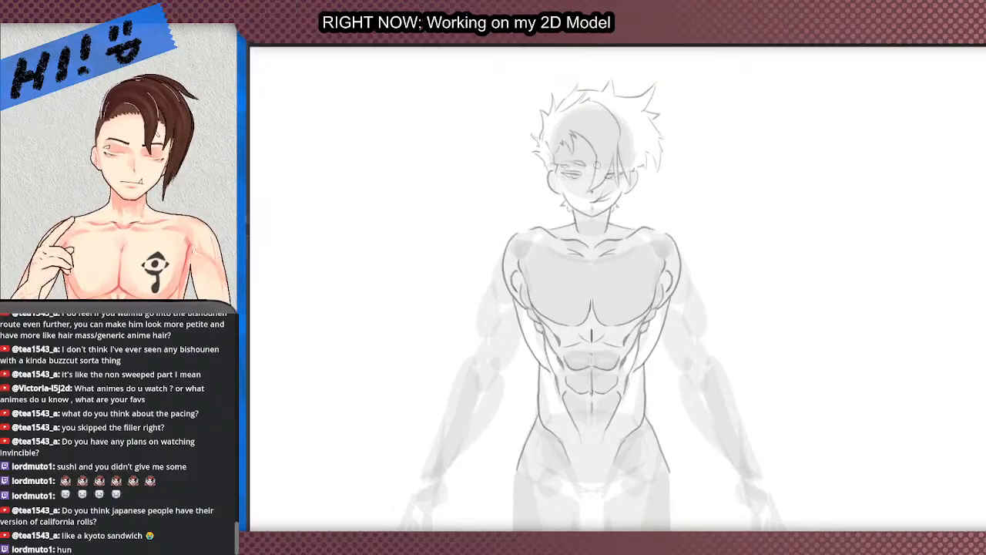
pyautogui.scroll(-3, 629, 166)
pyautogui.scroll(1, 631, 165)
pyautogui.scroll(-3, 632, 163)
pyautogui.scroll(3, 632, 164)
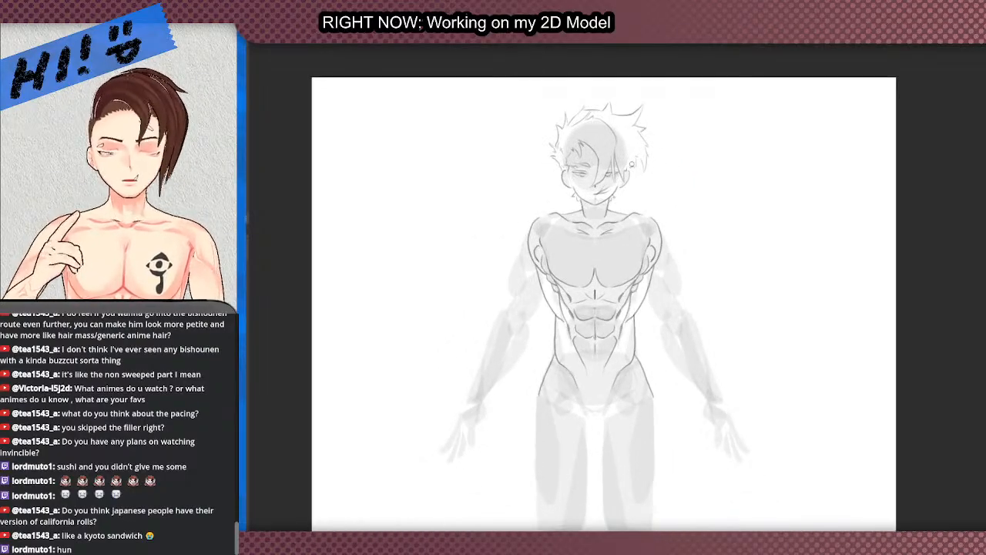
pyautogui.scroll(-3, 634, 167)
pyautogui.scroll(3, 636, 174)
pyautogui.scroll(-3, 641, 183)
pyautogui.scroll(3, 643, 185)
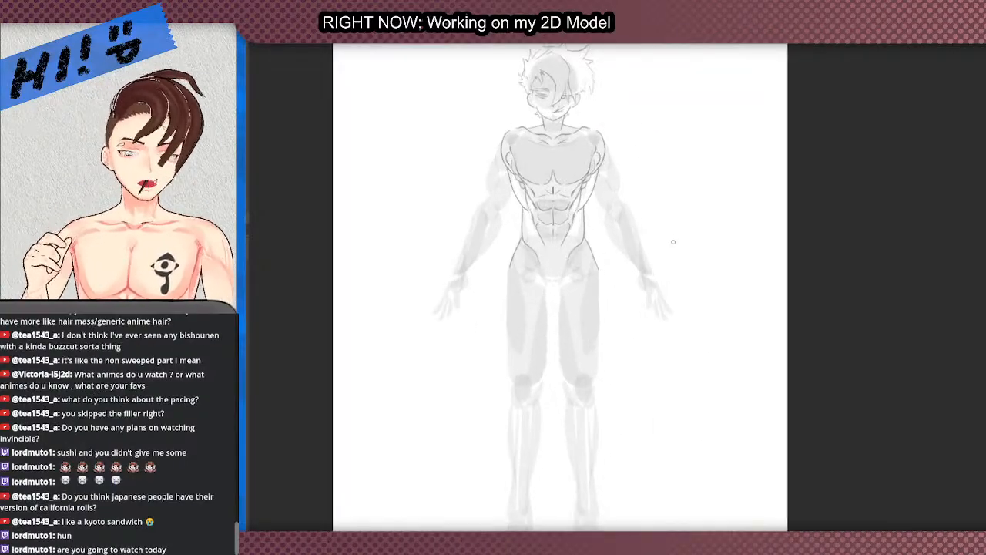
pyautogui.scroll(1, 617, 174)
pyautogui.scroll(-3, 578, 154)
pyautogui.scroll(3, 539, 139)
pyautogui.scroll(-2, 531, 136)
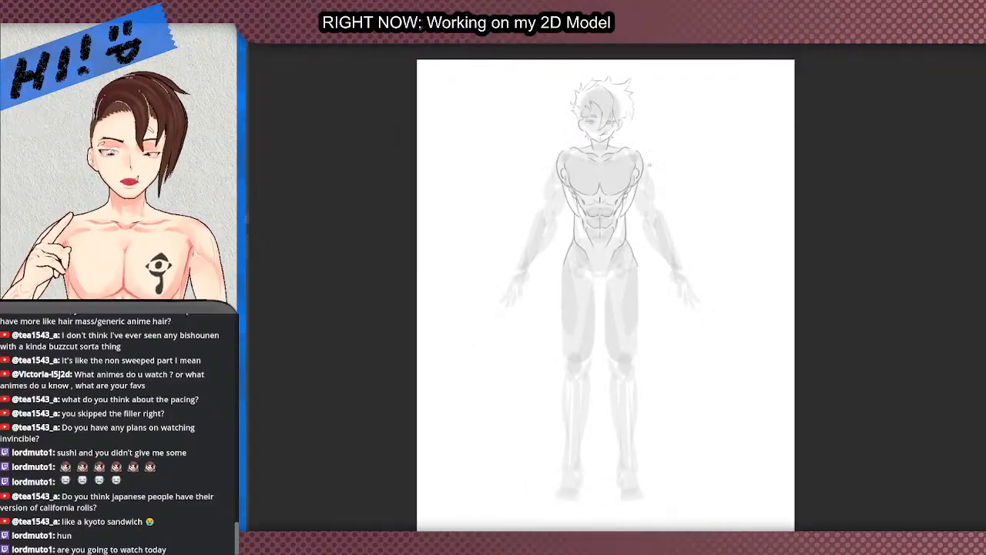
pyautogui.scroll(3, 655, 164)
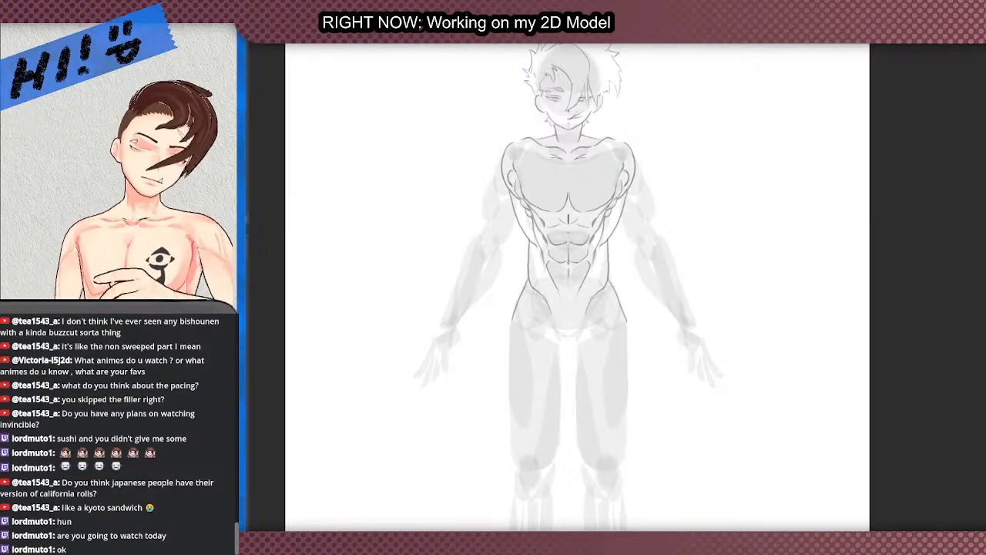
pyautogui.scroll(-2, 840, 343)
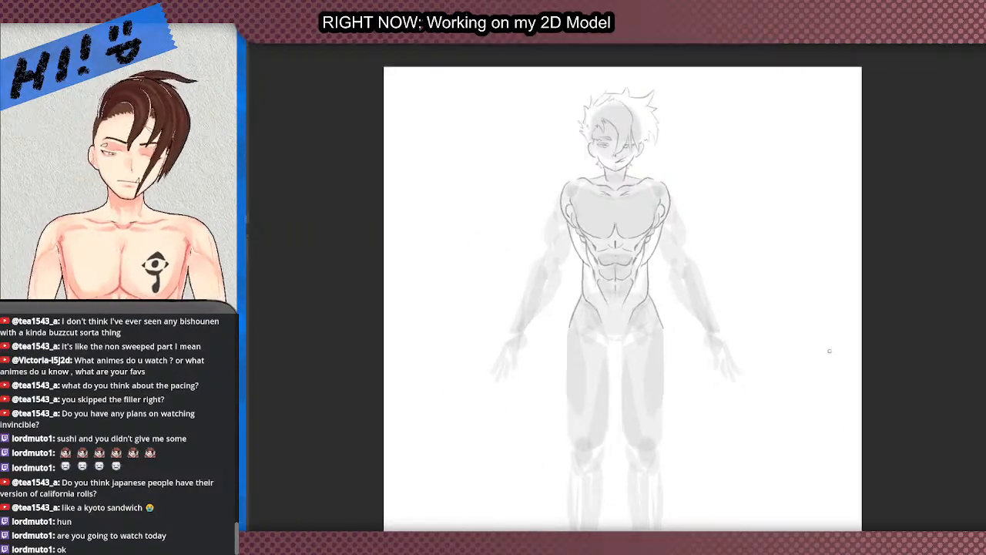
pyautogui.scroll(1, 869, 328)
pyautogui.scroll(-3, 700, 314)
pyautogui.scroll(6, 646, 243)
pyautogui.scroll(-3, 608, 219)
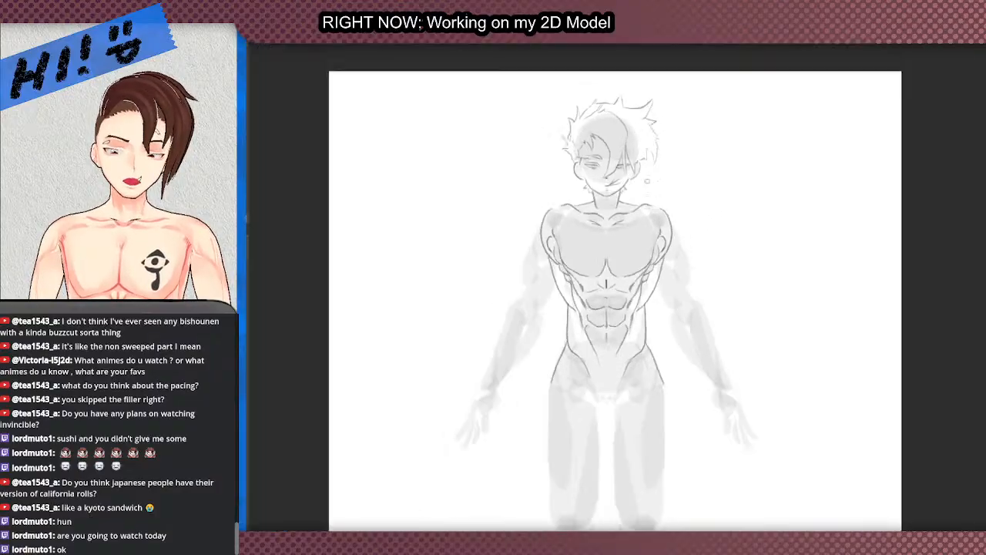
pyautogui.scroll(2, 636, 296)
pyautogui.scroll(-2, 647, 308)
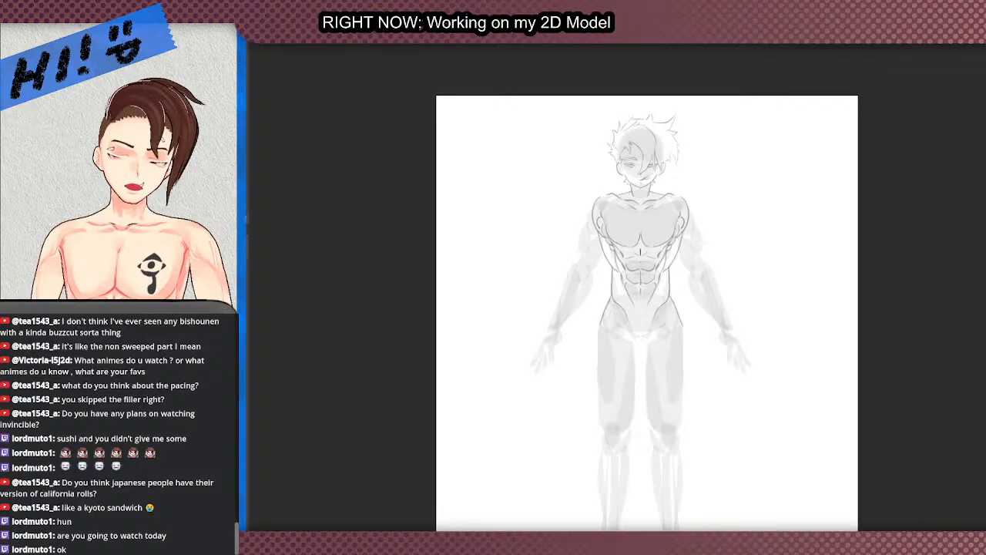
# Step: Show the inked line art of the clothing, arms, hands and bracers again over the grey body base and sketch
pyautogui.scroll(-2, 779, 358)
pyautogui.scroll(3, 761, 356)
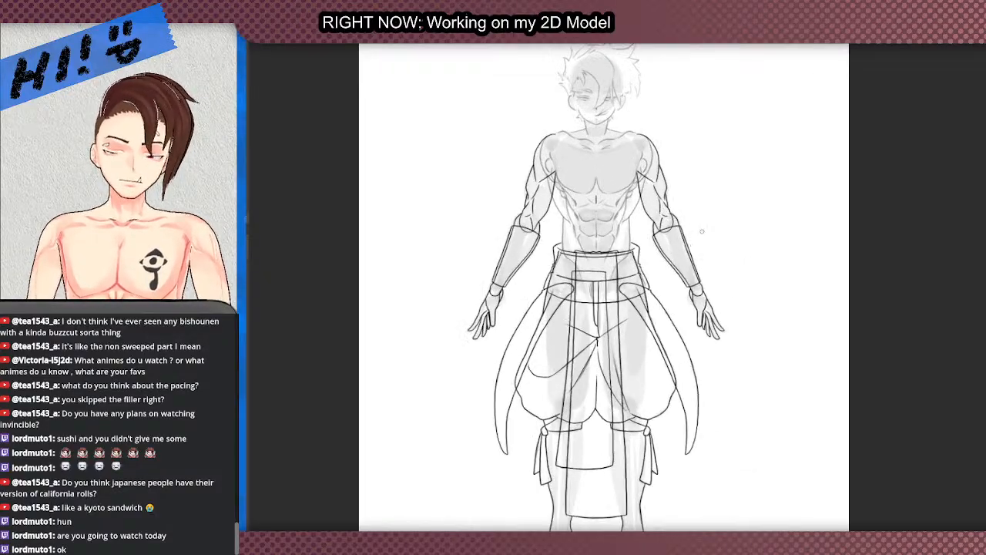
pyautogui.scroll(-2, 694, 231)
pyautogui.scroll(2, 646, 105)
pyautogui.scroll(1, 625, 144)
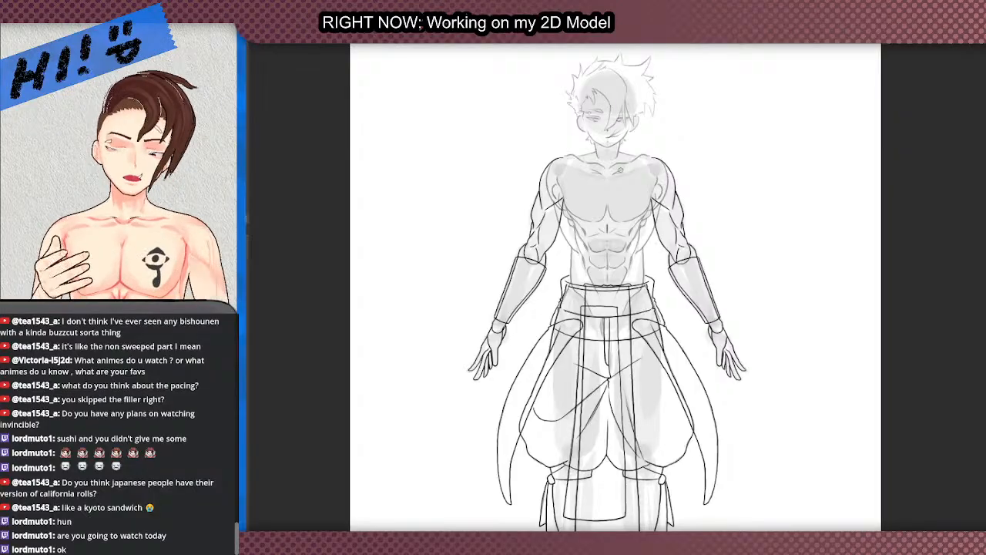
# Step: Examine the torso, neck and head sketch against the inked arms and waistband, both up close and across the whole figure
pyautogui.scroll(-3, 601, 182)
pyautogui.scroll(4, 602, 164)
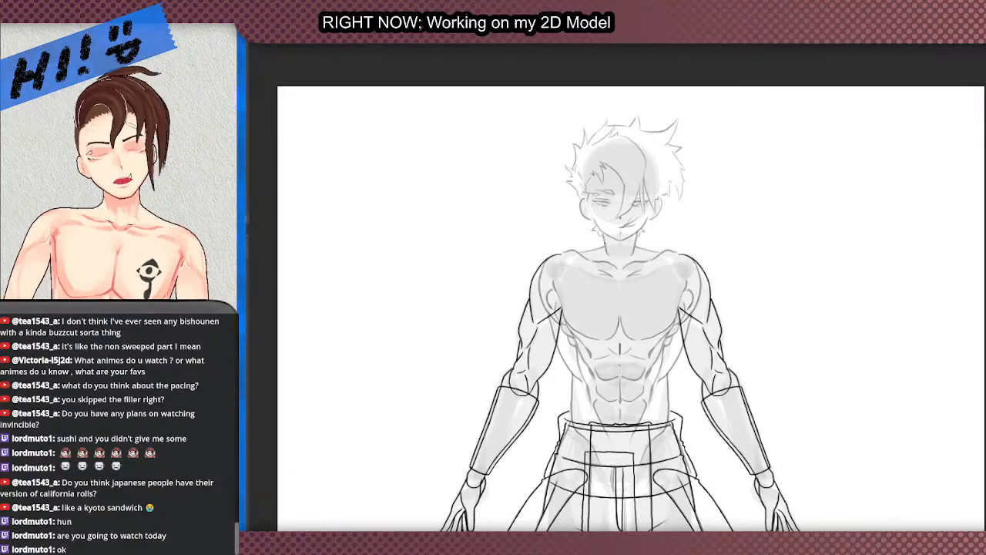
pyautogui.scroll(-9, 602, 158)
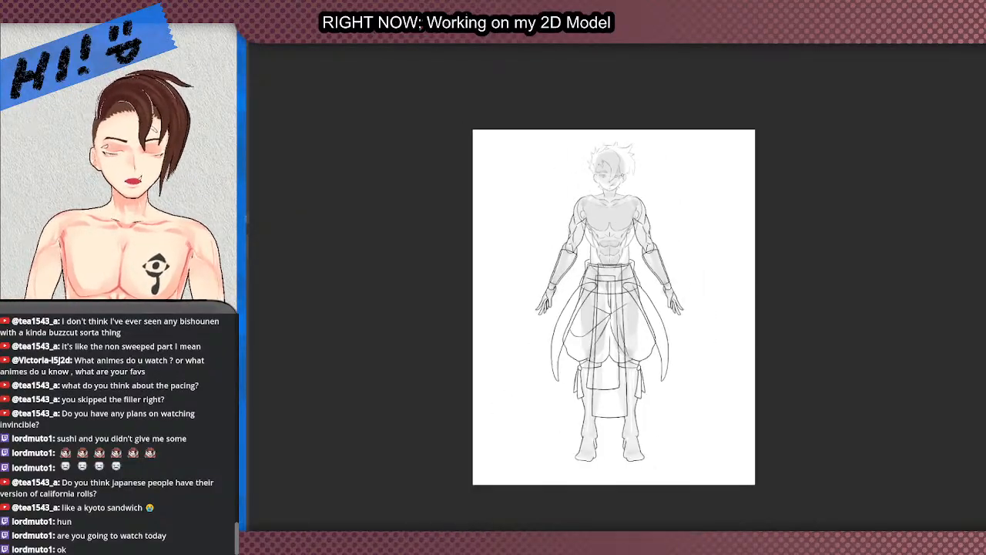
pyautogui.scroll(7, 608, 168)
pyautogui.scroll(-2, 570, 197)
pyautogui.scroll(4, 568, 199)
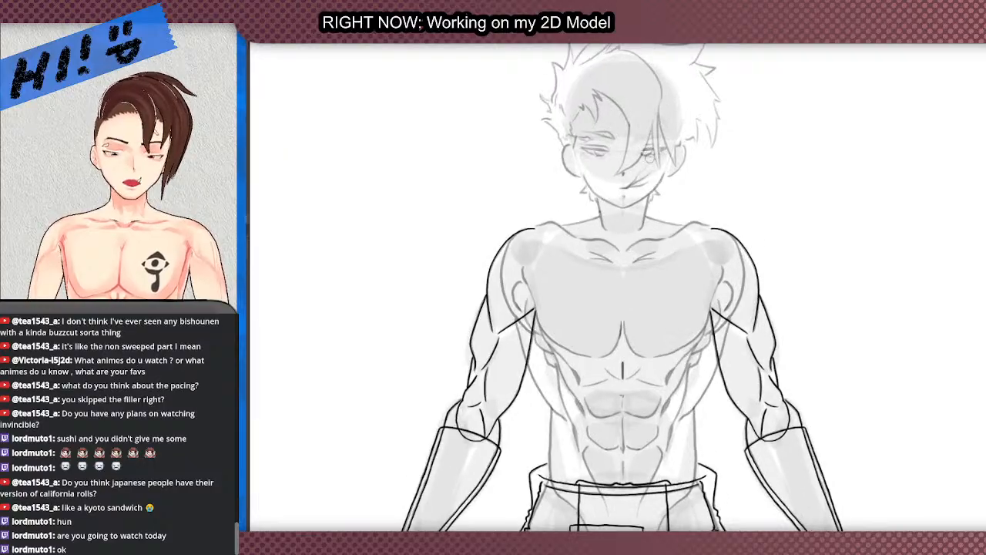
pyautogui.scroll(2, 573, 190)
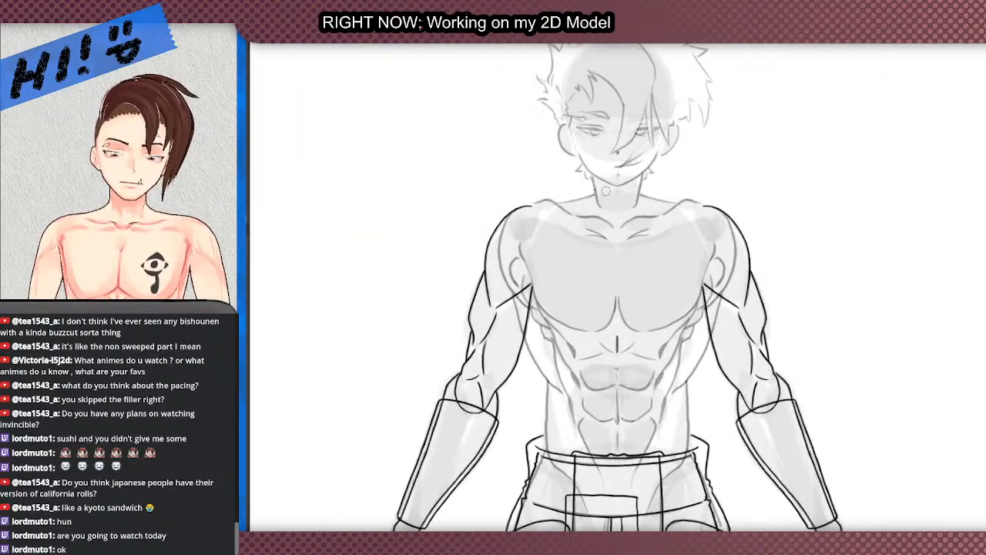
pyautogui.scroll(-6, 661, 207)
pyautogui.scroll(6, 530, 220)
pyautogui.scroll(4, 612, 308)
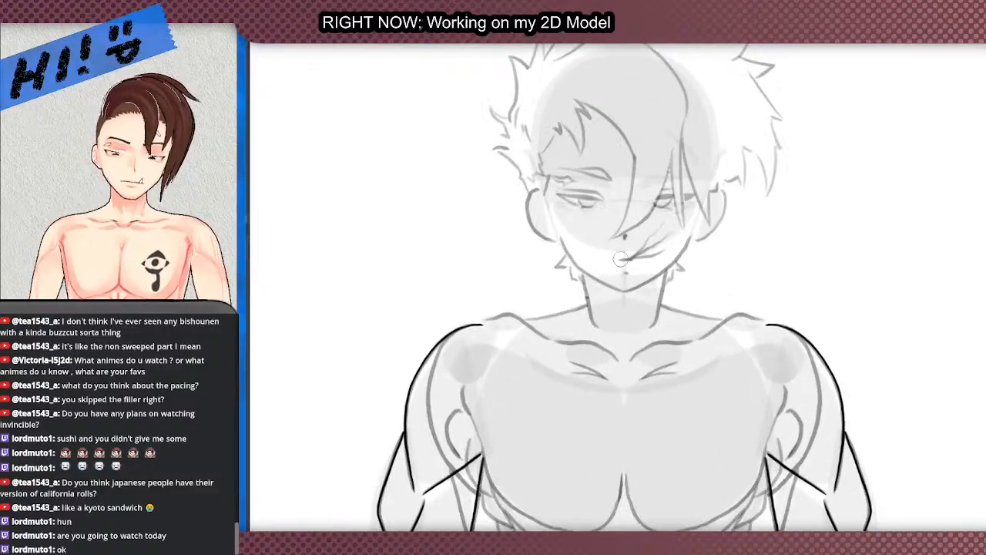
pyautogui.scroll(-3, 612, 308)
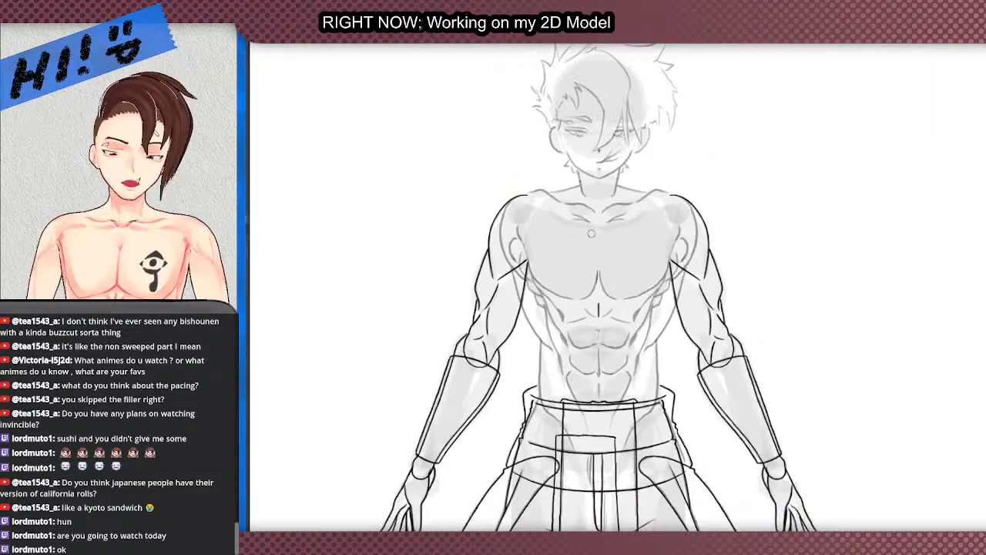
pyautogui.scroll(1, 504, 225)
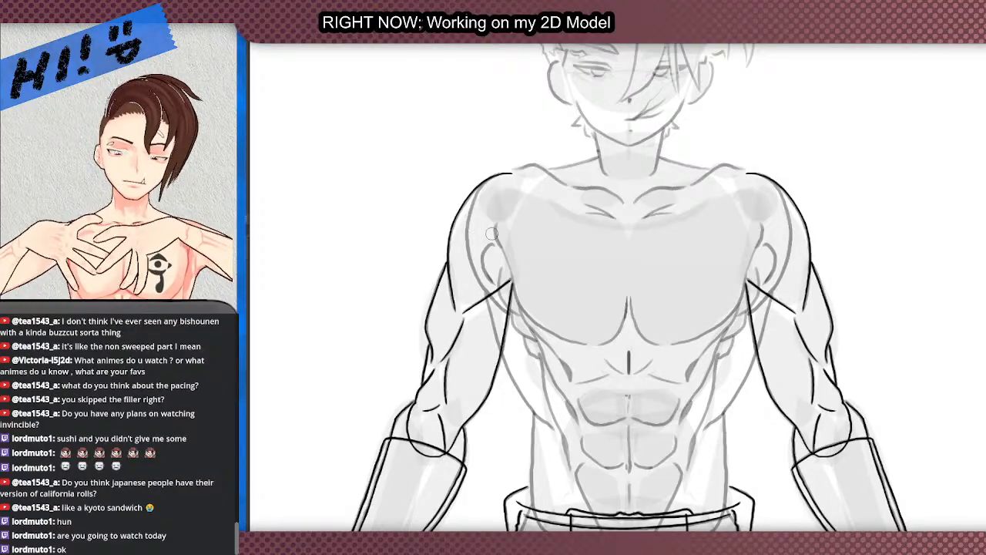
pyautogui.scroll(-2, 492, 232)
pyautogui.scroll(1, 492, 233)
pyautogui.scroll(-1, 492, 233)
pyautogui.scroll(1, 492, 274)
pyautogui.scroll(1, 492, 274)
pyautogui.scroll(-1, 493, 277)
pyautogui.scroll(2, 505, 320)
pyautogui.scroll(-1, 507, 320)
pyautogui.scroll(1, 526, 218)
pyautogui.scroll(-2, 469, 145)
pyautogui.scroll(1, 578, 192)
pyautogui.scroll(-2, 722, 227)
pyautogui.scroll(1, 722, 227)
pyautogui.scroll(-1, 707, 227)
pyautogui.scroll(1, 670, 158)
pyautogui.scroll(-2, 630, 123)
pyautogui.scroll(2, 624, 84)
pyautogui.scroll(-2, 679, 181)
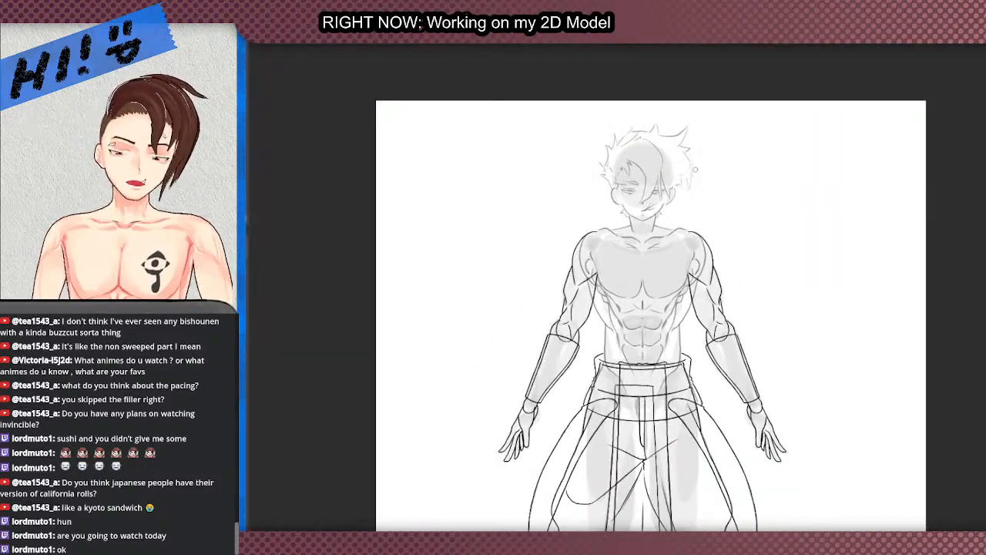
pyautogui.scroll(-1, 698, 212)
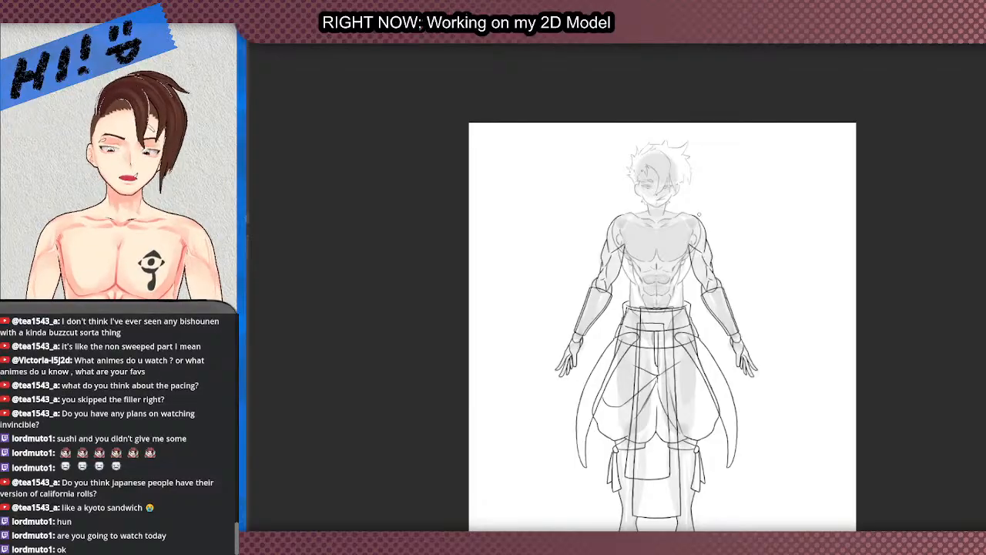
pyautogui.scroll(-1, 716, 215)
pyautogui.scroll(-1, 671, 149)
pyautogui.scroll(1, 669, 187)
pyautogui.scroll(2, 649, 156)
pyautogui.scroll(3, 649, 155)
pyautogui.scroll(-3, 631, 287)
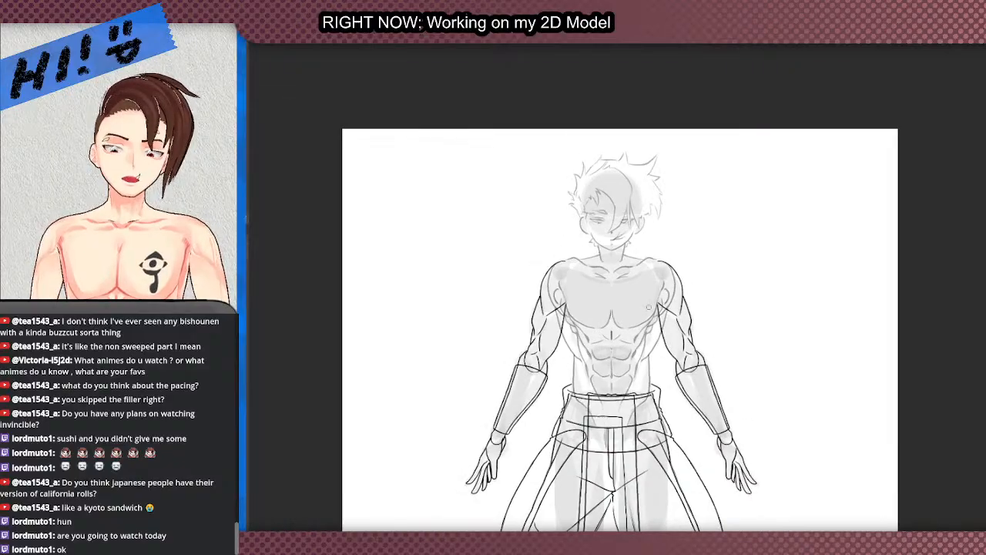
pyautogui.scroll(1, 631, 286)
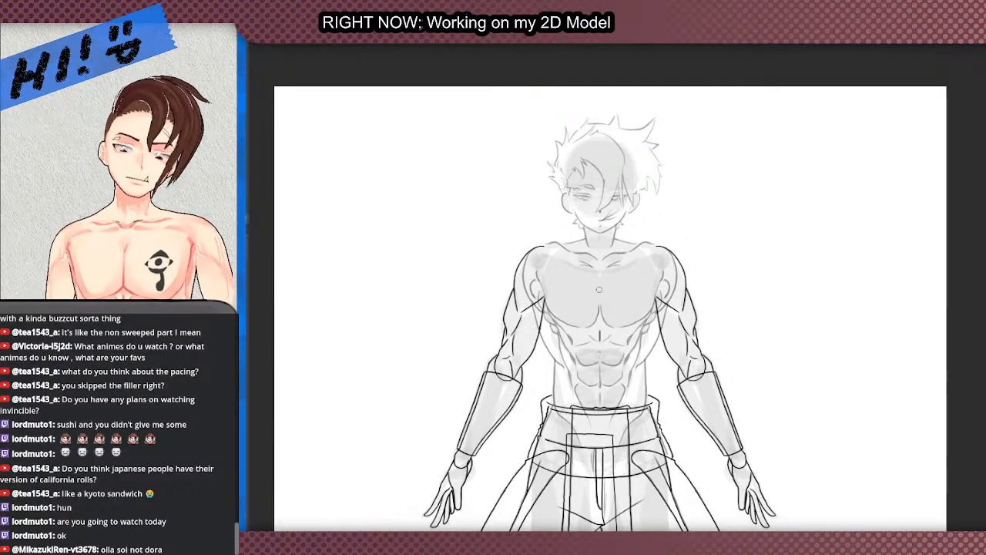
pyautogui.scroll(-5, 556, 276)
pyautogui.scroll(-4, 585, 324)
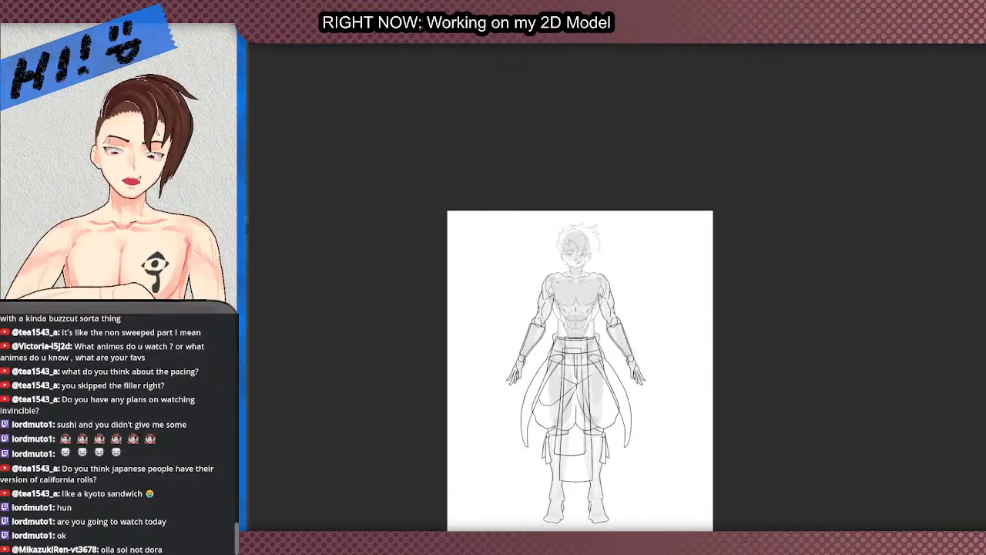
pyautogui.scroll(3, 586, 323)
pyautogui.scroll(-2, 586, 323)
pyautogui.scroll(3, 586, 309)
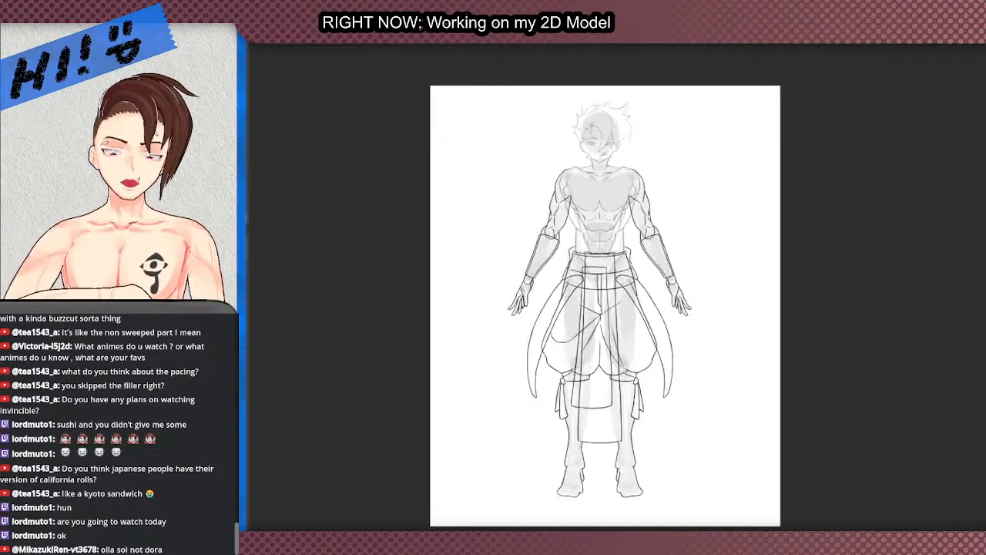
pyautogui.scroll(-2, 586, 309)
pyautogui.scroll(1, 586, 308)
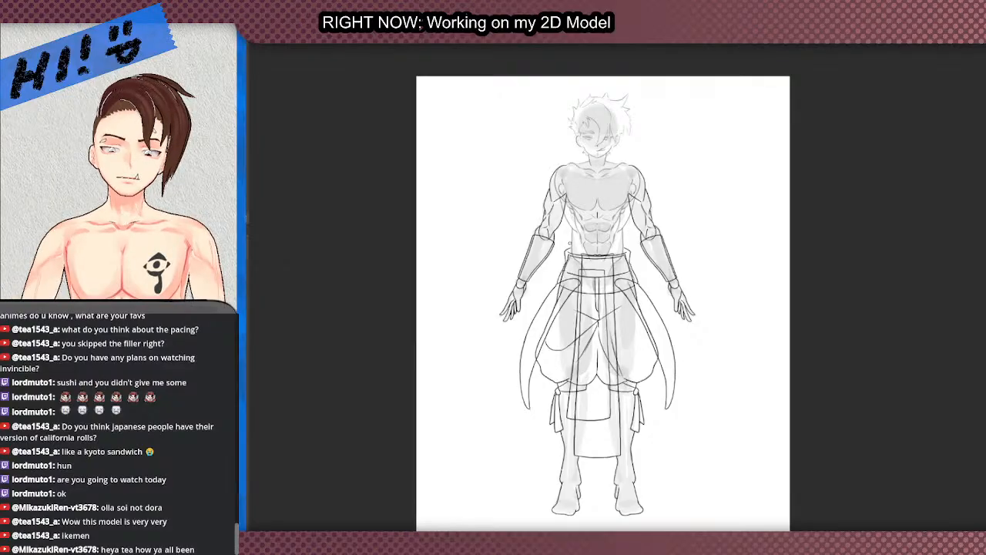
pyautogui.scroll(2, 570, 244)
pyautogui.scroll(-2, 588, 268)
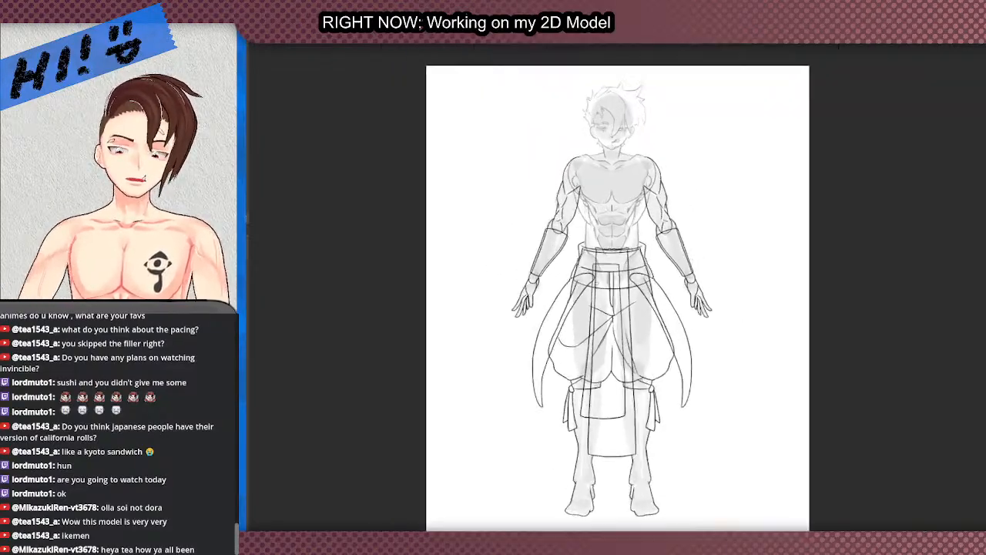
pyautogui.scroll(1, 636, 313)
pyautogui.scroll(-2, 636, 309)
pyautogui.scroll(2, 640, 285)
pyautogui.scroll(-3, 532, 212)
pyautogui.scroll(2, 635, 222)
pyautogui.scroll(1, 634, 221)
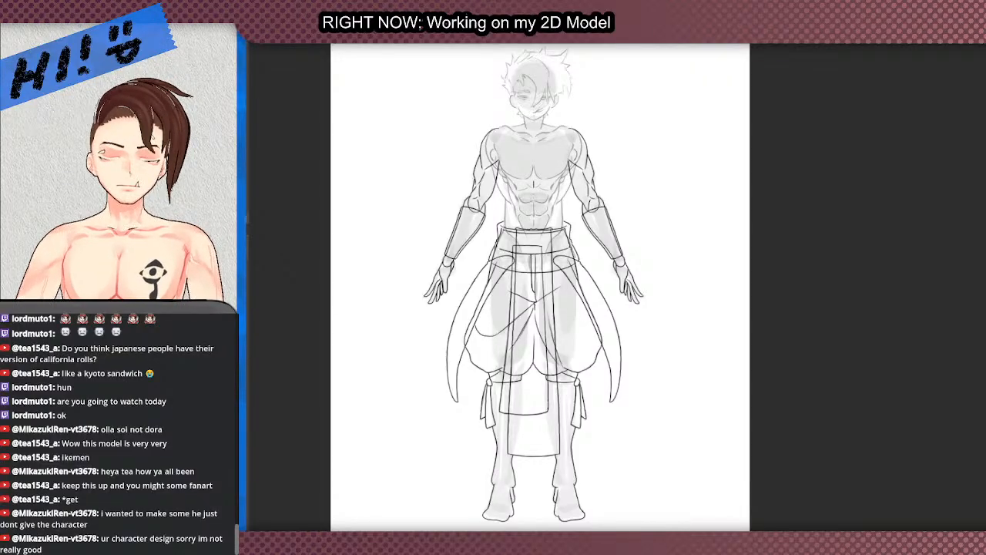
# Step: Switch to the coloured full-body reference of the bare-chested character in the red waist cloth and examine its design
pyautogui.click(379, 42)
pyautogui.scroll(-3, 624, 223)
pyautogui.scroll(3, 660, 185)
pyautogui.scroll(-2, 660, 185)
pyautogui.scroll(2, 724, 260)
pyautogui.scroll(-2, 686, 170)
pyautogui.scroll(2, 683, 173)
pyautogui.scroll(1, 689, 183)
pyautogui.scroll(-1, 695, 181)
pyautogui.scroll(1, 694, 182)
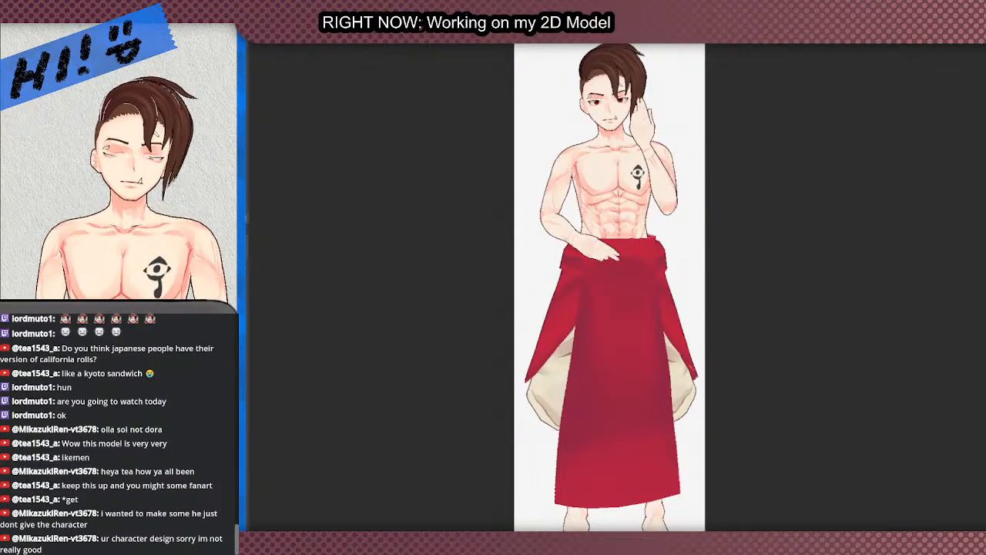
# Step: Return to the line art drawing and examine the sketched face and hair up close, along with the whole figure
pyautogui.hotkey('ctrl', 'Tab')
pyautogui.scroll(-2, 501, 171)
pyautogui.scroll(2, 476, 173)
pyautogui.scroll(2, 501, 171)
pyautogui.scroll(-2, 586, 139)
pyautogui.scroll(3, 681, 100)
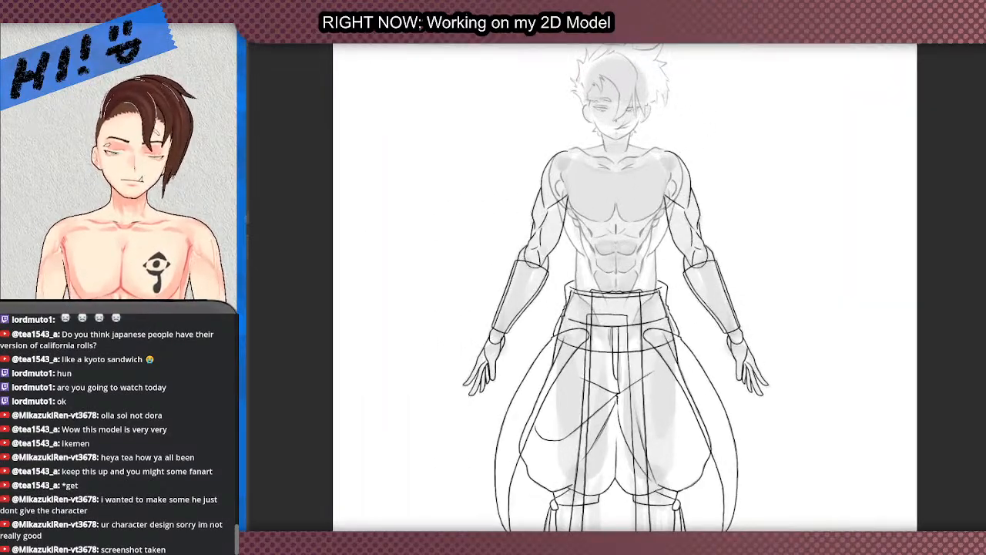
pyautogui.scroll(5, 682, 100)
pyautogui.scroll(1, 636, 124)
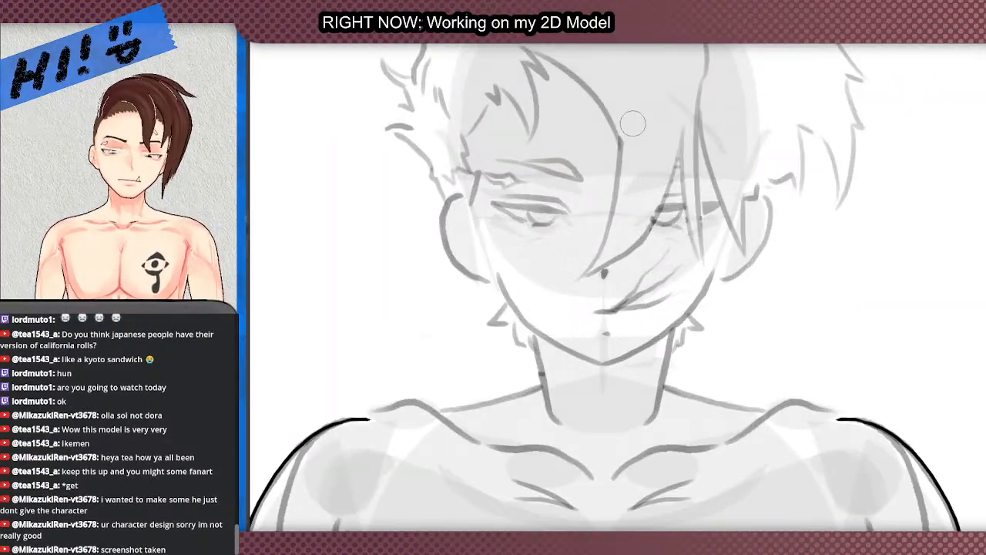
pyautogui.scroll(-3, 637, 124)
pyautogui.scroll(5, 734, 223)
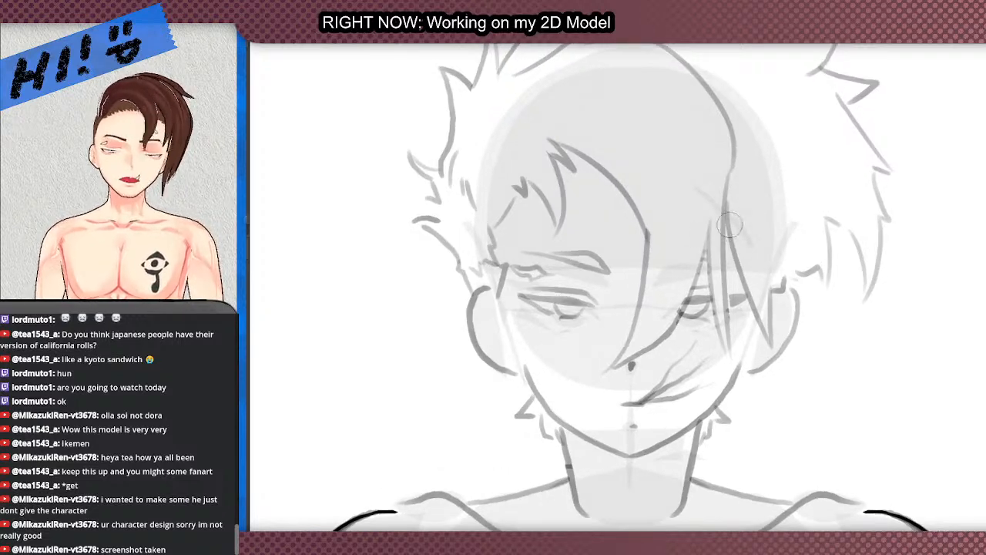
pyautogui.scroll(3, 734, 223)
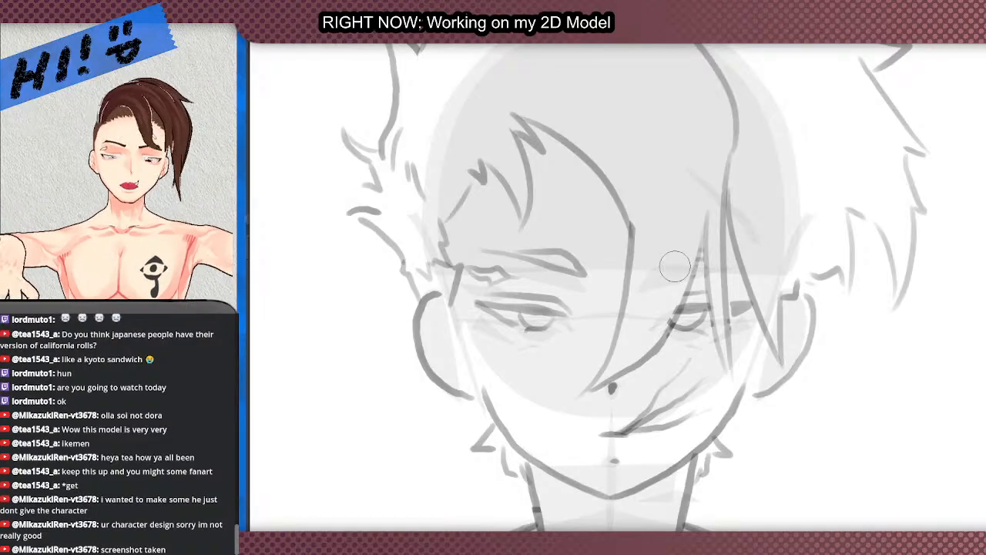
pyautogui.scroll(-4, 675, 266)
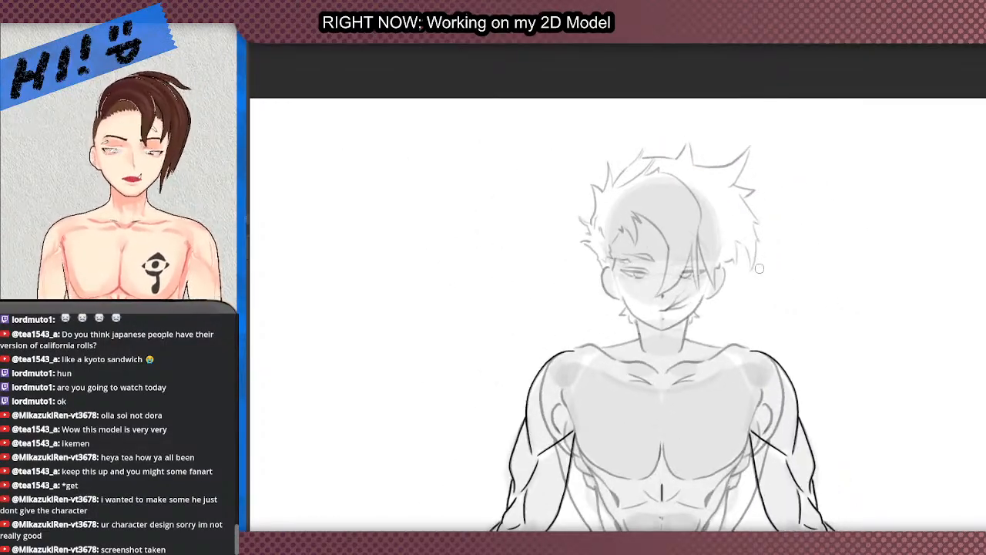
pyautogui.scroll(3, 636, 230)
pyautogui.scroll(-5, 838, 317)
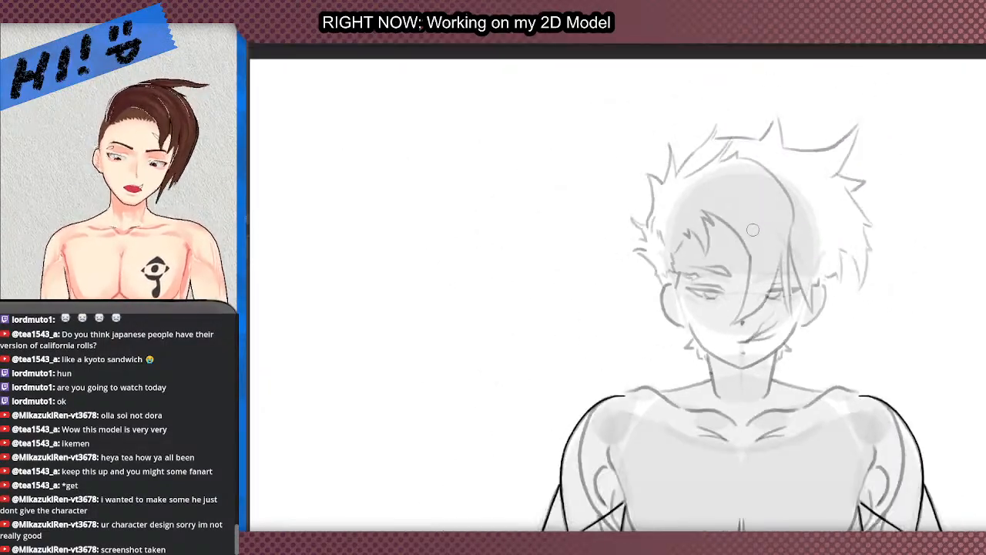
pyautogui.scroll(-3, 522, 132)
pyautogui.scroll(2, 632, 309)
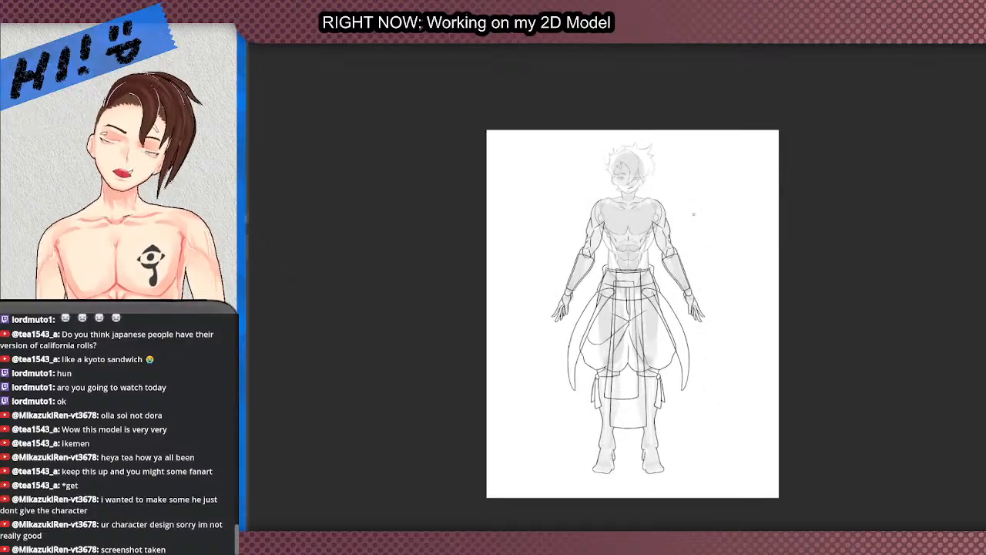
pyautogui.scroll(1, 632, 308)
pyautogui.scroll(1, 636, 308)
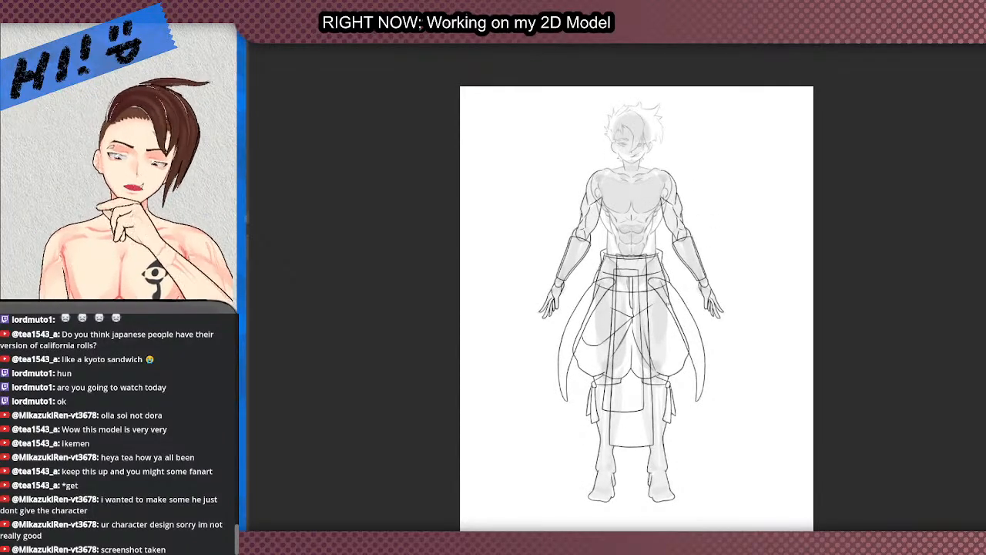